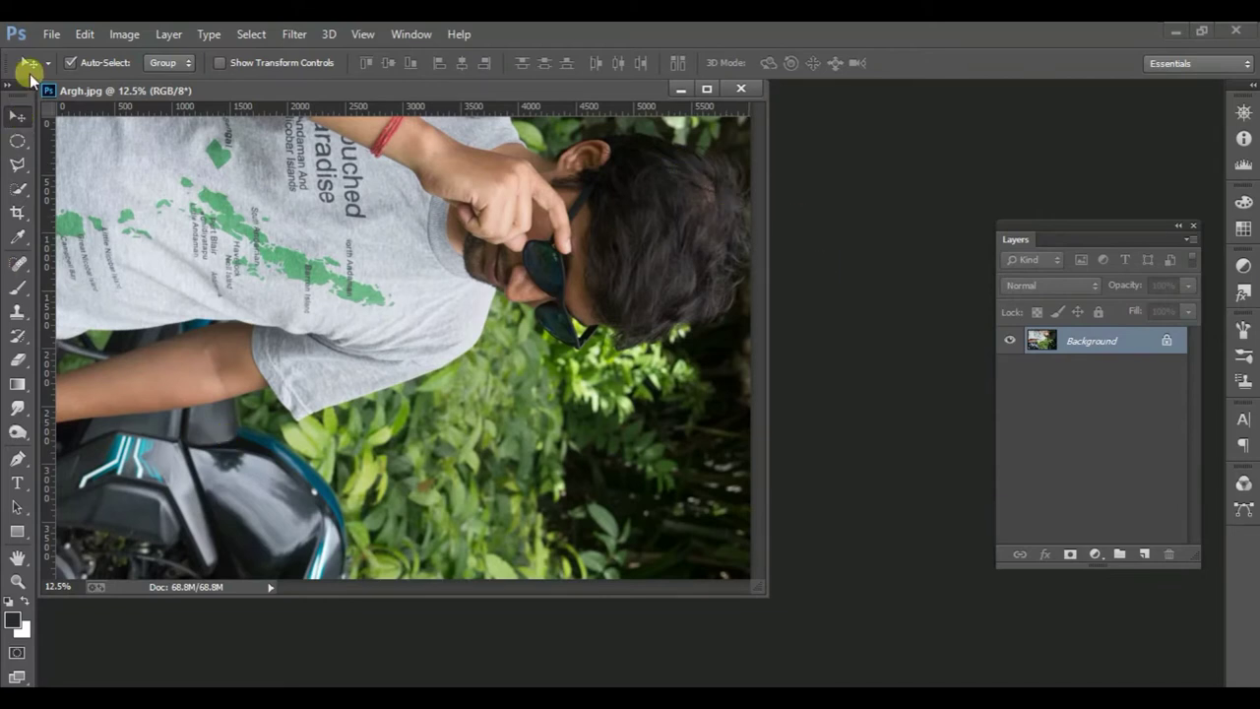
- Create a new transparent 8 × 10 inch document at 300 pixels per inch
{"action": "left_click", "coordinate": [54, 37]}
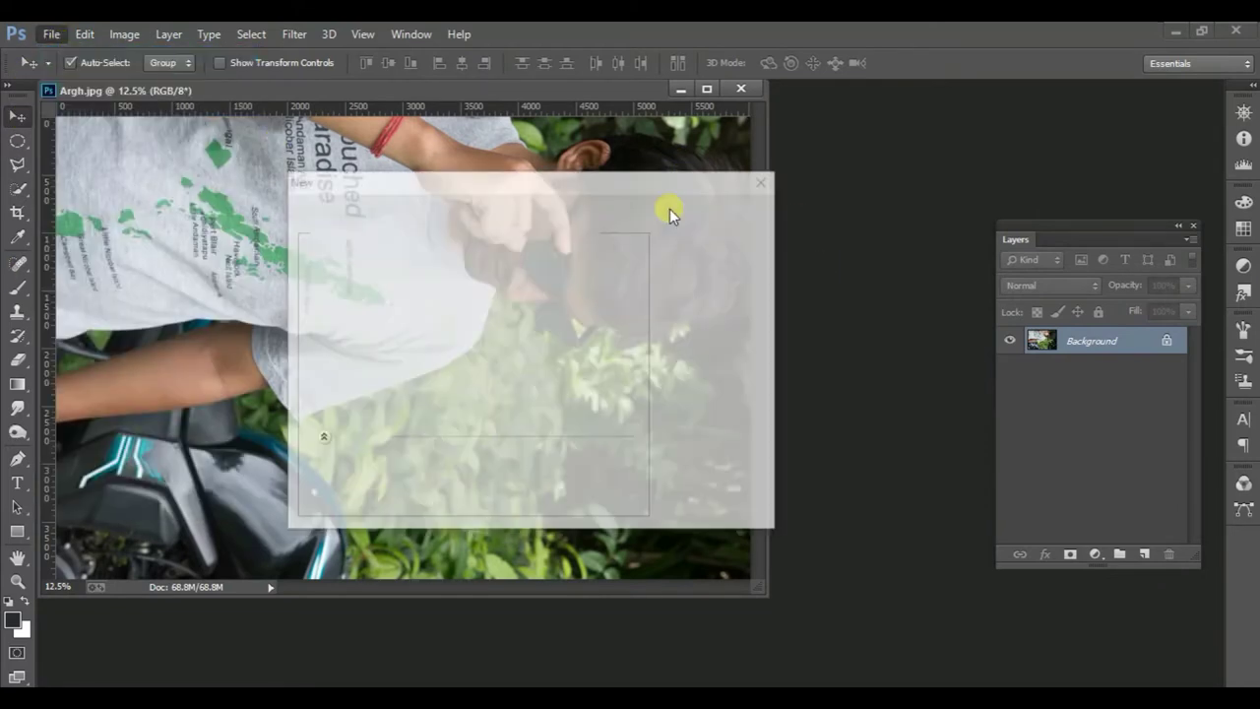
{"action": "left_click", "coordinate": [638, 292]}
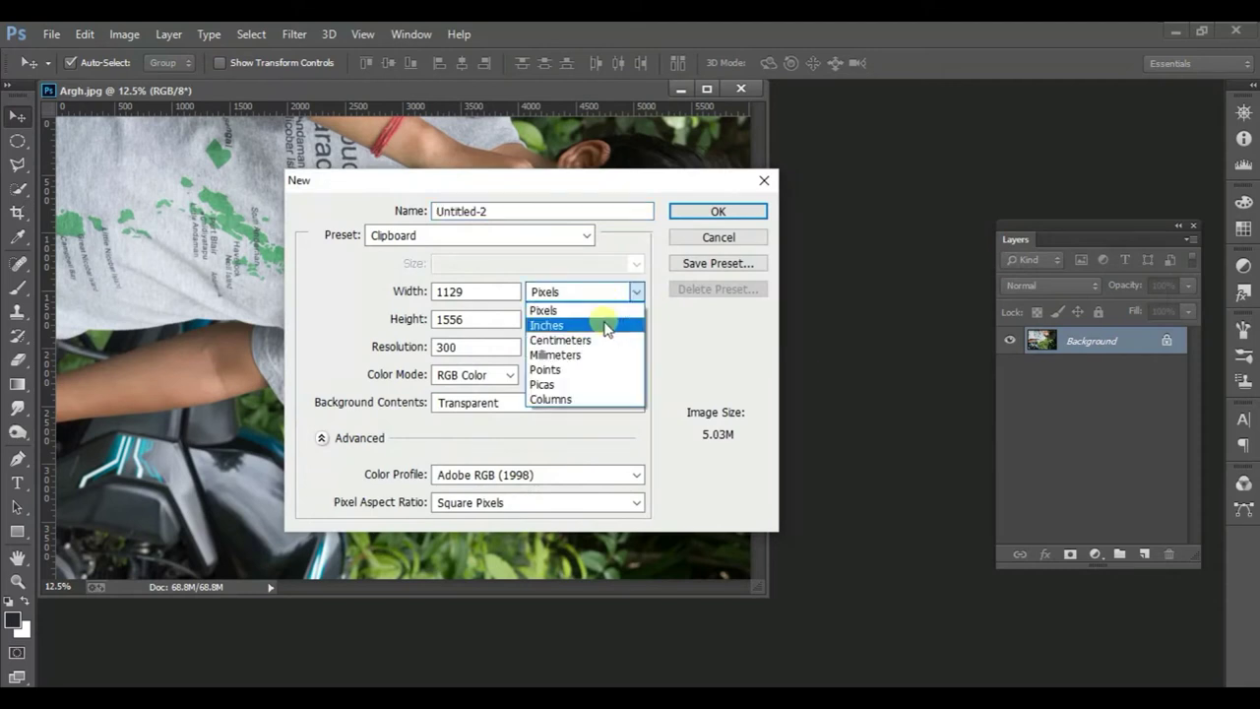
{"action": "left_click", "coordinate": [603, 333]}
{"action": "left_click", "coordinate": [597, 349]}
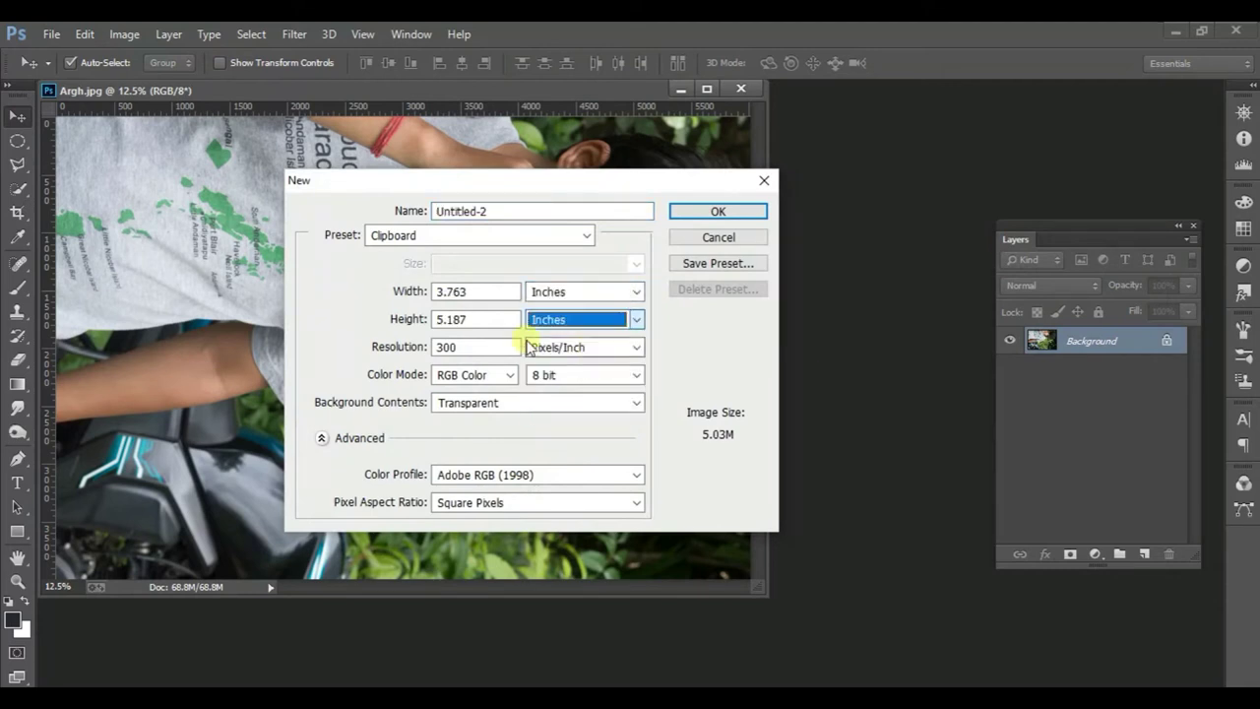
{"action": "left_click_drag", "start_coordinate": [476, 292], "coordinate": [389, 300]}
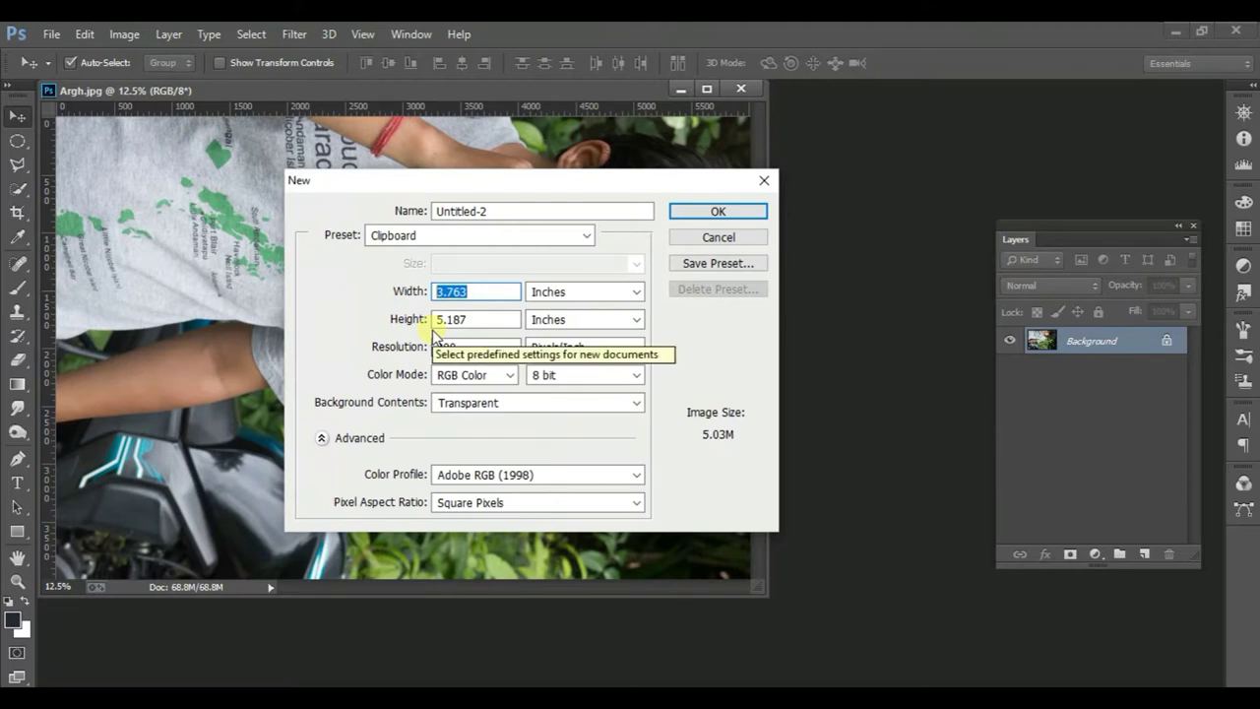
{"action": "type", "text": "8"}
{"action": "key", "text": "Tab"}
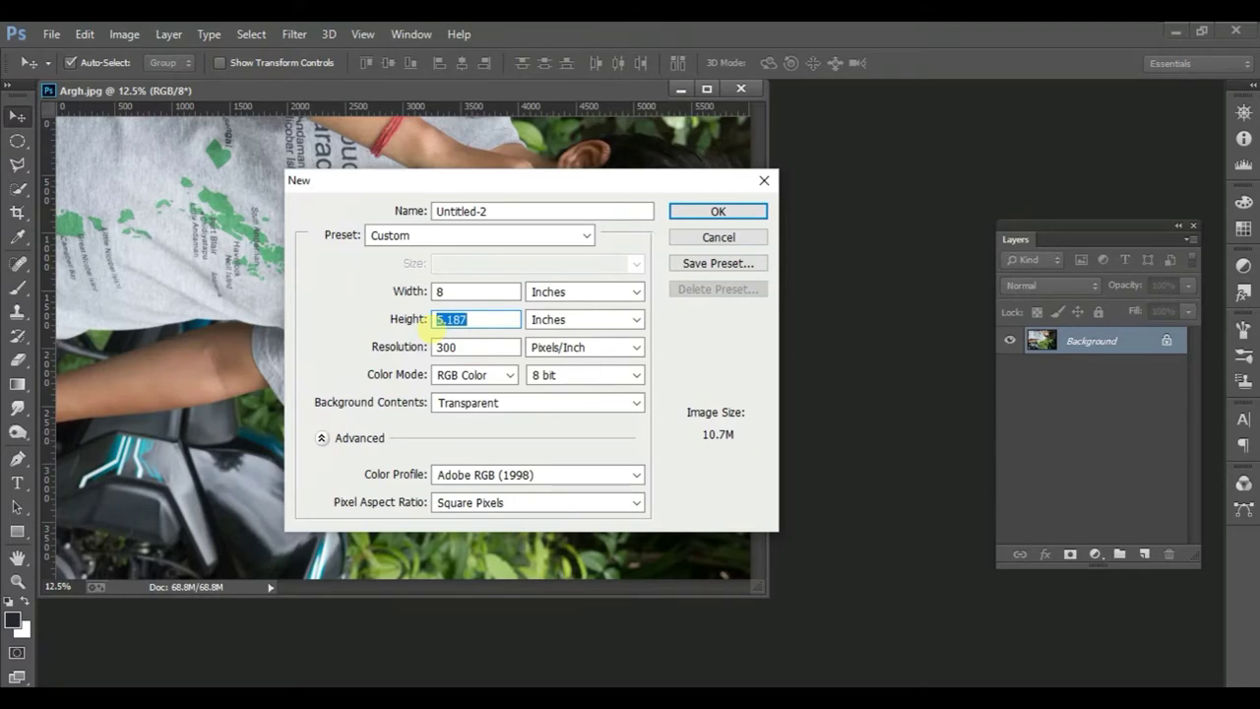
{"action": "type", "text": "10"}
{"action": "key", "text": "Return"}
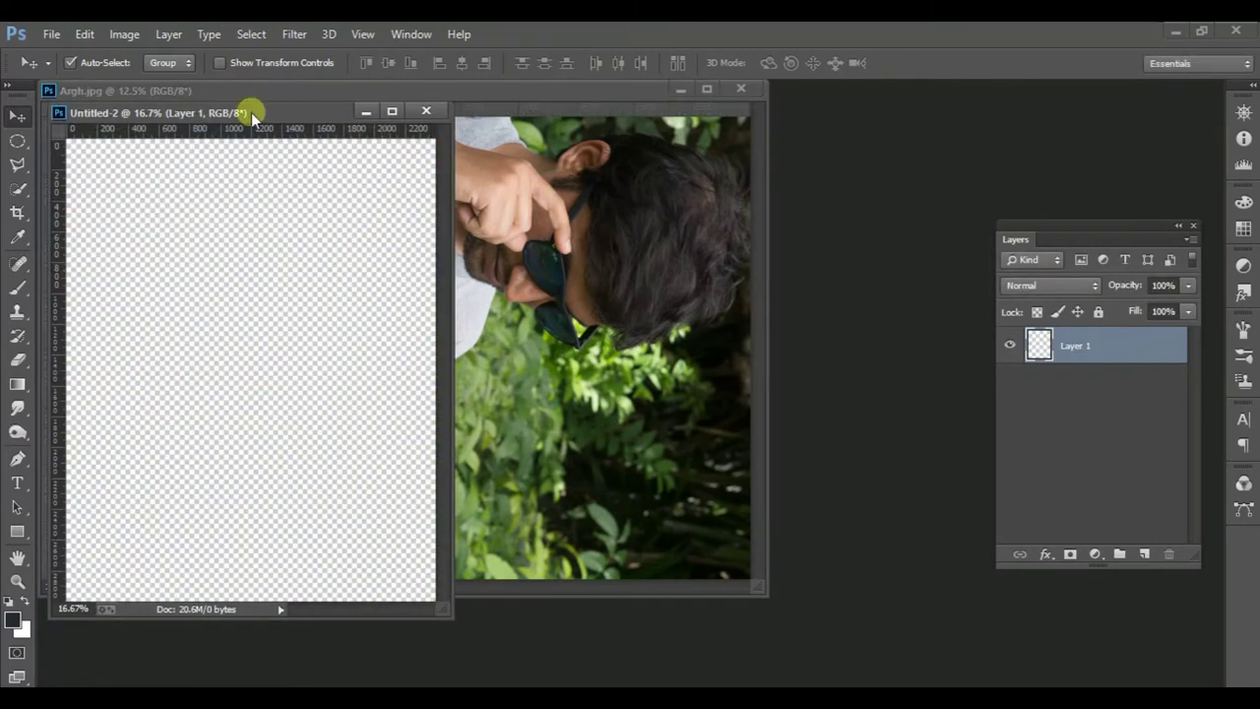
{"action": "left_click_drag", "start_coordinate": [251, 112], "coordinate": [714, 129]}
- Copy the man's photo into Untitled-2, close the original and dock the document as a tab
{"action": "left_click", "coordinate": [425, 239]}
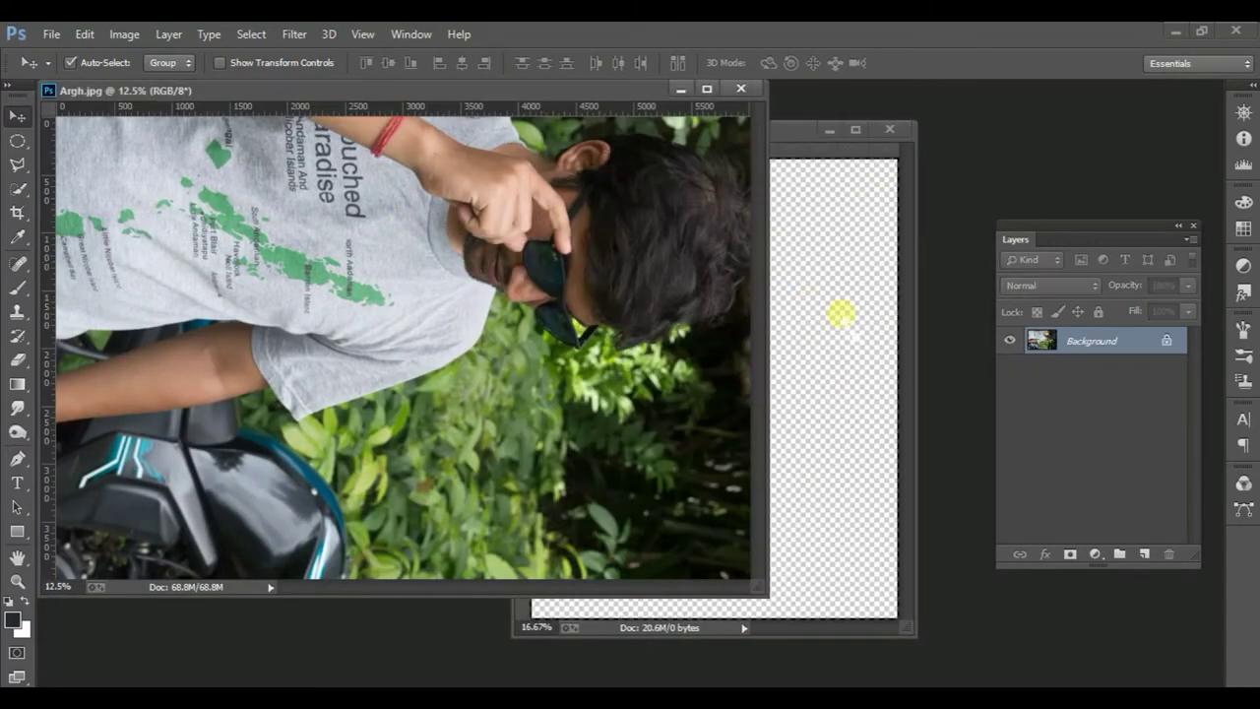
{"action": "left_click_drag", "start_coordinate": [425, 240], "coordinate": [540, 366]}
{"action": "left_click", "coordinate": [748, 88]}
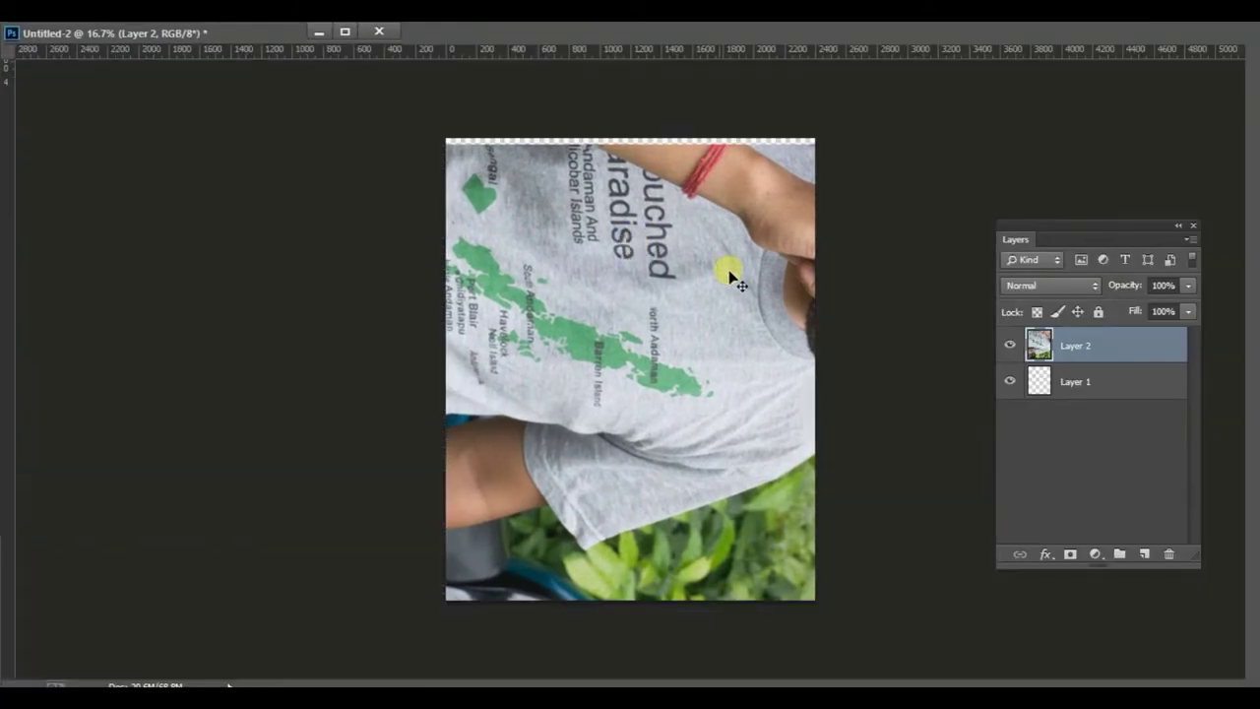
{"action": "left_click", "coordinate": [1204, 31]}
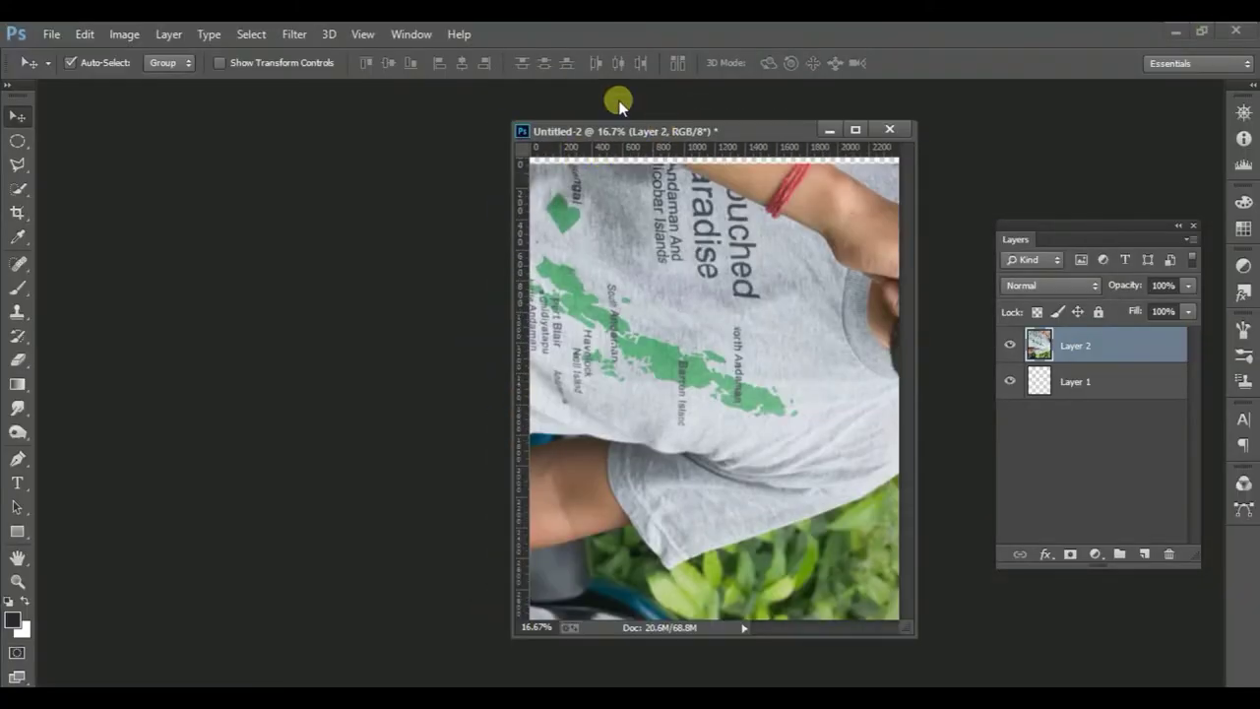
{"action": "left_click_drag", "start_coordinate": [611, 127], "coordinate": [600, 82]}
{"action": "left_click_drag", "start_coordinate": [687, 265], "coordinate": [611, 343]}
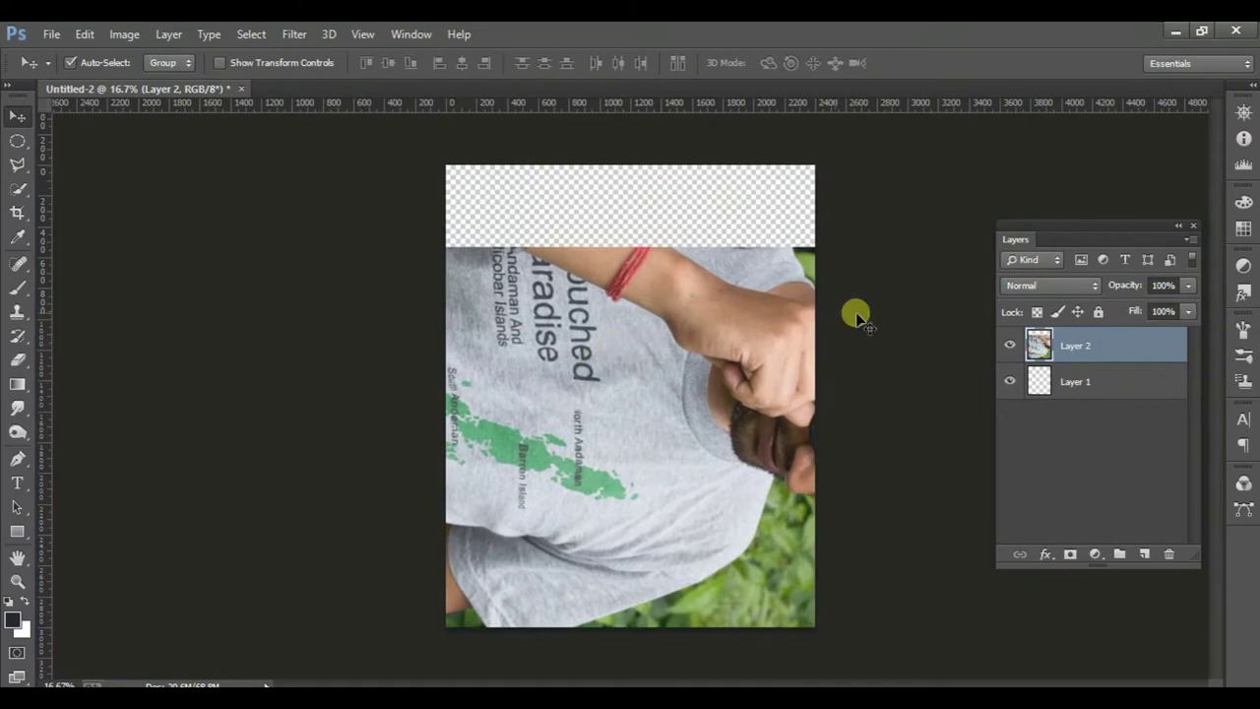
- Rotate the photo -90°, scale it to about 49% and place it on the right side
{"action": "key", "text": "ctrl+t"}
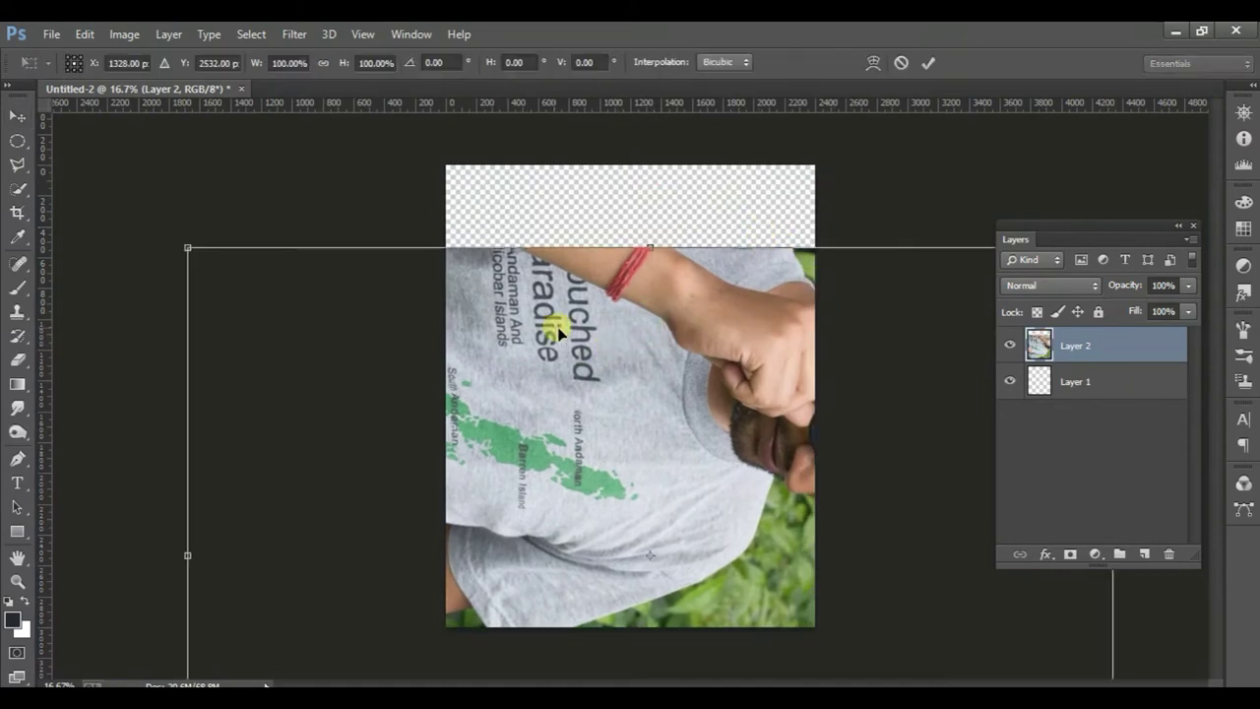
{"action": "left_click_drag", "start_coordinate": [776, 320], "coordinate": [552, 327]}
{"action": "left_click_drag", "start_coordinate": [849, 276], "coordinate": [344, 218]}
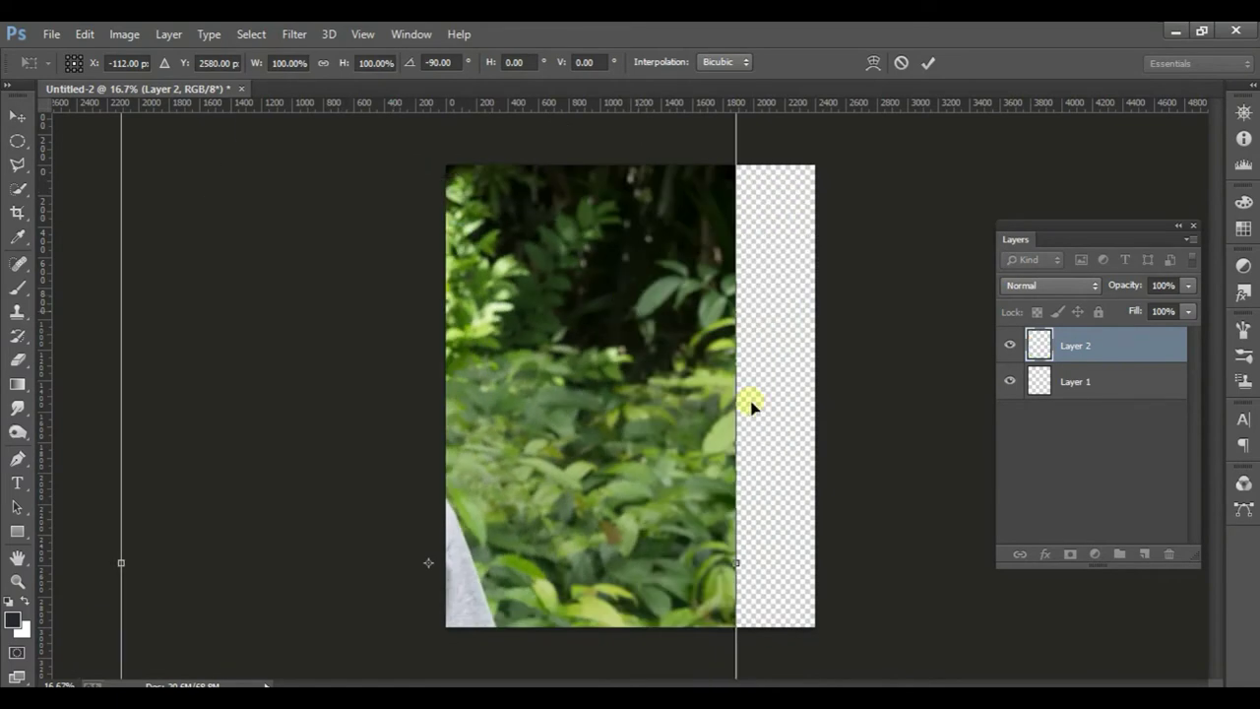
{"action": "left_click_drag", "start_coordinate": [752, 408], "coordinate": [808, 431]}
{"action": "mouse_move", "coordinate": [916, 233]}
{"action": "left_mouse_down"}
{"action": "mouse_move", "coordinate": [675, 370]}
{"action": "mouse_move", "coordinate": [703, 314]}
{"action": "left_mouse_up"}
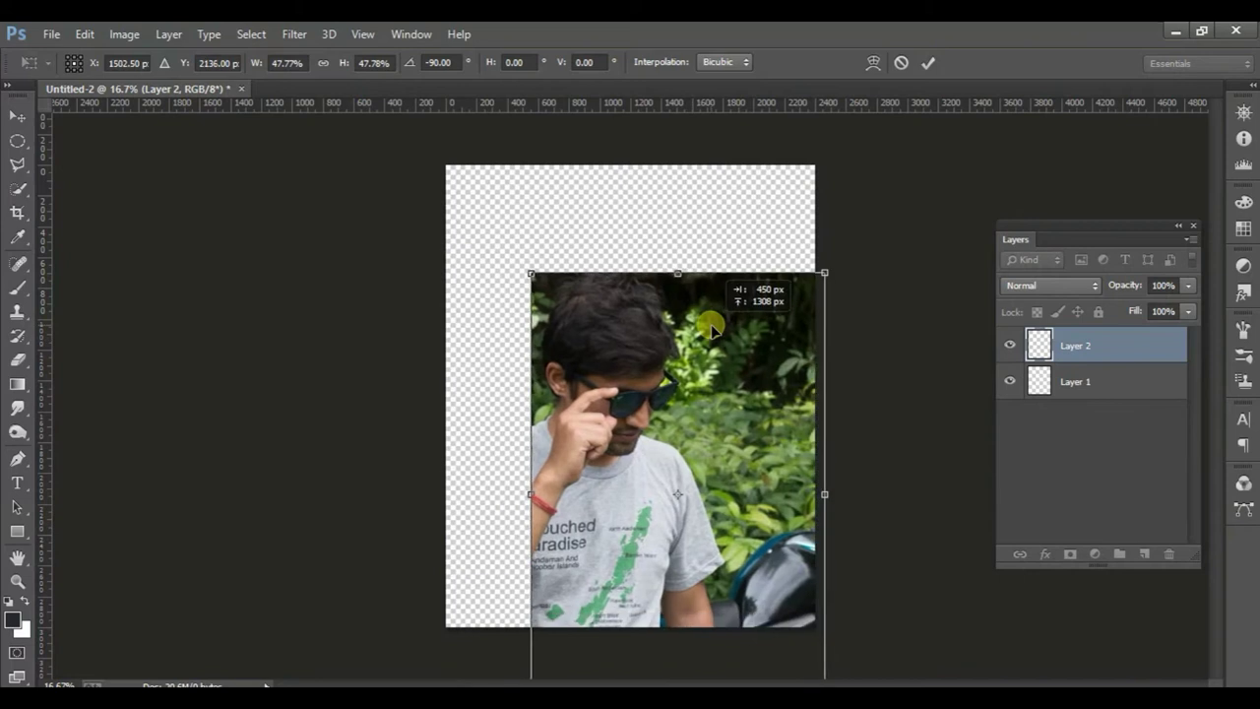
{"action": "left_click_drag", "start_coordinate": [825, 269], "coordinate": [868, 256]}
{"action": "left_click_drag", "start_coordinate": [696, 382], "coordinate": [744, 338]}
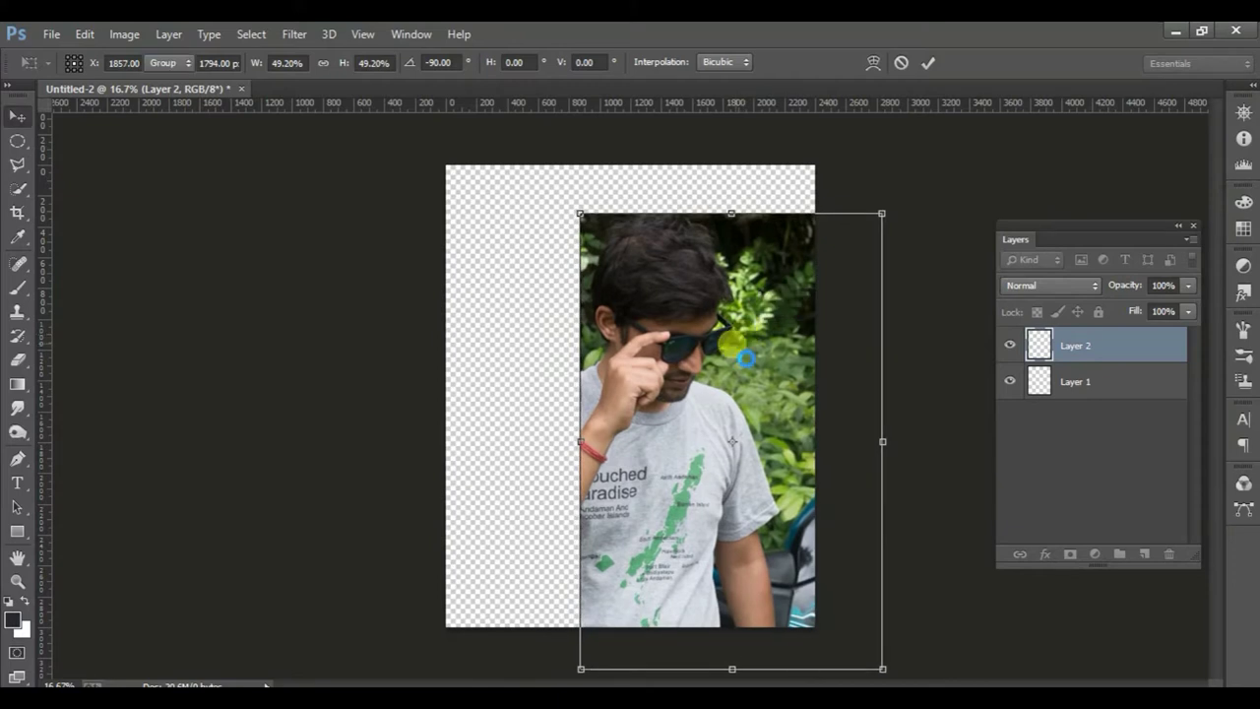
{"action": "key", "text": "Return"}
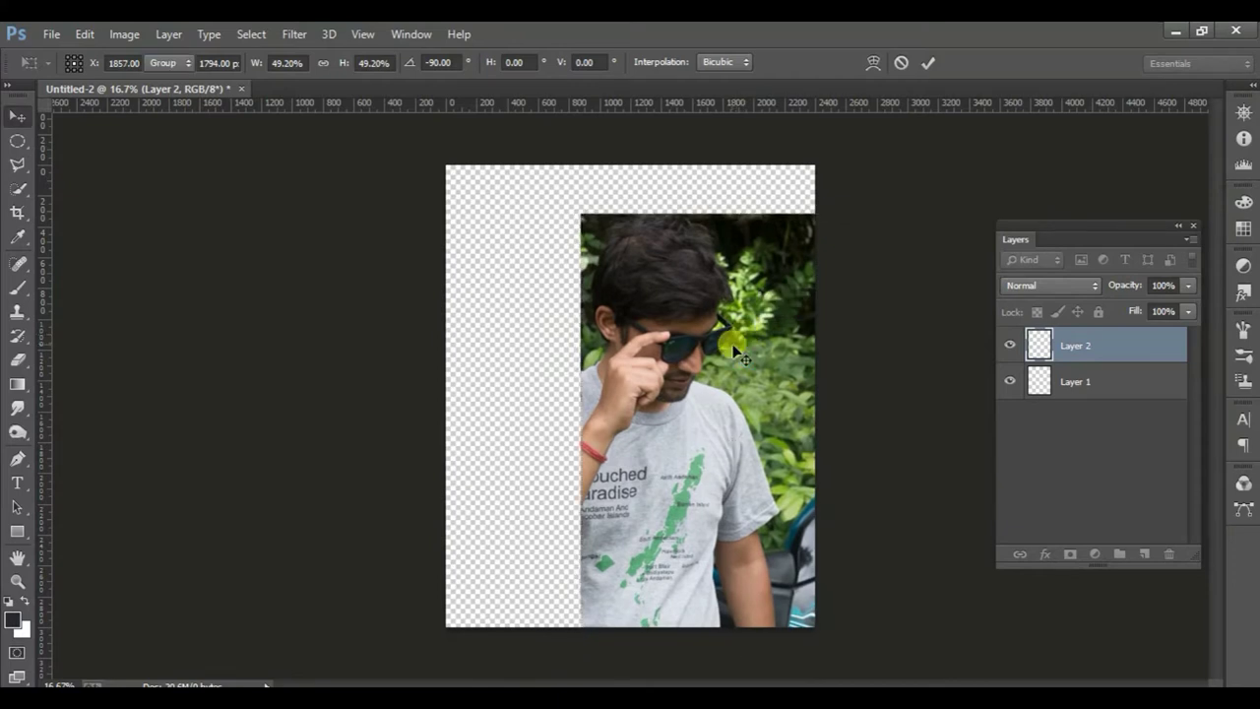
{"action": "key", "text": "ctrl+plus"}
{"action": "key", "text": "ctrl+plus"}
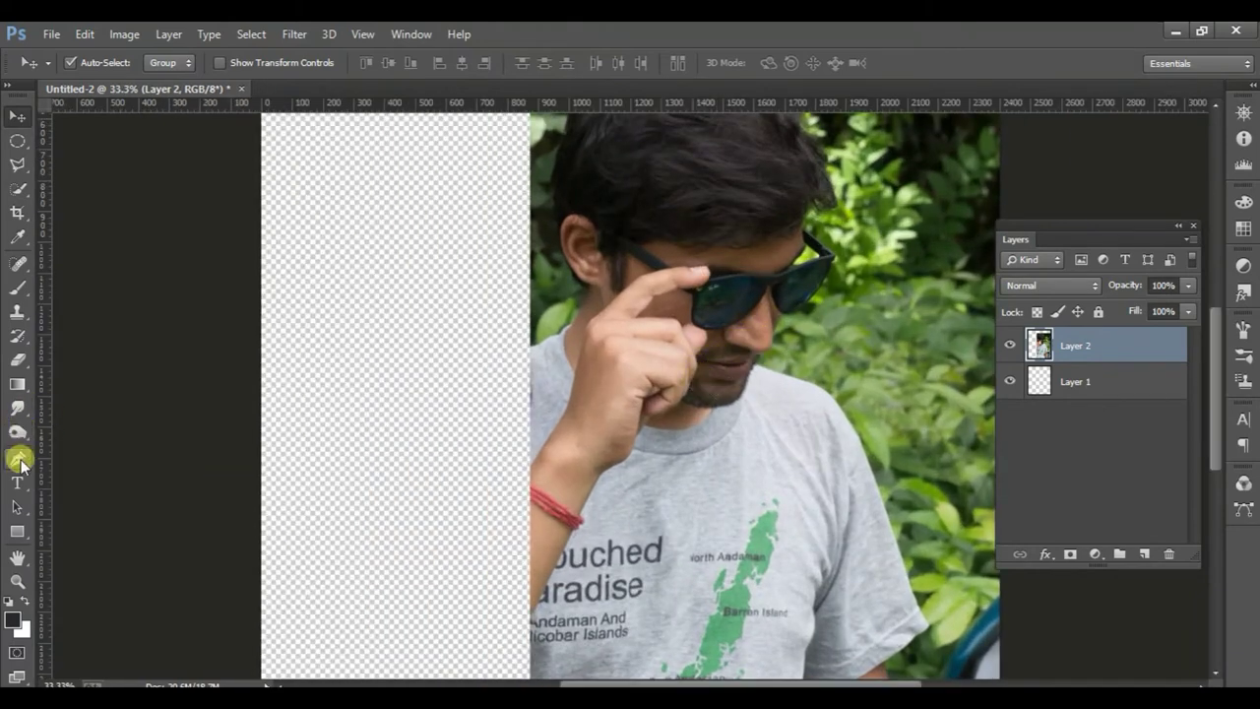
- Start a Pen path along the man's ear and up the hair edge
{"action": "left_click", "coordinate": [19, 459]}
{"action": "scroll", "coordinate": [571, 335], "scroll_direction": "up", "scroll_amount": 3}
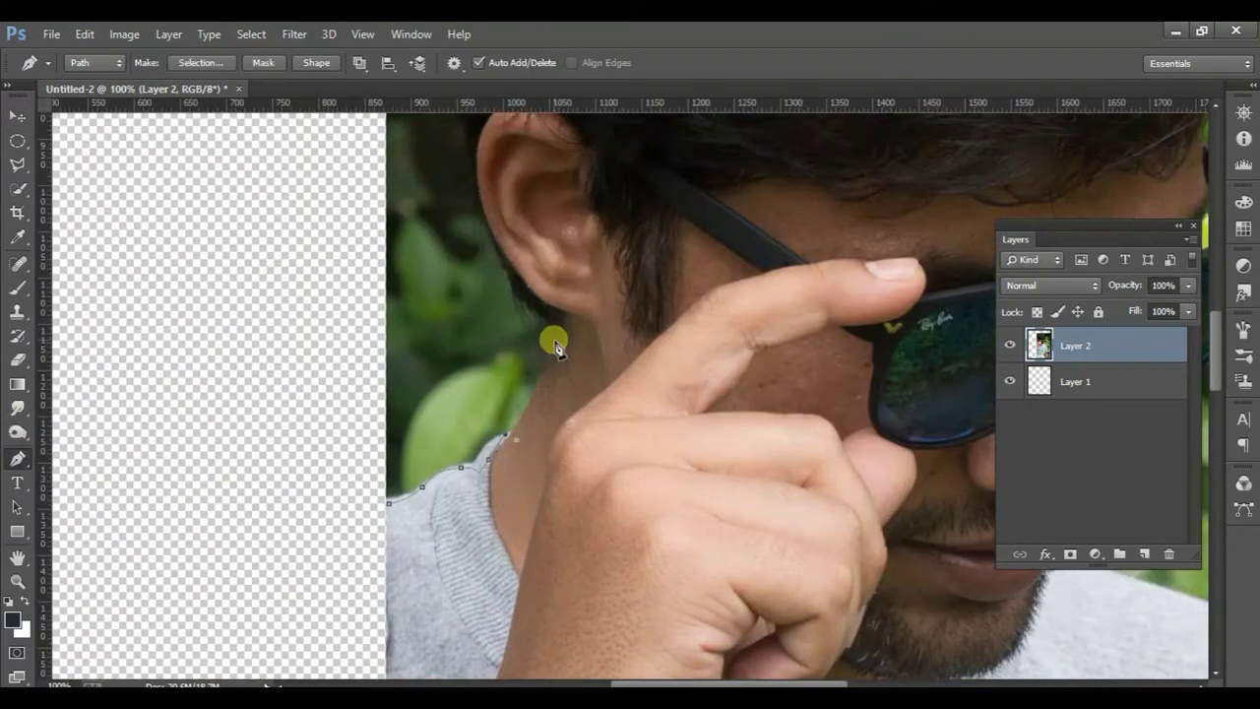
{"action": "scroll", "coordinate": [558, 338], "scroll_direction": "up", "scroll_amount": 3}
{"action": "left_click", "coordinate": [475, 323]}
{"action": "left_click", "coordinate": [468, 271]}
{"action": "left_click", "coordinate": [465, 226]}
{"action": "left_click", "coordinate": [459, 176]}
{"action": "left_click_drag", "start_coordinate": [459, 161], "coordinate": [479, 383]}
{"action": "left_click_drag", "start_coordinate": [454, 302], "coordinate": [482, 254]}
{"action": "left_click_drag", "start_coordinate": [487, 207], "coordinate": [532, 142]}
- Continue the path across the top of the hair toward the right
{"action": "scroll", "coordinate": [551, 285], "scroll_direction": "up", "scroll_amount": 4}
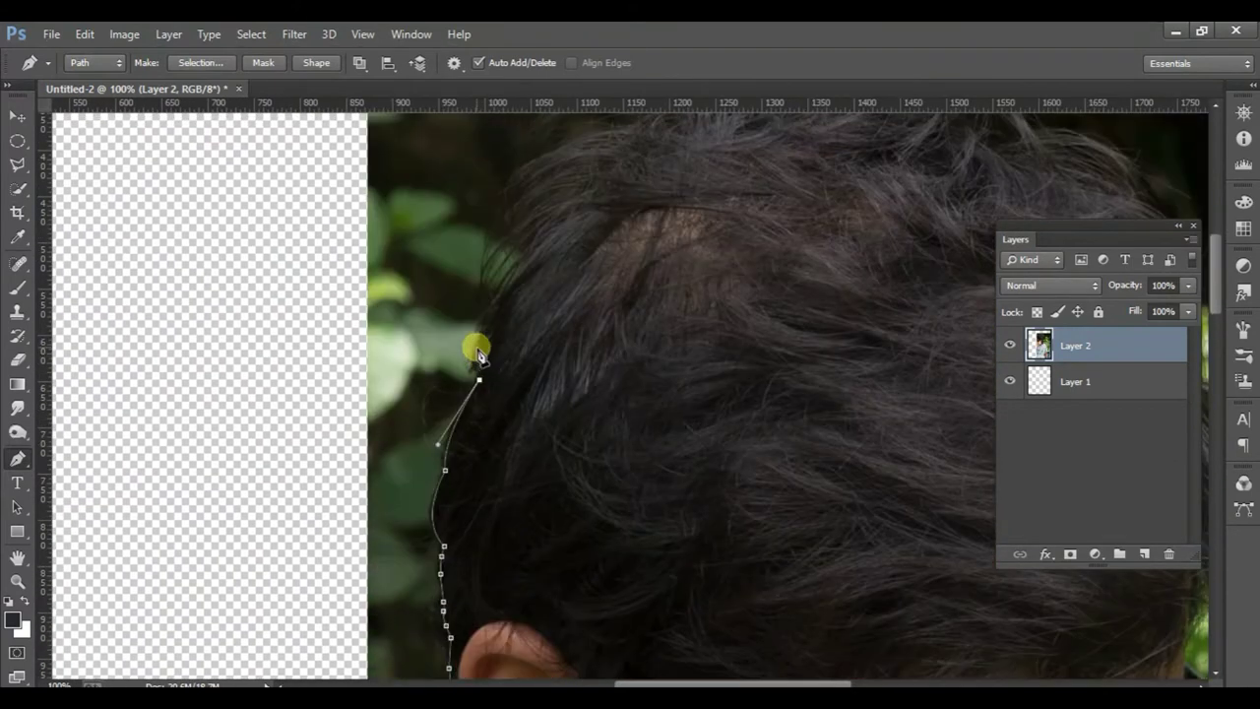
{"action": "left_click_drag", "start_coordinate": [514, 279], "coordinate": [574, 209]}
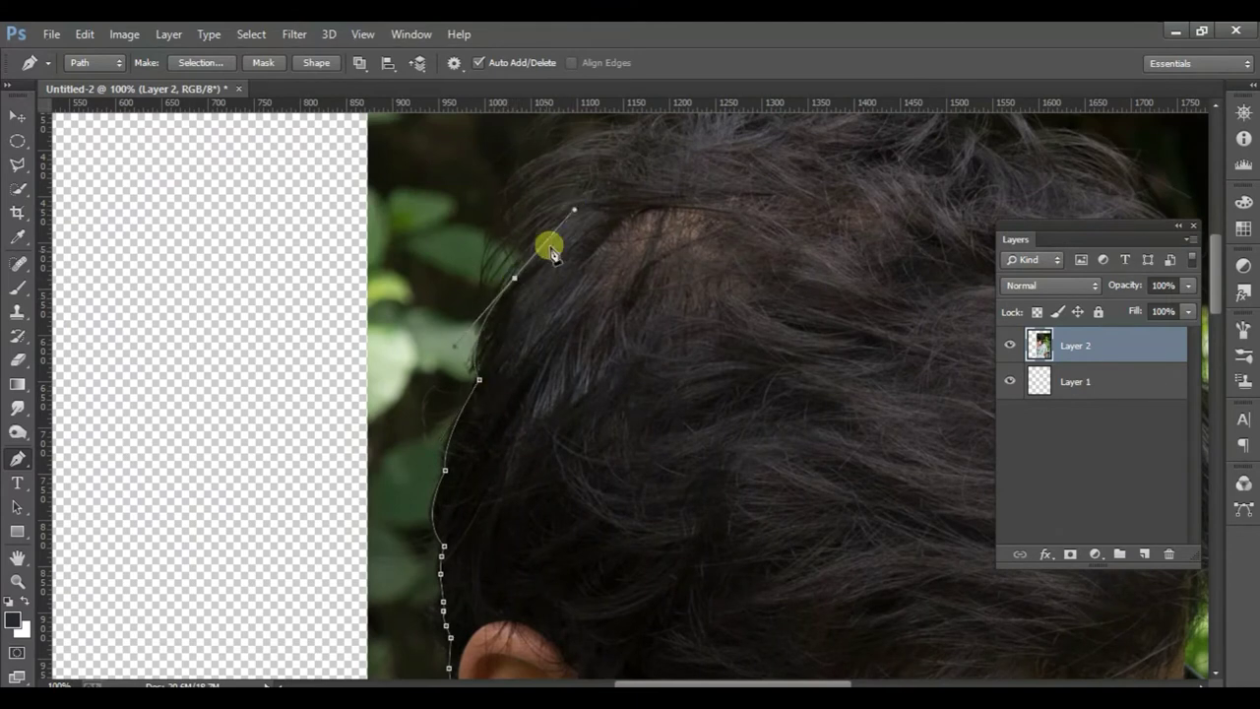
{"action": "scroll", "coordinate": [613, 403], "scroll_direction": "up", "scroll_amount": 3}
{"action": "mouse_move", "coordinate": [563, 284]}
{"action": "left_mouse_down"}
{"action": "mouse_move", "coordinate": [738, 273]}
{"action": "mouse_move", "coordinate": [549, 286]}
{"action": "mouse_move", "coordinate": [565, 285]}
{"action": "left_mouse_up"}
{"action": "left_click_drag", "start_coordinate": [689, 364], "coordinate": [606, 478]}
{"action": "left_click_drag", "start_coordinate": [480, 407], "coordinate": [492, 394]}
{"action": "left_click_drag", "start_coordinate": [600, 378], "coordinate": [685, 416]}
{"action": "left_click_drag", "start_coordinate": [801, 375], "coordinate": [859, 453]}
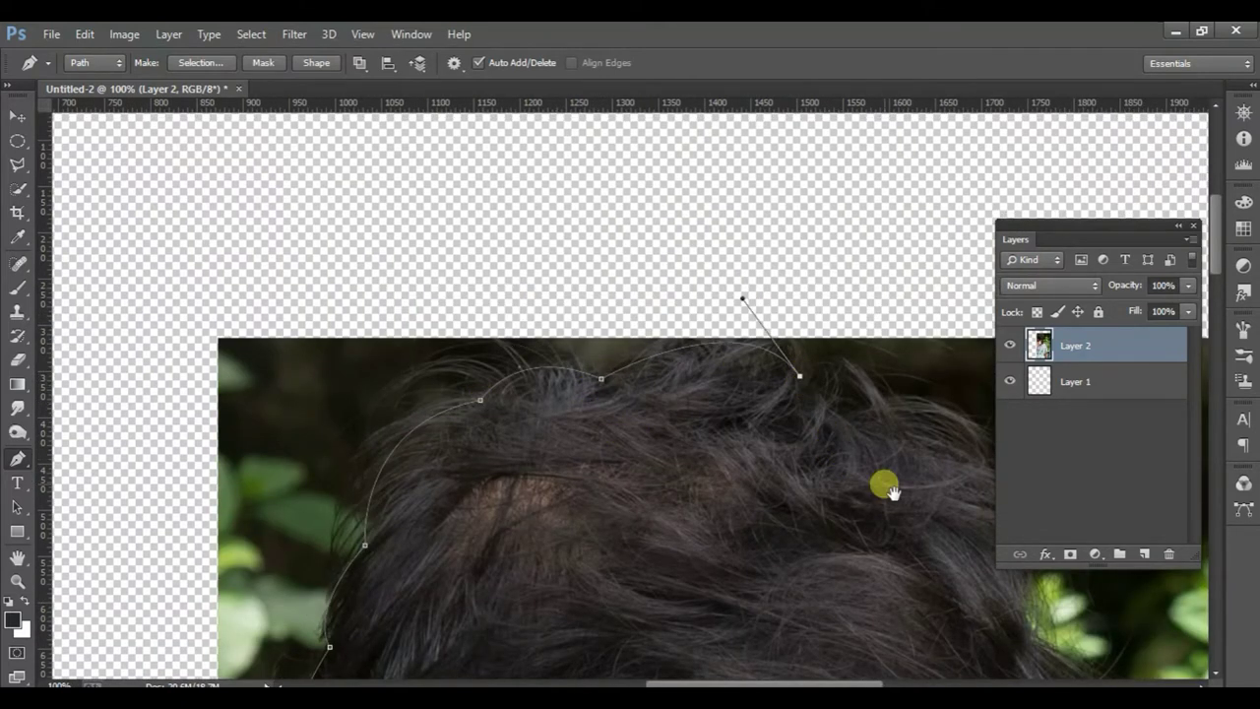
{"action": "left_click_drag", "start_coordinate": [889, 492], "coordinate": [672, 447]}
{"action": "left_click_drag", "start_coordinate": [641, 374], "coordinate": [662, 422]}
- Trace the path down the right side of the head along the hair edge
{"action": "left_click_drag", "start_coordinate": [759, 387], "coordinate": [774, 436]}
{"action": "left_click_drag", "start_coordinate": [936, 591], "coordinate": [767, 453]}
{"action": "left_click_drag", "start_coordinate": [756, 380], "coordinate": [755, 442]}
{"action": "mouse_move", "coordinate": [774, 552]}
{"action": "left_mouse_down"}
{"action": "mouse_move", "coordinate": [724, 359]}
{"action": "mouse_move", "coordinate": [791, 465]}
{"action": "left_mouse_up"}
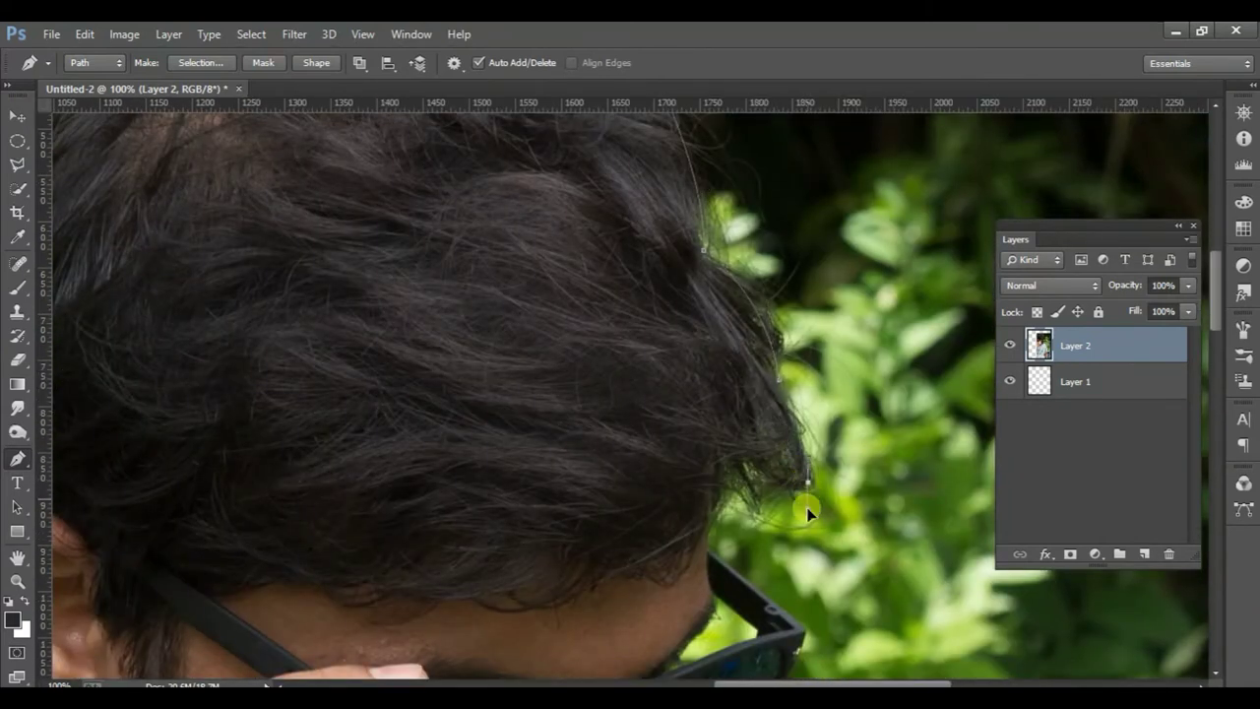
{"action": "left_click_drag", "start_coordinate": [711, 505], "coordinate": [774, 520]}
{"action": "left_click_drag", "start_coordinate": [748, 440], "coordinate": [712, 568]}
{"action": "key", "text": "ctrl+plus"}
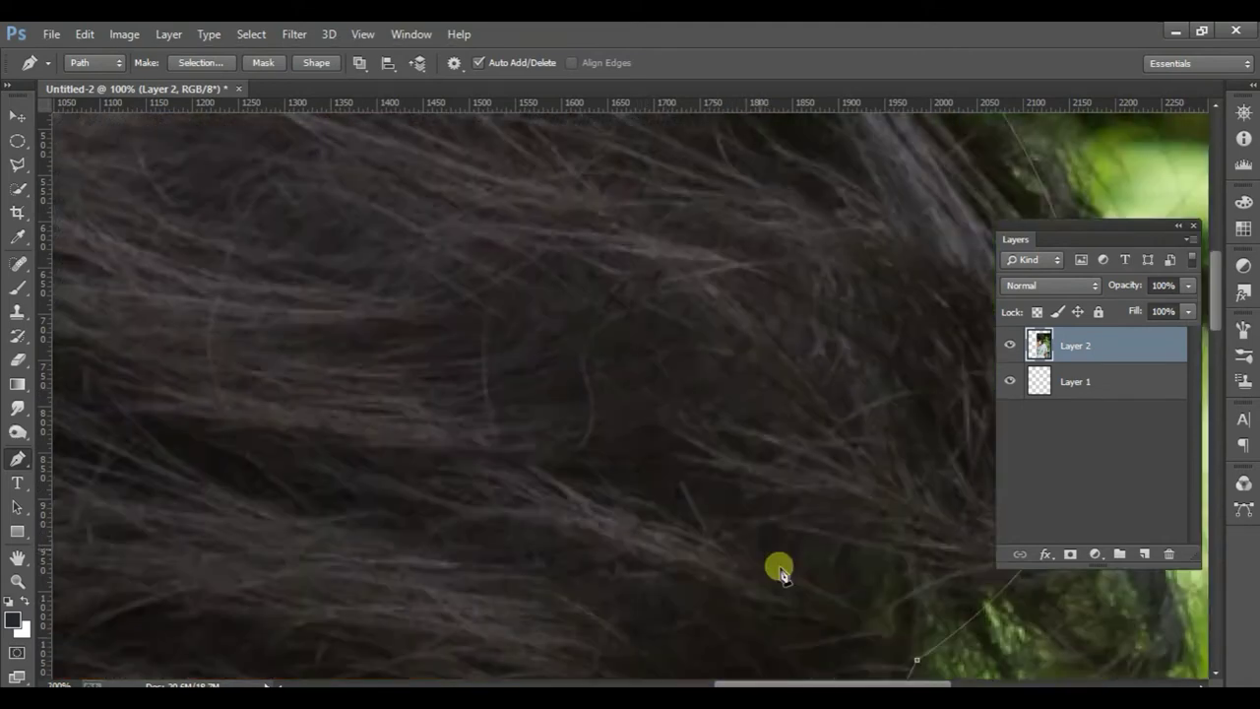
{"action": "key", "text": "ctrl+plus"}
{"action": "scroll", "coordinate": [778, 349], "scroll_direction": "down", "scroll_amount": 2}
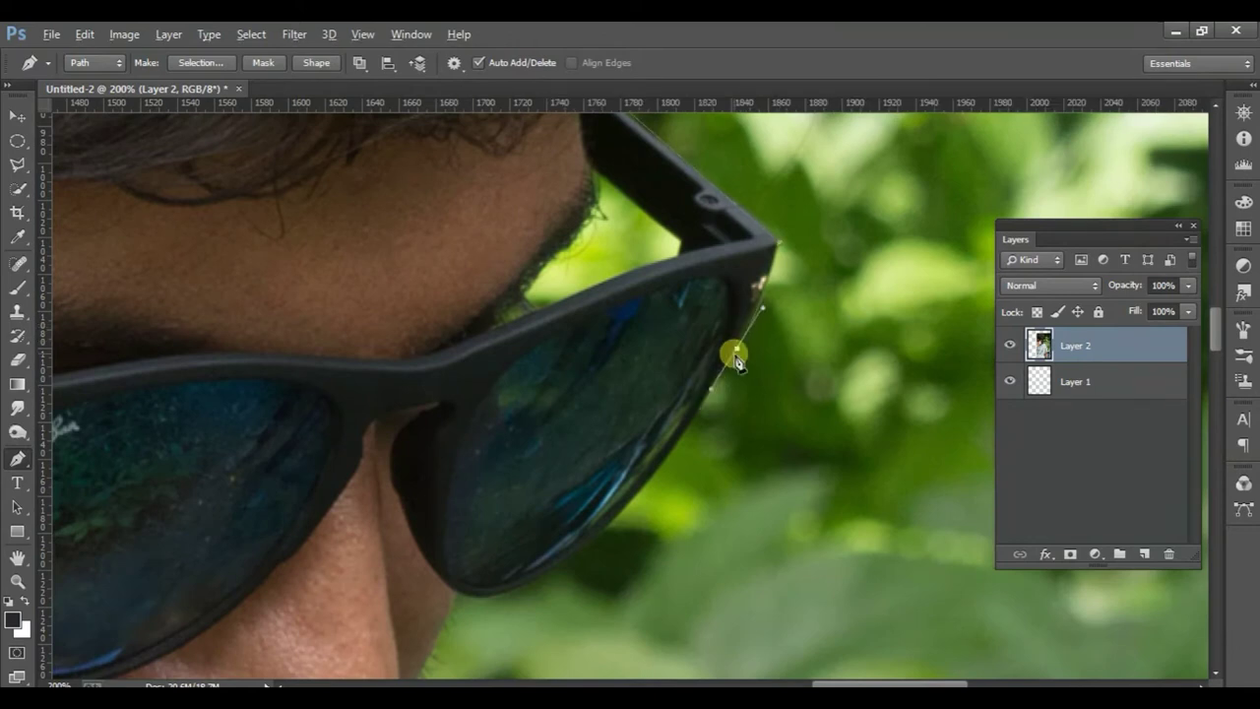
- Trace along the sunglasses, nose and shirt, then turn the path into a selection
{"action": "left_click_drag", "start_coordinate": [473, 594], "coordinate": [302, 585]}
{"action": "scroll", "coordinate": [605, 442], "scroll_direction": "down", "scroll_amount": 5}
{"action": "scroll", "coordinate": [605, 443], "scroll_direction": "left", "scroll_amount": 2}
{"action": "mouse_move", "coordinate": [537, 448]}
{"action": "left_mouse_down"}
{"action": "mouse_move", "coordinate": [514, 463]}
{"action": "mouse_move", "coordinate": [657, 459]}
{"action": "left_mouse_up"}
{"action": "scroll", "coordinate": [544, 519], "scroll_direction": "down", "scroll_amount": 2}
{"action": "scroll", "coordinate": [545, 519], "scroll_direction": "left", "scroll_amount": 2}
{"action": "scroll", "coordinate": [610, 322], "scroll_direction": "down", "scroll_amount": 3}
{"action": "scroll", "coordinate": [610, 322], "scroll_direction": "left", "scroll_amount": 1}
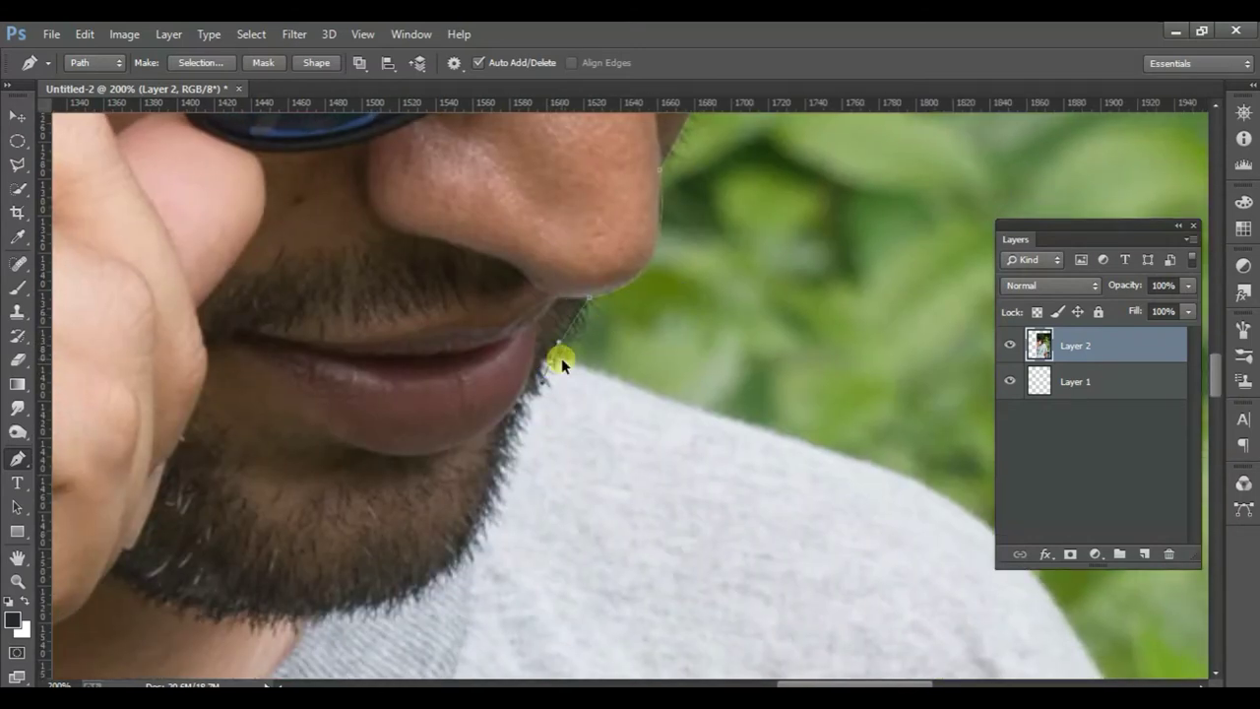
{"action": "key", "text": "ctrl+minus"}
{"action": "scroll", "coordinate": [919, 630], "scroll_direction": "down", "scroll_amount": 3}
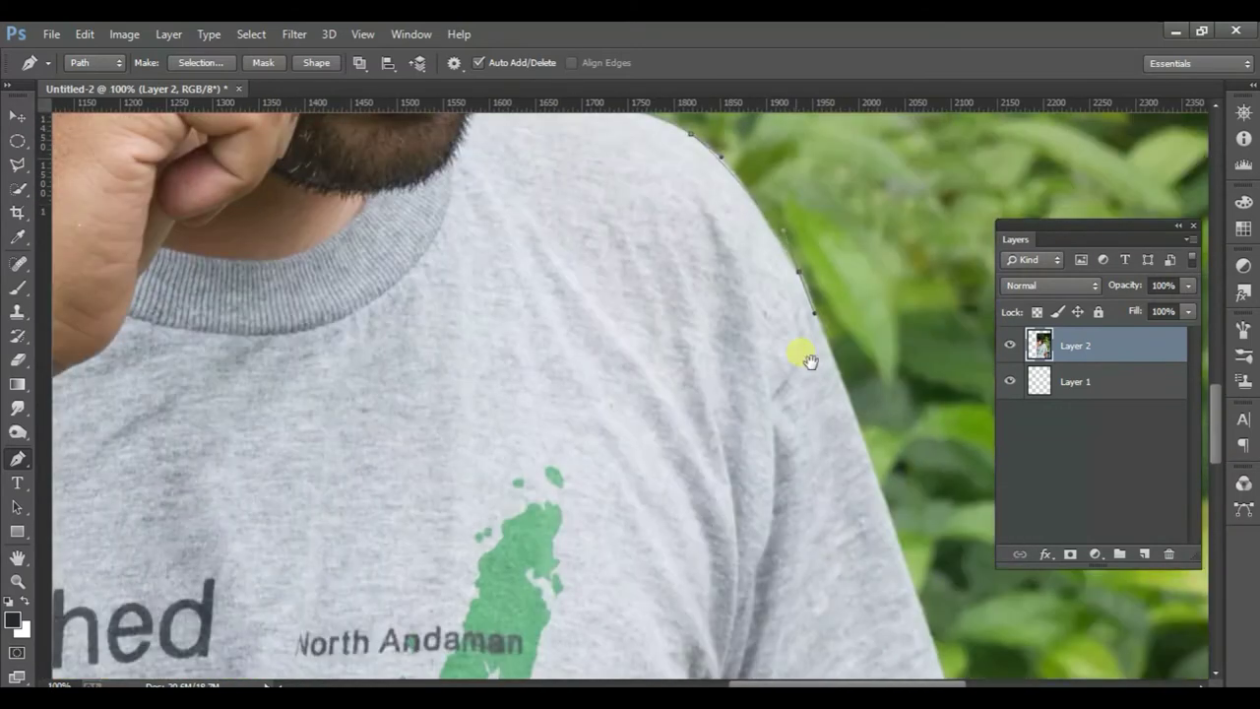
{"action": "key", "text": "ctrl+minus"}
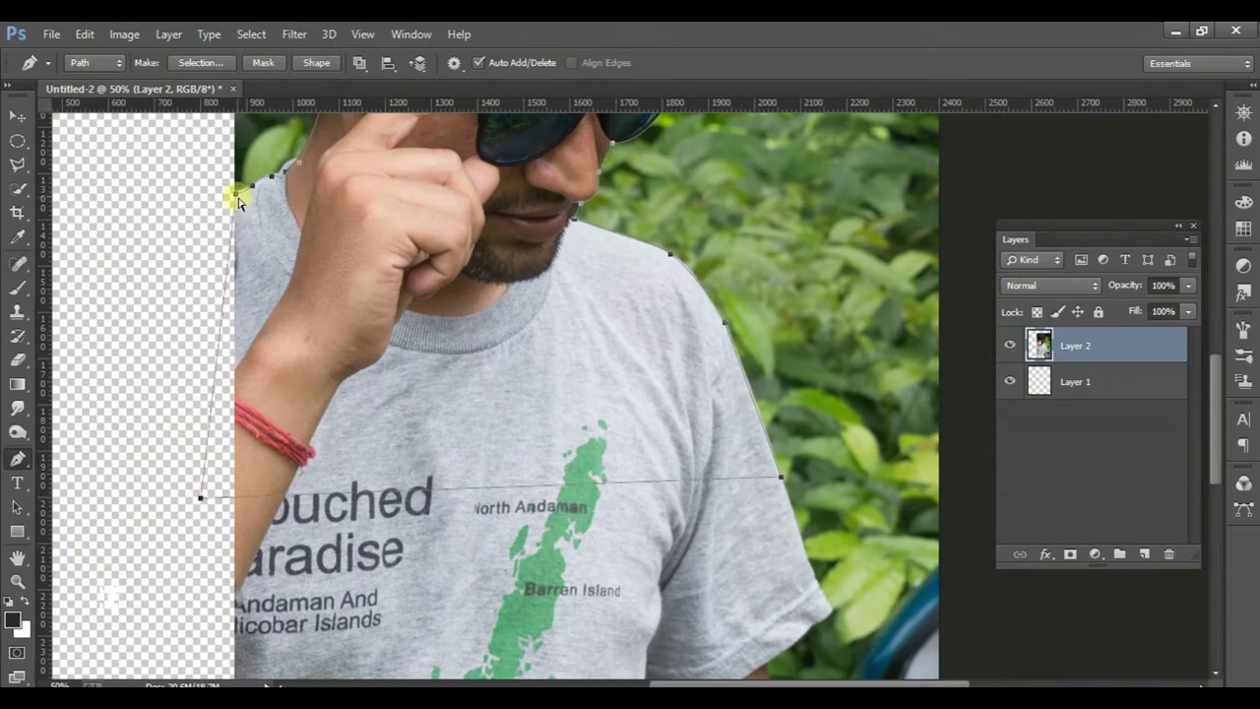
{"action": "key", "text": "ctrl+Return"}
- Copy the cutout to Layer 3 and delete the original photo layer
{"action": "key", "text": "ctrl+j"}
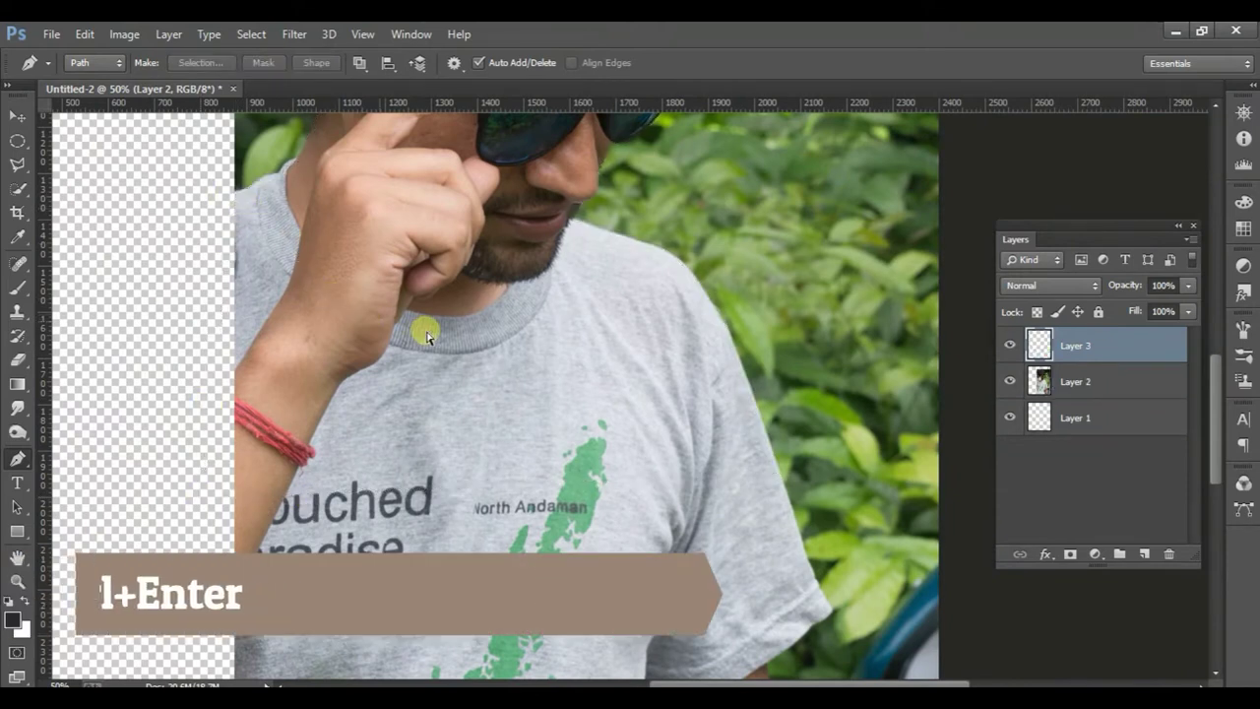
{"action": "left_click", "coordinate": [17, 116]}
{"action": "left_click", "coordinate": [1061, 374]}
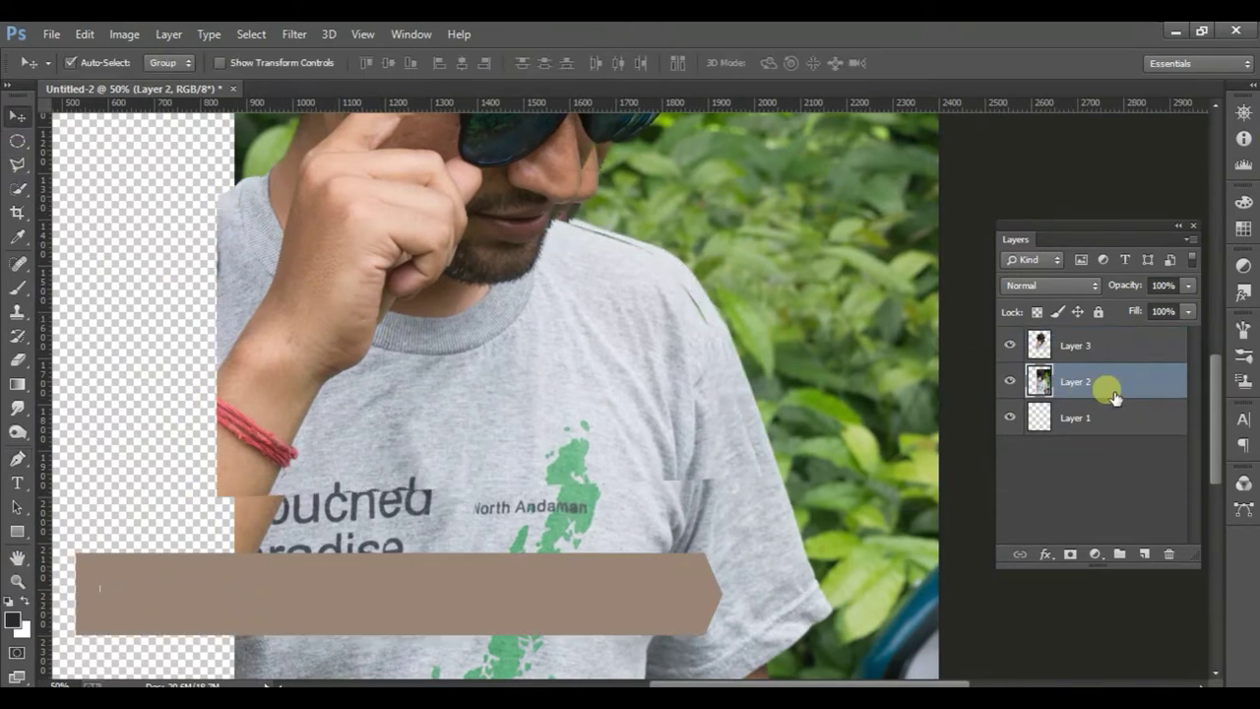
{"action": "right_click", "coordinate": [1114, 395]}
{"action": "left_click", "coordinate": [778, 202]}
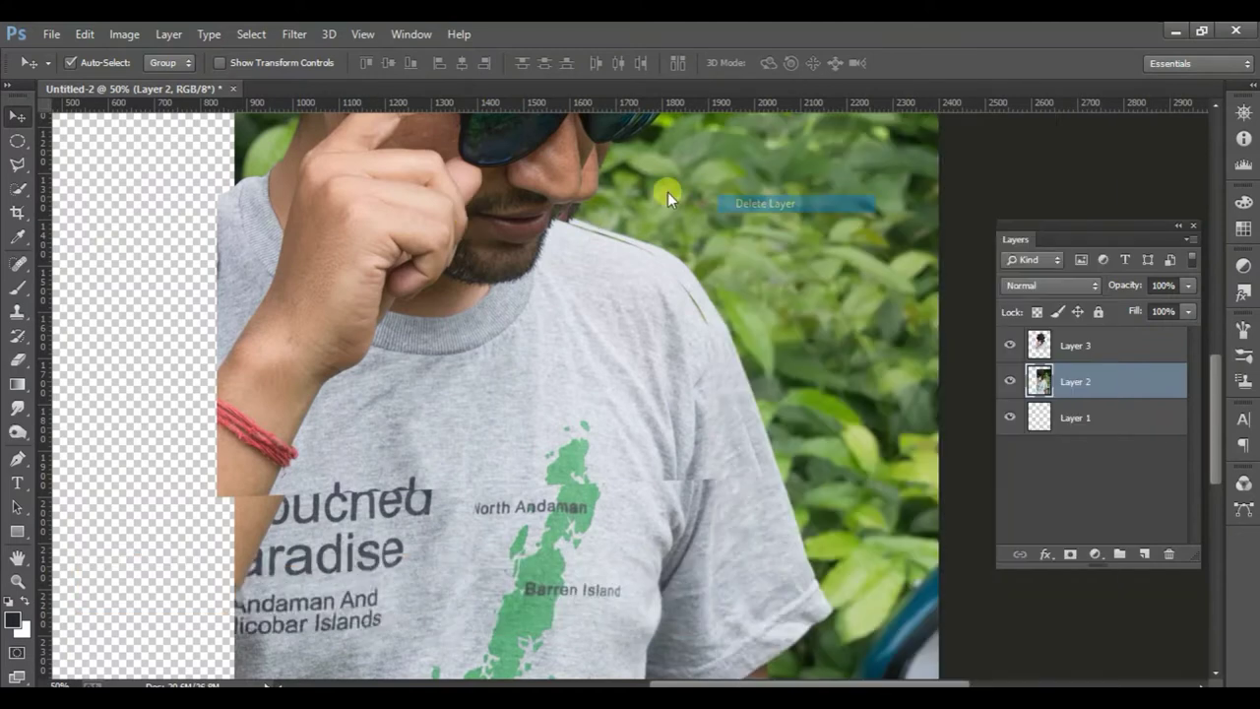
{"action": "left_click", "coordinate": [576, 284]}
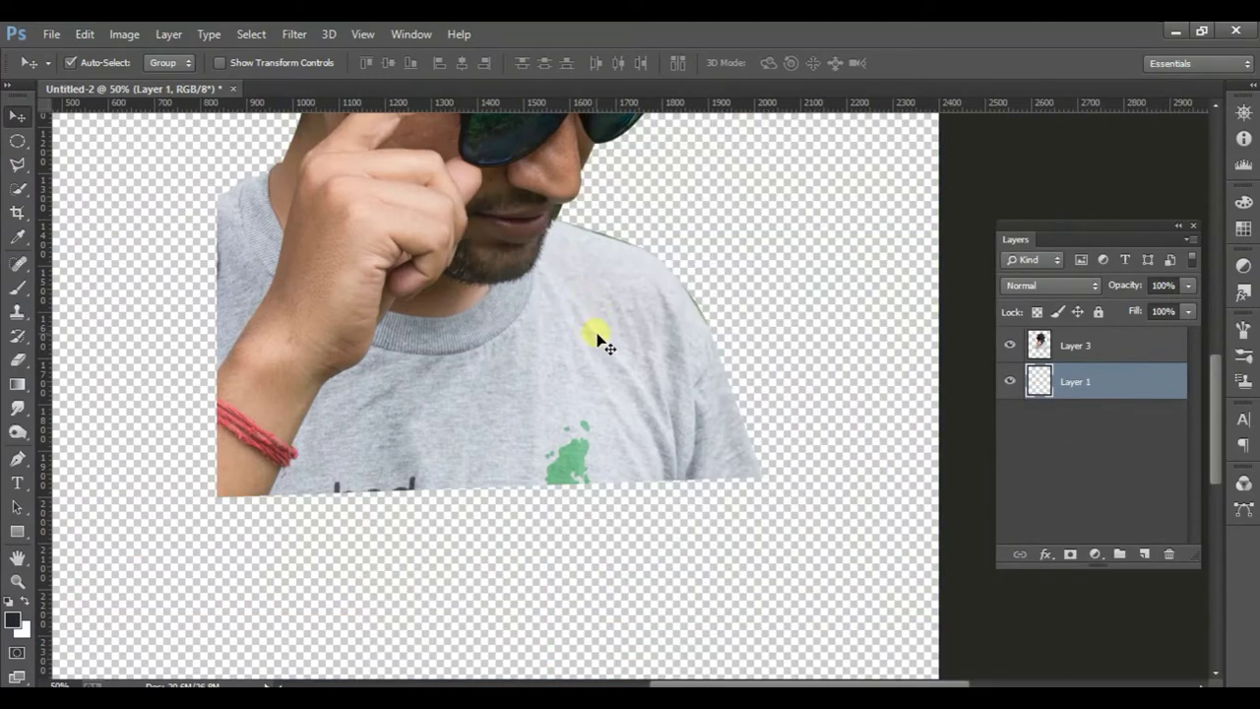
- Nudge the Layer 3 figure slightly and zoom in close on the sunglasses
{"action": "key", "text": "ctrl+minus"}
{"action": "key", "text": "ctrl+minus"}
{"action": "key", "text": "ctrl+minus"}
{"action": "left_click", "coordinate": [655, 414]}
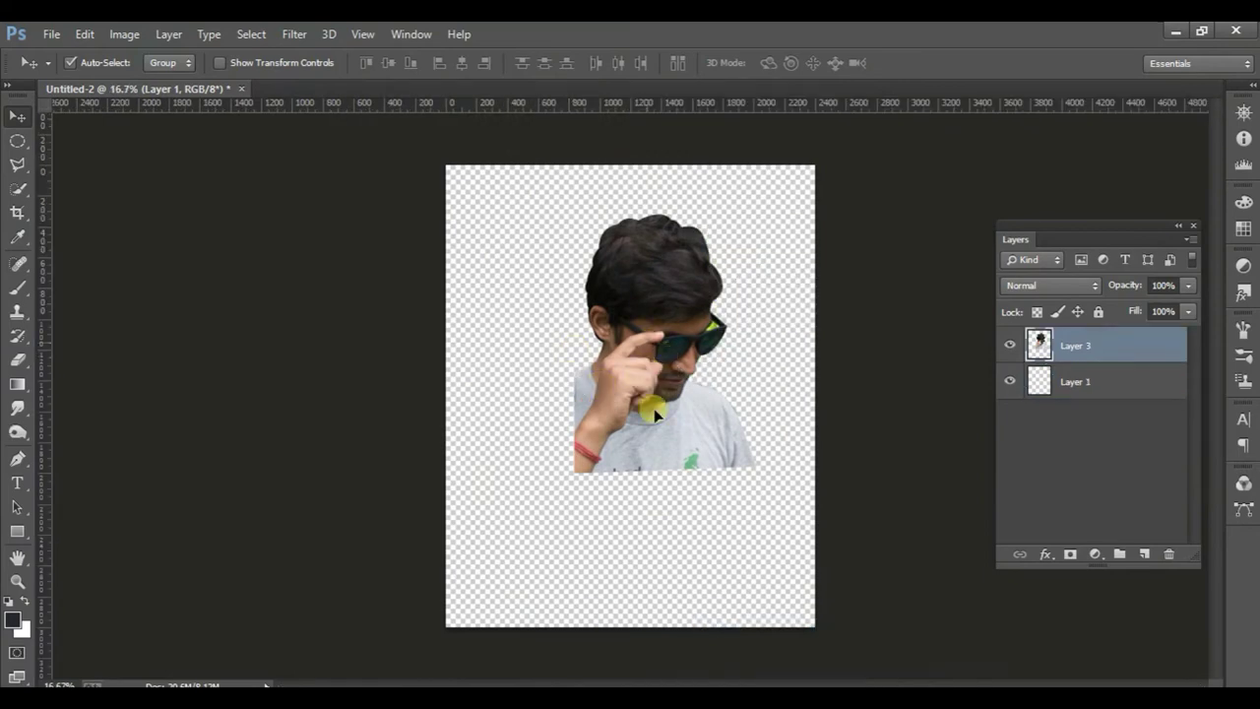
{"action": "left_click_drag", "start_coordinate": [654, 414], "coordinate": [662, 379]}
{"action": "key", "text": "ctrl+plus"}
{"action": "key", "text": "ctrl+plus"}
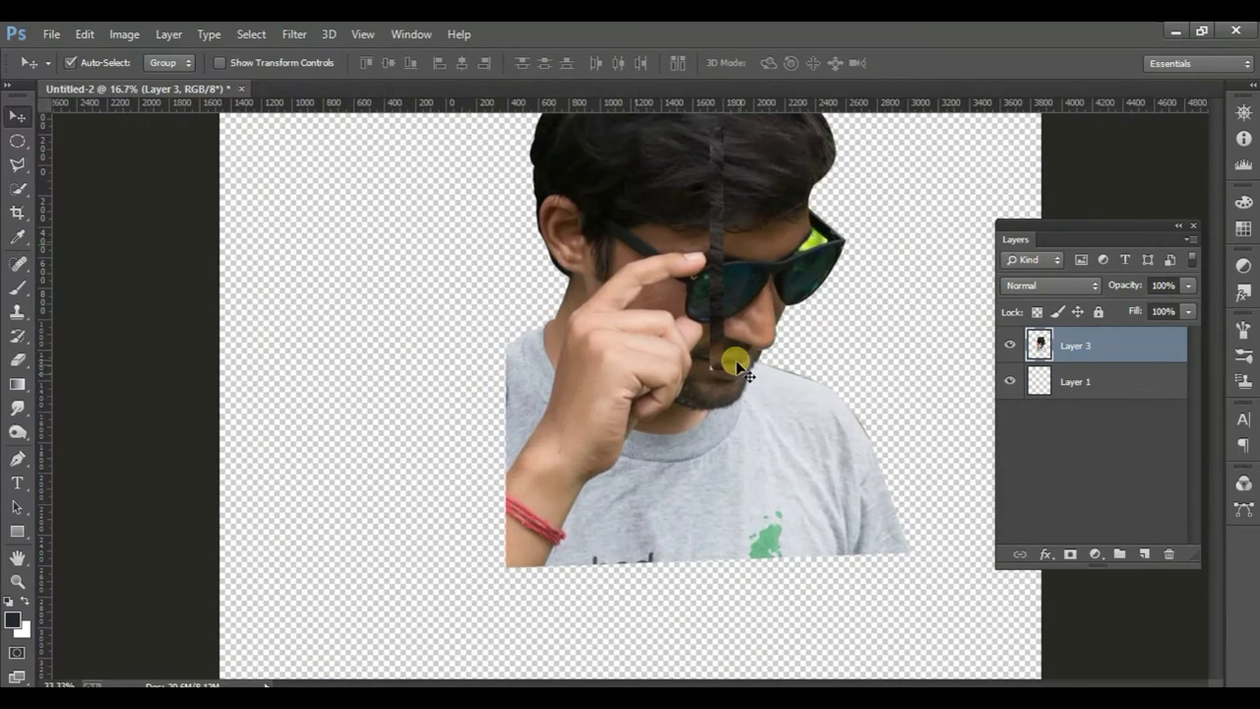
{"action": "key", "text": "ctrl+plus"}
{"action": "key", "text": "ctrl+plus"}
{"action": "mouse_move", "coordinate": [811, 290]}
{"action": "left_mouse_down"}
{"action": "mouse_move", "coordinate": [463, 294]}
{"action": "mouse_move", "coordinate": [470, 282]}
{"action": "left_mouse_up"}
{"action": "key", "text": "ctrl+plus"}
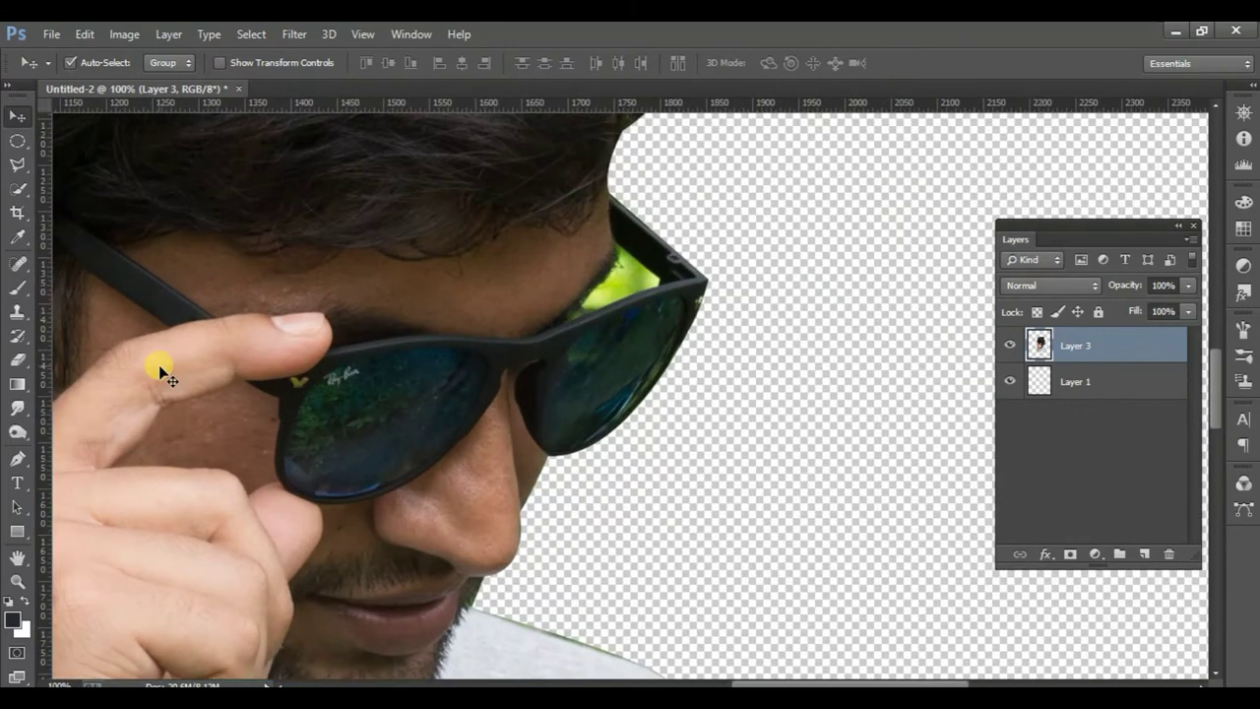
{"action": "key", "text": "ctrl+plus"}
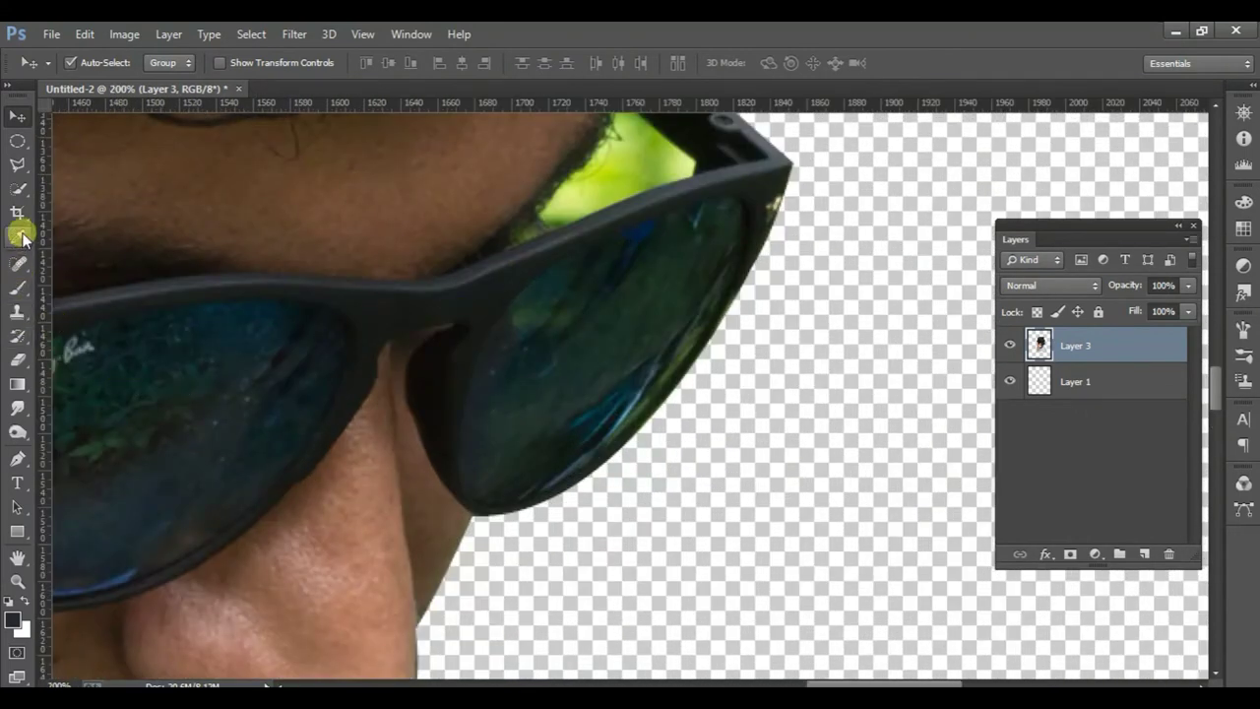
- Trace the green gap beside the sunglasses frame with the Pen and delete it
{"action": "left_click", "coordinate": [33, 458]}
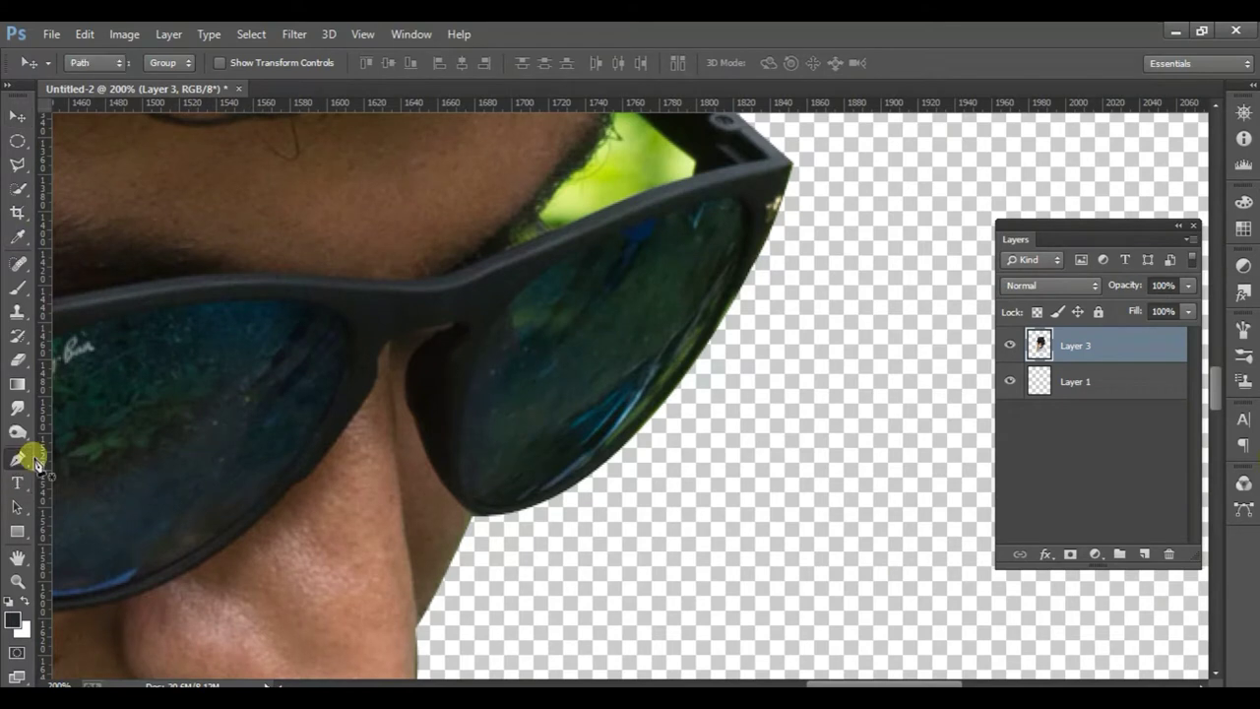
{"action": "scroll", "coordinate": [641, 310], "scroll_direction": "up", "scroll_amount": 2}
{"action": "scroll", "coordinate": [641, 332], "scroll_direction": "up", "scroll_amount": 2}
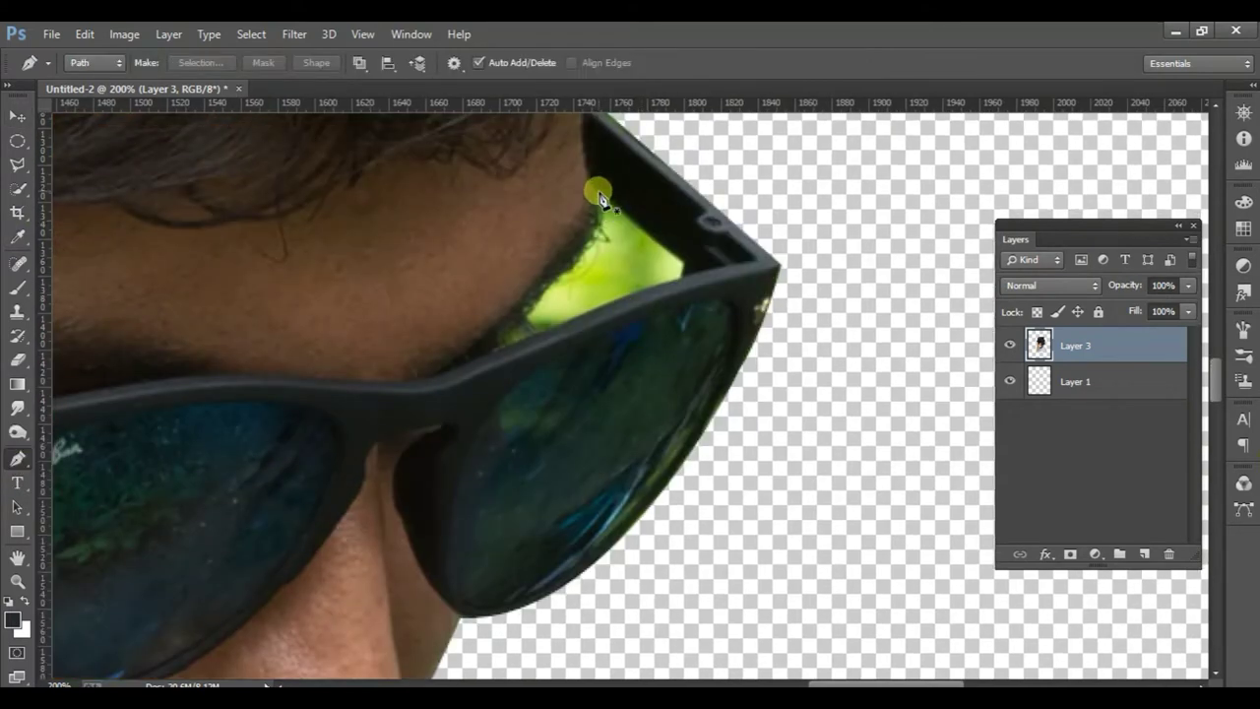
{"action": "left_click_drag", "start_coordinate": [528, 313], "coordinate": [435, 387]}
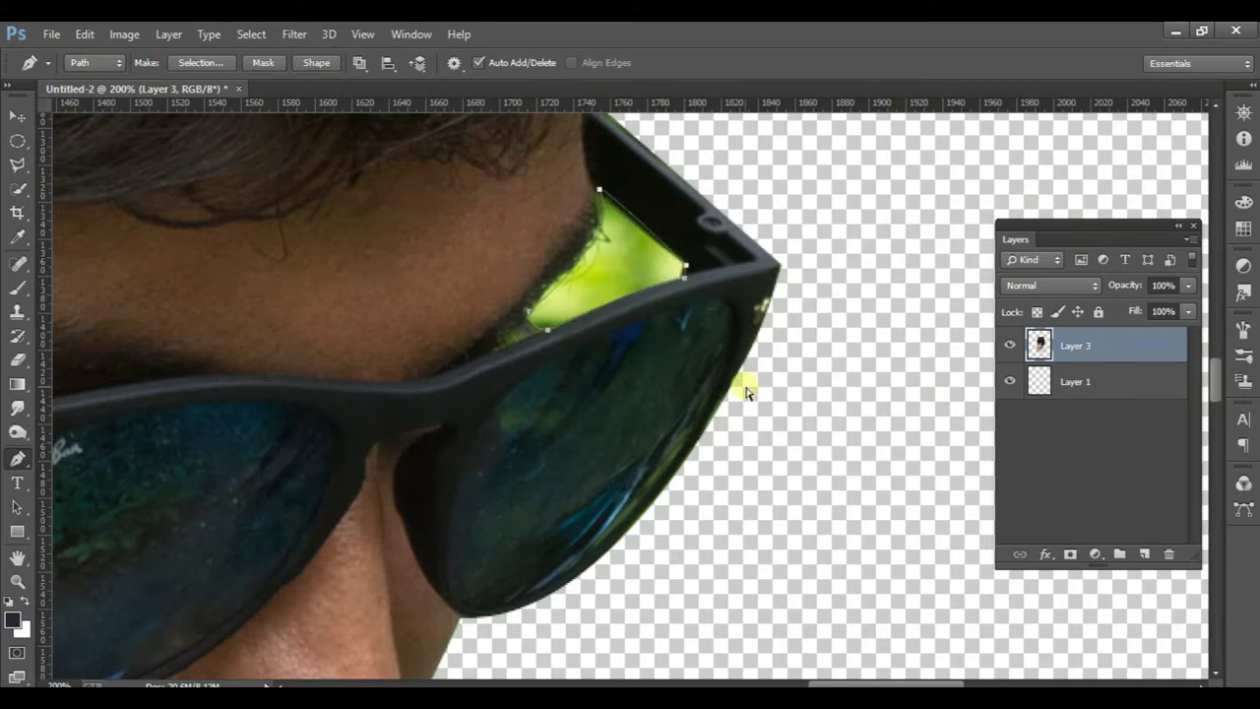
{"action": "key", "text": "ctrl+Return"}
{"action": "key", "text": "Delete"}
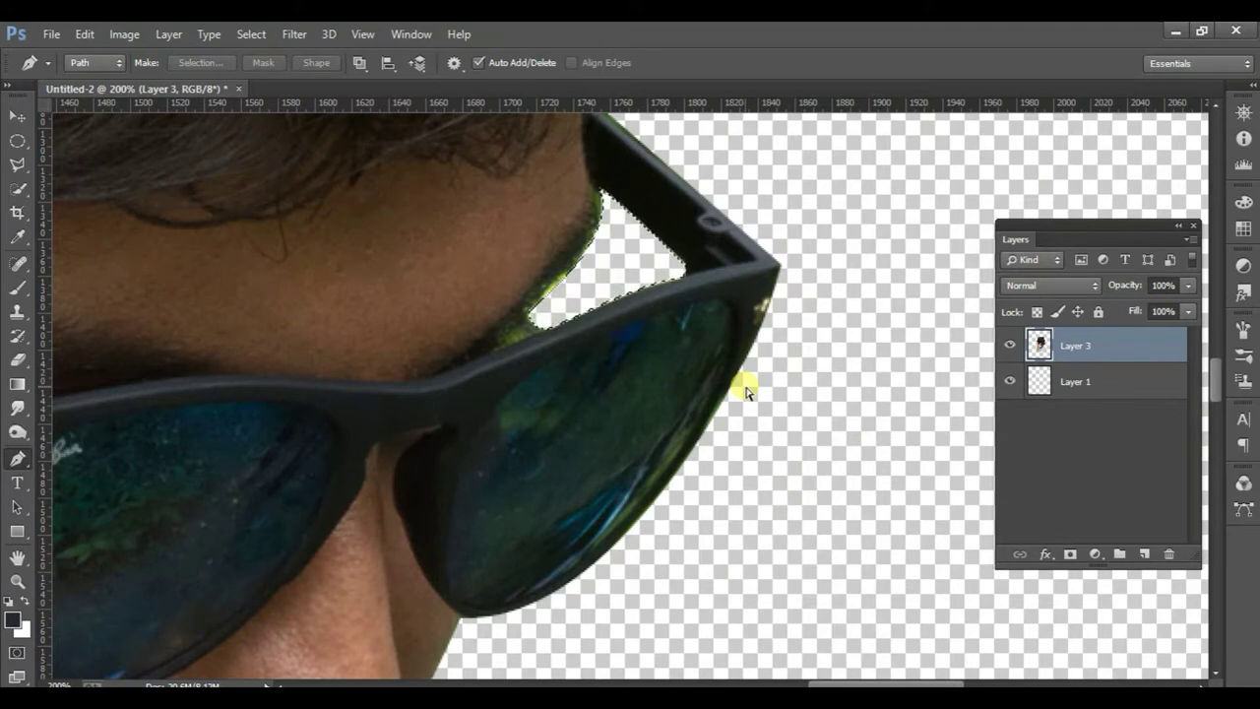
{"action": "scroll", "coordinate": [749, 394], "scroll_direction": "down", "scroll_amount": 2}
{"action": "scroll", "coordinate": [816, 430], "scroll_direction": "down", "scroll_amount": 2}
{"action": "scroll", "coordinate": [822, 442], "scroll_direction": "down", "scroll_amount": 1}
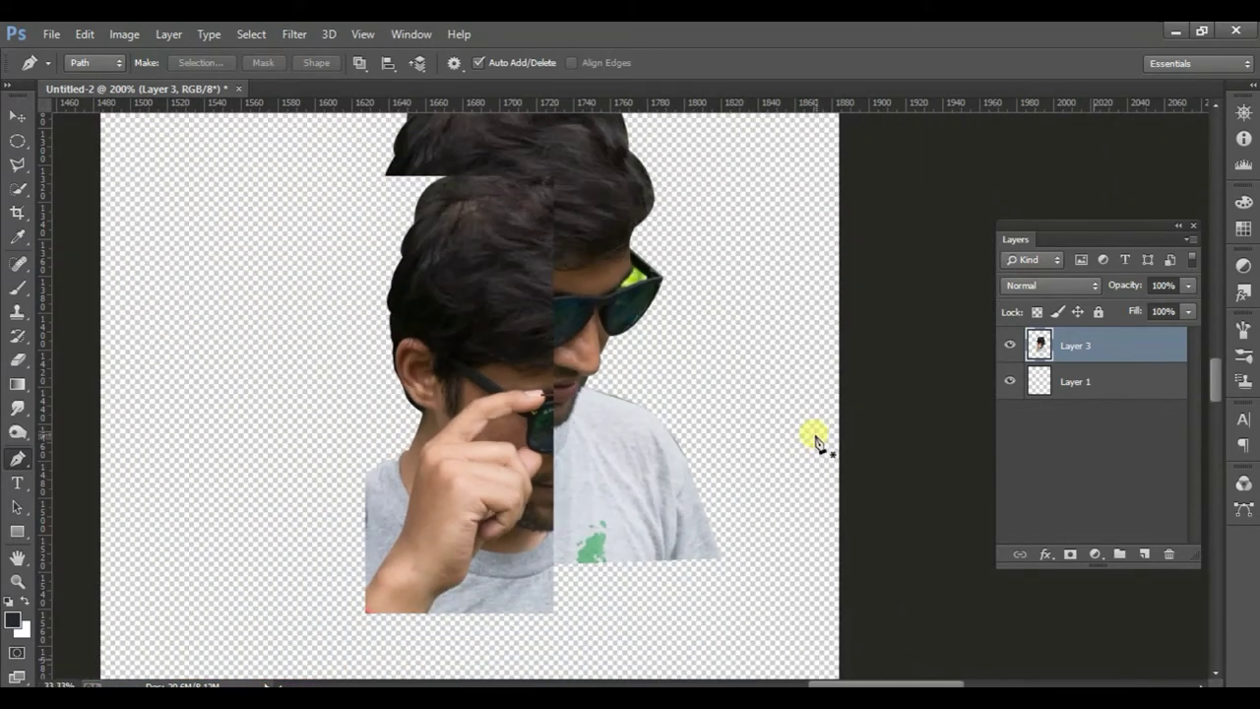
{"action": "left_click", "coordinate": [17, 116]}
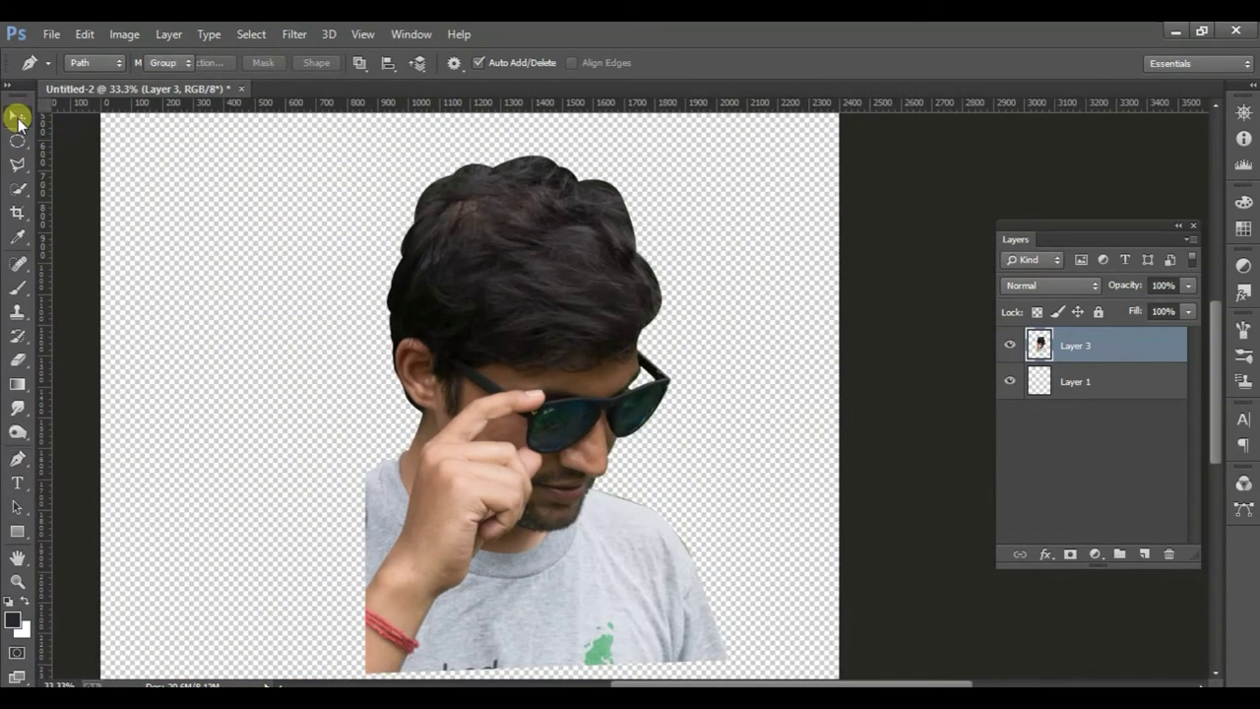
- Smudge the hair edges outward around the head with a 69 px Smudge brush
{"action": "left_click", "coordinate": [17, 405]}
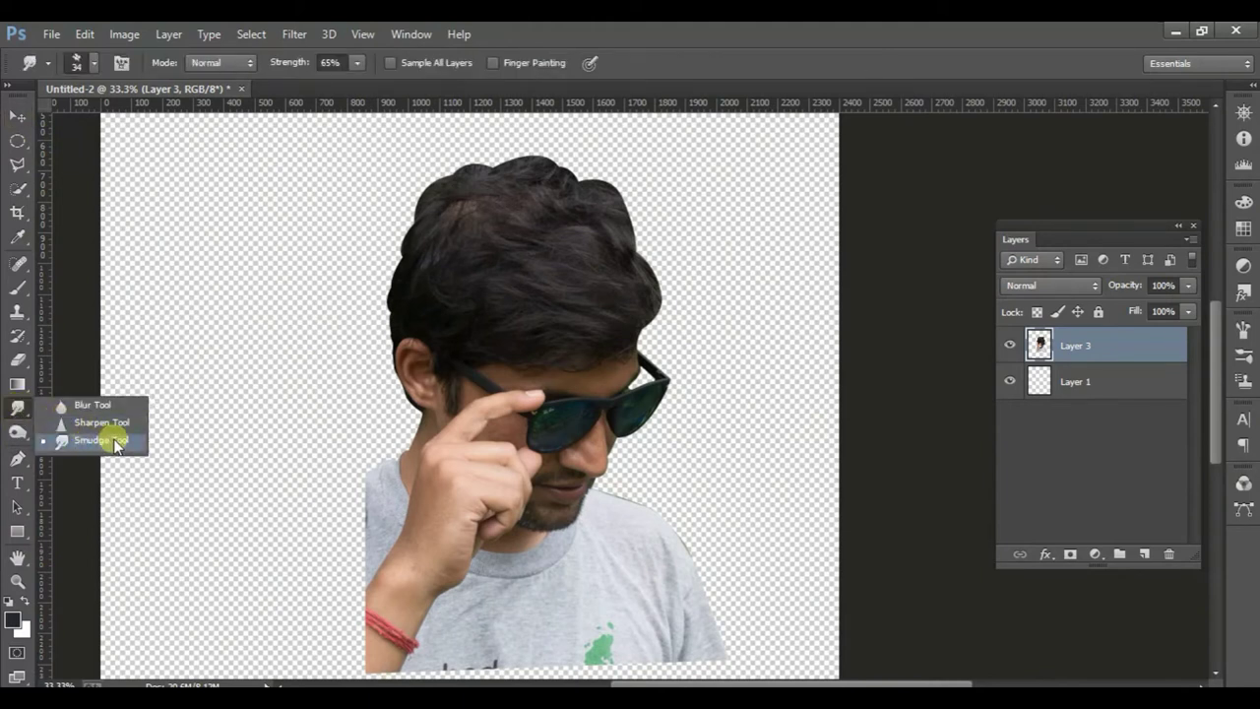
{"action": "left_click", "coordinate": [115, 443]}
{"action": "right_click", "coordinate": [495, 236]}
{"action": "type", "text": "69"}
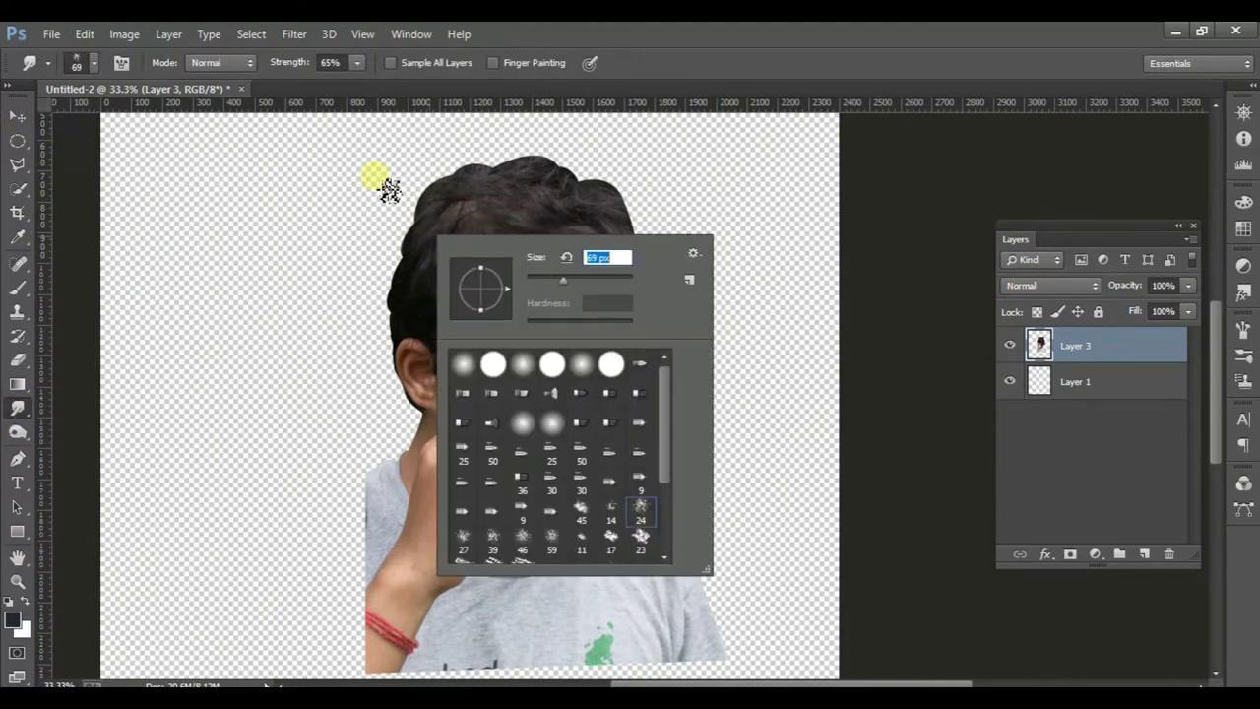
{"action": "key", "text": "Return"}
{"action": "key", "text": "ctrl+plus"}
{"action": "key", "text": "ctrl+plus"}
{"action": "mouse_move", "coordinate": [438, 197]}
{"action": "left_mouse_down"}
{"action": "mouse_move", "coordinate": [459, 174]}
{"action": "mouse_move", "coordinate": [549, 147]}
{"action": "mouse_move", "coordinate": [623, 176]}
{"action": "mouse_move", "coordinate": [698, 259]}
{"action": "mouse_move", "coordinate": [739, 365]}
{"action": "mouse_move", "coordinate": [634, 273]}
{"action": "mouse_move", "coordinate": [676, 456]}
{"action": "left_mouse_up"}
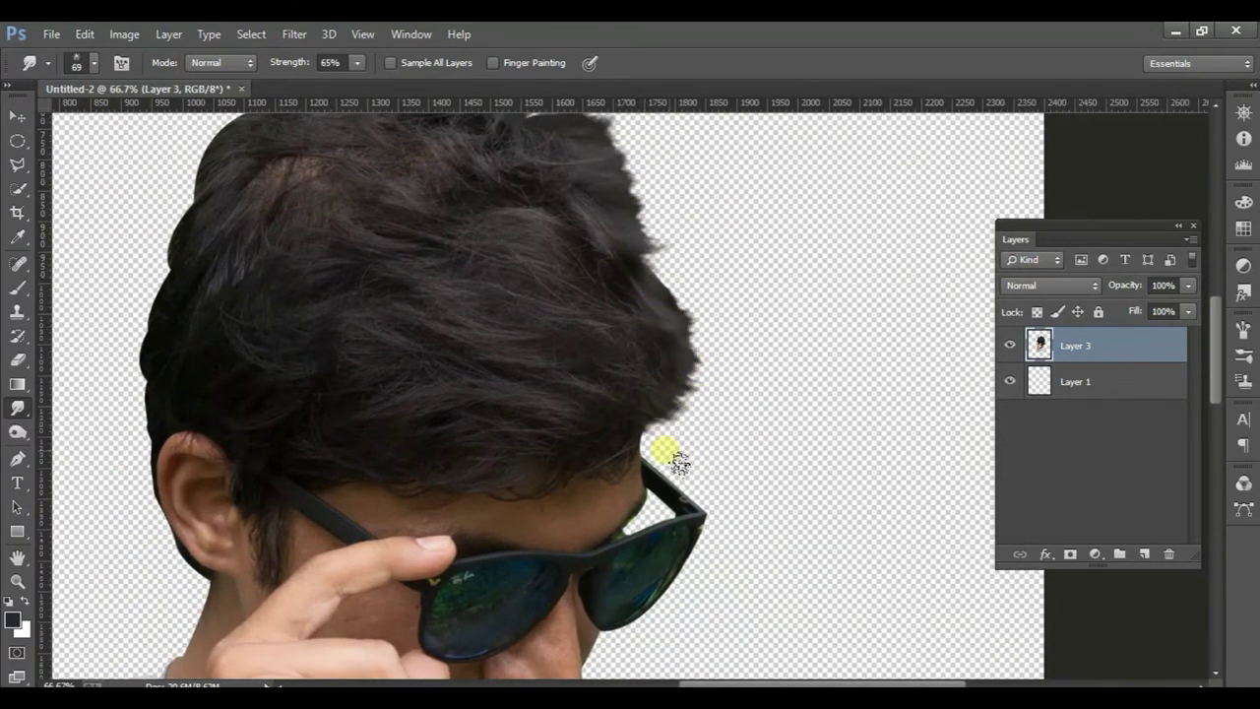
{"action": "mouse_move", "coordinate": [212, 409]}
{"action": "left_mouse_down"}
{"action": "mouse_move", "coordinate": [203, 377]}
{"action": "mouse_move", "coordinate": [225, 311]}
{"action": "mouse_move", "coordinate": [226, 219]}
{"action": "left_mouse_up"}
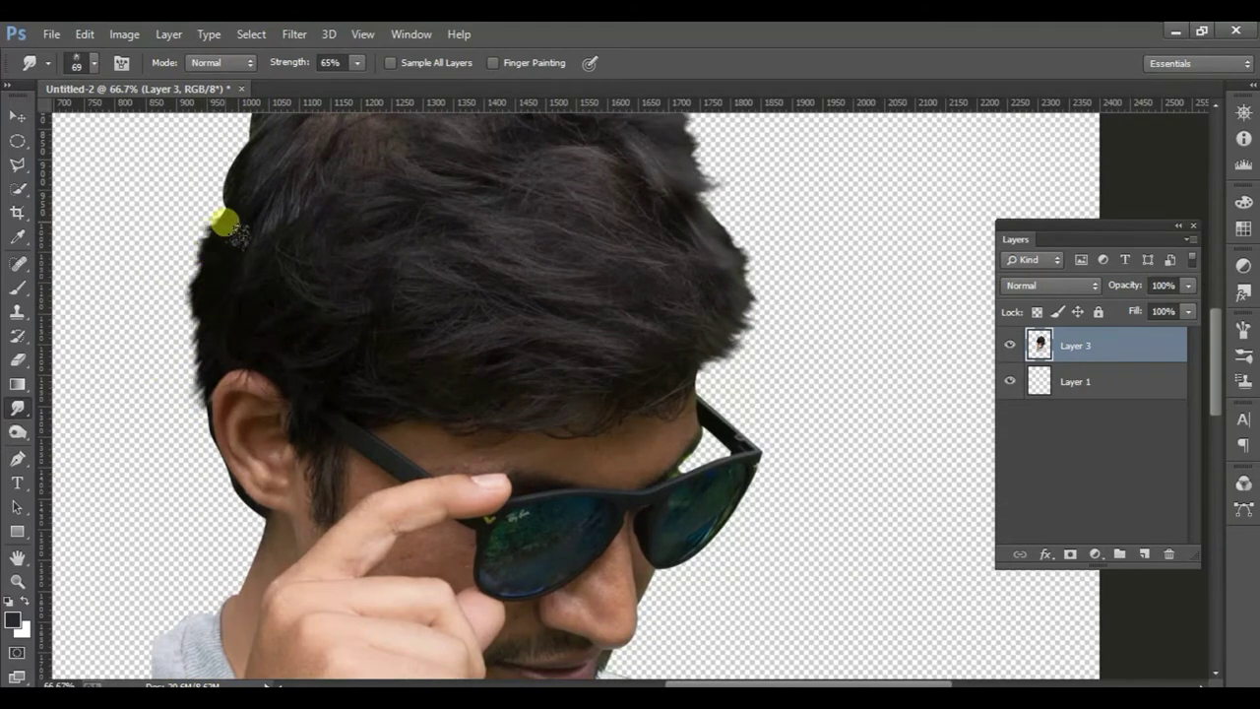
{"action": "scroll", "coordinate": [256, 276], "scroll_direction": "up", "scroll_amount": 2}
{"action": "mouse_move", "coordinate": [286, 329]}
{"action": "left_mouse_down"}
{"action": "mouse_move", "coordinate": [243, 267]}
{"action": "mouse_move", "coordinate": [246, 201]}
{"action": "mouse_move", "coordinate": [285, 163]}
{"action": "left_mouse_up"}
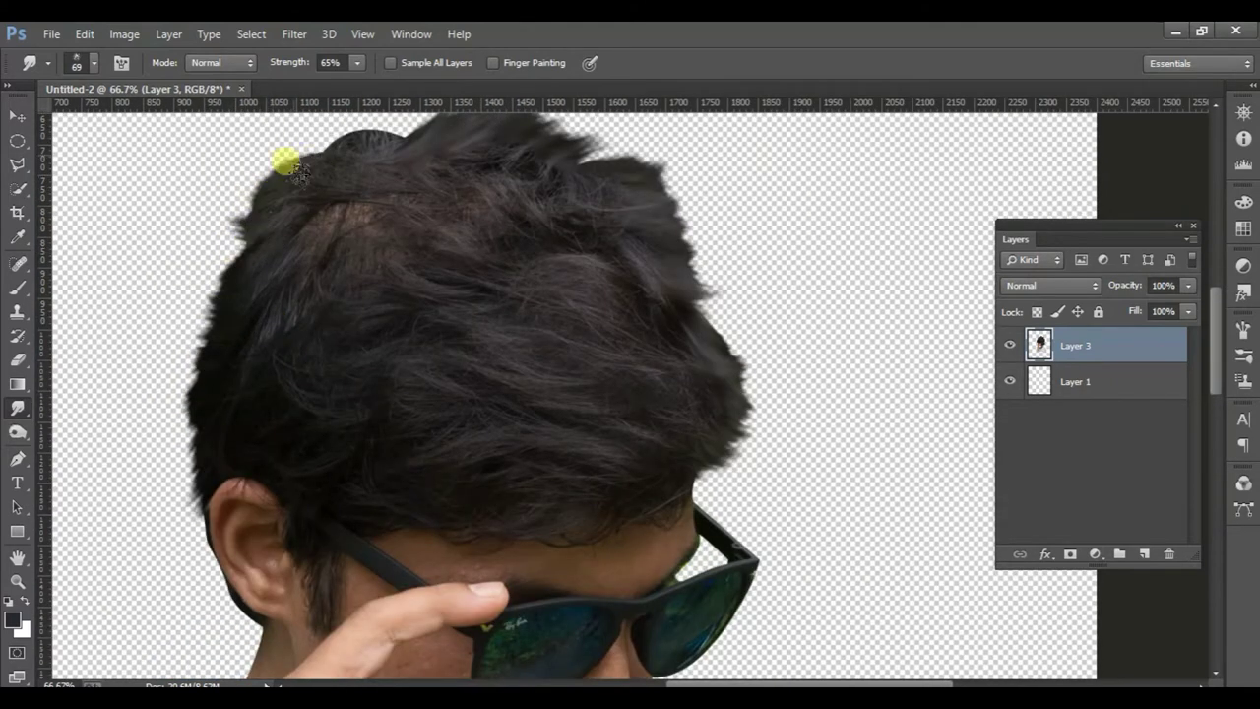
{"action": "scroll", "coordinate": [469, 282], "scroll_direction": "down", "scroll_amount": 2}
{"action": "scroll", "coordinate": [591, 366], "scroll_direction": "right", "scroll_amount": 2}
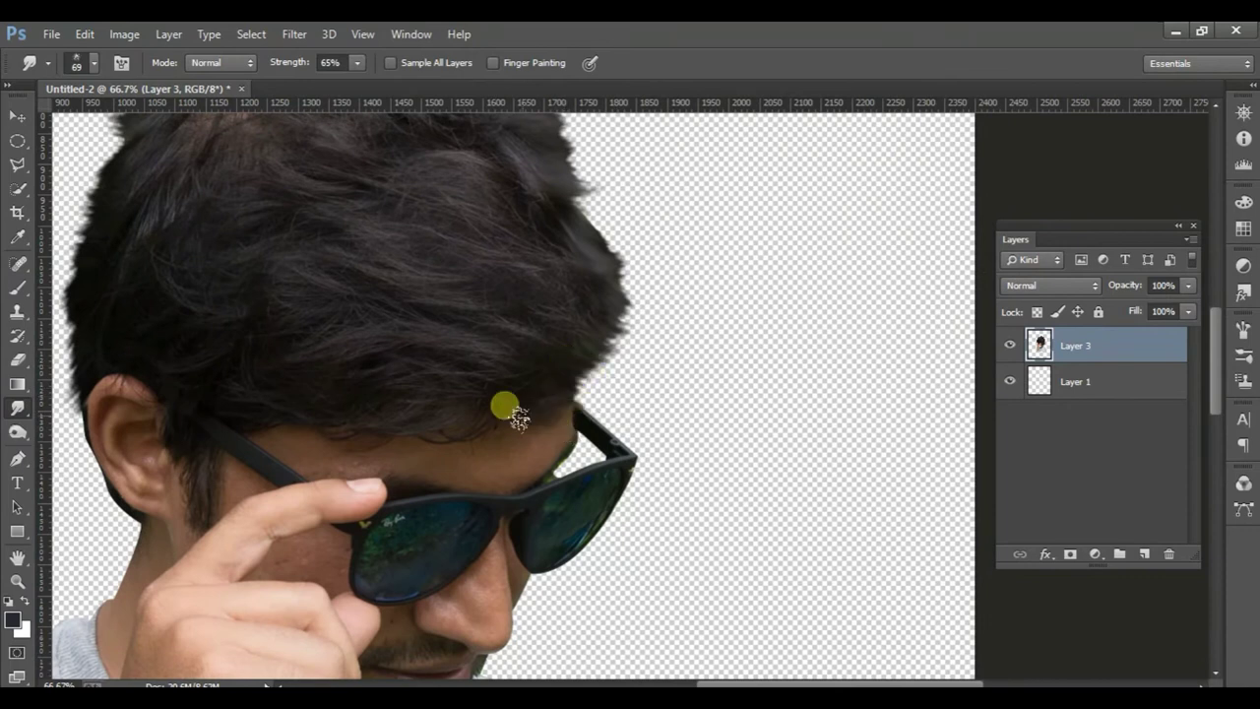
{"action": "mouse_move", "coordinate": [446, 409]}
{"action": "left_mouse_down"}
{"action": "mouse_move", "coordinate": [313, 411]}
{"action": "mouse_move", "coordinate": [215, 465]}
{"action": "mouse_move", "coordinate": [192, 425]}
{"action": "mouse_move", "coordinate": [248, 391]}
{"action": "mouse_move", "coordinate": [394, 374]}
{"action": "mouse_move", "coordinate": [289, 388]}
{"action": "mouse_move", "coordinate": [541, 326]}
{"action": "mouse_move", "coordinate": [532, 261]}
{"action": "left_mouse_up"}
- Switch to a 59 px smudge brush and smudge the hair at the top of the head
{"action": "scroll", "coordinate": [547, 384], "scroll_direction": "down", "scroll_amount": 2}
{"action": "scroll", "coordinate": [532, 433], "scroll_direction": "down", "scroll_amount": 1}
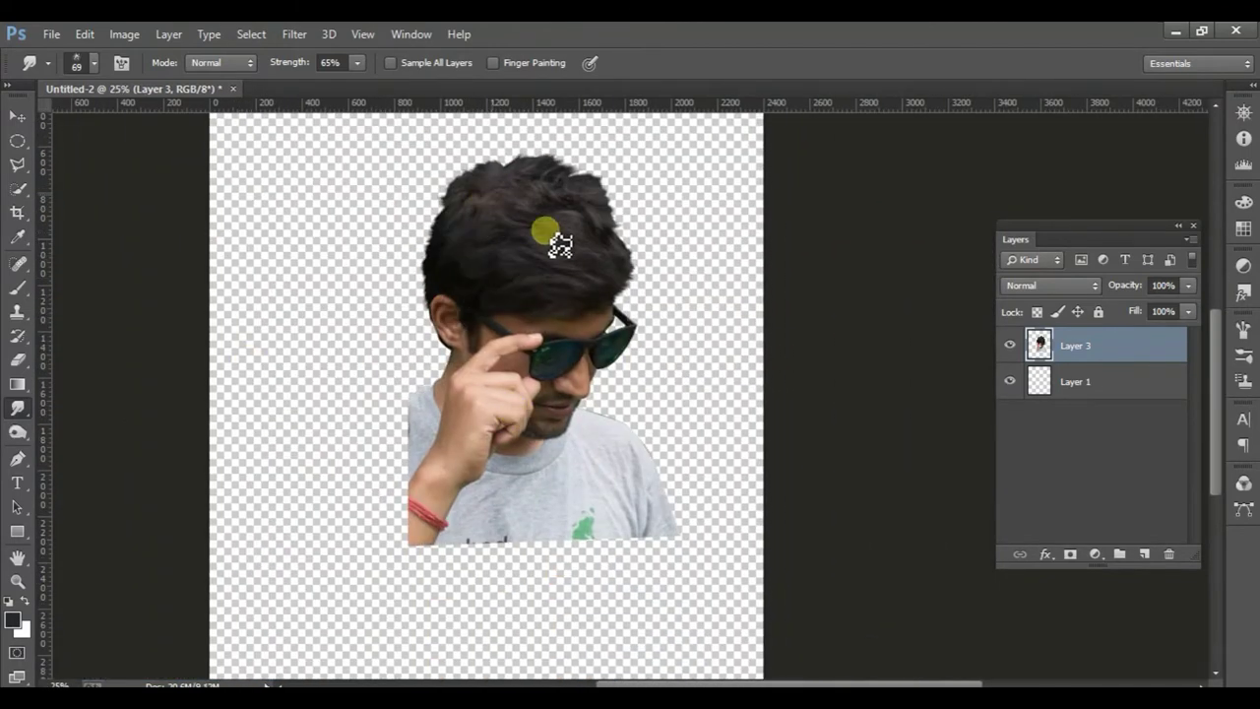
{"action": "key", "text": "ctrl+plus"}
{"action": "key", "text": "ctrl+plus"}
{"action": "right_click", "coordinate": [588, 262]}
{"action": "left_click", "coordinate": [742, 281]}
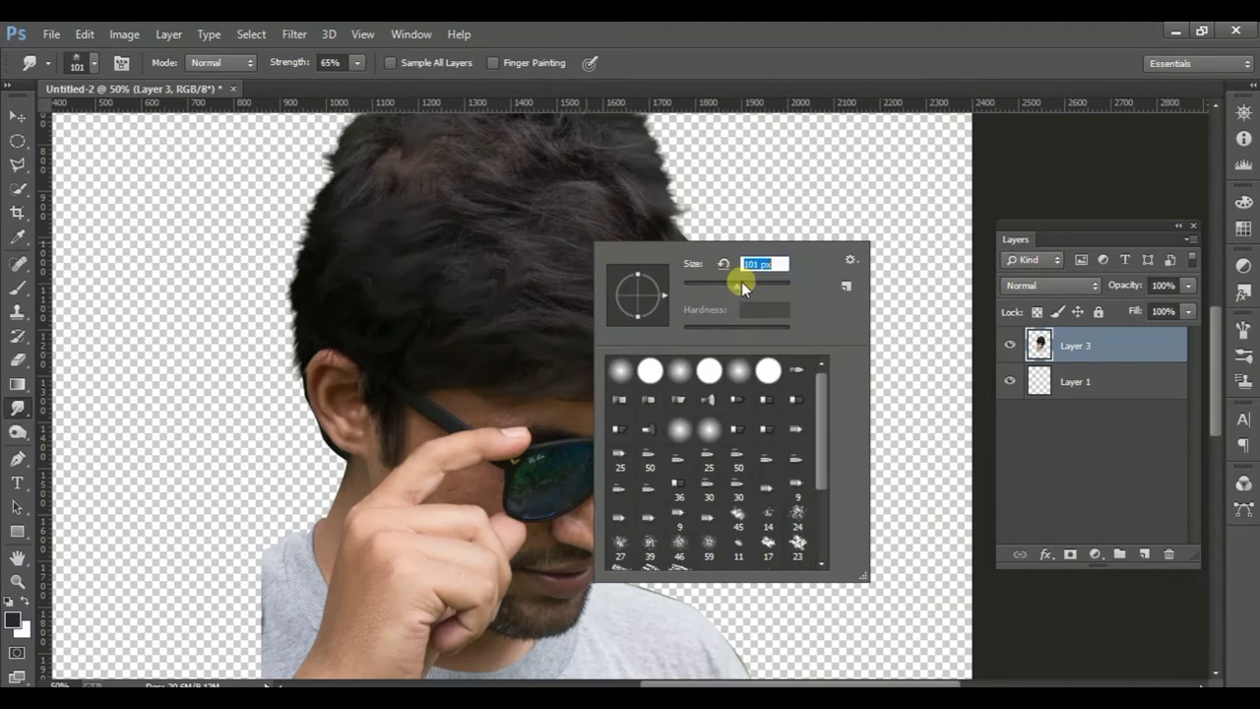
{"action": "key", "text": "Return"}
{"action": "right_click", "coordinate": [834, 259]}
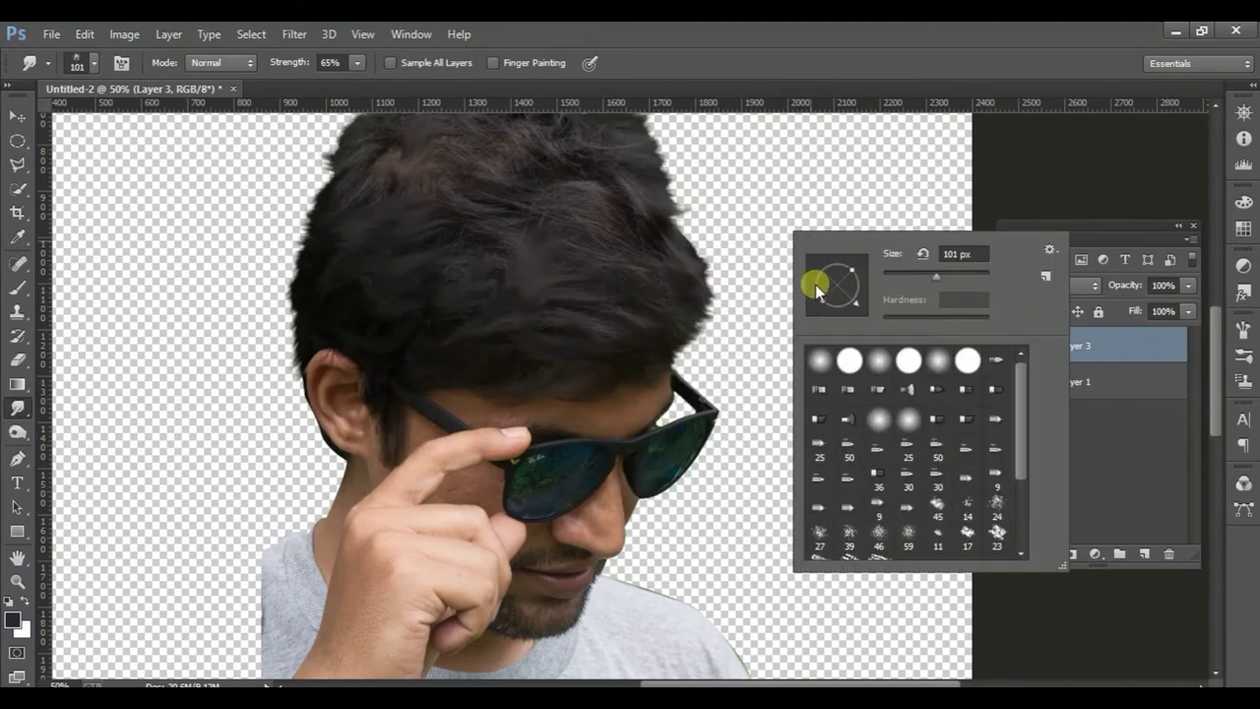
{"action": "key", "text": "Return"}
{"action": "mouse_move", "coordinate": [562, 292]}
{"action": "left_mouse_down"}
{"action": "mouse_move", "coordinate": [602, 226]}
{"action": "mouse_move", "coordinate": [518, 208]}
{"action": "mouse_move", "coordinate": [569, 278]}
{"action": "mouse_move", "coordinate": [466, 253]}
{"action": "mouse_move", "coordinate": [509, 207]}
{"action": "left_mouse_up"}
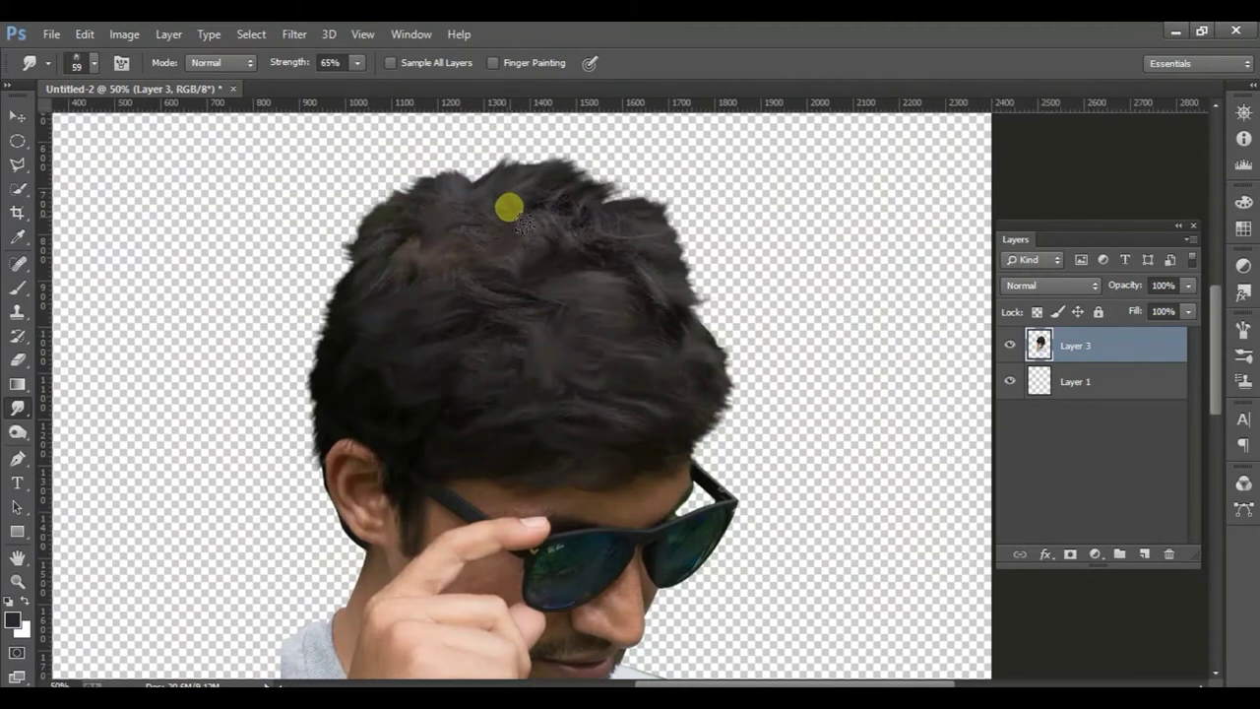
- Clone hair texture over the top of the head with a soft 118 px Clone Stamp brush
{"action": "left_click", "coordinate": [18, 313]}
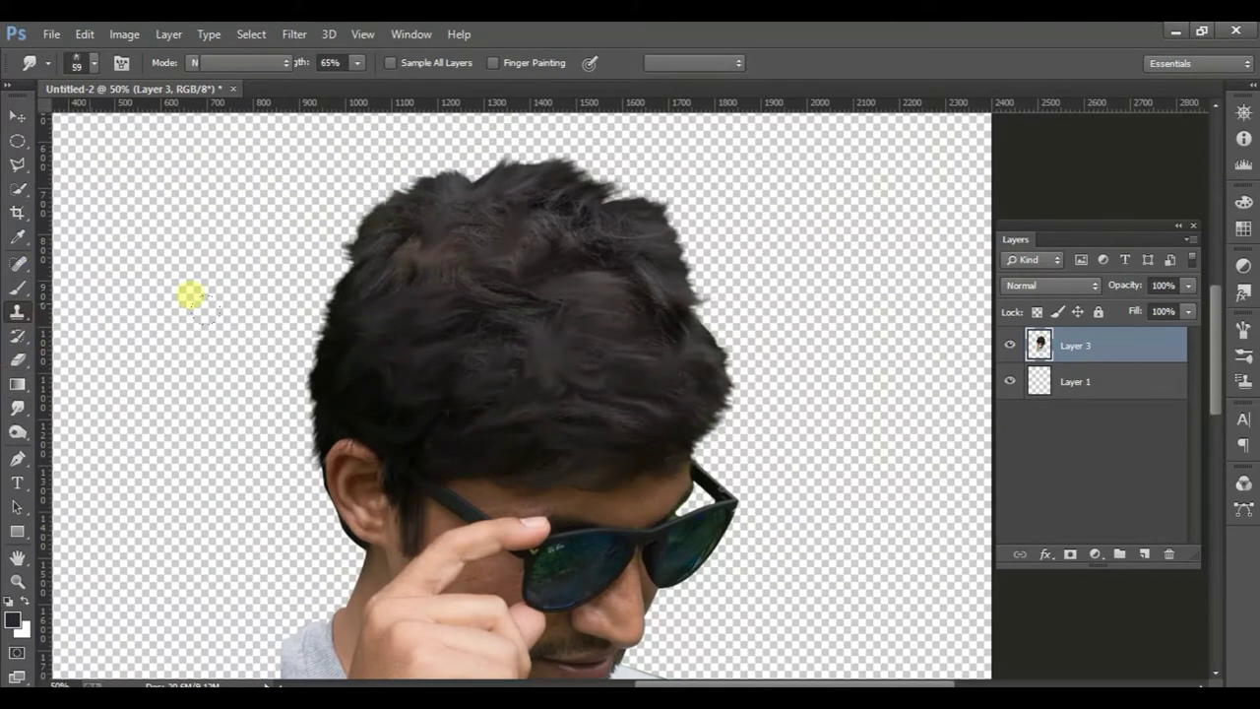
{"action": "right_click", "coordinate": [589, 295]}
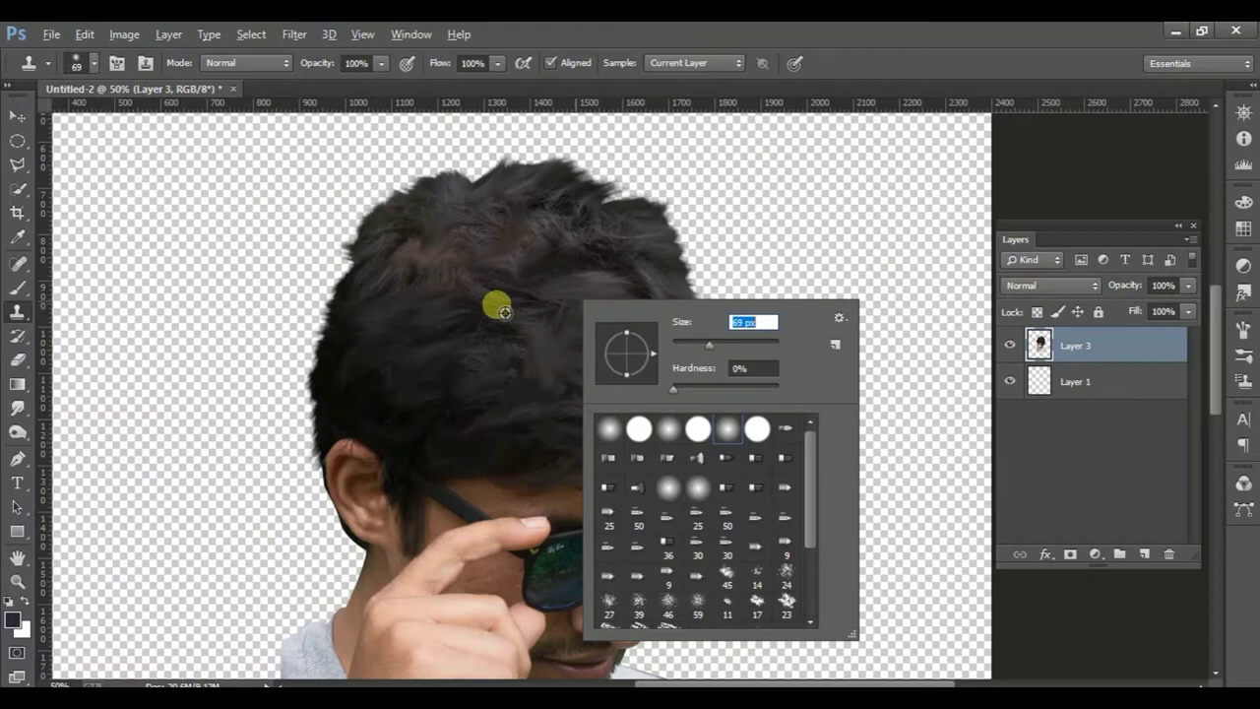
{"action": "key", "text": "Return"}
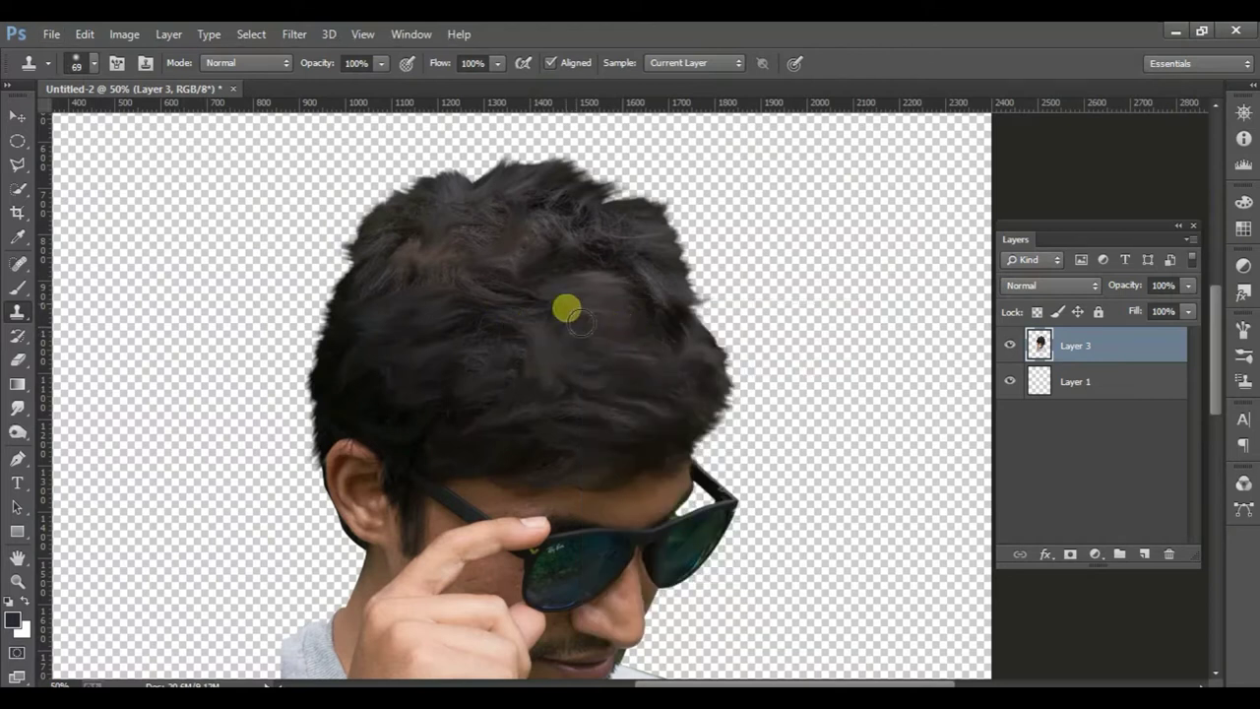
{"action": "right_click", "coordinate": [679, 317]}
{"action": "left_click_drag", "start_coordinate": [753, 350], "coordinate": [768, 350]}
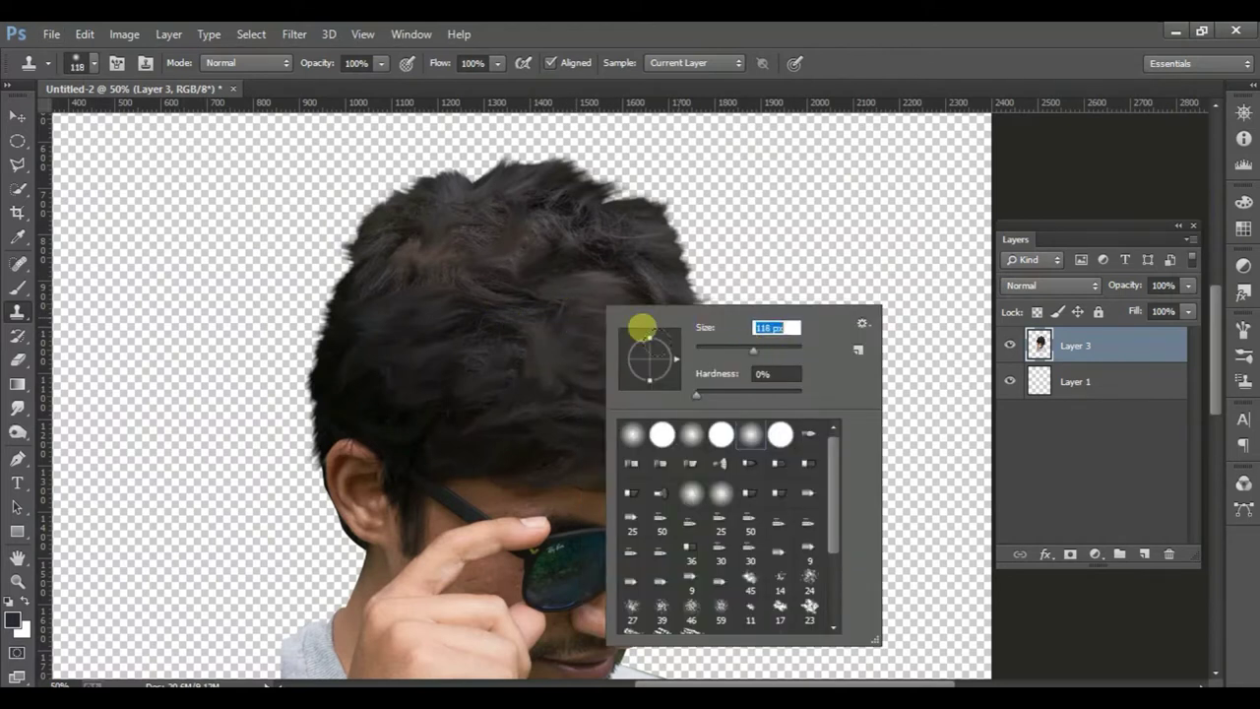
{"action": "key", "text": "Return"}
{"action": "mouse_move", "coordinate": [456, 275]}
{"action": "left_mouse_down"}
{"action": "mouse_move", "coordinate": [424, 250]}
{"action": "mouse_move", "coordinate": [517, 237]}
{"action": "mouse_move", "coordinate": [604, 262]}
{"action": "mouse_move", "coordinate": [550, 278]}
{"action": "left_mouse_up"}
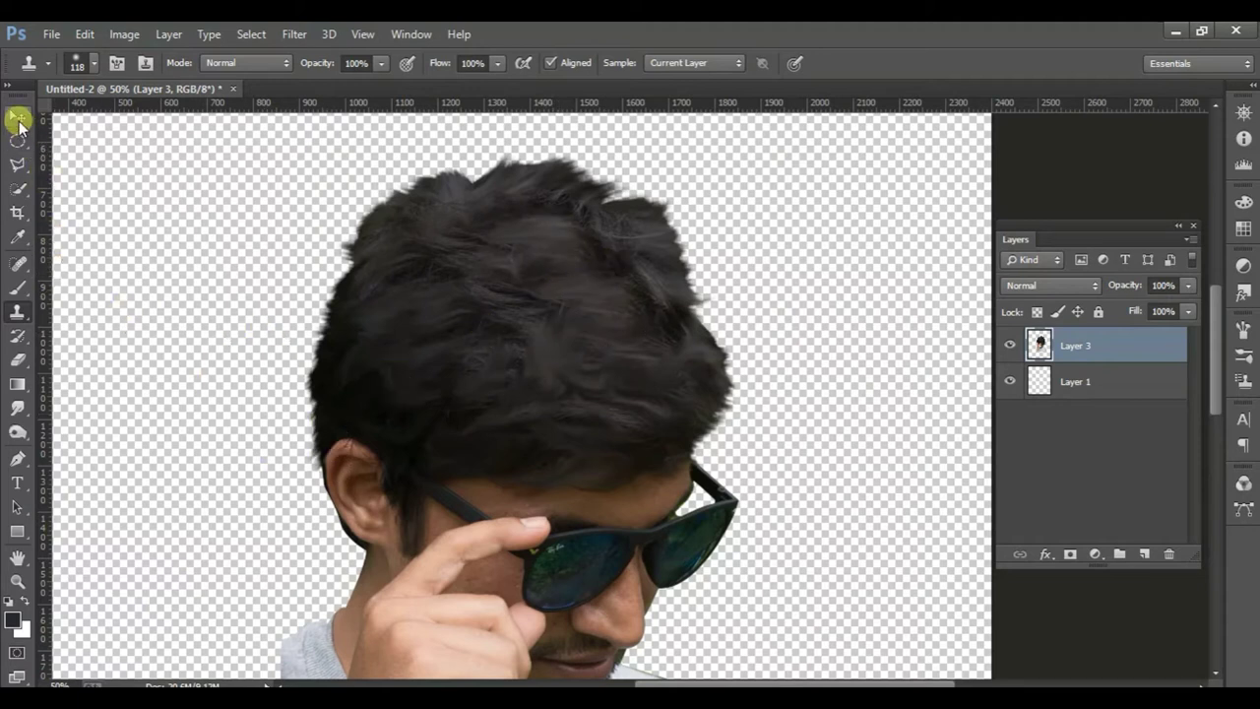
{"action": "left_click", "coordinate": [18, 118]}
- Raise Layer 3's brightness to about 35 and contrast to 19
{"action": "scroll", "coordinate": [542, 330], "scroll_direction": "down", "scroll_amount": 3}
{"action": "scroll", "coordinate": [601, 404], "scroll_direction": "down", "scroll_amount": 2}
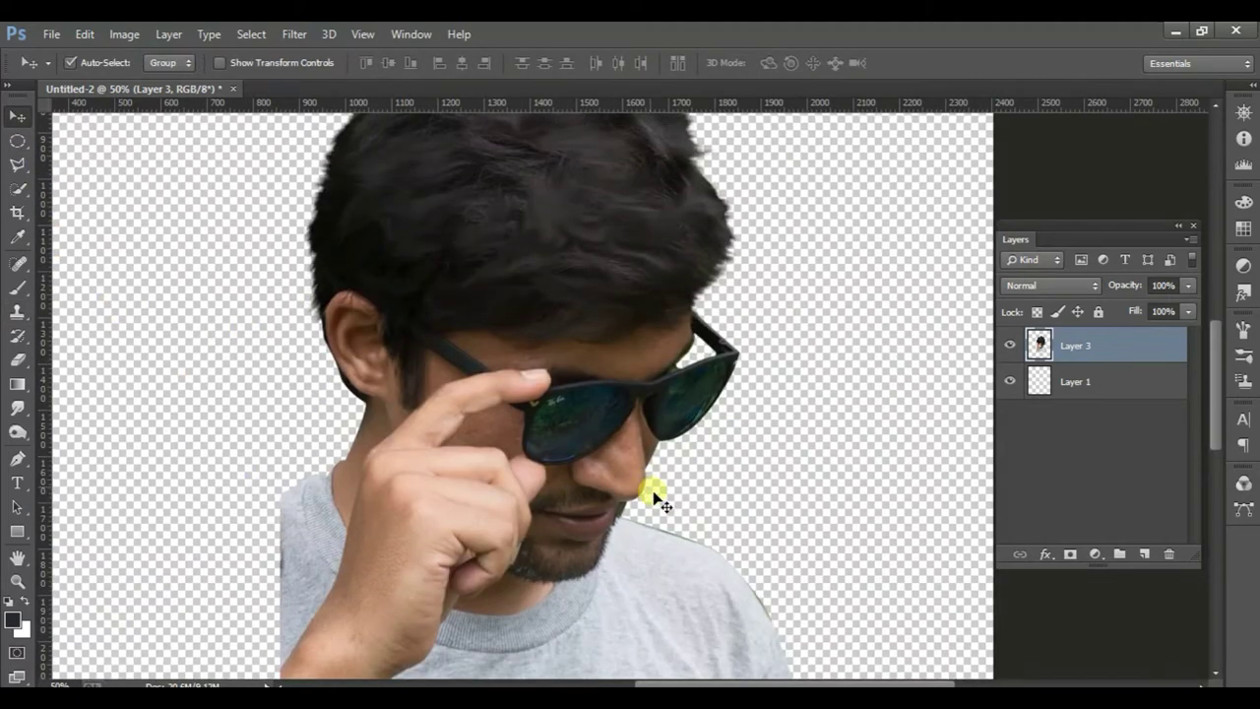
{"action": "scroll", "coordinate": [638, 454], "scroll_direction": "up", "scroll_amount": 1}
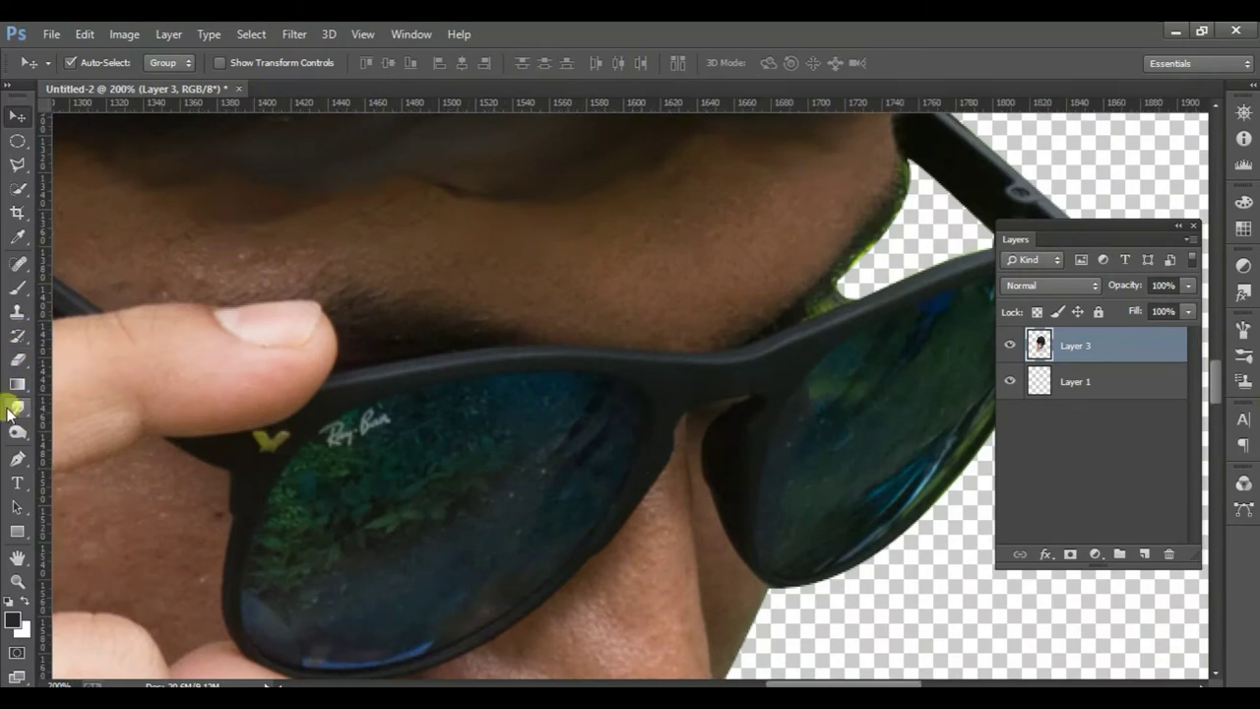
{"action": "left_click", "coordinate": [120, 34]}
{"action": "mouse_move", "coordinate": [152, 81]}
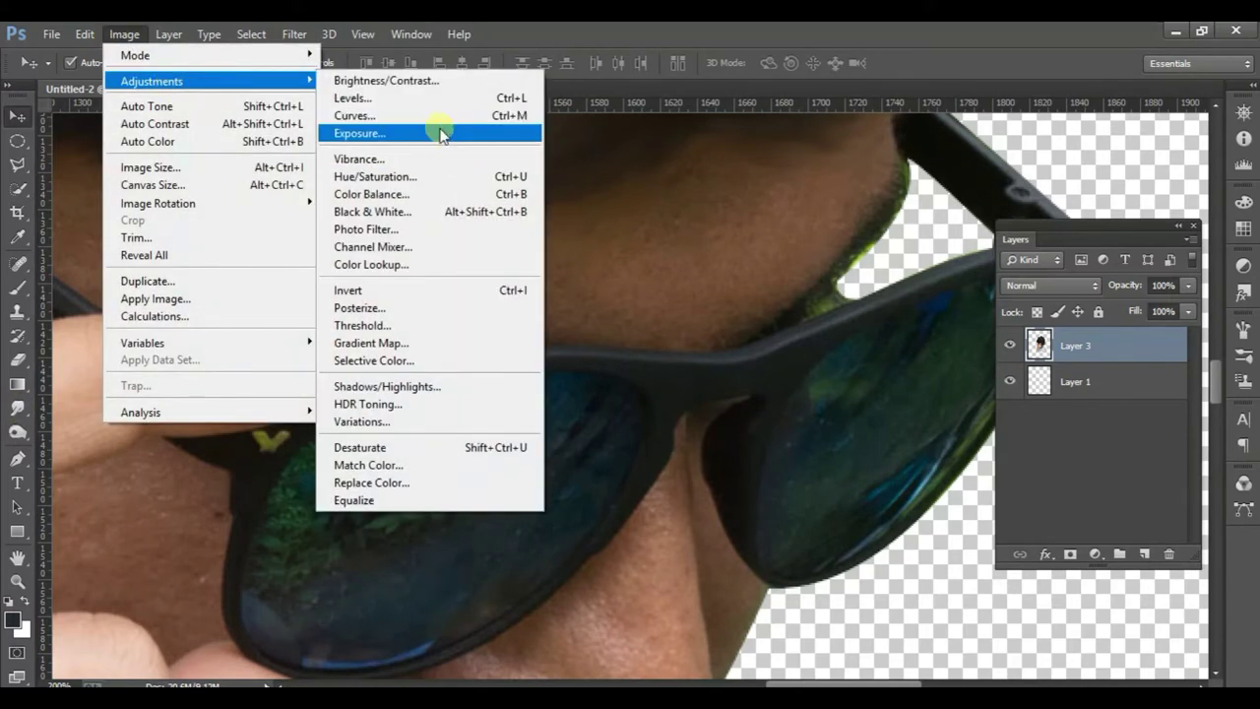
{"action": "left_click", "coordinate": [459, 81]}
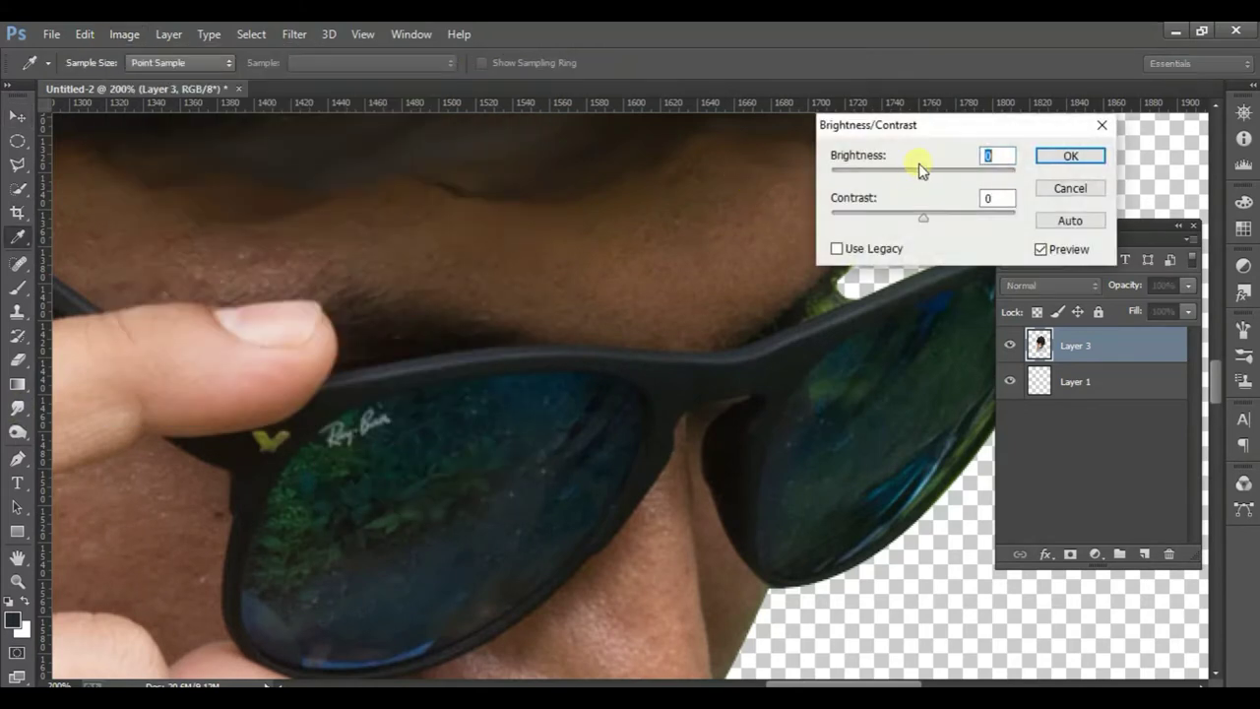
{"action": "left_click_drag", "start_coordinate": [926, 173], "coordinate": [935, 174]}
{"action": "mouse_move", "coordinate": [928, 219]}
{"action": "left_mouse_down"}
{"action": "mouse_move", "coordinate": [942, 223]}
{"action": "mouse_move", "coordinate": [944, 179]}
{"action": "left_mouse_up"}
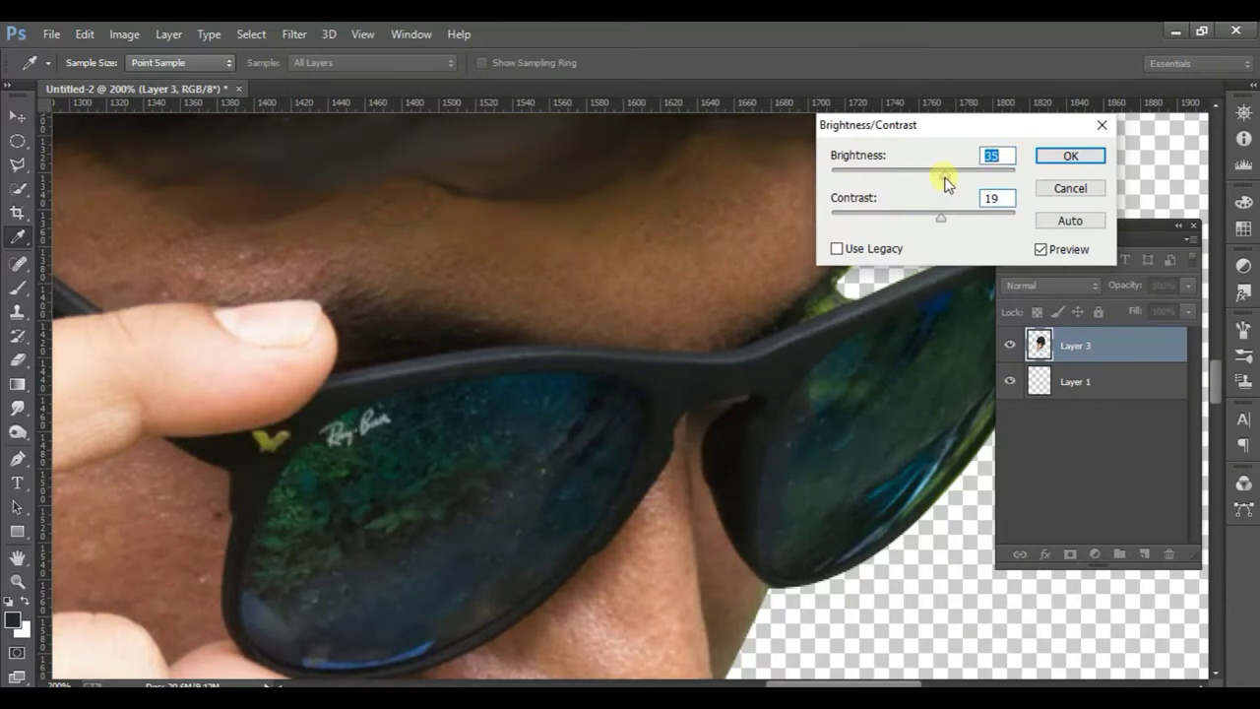
{"action": "left_click", "coordinate": [1054, 154]}
- Fit the photo on screen and undo the brightness change
{"action": "key", "text": "v"}
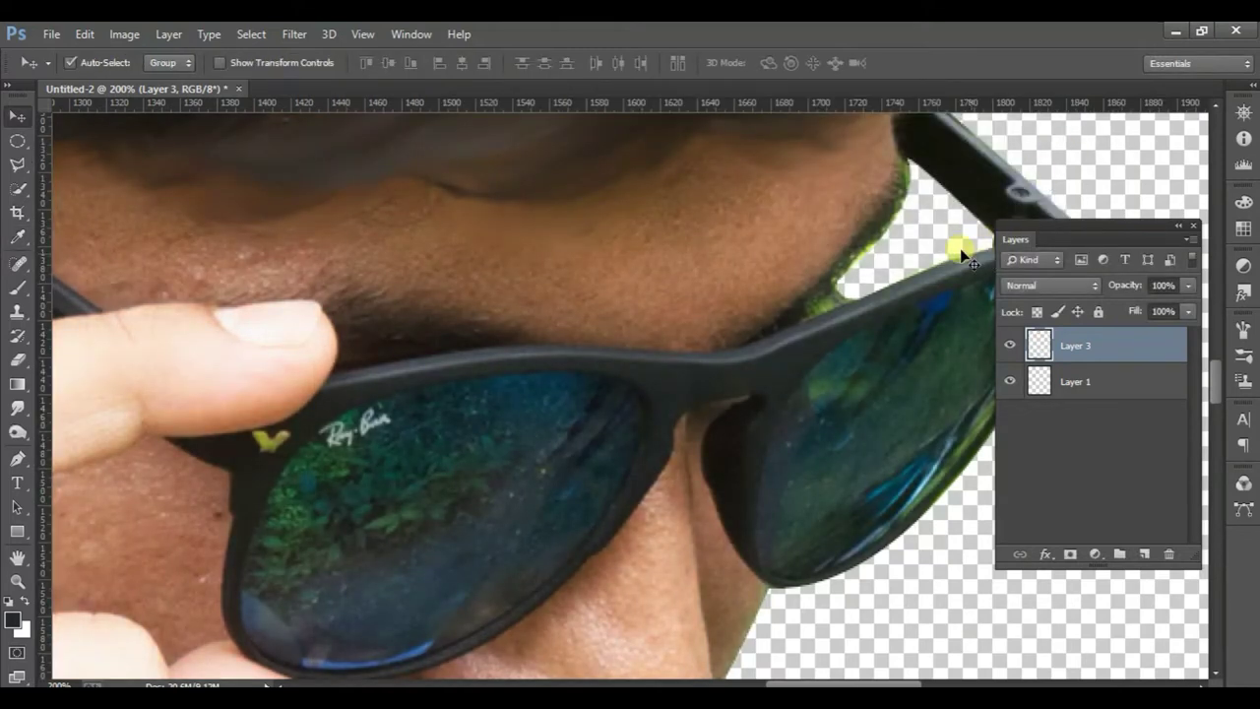
{"action": "key", "text": "ctrl+0"}
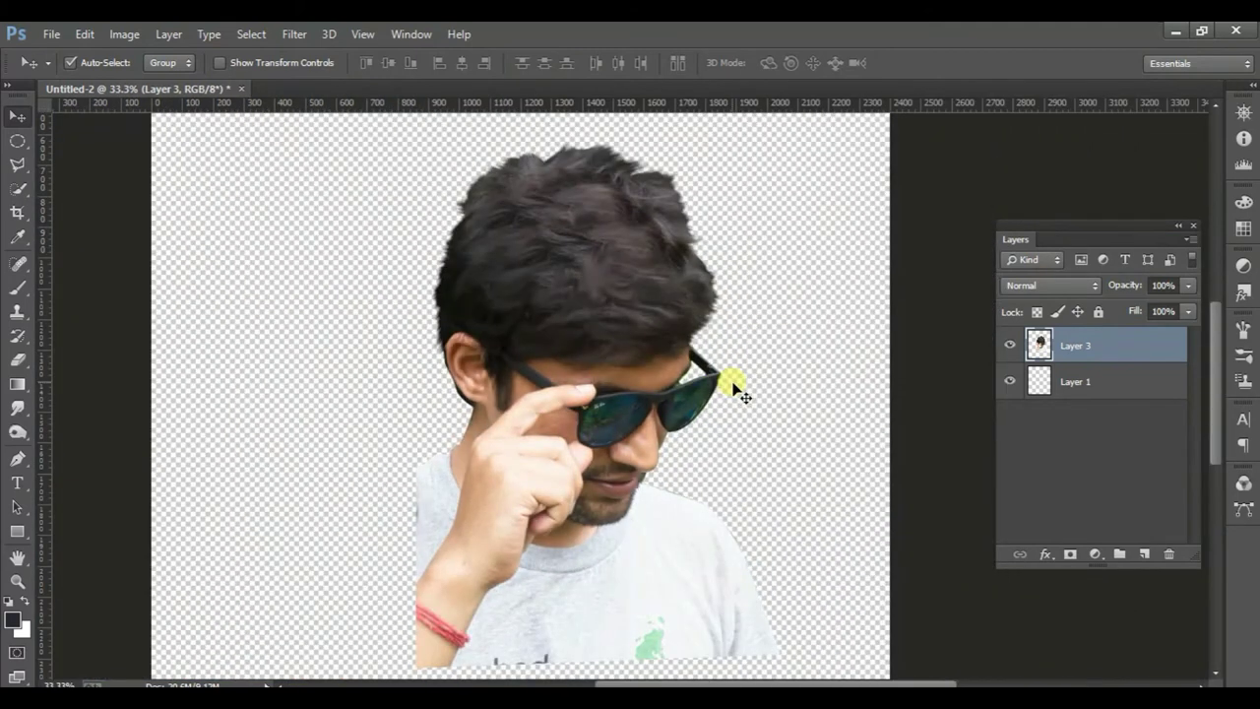
{"action": "key", "text": "ctrl+z"}
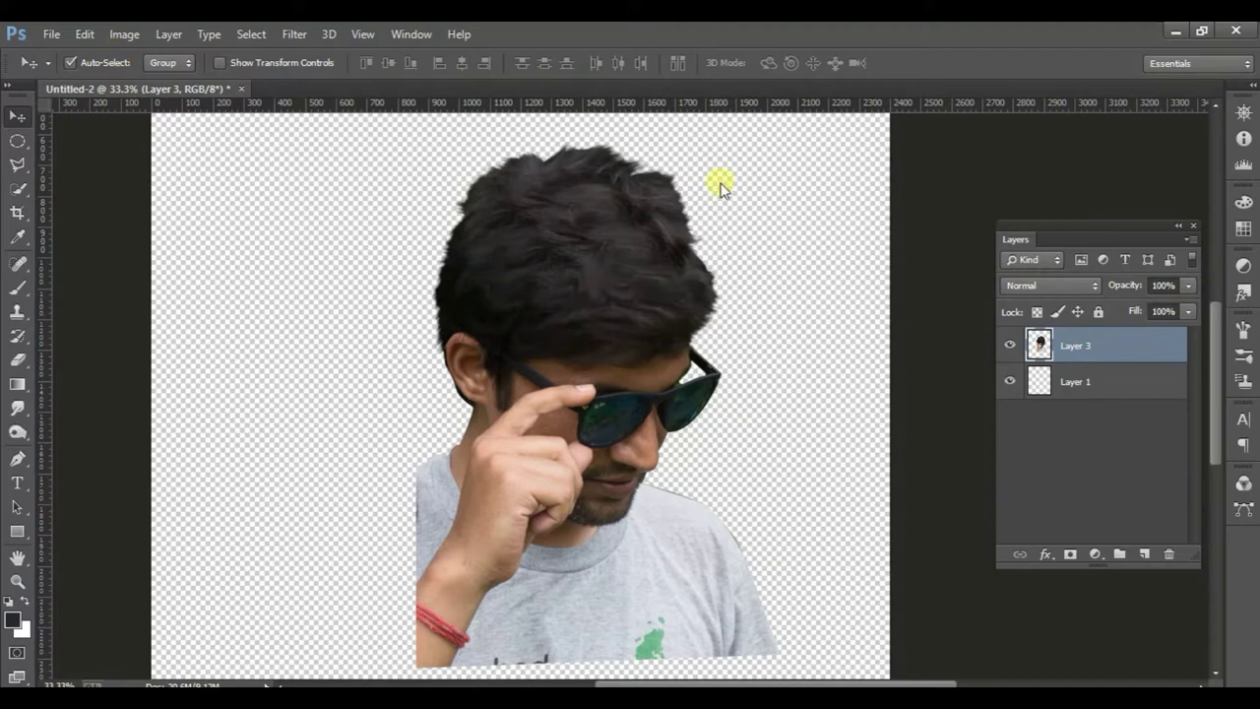
- Apply a Curves adjustment with points near 65/63, 119/119 and 206/201
{"action": "key", "text": "ctrl+m"}
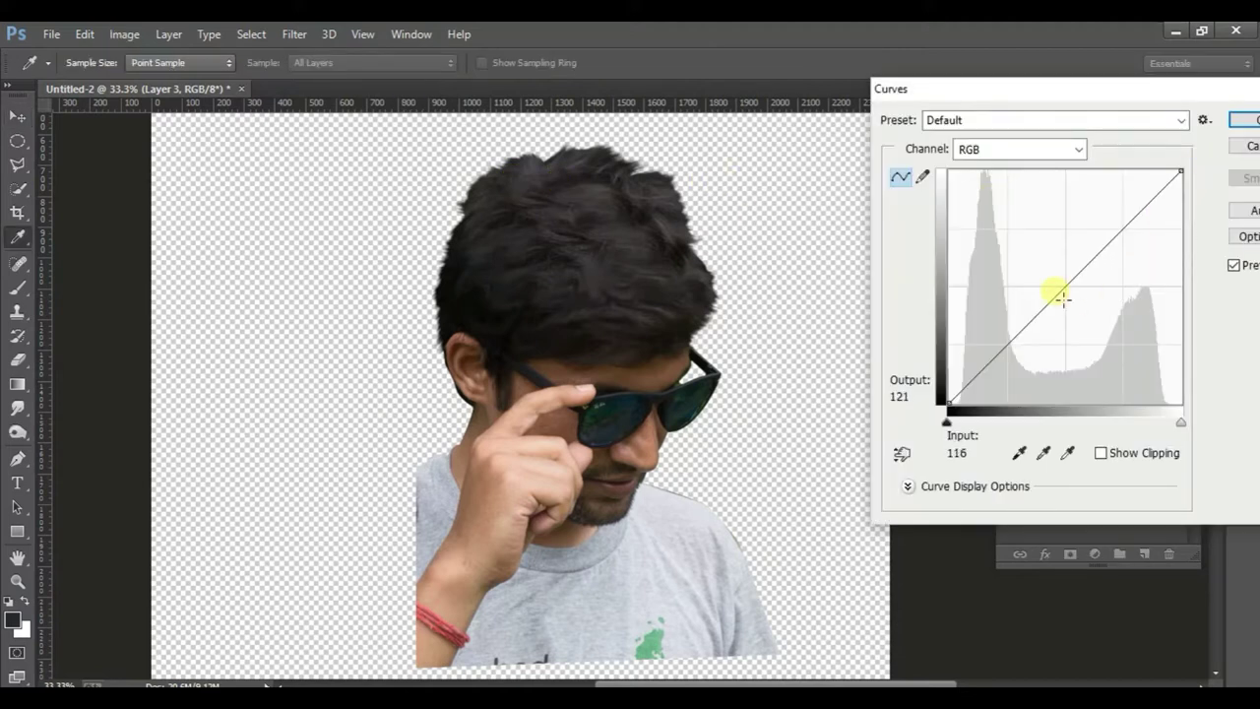
{"action": "left_click", "coordinate": [1060, 295]}
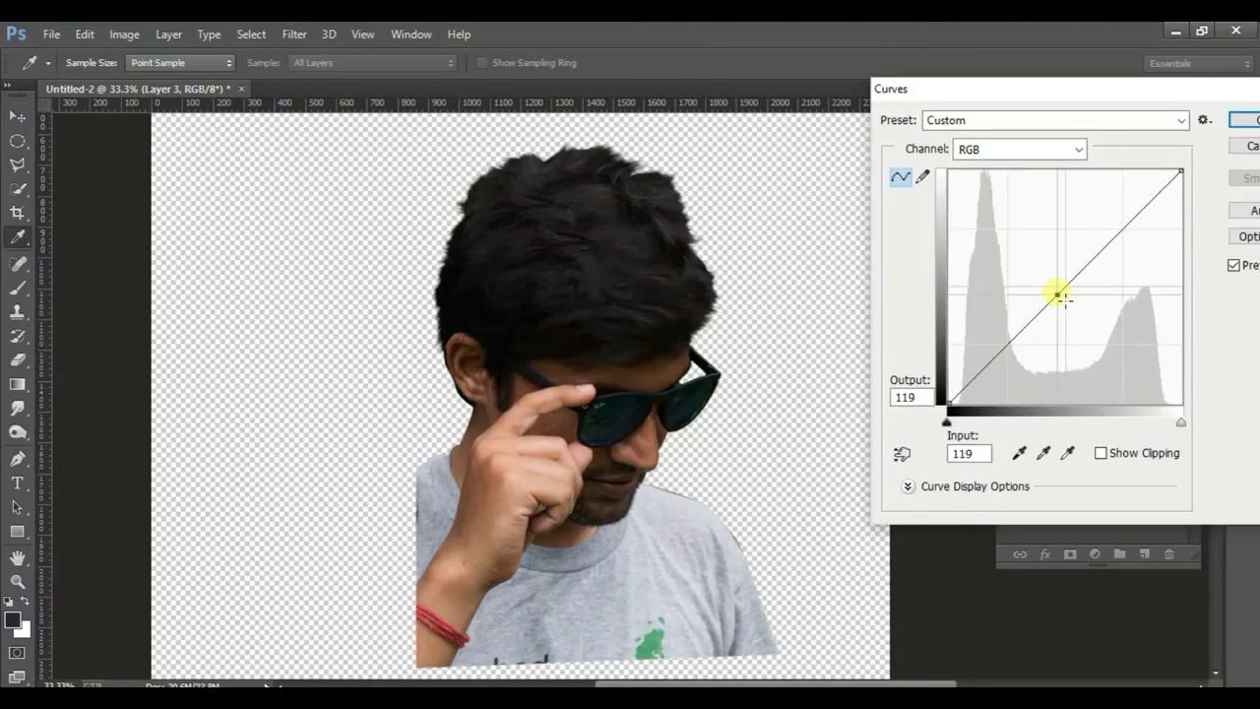
{"action": "left_click_drag", "start_coordinate": [1066, 301], "coordinate": [1064, 297]}
{"action": "left_click_drag", "start_coordinate": [1139, 208], "coordinate": [1141, 222]}
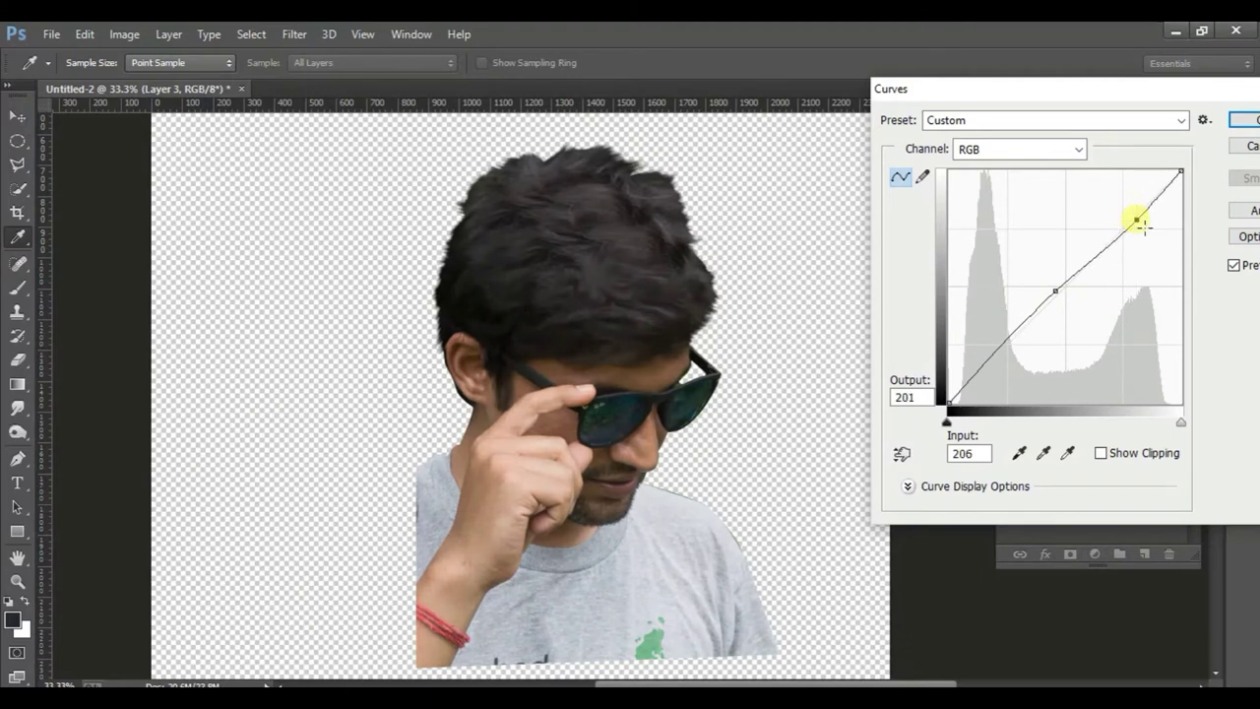
{"action": "left_click", "coordinate": [1003, 340]}
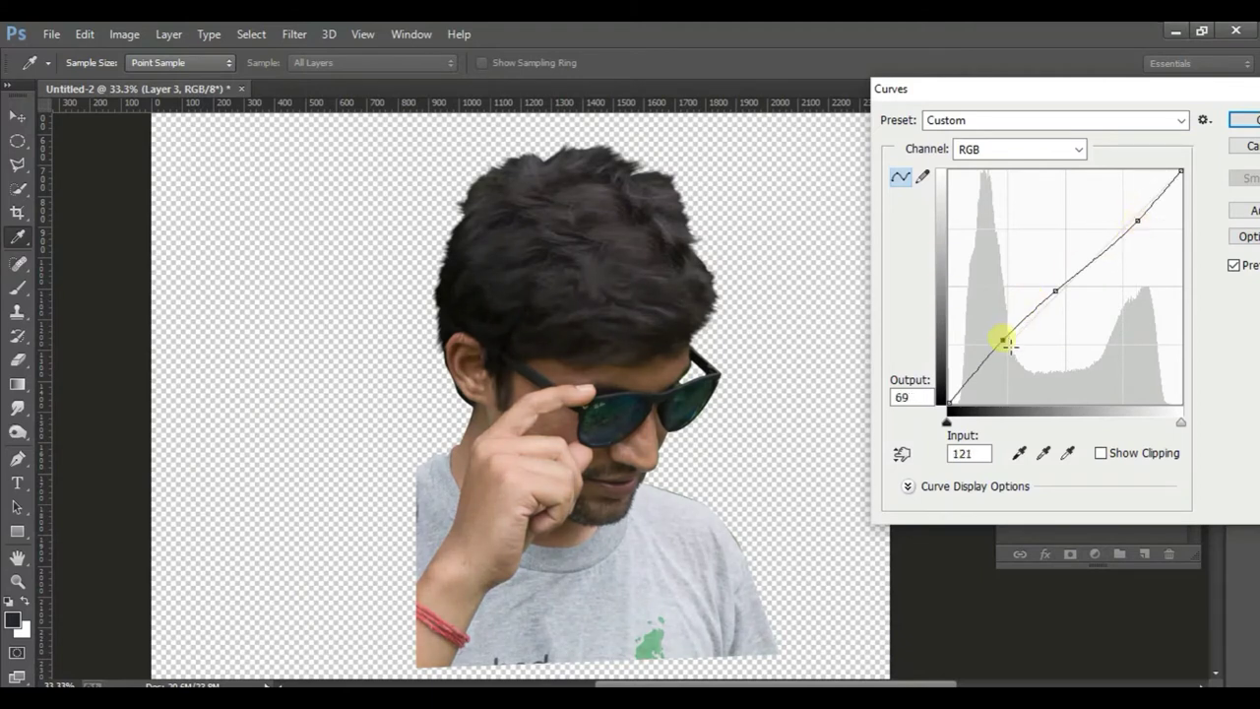
{"action": "left_click", "coordinate": [1249, 120]}
- Zoom in on the sunglasses and cheek and select the Smudge Tool
{"action": "scroll", "coordinate": [669, 422], "scroll_direction": "up", "scroll_amount": 2}
{"action": "scroll", "coordinate": [657, 389], "scroll_direction": "up", "scroll_amount": 1}
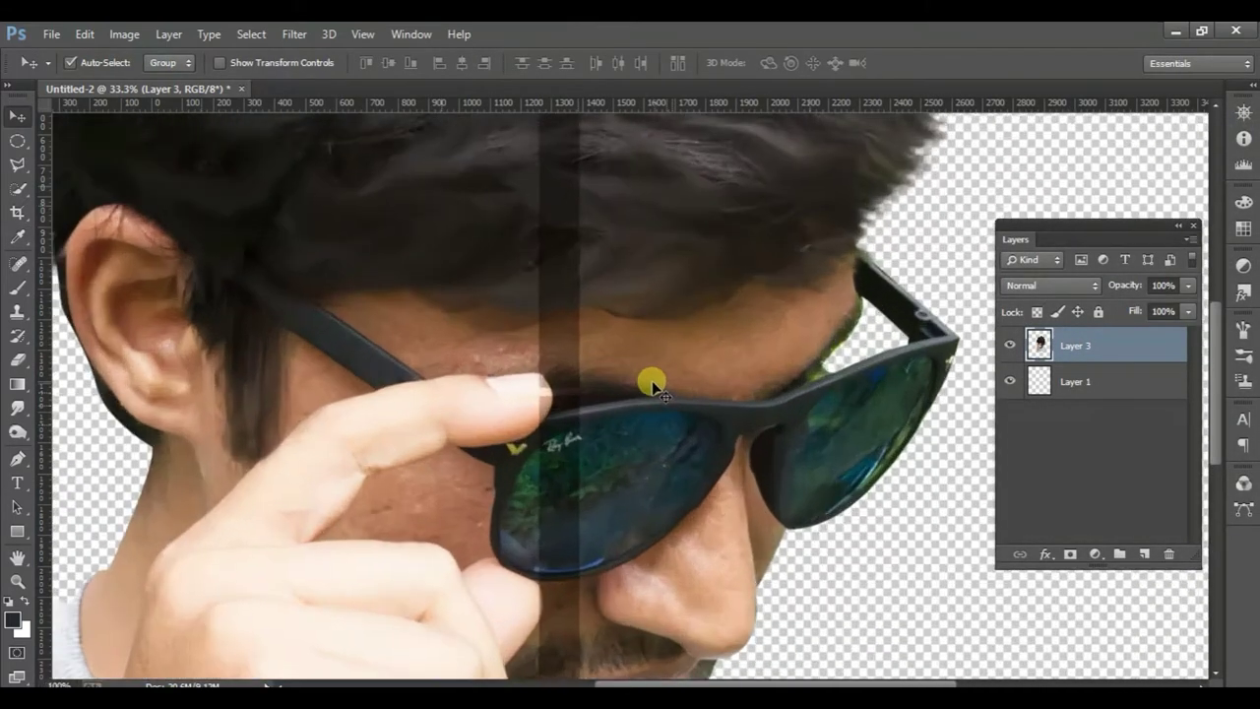
{"action": "scroll", "coordinate": [654, 387], "scroll_direction": "up", "scroll_amount": 2}
{"action": "left_click_drag", "start_coordinate": [558, 365], "coordinate": [504, 375]}
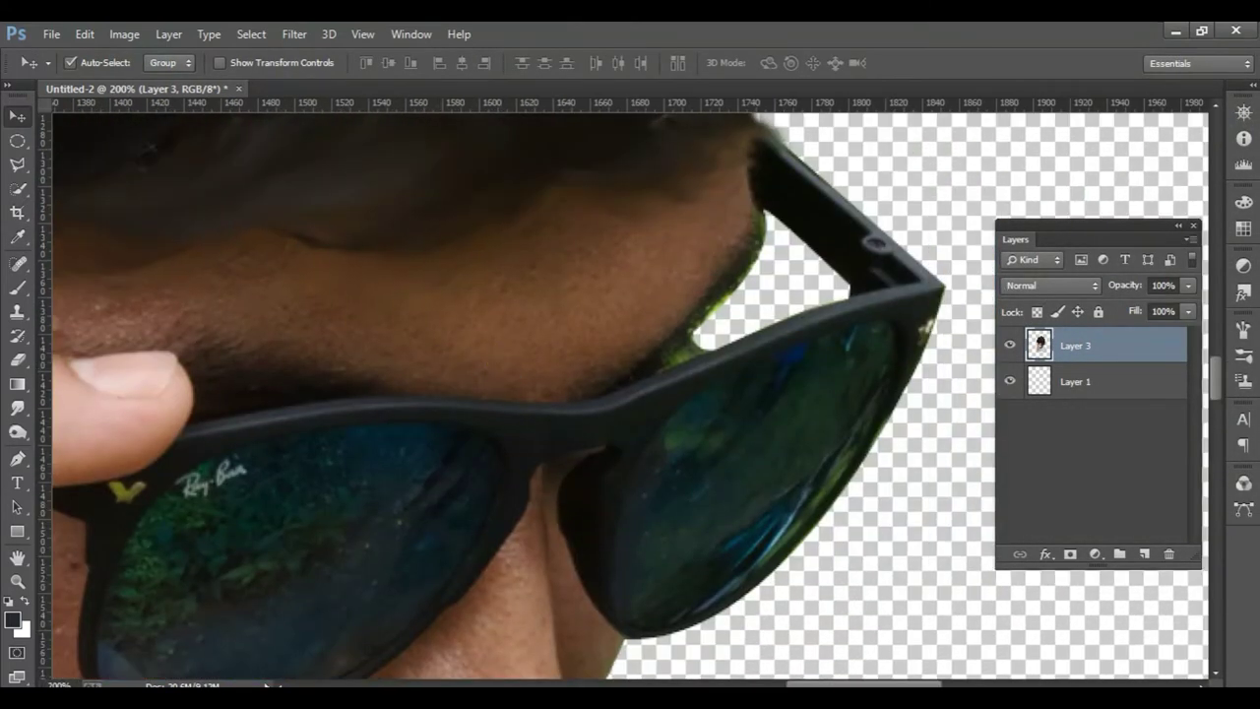
{"action": "left_click_drag", "start_coordinate": [17, 407], "coordinate": [89, 440]}
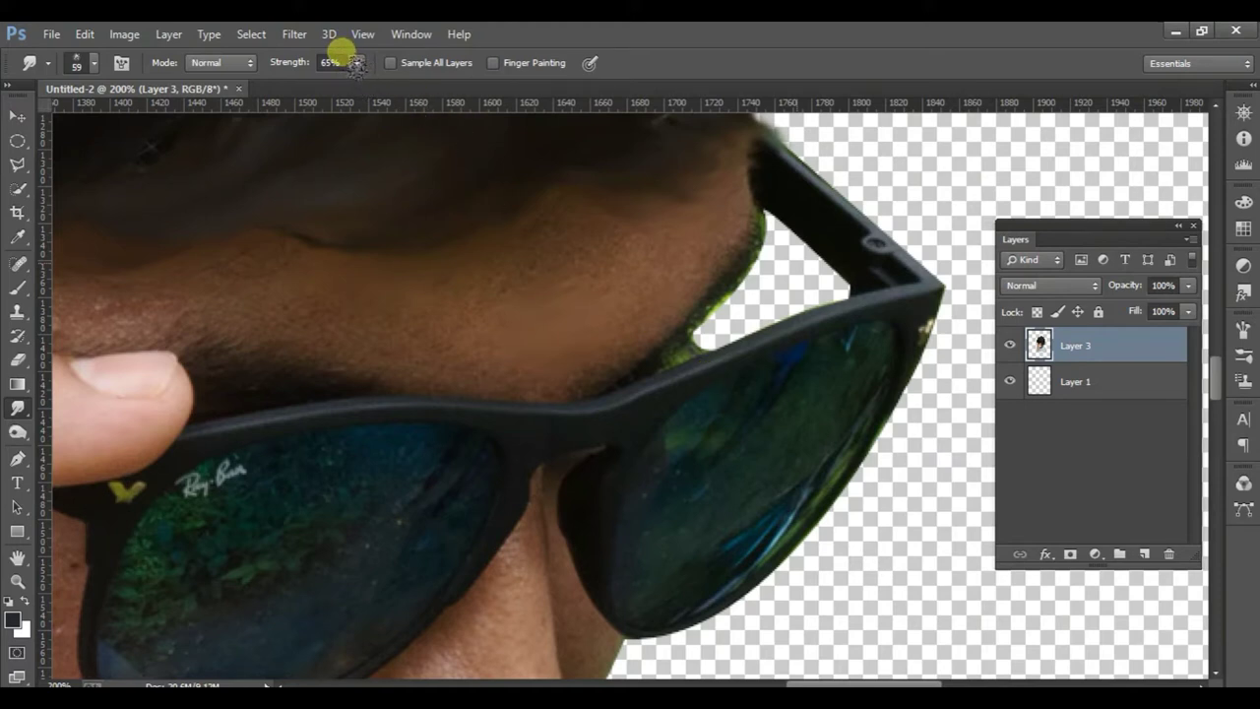
- Set the smudge Mode to Lighten and Strength to 43%
{"action": "left_click", "coordinate": [356, 63]}
{"action": "left_click", "coordinate": [248, 67]}
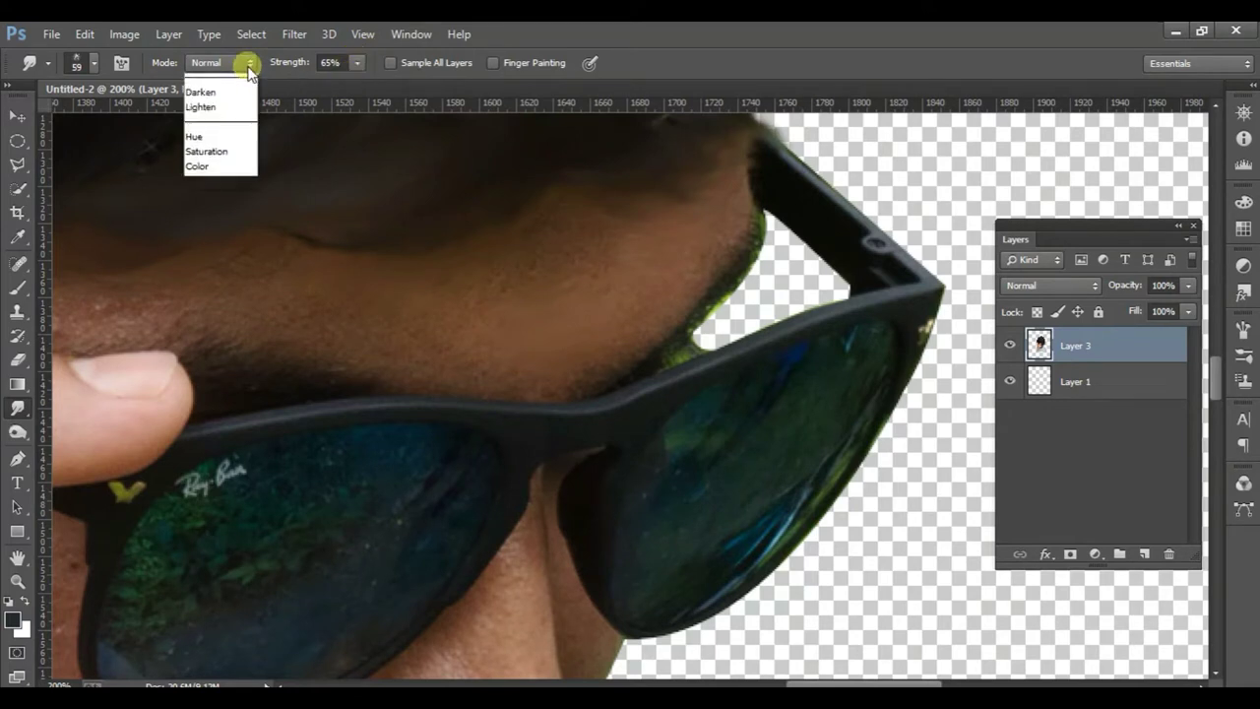
{"action": "left_click", "coordinate": [247, 66]}
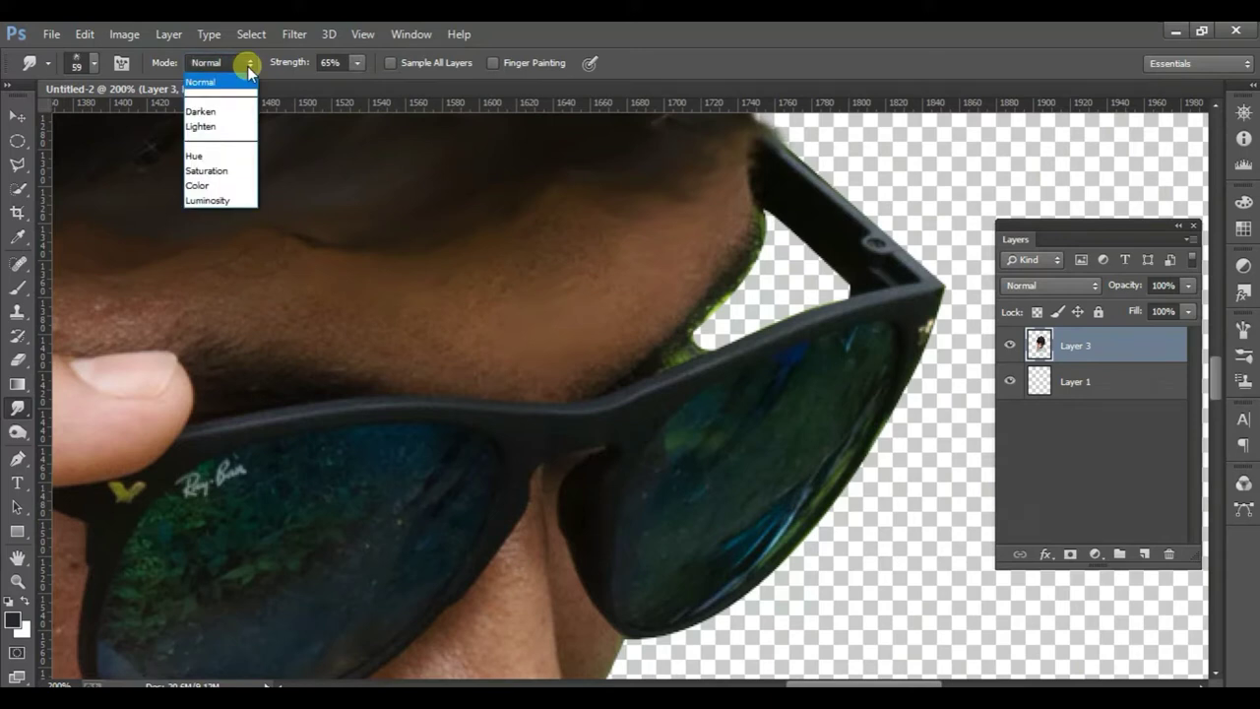
{"action": "left_click", "coordinate": [242, 126]}
{"action": "left_click_drag", "start_coordinate": [349, 87], "coordinate": [340, 89]}
{"action": "left_click", "coordinate": [554, 301]}
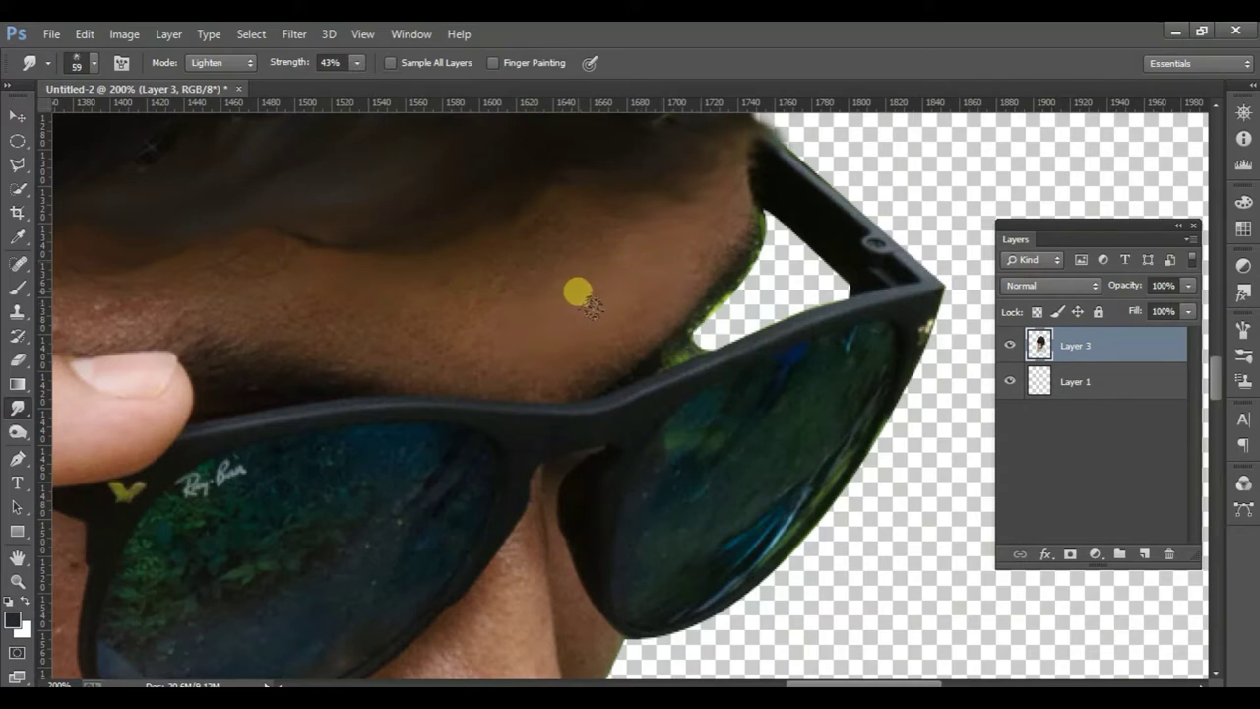
- Set the smudge brush size to 31 px
{"action": "right_click", "coordinate": [567, 295]}
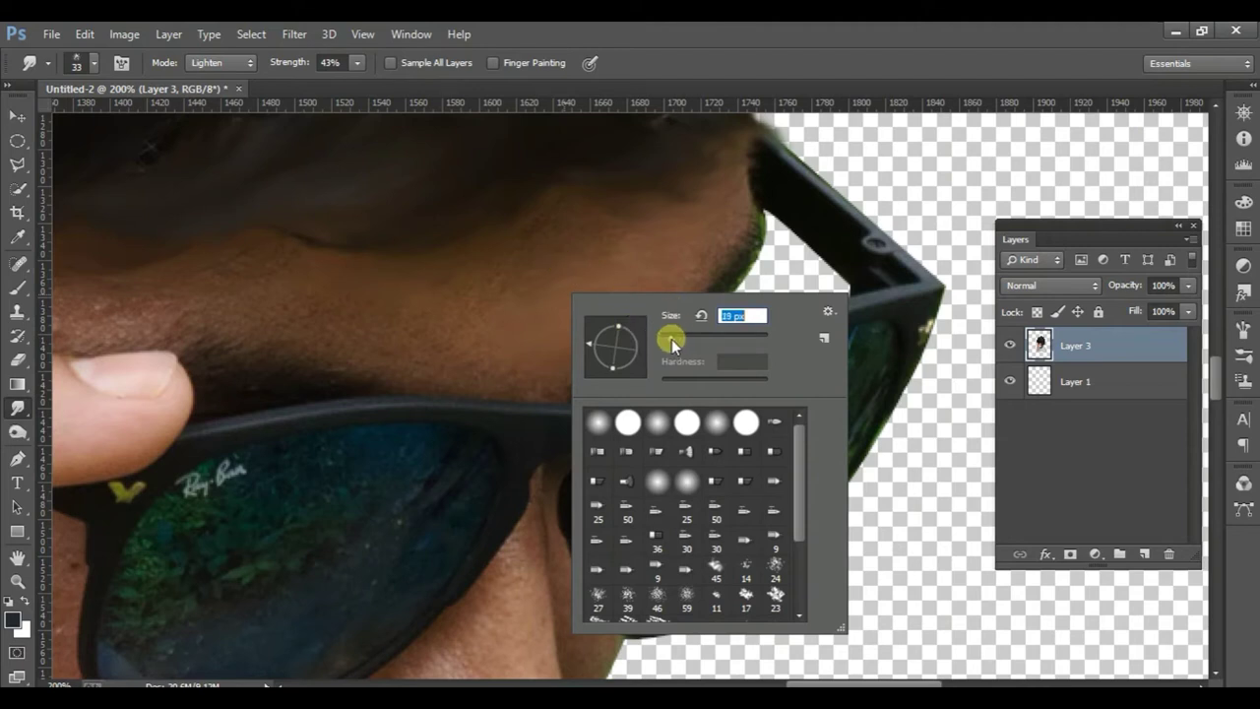
{"action": "left_click", "coordinate": [677, 339]}
{"action": "left_click", "coordinate": [571, 263]}
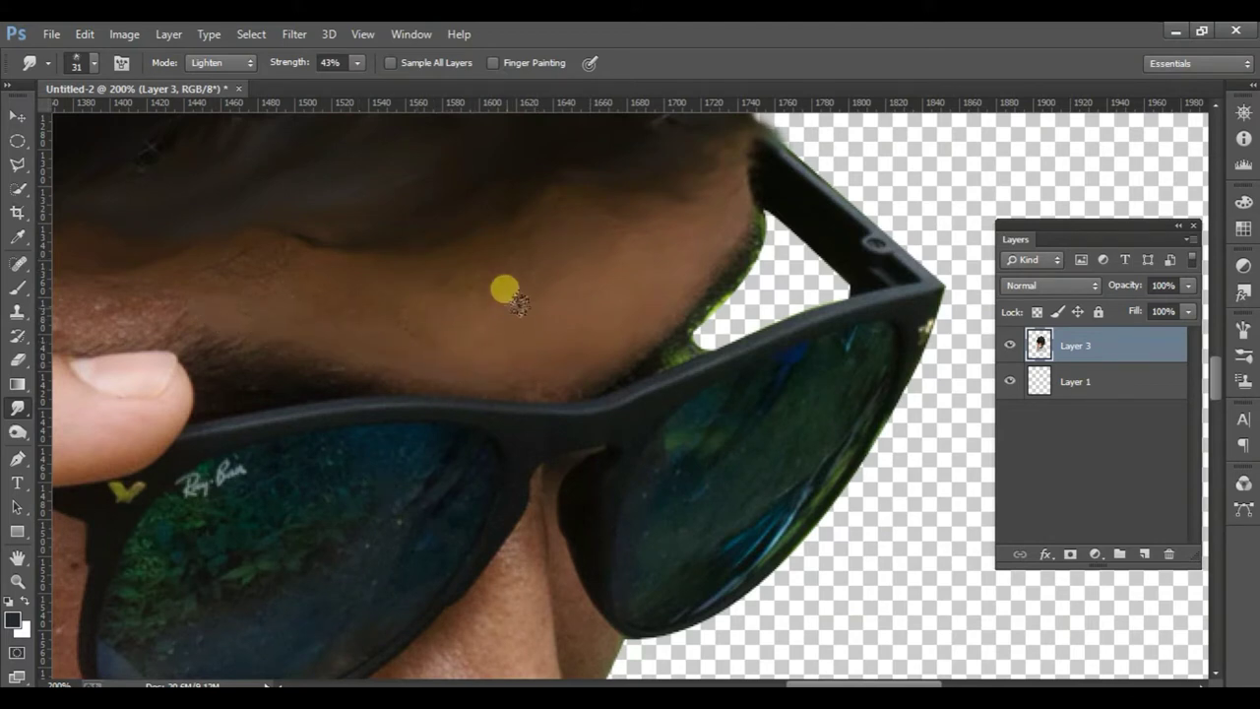
- Smudge the cheek crease, cheek patches and the hair edge near the ear
{"action": "scroll", "coordinate": [597, 352], "scroll_direction": "left", "scroll_amount": 3}
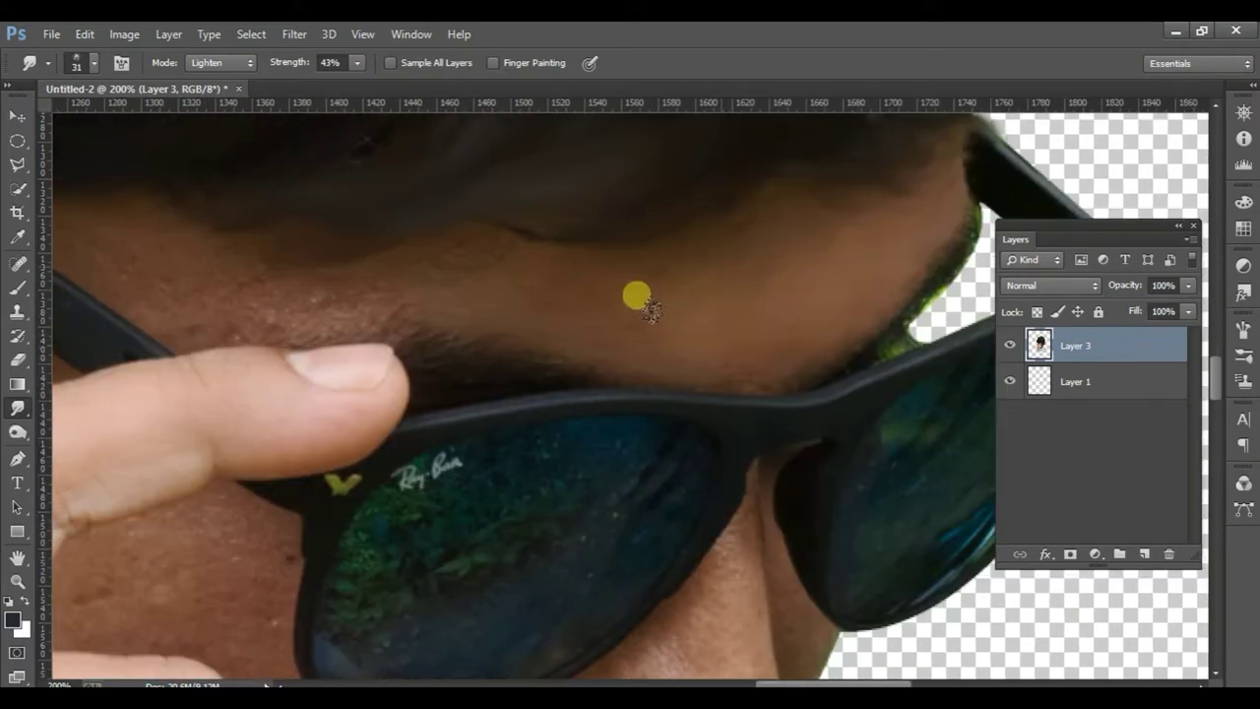
{"action": "mouse_move", "coordinate": [513, 300]}
{"action": "left_mouse_down"}
{"action": "mouse_move", "coordinate": [323, 305]}
{"action": "mouse_move", "coordinate": [425, 280]}
{"action": "left_mouse_up"}
{"action": "mouse_move", "coordinate": [263, 307]}
{"action": "left_mouse_down"}
{"action": "mouse_move", "coordinate": [520, 310]}
{"action": "mouse_move", "coordinate": [357, 296]}
{"action": "mouse_move", "coordinate": [453, 266]}
{"action": "mouse_move", "coordinate": [274, 226]}
{"action": "mouse_move", "coordinate": [547, 274]}
{"action": "mouse_move", "coordinate": [483, 275]}
{"action": "mouse_move", "coordinate": [373, 236]}
{"action": "left_mouse_up"}
{"action": "mouse_move", "coordinate": [278, 380]}
{"action": "left_mouse_down"}
{"action": "mouse_move", "coordinate": [433, 256]}
{"action": "mouse_move", "coordinate": [374, 223]}
{"action": "mouse_move", "coordinate": [408, 256]}
{"action": "mouse_move", "coordinate": [436, 246]}
{"action": "mouse_move", "coordinate": [478, 294]}
{"action": "mouse_move", "coordinate": [384, 328]}
{"action": "mouse_move", "coordinate": [394, 227]}
{"action": "mouse_move", "coordinate": [519, 292]}
{"action": "mouse_move", "coordinate": [178, 407]}
{"action": "mouse_move", "coordinate": [216, 286]}
{"action": "mouse_move", "coordinate": [225, 434]}
{"action": "mouse_move", "coordinate": [256, 475]}
{"action": "left_mouse_up"}
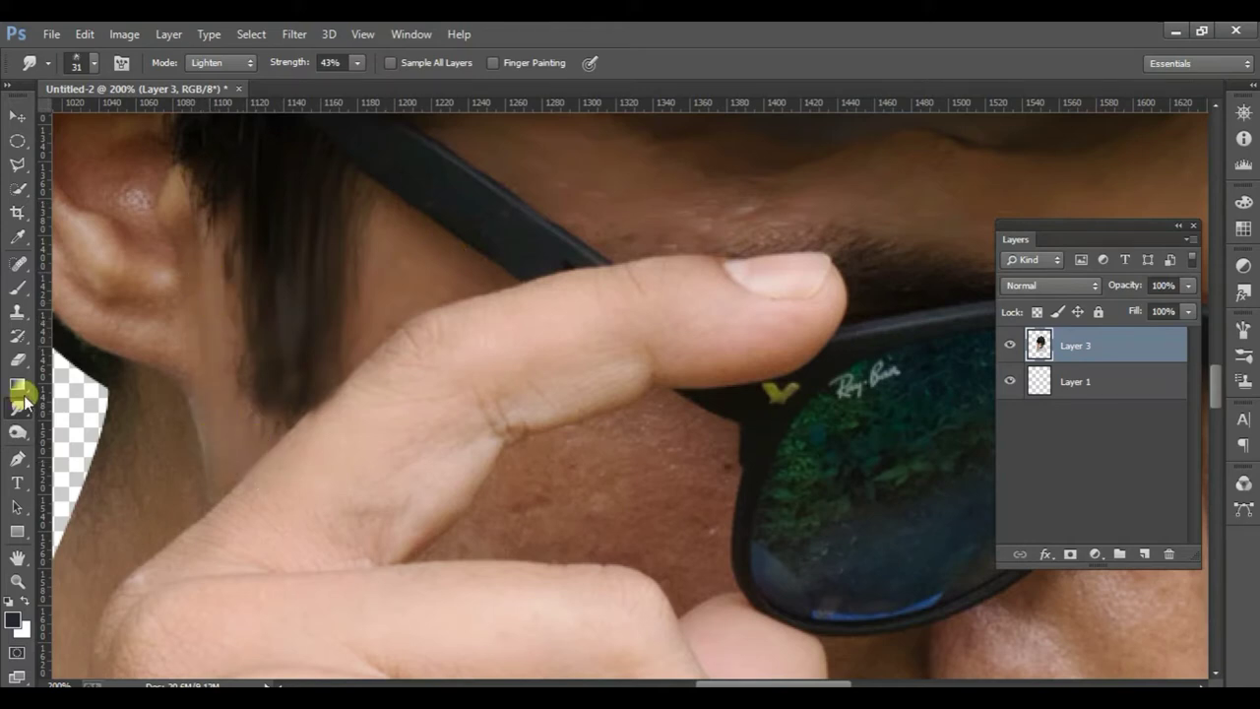
{"action": "left_click", "coordinate": [98, 443]}
{"action": "mouse_move", "coordinate": [259, 371]}
{"action": "left_mouse_down"}
{"action": "mouse_move", "coordinate": [326, 400]}
{"action": "mouse_move", "coordinate": [378, 451]}
{"action": "mouse_move", "coordinate": [375, 392]}
{"action": "mouse_move", "coordinate": [335, 445]}
{"action": "mouse_move", "coordinate": [369, 399]}
{"action": "mouse_move", "coordinate": [380, 444]}
{"action": "mouse_move", "coordinate": [352, 273]}
{"action": "mouse_move", "coordinate": [275, 190]}
{"action": "mouse_move", "coordinate": [210, 195]}
{"action": "mouse_move", "coordinate": [181, 278]}
{"action": "mouse_move", "coordinate": [210, 419]}
{"action": "mouse_move", "coordinate": [296, 537]}
{"action": "mouse_move", "coordinate": [377, 565]}
{"action": "mouse_move", "coordinate": [324, 366]}
{"action": "mouse_move", "coordinate": [295, 347]}
{"action": "mouse_move", "coordinate": [338, 327]}
{"action": "mouse_move", "coordinate": [283, 324]}
{"action": "mouse_move", "coordinate": [333, 409]}
{"action": "mouse_move", "coordinate": [364, 402]}
{"action": "mouse_move", "coordinate": [289, 355]}
{"action": "mouse_move", "coordinate": [311, 329]}
{"action": "mouse_move", "coordinate": [277, 254]}
{"action": "mouse_move", "coordinate": [197, 258]}
{"action": "left_mouse_up"}
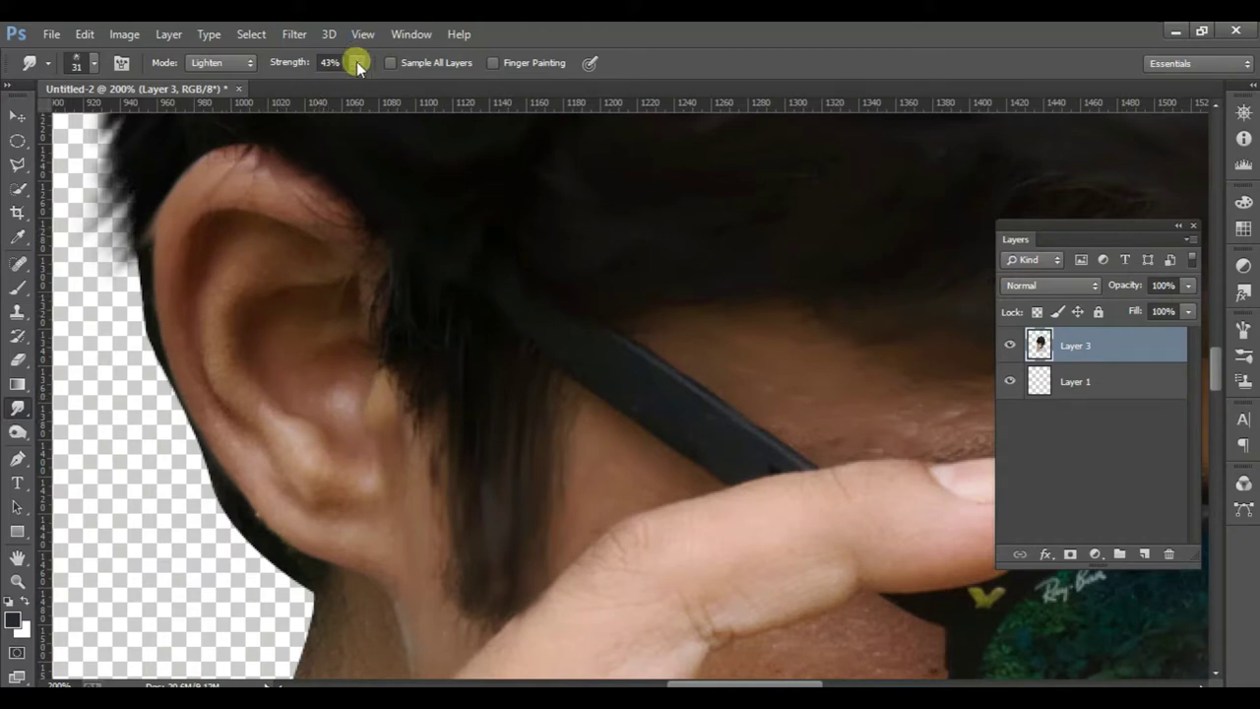
- Lower smudge Strength to 32% and smooth the ear rim and neck edge
{"action": "left_click", "coordinate": [357, 62]}
{"action": "left_click_drag", "start_coordinate": [348, 82], "coordinate": [346, 82]}
{"action": "mouse_move", "coordinate": [220, 245]}
{"action": "left_mouse_down"}
{"action": "mouse_move", "coordinate": [202, 276]}
{"action": "mouse_move", "coordinate": [216, 366]}
{"action": "mouse_move", "coordinate": [246, 423]}
{"action": "mouse_move", "coordinate": [230, 278]}
{"action": "mouse_move", "coordinate": [312, 260]}
{"action": "left_mouse_up"}
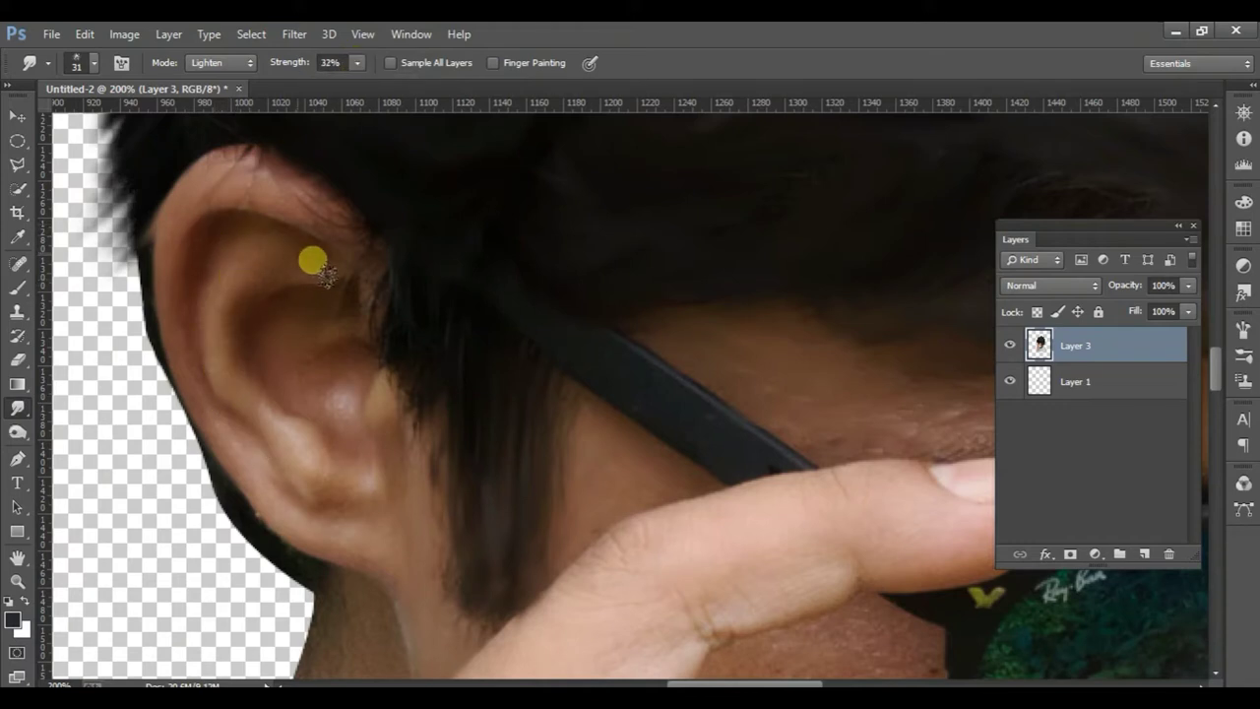
{"action": "scroll", "coordinate": [491, 468], "scroll_direction": "down", "scroll_amount": 3}
{"action": "scroll", "coordinate": [424, 352], "scroll_direction": "down", "scroll_amount": 3}
{"action": "scroll", "coordinate": [417, 344], "scroll_direction": "down", "scroll_amount": 3}
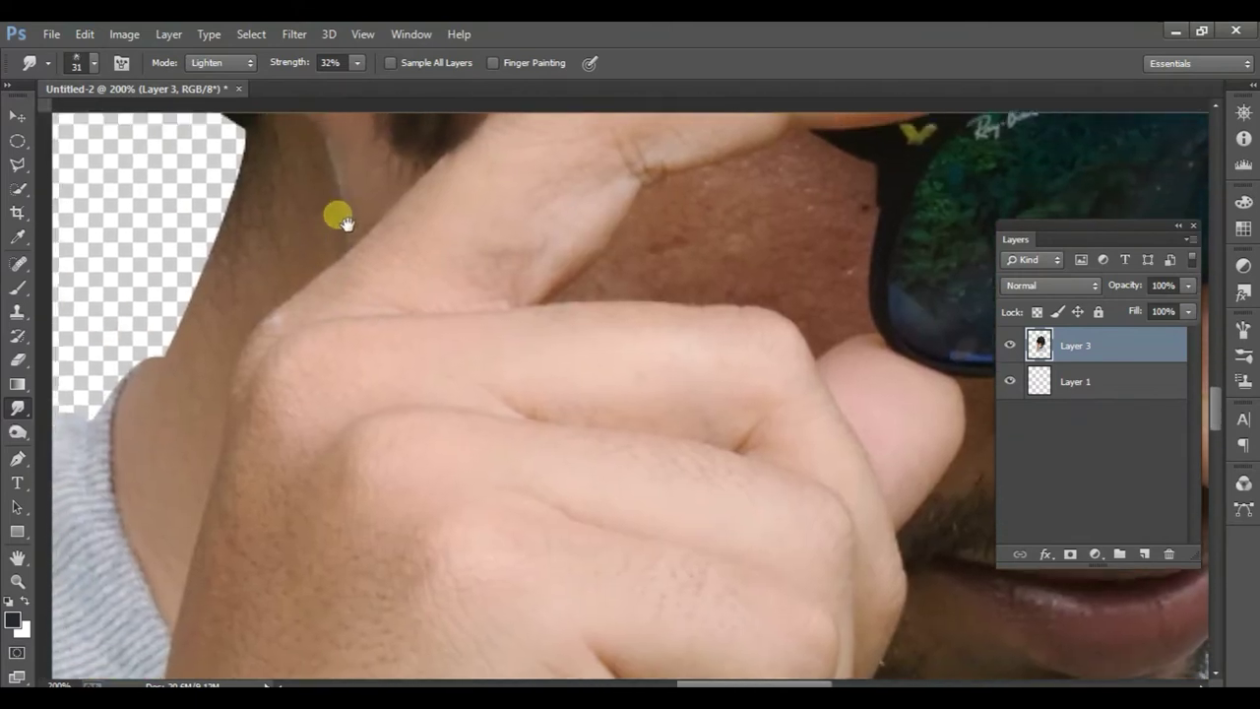
{"action": "scroll", "coordinate": [337, 214], "scroll_direction": "down", "scroll_amount": 3}
{"action": "scroll", "coordinate": [352, 290], "scroll_direction": "up", "scroll_amount": 1}
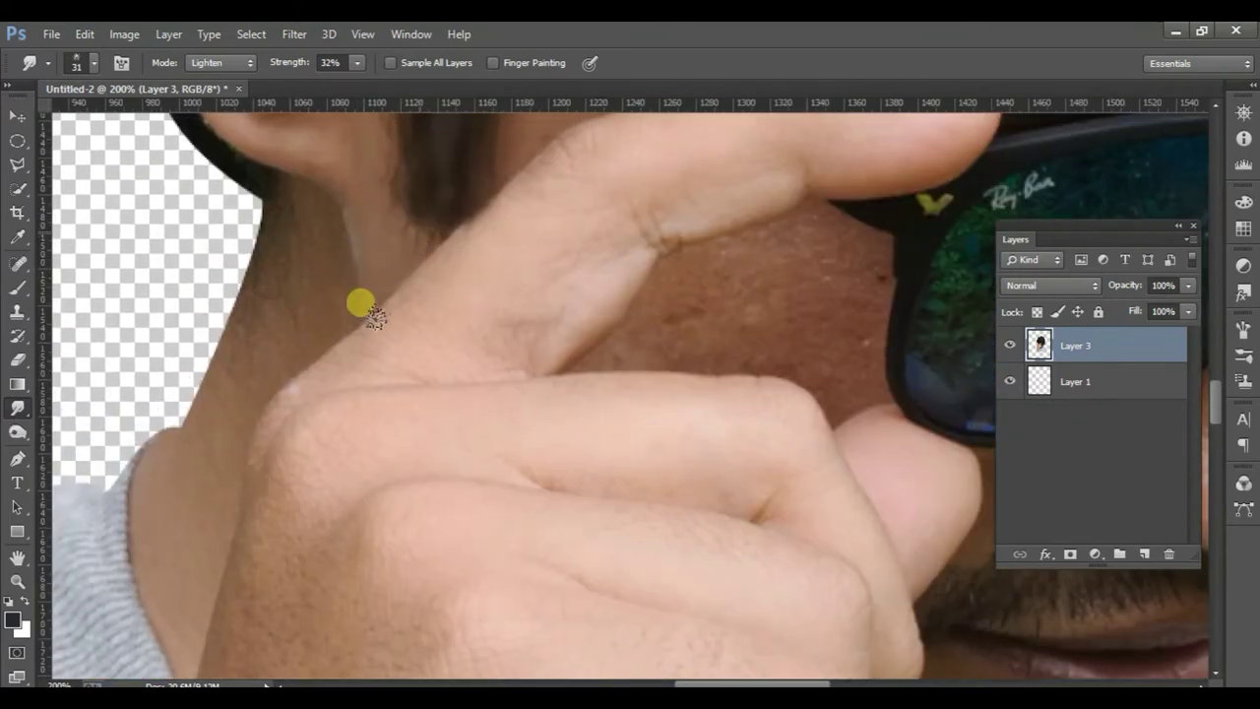
{"action": "mouse_move", "coordinate": [286, 204]}
{"action": "left_mouse_down"}
{"action": "mouse_move", "coordinate": [350, 268]}
{"action": "mouse_move", "coordinate": [286, 233]}
{"action": "mouse_move", "coordinate": [251, 373]}
{"action": "mouse_move", "coordinate": [214, 407]}
{"action": "mouse_move", "coordinate": [222, 453]}
{"action": "mouse_move", "coordinate": [319, 372]}
{"action": "mouse_move", "coordinate": [220, 498]}
{"action": "mouse_move", "coordinate": [295, 360]}
{"action": "mouse_move", "coordinate": [259, 394]}
{"action": "mouse_move", "coordinate": [290, 380]}
{"action": "left_mouse_up"}
- Smooth the finger edge, under the nose, below the lower lip and the lip corner
{"action": "left_click_drag", "start_coordinate": [746, 302], "coordinate": [399, 532]}
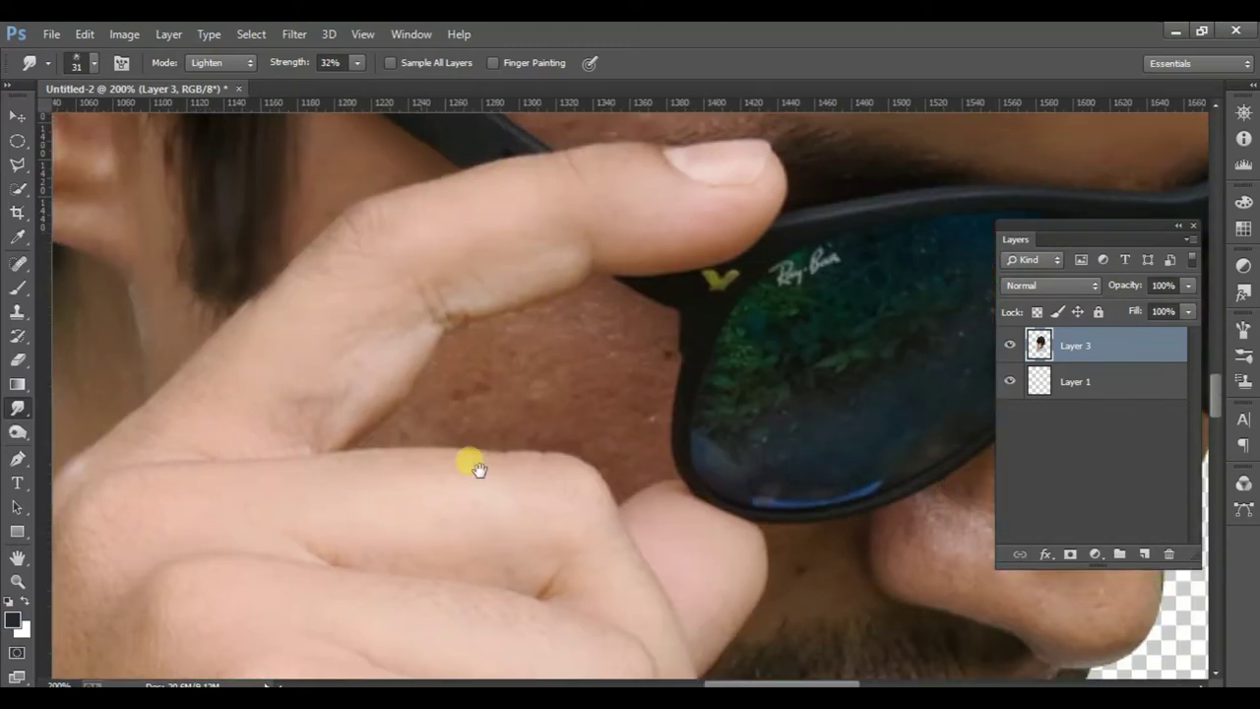
{"action": "mouse_move", "coordinate": [609, 296]}
{"action": "left_mouse_down"}
{"action": "mouse_move", "coordinate": [456, 350]}
{"action": "mouse_move", "coordinate": [364, 433]}
{"action": "mouse_move", "coordinate": [605, 431]}
{"action": "mouse_move", "coordinate": [640, 481]}
{"action": "mouse_move", "coordinate": [511, 412]}
{"action": "mouse_move", "coordinate": [639, 312]}
{"action": "mouse_move", "coordinate": [676, 346]}
{"action": "mouse_move", "coordinate": [674, 460]}
{"action": "mouse_move", "coordinate": [535, 370]}
{"action": "mouse_move", "coordinate": [499, 410]}
{"action": "mouse_move", "coordinate": [483, 375]}
{"action": "mouse_move", "coordinate": [634, 475]}
{"action": "left_mouse_up"}
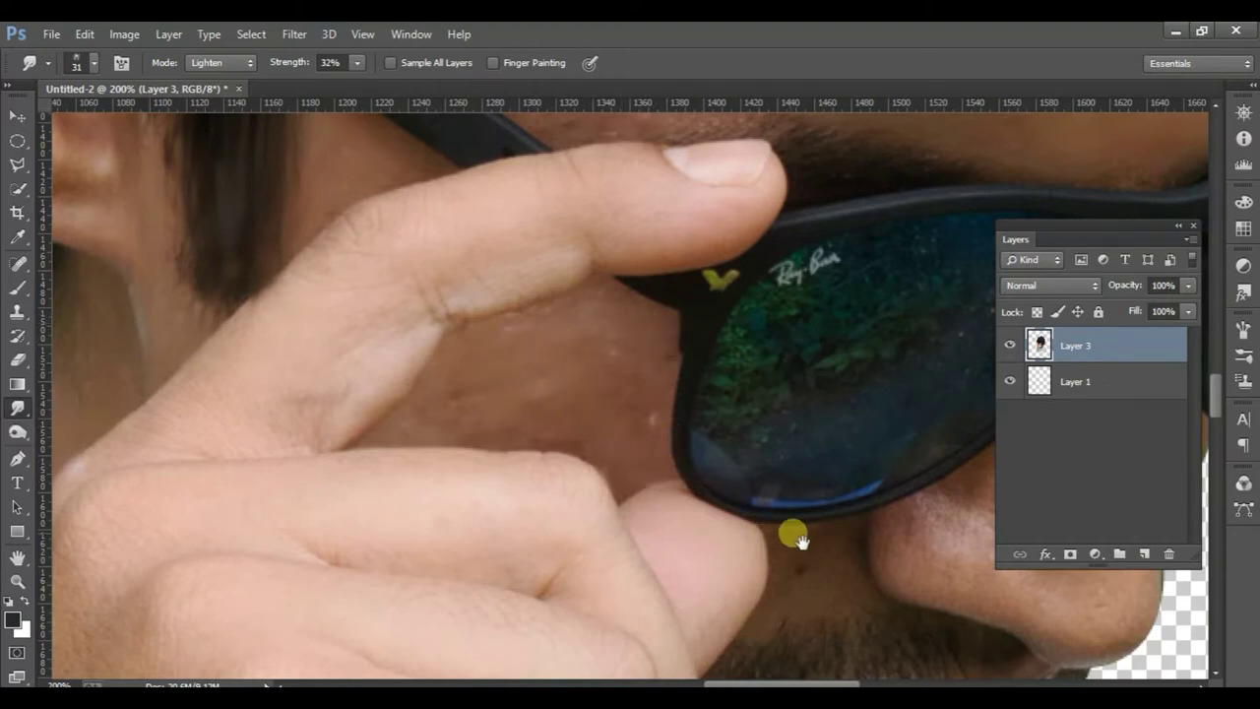
{"action": "left_click_drag", "start_coordinate": [791, 532], "coordinate": [532, 352]}
{"action": "mouse_move", "coordinate": [627, 367]}
{"action": "left_mouse_down"}
{"action": "mouse_move", "coordinate": [602, 367]}
{"action": "mouse_move", "coordinate": [614, 359]}
{"action": "mouse_move", "coordinate": [563, 393]}
{"action": "mouse_move", "coordinate": [518, 465]}
{"action": "mouse_move", "coordinate": [537, 472]}
{"action": "mouse_move", "coordinate": [768, 367]}
{"action": "mouse_move", "coordinate": [704, 369]}
{"action": "mouse_move", "coordinate": [701, 336]}
{"action": "mouse_move", "coordinate": [755, 408]}
{"action": "mouse_move", "coordinate": [777, 337]}
{"action": "mouse_move", "coordinate": [693, 346]}
{"action": "mouse_move", "coordinate": [800, 246]}
{"action": "mouse_move", "coordinate": [843, 164]}
{"action": "mouse_move", "coordinate": [844, 270]}
{"action": "mouse_move", "coordinate": [675, 357]}
{"action": "mouse_move", "coordinate": [672, 372]}
{"action": "mouse_move", "coordinate": [657, 231]}
{"action": "mouse_move", "coordinate": [597, 377]}
{"action": "mouse_move", "coordinate": [586, 377]}
{"action": "mouse_move", "coordinate": [571, 309]}
{"action": "mouse_move", "coordinate": [636, 293]}
{"action": "mouse_move", "coordinate": [670, 163]}
{"action": "mouse_move", "coordinate": [686, 251]}
{"action": "mouse_move", "coordinate": [642, 414]}
{"action": "mouse_move", "coordinate": [663, 349]}
{"action": "mouse_move", "coordinate": [686, 458]}
{"action": "mouse_move", "coordinate": [709, 437]}
{"action": "mouse_move", "coordinate": [675, 473]}
{"action": "mouse_move", "coordinate": [670, 506]}
{"action": "mouse_move", "coordinate": [622, 398]}
{"action": "mouse_move", "coordinate": [624, 349]}
{"action": "mouse_move", "coordinate": [675, 290]}
{"action": "mouse_move", "coordinate": [680, 411]}
{"action": "mouse_move", "coordinate": [645, 445]}
{"action": "mouse_move", "coordinate": [662, 406]}
{"action": "mouse_move", "coordinate": [560, 419]}
{"action": "mouse_move", "coordinate": [467, 384]}
{"action": "mouse_move", "coordinate": [582, 394]}
{"action": "mouse_move", "coordinate": [585, 358]}
{"action": "mouse_move", "coordinate": [450, 333]}
{"action": "mouse_move", "coordinate": [421, 357]}
{"action": "mouse_move", "coordinate": [589, 295]}
{"action": "mouse_move", "coordinate": [541, 304]}
{"action": "mouse_move", "coordinate": [505, 340]}
{"action": "mouse_move", "coordinate": [423, 303]}
{"action": "mouse_move", "coordinate": [383, 349]}
{"action": "mouse_move", "coordinate": [622, 307]}
{"action": "mouse_move", "coordinate": [395, 439]}
{"action": "mouse_move", "coordinate": [423, 543]}
{"action": "mouse_move", "coordinate": [450, 482]}
{"action": "mouse_move", "coordinate": [469, 473]}
{"action": "mouse_move", "coordinate": [506, 543]}
{"action": "mouse_move", "coordinate": [630, 473]}
{"action": "mouse_move", "coordinate": [624, 501]}
{"action": "mouse_move", "coordinate": [540, 599]}
{"action": "mouse_move", "coordinate": [509, 574]}
{"action": "mouse_move", "coordinate": [362, 594]}
{"action": "mouse_move", "coordinate": [304, 541]}
{"action": "mouse_move", "coordinate": [341, 577]}
{"action": "mouse_move", "coordinate": [339, 619]}
{"action": "mouse_move", "coordinate": [447, 467]}
{"action": "left_mouse_up"}
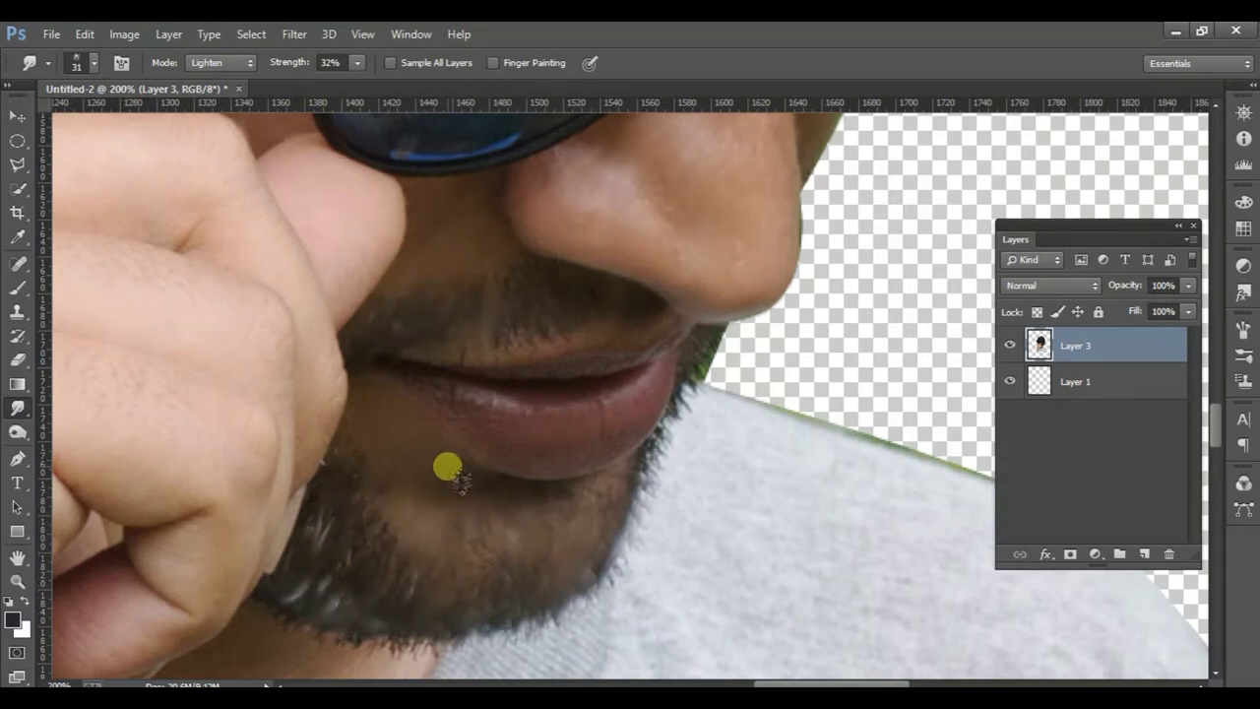
{"action": "mouse_move", "coordinate": [585, 501]}
{"action": "left_mouse_down"}
{"action": "mouse_move", "coordinate": [344, 439]}
{"action": "mouse_move", "coordinate": [430, 451]}
{"action": "mouse_move", "coordinate": [526, 546]}
{"action": "mouse_move", "coordinate": [520, 498]}
{"action": "mouse_move", "coordinate": [588, 440]}
{"action": "mouse_move", "coordinate": [458, 397]}
{"action": "mouse_move", "coordinate": [638, 407]}
{"action": "mouse_move", "coordinate": [631, 436]}
{"action": "left_mouse_up"}
{"action": "mouse_move", "coordinate": [658, 383]}
{"action": "left_mouse_down"}
{"action": "mouse_move", "coordinate": [517, 379]}
{"action": "mouse_move", "coordinate": [692, 374]}
{"action": "mouse_move", "coordinate": [622, 563]}
{"action": "left_mouse_up"}
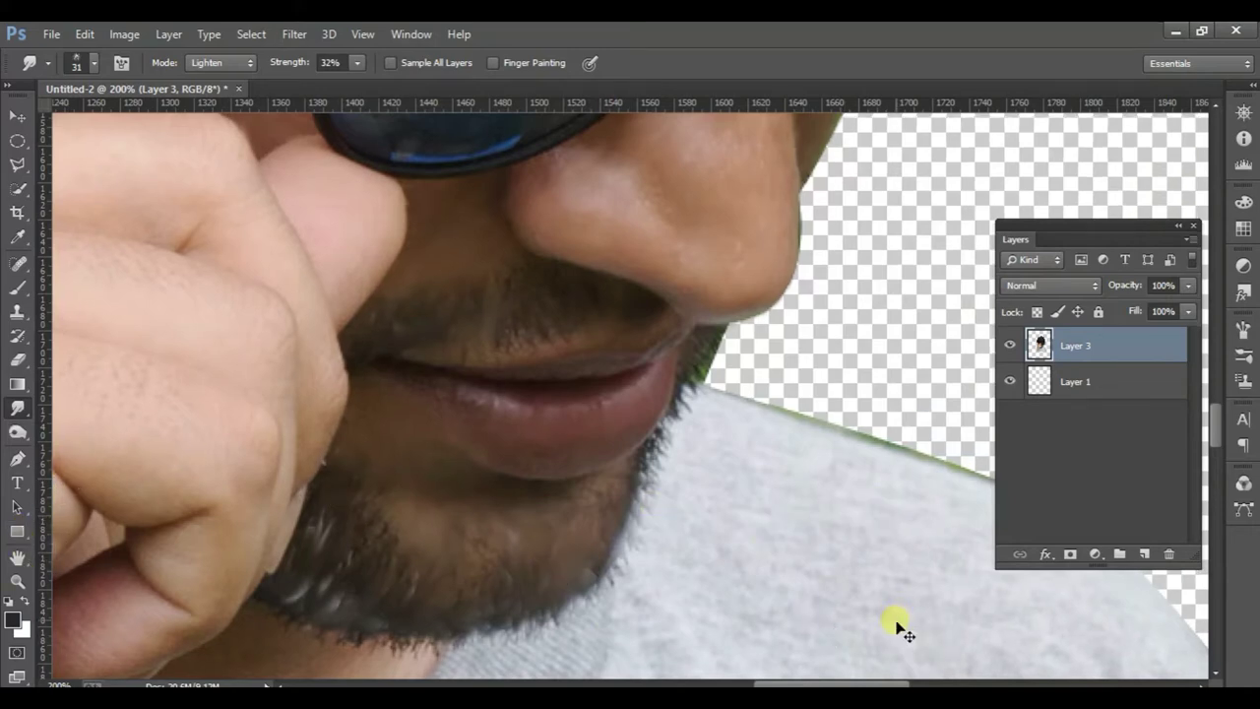
- Apply Levels with midtone input 0.95 and output black 12
{"action": "key", "text": "ctrl+minus"}
{"action": "key", "text": "ctrl+minus"}
{"action": "key", "text": "ctrl+minus"}
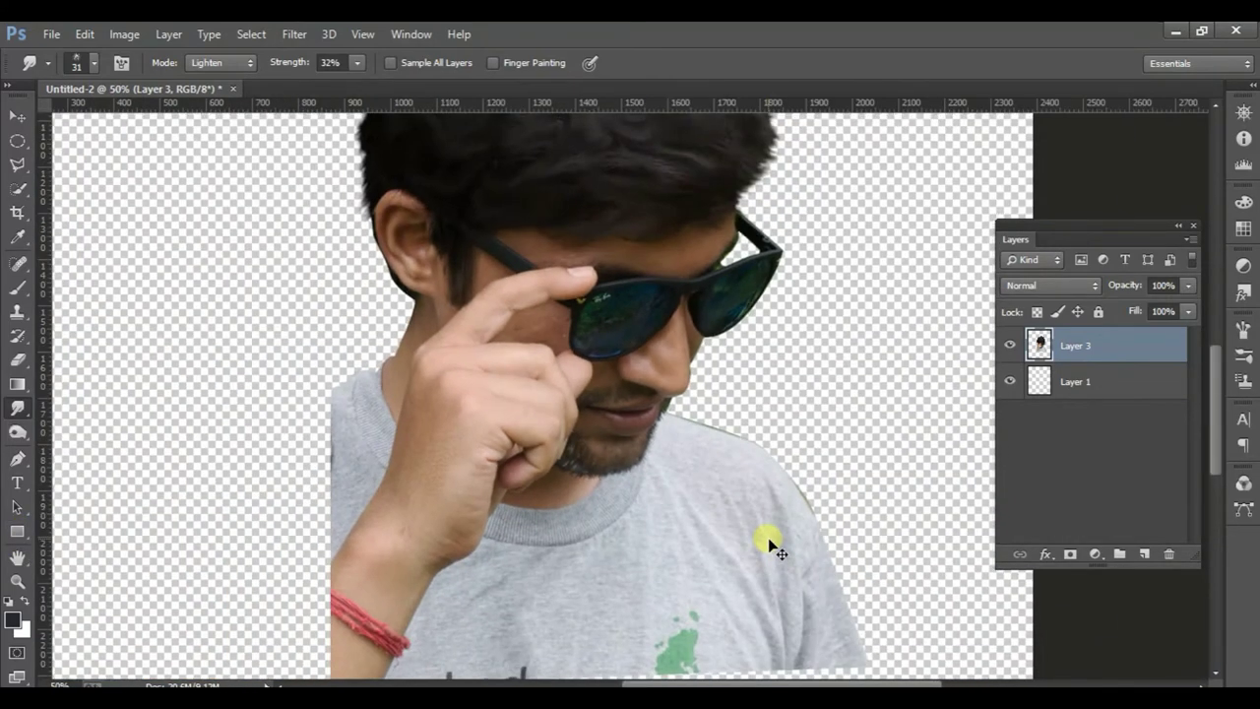
{"action": "key", "text": "ctrl+minus"}
{"action": "key", "text": "ctrl+plus"}
{"action": "key", "text": "ctrl+plus"}
{"action": "left_click", "coordinate": [124, 34]}
{"action": "mouse_move", "coordinate": [152, 81]}
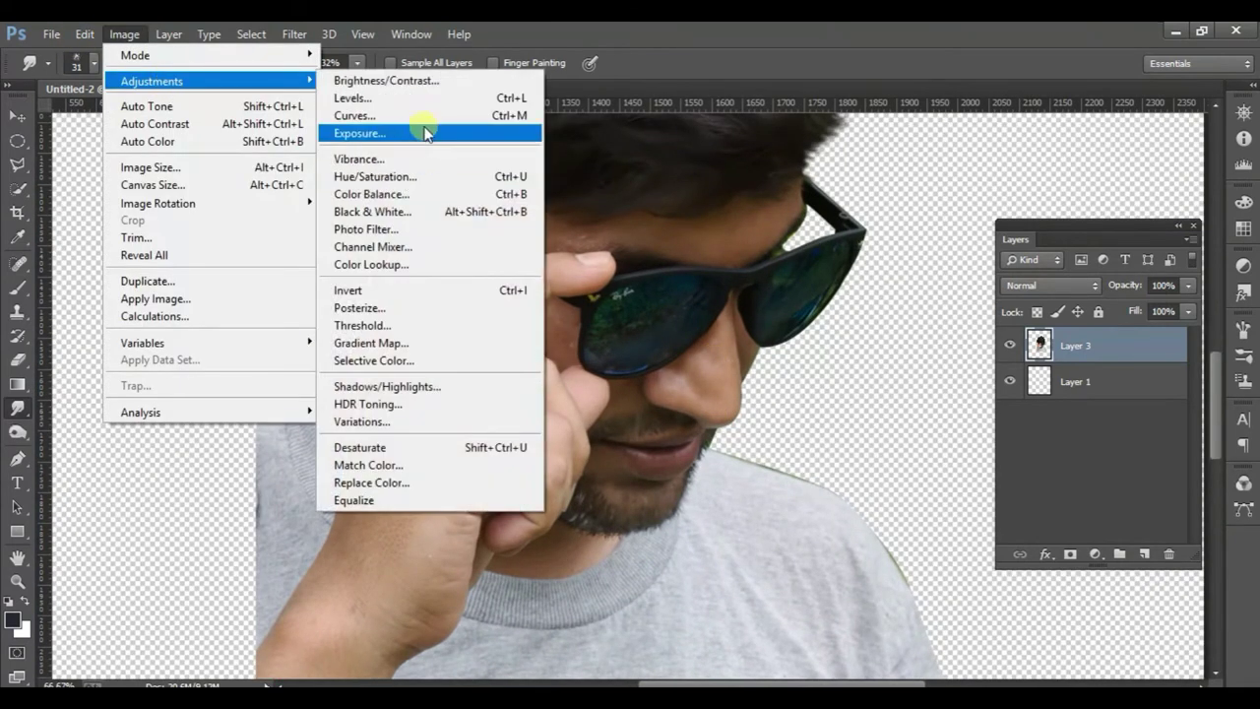
{"action": "left_click", "coordinate": [445, 98]}
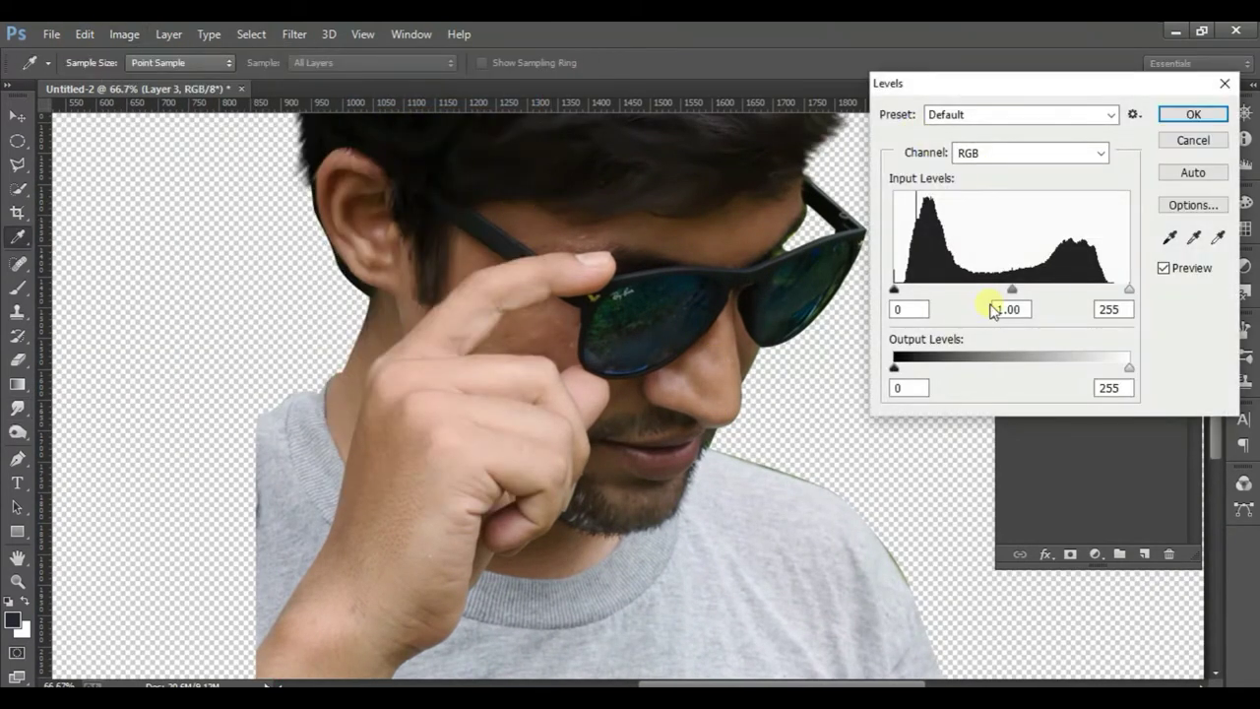
{"action": "left_click_drag", "start_coordinate": [1014, 293], "coordinate": [1020, 293]}
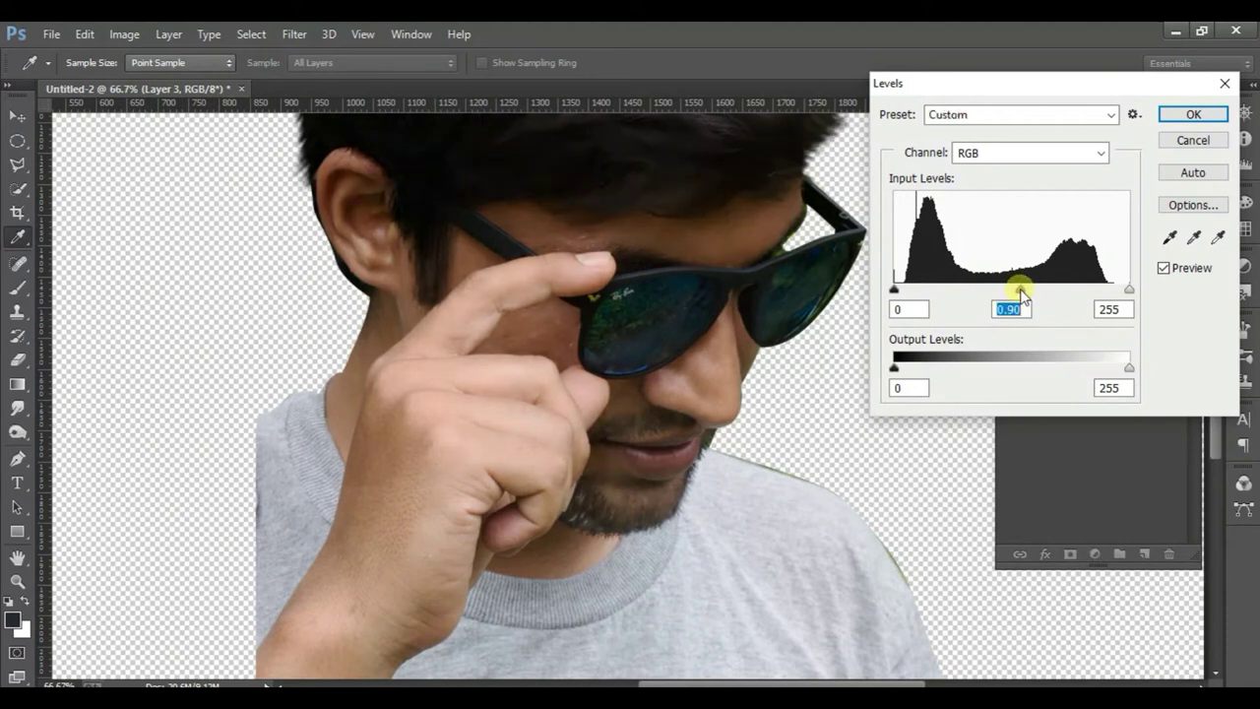
{"action": "left_click_drag", "start_coordinate": [1118, 372], "coordinate": [1096, 374]}
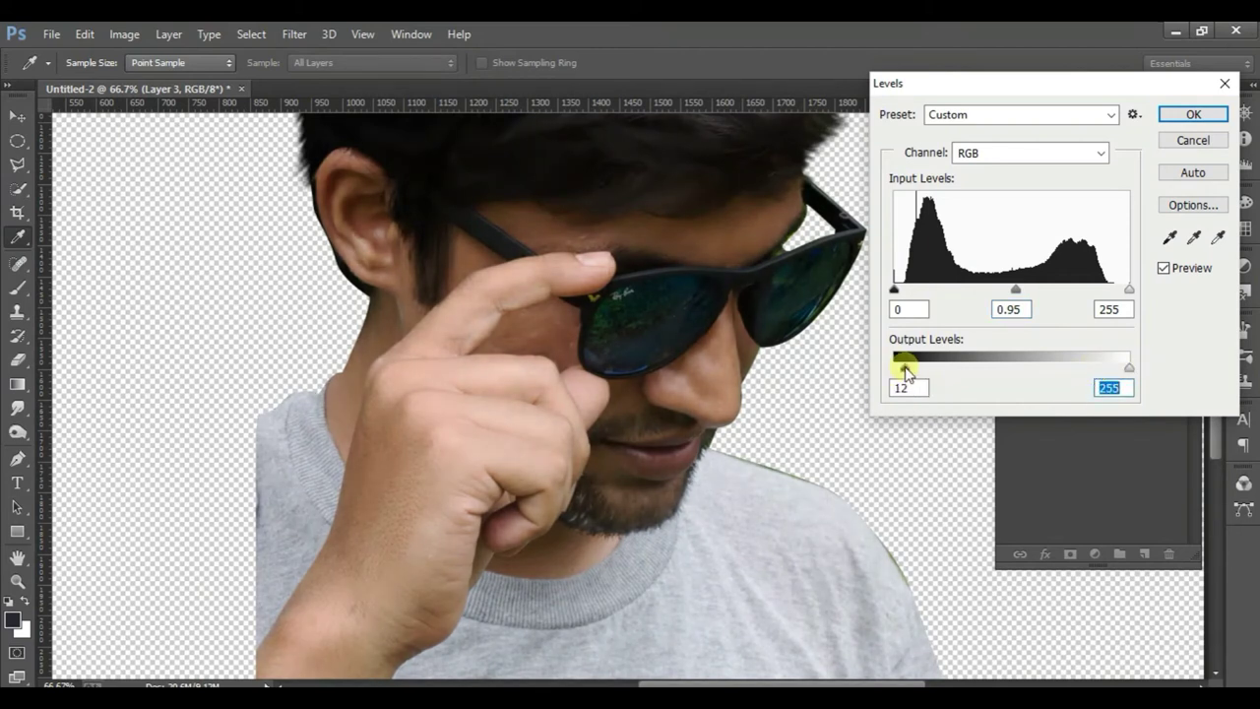
{"action": "left_click_drag", "start_coordinate": [906, 372], "coordinate": [906, 371]}
{"action": "left_click", "coordinate": [1194, 118]}
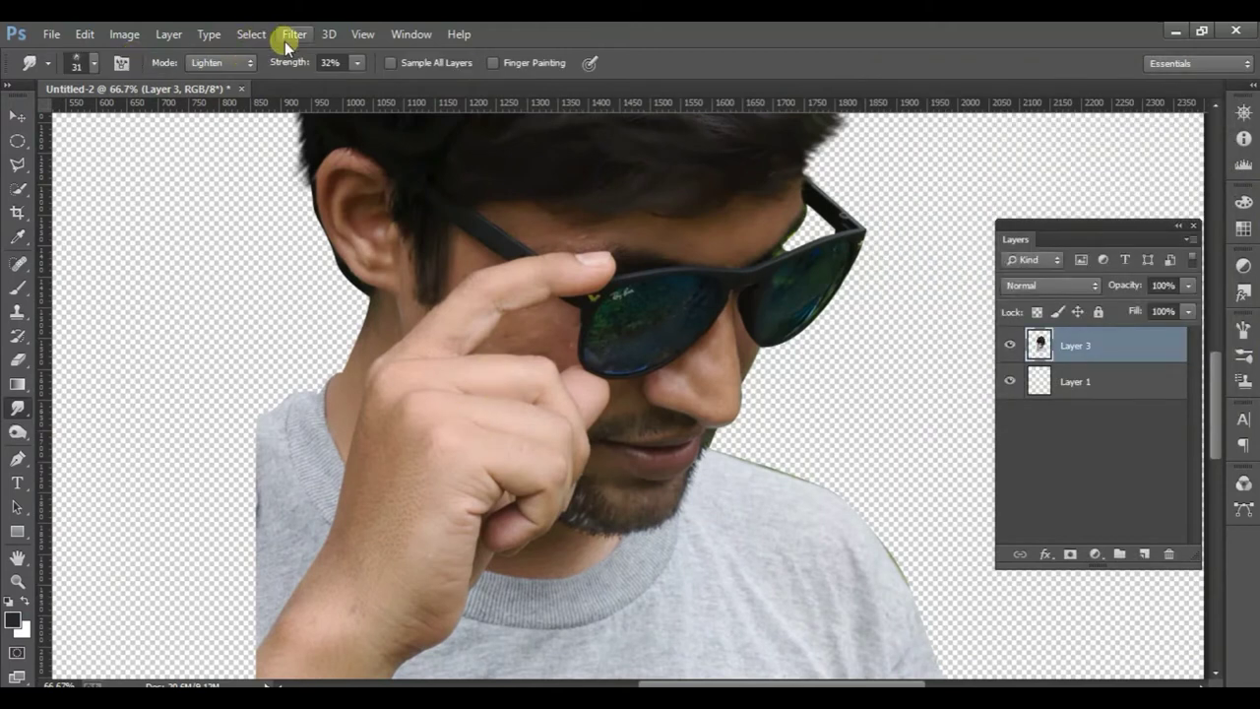
- Apply Camera Raw Filter with Exposure +0.50, Contrast +27, Highlights +14, Whites +13
{"action": "left_click", "coordinate": [319, 36]}
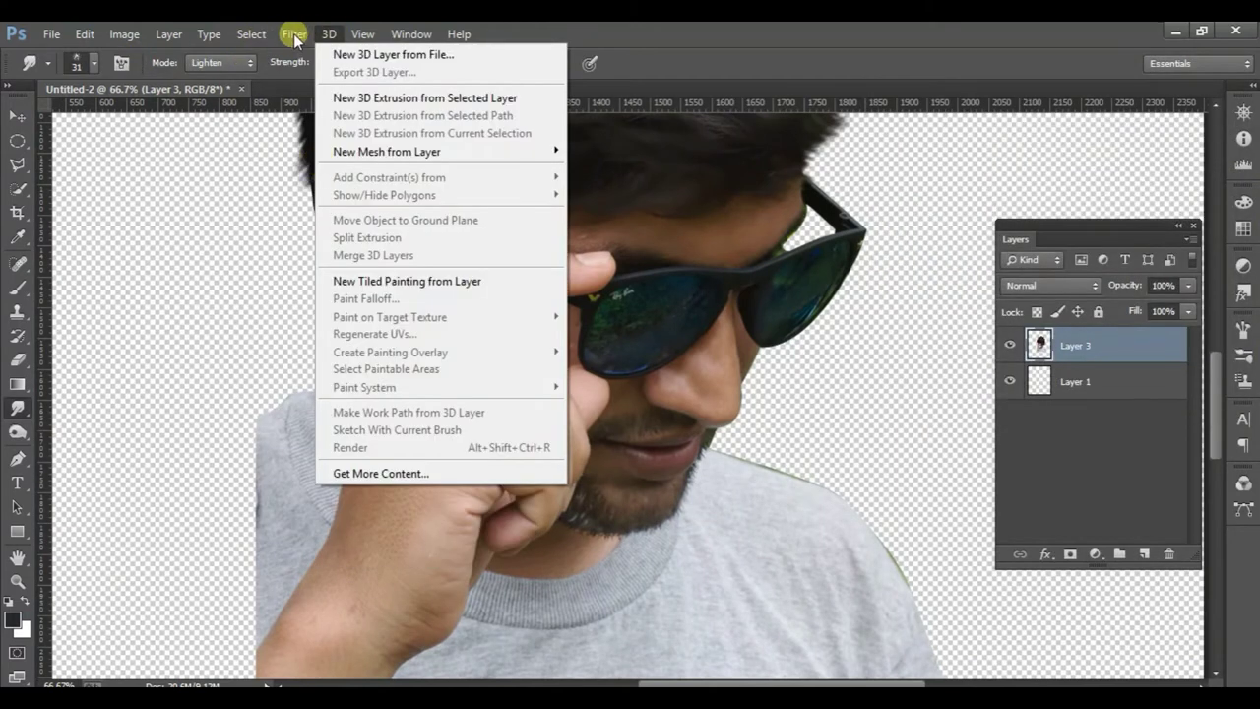
{"action": "mouse_move", "coordinate": [294, 35]}
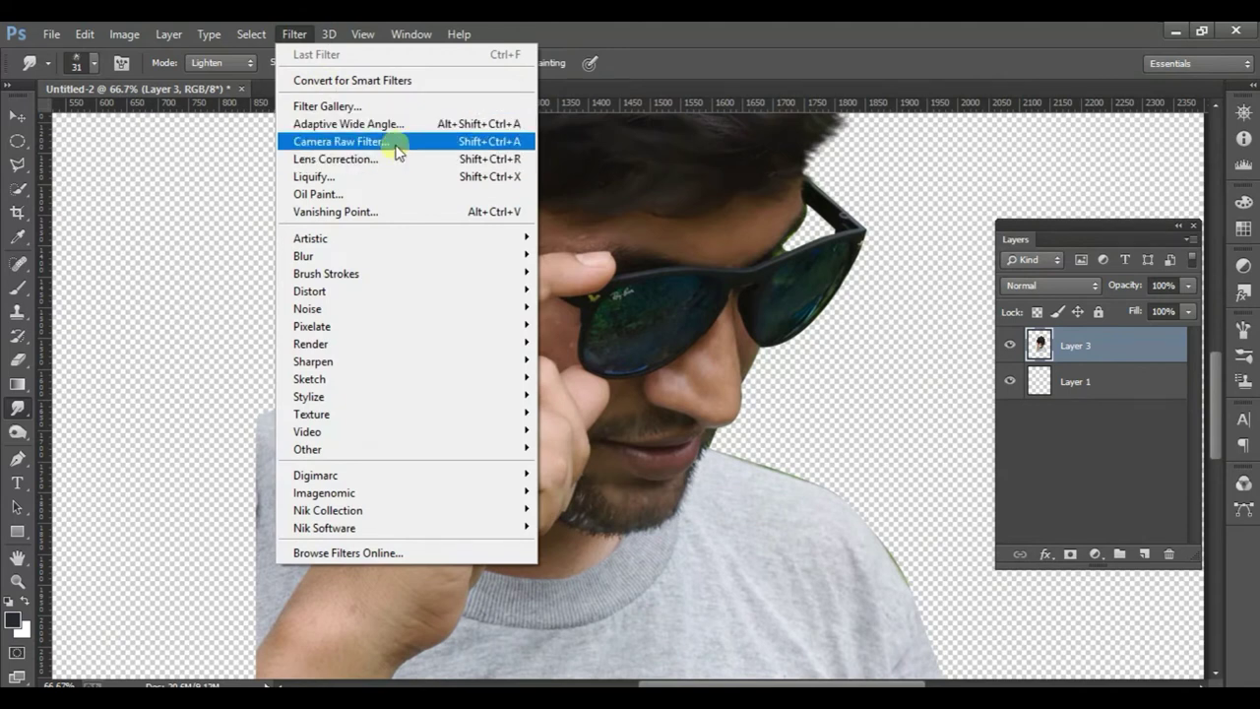
{"action": "left_click", "coordinate": [397, 147]}
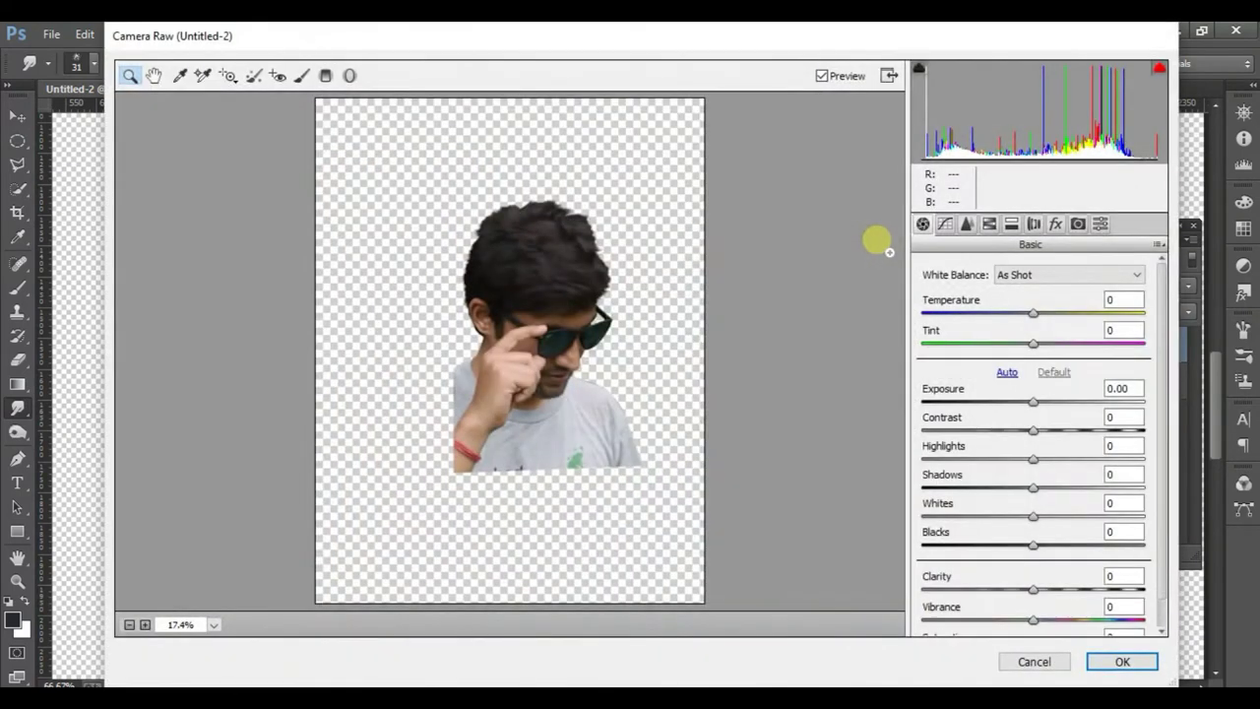
{"action": "left_click", "coordinate": [1044, 402]}
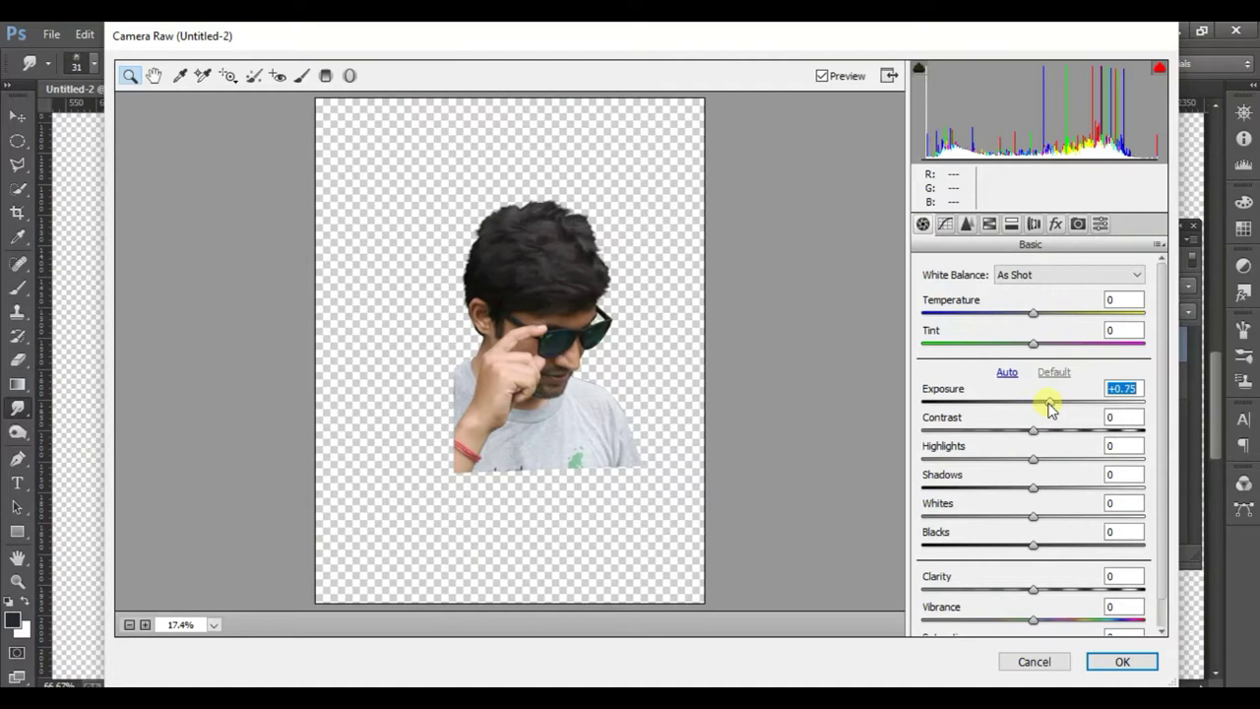
{"action": "mouse_move", "coordinate": [1041, 436]}
{"action": "left_mouse_down"}
{"action": "mouse_move", "coordinate": [1070, 439]}
{"action": "mouse_move", "coordinate": [1069, 461]}
{"action": "mouse_move", "coordinate": [1033, 461]}
{"action": "mouse_move", "coordinate": [1050, 461]}
{"action": "left_mouse_up"}
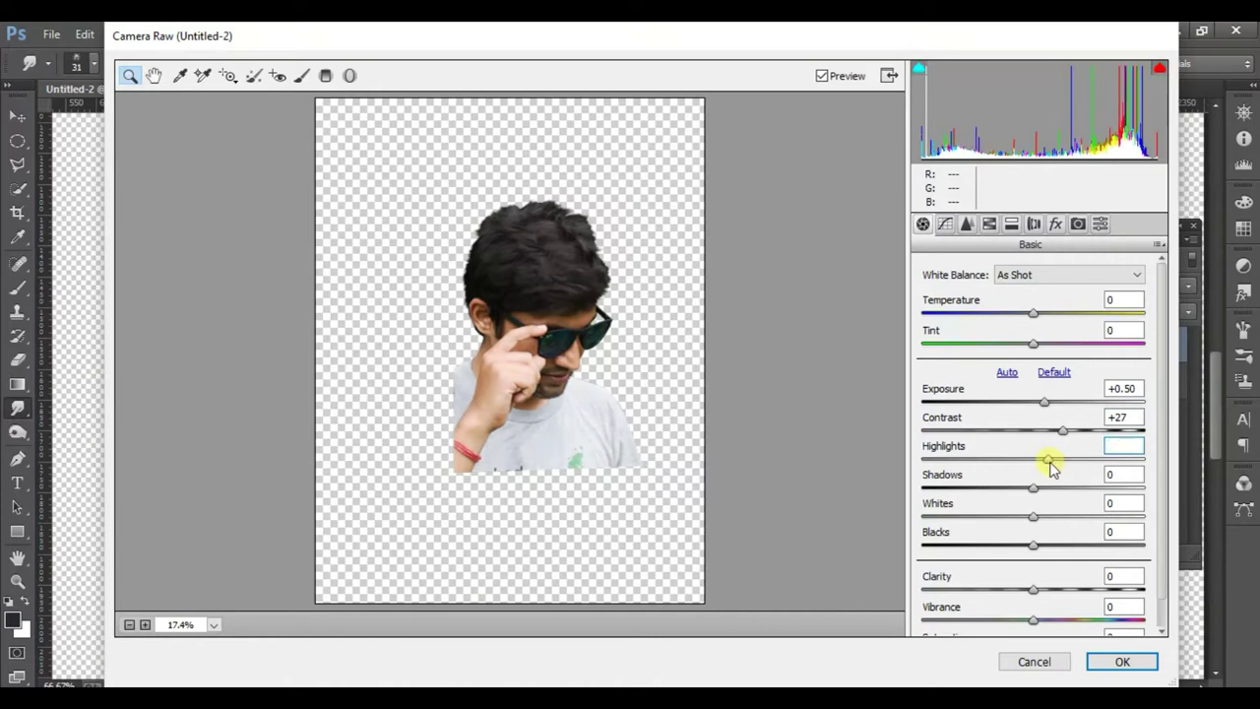
{"action": "left_click_drag", "start_coordinate": [1033, 516], "coordinate": [1050, 516]}
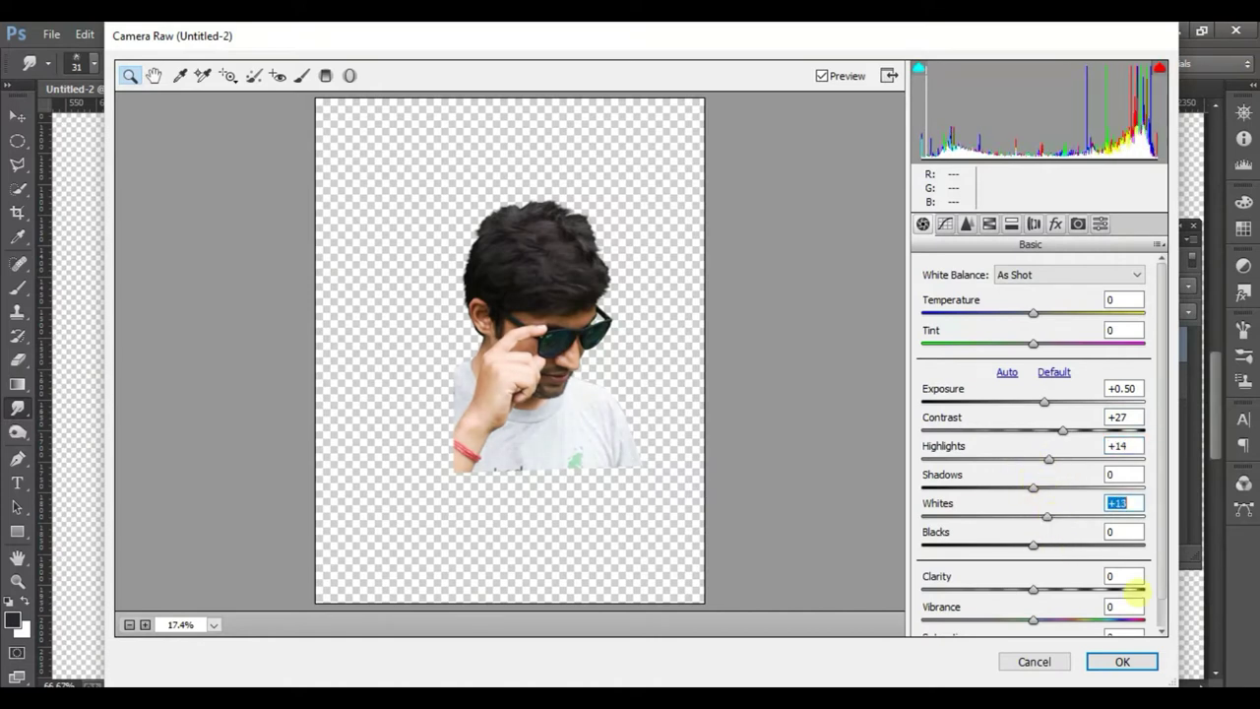
{"action": "left_click", "coordinate": [1122, 662]}
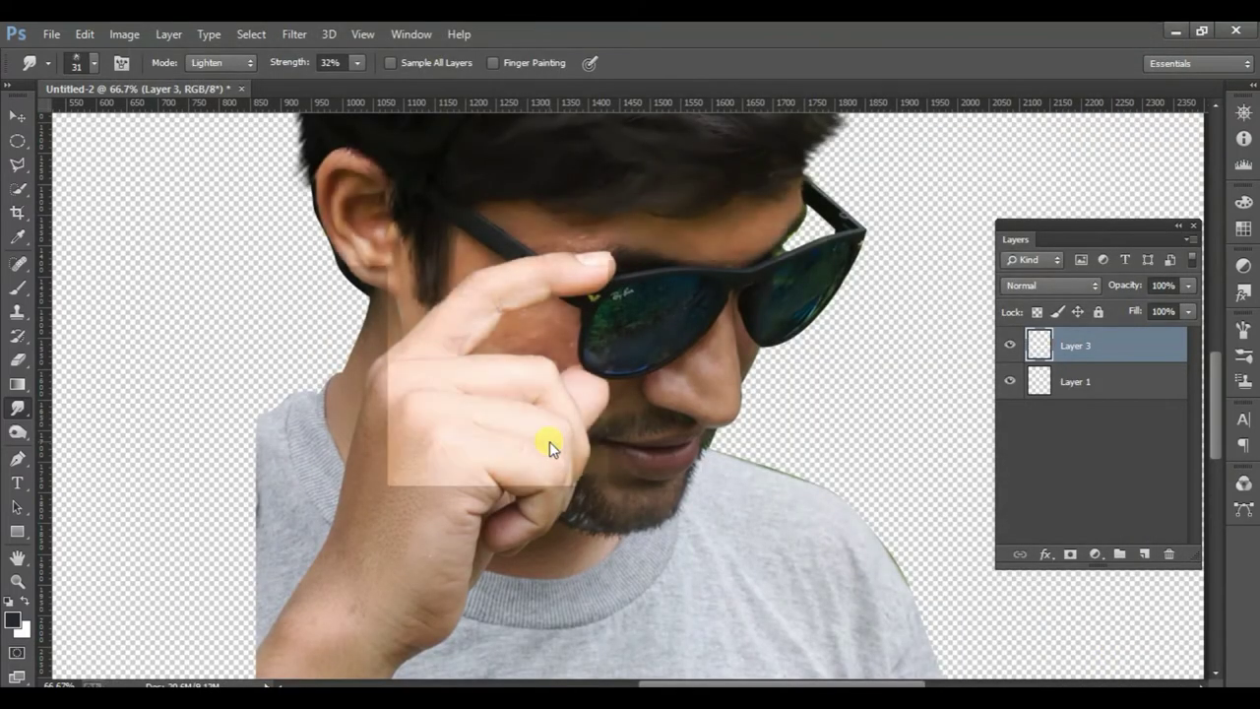
- Zoom out to 16.7% to see the whole poster and switch to the Move tool
{"action": "scroll", "coordinate": [549, 441], "scroll_direction": "down", "scroll_amount": 2}
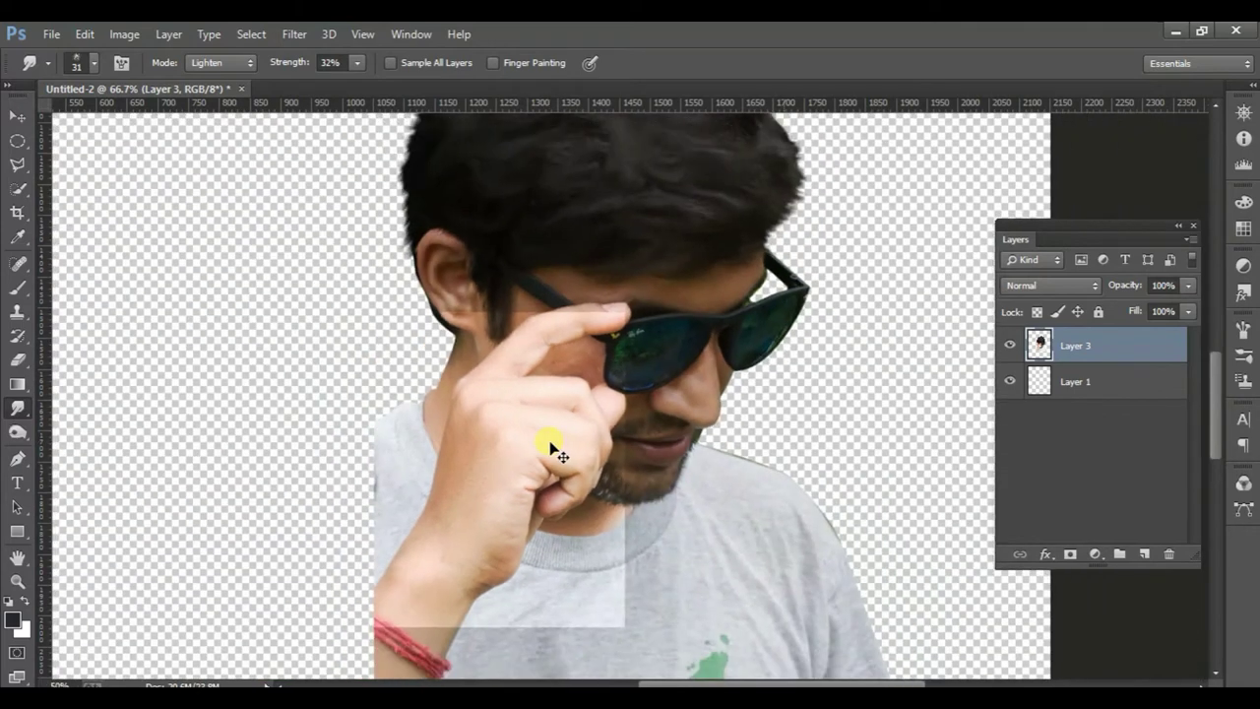
{"action": "scroll", "coordinate": [361, 368], "scroll_direction": "down", "scroll_amount": 2}
{"action": "left_click", "coordinate": [293, 34]}
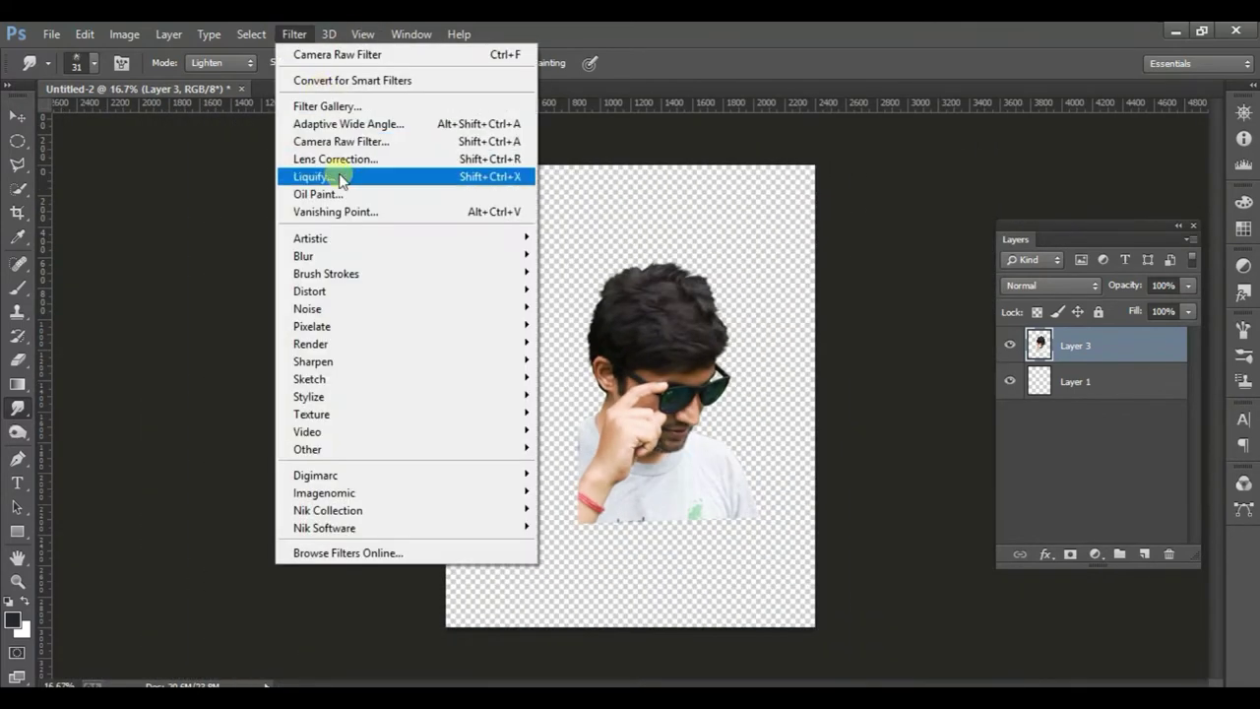
{"action": "left_click", "coordinate": [756, 250]}
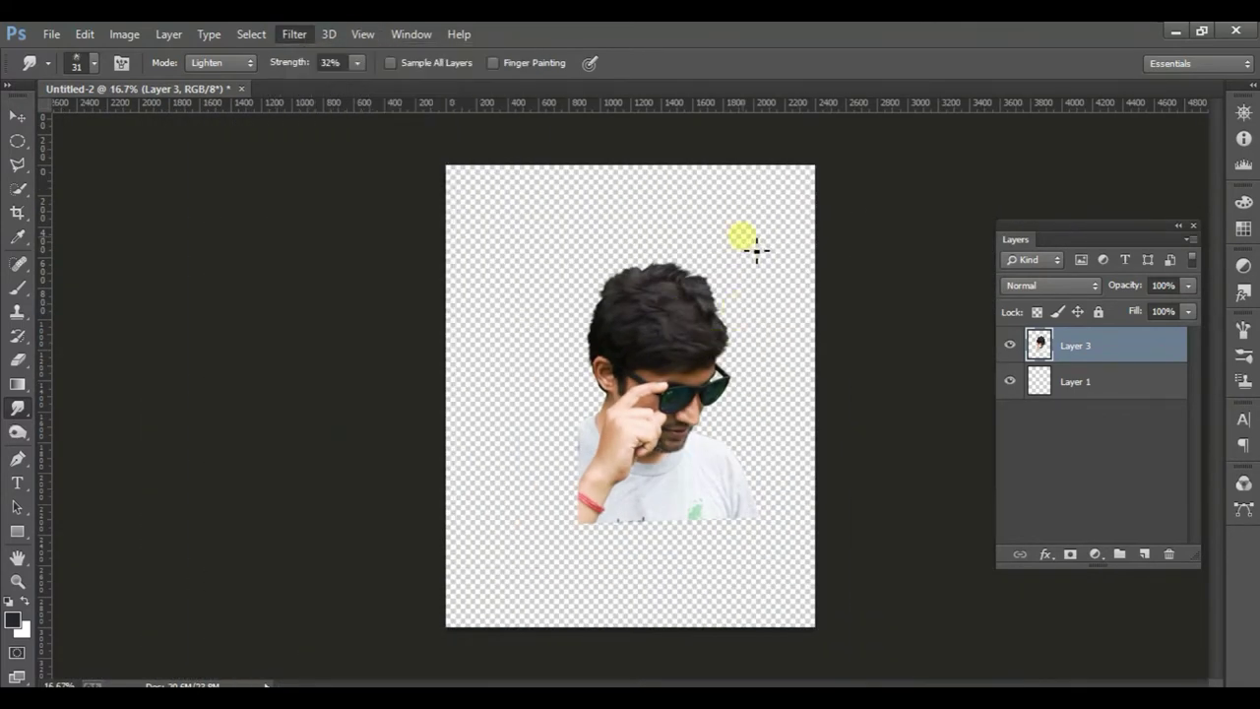
{"action": "key", "text": "v"}
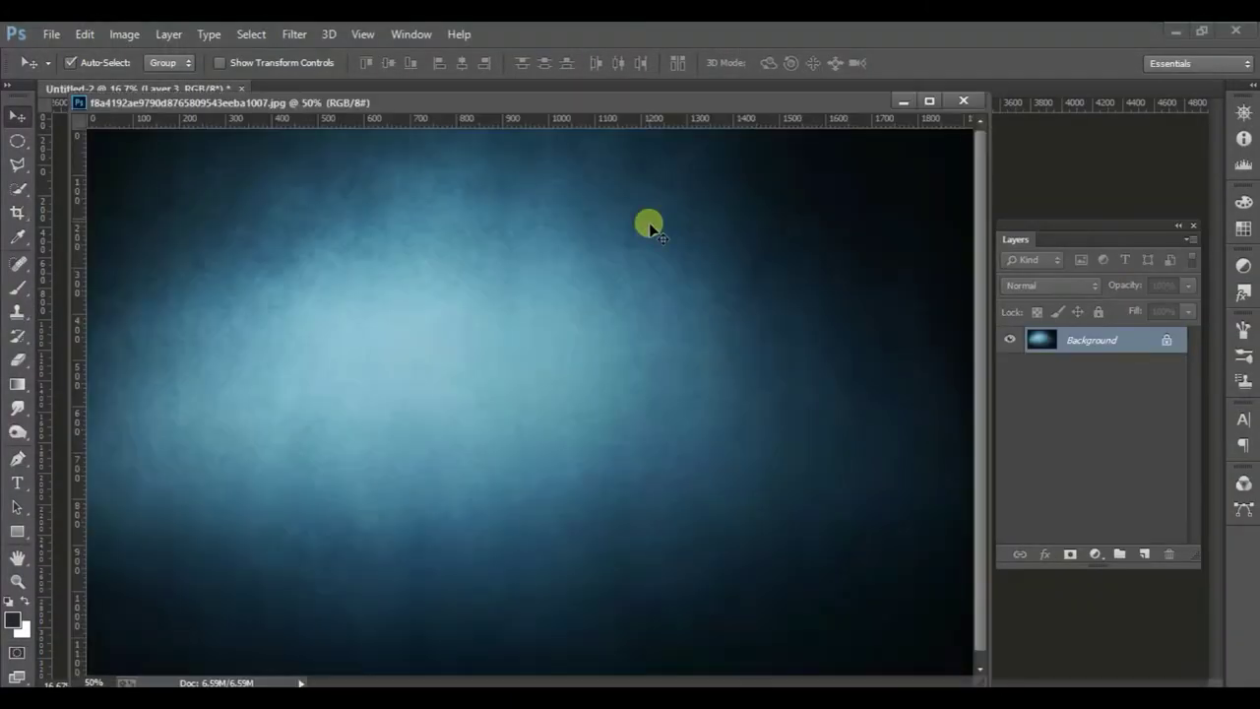
- Drag the blue gradient texture into Untitled-2 as a new layer and close its document
{"action": "mouse_move", "coordinate": [473, 89]}
{"action": "left_mouse_down"}
{"action": "mouse_move", "coordinate": [472, 106]}
{"action": "mouse_move", "coordinate": [128, 158]}
{"action": "left_mouse_up"}
{"action": "left_click_drag", "start_coordinate": [405, 330], "coordinate": [752, 326]}
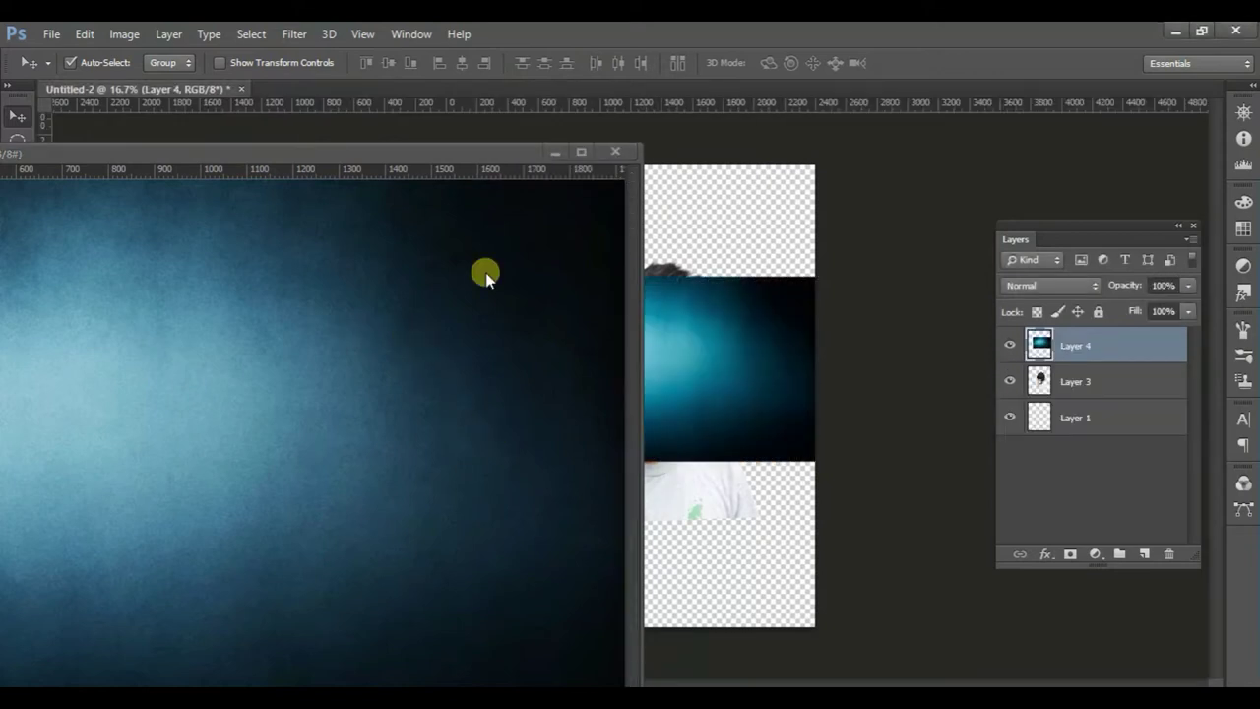
{"action": "left_click", "coordinate": [621, 155]}
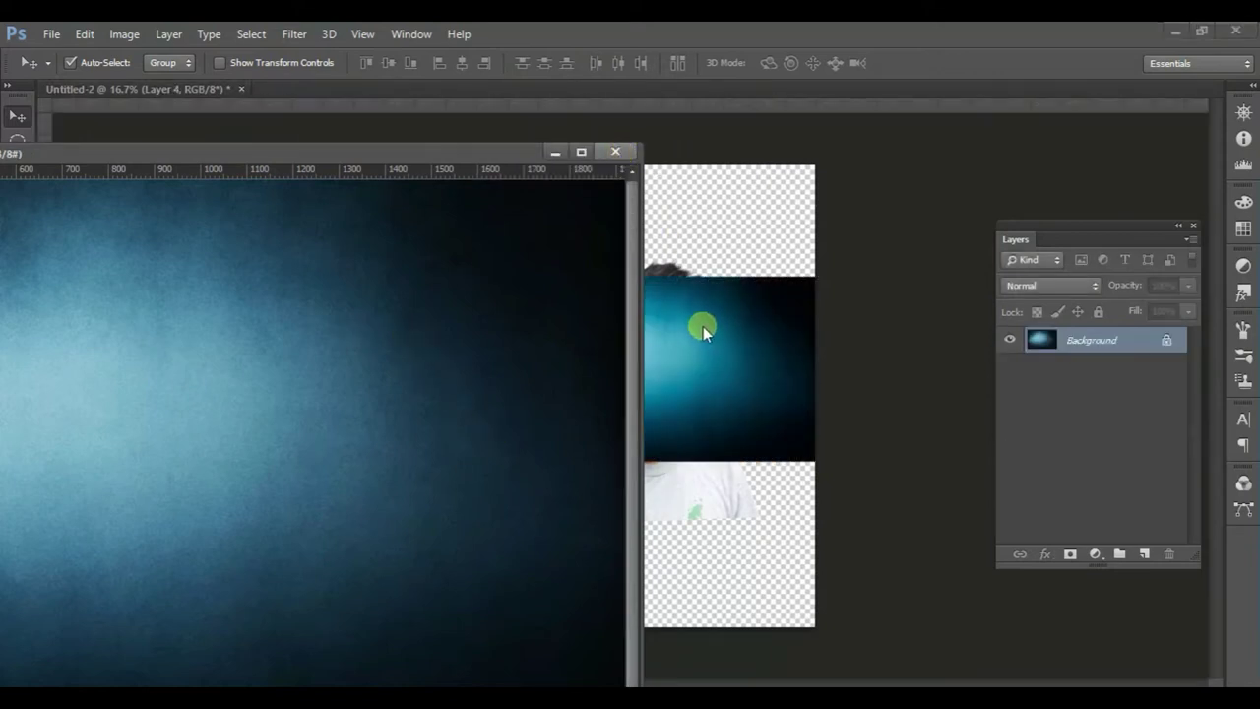
{"action": "left_click", "coordinate": [621, 150]}
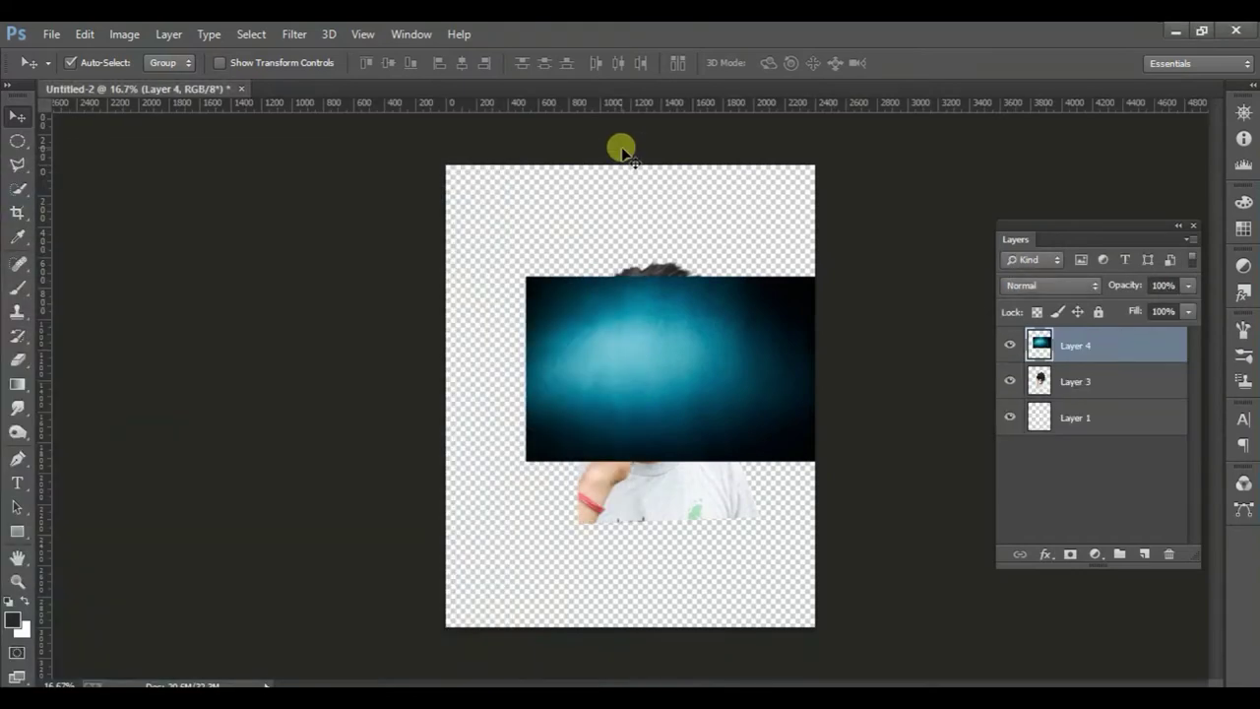
- Scale Layer 4 about 276% to cover the canvas and place it below Layer 3
{"action": "mouse_move", "coordinate": [695, 345]}
{"action": "left_mouse_down"}
{"action": "mouse_move", "coordinate": [630, 304]}
{"action": "mouse_move", "coordinate": [608, 248]}
{"action": "left_mouse_up"}
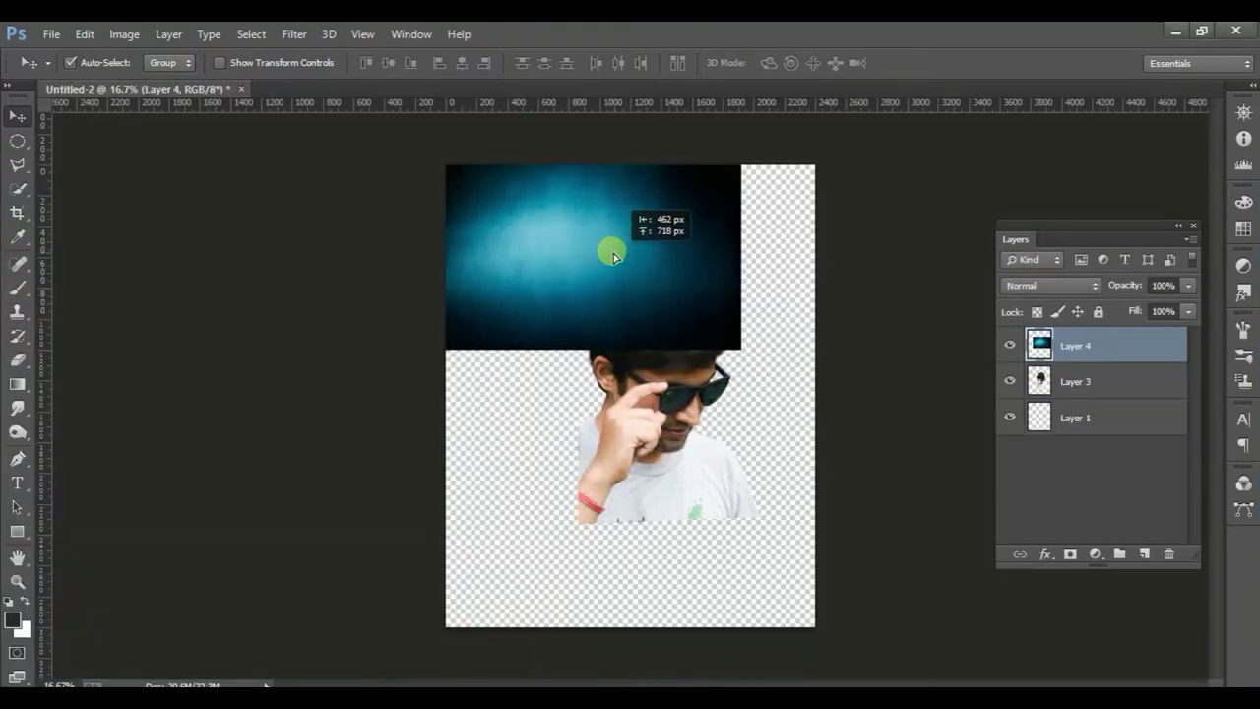
{"action": "key", "text": "ctrl+t"}
{"action": "mouse_move", "coordinate": [740, 332]}
{"action": "left_mouse_down"}
{"action": "mouse_move", "coordinate": [909, 506]}
{"action": "mouse_move", "coordinate": [826, 512]}
{"action": "mouse_move", "coordinate": [833, 484]}
{"action": "left_mouse_up"}
{"action": "mouse_move", "coordinate": [644, 365]}
{"action": "left_mouse_down"}
{"action": "mouse_move", "coordinate": [545, 377]}
{"action": "mouse_move", "coordinate": [540, 364]}
{"action": "left_mouse_up"}
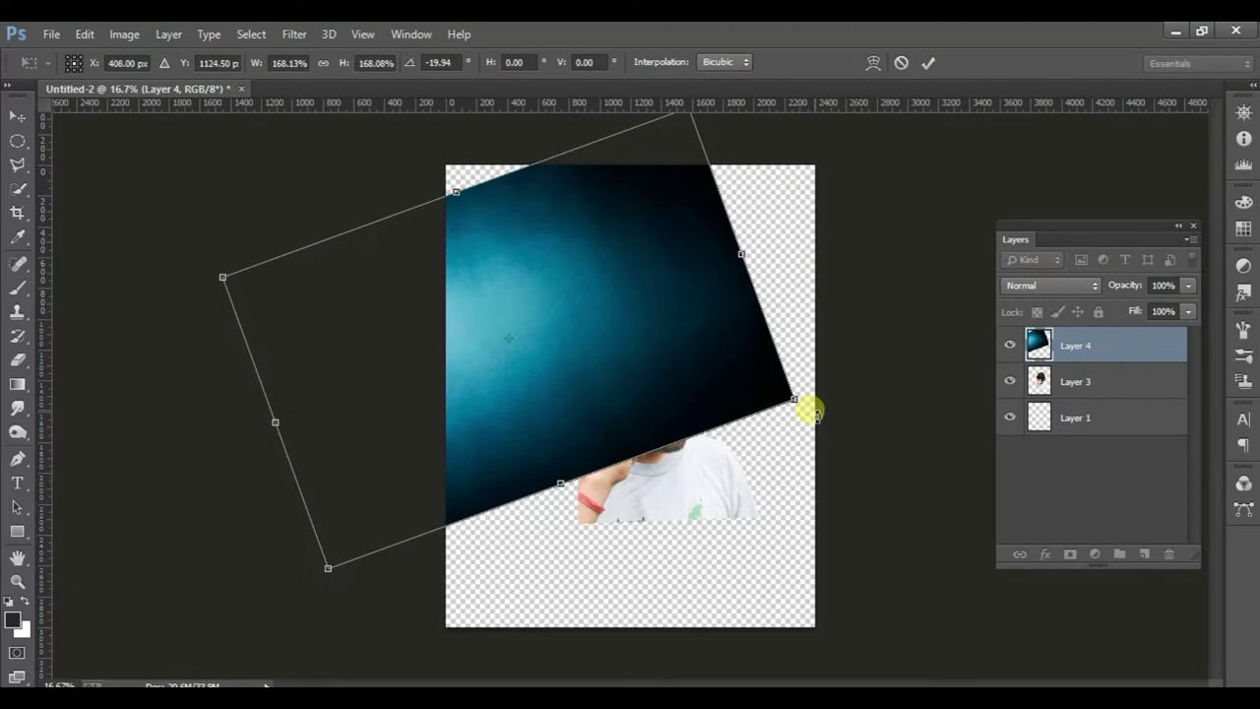
{"action": "left_click", "coordinate": [902, 62]}
{"action": "key", "text": "ctrl+t"}
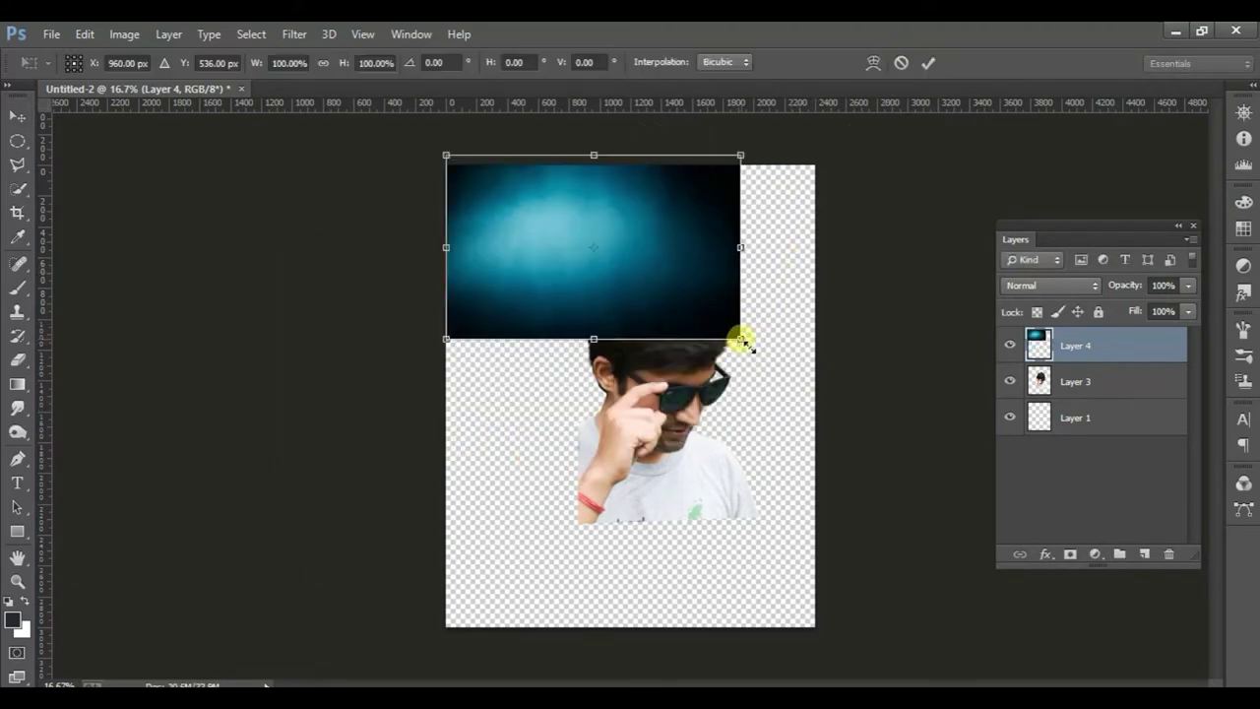
{"action": "left_click_drag", "start_coordinate": [743, 342], "coordinate": [948, 552]}
{"action": "mouse_move", "coordinate": [778, 471]}
{"action": "left_mouse_down"}
{"action": "mouse_move", "coordinate": [777, 523]}
{"action": "mouse_move", "coordinate": [718, 507]}
{"action": "left_mouse_up"}
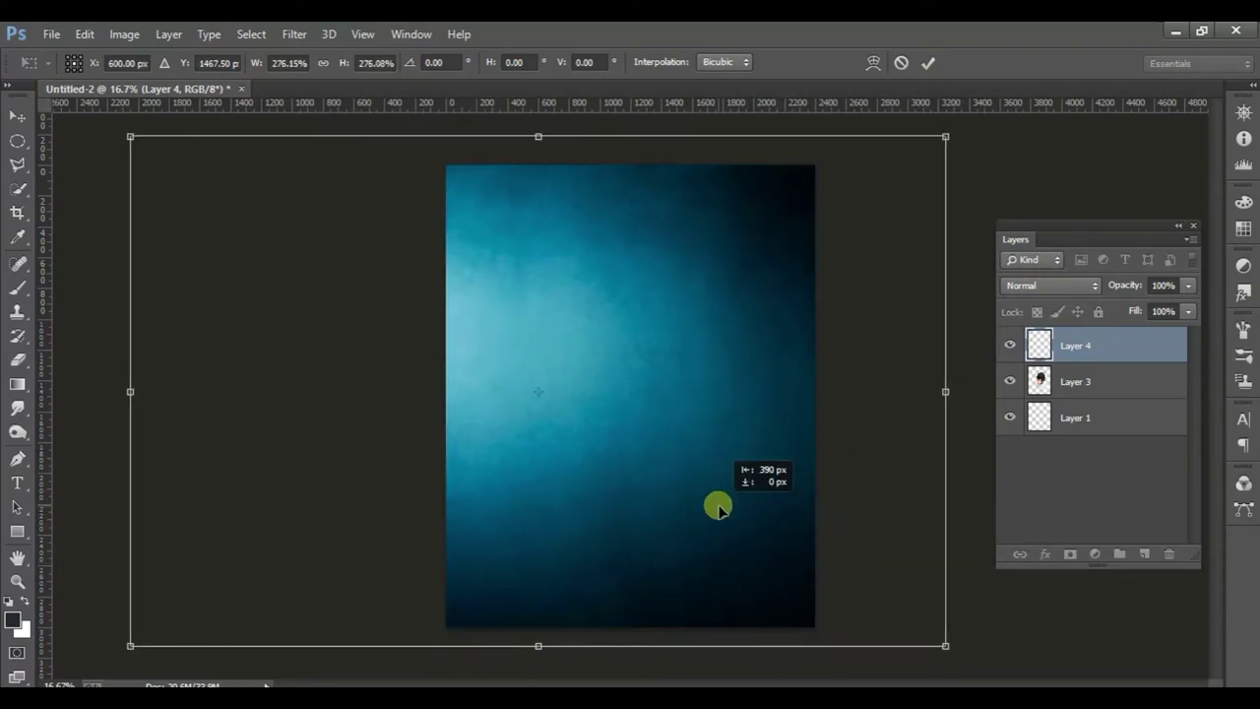
{"action": "key", "text": "Return"}
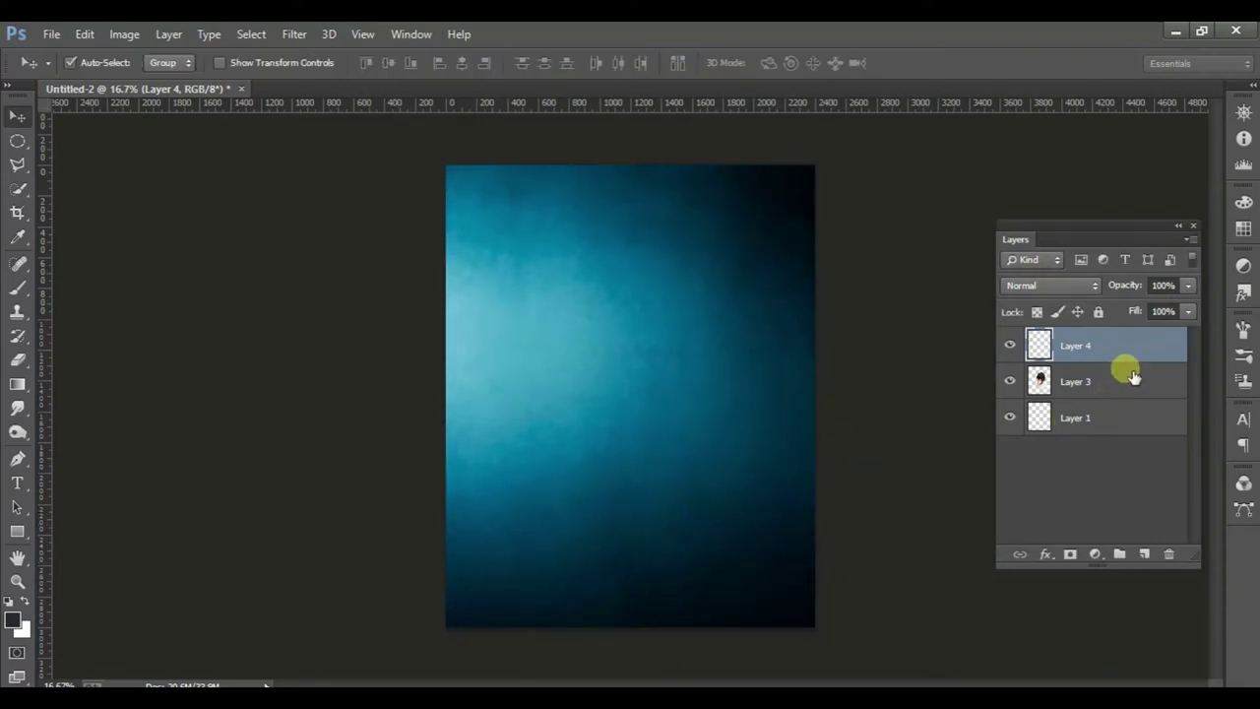
{"action": "left_click_drag", "start_coordinate": [1114, 345], "coordinate": [1114, 402]}
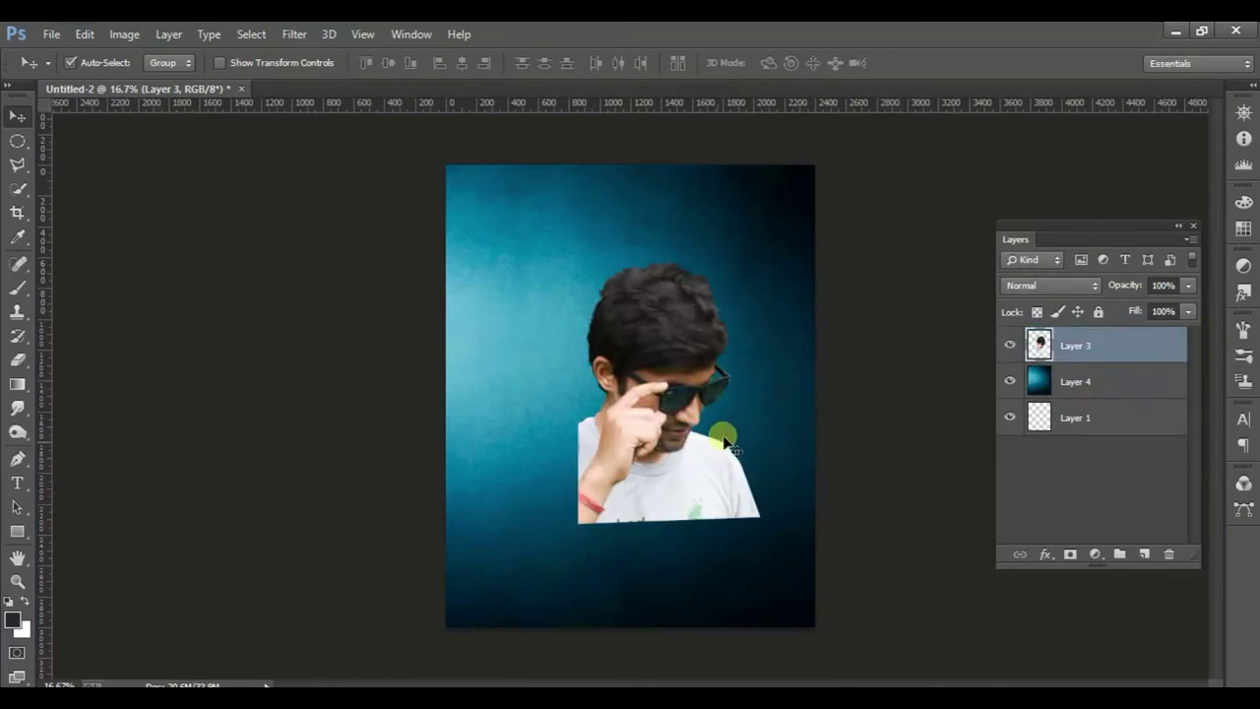
- Add a Color Lookup adjustment layer above the blue background Layer 4
{"action": "left_click", "coordinate": [690, 480]}
{"action": "left_click", "coordinate": [761, 427]}
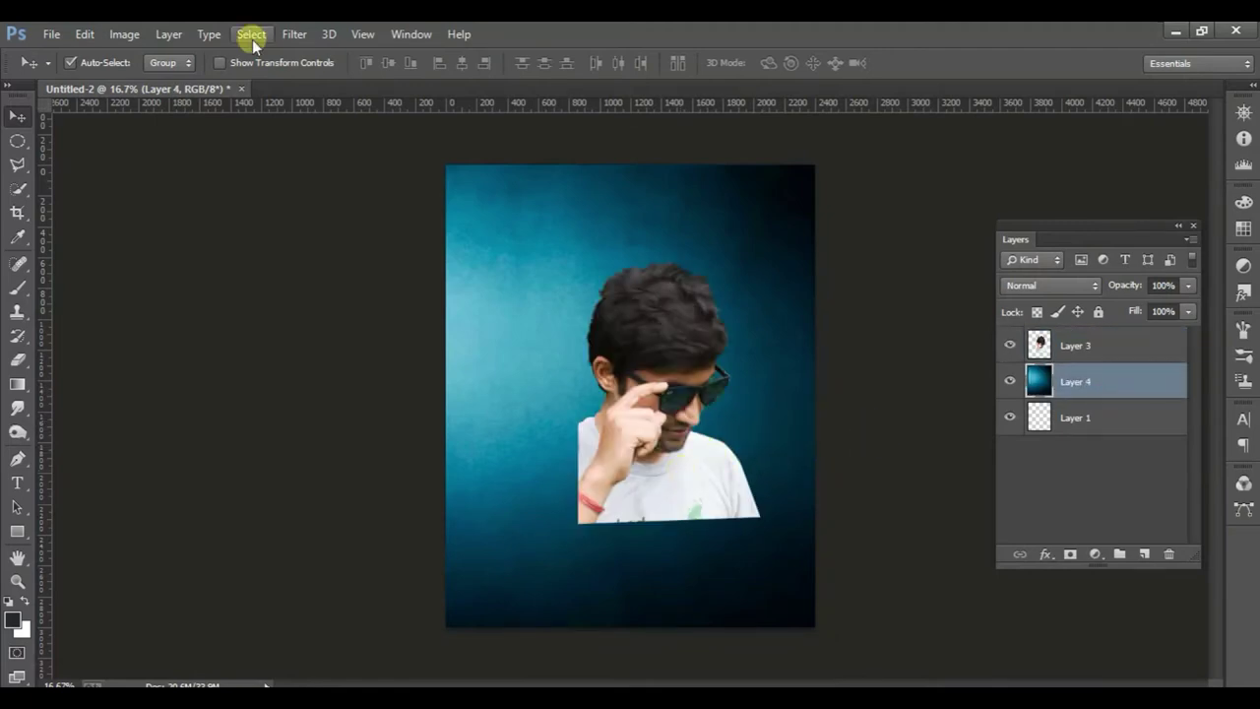
{"action": "left_click", "coordinate": [1102, 556]}
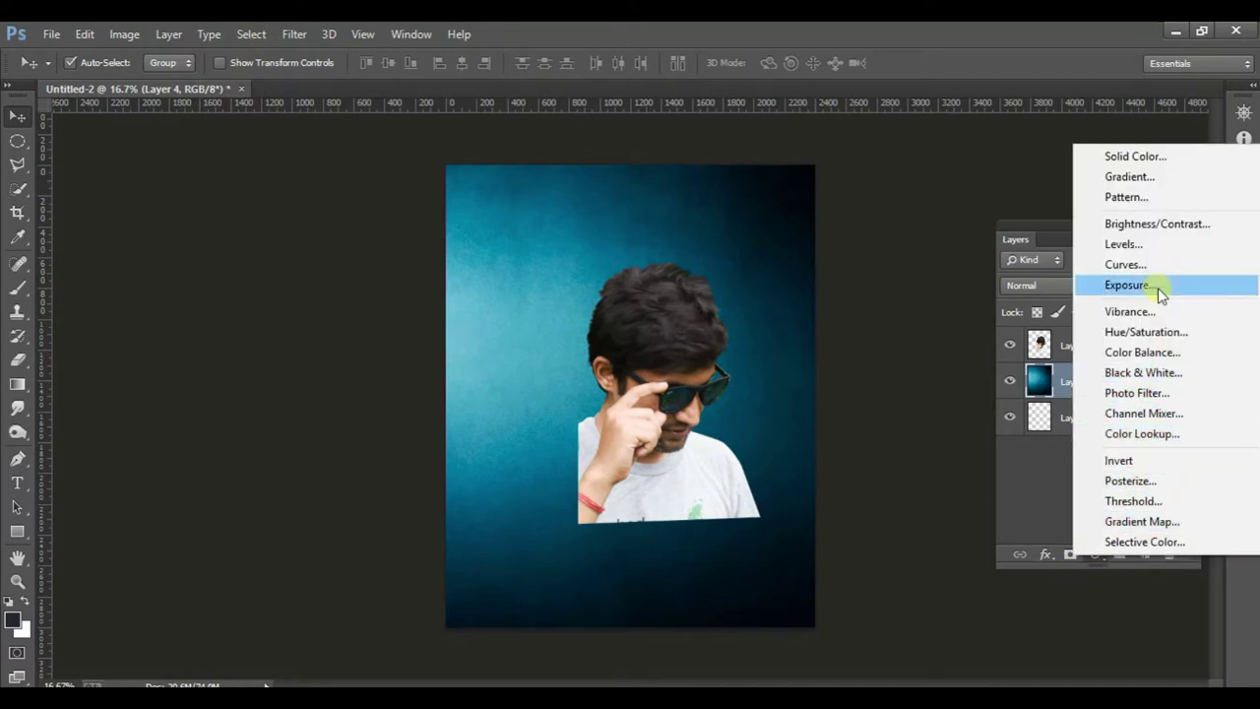
{"action": "left_click", "coordinate": [1167, 434]}
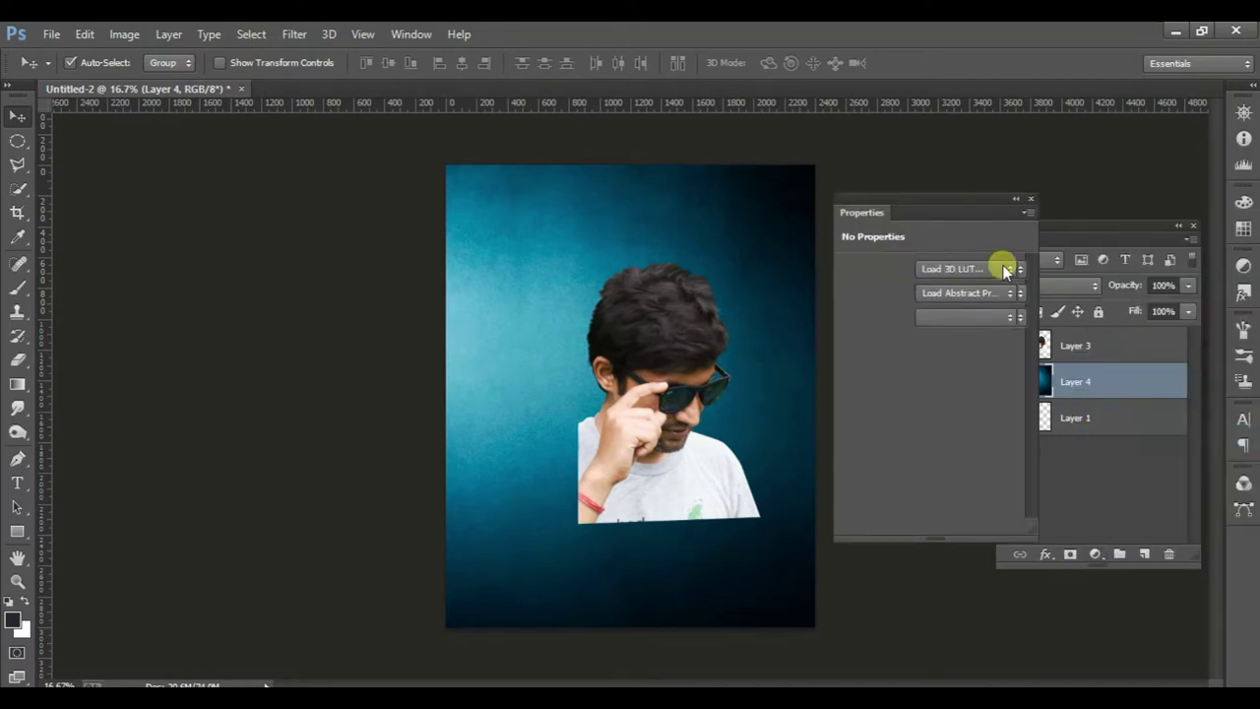
- Try several lookup tables and settle on FoggyNight.3DL as the 3DLUT File
{"action": "left_click", "coordinate": [1008, 268]}
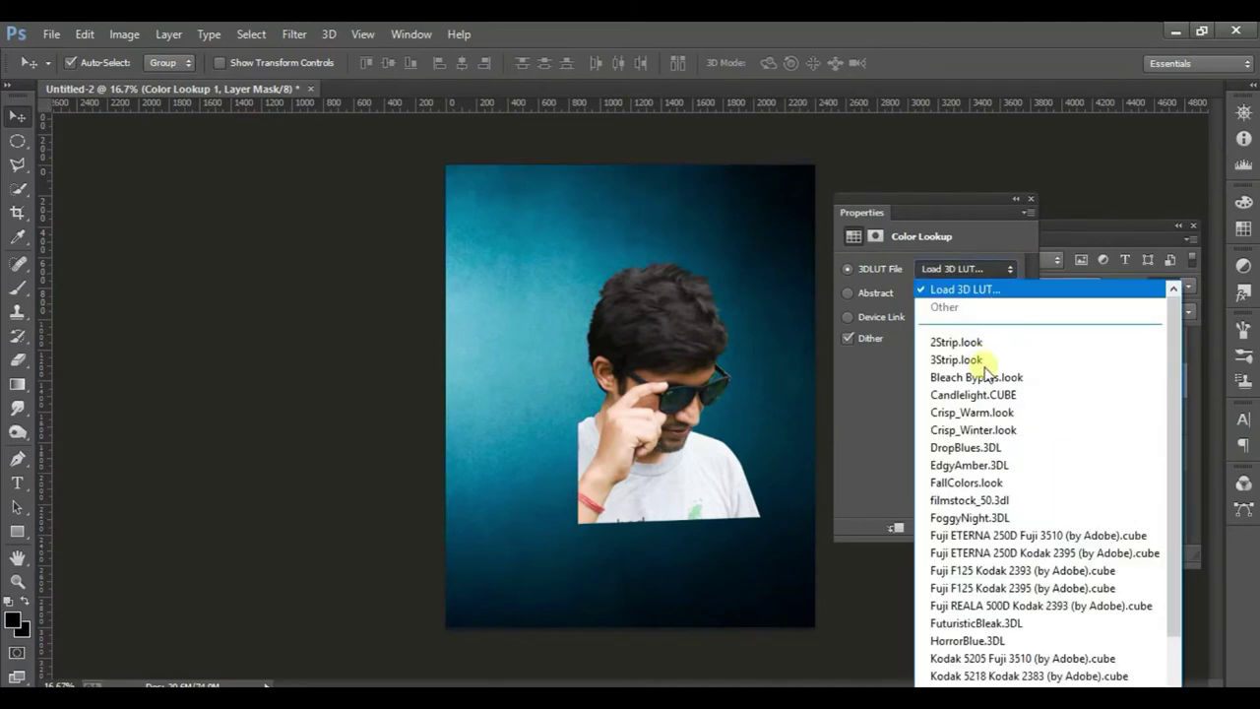
{"action": "left_click", "coordinate": [984, 362]}
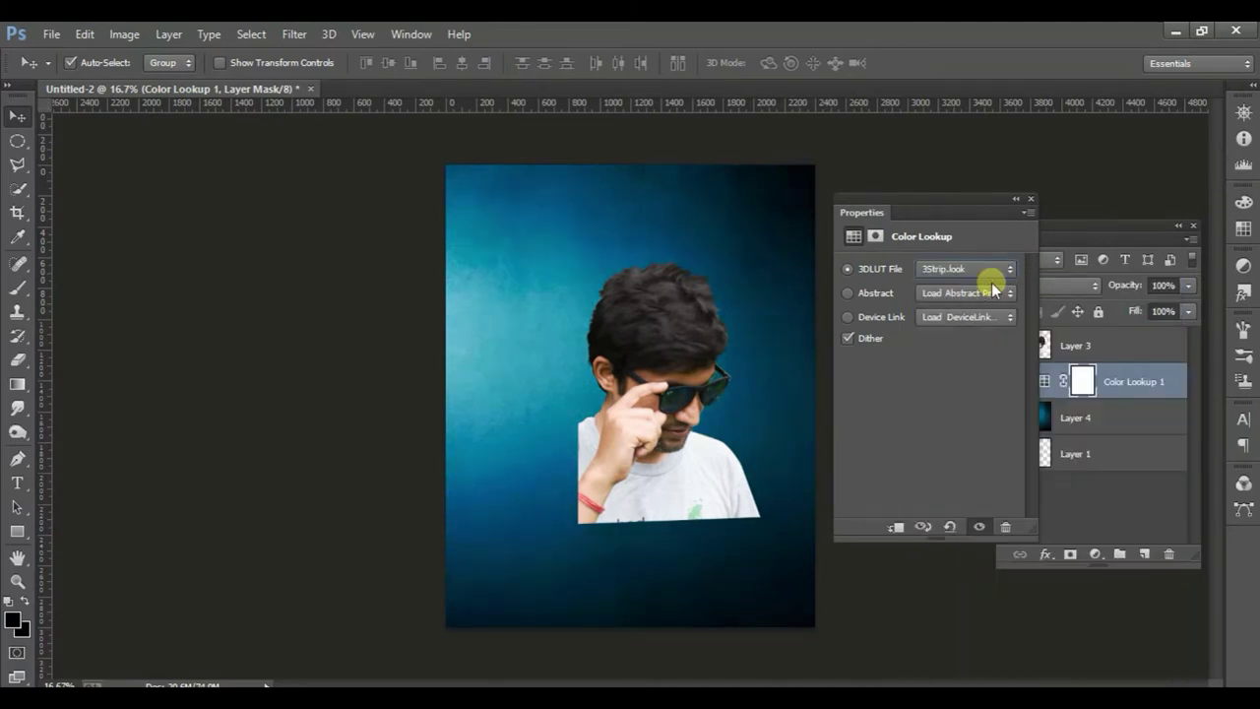
{"action": "left_click", "coordinate": [990, 271]}
{"action": "left_click", "coordinate": [979, 326]}
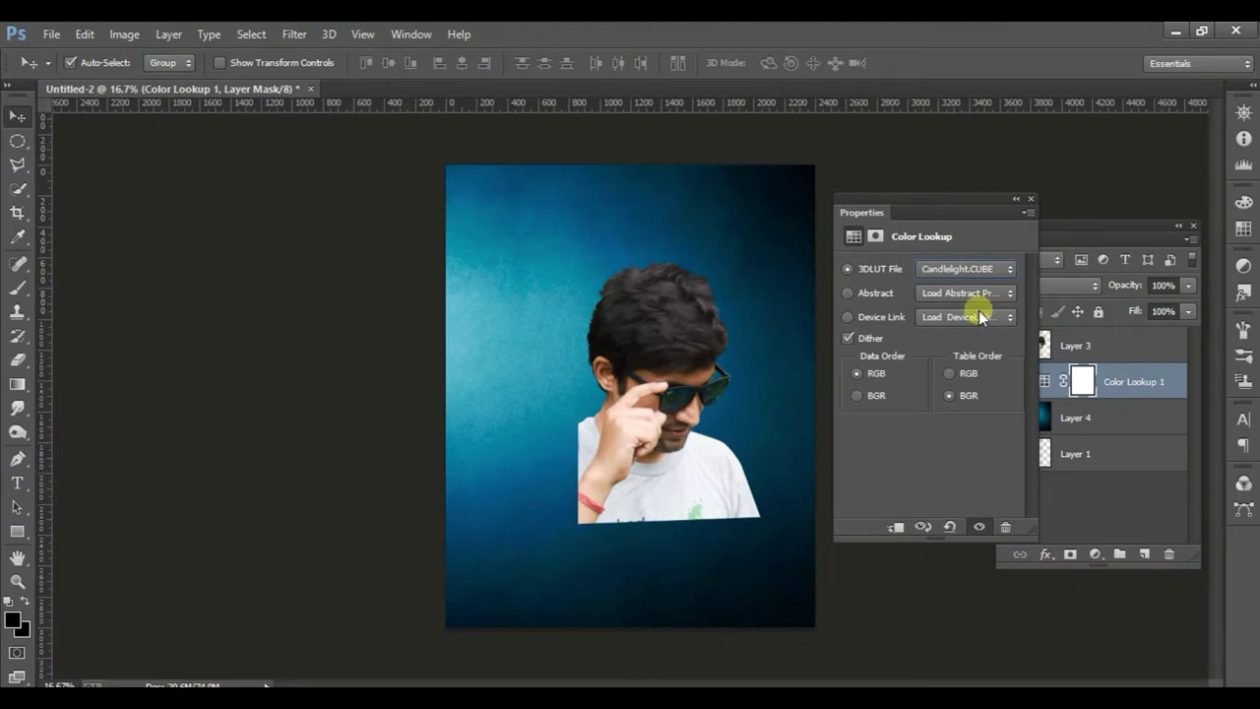
{"action": "left_click", "coordinate": [1004, 270]}
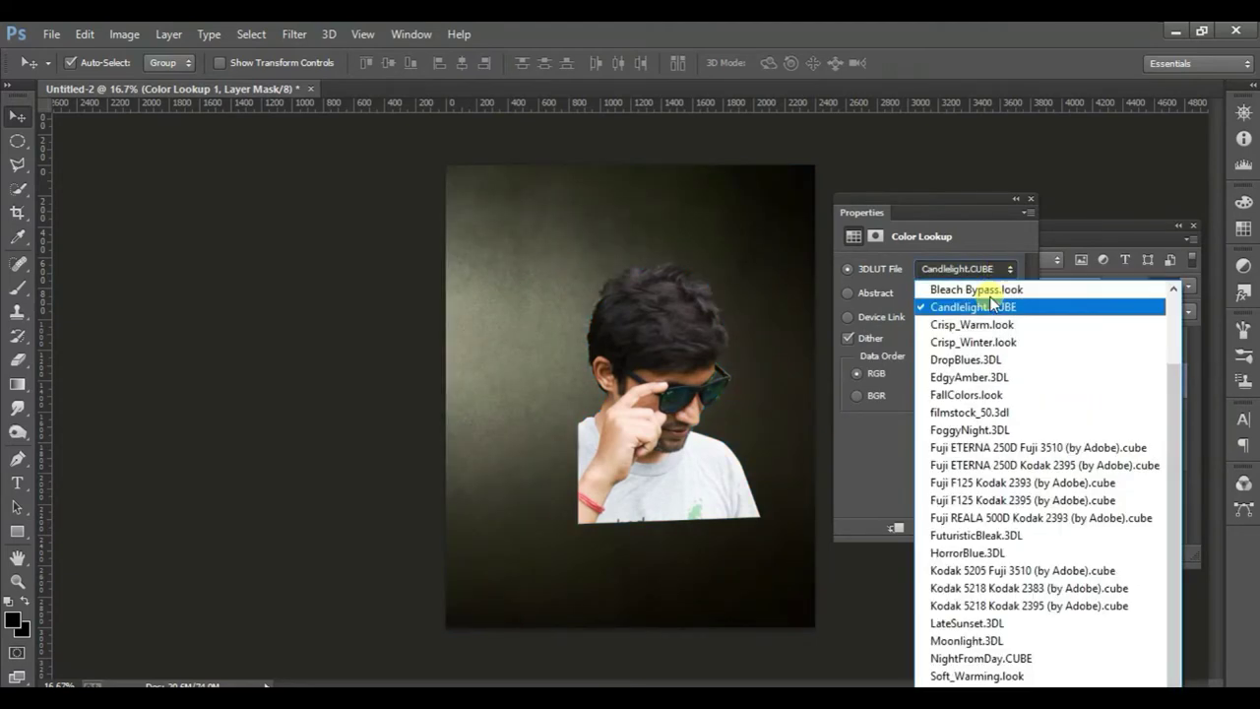
{"action": "left_click", "coordinate": [992, 343]}
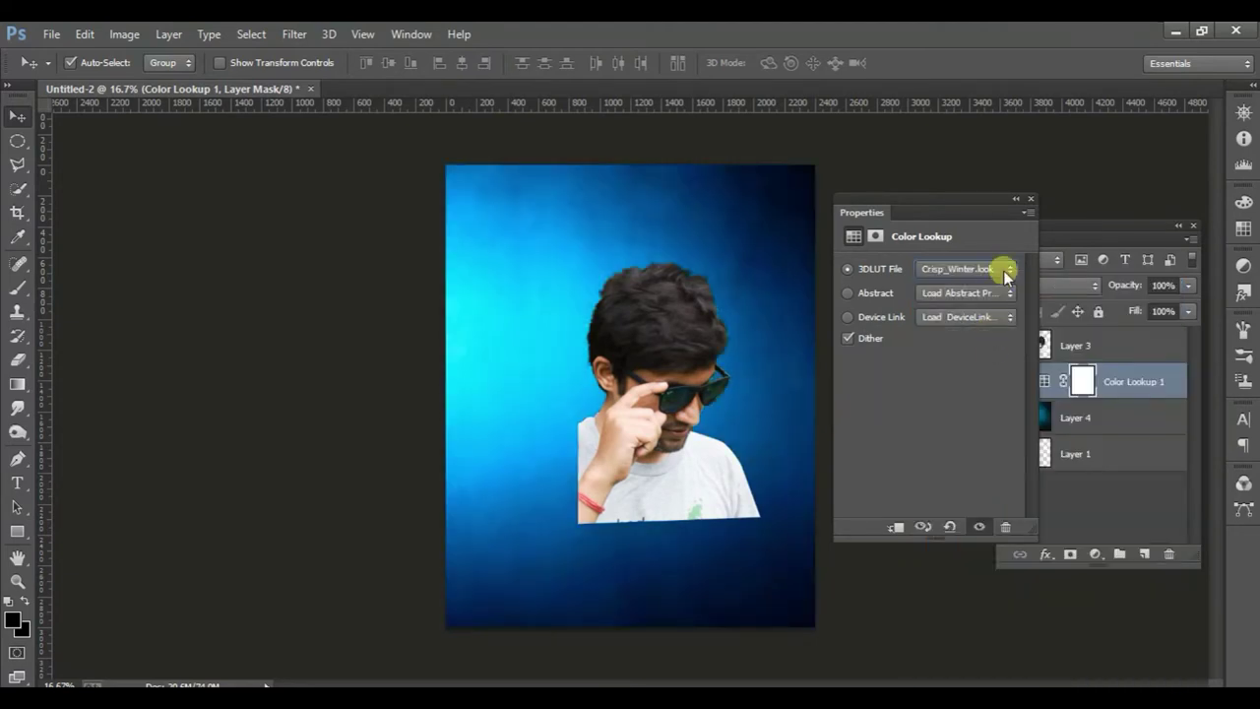
{"action": "left_click", "coordinate": [1004, 270]}
{"action": "left_click", "coordinate": [986, 435]}
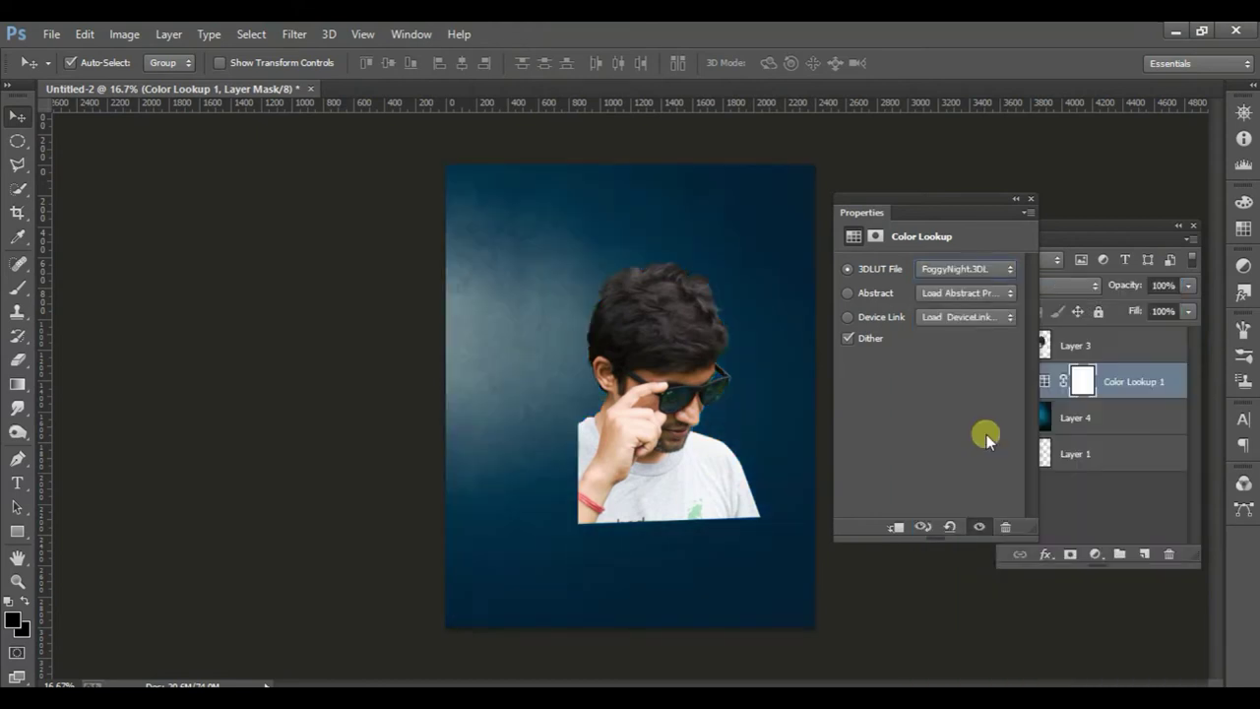
{"action": "left_click", "coordinate": [1019, 199]}
- Shift the man's cutout layer slightly to the right
{"action": "left_click", "coordinate": [740, 376]}
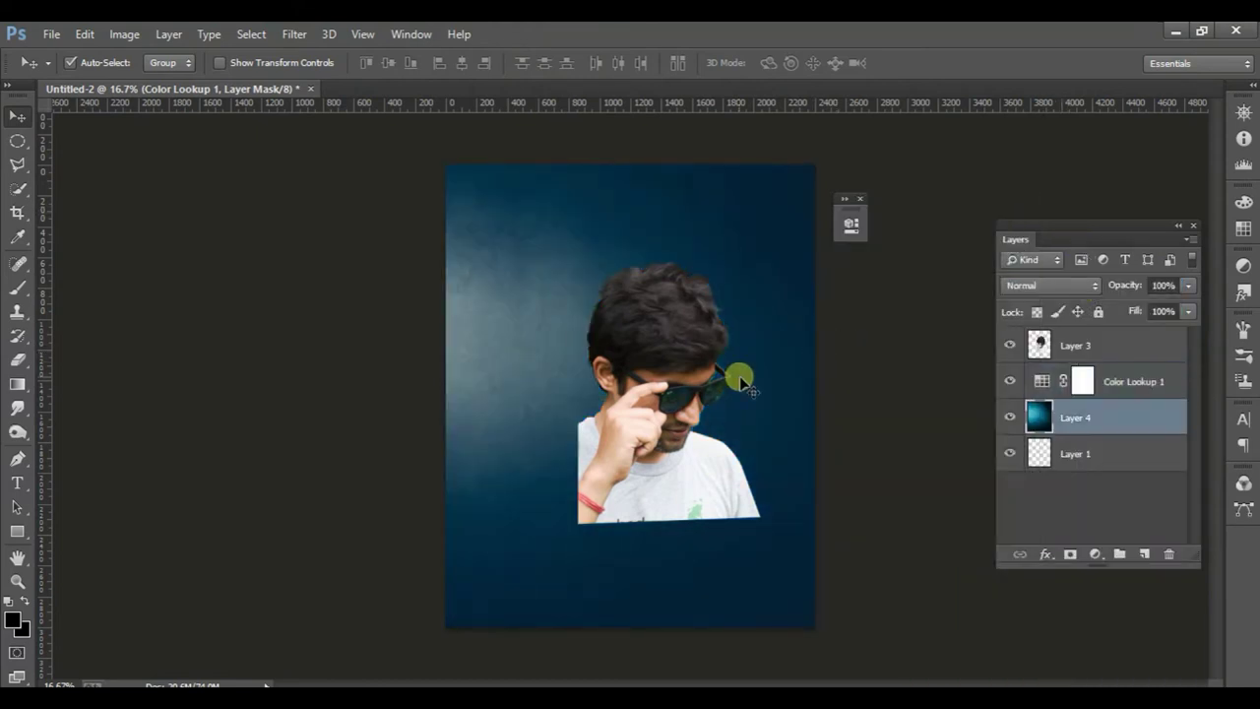
{"action": "left_click", "coordinate": [827, 386]}
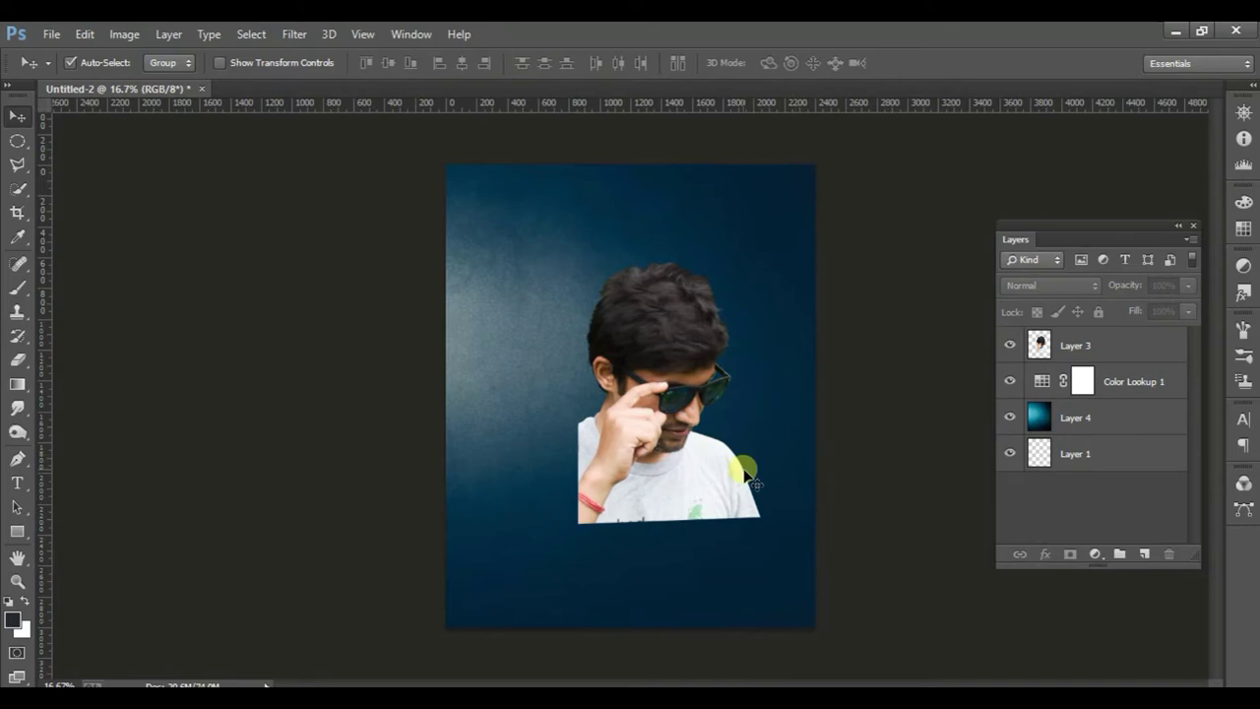
{"action": "left_click_drag", "start_coordinate": [652, 489], "coordinate": [662, 489]}
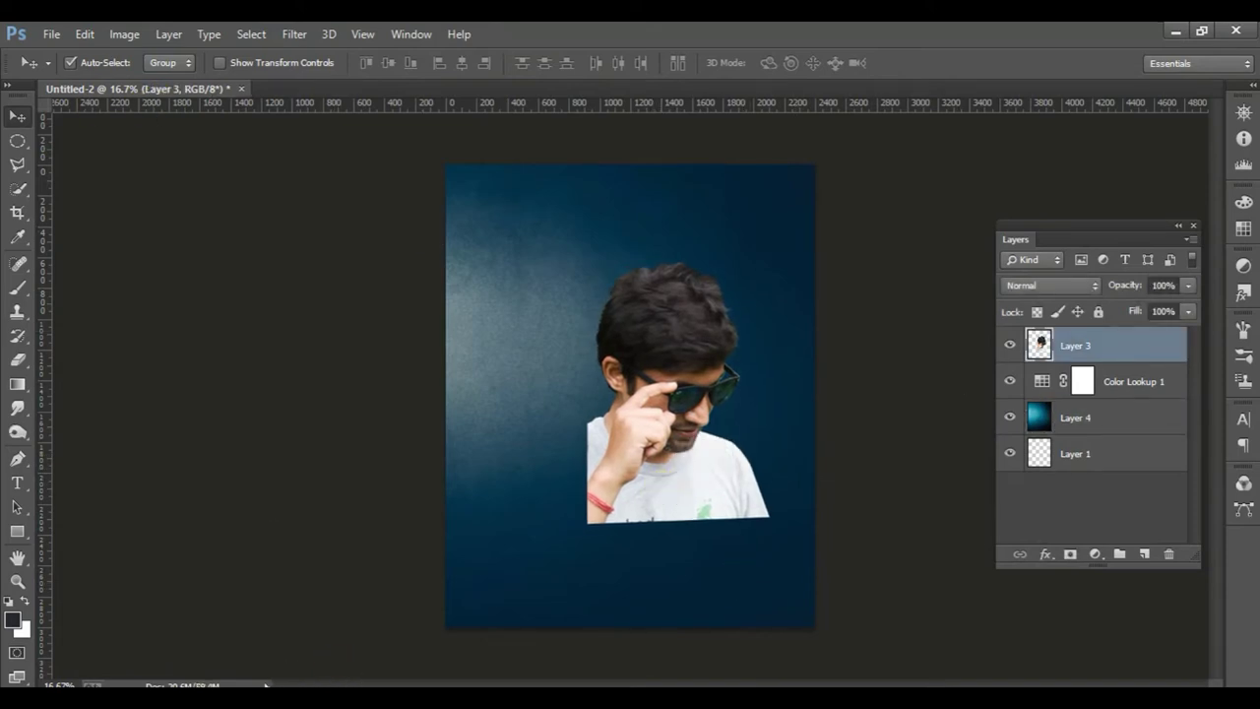
- Copy the galaxy image into Untitled-2, accept the profile conversion, and close the galaxy file
{"action": "left_click", "coordinate": [676, 616]}
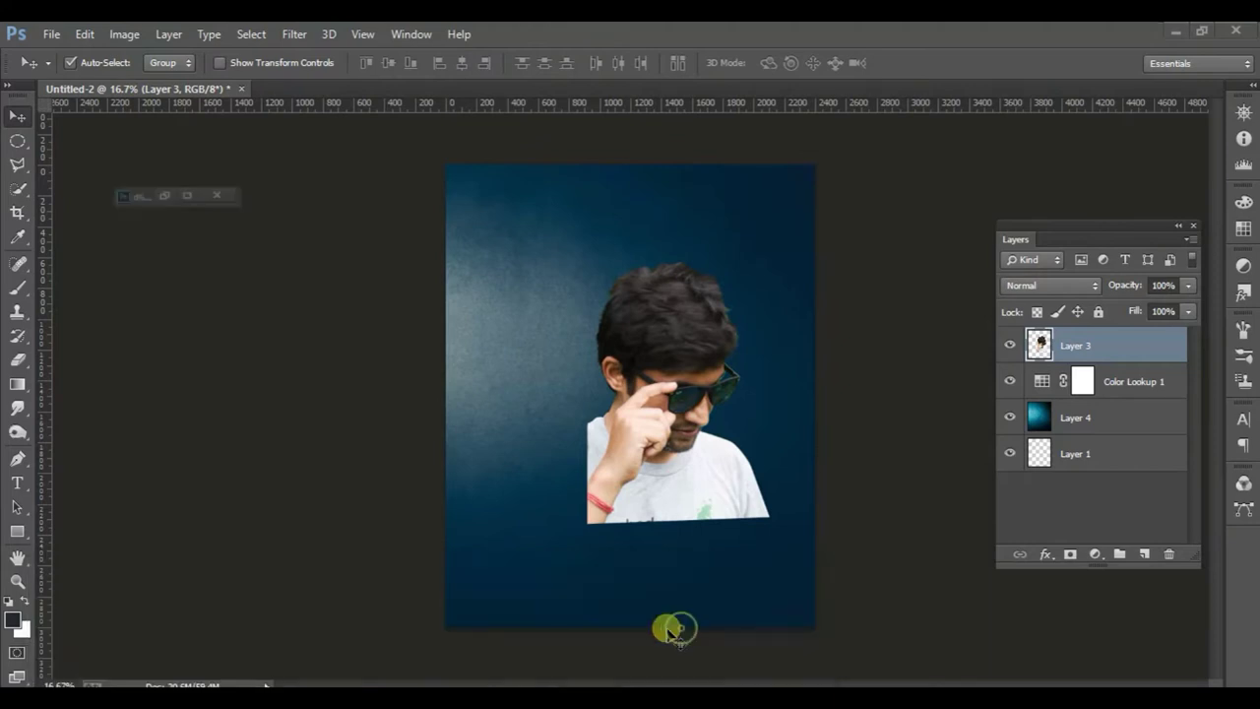
{"action": "left_click_drag", "start_coordinate": [669, 98], "coordinate": [469, 150]}
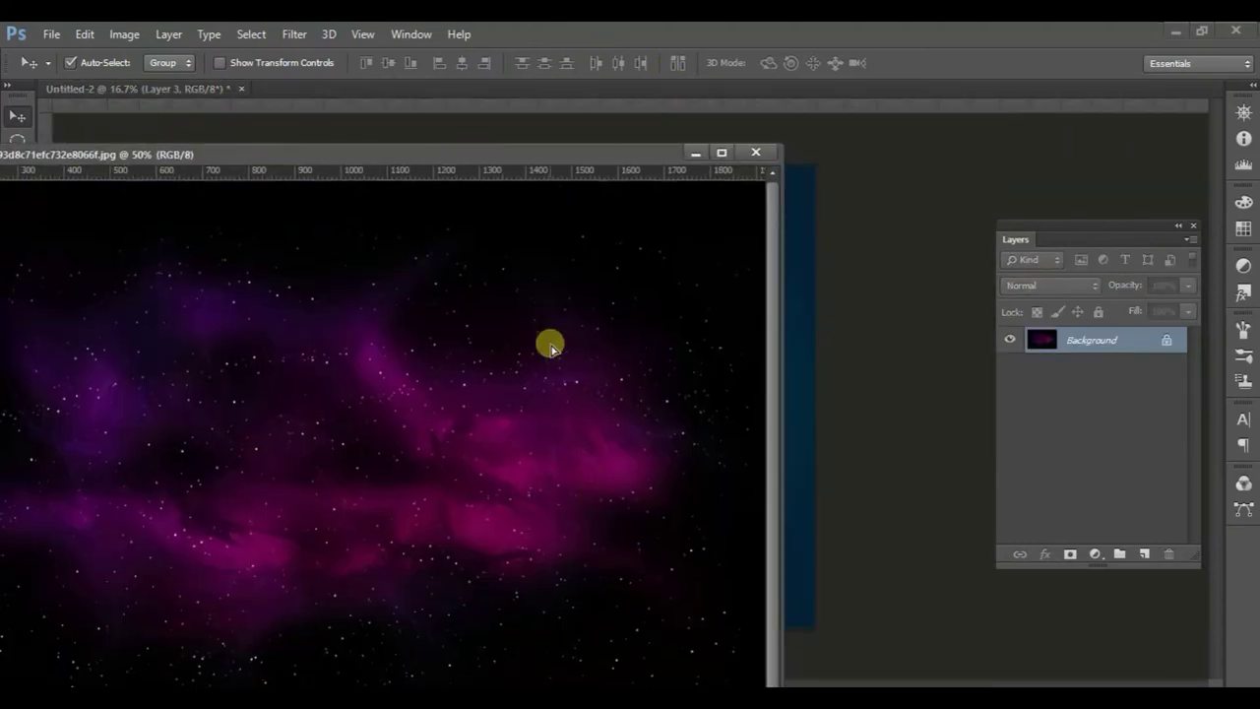
{"action": "left_click_drag", "start_coordinate": [800, 313], "coordinate": [801, 314]}
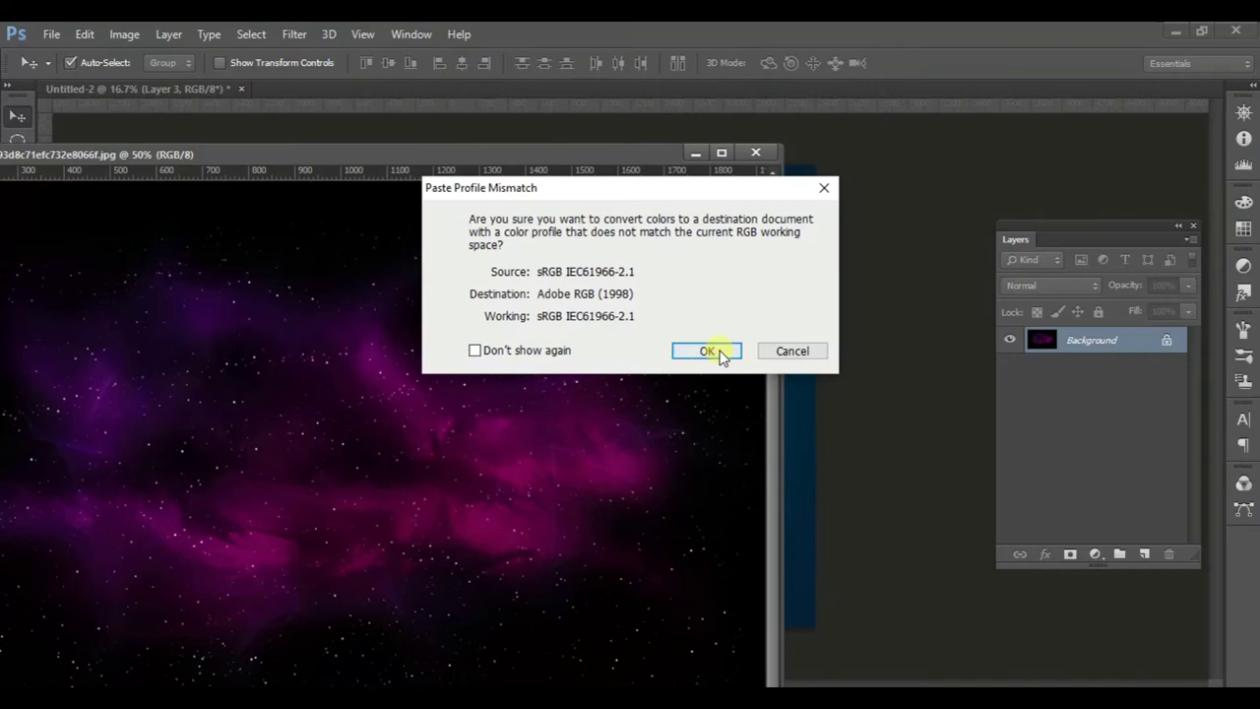
{"action": "left_click", "coordinate": [709, 350]}
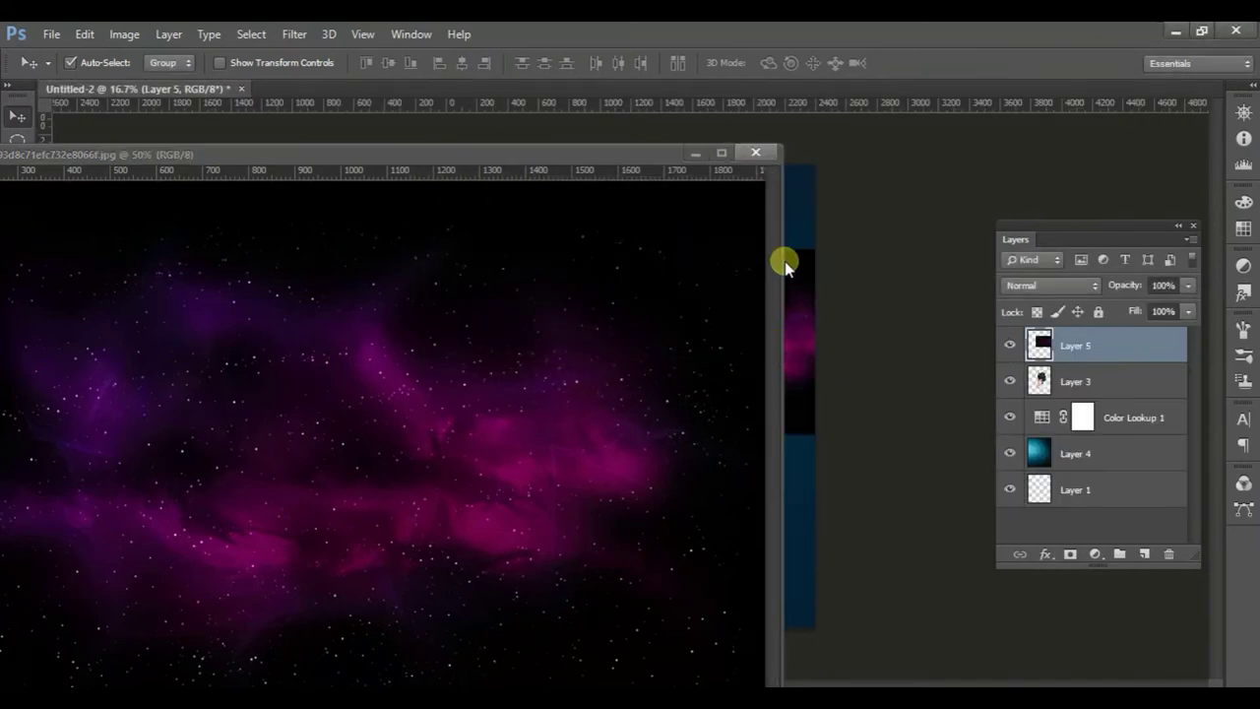
{"action": "left_click", "coordinate": [764, 151]}
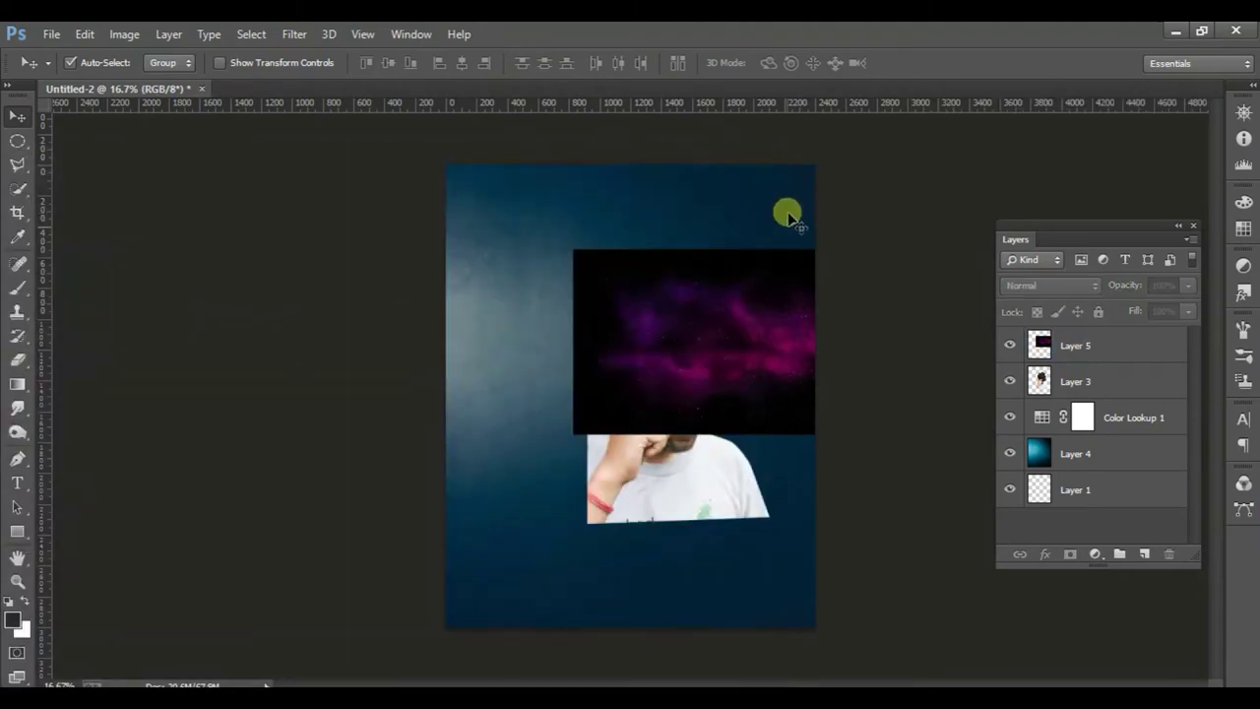
- Enlarge the galaxy layer about 213%, rotate it -45° to fill the canvas, and put Layer 3 above it
{"action": "left_click_drag", "start_coordinate": [695, 301], "coordinate": [563, 230]}
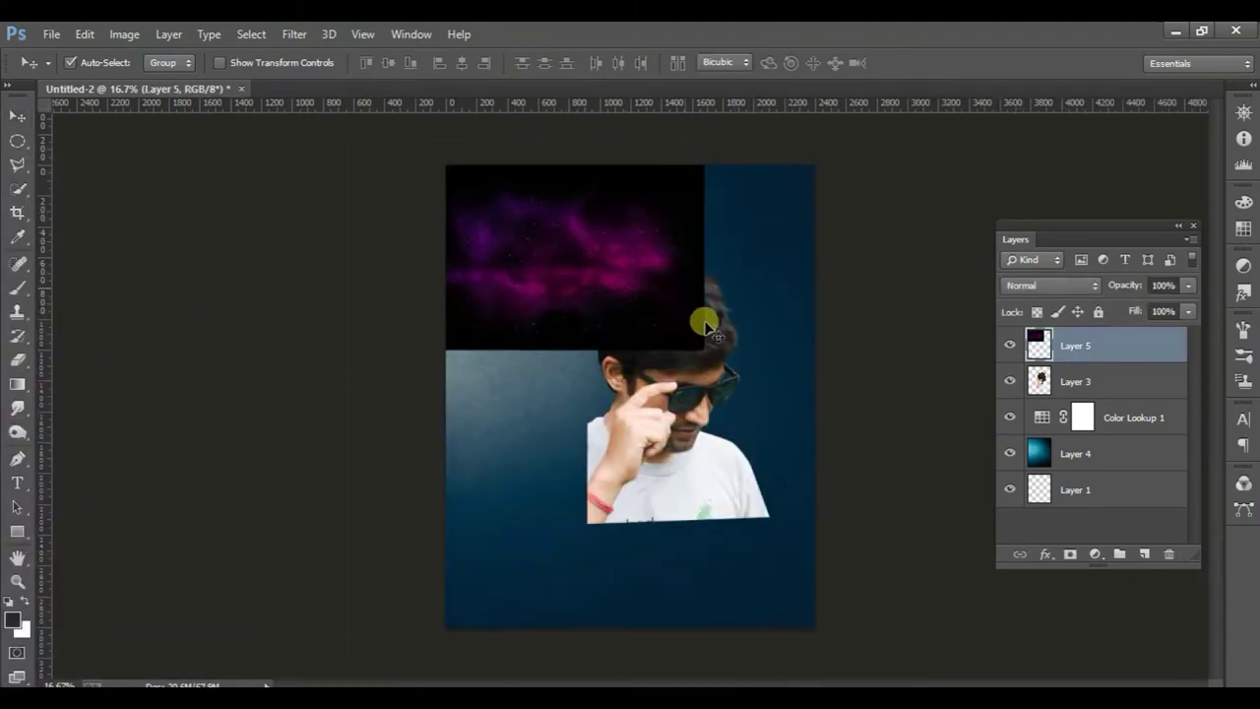
{"action": "key", "text": "ctrl+t"}
{"action": "mouse_move", "coordinate": [703, 349]}
{"action": "left_mouse_down"}
{"action": "mouse_move", "coordinate": [1028, 583]}
{"action": "mouse_move", "coordinate": [997, 557]}
{"action": "left_mouse_up"}
{"action": "mouse_move", "coordinate": [749, 591]}
{"action": "left_mouse_down"}
{"action": "mouse_move", "coordinate": [904, 374]}
{"action": "mouse_move", "coordinate": [892, 461]}
{"action": "mouse_move", "coordinate": [956, 571]}
{"action": "left_mouse_up"}
{"action": "mouse_move", "coordinate": [749, 425]}
{"action": "left_mouse_down"}
{"action": "mouse_move", "coordinate": [679, 471]}
{"action": "mouse_move", "coordinate": [656, 469]}
{"action": "left_mouse_up"}
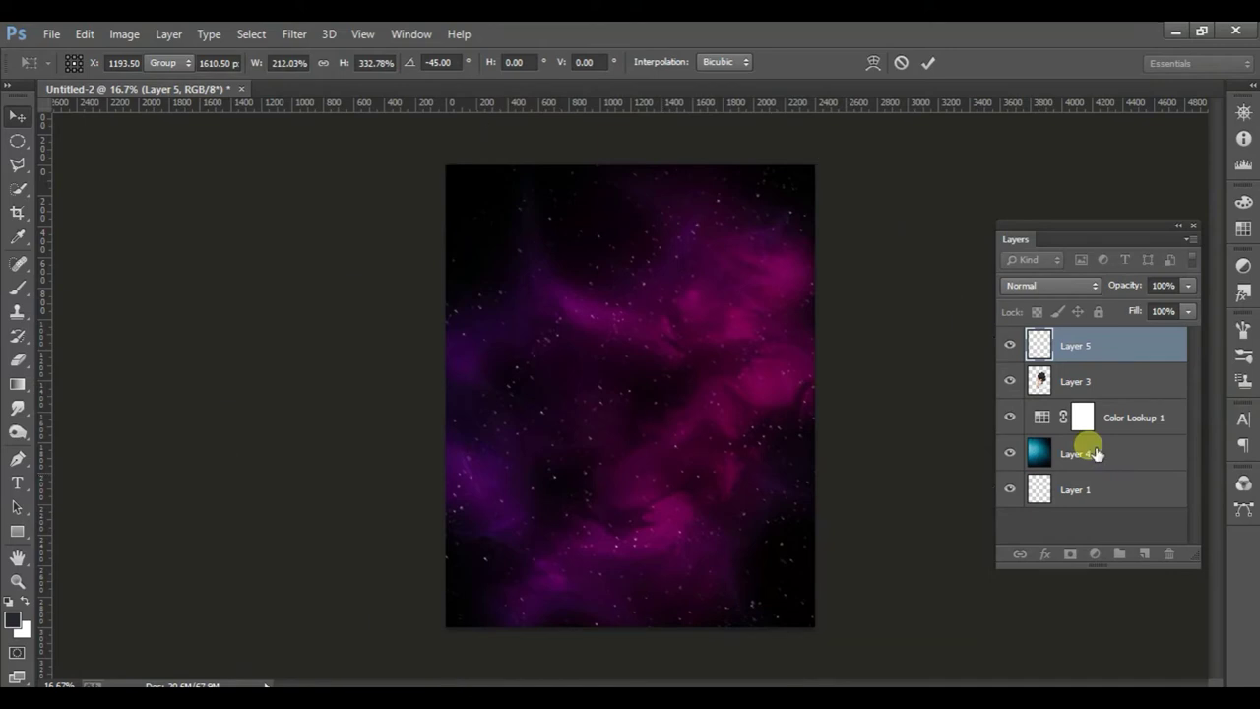
{"action": "left_click_drag", "start_coordinate": [1126, 384], "coordinate": [1135, 405]}
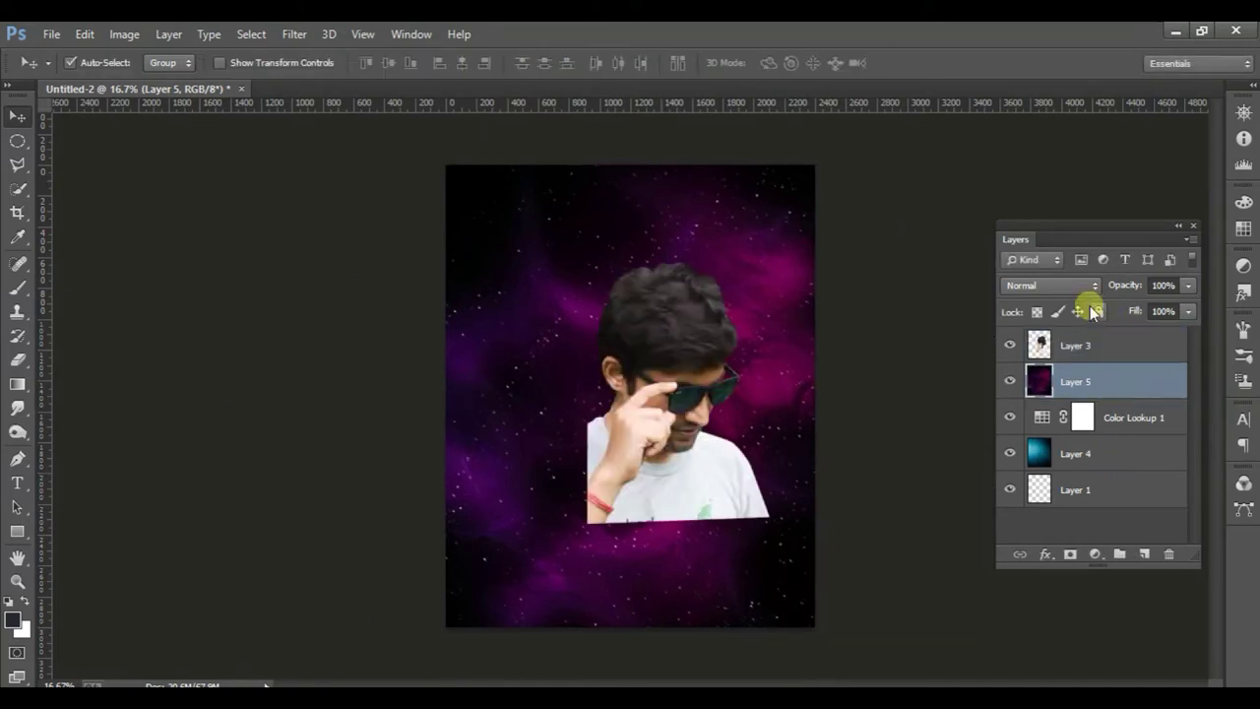
- Try Soft Light and Hard Light blend modes on galaxy Layer 5, then select Layer 3
{"action": "left_click", "coordinate": [1071, 287]}
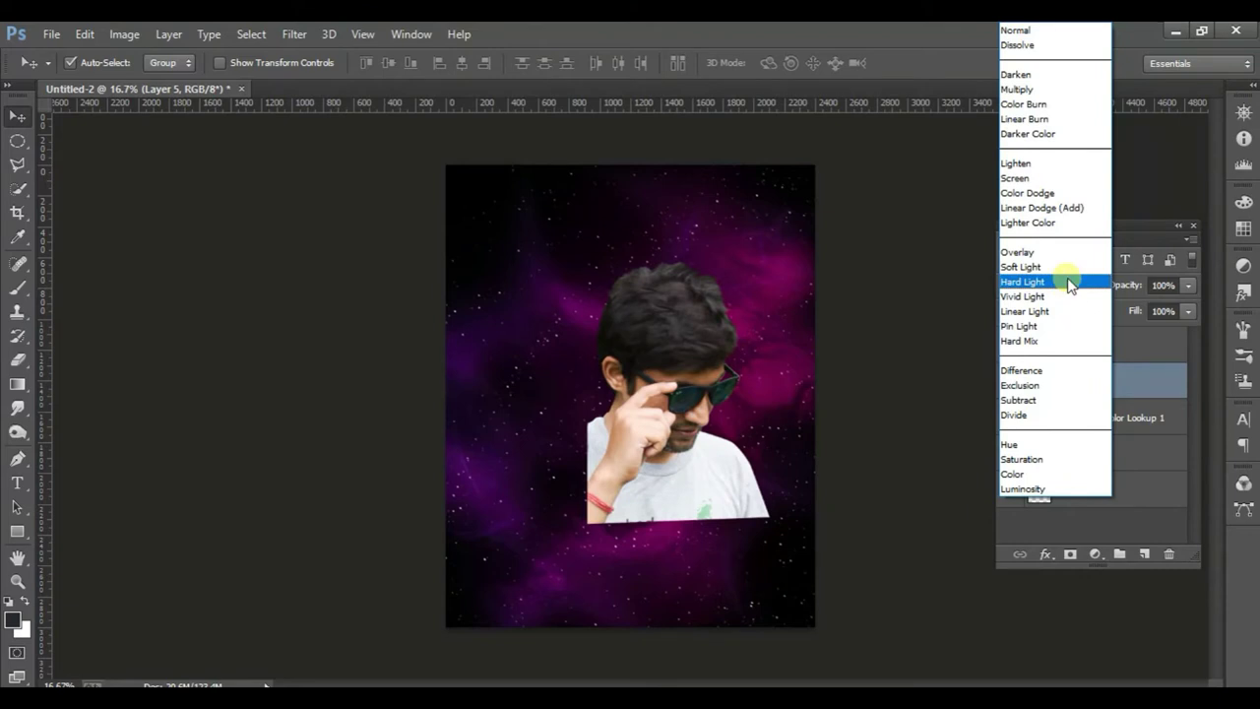
{"action": "left_click", "coordinate": [1071, 267]}
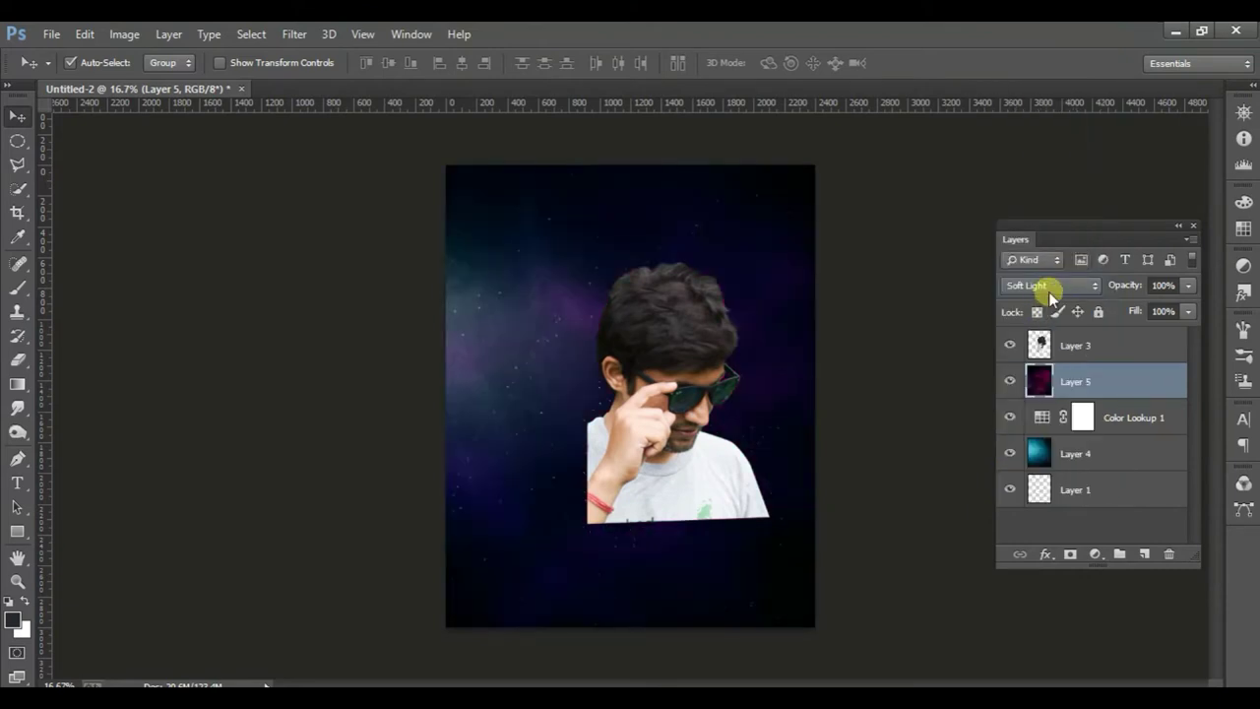
{"action": "left_click", "coordinate": [1059, 284]}
{"action": "left_click", "coordinate": [1059, 285]}
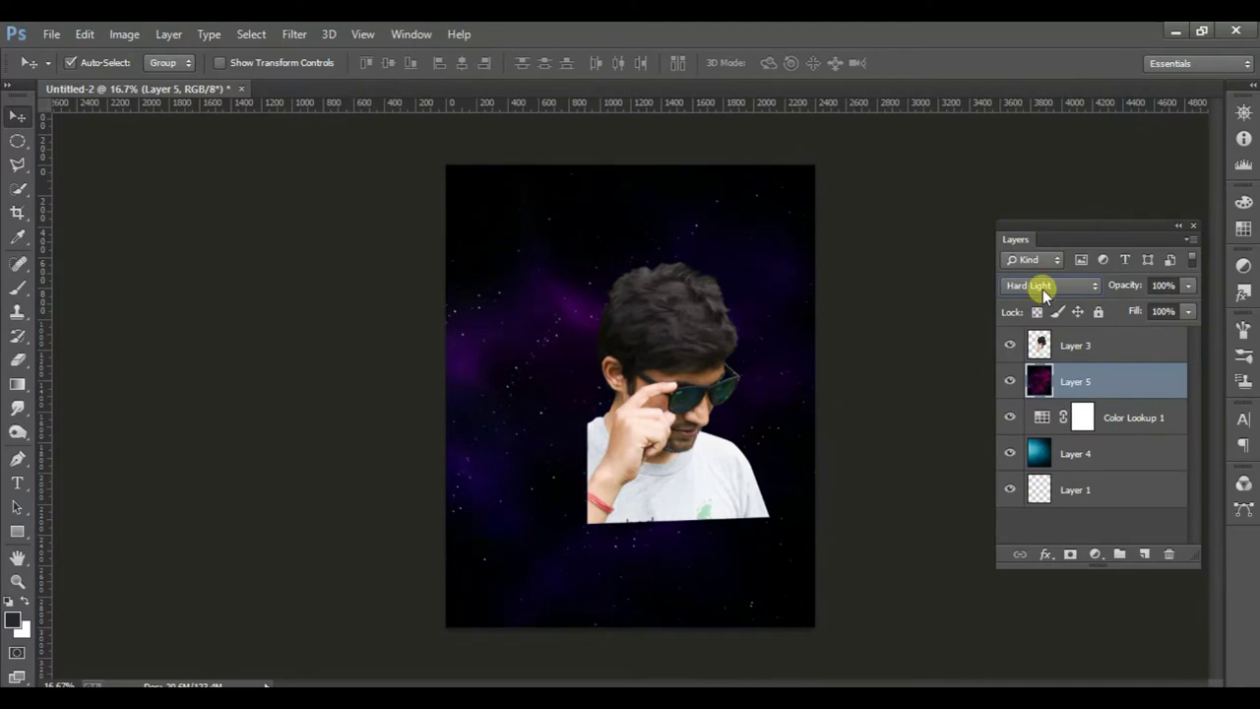
{"action": "scroll", "coordinate": [1043, 289], "scroll_direction": "down", "scroll_amount": 2}
{"action": "scroll", "coordinate": [1047, 307], "scroll_direction": "up", "scroll_amount": 2}
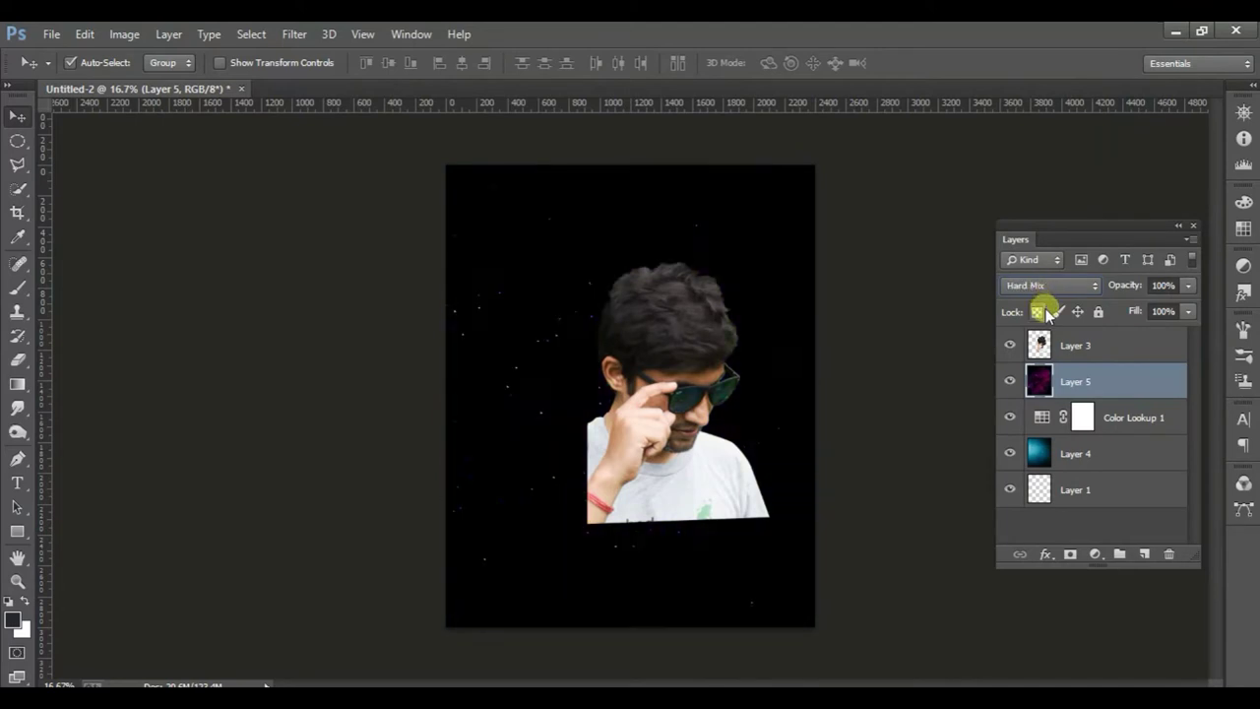
{"action": "scroll", "coordinate": [1046, 308], "scroll_direction": "up", "scroll_amount": 1}
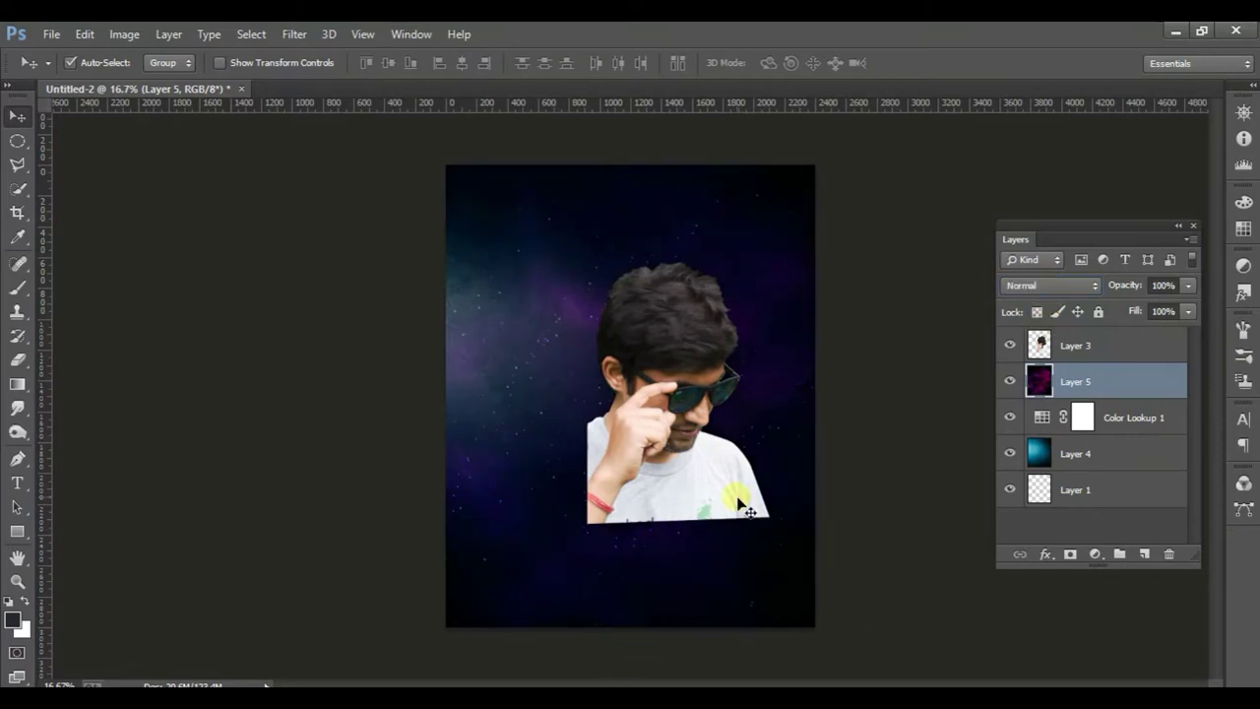
{"action": "left_click", "coordinate": [677, 513]}
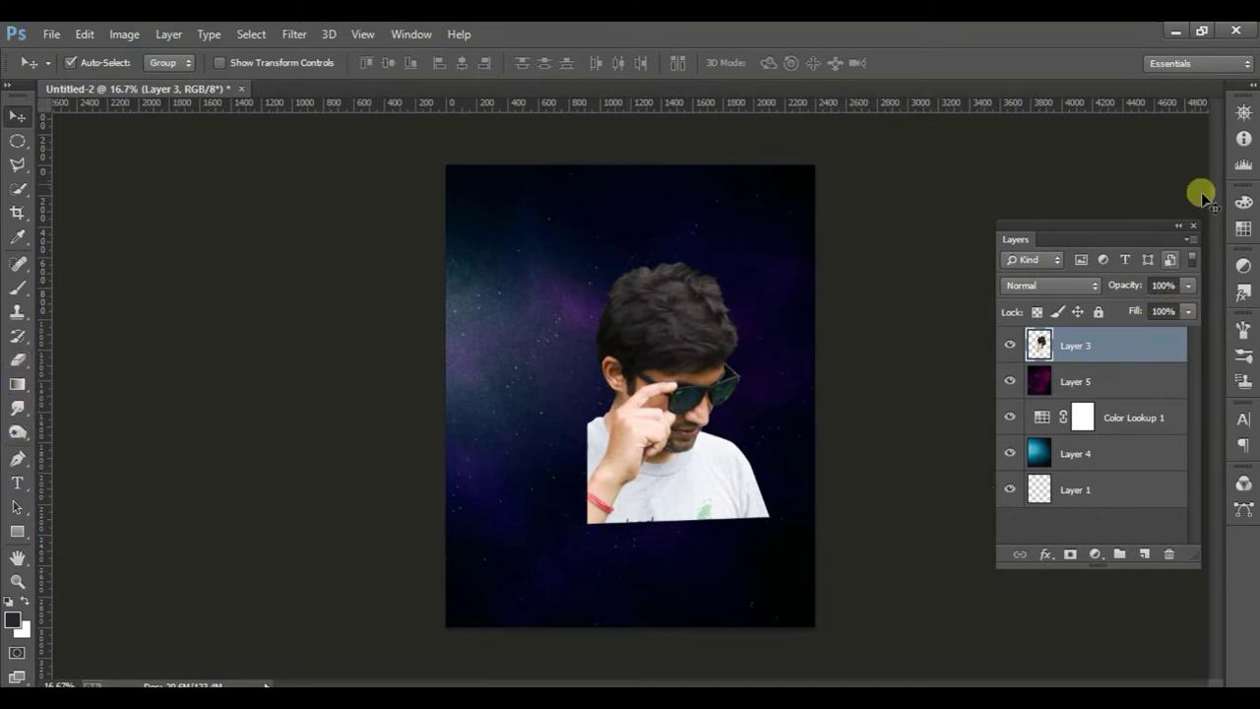
- Copy the city skyline photo into Untitled-2, close its document, then duplicate it and hide the copy
{"action": "left_click", "coordinate": [585, 639]}
{"action": "left_click_drag", "start_coordinate": [607, 116], "coordinate": [273, 188]}
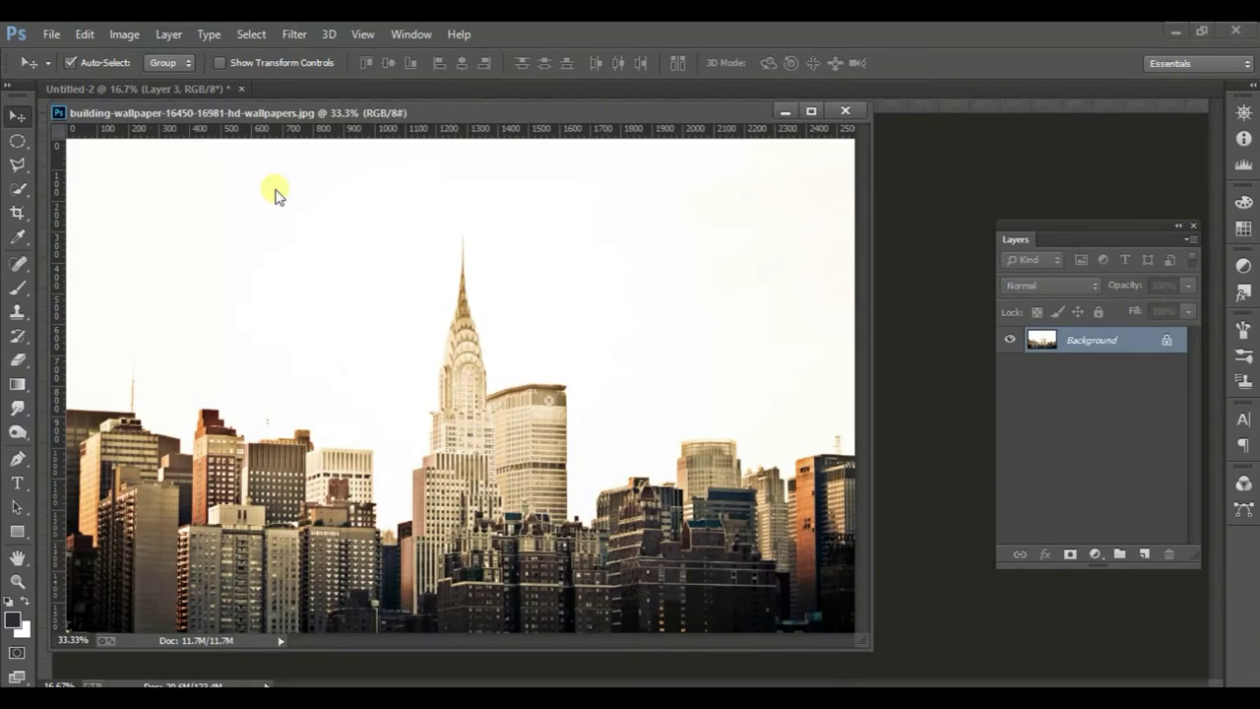
{"action": "left_click_drag", "start_coordinate": [210, 535], "coordinate": [630, 377]}
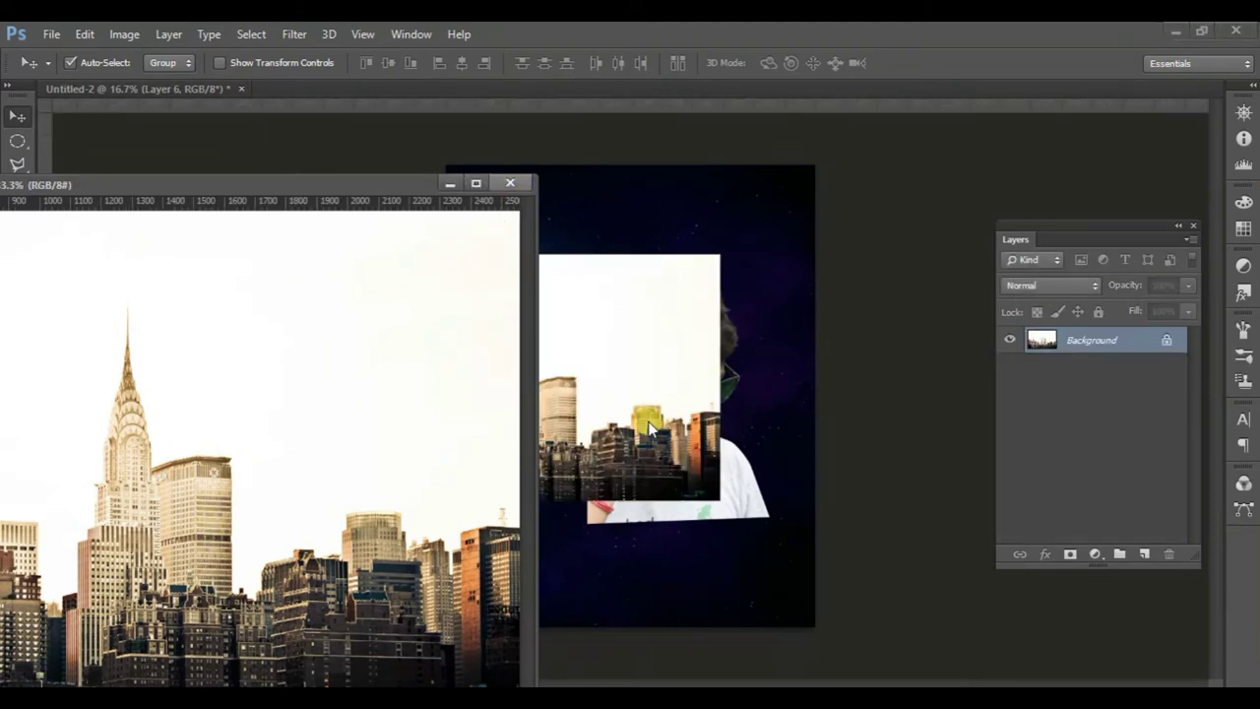
{"action": "left_click", "coordinate": [512, 183]}
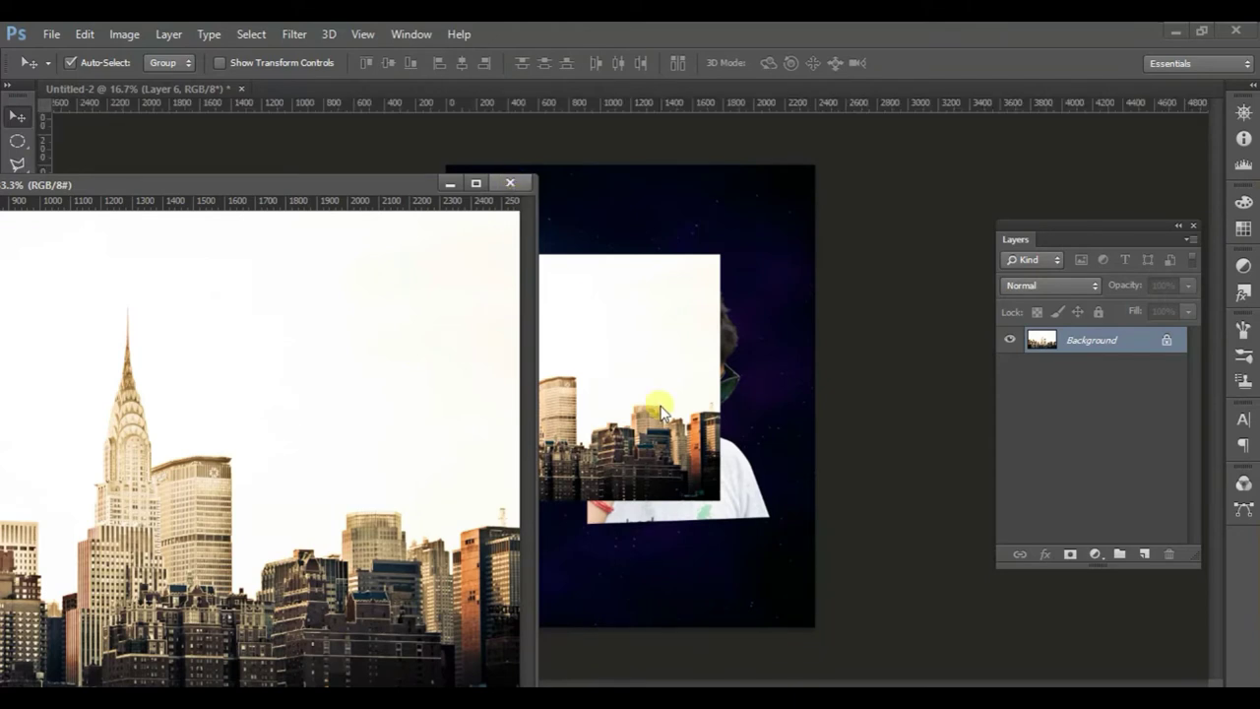
{"action": "mouse_move", "coordinate": [650, 394]}
{"action": "left_mouse_down"}
{"action": "mouse_move", "coordinate": [697, 504]}
{"action": "mouse_move", "coordinate": [750, 508]}
{"action": "left_mouse_up"}
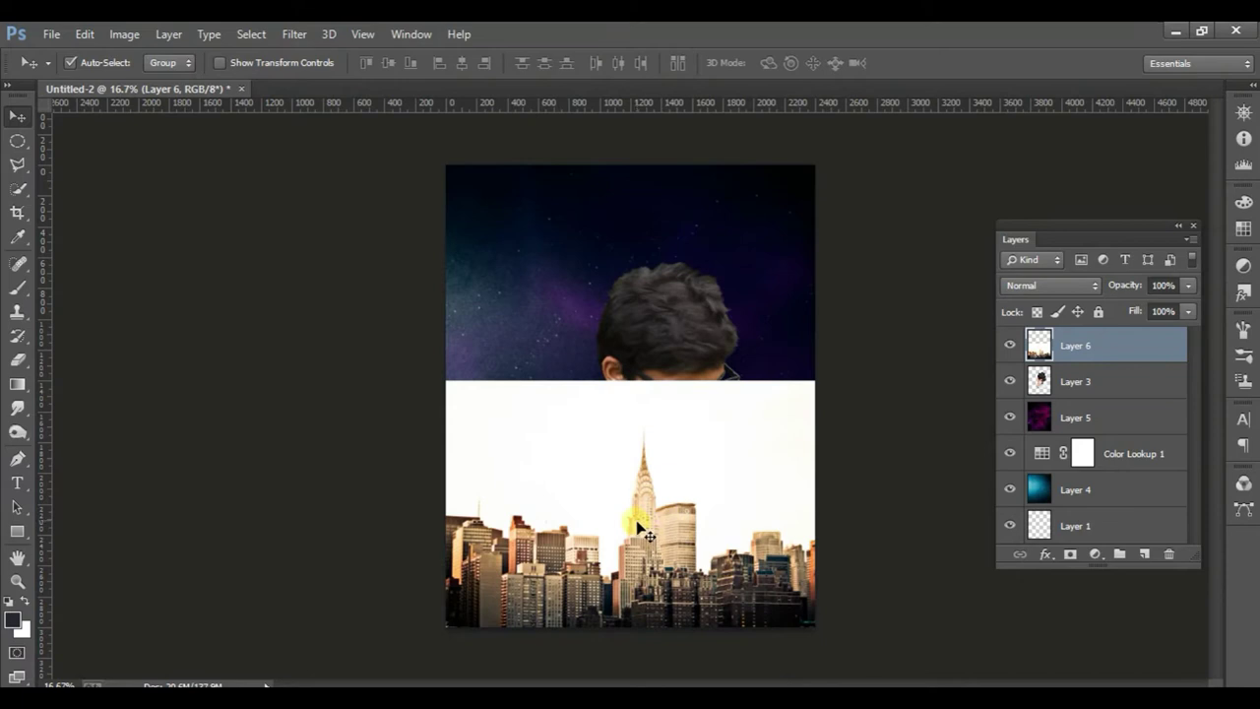
{"action": "left_click_drag", "start_coordinate": [692, 514], "coordinate": [704, 251]}
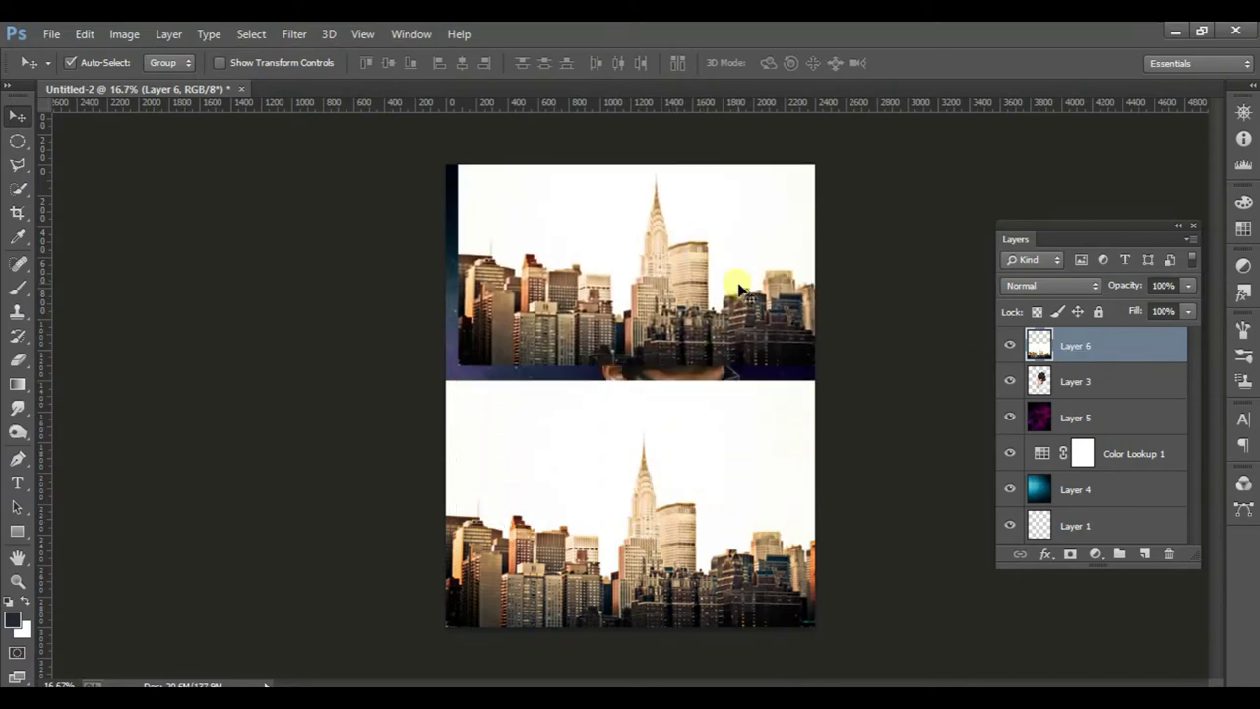
{"action": "left_click", "coordinate": [1009, 345]}
{"action": "left_click_drag", "start_coordinate": [597, 601], "coordinate": [643, 542]}
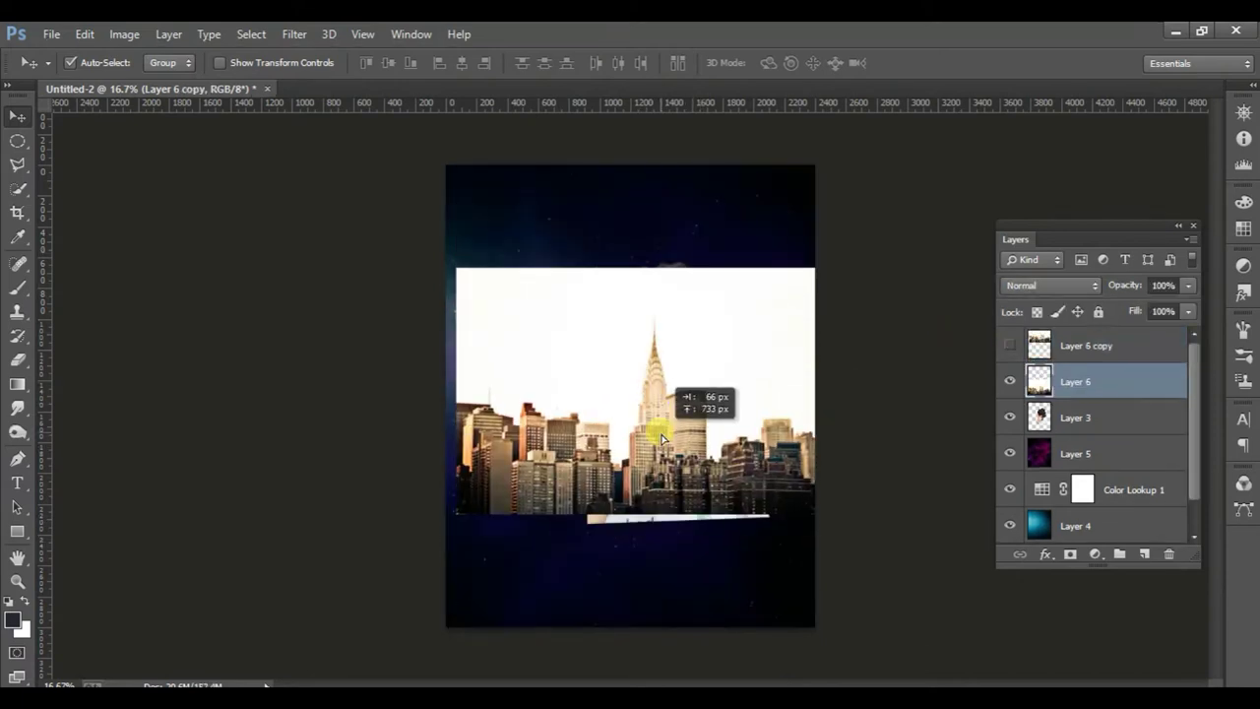
- Delete the skyline's white sky with the Magic Wand and move it up over the man's shirt
{"action": "left_click", "coordinate": [17, 189]}
{"action": "left_click", "coordinate": [69, 204]}
{"action": "left_click", "coordinate": [562, 453]}
{"action": "key", "text": "Delete"}
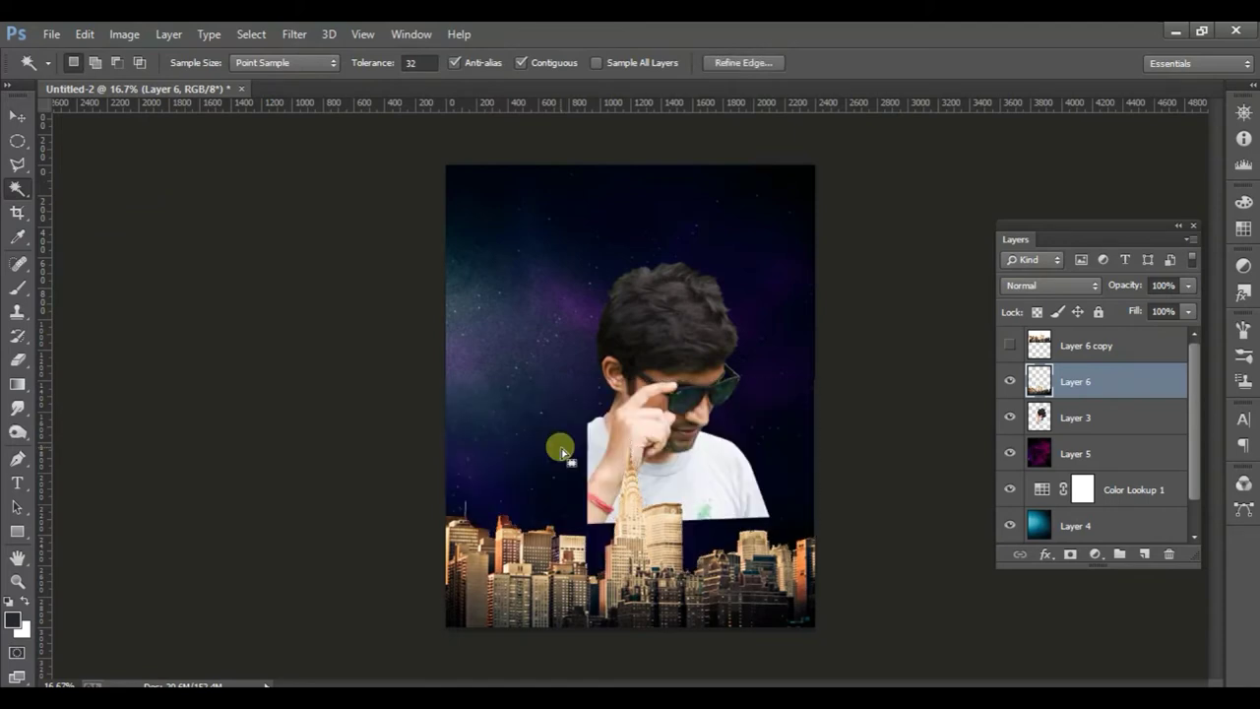
{"action": "key", "text": "ctrl+d"}
{"action": "left_click", "coordinate": [17, 116]}
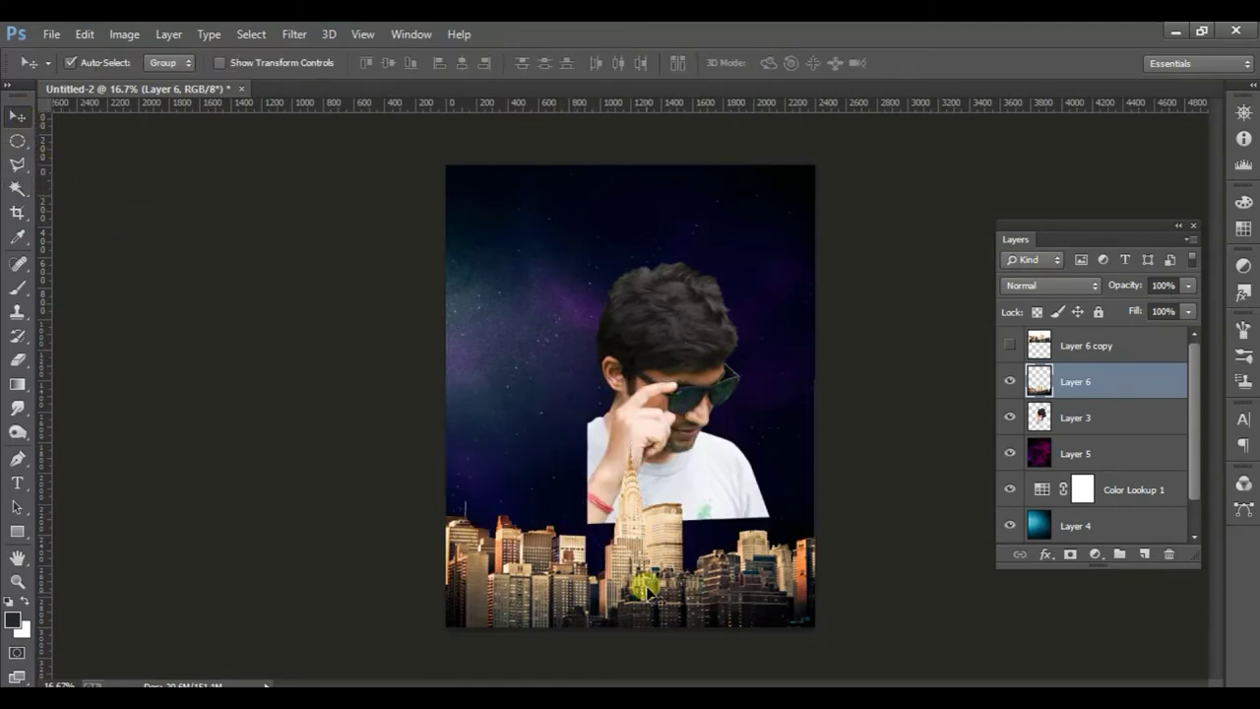
{"action": "left_click_drag", "start_coordinate": [650, 591], "coordinate": [643, 488]}
- Rotate the skyline, shrink it to about 92% and position it along the man's head
{"action": "key", "text": "ctrl+t"}
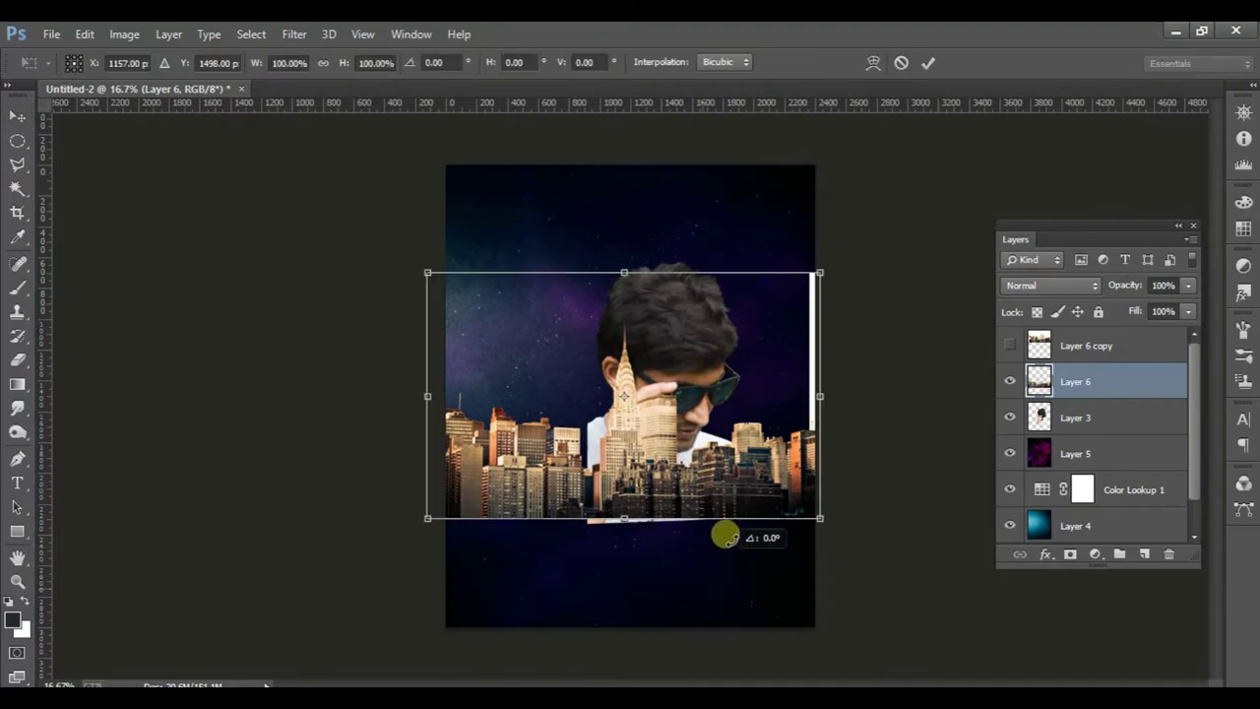
{"action": "left_click_drag", "start_coordinate": [726, 532], "coordinate": [728, 425]}
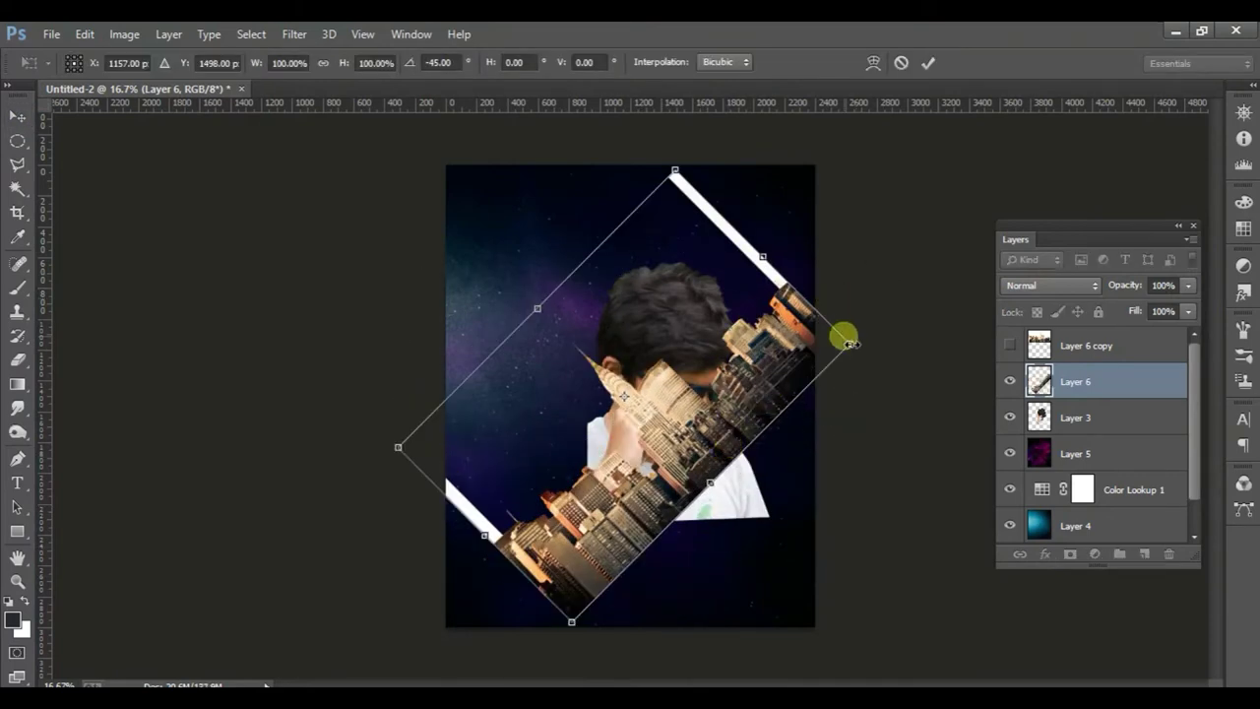
{"action": "left_click_drag", "start_coordinate": [847, 342], "coordinate": [832, 348]}
{"action": "left_click_drag", "start_coordinate": [741, 404], "coordinate": [701, 335]}
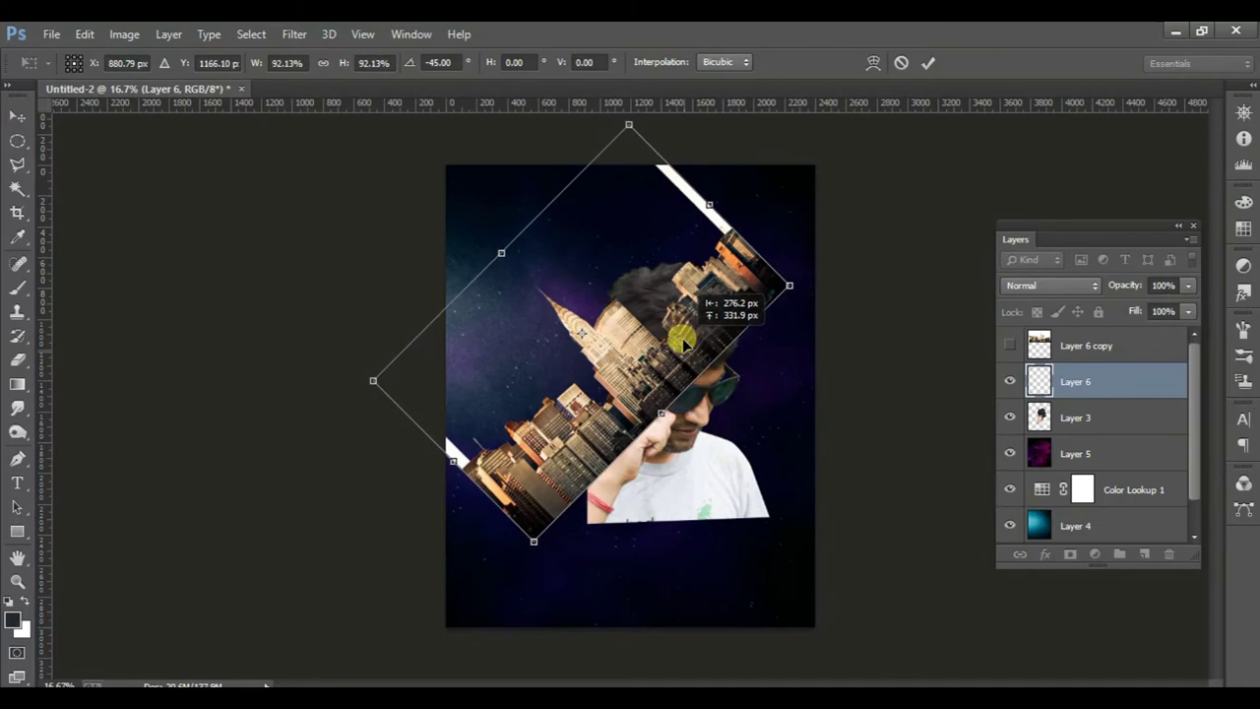
{"action": "left_click_drag", "start_coordinate": [756, 411], "coordinate": [779, 385]}
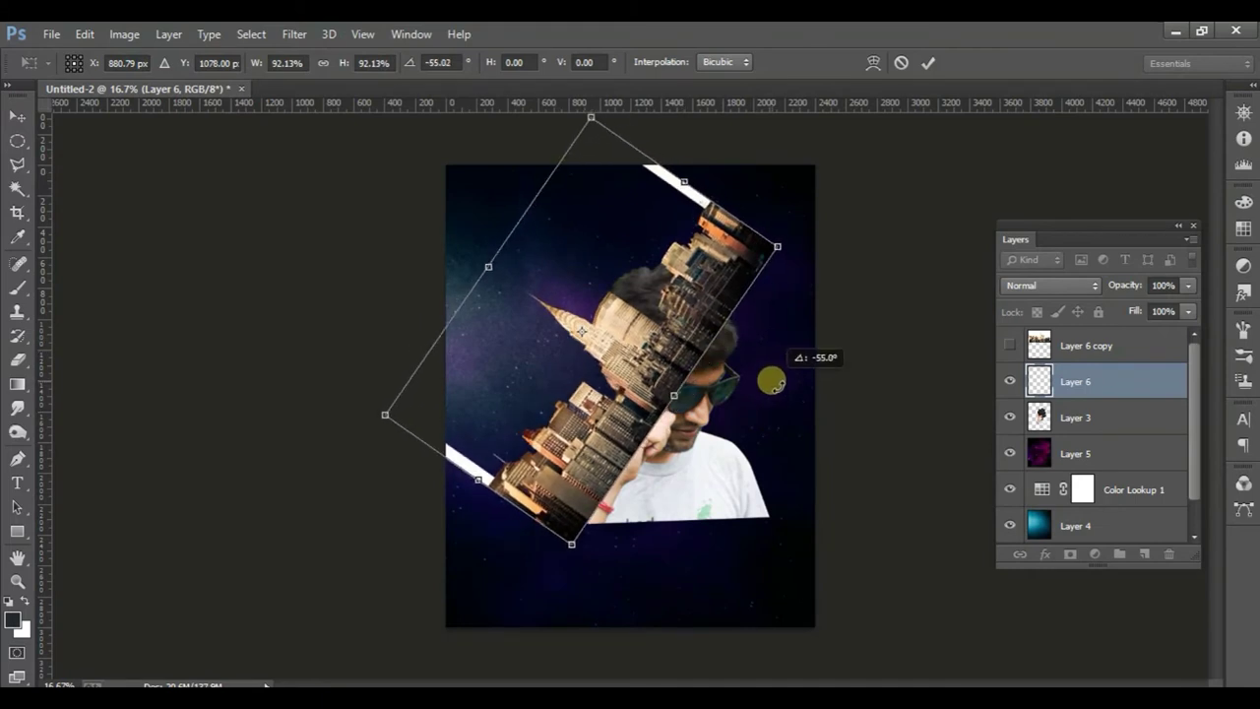
{"action": "left_click_drag", "start_coordinate": [645, 397], "coordinate": [627, 390]}
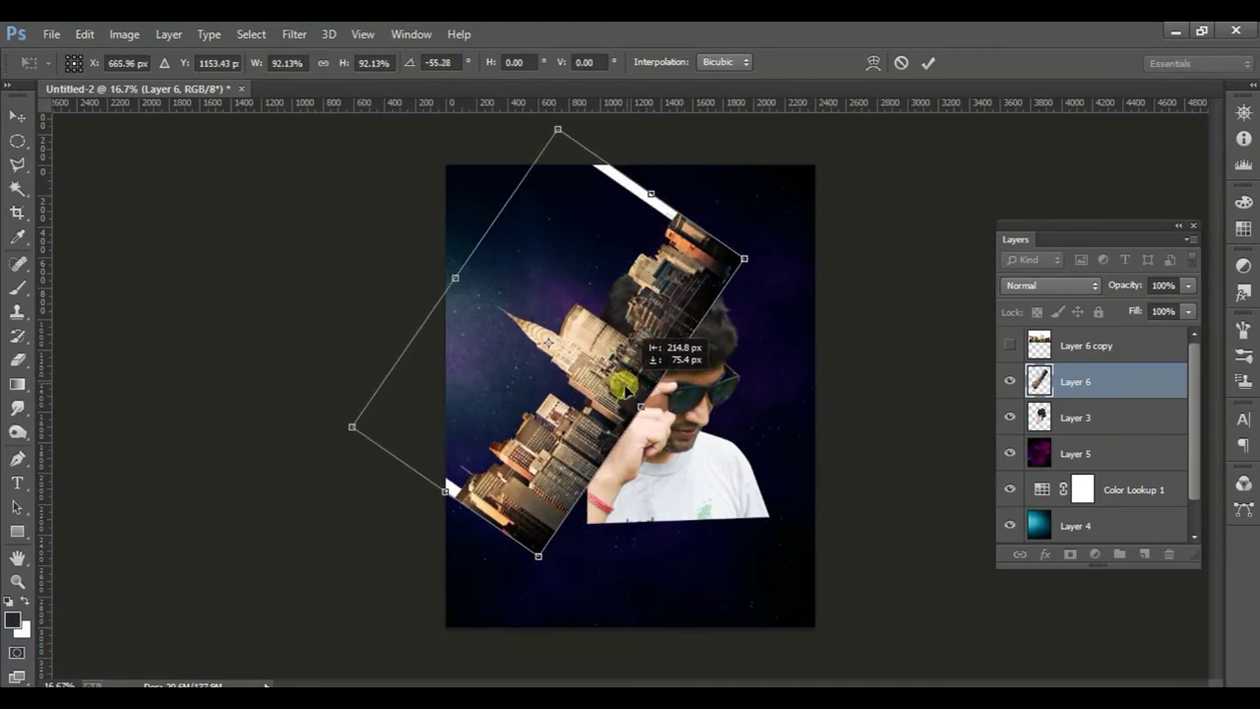
{"action": "left_click", "coordinate": [601, 429]}
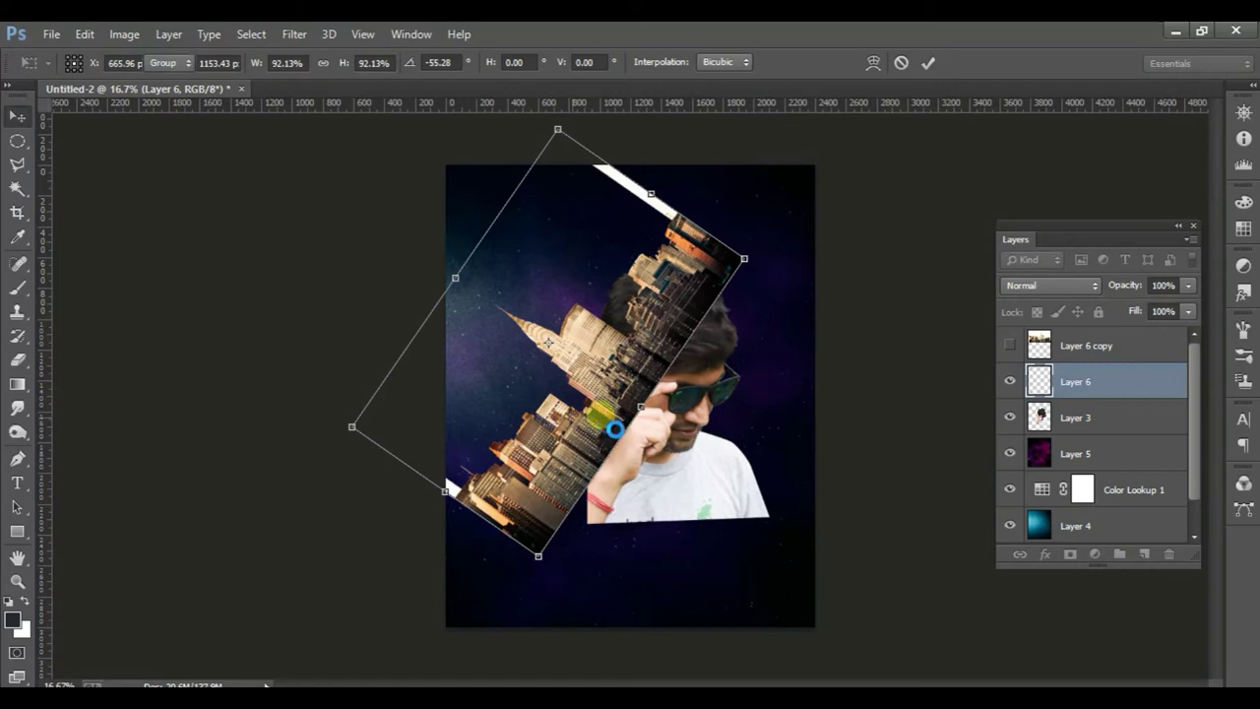
{"action": "key", "text": "Return"}
- Reposition the skyline and the man, and delete the leftover white strips around the skyline
{"action": "left_click_drag", "start_coordinate": [622, 392], "coordinate": [610, 406]}
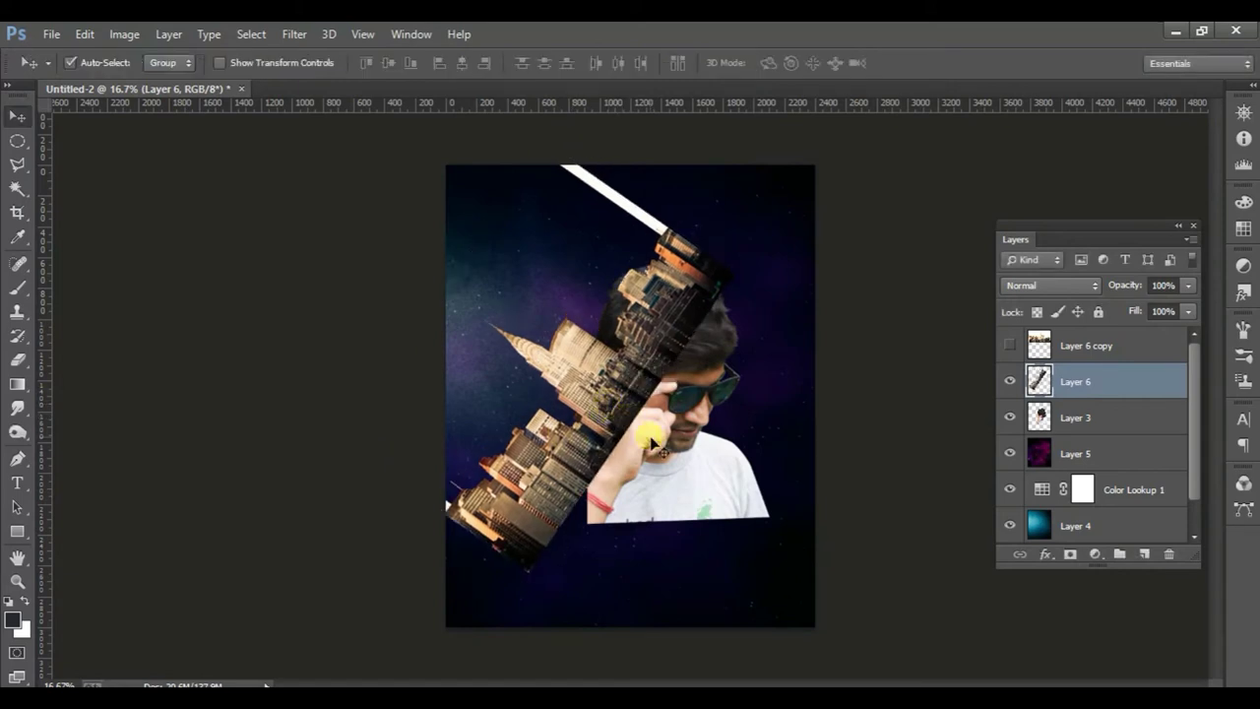
{"action": "left_click_drag", "start_coordinate": [654, 445], "coordinate": [662, 463]}
{"action": "left_click_drag", "start_coordinate": [643, 421], "coordinate": [658, 470]}
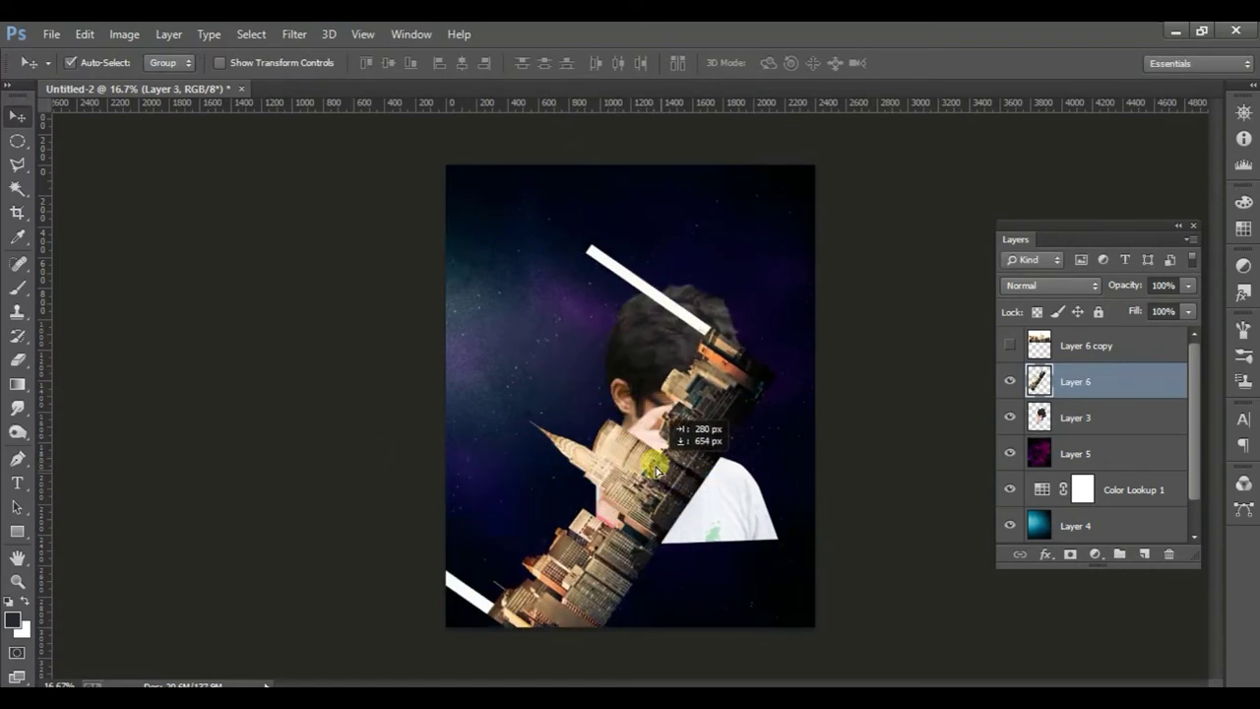
{"action": "left_click", "coordinate": [18, 188]}
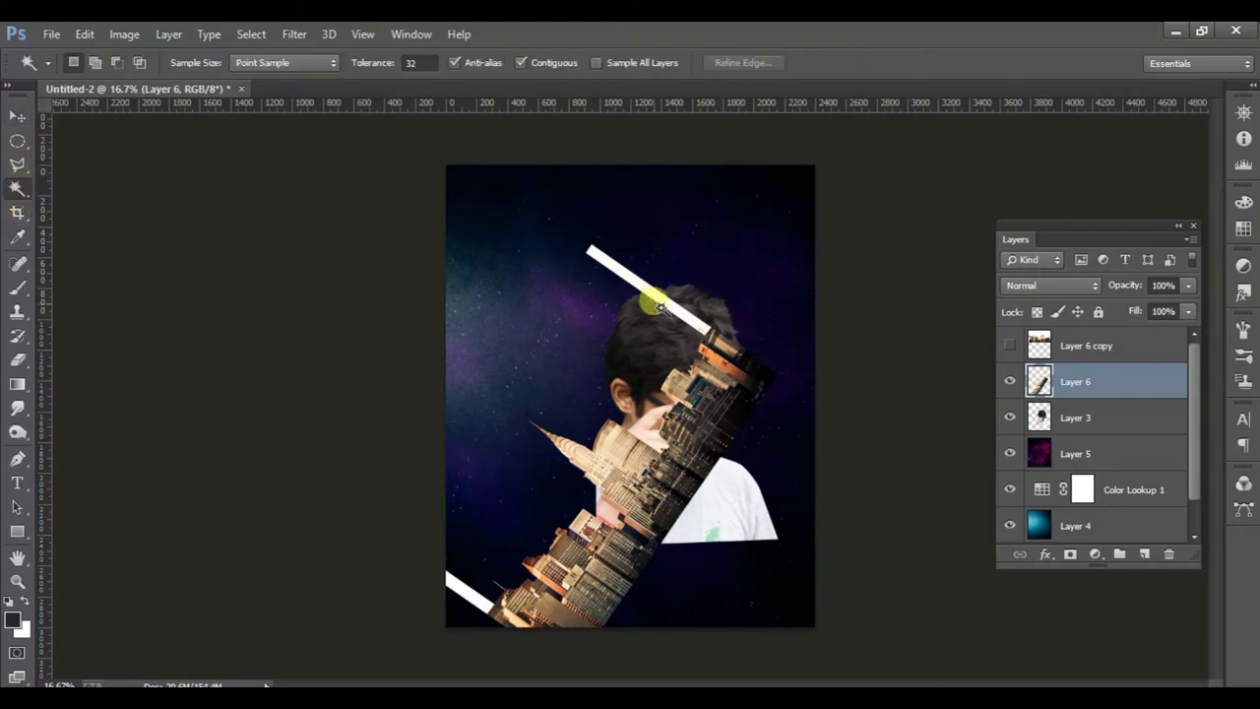
{"action": "key", "text": "Delete"}
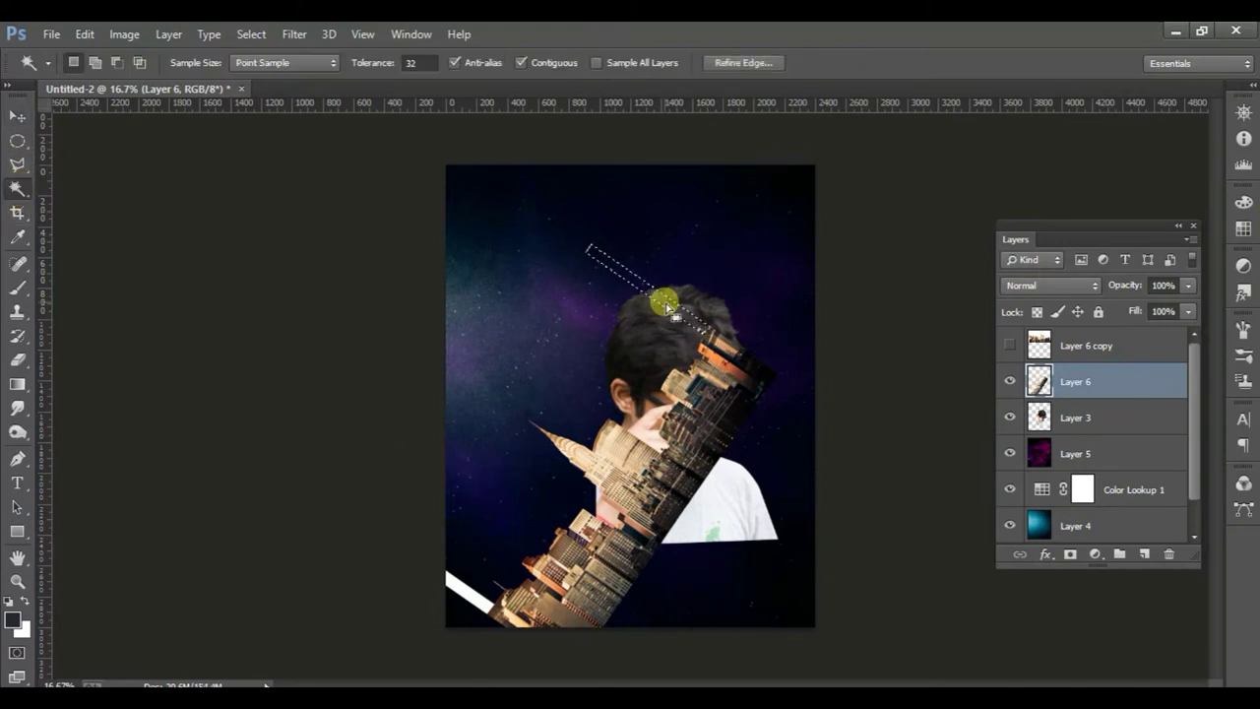
{"action": "left_click", "coordinate": [498, 602]}
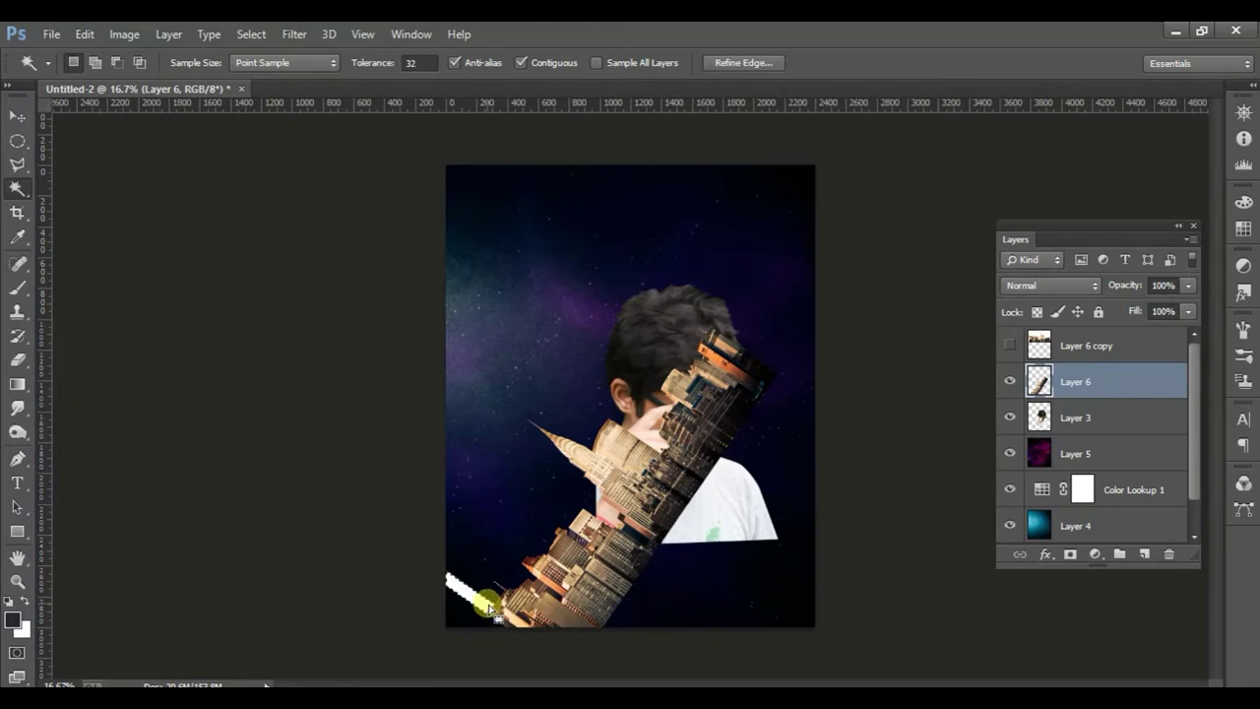
{"action": "left_click", "coordinate": [19, 117]}
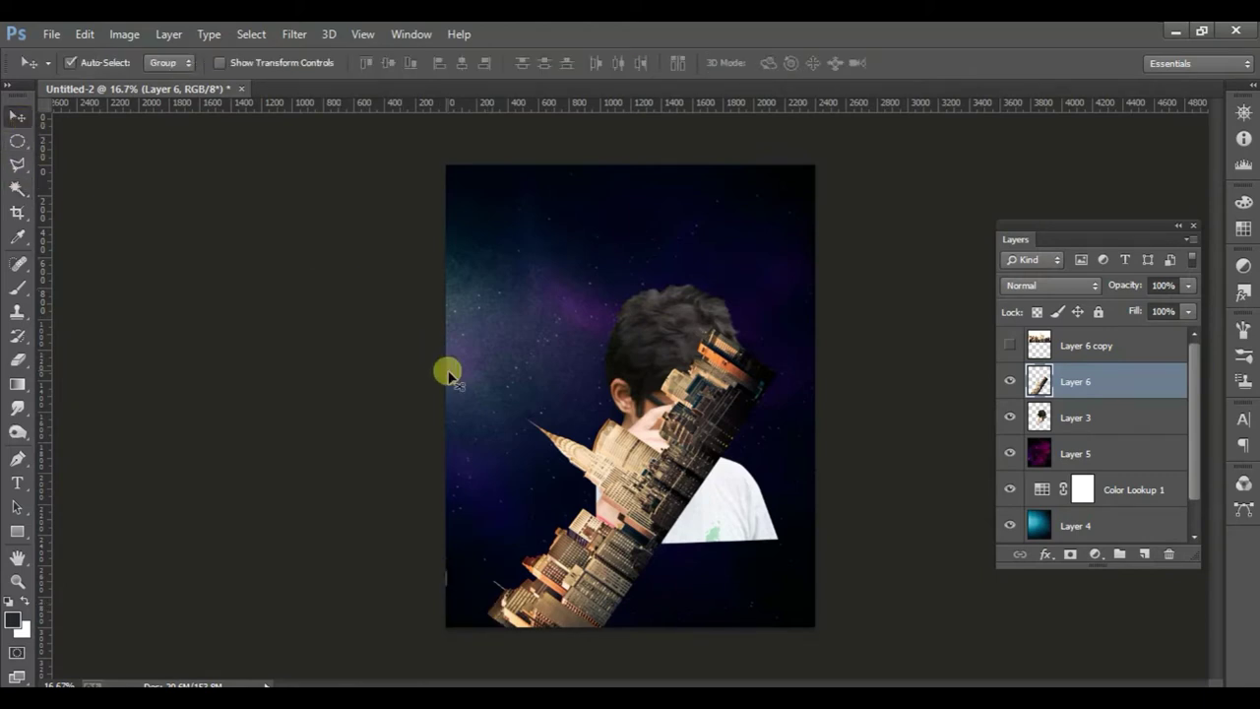
- Move the city strip up beside the head and scale it down to about 63%
{"action": "left_click_drag", "start_coordinate": [543, 433], "coordinate": [630, 278]}
{"action": "left_click", "coordinate": [28, 187]}
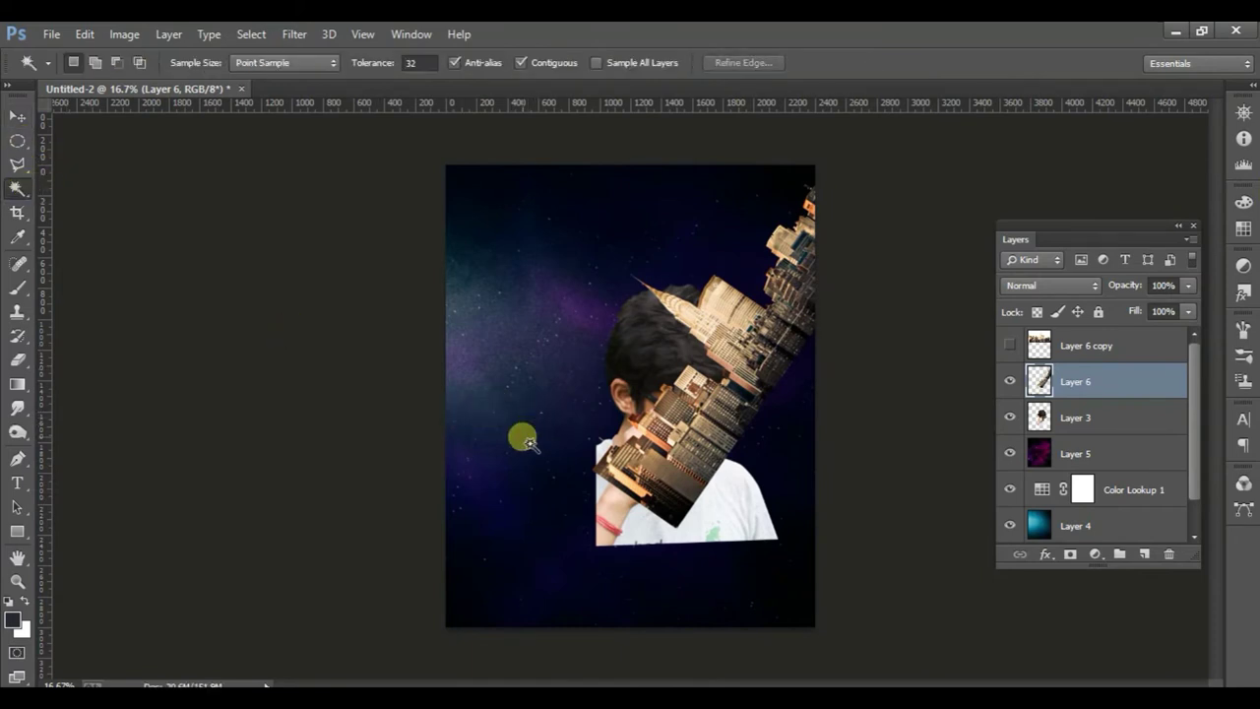
{"action": "key", "text": "v"}
{"action": "mouse_move", "coordinate": [718, 393]}
{"action": "left_mouse_down"}
{"action": "mouse_move", "coordinate": [566, 446]}
{"action": "mouse_move", "coordinate": [669, 443]}
{"action": "mouse_move", "coordinate": [778, 401]}
{"action": "mouse_move", "coordinate": [779, 380]}
{"action": "left_mouse_up"}
{"action": "key", "text": "ctrl+t"}
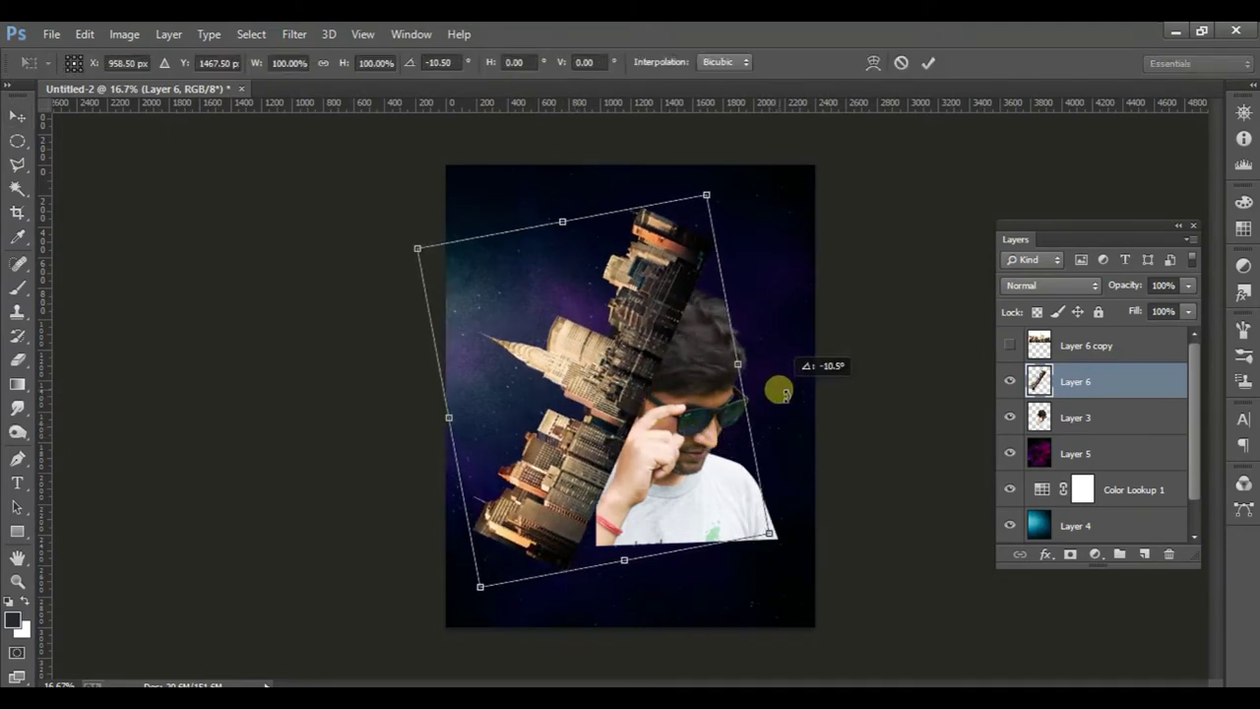
{"action": "left_click_drag", "start_coordinate": [611, 410], "coordinate": [600, 427]}
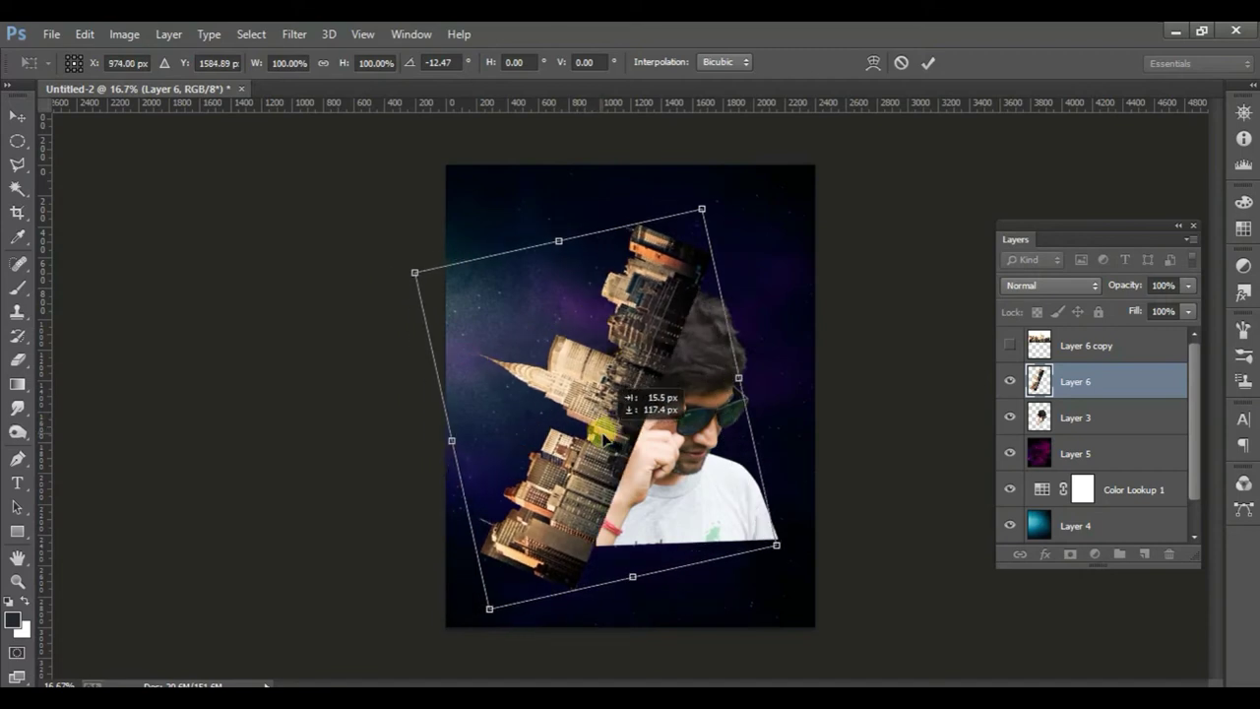
{"action": "left_click_drag", "start_coordinate": [601, 428], "coordinate": [599, 429]}
{"action": "left_click_drag", "start_coordinate": [508, 622], "coordinate": [574, 461]}
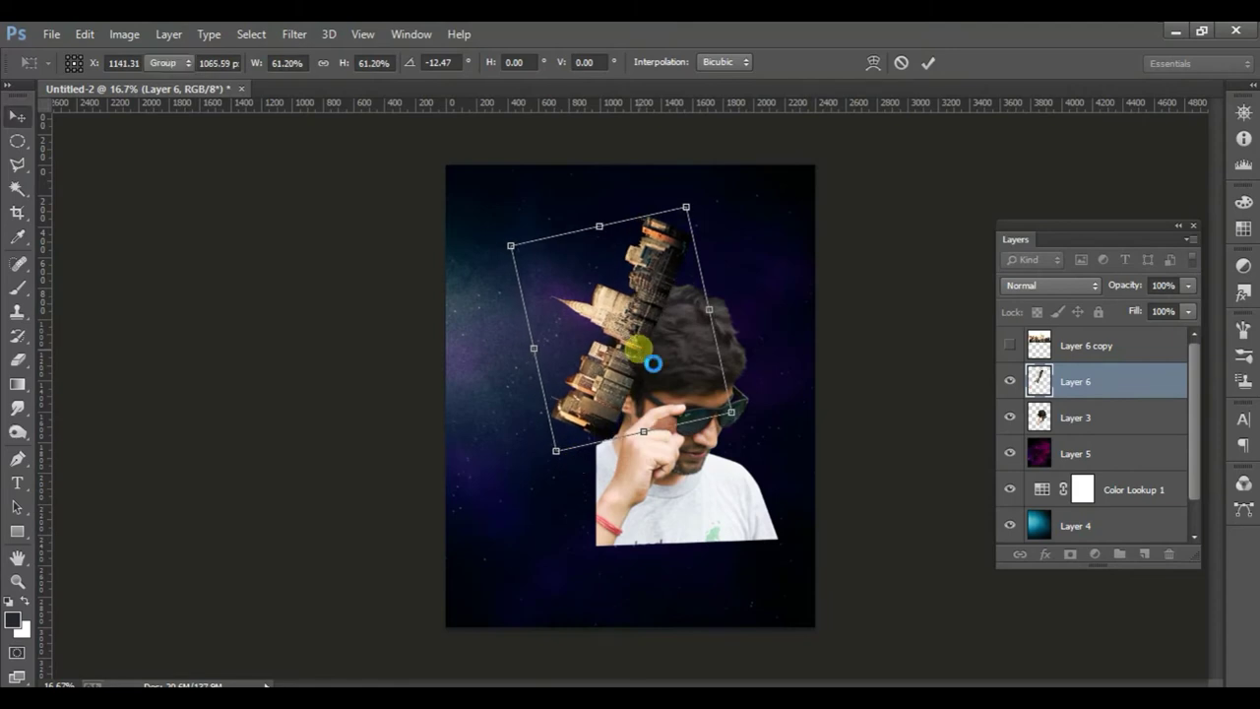
{"action": "key", "text": "Return"}
{"action": "key", "text": "ctrl+plus"}
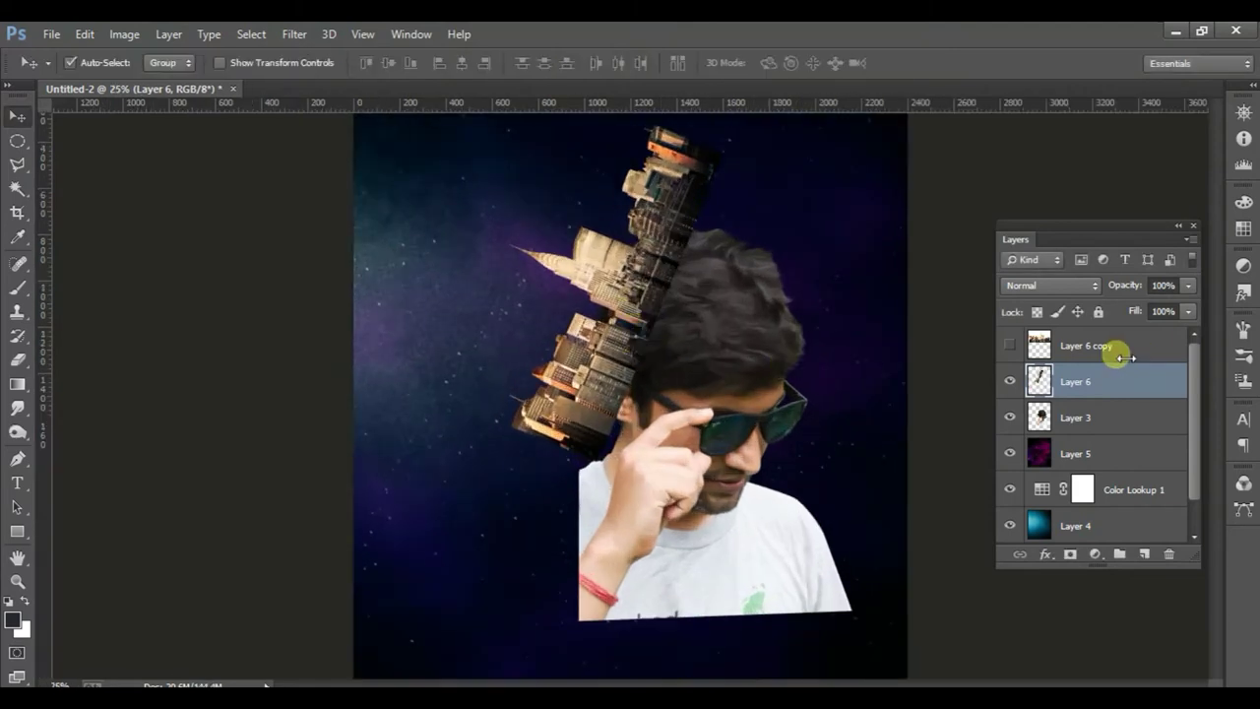
- Place a duplicate of the skyline below the original and merge the two layers into one
{"action": "mouse_move", "coordinate": [664, 278]}
{"action": "left_mouse_down"}
{"action": "mouse_move", "coordinate": [564, 458]}
{"action": "mouse_move", "coordinate": [558, 518]}
{"action": "left_mouse_up"}
{"action": "key", "text": "ctrl+plus"}
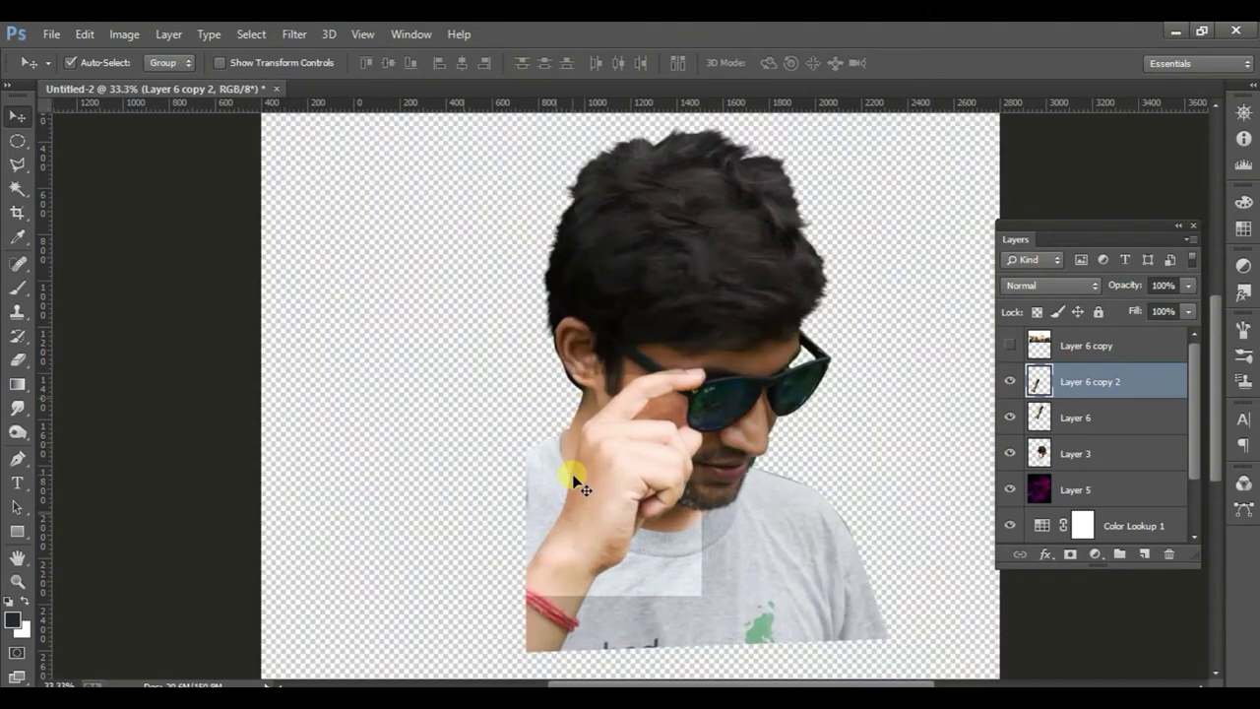
{"action": "left_click", "coordinate": [619, 340], "text": "shift"}
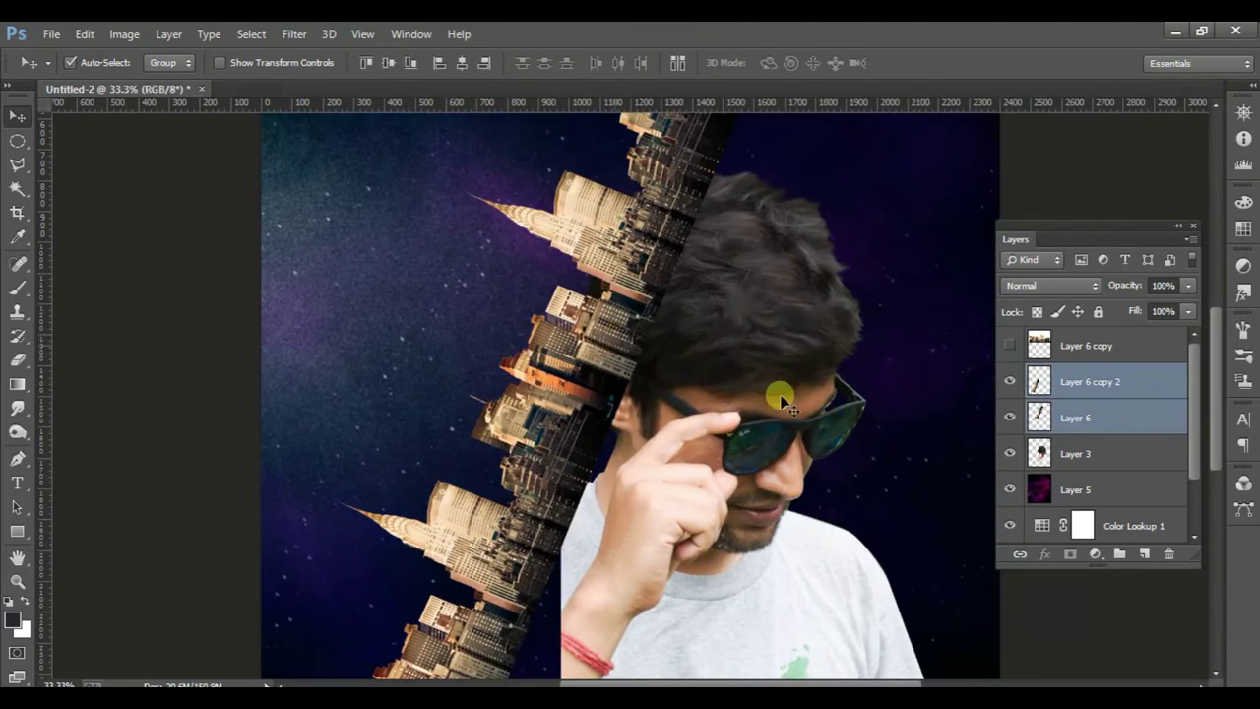
{"action": "left_click", "coordinate": [1191, 241]}
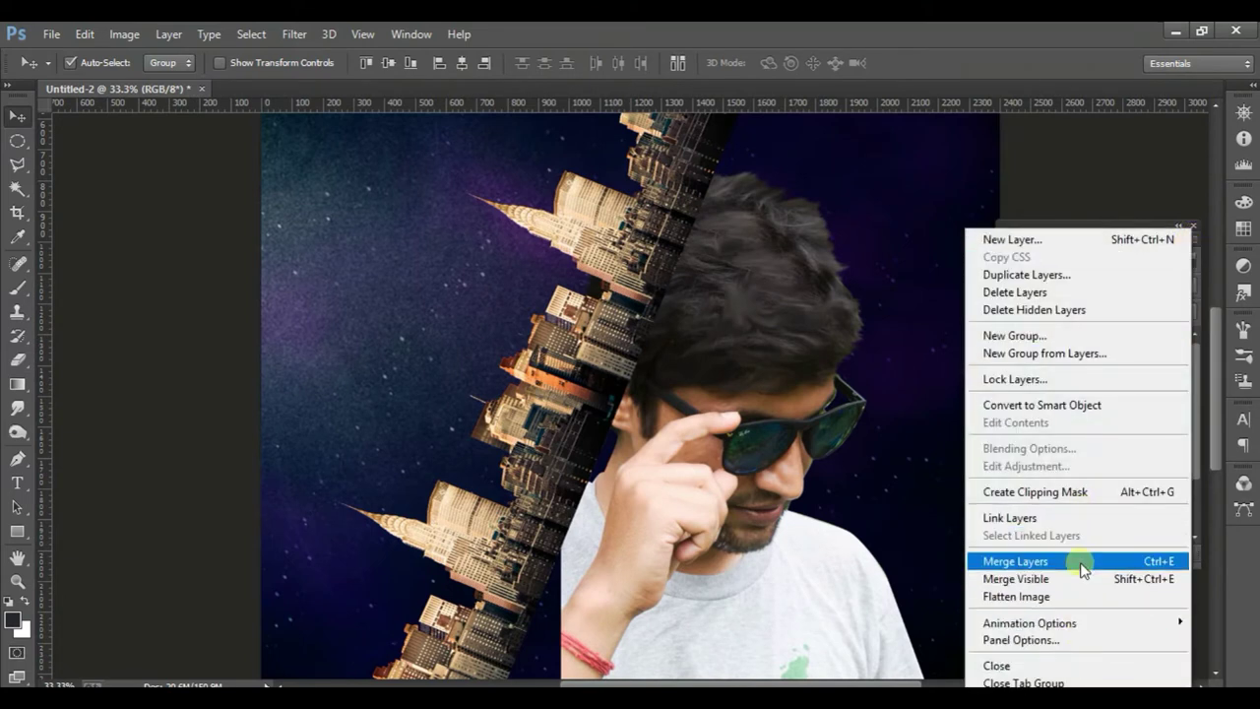
{"action": "left_click", "coordinate": [1083, 570]}
- Move the merged skyline up and right, and restack it above the man's layer
{"action": "left_click_drag", "start_coordinate": [571, 468], "coordinate": [632, 404]}
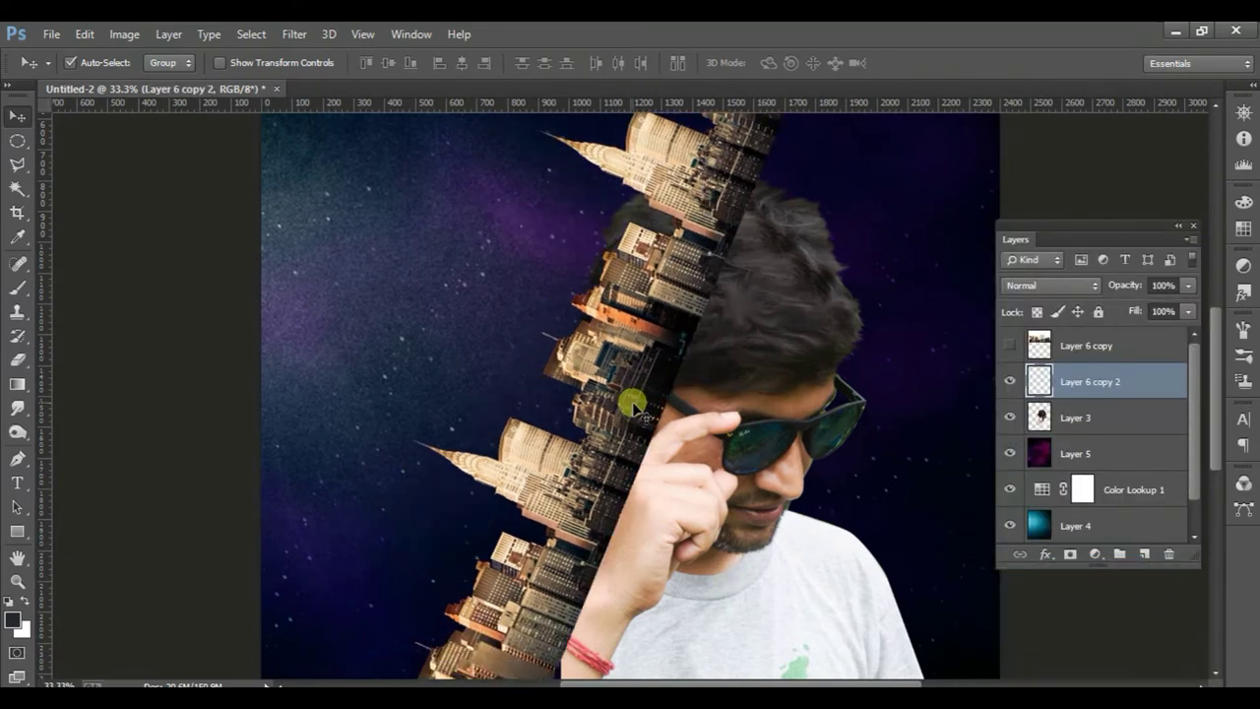
{"action": "key", "text": "ctrl+minus"}
{"action": "key", "text": "ctrl+minus"}
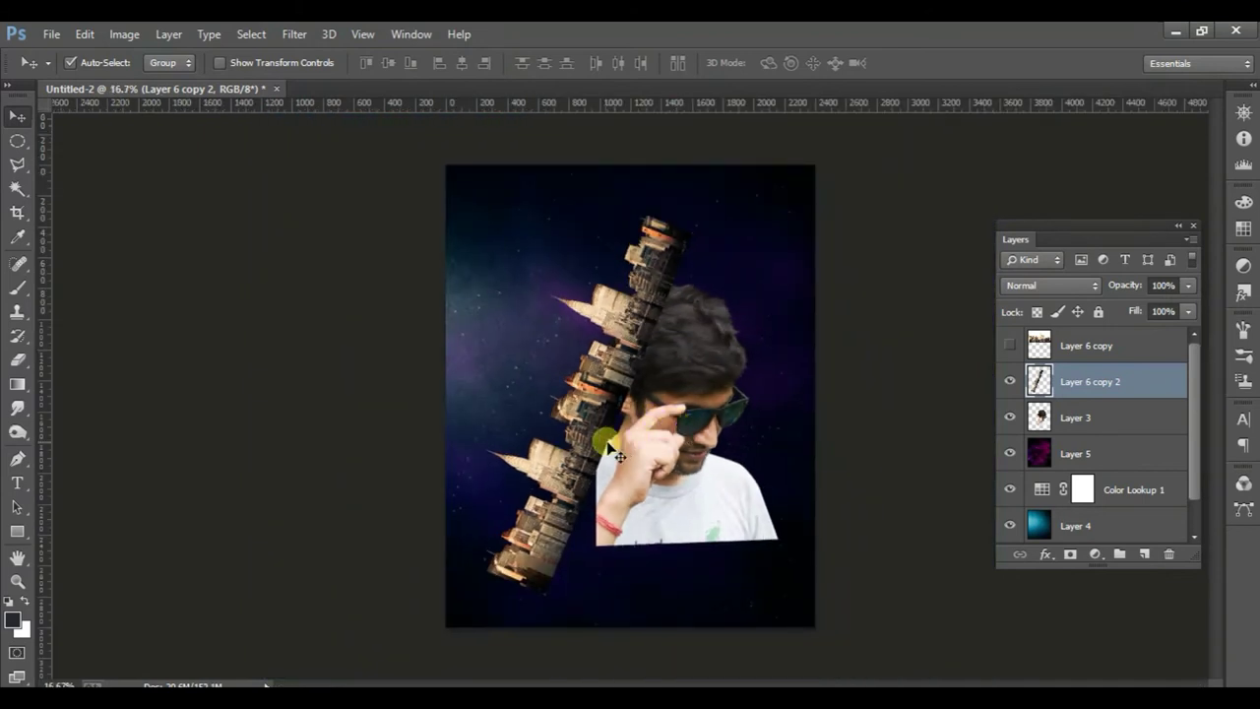
{"action": "left_click_drag", "start_coordinate": [617, 455], "coordinate": [628, 453]}
{"action": "left_click", "coordinate": [667, 477]}
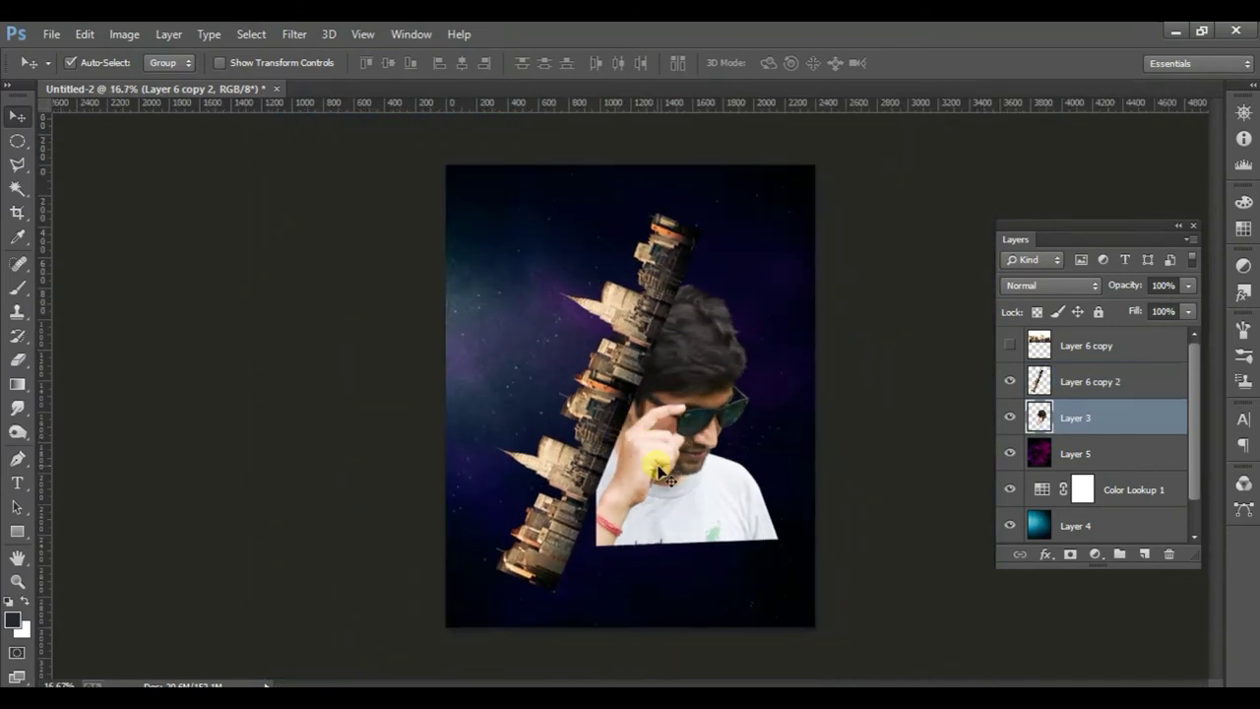
{"action": "key", "text": "ctrl+shift+bracketright"}
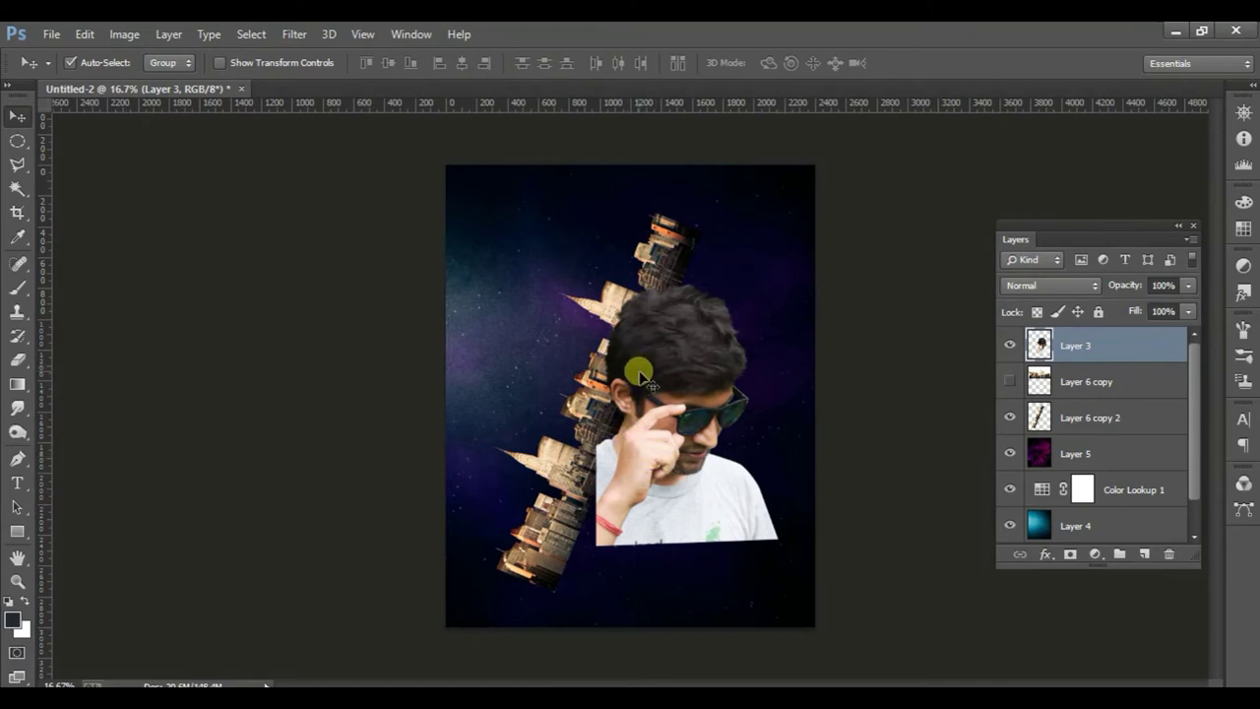
{"action": "left_click", "coordinate": [603, 421]}
{"action": "key", "text": "ctrl+shift+bracketright"}
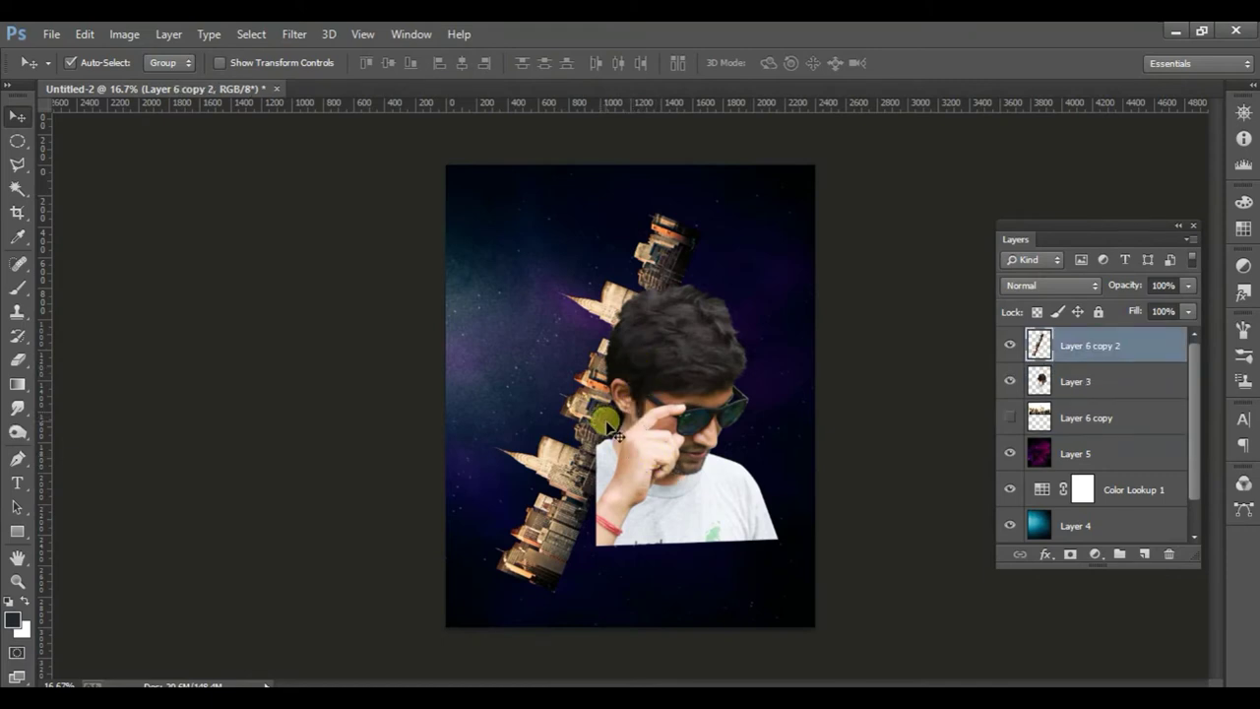
- Fine-tune the skyline's vertical position, then select the man's photo layer
{"action": "left_click_drag", "start_coordinate": [613, 414], "coordinate": [614, 433]}
{"action": "left_click", "coordinate": [690, 389]}
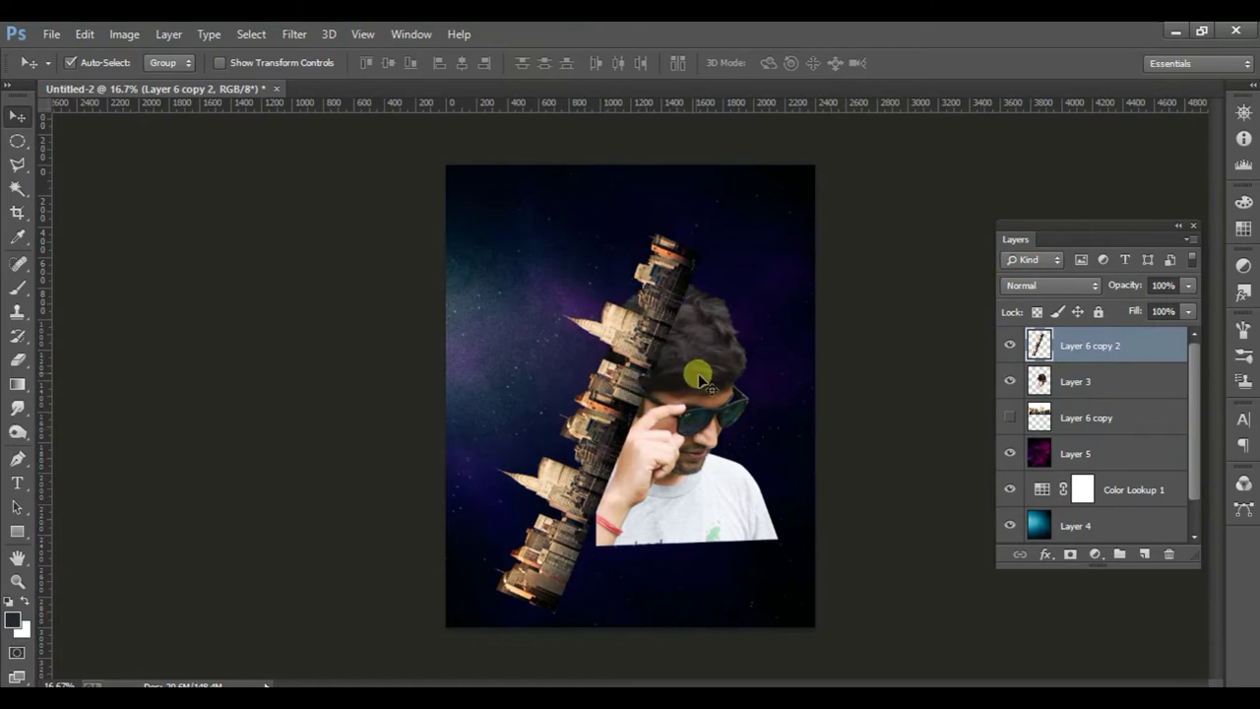
{"action": "scroll", "coordinate": [692, 391], "scroll_direction": "up", "scroll_amount": 1}
{"action": "mouse_move", "coordinate": [611, 433]}
{"action": "left_mouse_down"}
{"action": "mouse_move", "coordinate": [604, 398]}
{"action": "mouse_move", "coordinate": [608, 412]}
{"action": "left_mouse_up"}
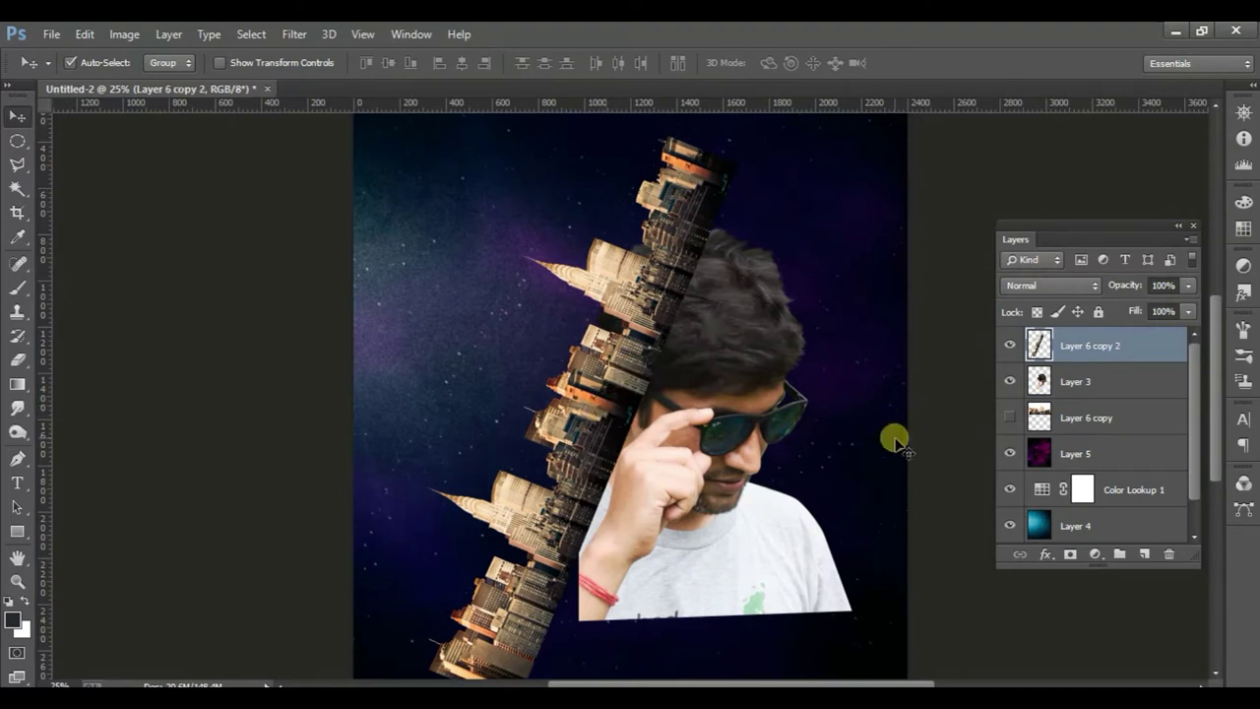
{"action": "left_click", "coordinate": [650, 502]}
- Apply Shadows/Highlights to Layer 3: Shadows 14%/37%, Highlights 14%/58%, Color Correction +39
{"action": "left_click", "coordinate": [124, 35]}
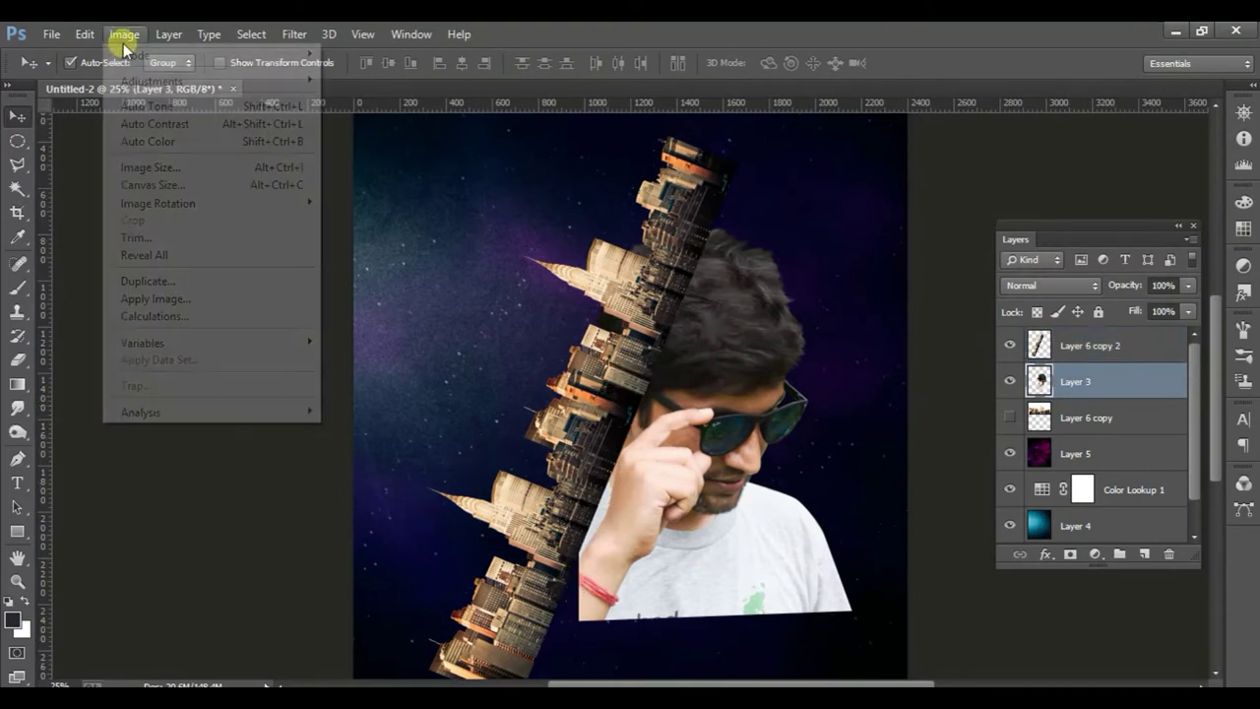
{"action": "mouse_move", "coordinate": [151, 81]}
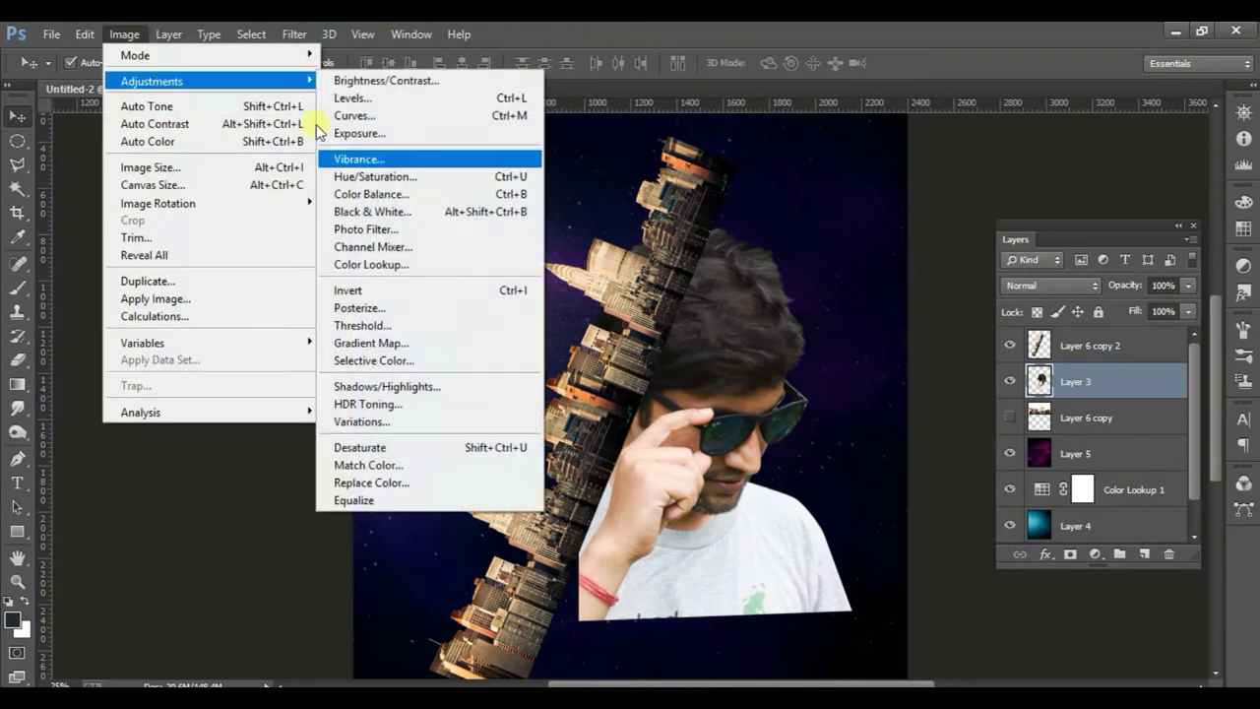
{"action": "left_click", "coordinate": [477, 390]}
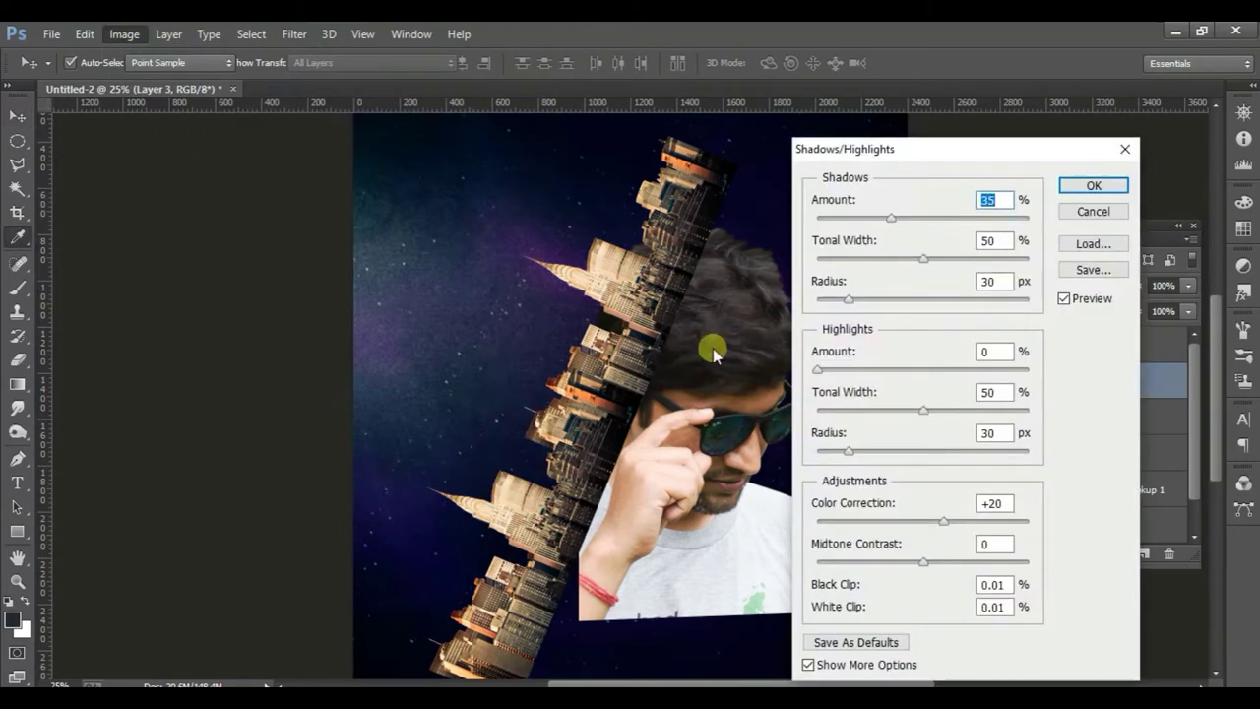
{"action": "left_click_drag", "start_coordinate": [894, 228], "coordinate": [896, 220]}
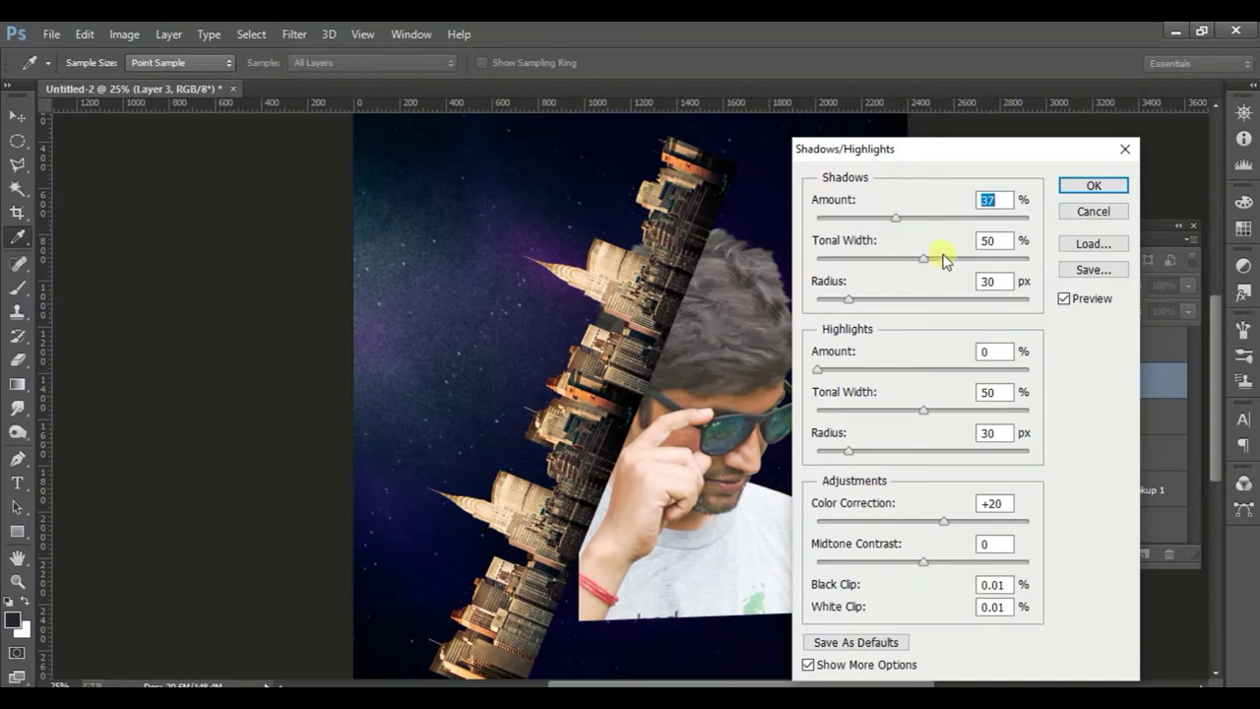
{"action": "left_click_drag", "start_coordinate": [954, 259], "coordinate": [958, 259]}
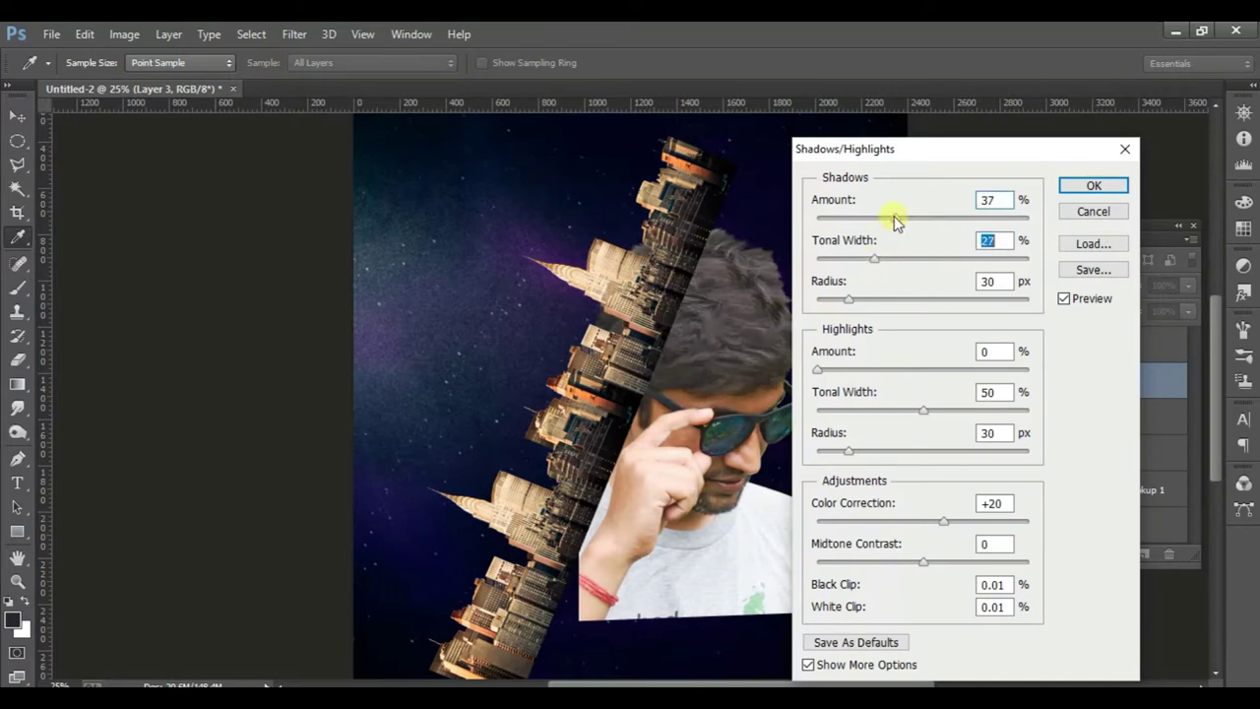
{"action": "left_click", "coordinate": [943, 218]}
{"action": "left_click_drag", "start_coordinate": [891, 226], "coordinate": [980, 227]}
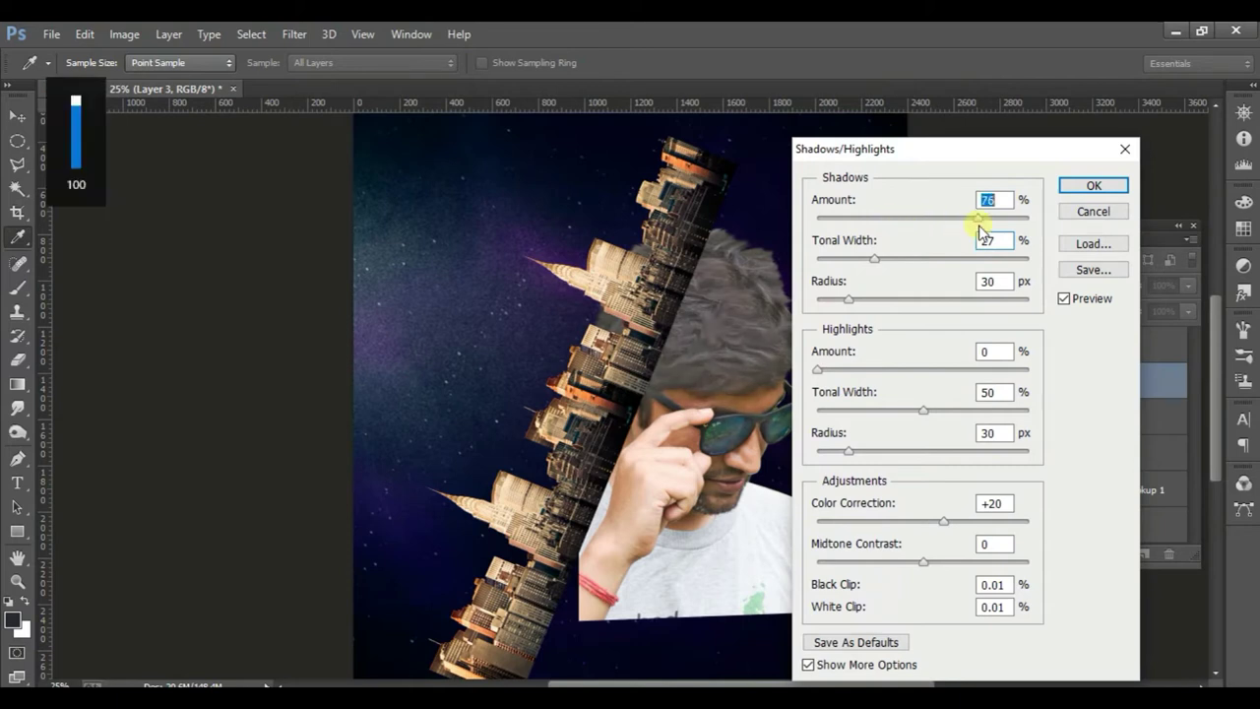
{"action": "left_click_drag", "start_coordinate": [948, 261], "coordinate": [914, 261]}
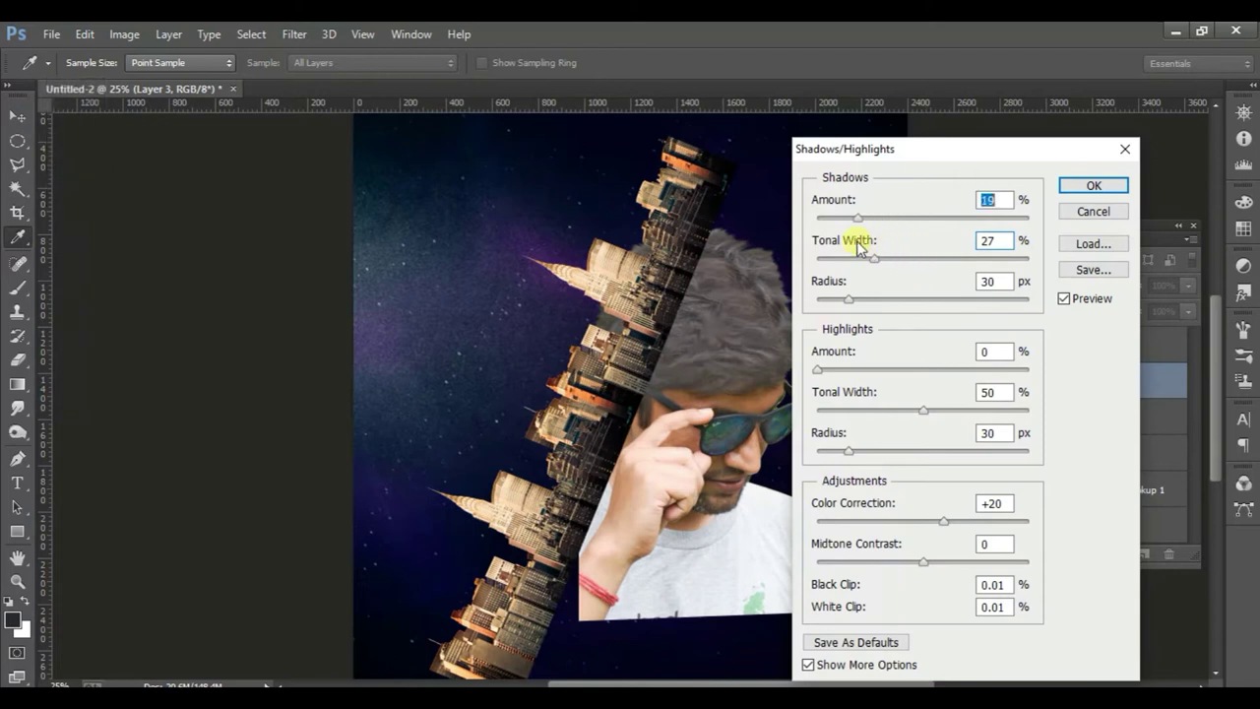
{"action": "left_click", "coordinate": [894, 260]}
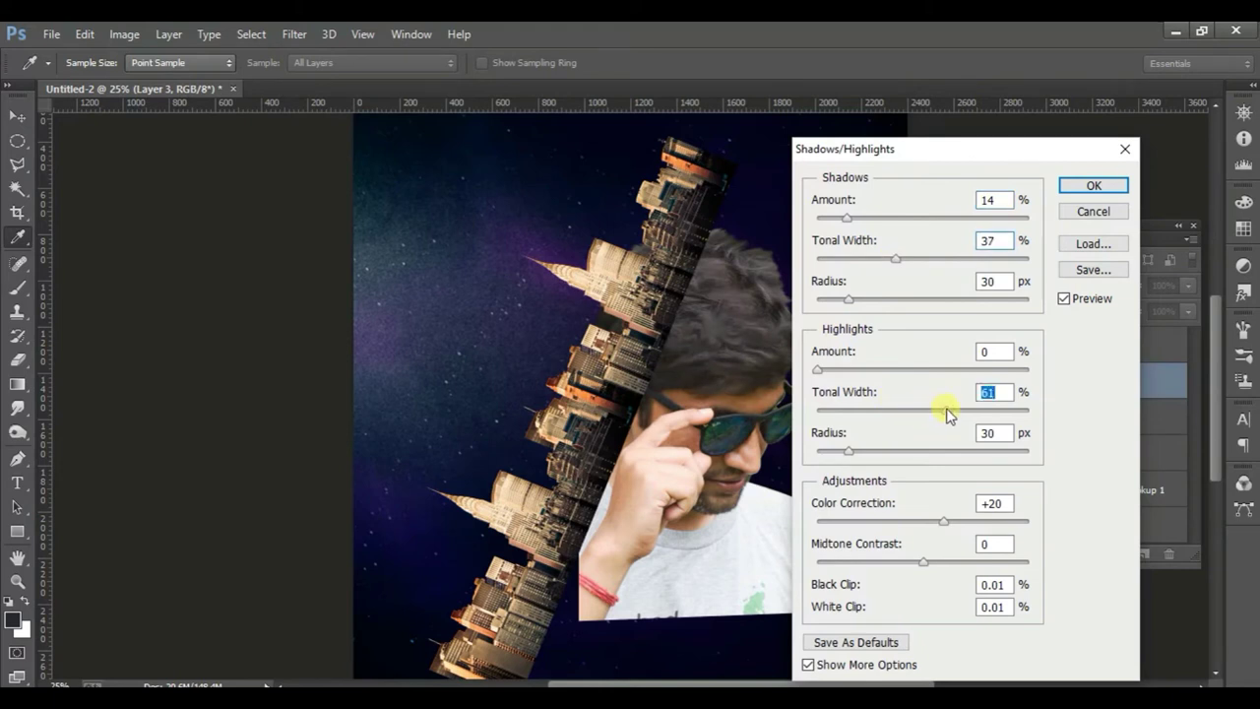
{"action": "left_click_drag", "start_coordinate": [953, 411], "coordinate": [940, 410]}
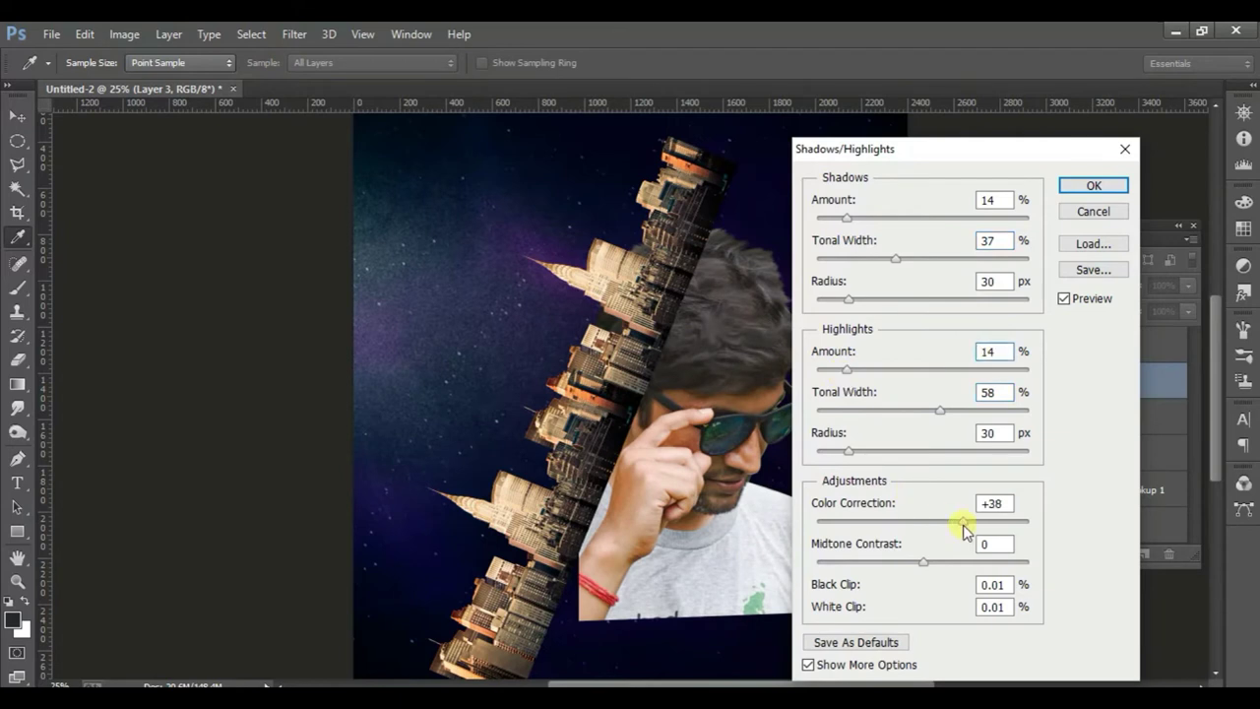
{"action": "left_click", "coordinate": [1092, 187]}
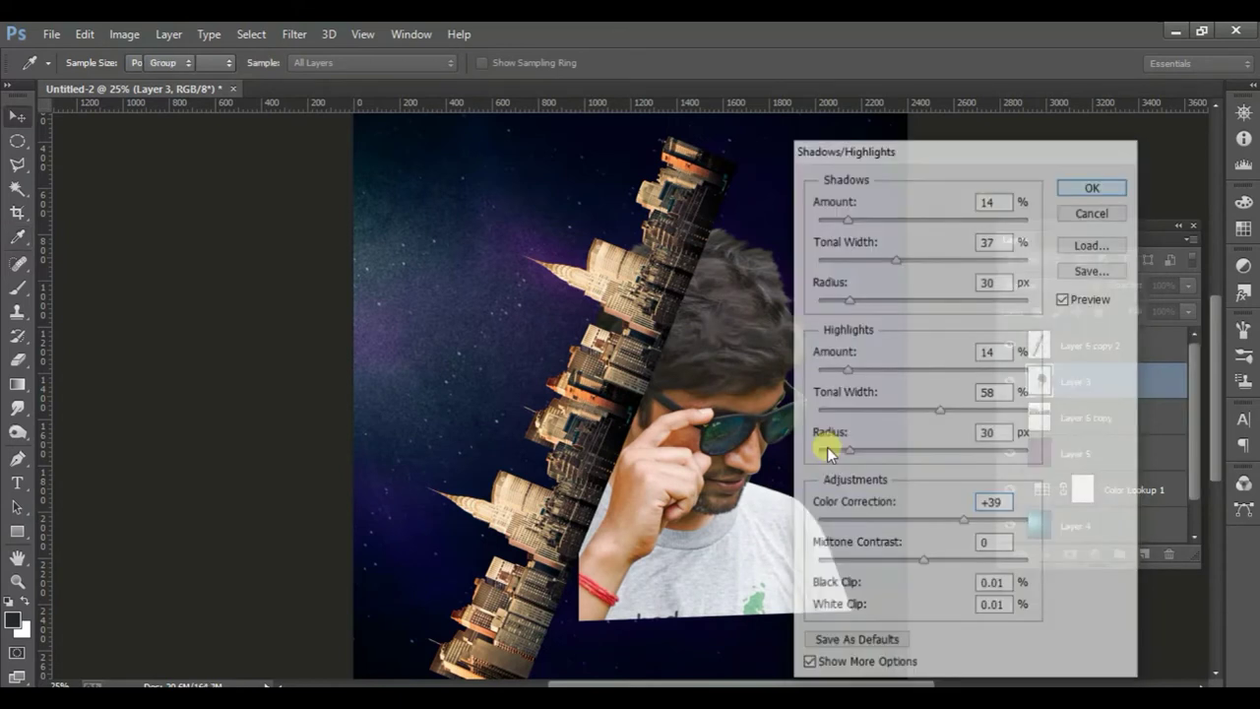
{"action": "key", "text": "v"}
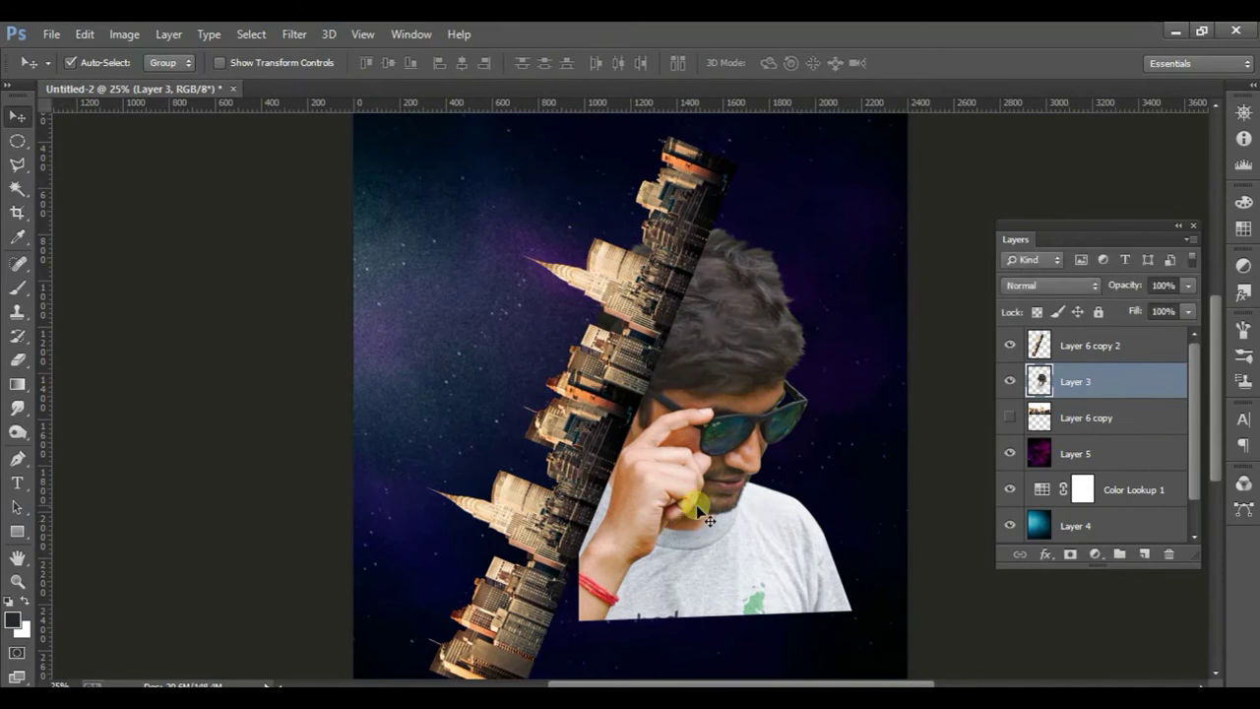
- Zoom to 300% on the face and set the Eraser to a 19 px scatter brush
{"action": "key", "text": "ctrl+plus"}
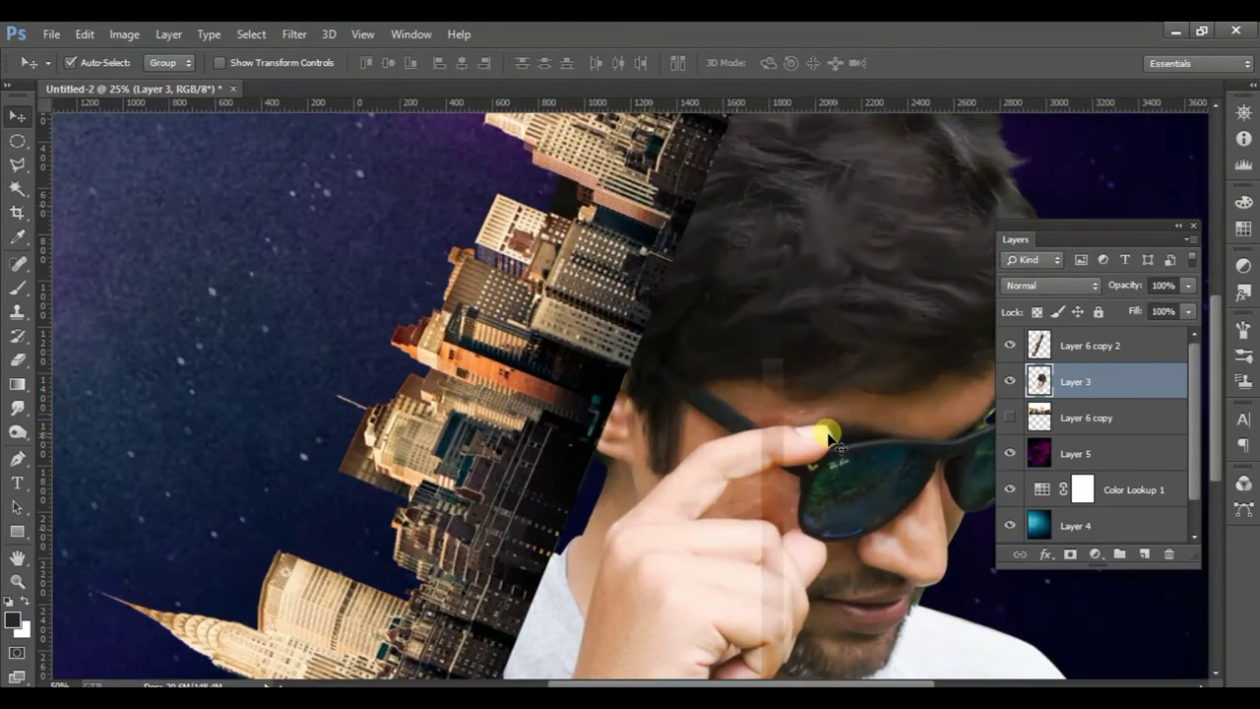
{"action": "key", "text": "ctrl+plus"}
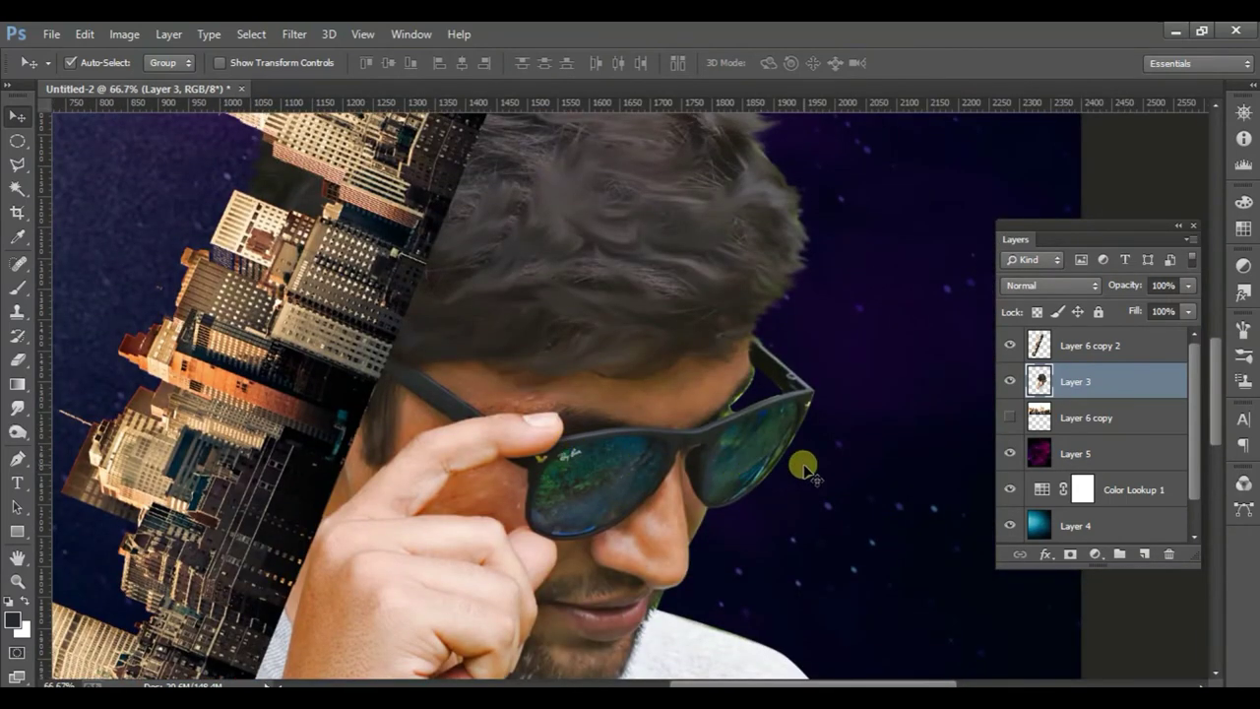
{"action": "key", "text": "ctrl+plus"}
{"action": "key", "text": "ctrl+plus"}
{"action": "key", "text": "ctrl+plus"}
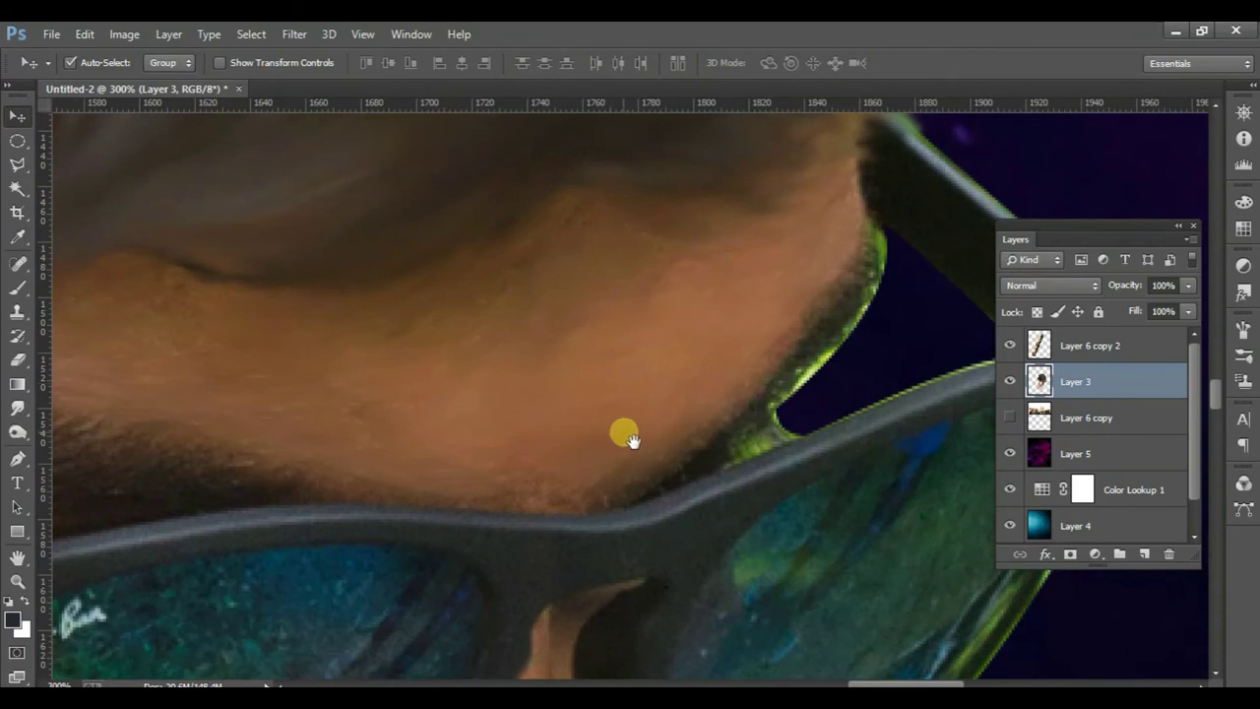
{"action": "key", "text": "ctrl+plus"}
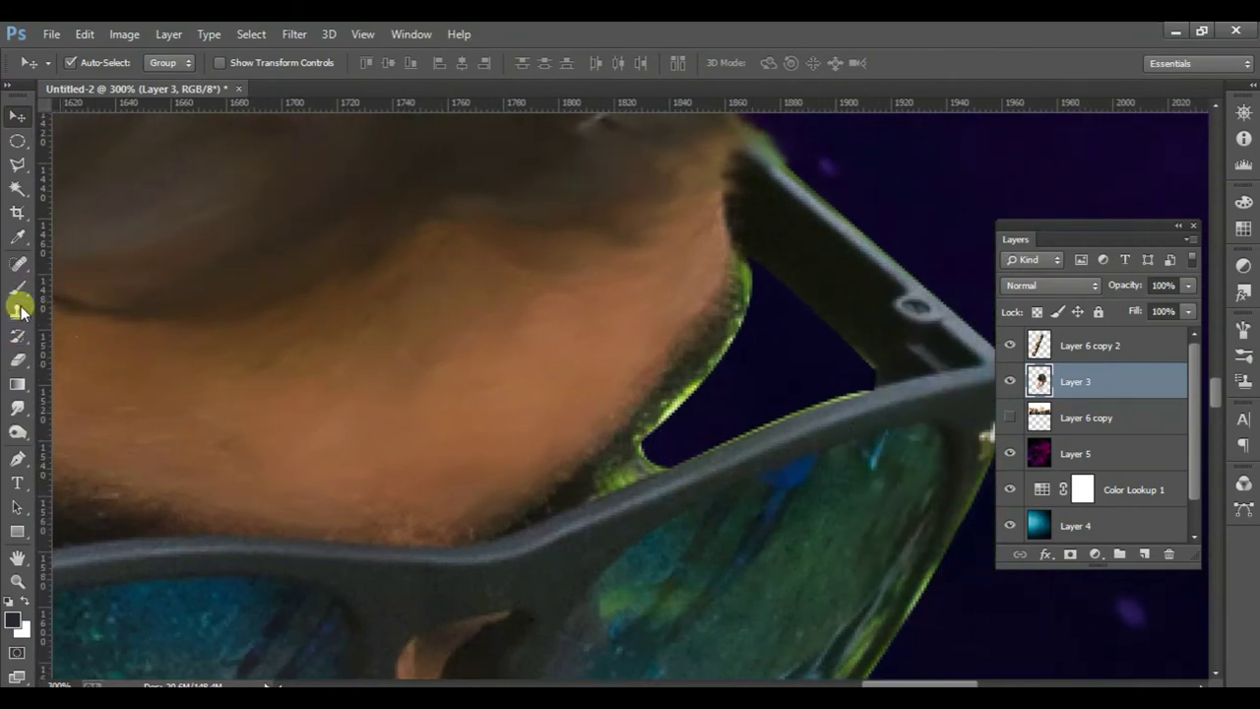
{"action": "left_click", "coordinate": [17, 313]}
{"action": "left_click", "coordinate": [18, 289]}
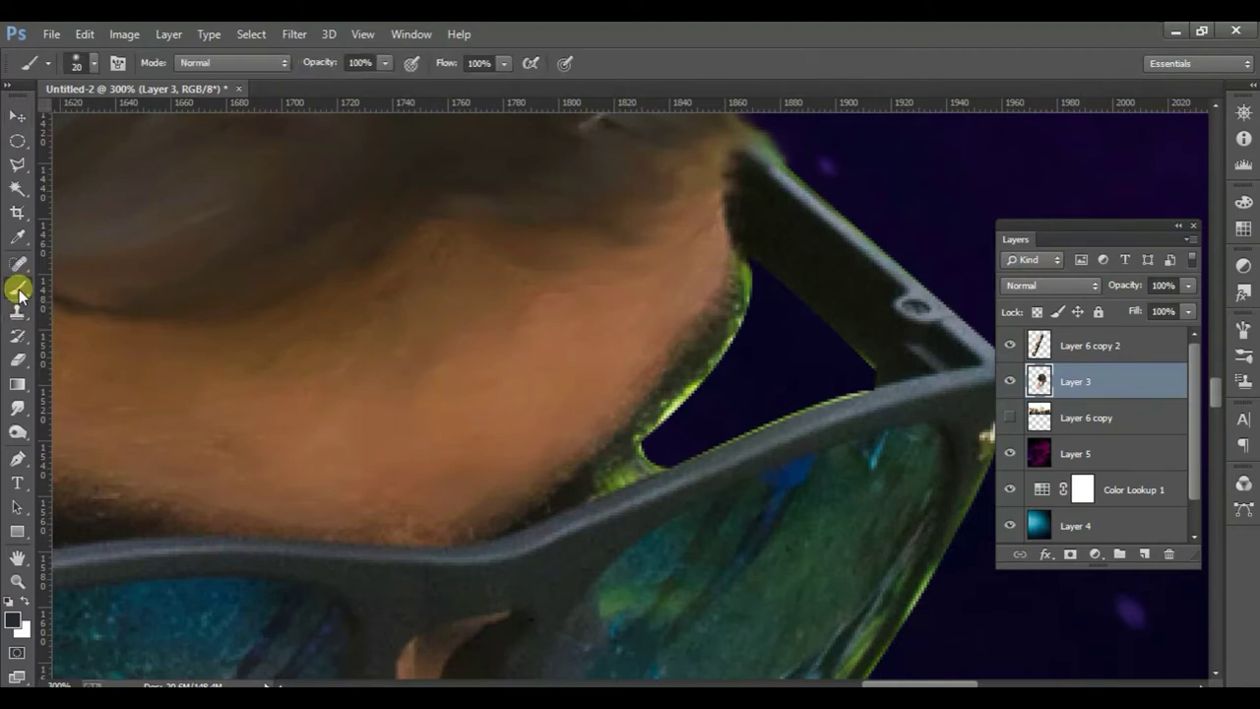
{"action": "left_click", "coordinate": [18, 361]}
{"action": "right_click", "coordinate": [606, 358]}
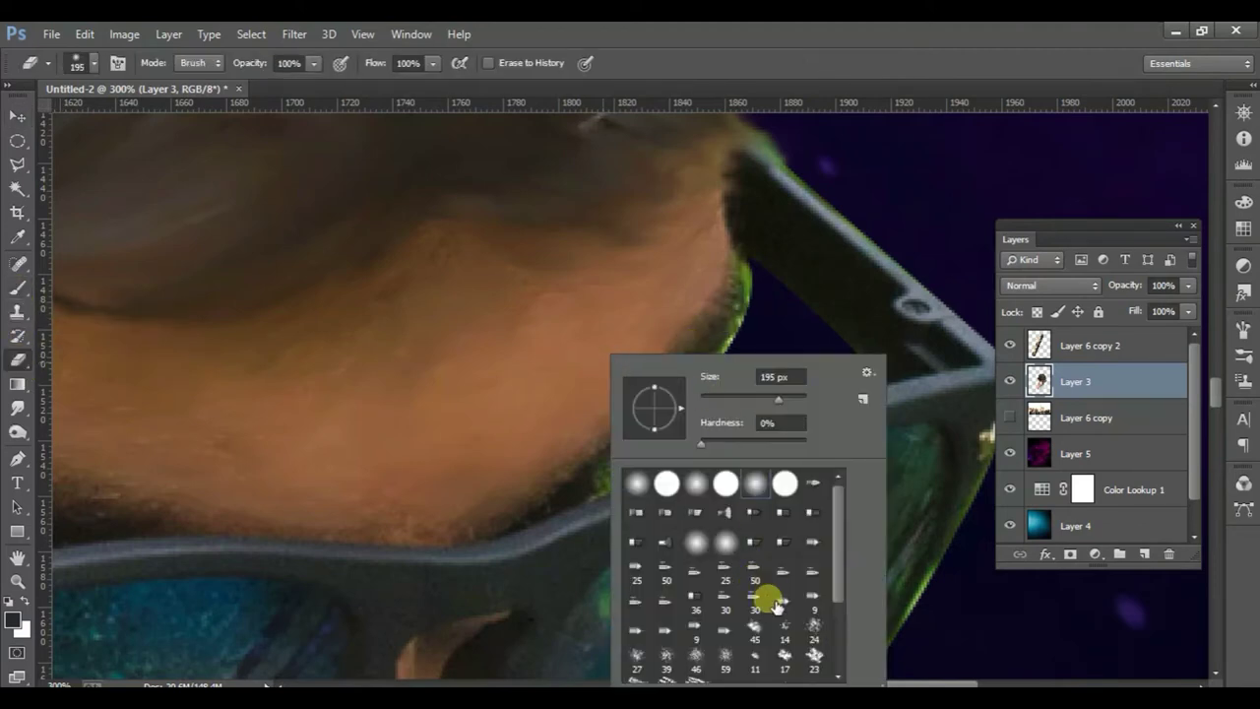
{"action": "left_click", "coordinate": [815, 626]}
{"action": "left_click_drag", "start_coordinate": [725, 402], "coordinate": [710, 396]}
{"action": "key", "text": "Return"}
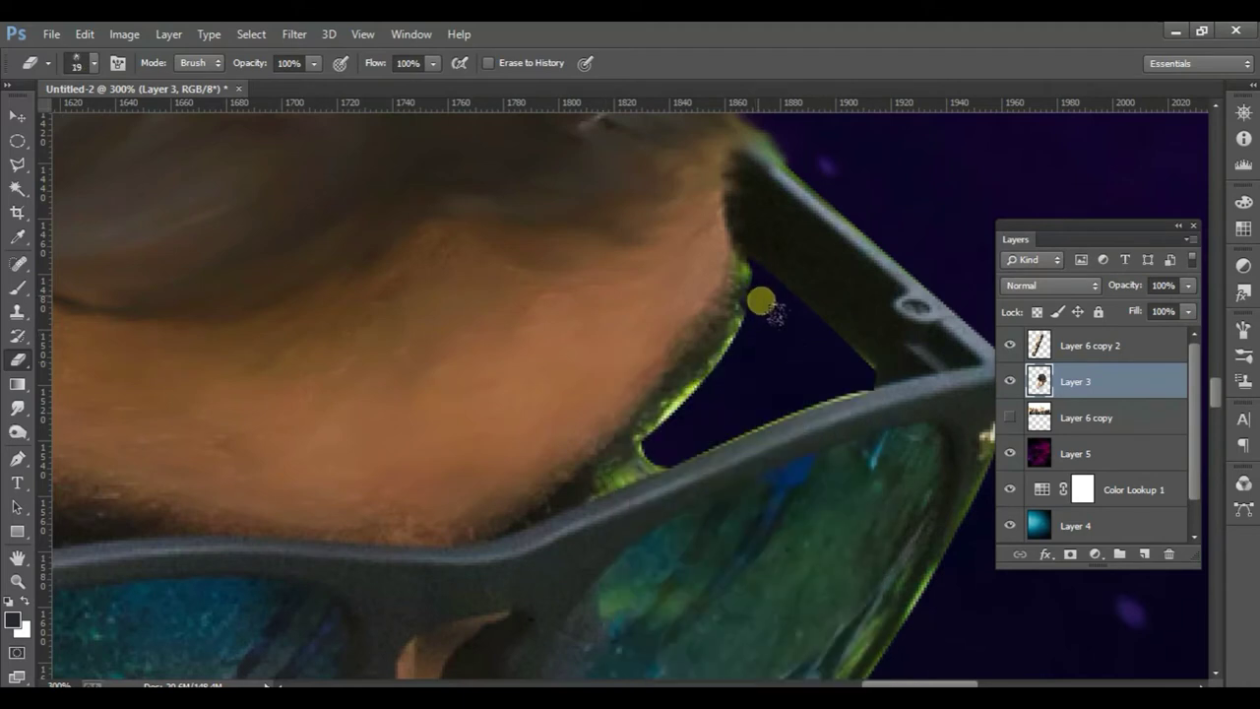
- Erase the green rim down the cheek edge, finishing with a 5 px eraser
{"action": "left_click_drag", "start_coordinate": [755, 288], "coordinate": [755, 325]}
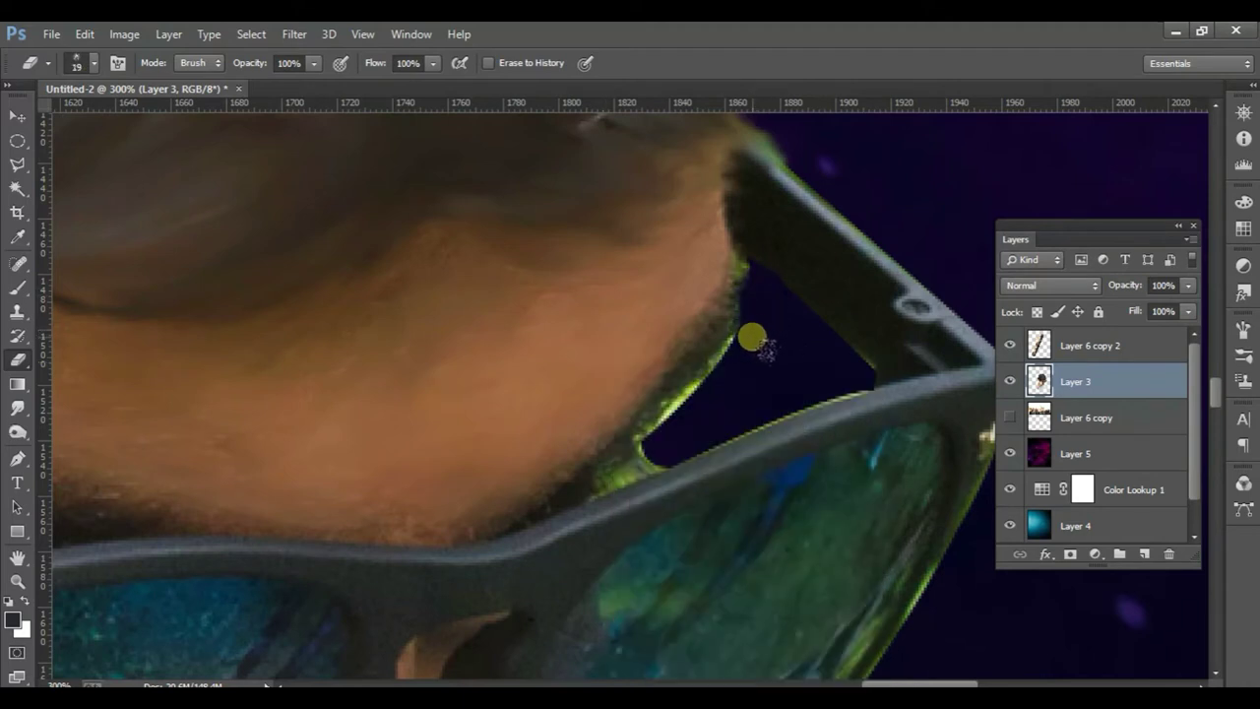
{"action": "left_click_drag", "start_coordinate": [750, 373], "coordinate": [682, 443]}
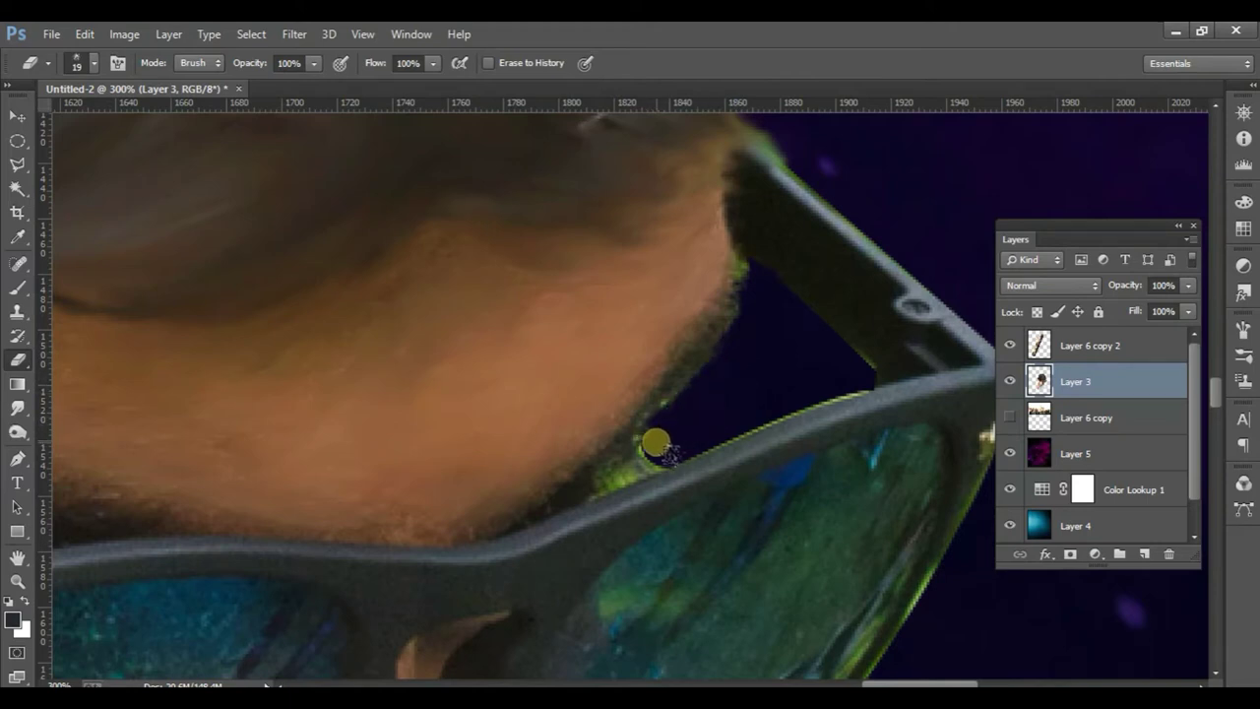
{"action": "right_click", "coordinate": [765, 387]}
{"action": "left_click_drag", "start_coordinate": [857, 396], "coordinate": [853, 398]}
{"action": "mouse_move", "coordinate": [590, 450]}
{"action": "left_mouse_down"}
{"action": "mouse_move", "coordinate": [647, 465]}
{"action": "mouse_move", "coordinate": [605, 501]}
{"action": "mouse_move", "coordinate": [658, 476]}
{"action": "mouse_move", "coordinate": [663, 450]}
{"action": "mouse_move", "coordinate": [639, 483]}
{"action": "mouse_move", "coordinate": [678, 476]}
{"action": "mouse_move", "coordinate": [630, 498]}
{"action": "mouse_move", "coordinate": [884, 406]}
{"action": "mouse_move", "coordinate": [867, 361]}
{"action": "left_mouse_up"}
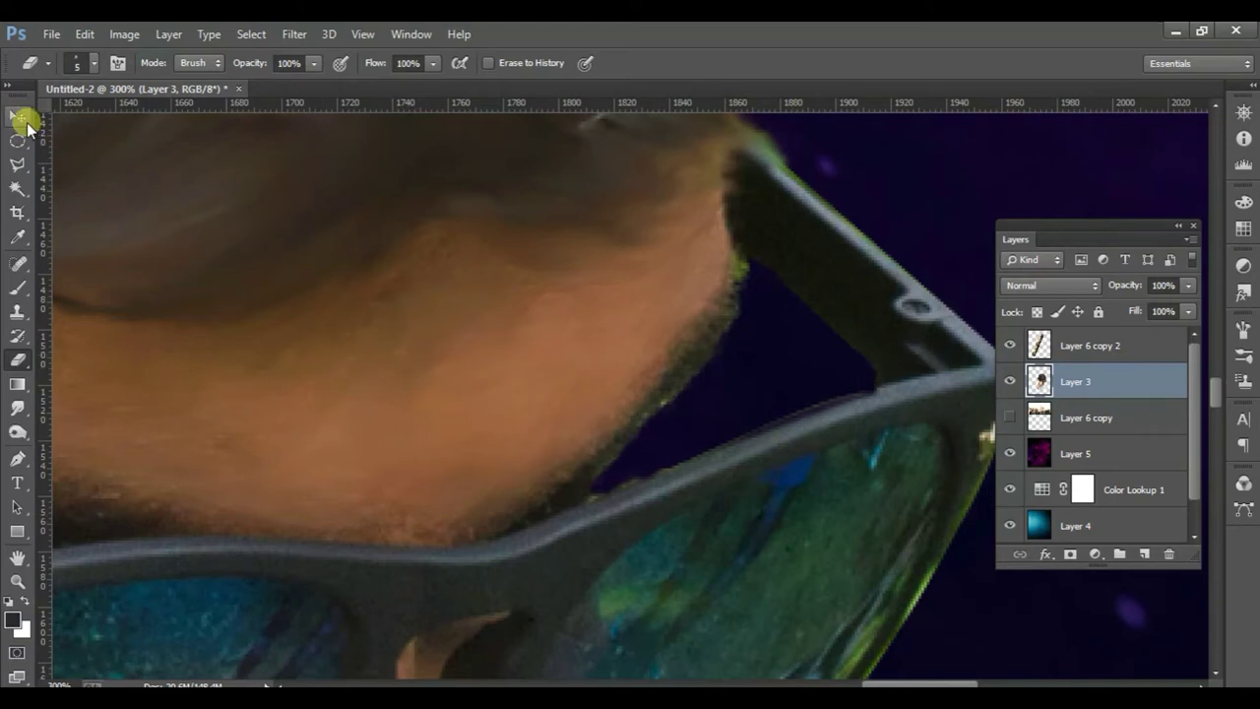
{"action": "left_click", "coordinate": [18, 116]}
- Zoom out to the whole composition and shift the city skyline slightly left and down
{"action": "key", "text": "ctrl+minus"}
{"action": "key", "text": "ctrl+minus"}
{"action": "key", "text": "ctrl+minus"}
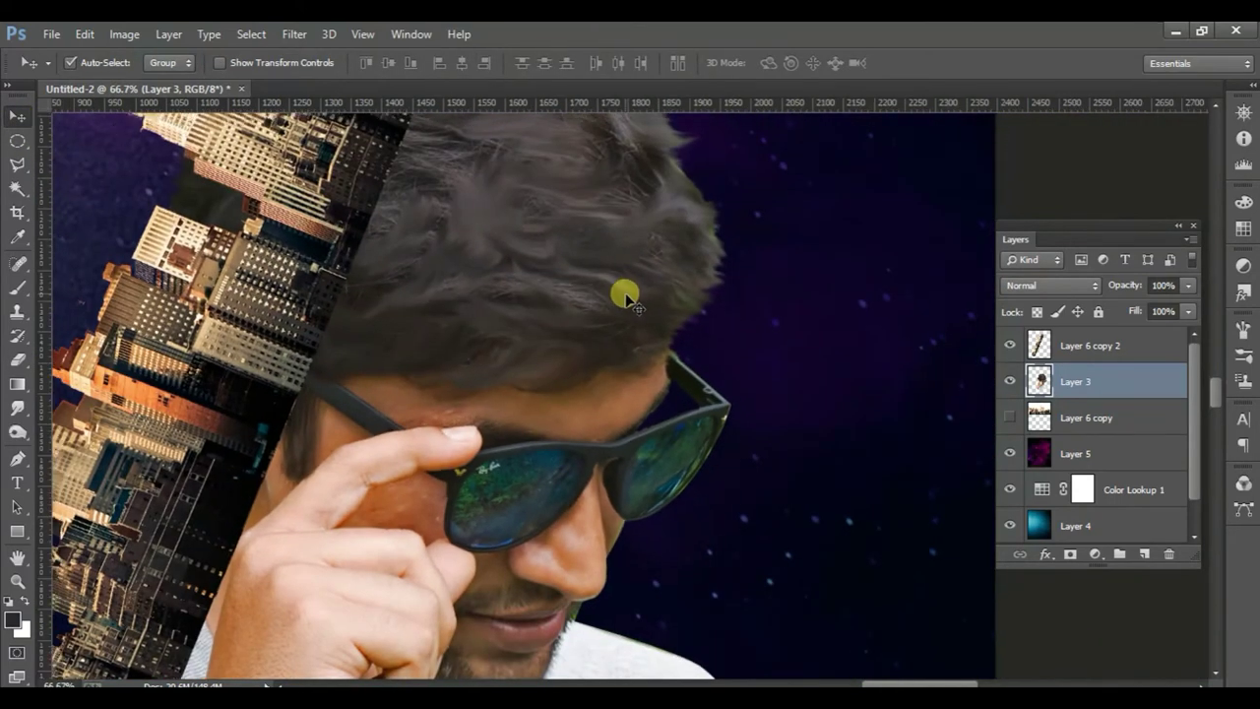
{"action": "key", "text": "ctrl+minus"}
{"action": "key", "text": "ctrl+minus"}
{"action": "key", "text": "ctrl+minus"}
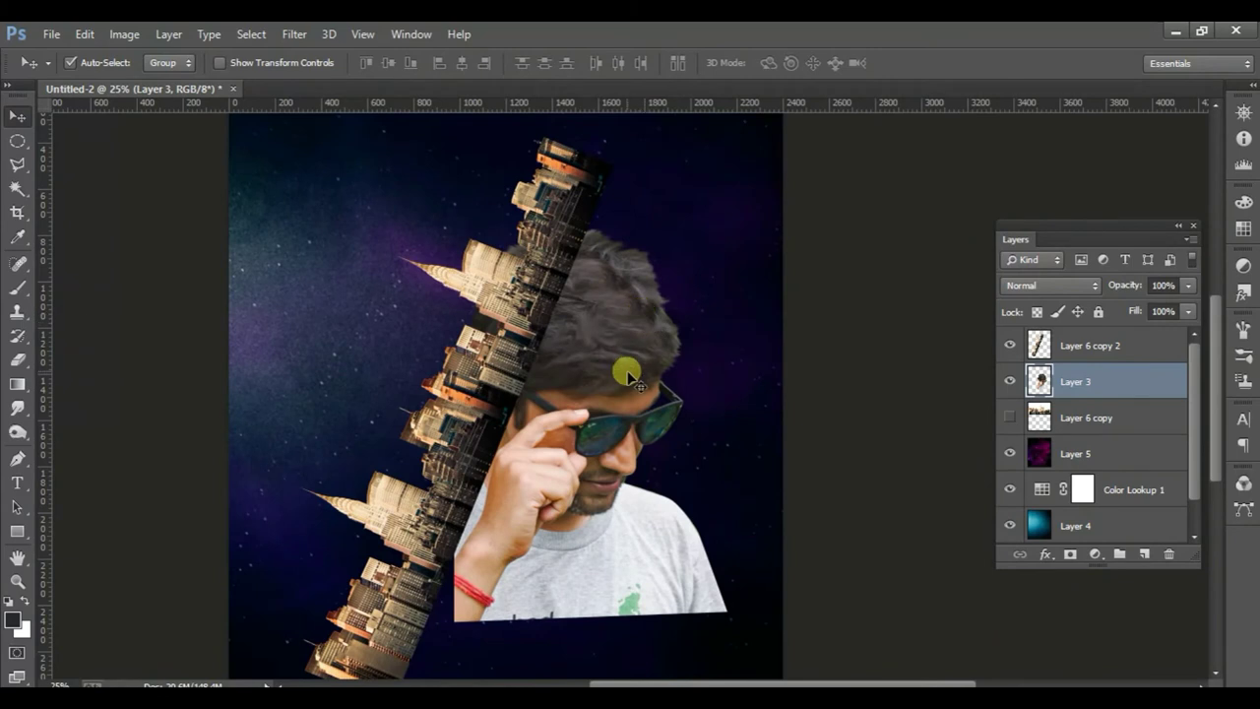
{"action": "mouse_move", "coordinate": [520, 358]}
{"action": "left_mouse_down"}
{"action": "mouse_move", "coordinate": [492, 404]}
{"action": "mouse_move", "coordinate": [524, 362]}
{"action": "left_mouse_up"}
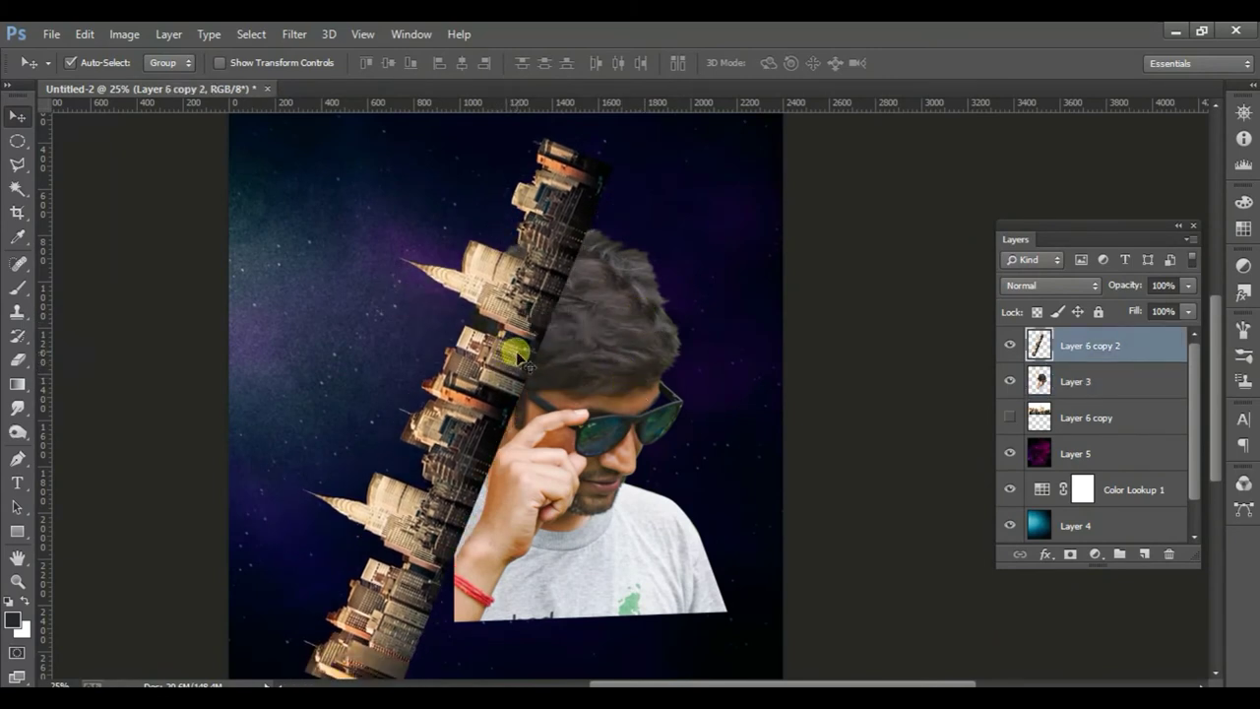
- Duplicate Layer 3 as Layer 3 copy and hide the original Layer 3
{"action": "left_click", "coordinate": [642, 339]}
{"action": "right_click", "coordinate": [1131, 401]}
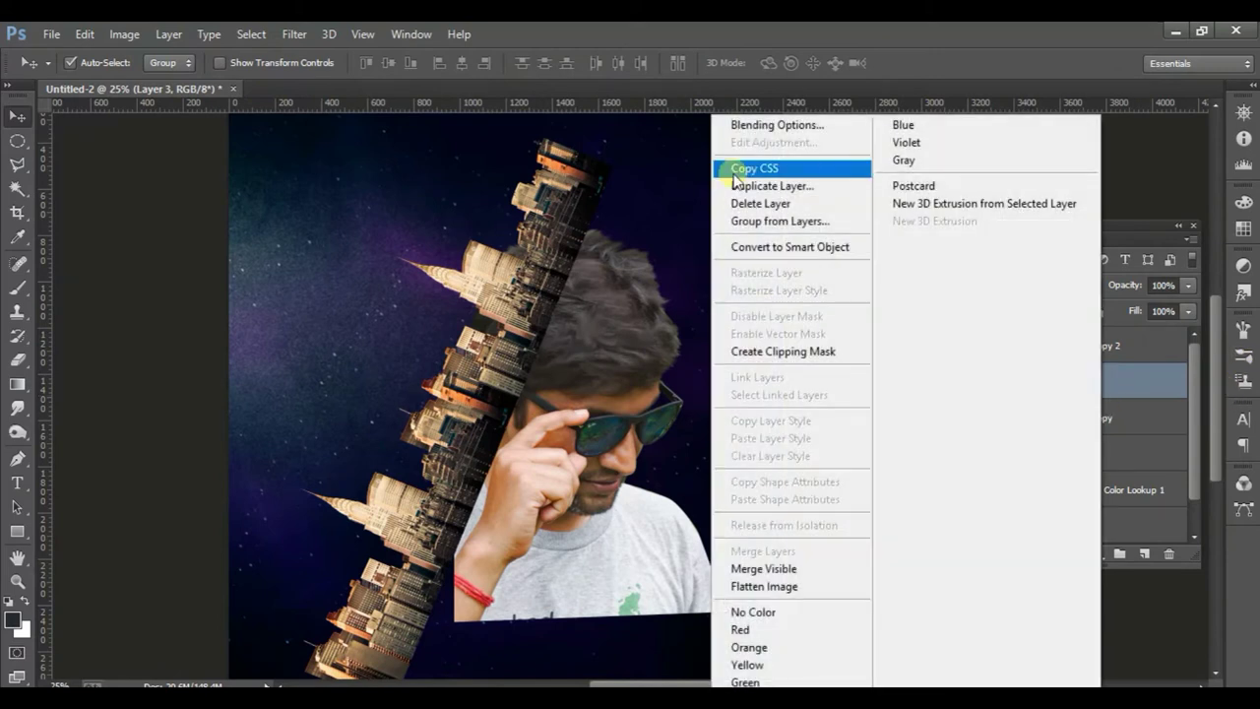
{"action": "left_click", "coordinate": [807, 187]}
{"action": "left_click", "coordinate": [803, 228]}
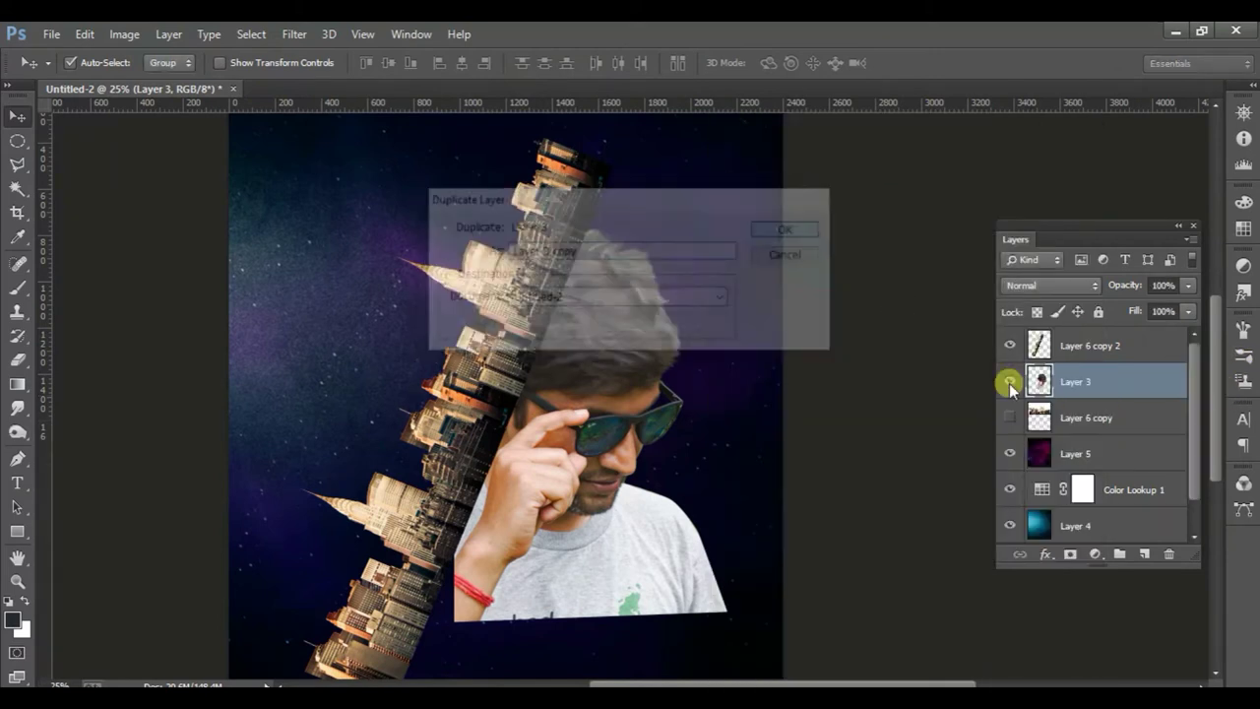
{"action": "left_click", "coordinate": [1009, 417]}
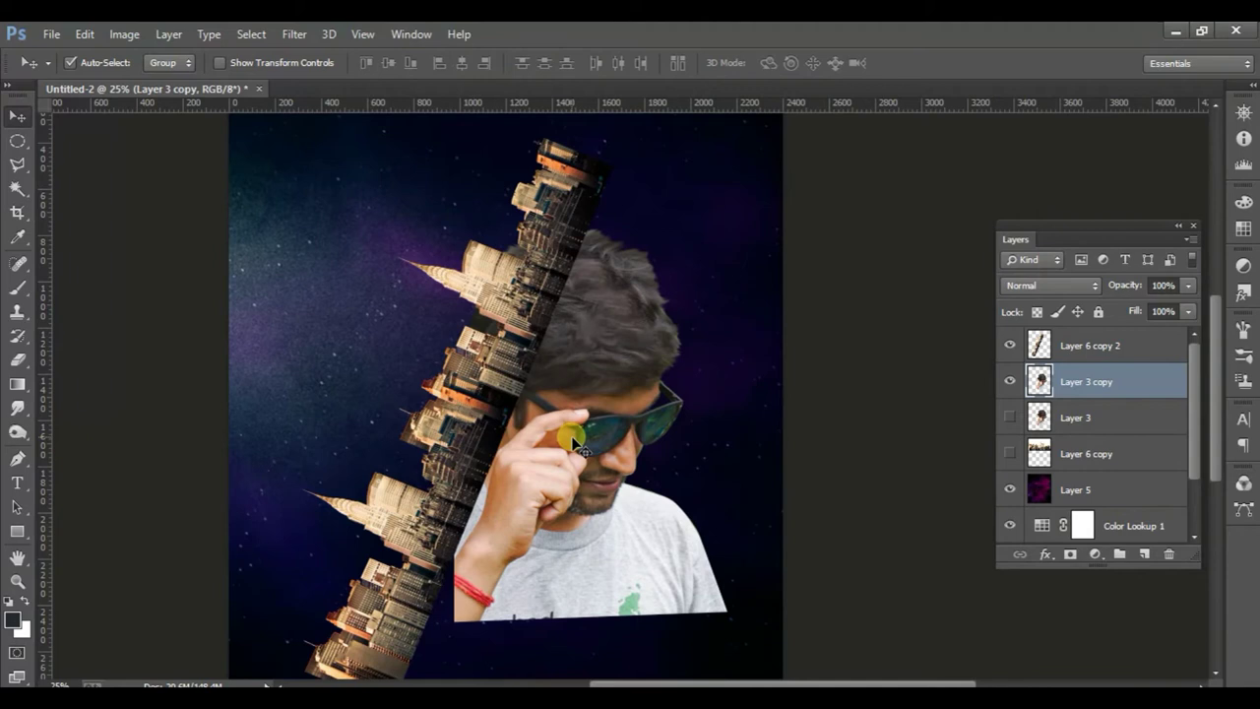
- On Layer 6 copy 2, set the Eraser to a 135 px soft round brush at 0% hardness
{"action": "left_click", "coordinate": [503, 291]}
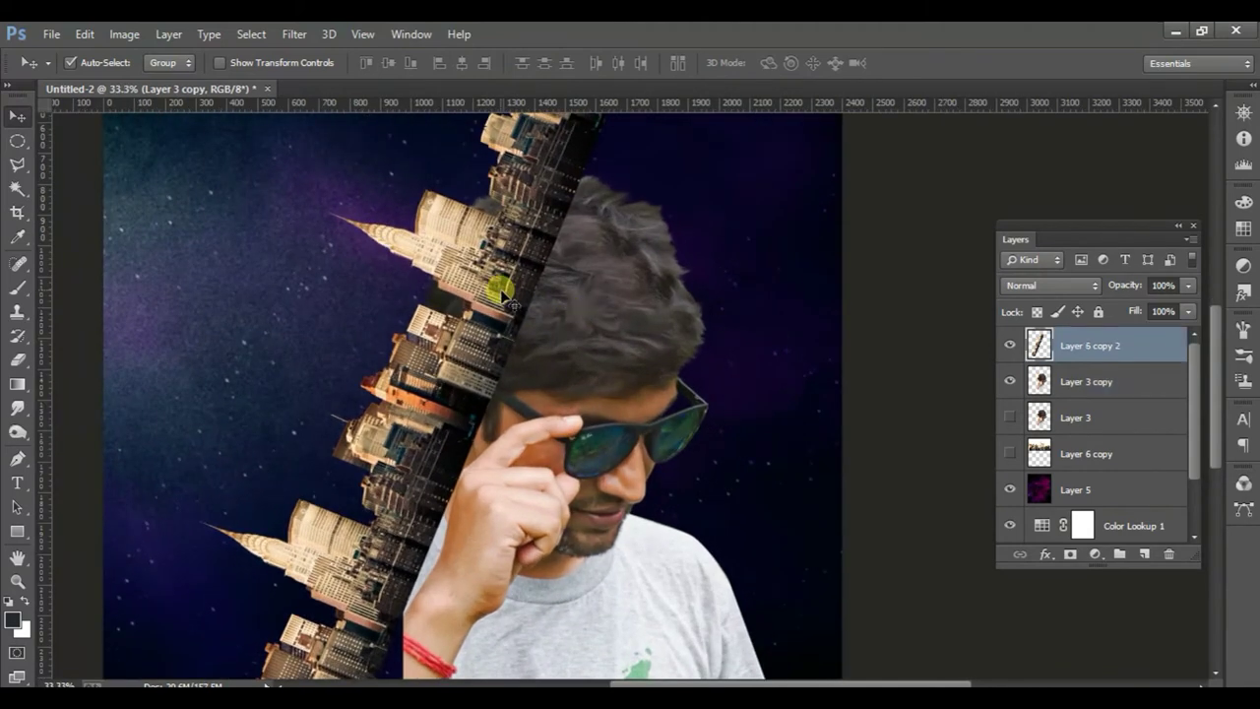
{"action": "left_click", "coordinate": [17, 360]}
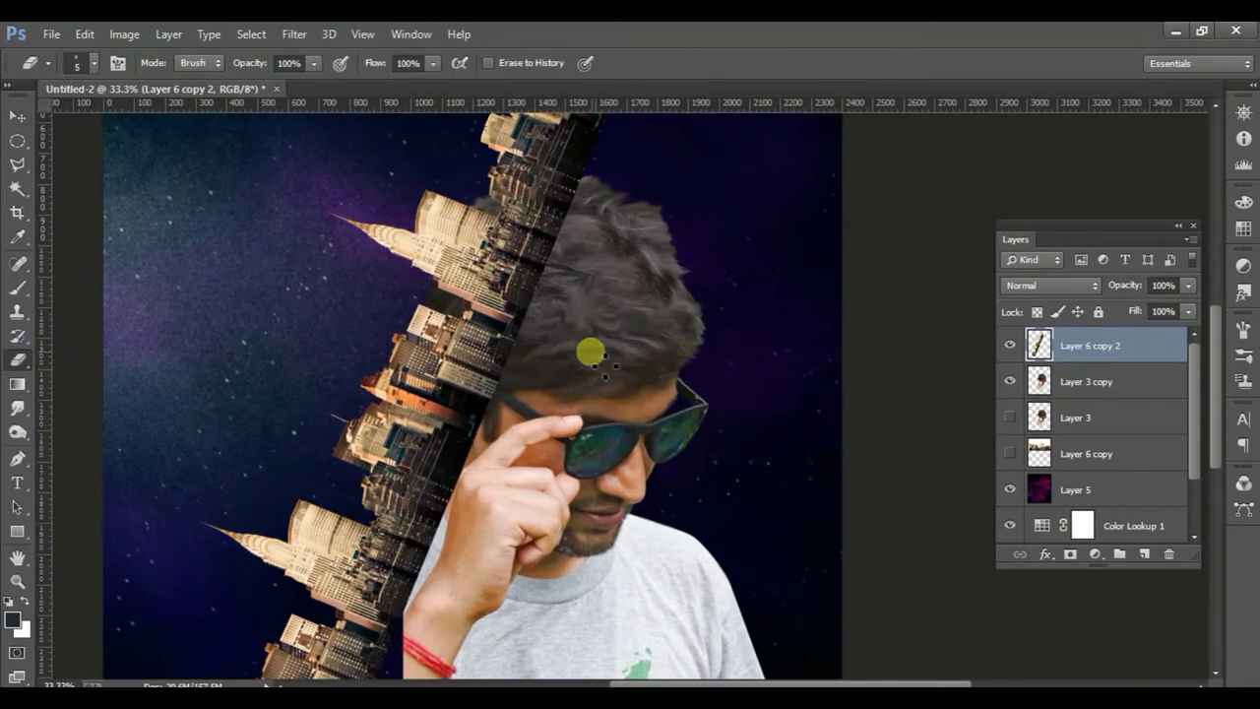
{"action": "right_click", "coordinate": [619, 289]}
{"action": "left_click_drag", "start_coordinate": [728, 335], "coordinate": [724, 336]}
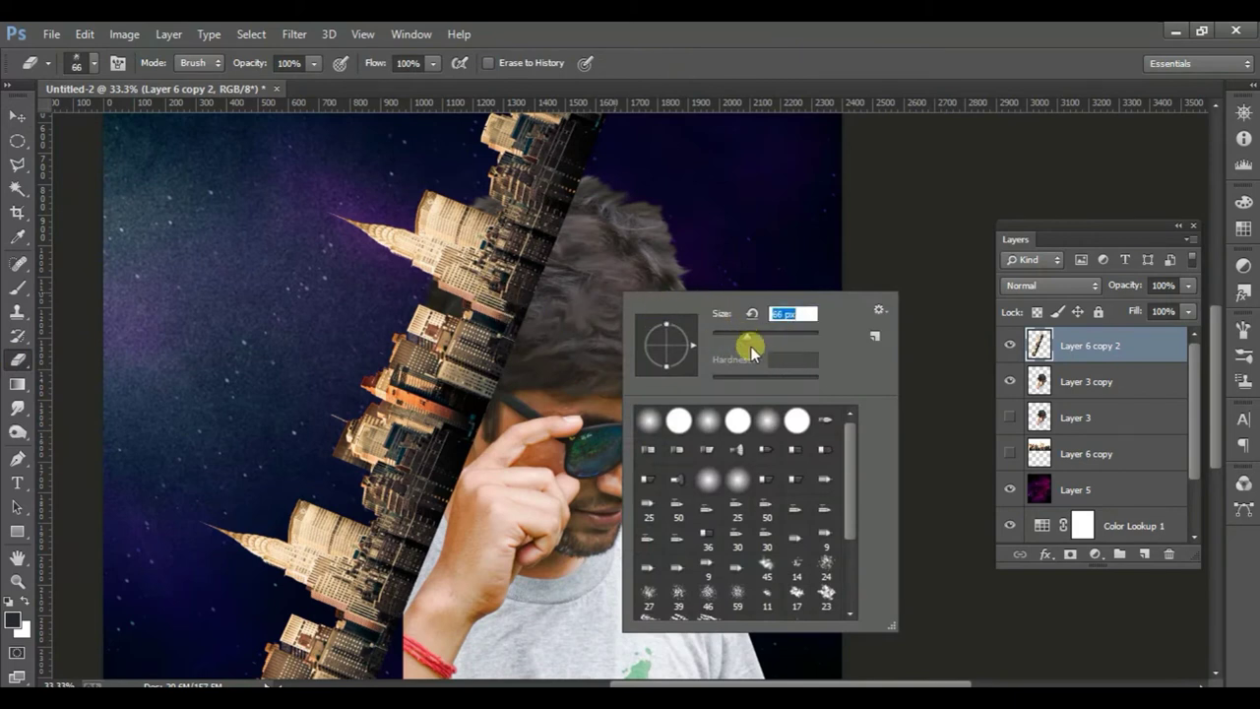
{"action": "left_click", "coordinate": [532, 280]}
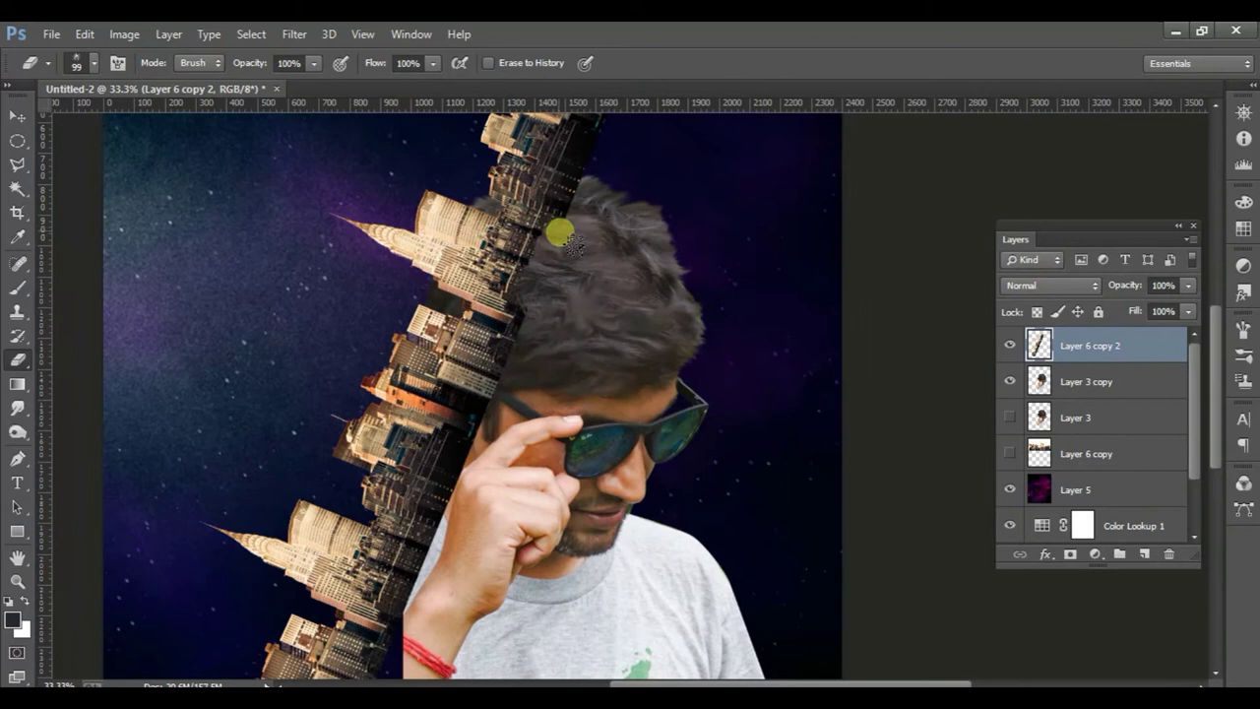
{"action": "right_click", "coordinate": [679, 286]}
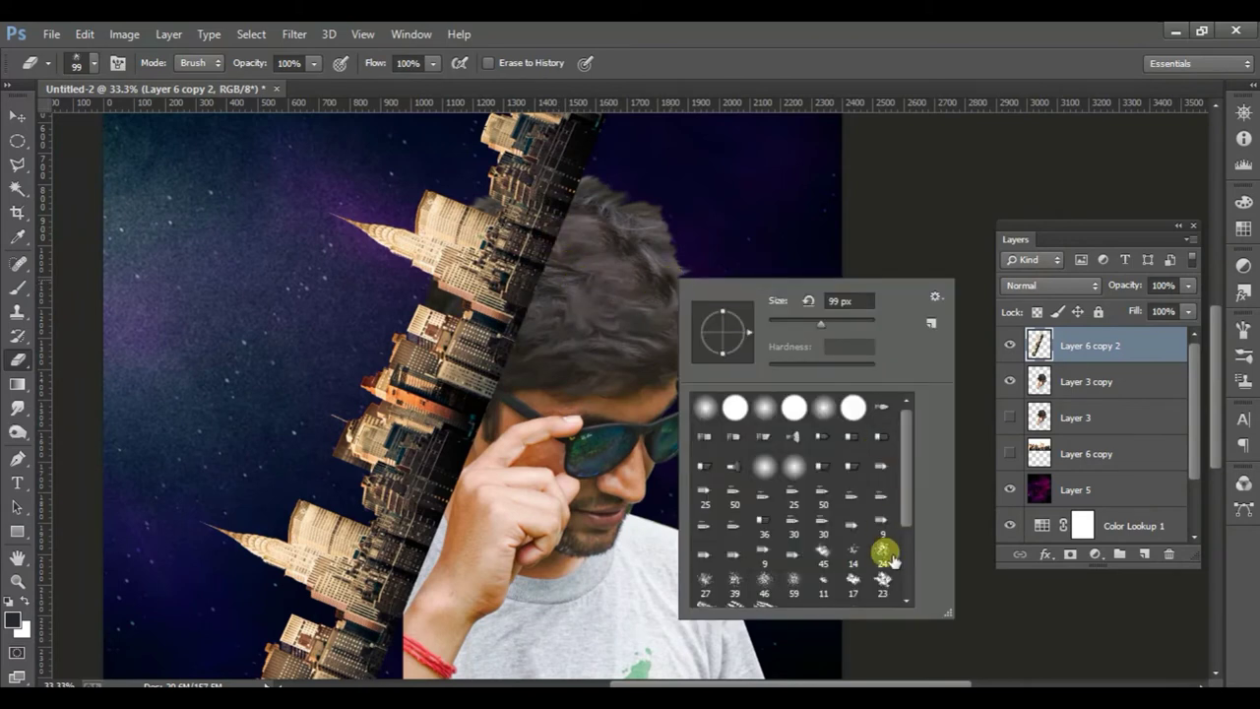
{"action": "left_click", "coordinate": [803, 469]}
{"action": "left_click", "coordinate": [823, 410]}
{"action": "left_click_drag", "start_coordinate": [837, 325], "coordinate": [849, 324]}
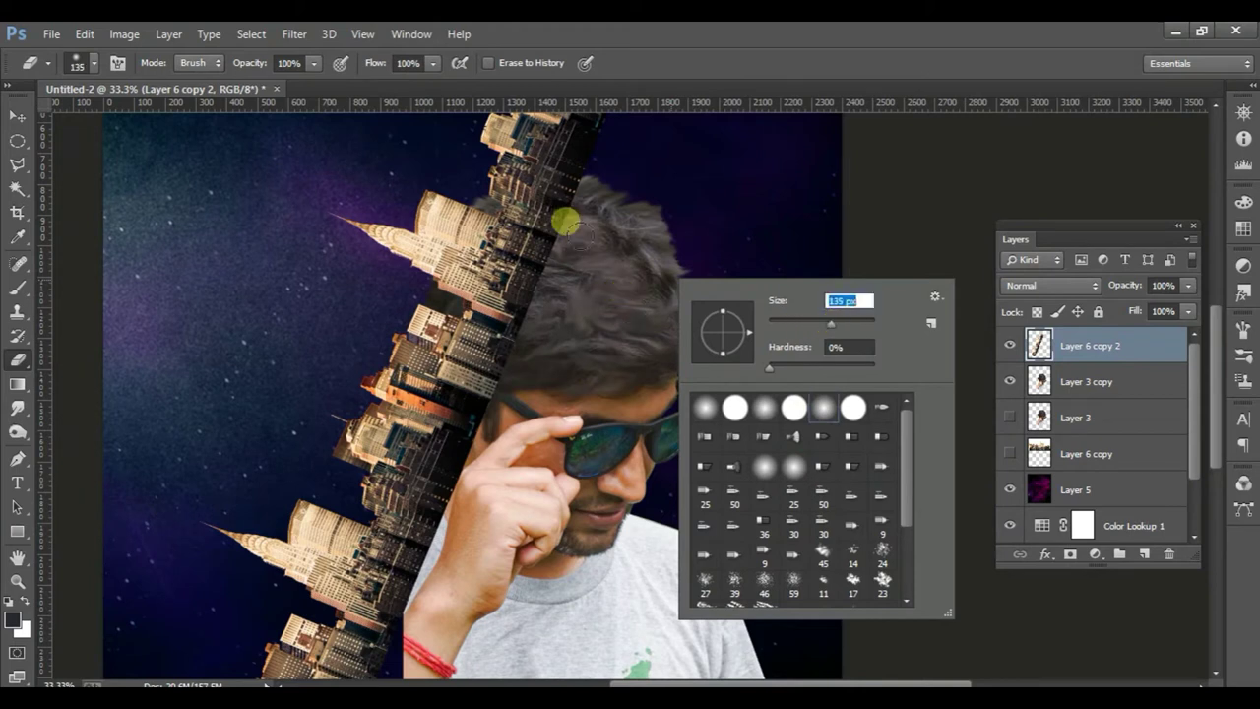
- Softly erase the skyline buildings covering the man's hair, face edge and hand
{"action": "left_click", "coordinate": [571, 213]}
{"action": "mouse_move", "coordinate": [530, 313]}
{"action": "left_mouse_down"}
{"action": "mouse_move", "coordinate": [492, 473]}
{"action": "mouse_move", "coordinate": [449, 576]}
{"action": "left_mouse_up"}
{"action": "left_click_drag", "start_coordinate": [463, 527], "coordinate": [488, 499]}
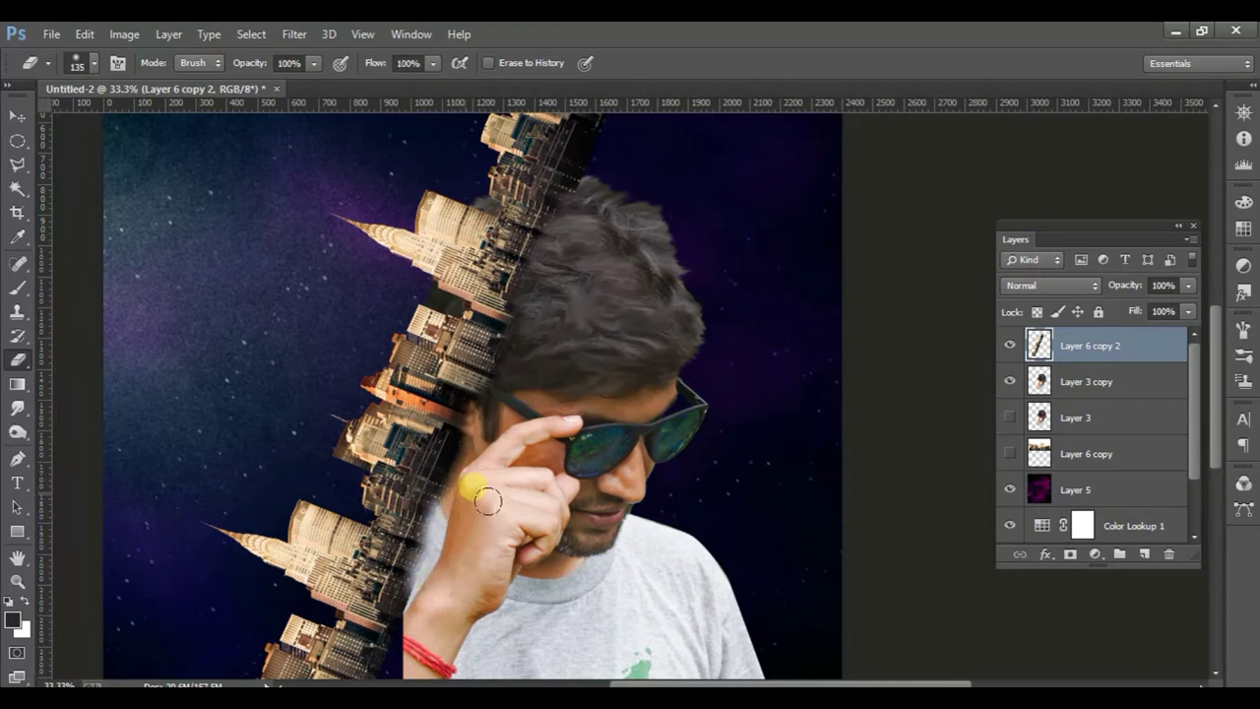
{"action": "mouse_move", "coordinate": [520, 374]}
{"action": "left_mouse_down"}
{"action": "mouse_move", "coordinate": [598, 328]}
{"action": "mouse_move", "coordinate": [595, 364]}
{"action": "left_mouse_up"}
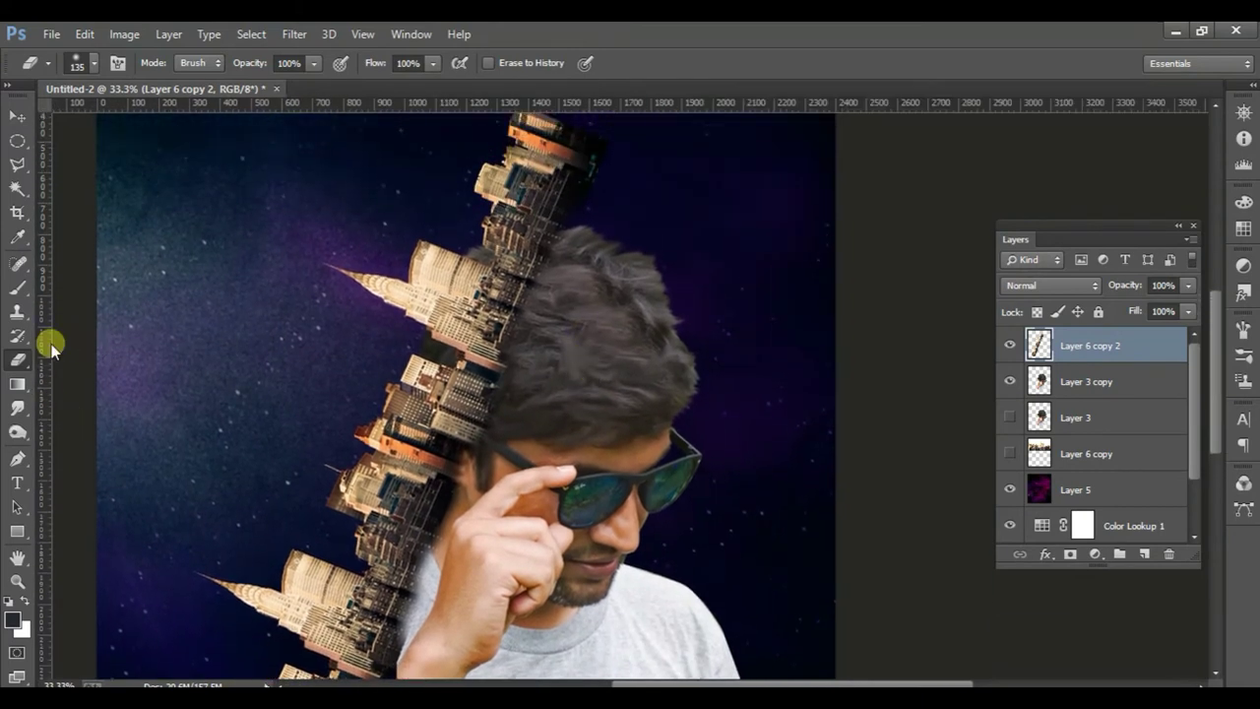
{"action": "left_click", "coordinate": [15, 119]}
{"action": "left_click", "coordinate": [628, 361]}
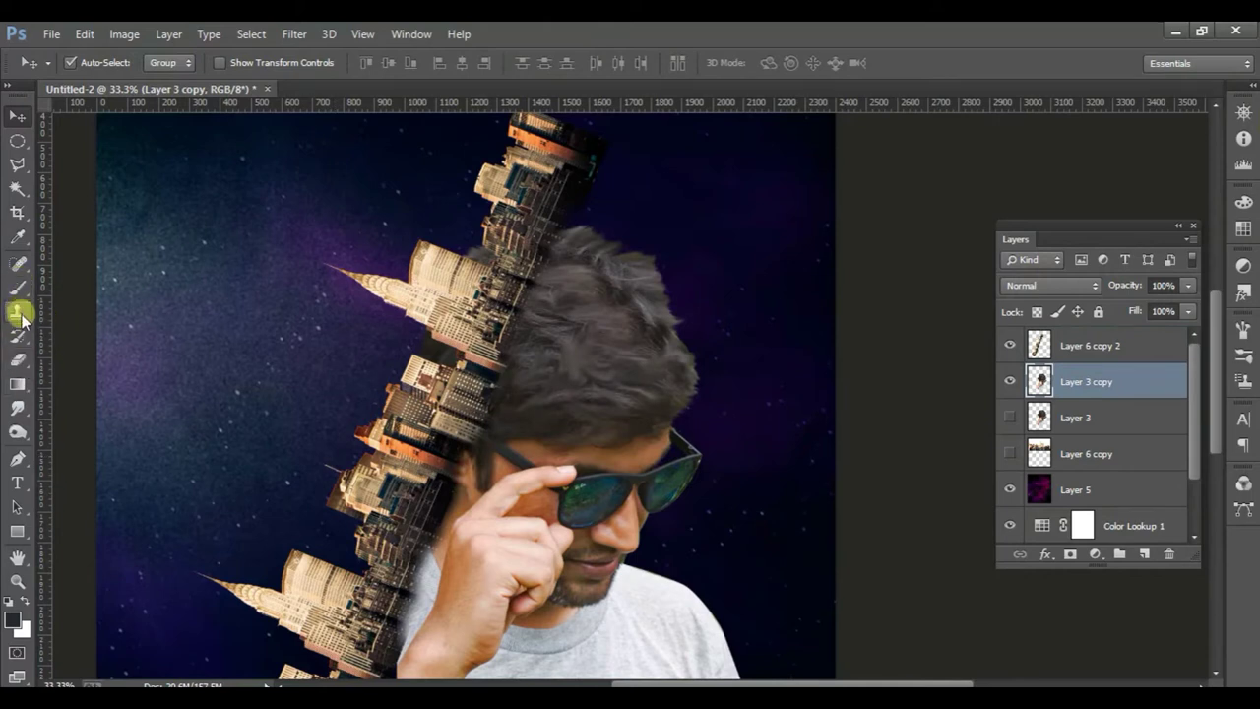
- Set a soft eraser of about 402 px and trial-erase the man's left edge and shirt bottom
{"action": "left_click", "coordinate": [17, 359]}
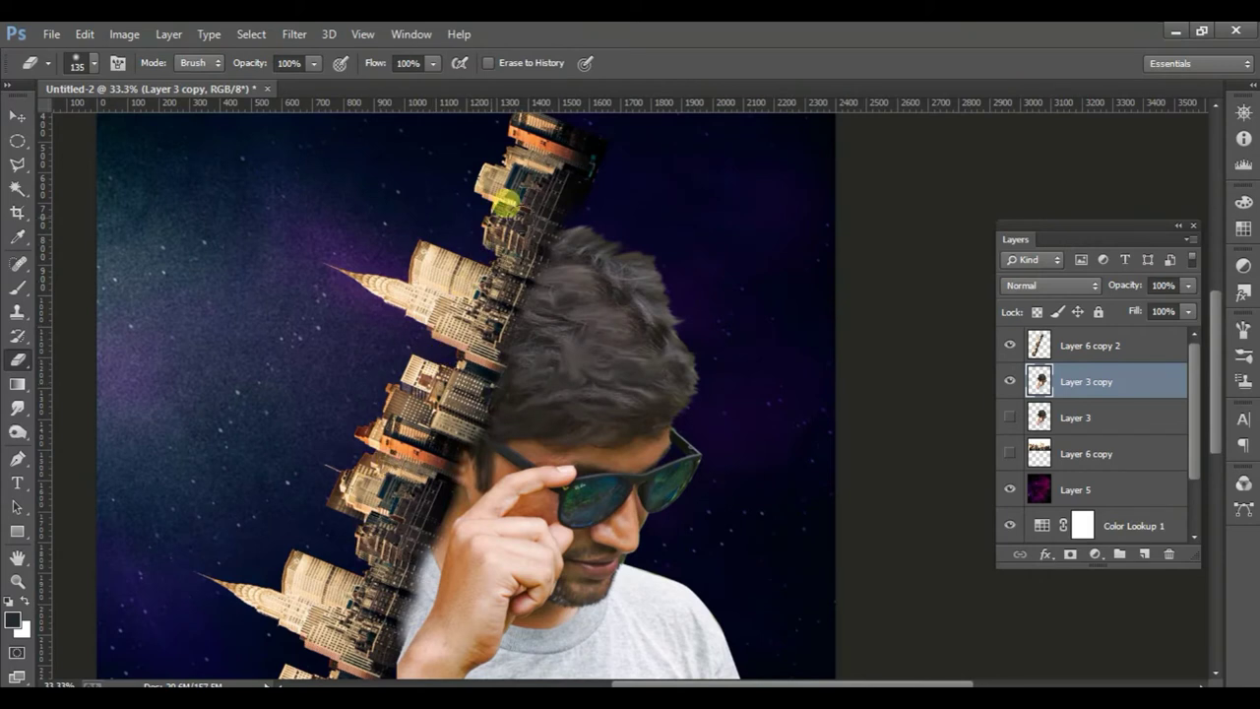
{"action": "left_click", "coordinate": [17, 116]}
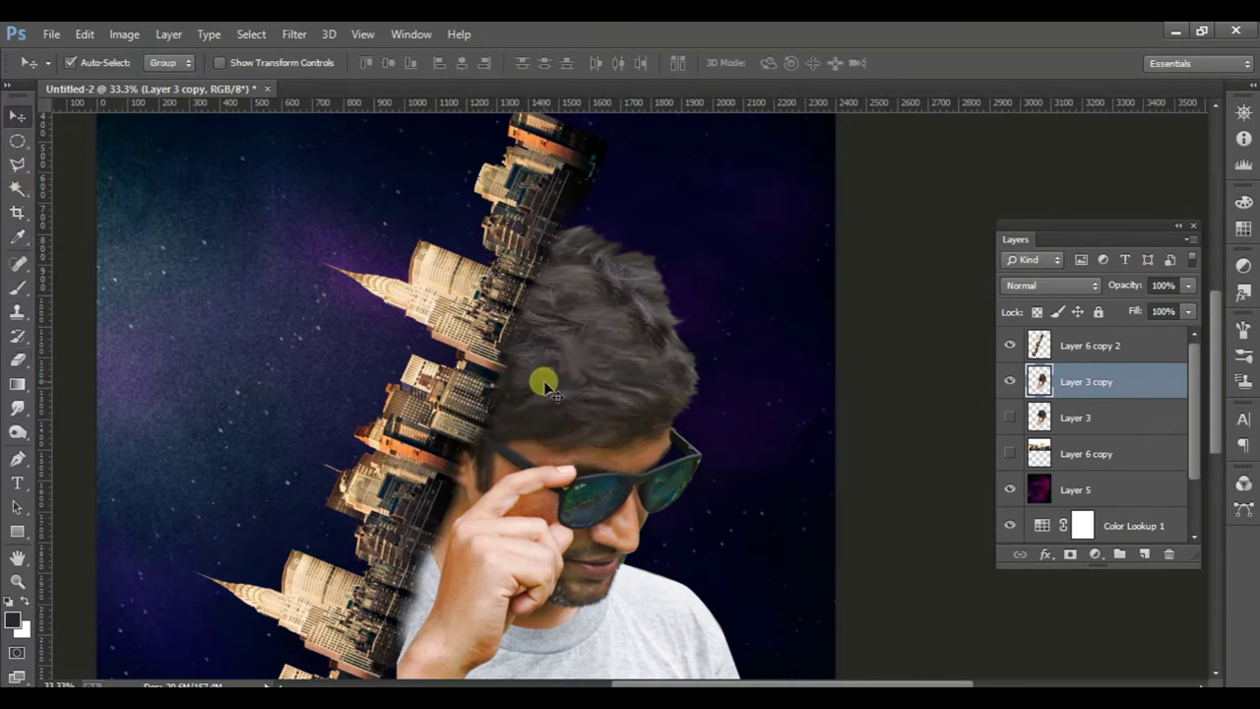
{"action": "key", "text": "ctrl+minus"}
{"action": "key", "text": "ctrl+minus"}
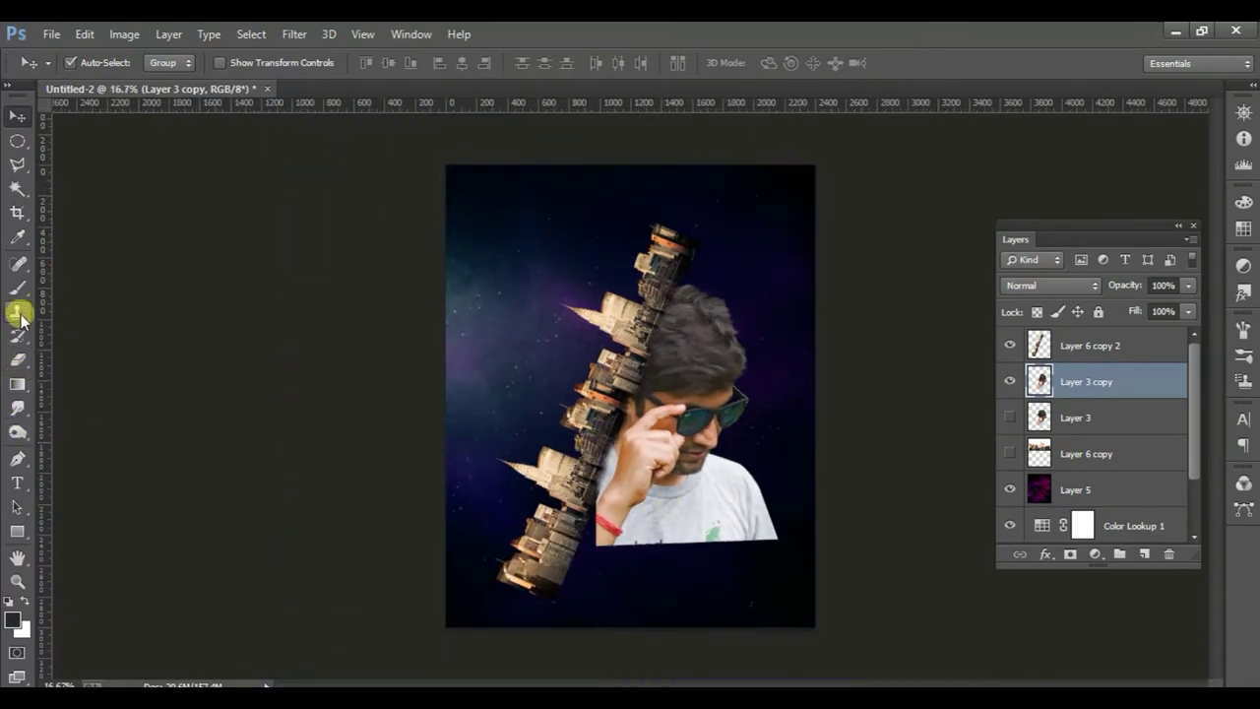
{"action": "left_click", "coordinate": [17, 360]}
{"action": "right_click", "coordinate": [520, 384]}
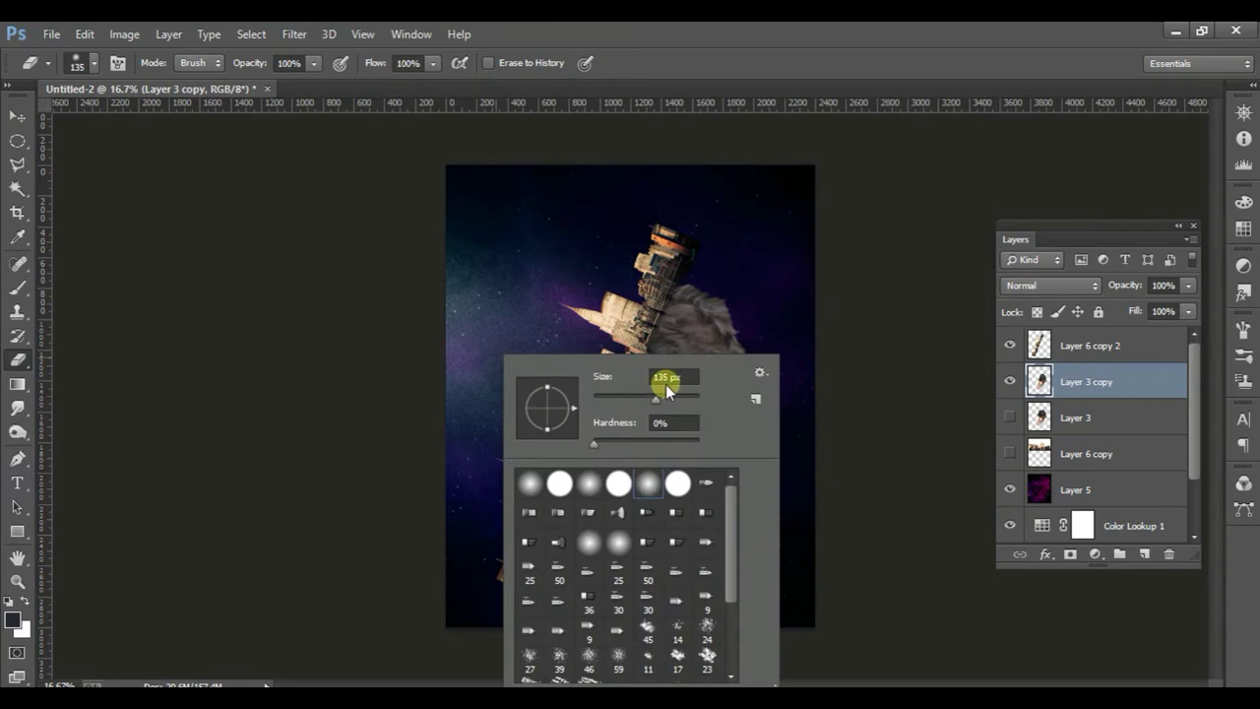
{"action": "left_click_drag", "start_coordinate": [682, 399], "coordinate": [667, 398]}
{"action": "right_click", "coordinate": [579, 327]}
{"action": "left_click", "coordinate": [750, 399]}
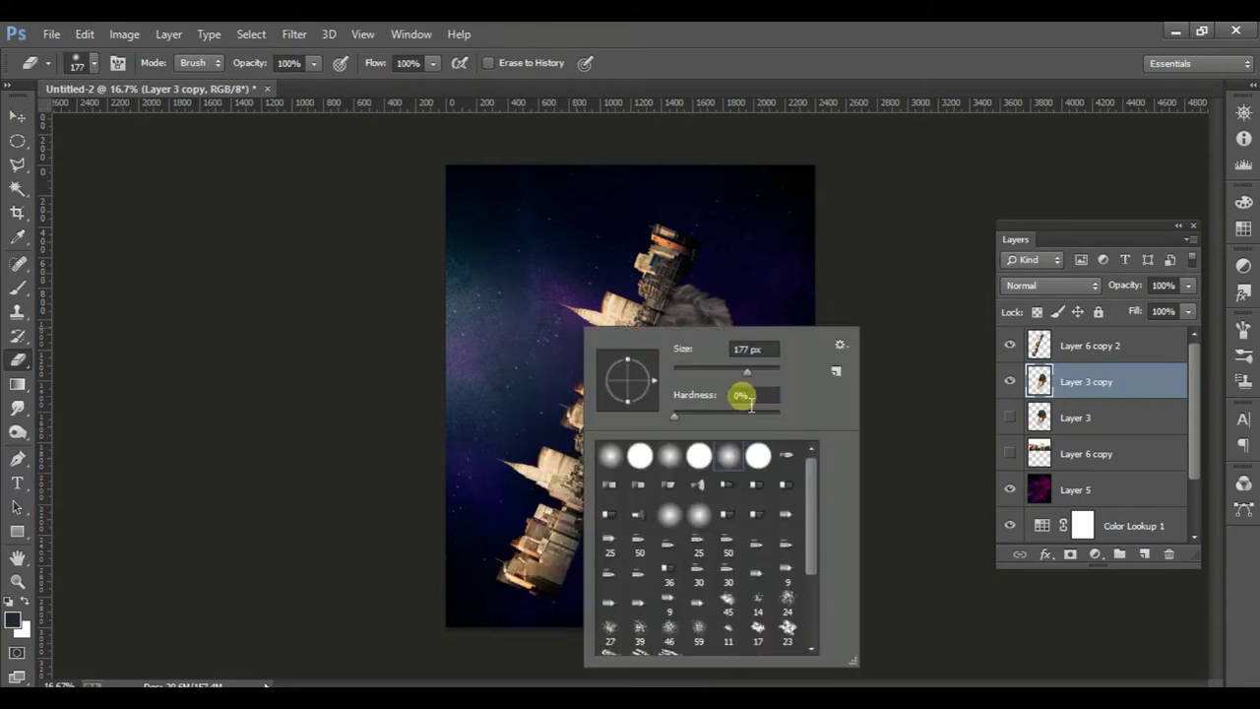
{"action": "left_click_drag", "start_coordinate": [764, 368], "coordinate": [770, 369]}
{"action": "left_click_drag", "start_coordinate": [594, 552], "coordinate": [571, 485]}
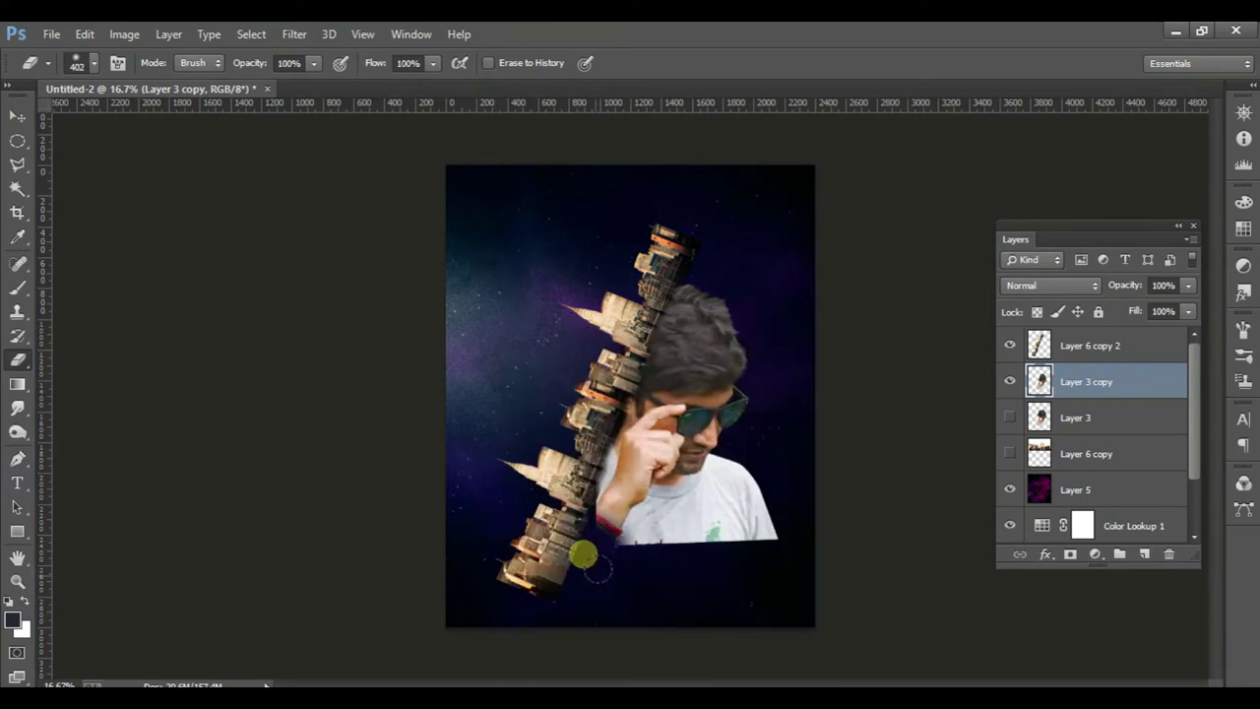
{"action": "mouse_move", "coordinate": [583, 591]}
{"action": "left_mouse_down"}
{"action": "mouse_move", "coordinate": [624, 578]}
{"action": "mouse_move", "coordinate": [641, 549]}
{"action": "mouse_move", "coordinate": [713, 530]}
{"action": "mouse_move", "coordinate": [769, 610]}
{"action": "left_mouse_up"}
- Resize the eraser to 437 px and undo the trial erasures along the shirt bottom
{"action": "right_click", "coordinate": [627, 382]}
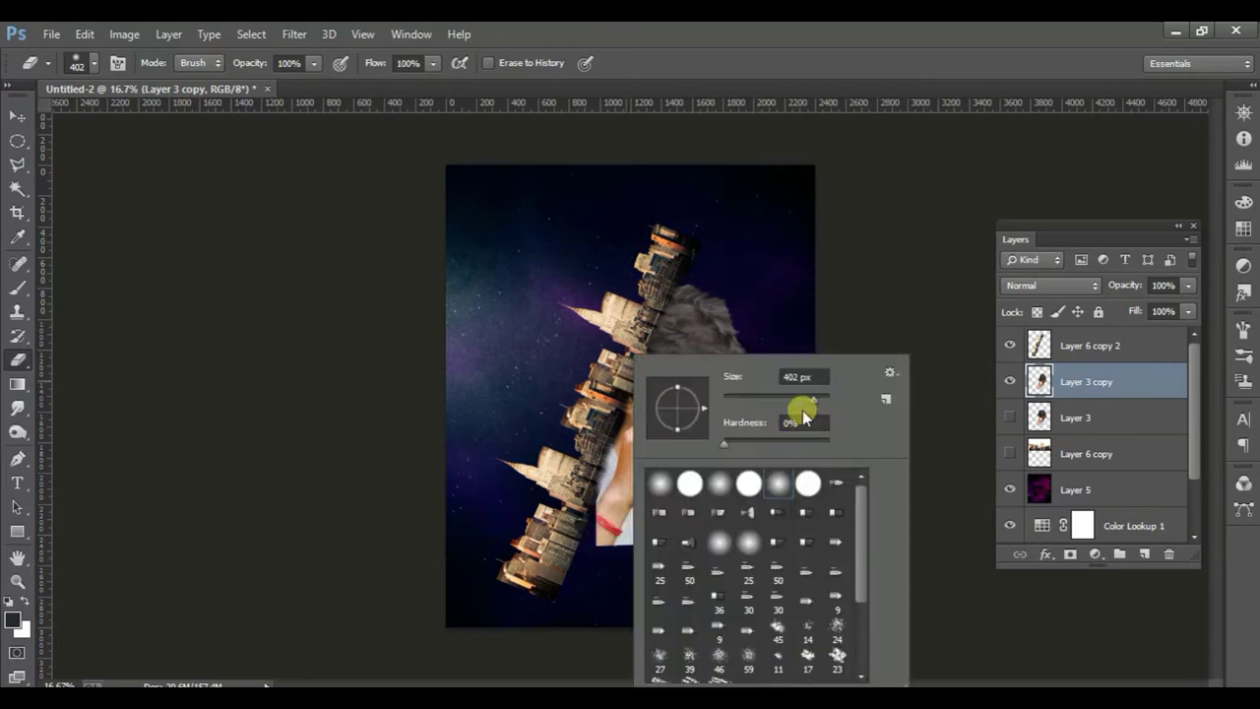
{"action": "left_click", "coordinate": [511, 322]}
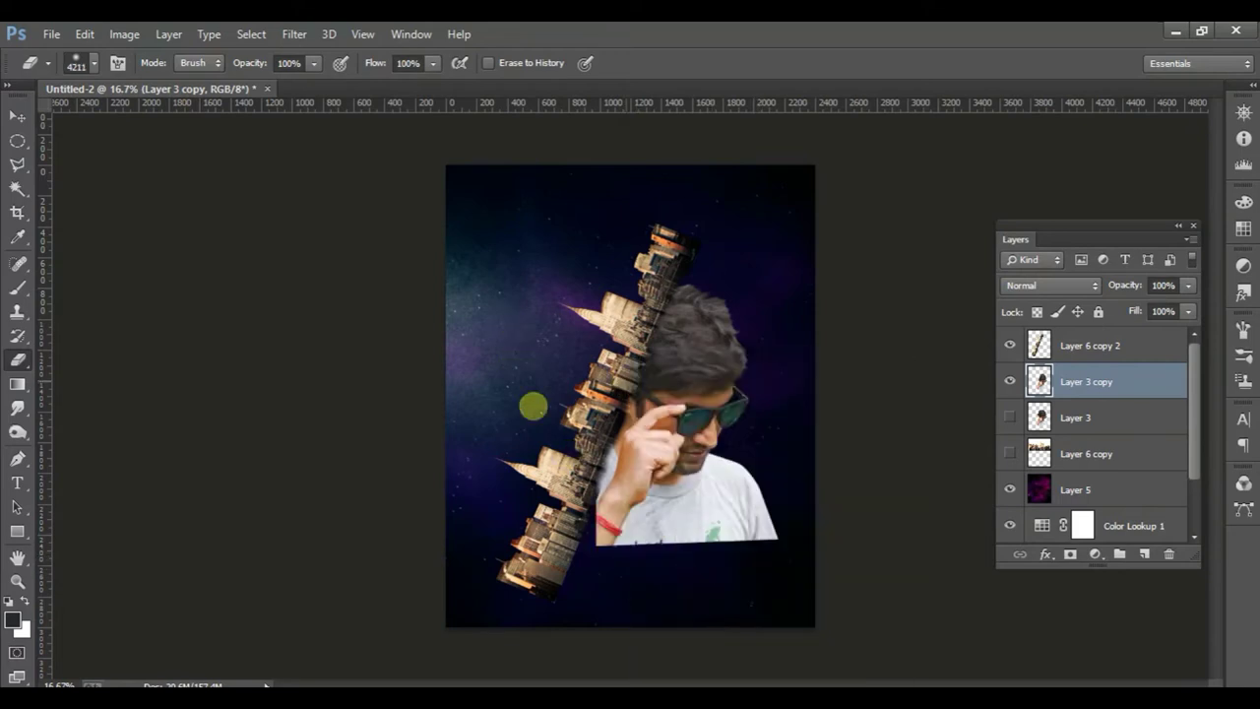
{"action": "left_click", "coordinate": [566, 339]}
{"action": "right_click", "coordinate": [566, 339]}
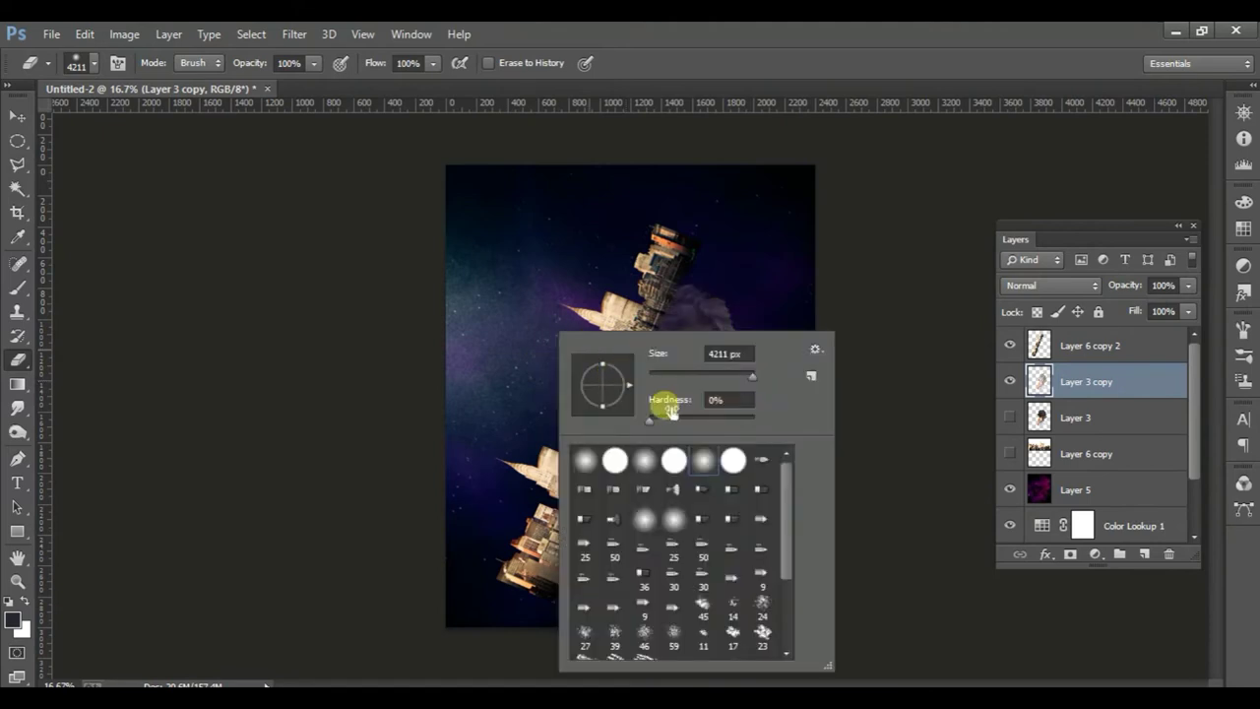
{"action": "left_click_drag", "start_coordinate": [739, 379], "coordinate": [738, 375]}
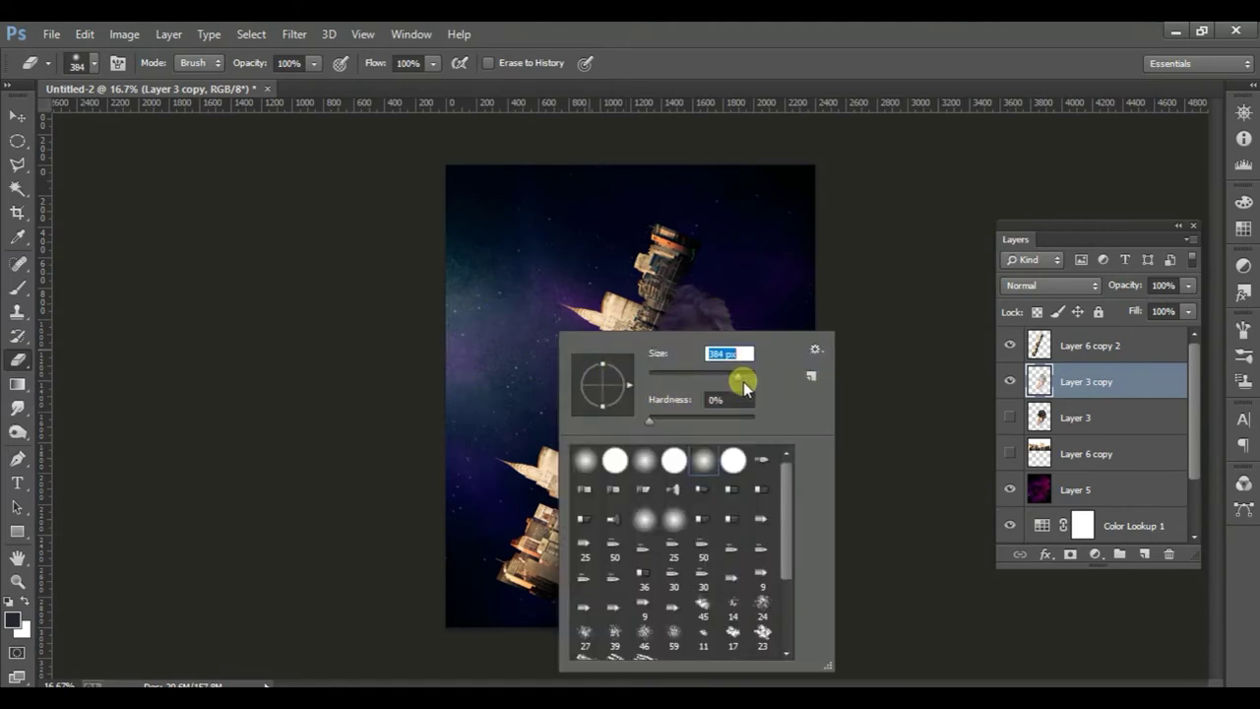
{"action": "left_click", "coordinate": [540, 279]}
{"action": "key", "text": "ctrl+z"}
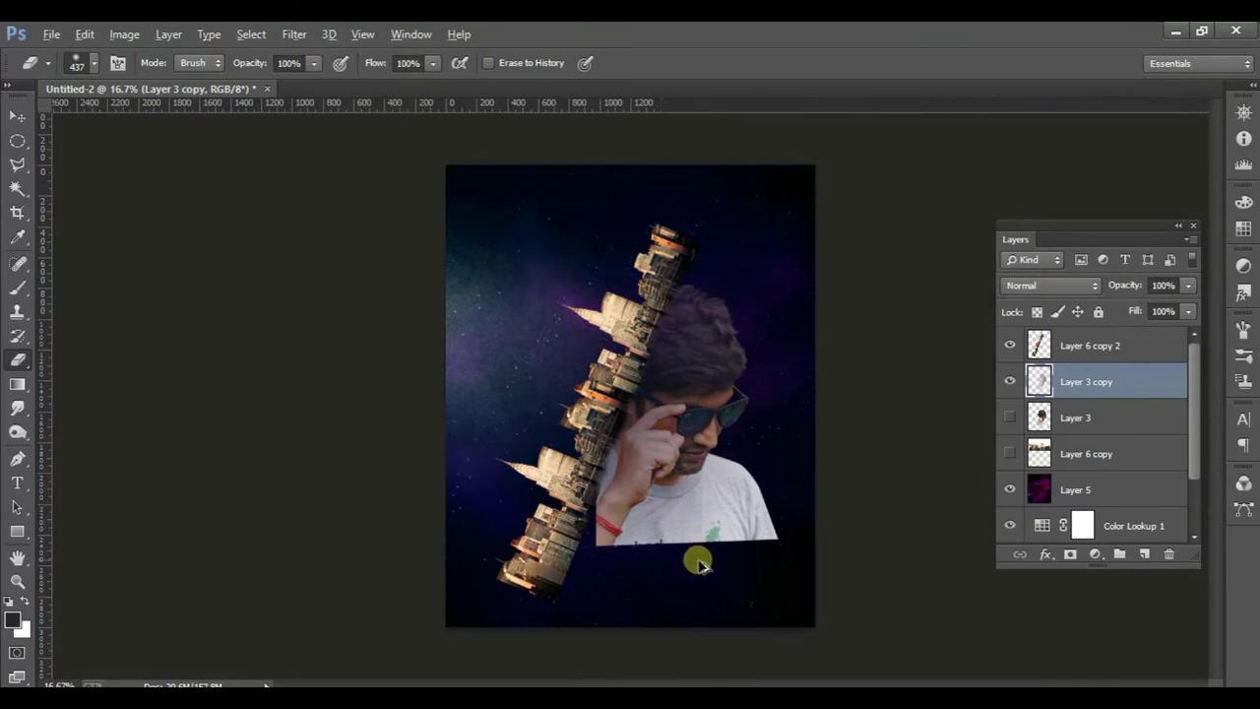
{"action": "left_click_drag", "start_coordinate": [697, 564], "coordinate": [646, 558]}
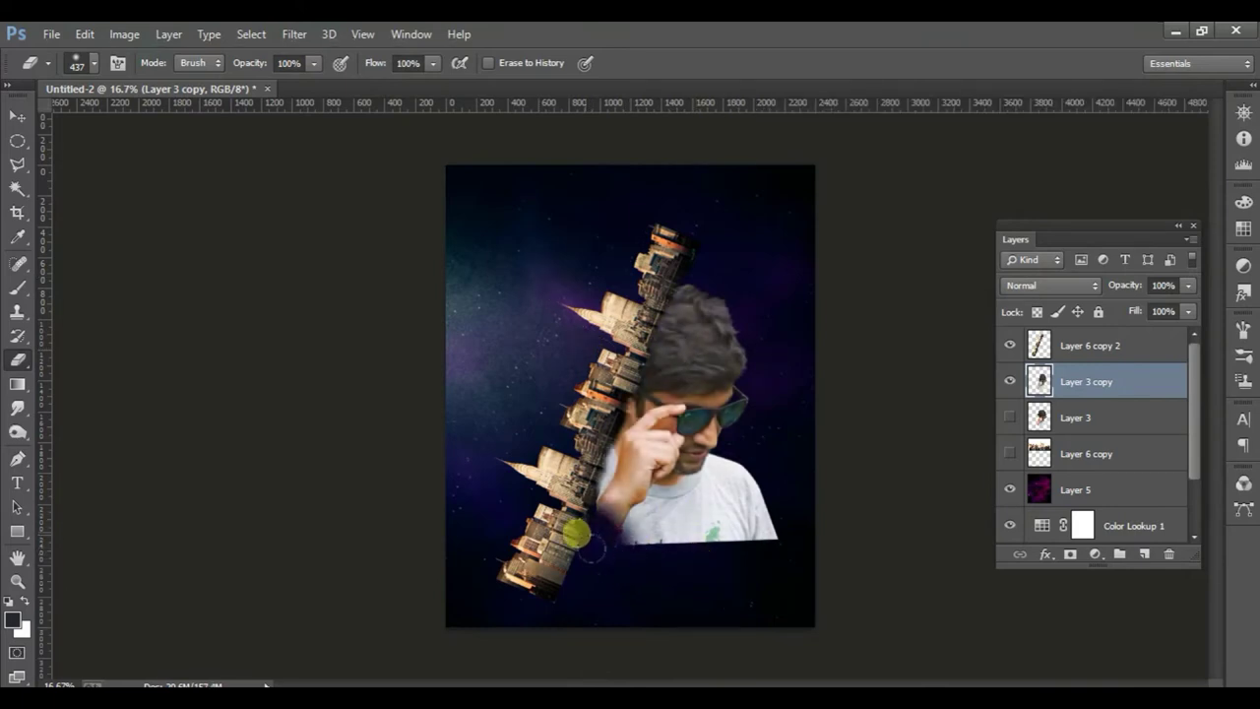
{"action": "left_click_drag", "start_coordinate": [645, 559], "coordinate": [785, 540]}
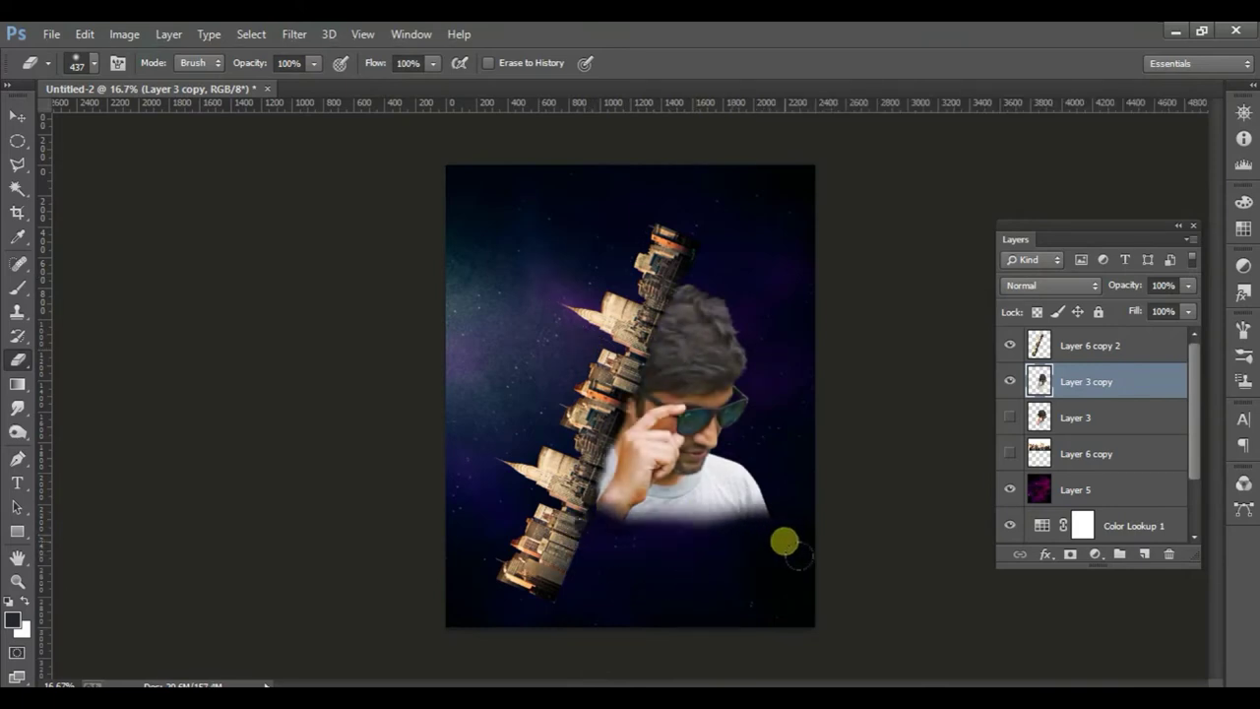
{"action": "key", "text": "ctrl+z"}
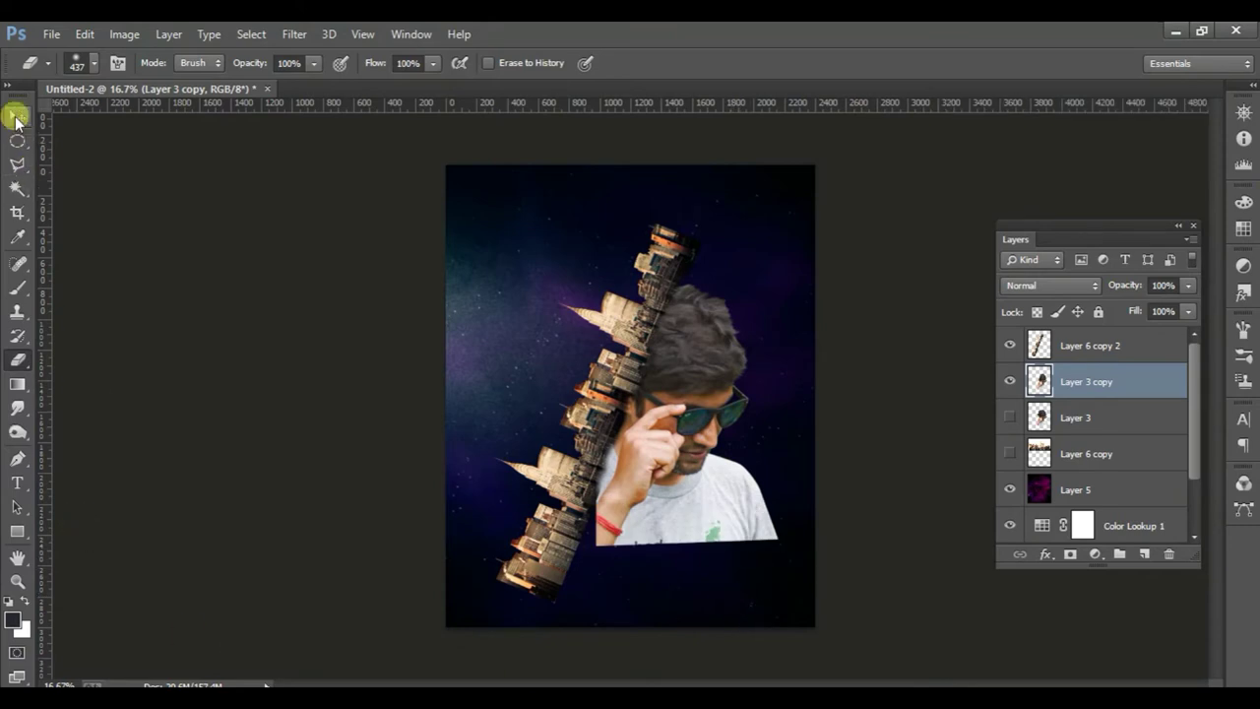
{"action": "left_click", "coordinate": [16, 116]}
- Zoom in on the portrait and select the man's Layer 3 copy
{"action": "left_click", "coordinate": [744, 587]}
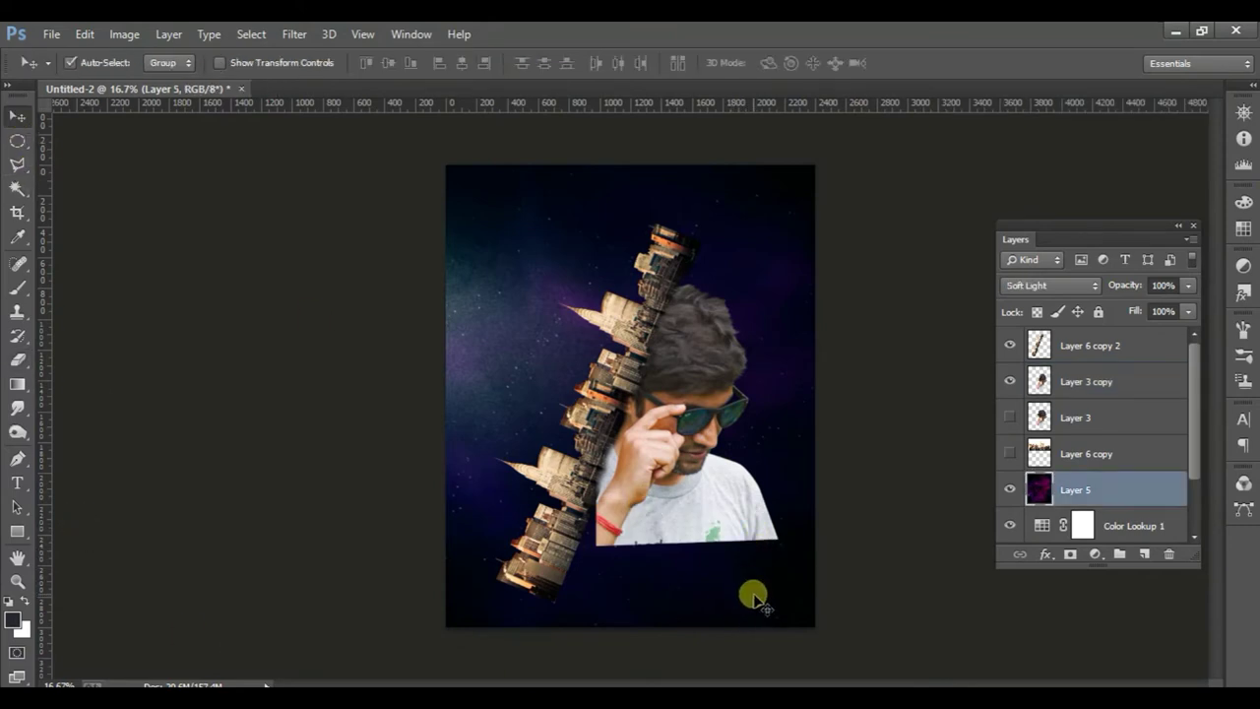
{"action": "key", "text": "ctrl+plus"}
{"action": "left_click_drag", "start_coordinate": [681, 614], "coordinate": [678, 509]}
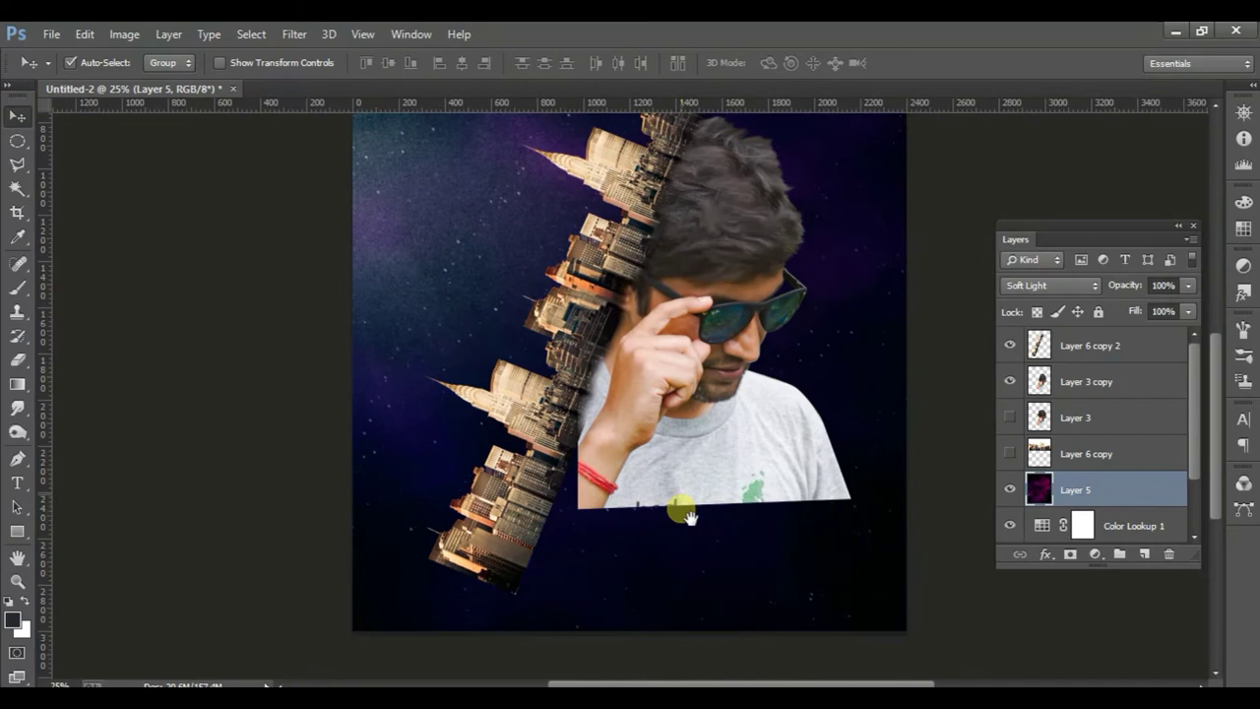
{"action": "left_click", "coordinate": [601, 501]}
{"action": "left_click", "coordinate": [543, 512]}
{"action": "left_click", "coordinate": [596, 505]}
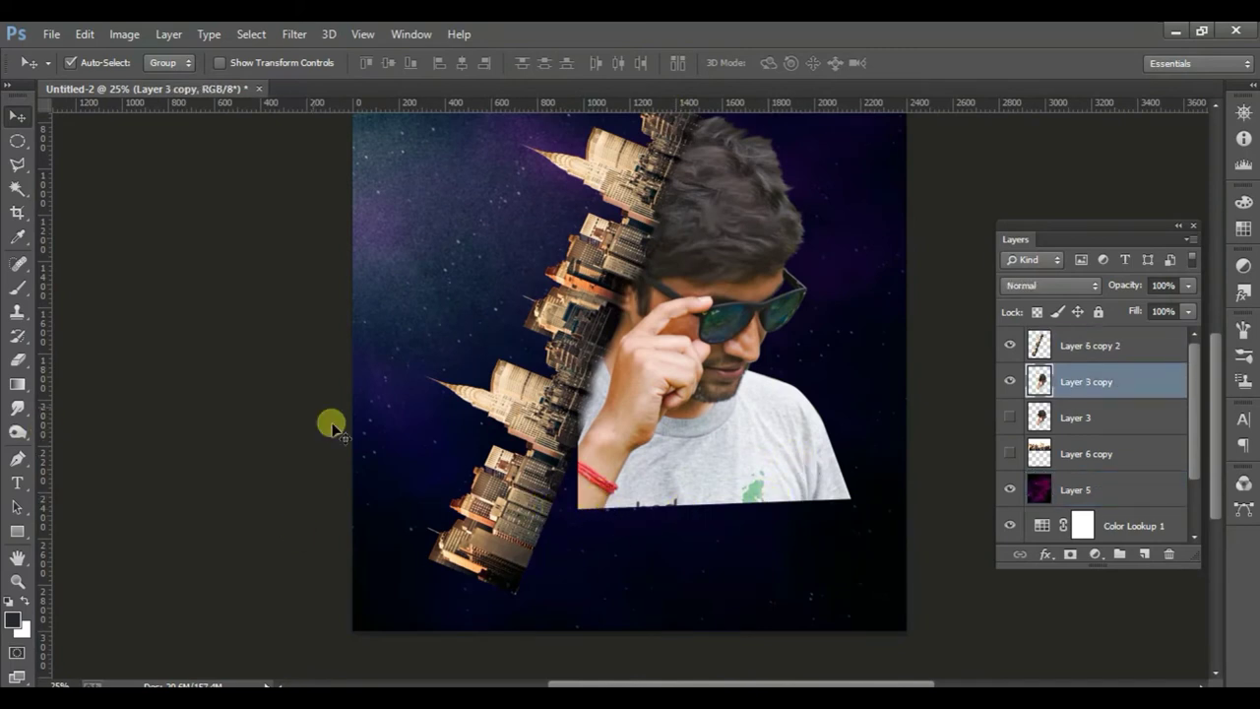
- Choose the standard Eraser with a textured scatter brush
{"action": "left_click", "coordinate": [18, 359]}
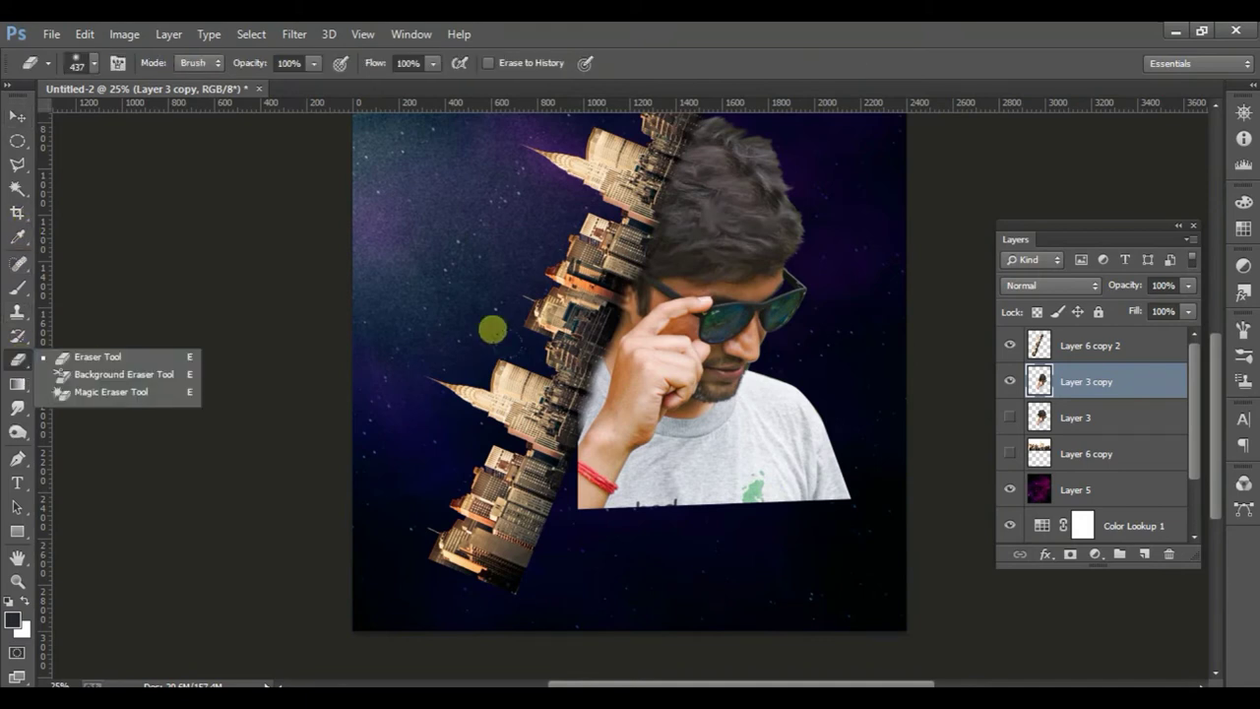
{"action": "left_click", "coordinate": [78, 358]}
{"action": "right_click", "coordinate": [526, 246]}
{"action": "left_click", "coordinate": [740, 519]}
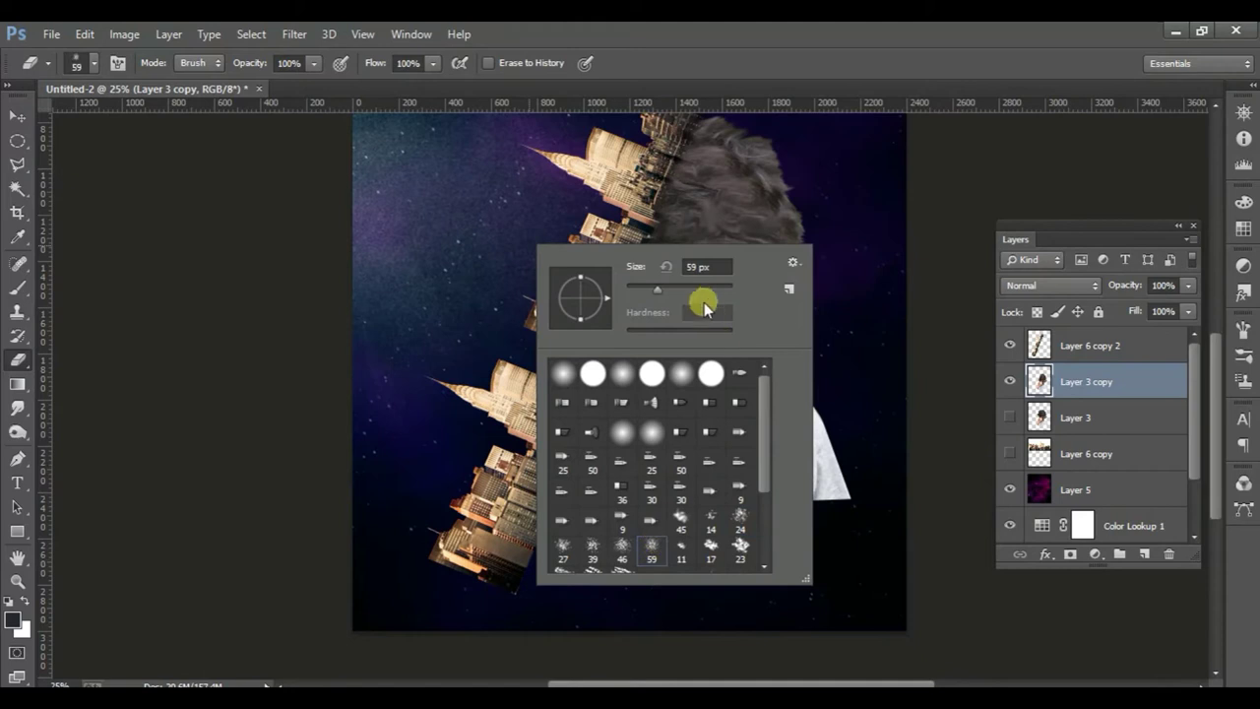
{"action": "left_click", "coordinate": [459, 315]}
- Erase a ragged edge along the wrist and shirt bottom with a 349 px brush
{"action": "left_click_drag", "start_coordinate": [635, 546], "coordinate": [576, 505]}
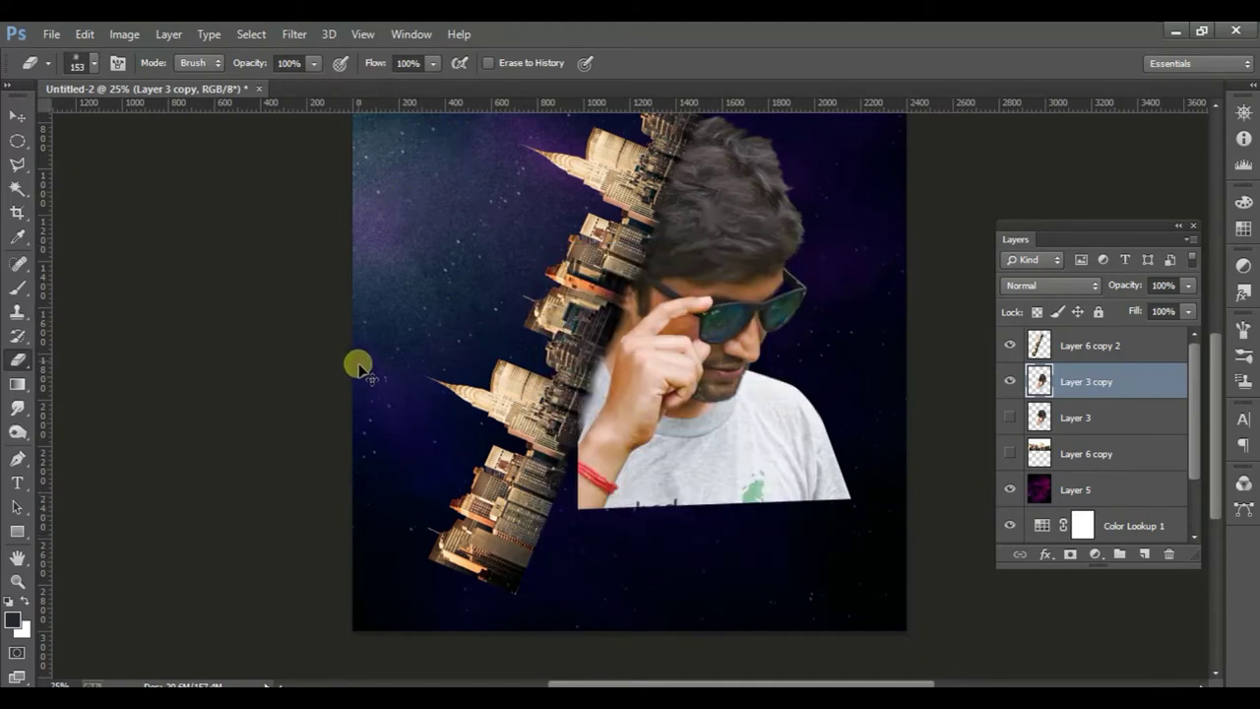
{"action": "right_click", "coordinate": [377, 330]}
{"action": "left_click_drag", "start_coordinate": [554, 377], "coordinate": [569, 375]}
{"action": "left_click", "coordinate": [413, 161]}
{"action": "mouse_move", "coordinate": [596, 557]}
{"action": "left_mouse_down"}
{"action": "mouse_move", "coordinate": [571, 519]}
{"action": "mouse_move", "coordinate": [815, 562]}
{"action": "mouse_move", "coordinate": [830, 506]}
{"action": "mouse_move", "coordinate": [760, 548]}
{"action": "mouse_move", "coordinate": [641, 543]}
{"action": "mouse_move", "coordinate": [576, 471]}
{"action": "mouse_move", "coordinate": [555, 483]}
{"action": "left_mouse_up"}
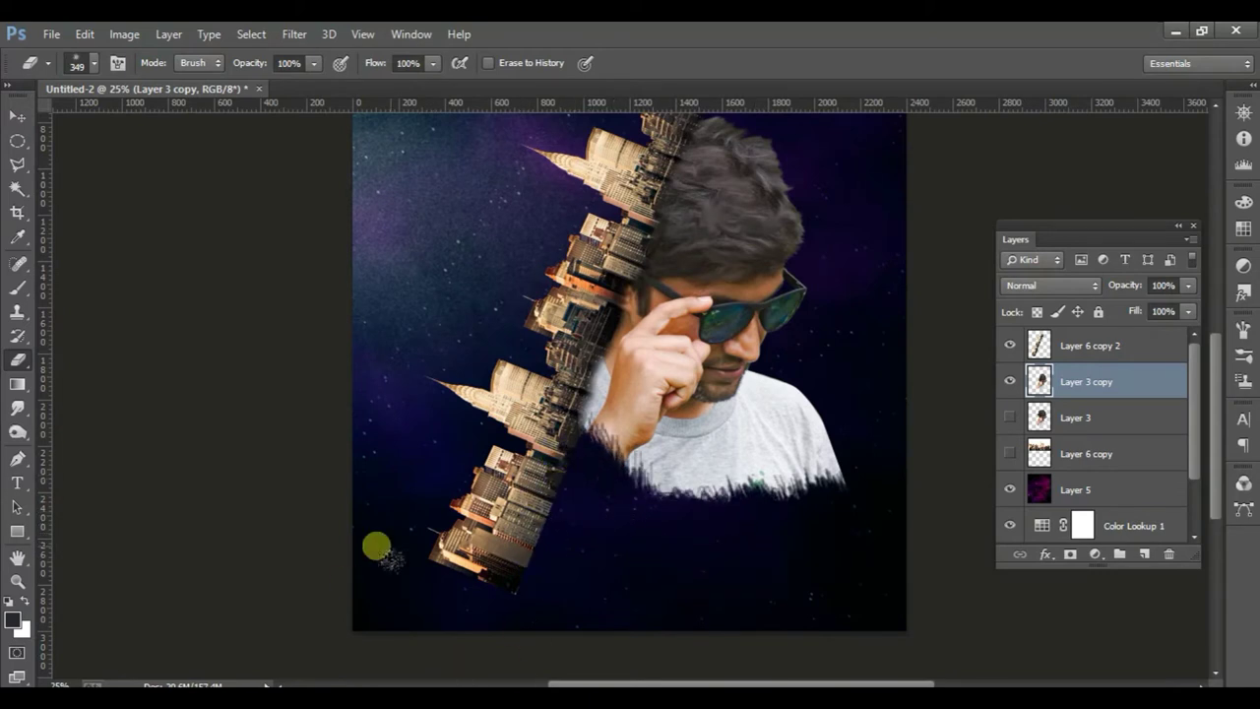
{"action": "left_click", "coordinate": [17, 116]}
- Select the galaxy background Layer 5 in the Layers panel
{"action": "left_click_drag", "start_coordinate": [641, 428], "coordinate": [631, 497]}
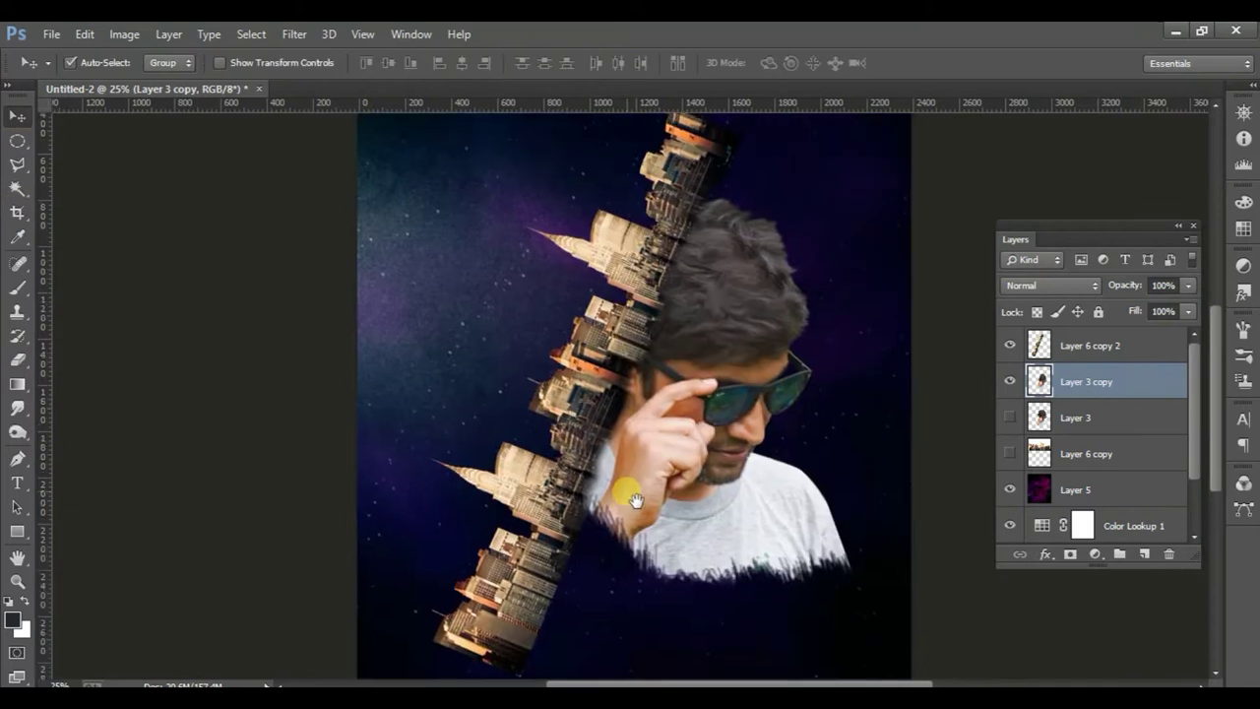
{"action": "left_click", "coordinate": [578, 495]}
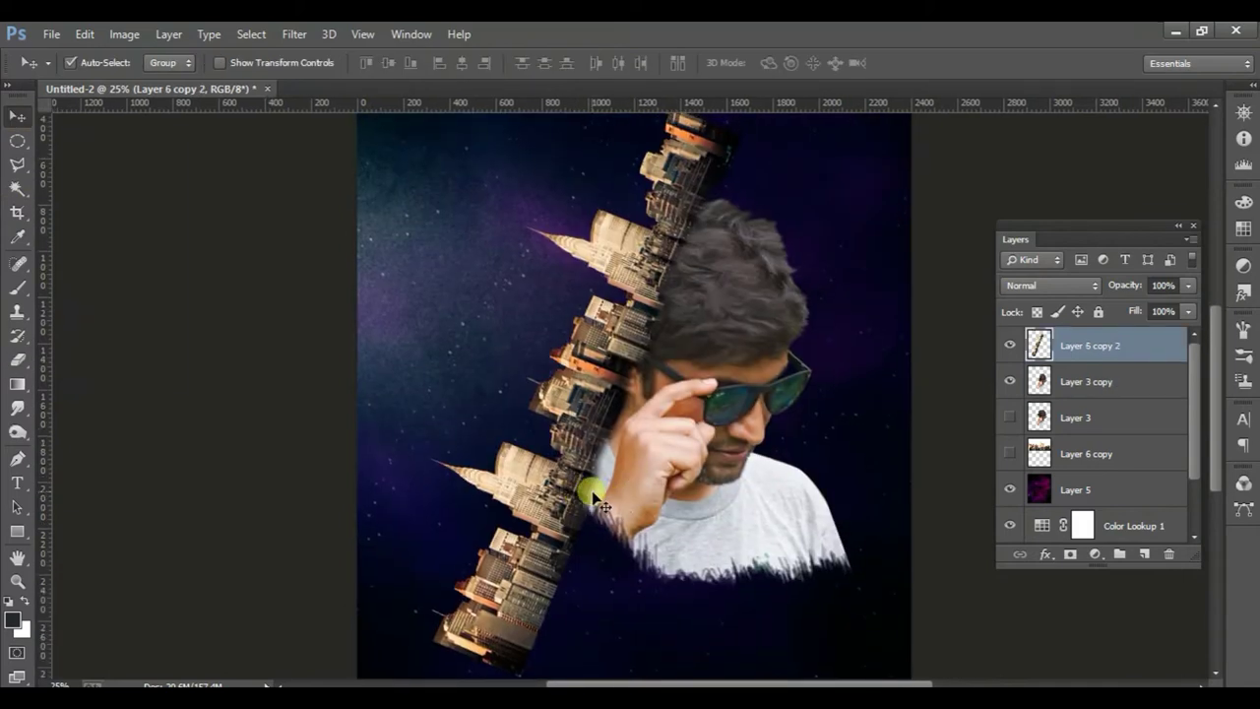
{"action": "scroll", "coordinate": [594, 502], "scroll_direction": "up", "scroll_amount": 2}
{"action": "scroll", "coordinate": [594, 502], "scroll_direction": "down", "scroll_amount": 2}
{"action": "scroll", "coordinate": [592, 495], "scroll_direction": "down", "scroll_amount": 2}
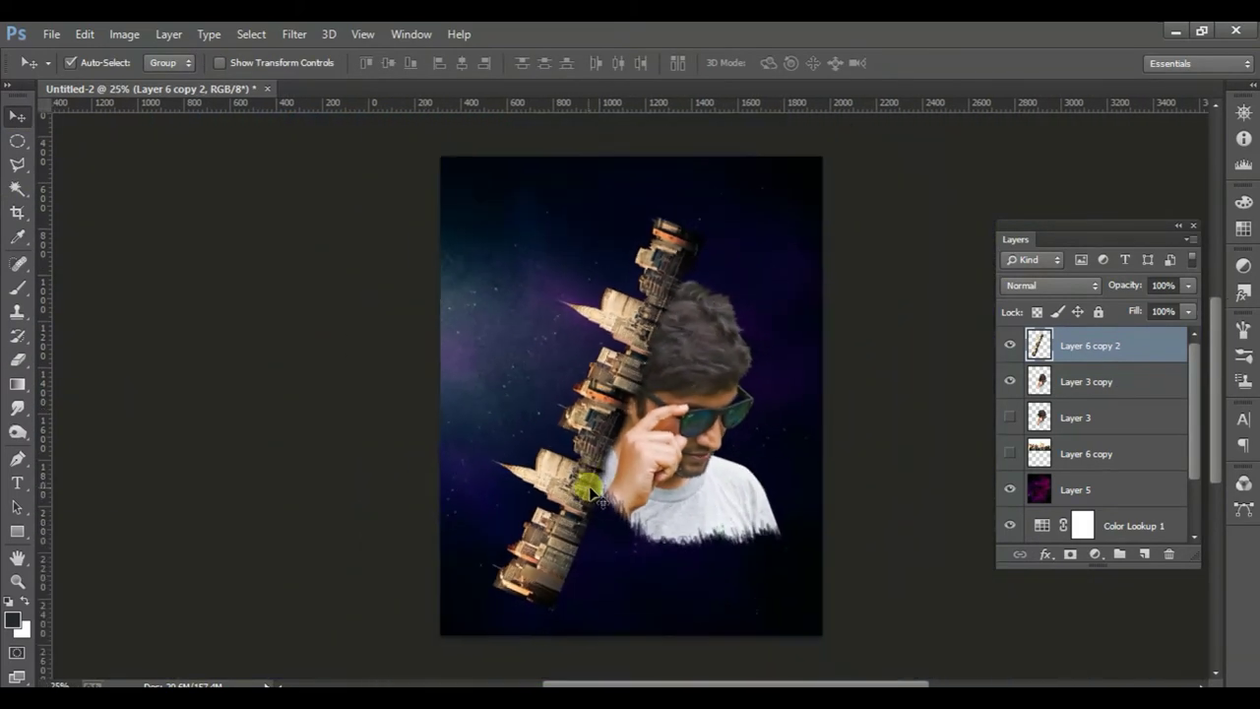
{"action": "scroll", "coordinate": [594, 497], "scroll_direction": "down", "scroll_amount": 2}
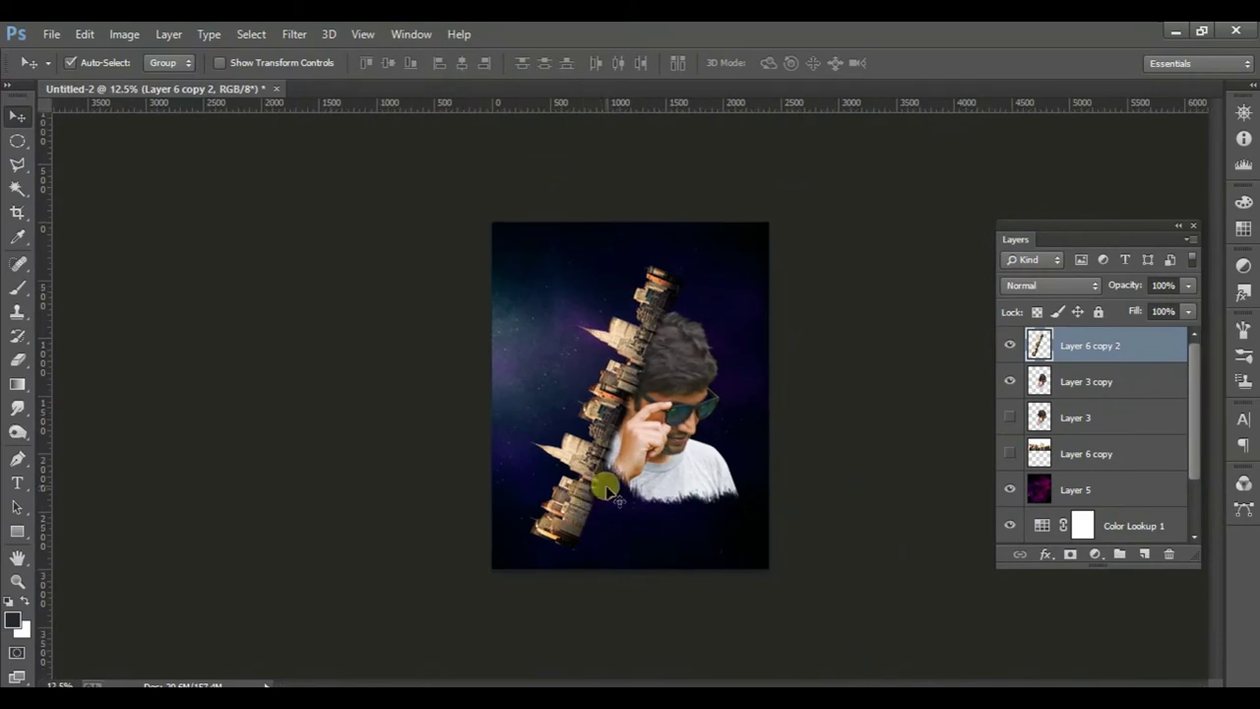
{"action": "left_click", "coordinate": [746, 287]}
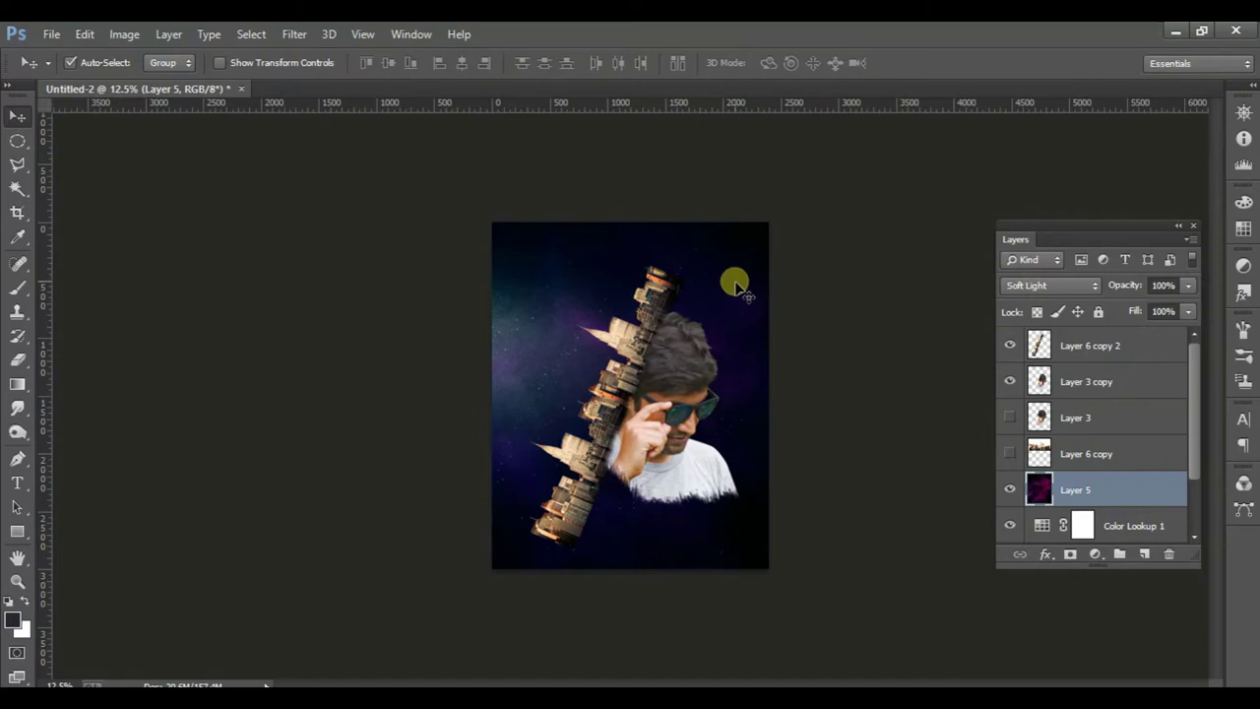
- Apply Hue/Saturation with Hue −163 and Saturation +23 to turn the galaxy green
{"action": "key", "text": "ctrl+u"}
{"action": "left_click_drag", "start_coordinate": [235, 268], "coordinate": [126, 261]}
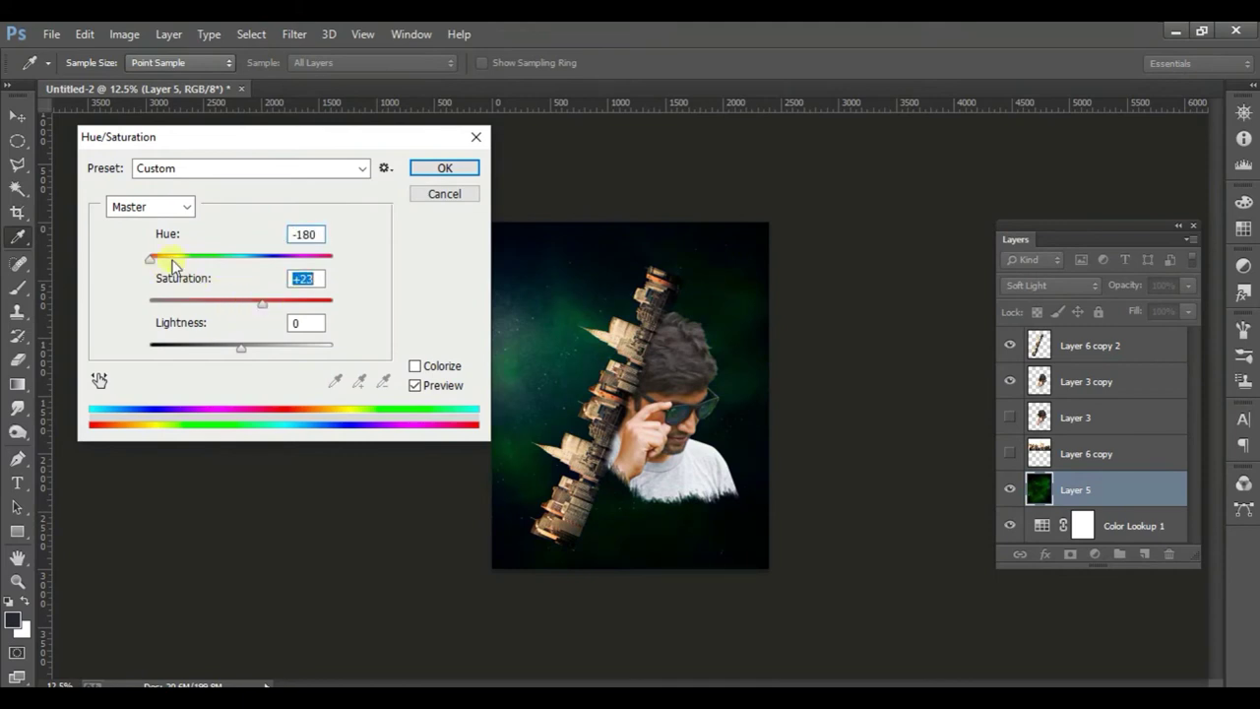
{"action": "left_click_drag", "start_coordinate": [153, 264], "coordinate": [158, 251]}
{"action": "left_click", "coordinate": [441, 172]}
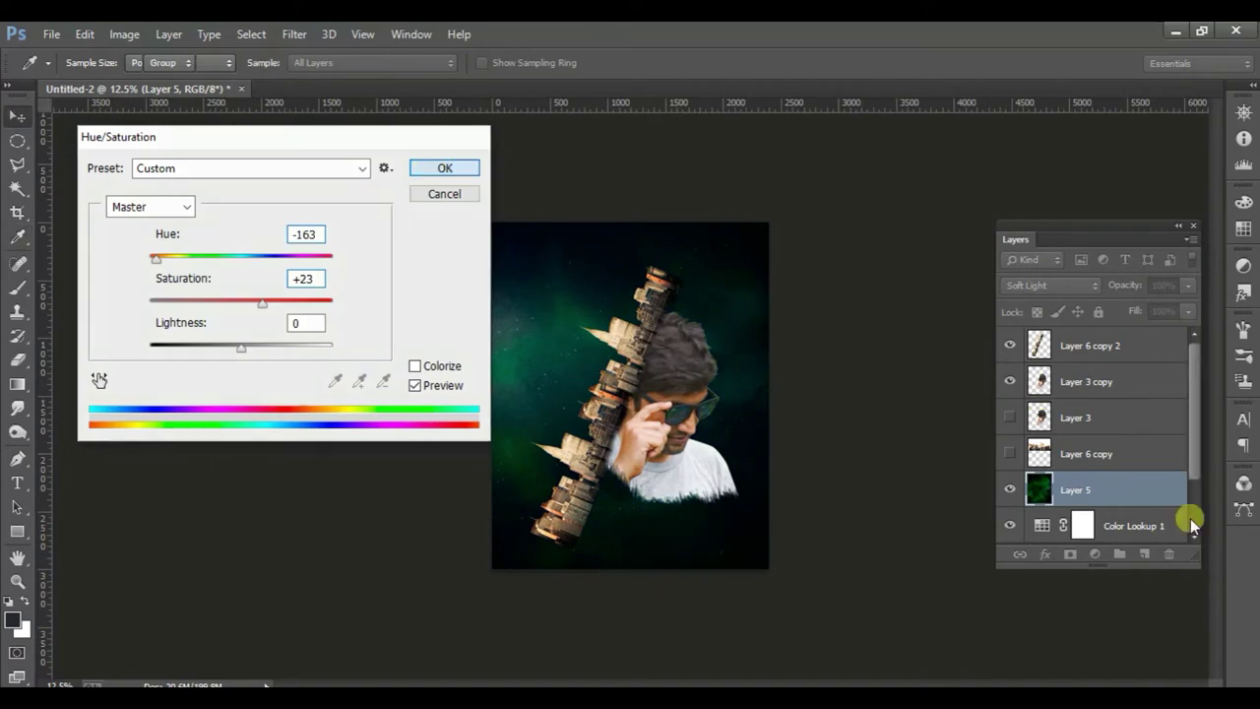
{"action": "scroll", "coordinate": [1132, 499], "scroll_direction": "down", "scroll_amount": 2}
- Shift the hue of Layer 4 with Hue/Saturation
{"action": "left_click", "coordinate": [1130, 492]}
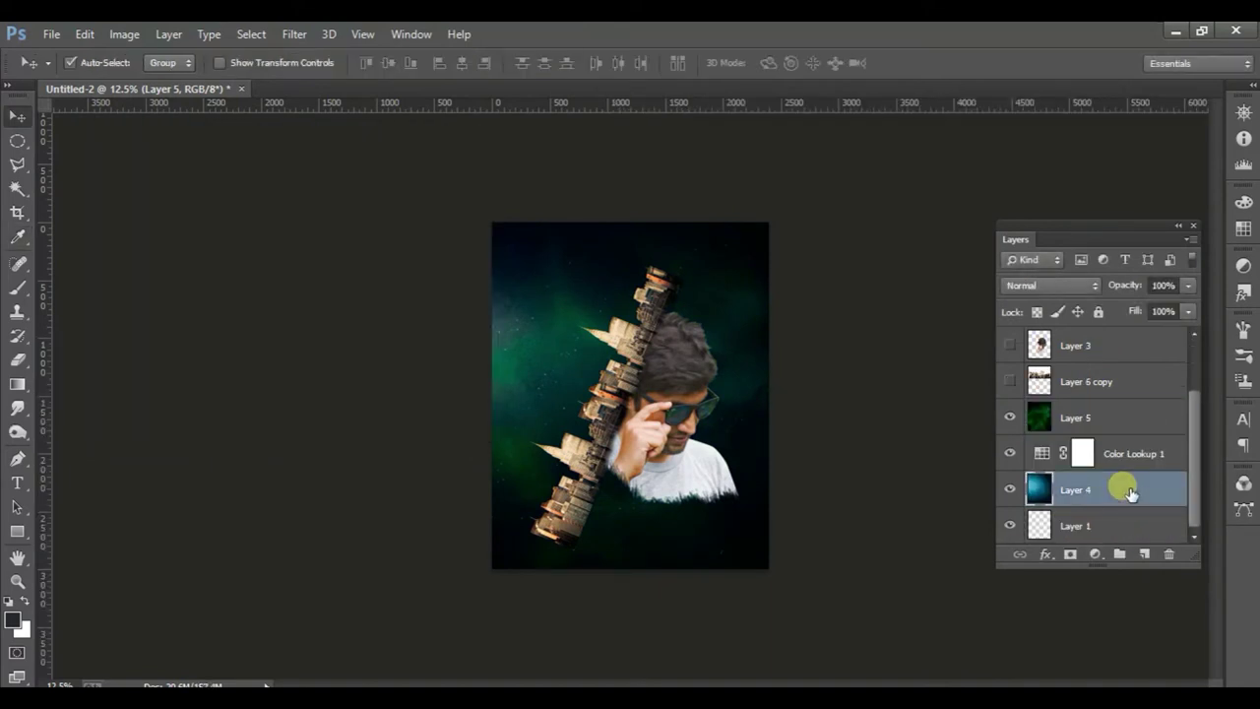
{"action": "key", "text": "i"}
{"action": "key", "text": "ctrl+u"}
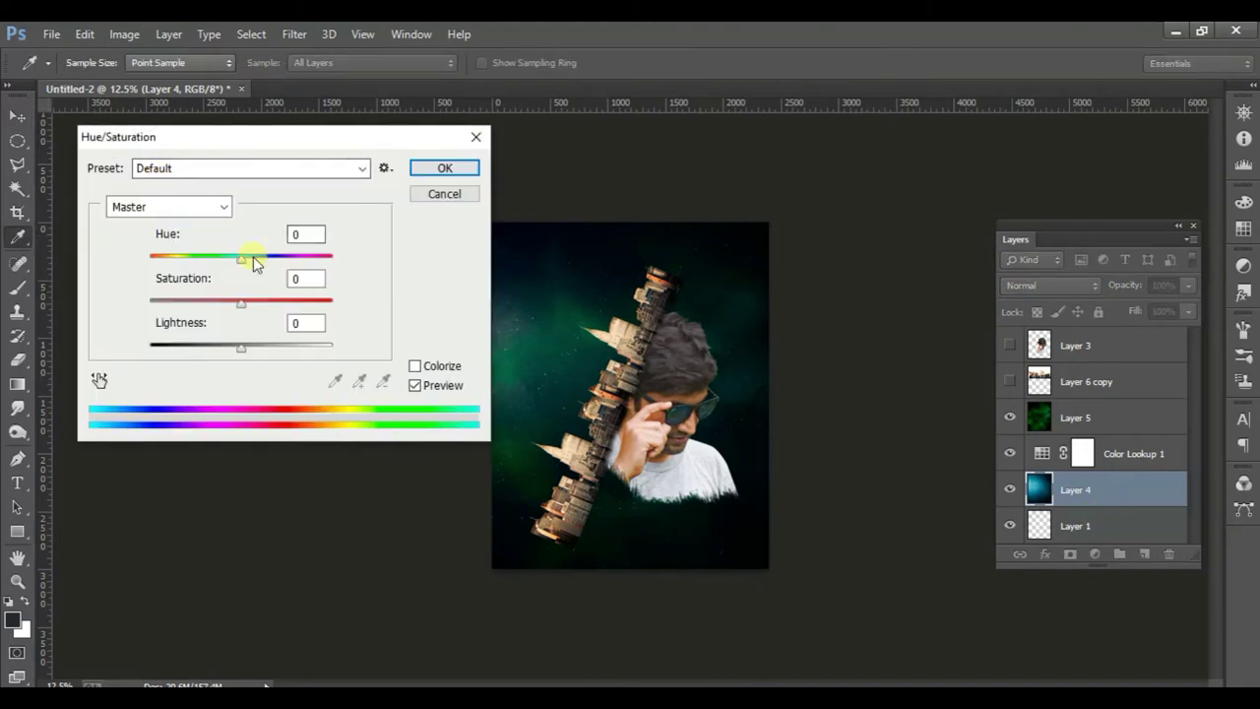
{"action": "mouse_move", "coordinate": [237, 267]}
{"action": "left_mouse_down"}
{"action": "mouse_move", "coordinate": [145, 243]}
{"action": "mouse_move", "coordinate": [361, 266]}
{"action": "mouse_move", "coordinate": [251, 266]}
{"action": "mouse_move", "coordinate": [360, 273]}
{"action": "mouse_move", "coordinate": [277, 281]}
{"action": "mouse_move", "coordinate": [181, 267]}
{"action": "mouse_move", "coordinate": [259, 276]}
{"action": "mouse_move", "coordinate": [237, 276]}
{"action": "mouse_move", "coordinate": [248, 280]}
{"action": "left_mouse_up"}
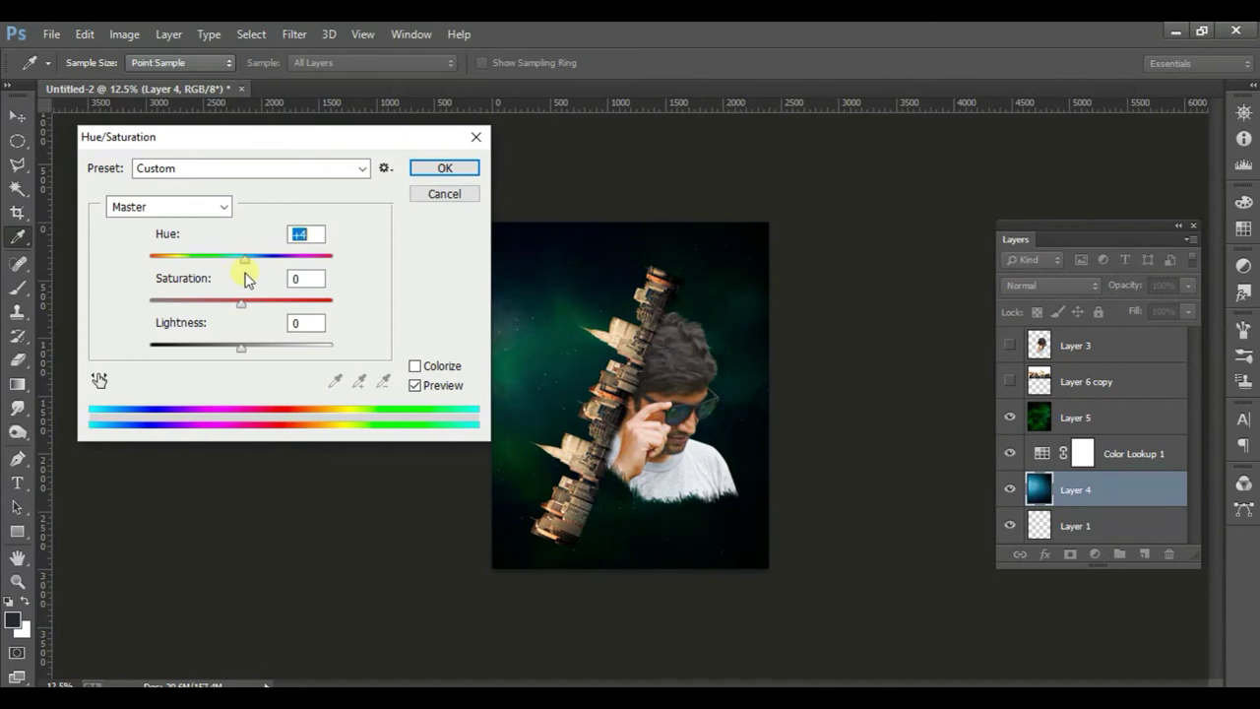
{"action": "left_click", "coordinate": [445, 169]}
{"action": "key", "text": "v"}
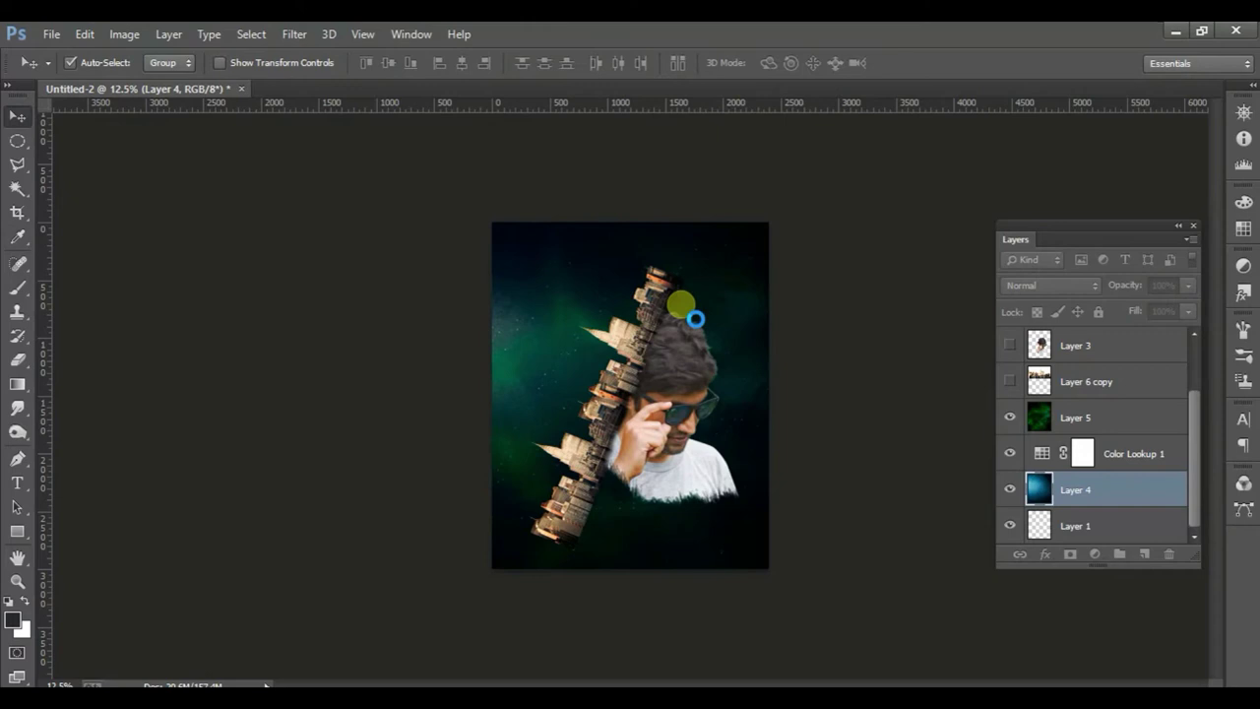
- Select Layer 5, Color Lookup 1 and Layer 4 together and merge them
{"action": "key", "text": "alt+bracketright"}
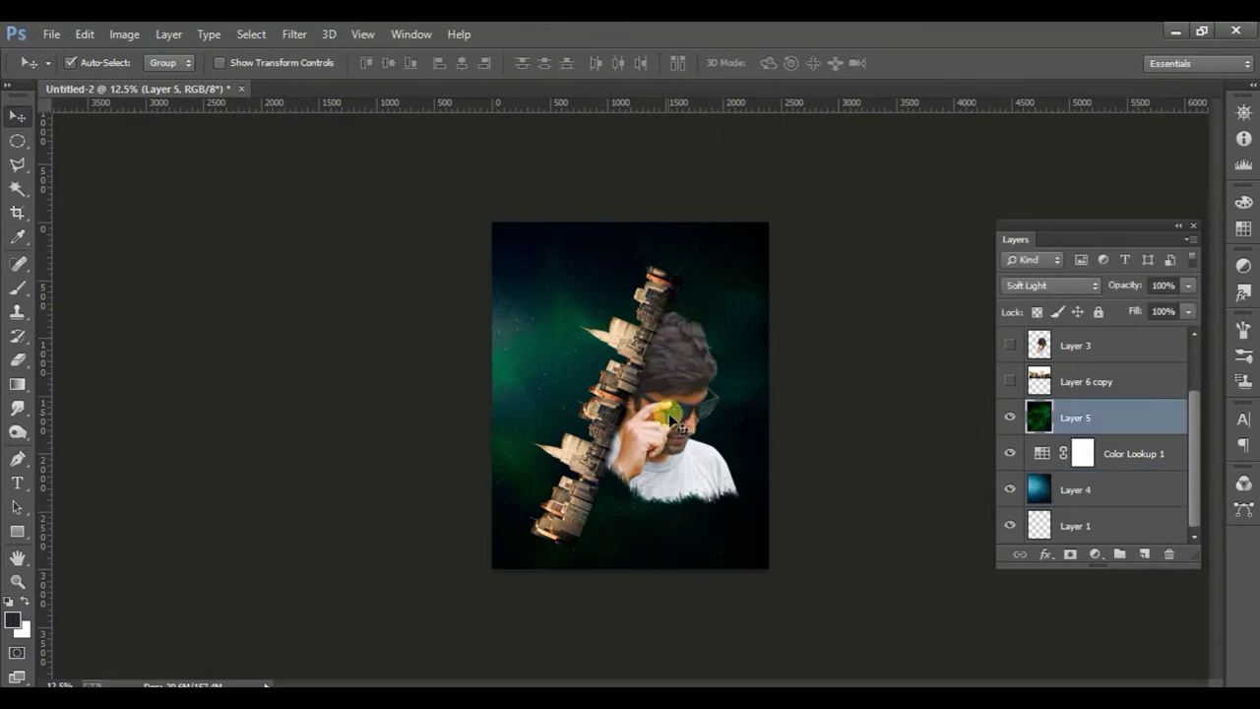
{"action": "key", "text": "alt+period"}
{"action": "key", "text": "ctrl+j"}
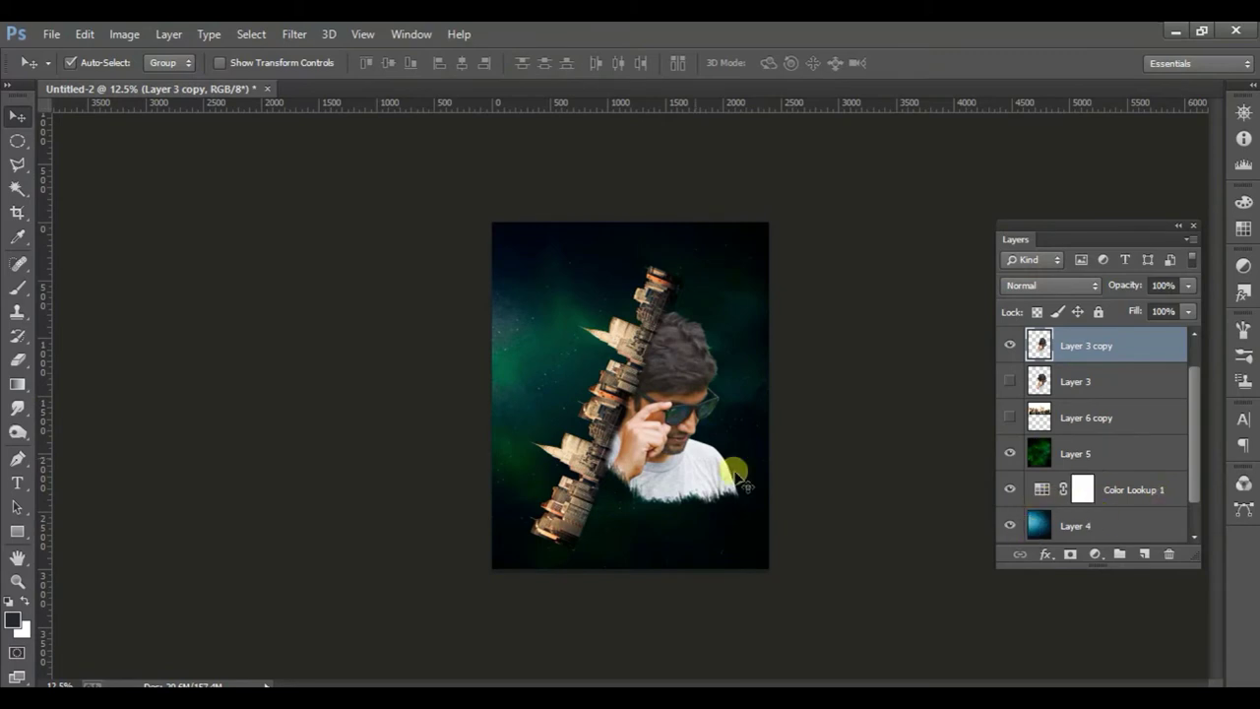
{"action": "left_click", "coordinate": [1125, 451]}
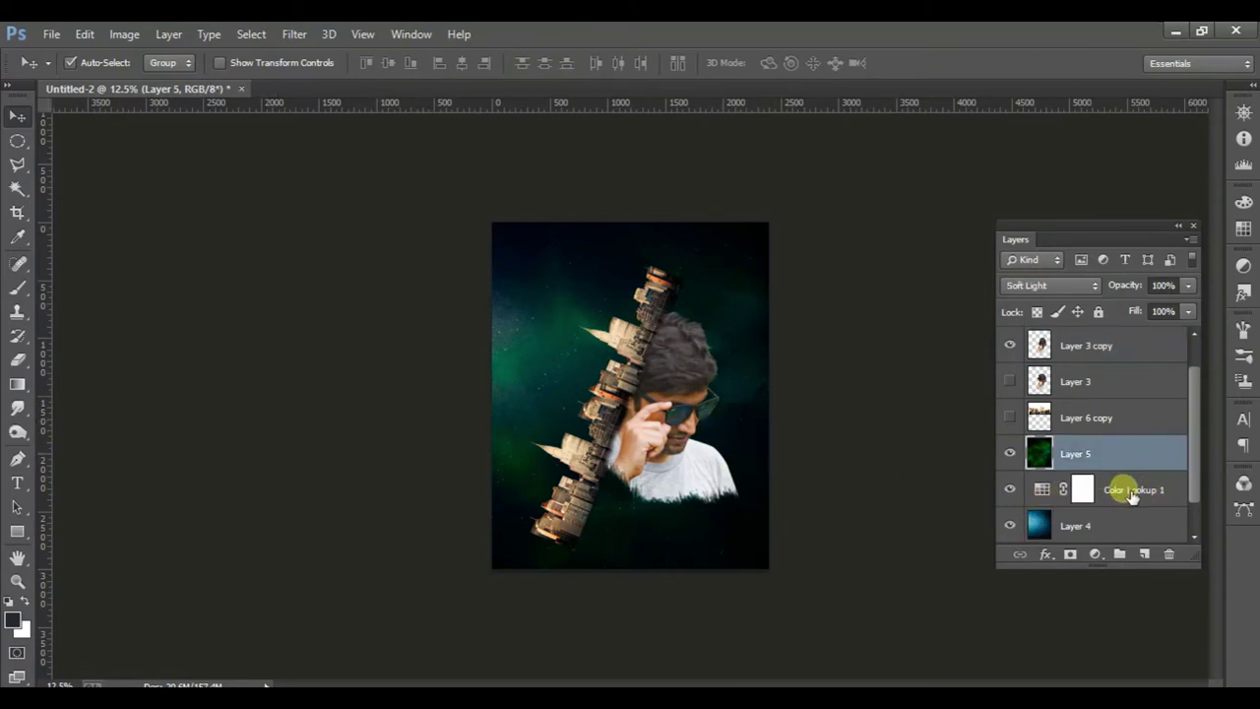
{"action": "left_click", "coordinate": [1132, 489], "text": "shift"}
{"action": "left_click", "coordinate": [1118, 528], "text": "shift"}
{"action": "right_click", "coordinate": [1121, 471]}
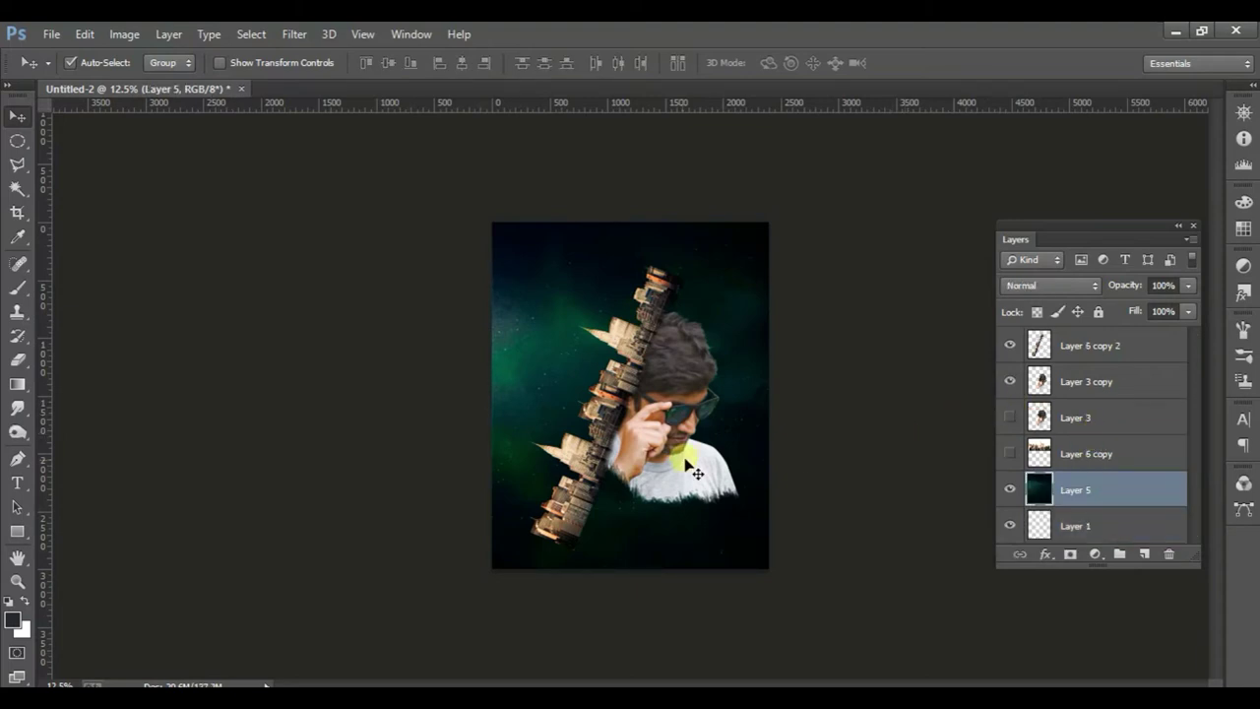
- Set the merged Layer 5 to Hue −111 and Saturation +23 for a green-orange glow
{"action": "key", "text": "ctrl+u"}
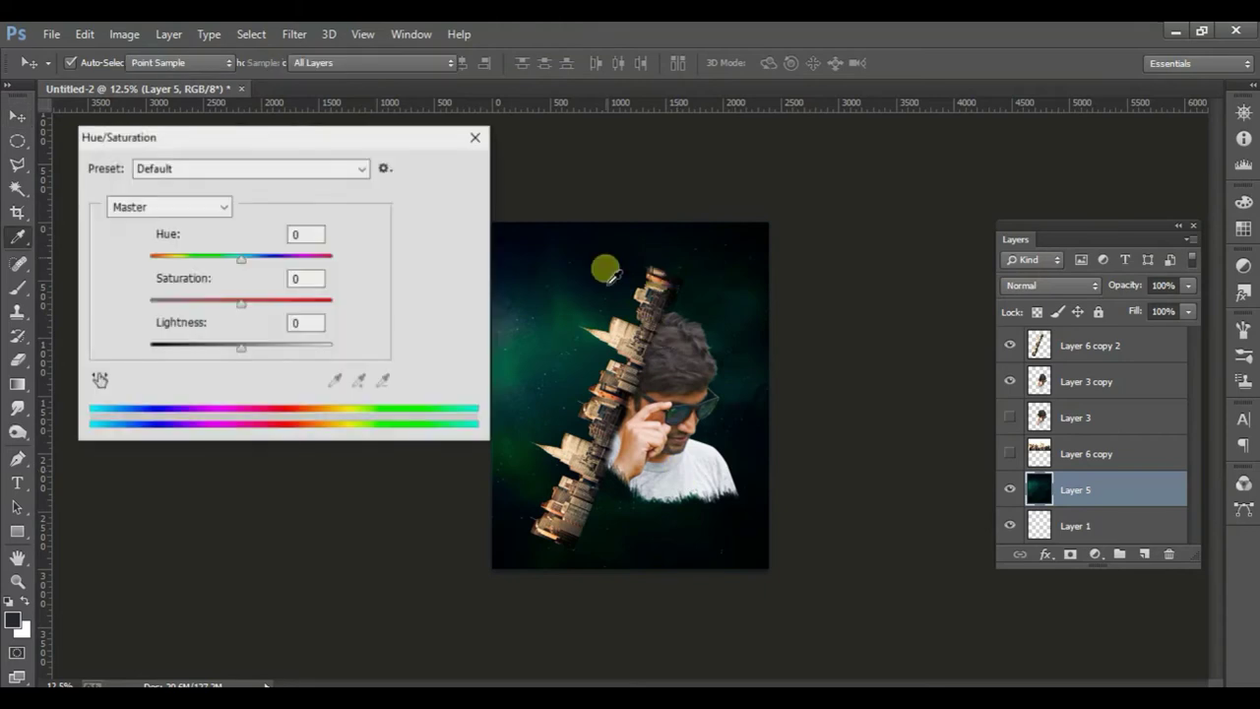
{"action": "left_click_drag", "start_coordinate": [241, 258], "coordinate": [185, 259]}
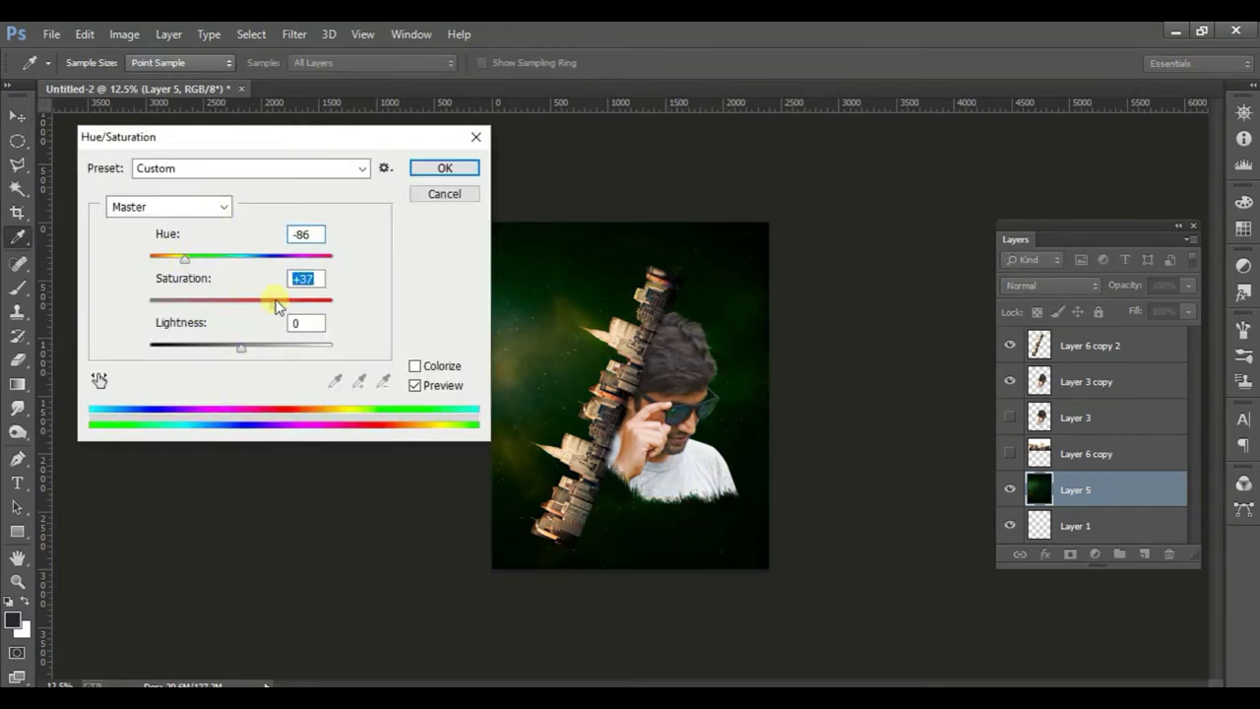
{"action": "left_click_drag", "start_coordinate": [177, 266], "coordinate": [197, 261]}
{"action": "left_click", "coordinate": [443, 167]}
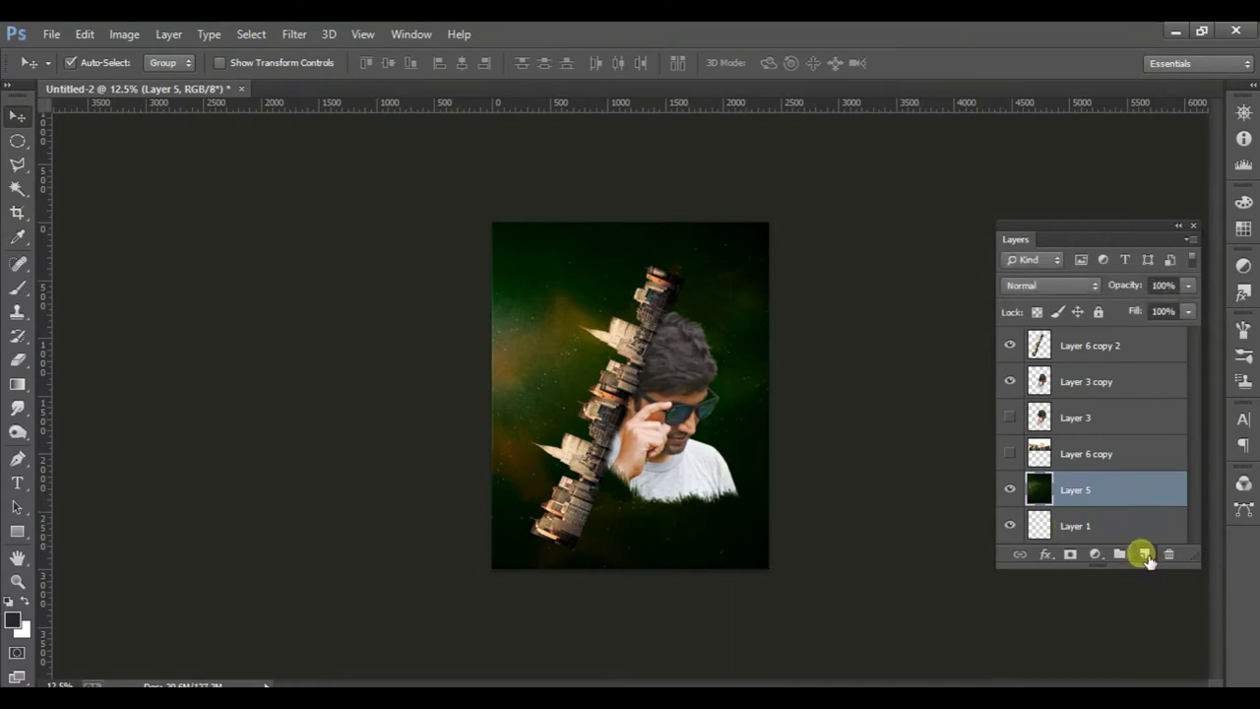
- Add a new layer and load the Brush with an olive-green colour sampled from the image
{"action": "left_click", "coordinate": [1143, 554]}
{"action": "left_click", "coordinate": [17, 288]}
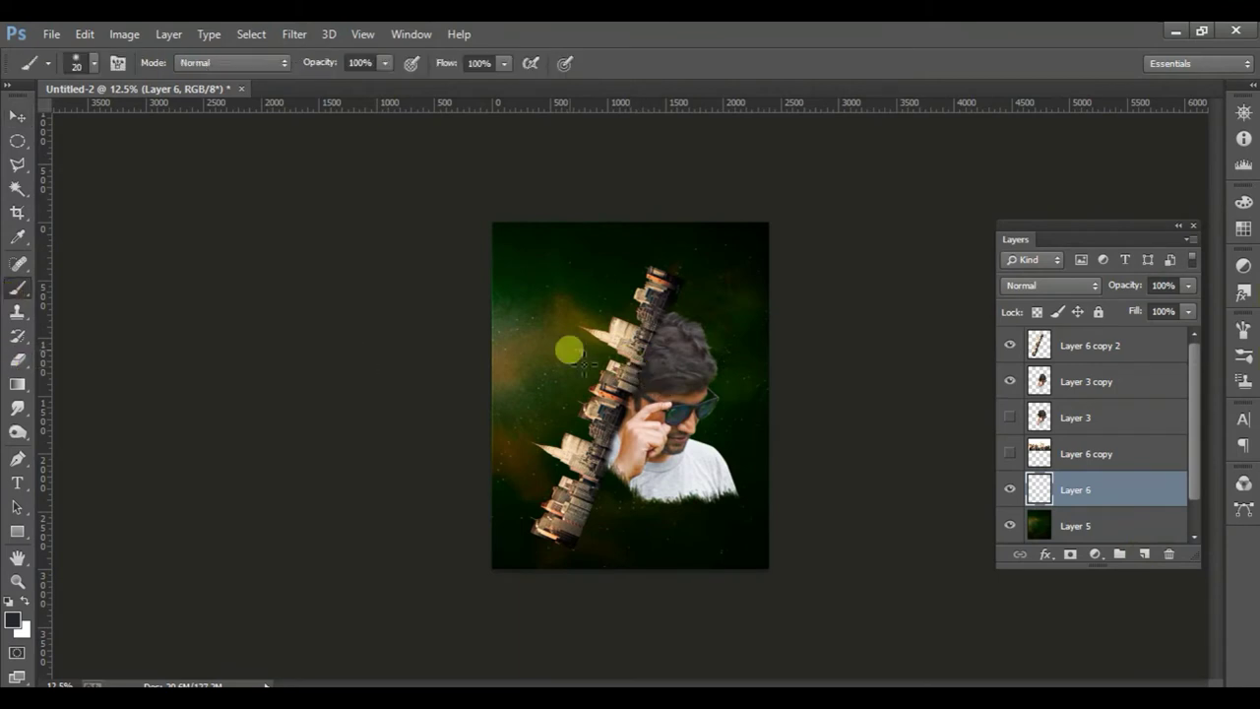
{"action": "right_click", "coordinate": [570, 350]}
{"action": "left_click", "coordinate": [727, 393]}
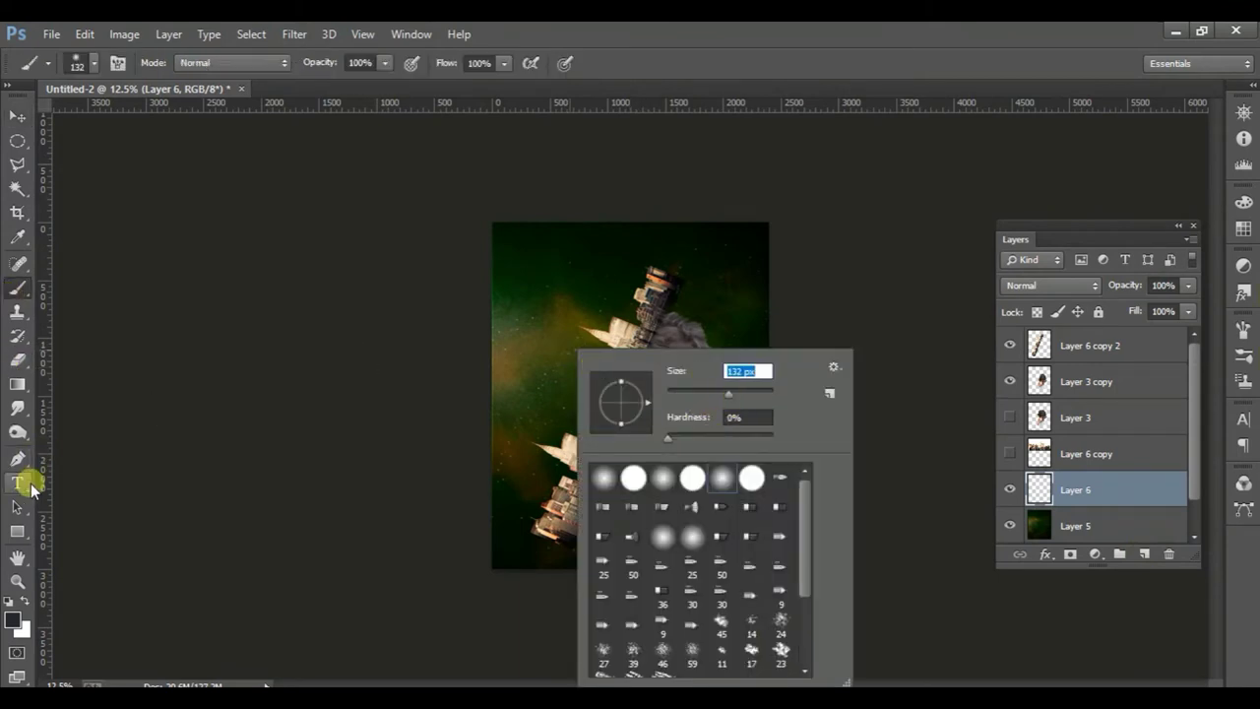
{"action": "left_click", "coordinate": [13, 619]}
{"action": "left_click", "coordinate": [581, 311]}
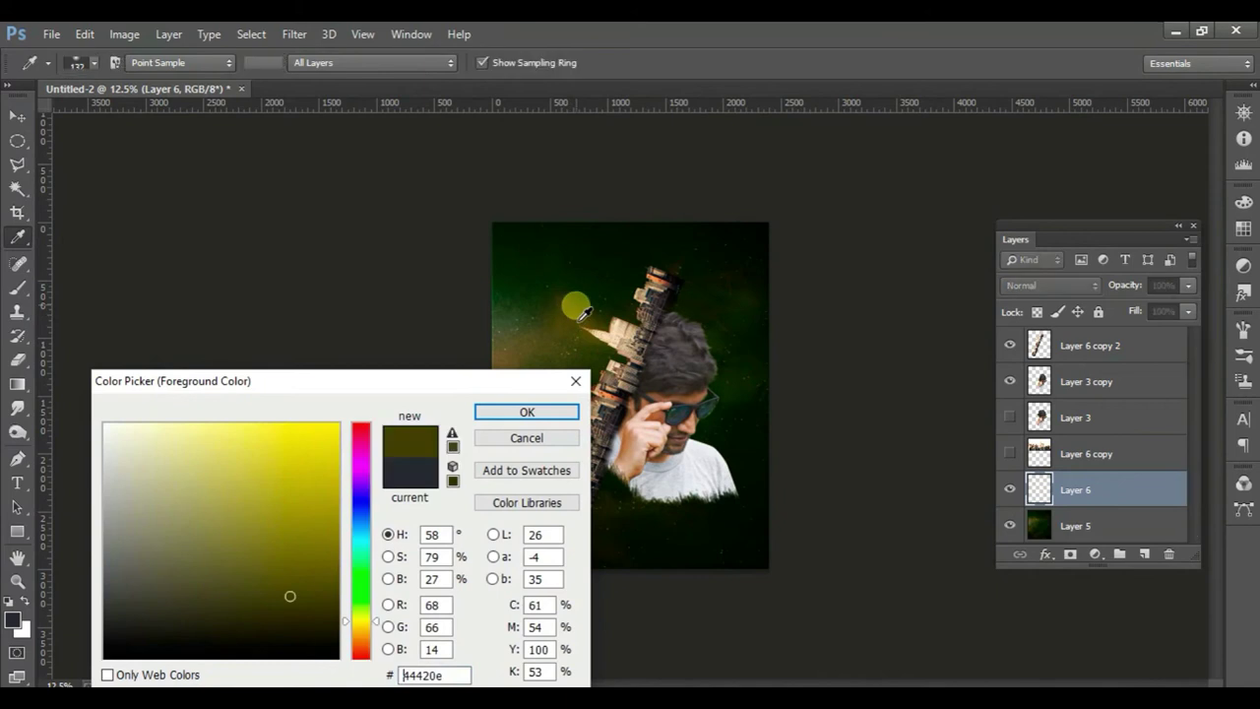
{"action": "left_click", "coordinate": [579, 335]}
{"action": "left_click", "coordinate": [527, 412]}
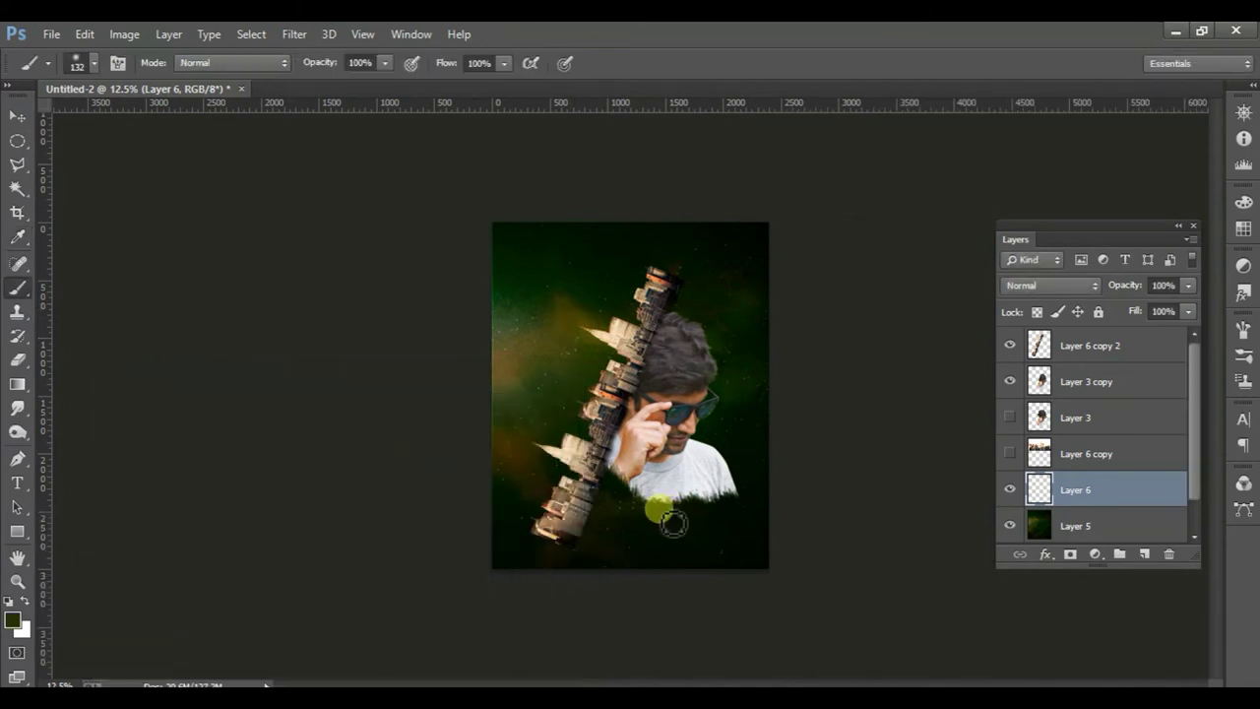
- Enlarge the brush to 1053 px and paint a soft glow below the shirt
{"action": "right_click", "coordinate": [667, 520]}
{"action": "left_click", "coordinate": [832, 400]}
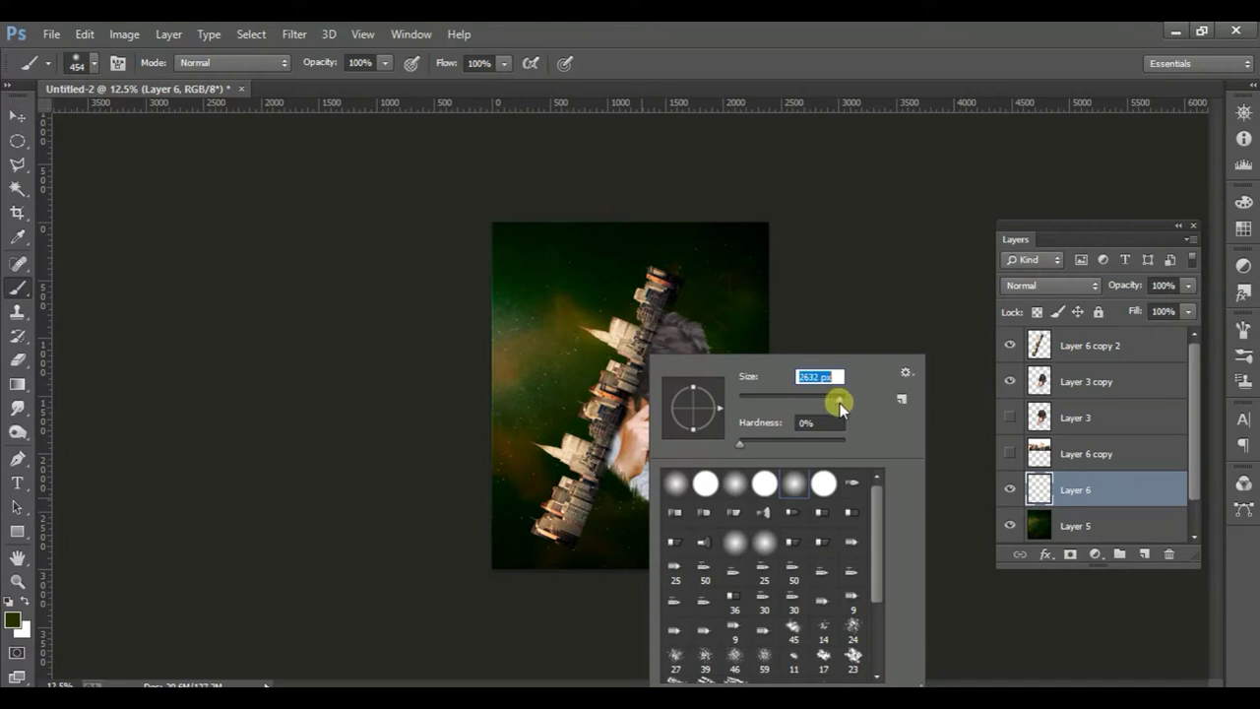
{"action": "key", "text": "Return"}
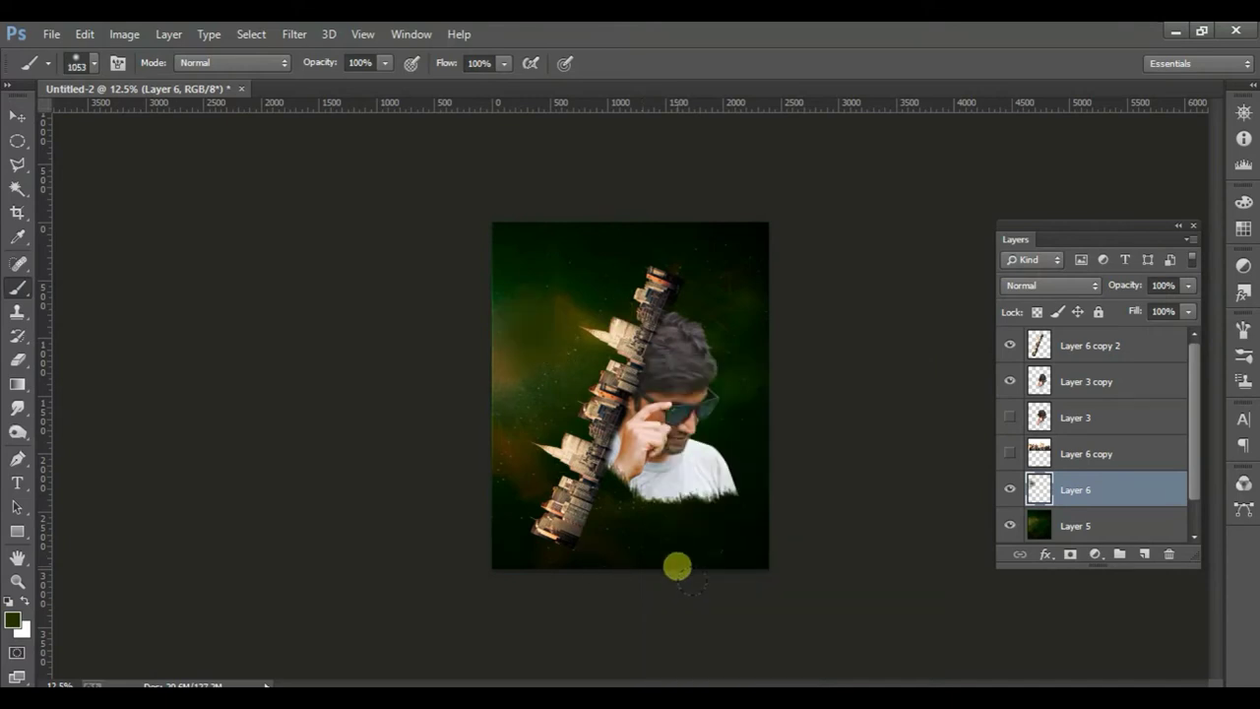
{"action": "left_click", "coordinate": [649, 531]}
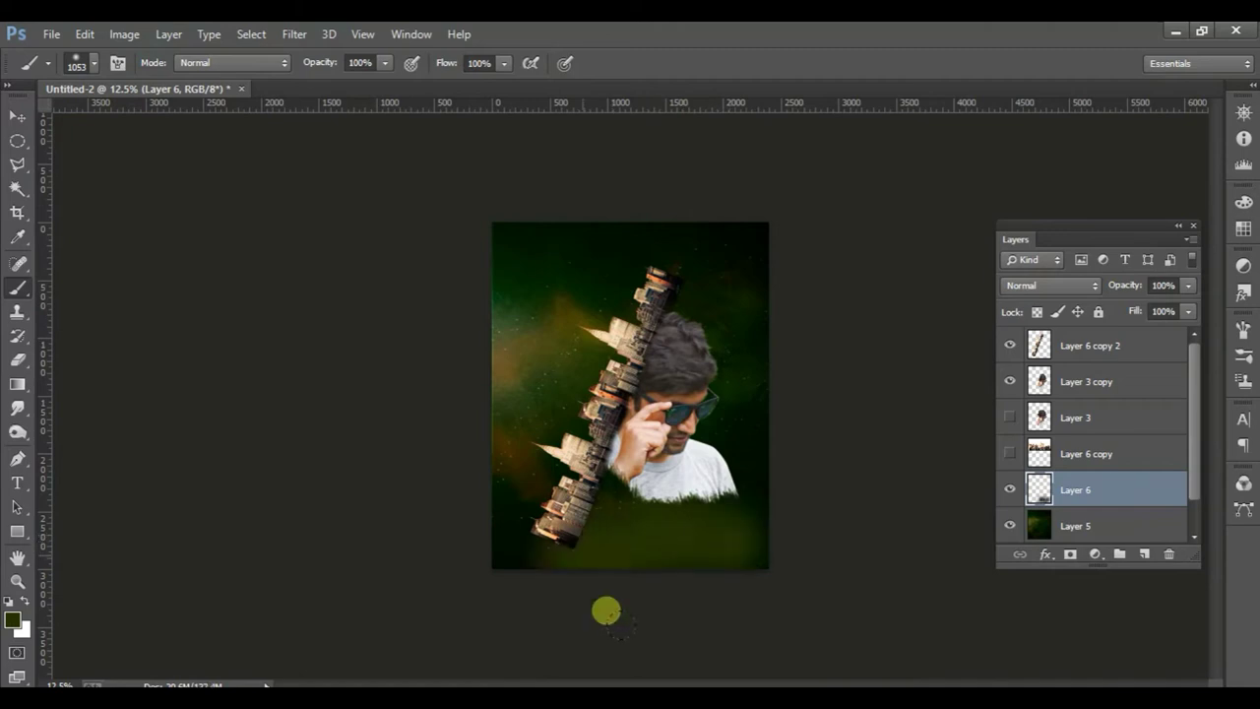
{"action": "left_click", "coordinate": [17, 116]}
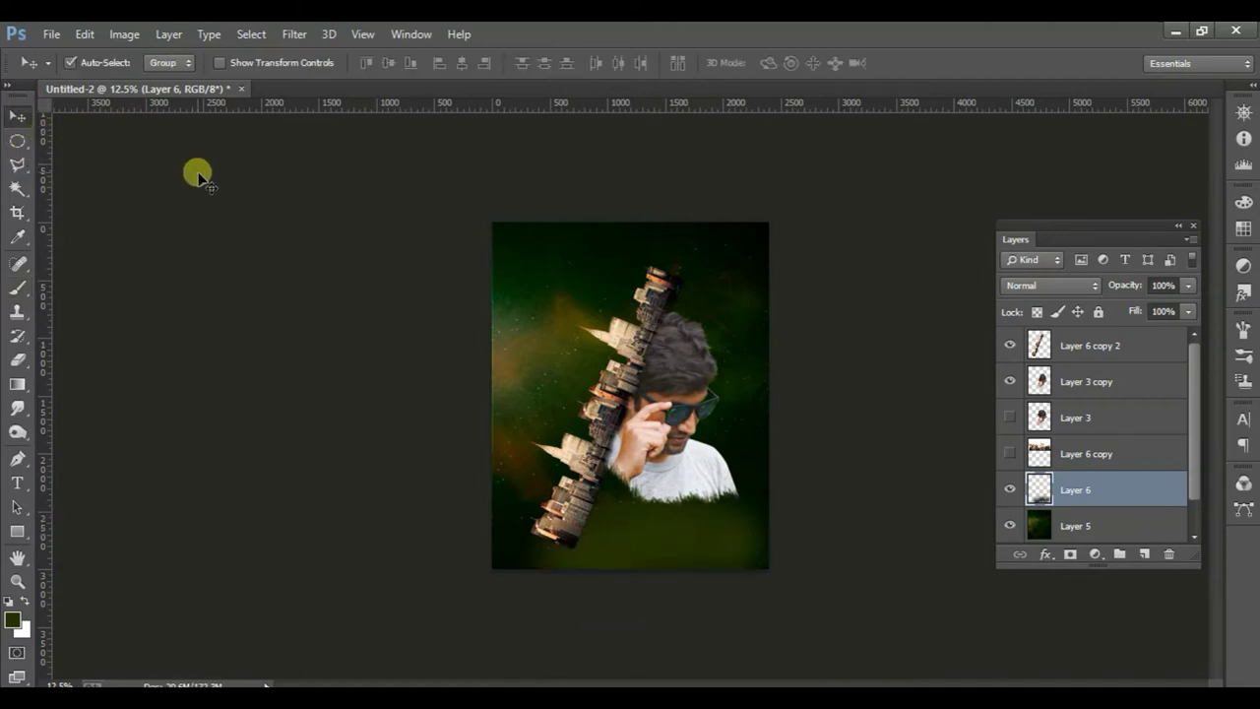
- Bring the glow layer to the top, nudge it up and scale it to about 177%
{"action": "key", "text": "ctrl+shift+bracketright"}
{"action": "left_click_drag", "start_coordinate": [684, 547], "coordinate": [687, 507]}
{"action": "key", "text": "ctrl+t"}
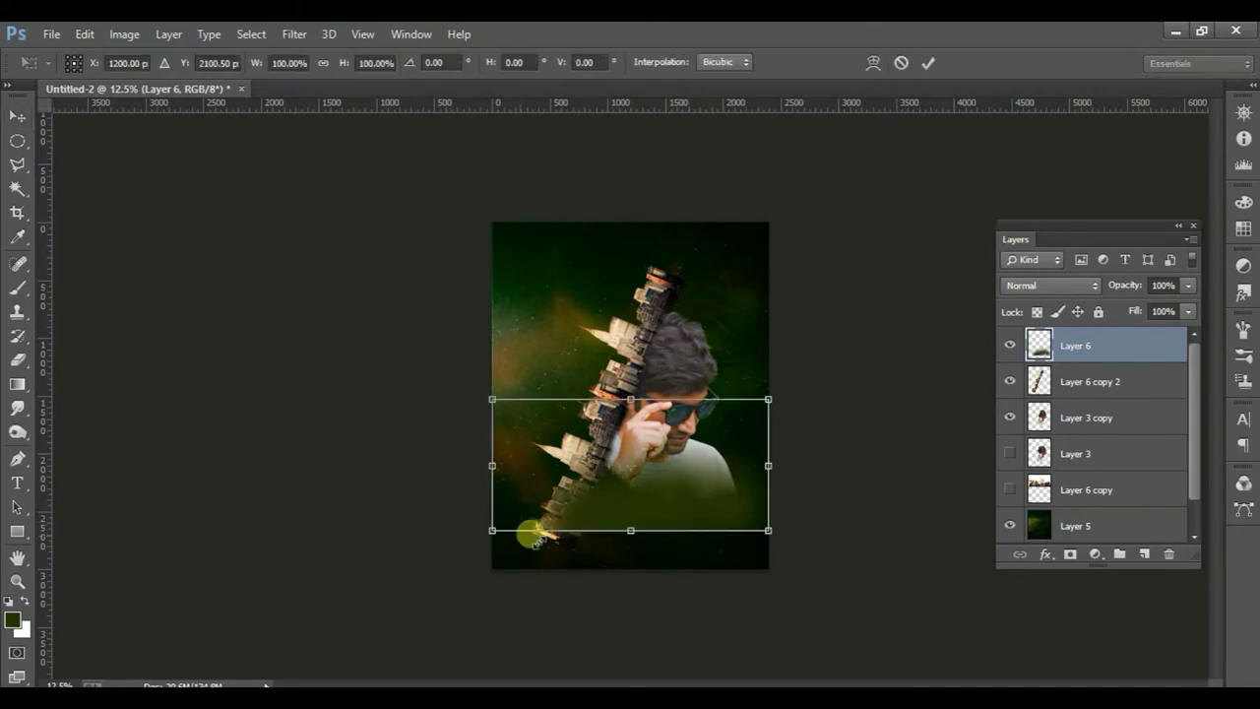
{"action": "left_click_drag", "start_coordinate": [532, 533], "coordinate": [340, 550]}
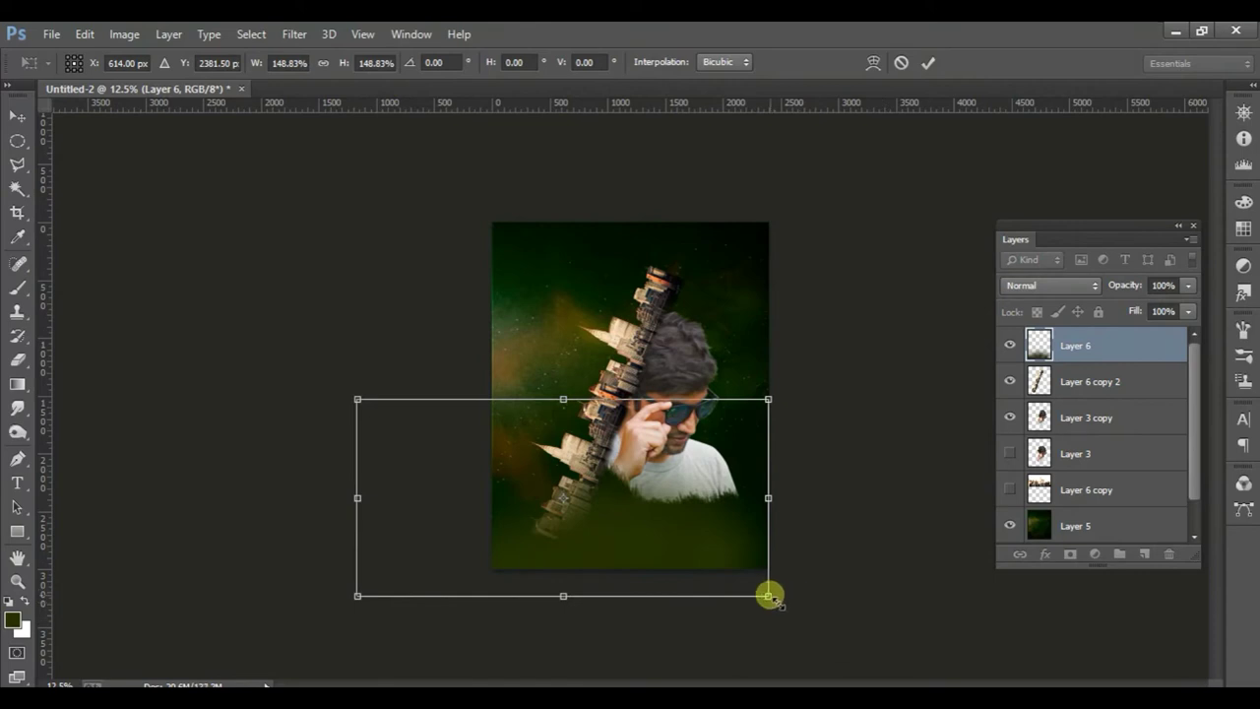
{"action": "left_click_drag", "start_coordinate": [768, 596], "coordinate": [848, 634]}
{"action": "left_click_drag", "start_coordinate": [728, 567], "coordinate": [712, 522]}
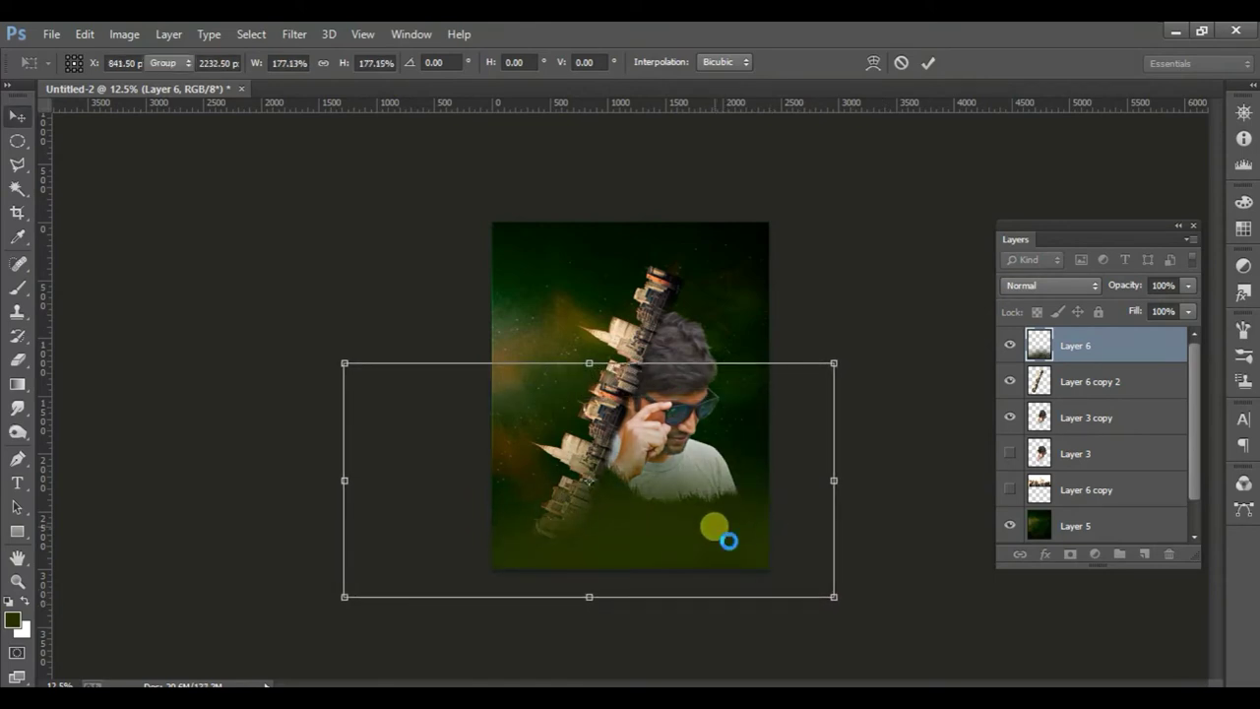
{"action": "key", "text": "Return"}
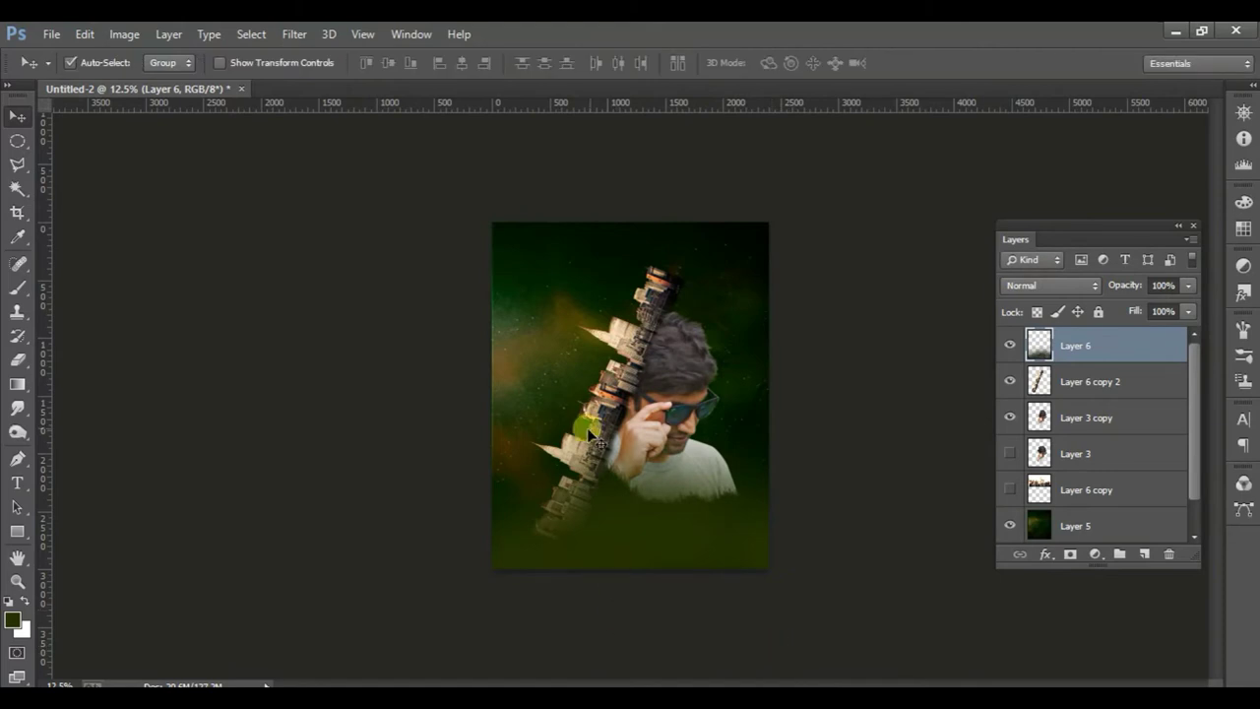
- Toggle visibility of Layer 3 and Layer 3 copy to compare the man layers
{"action": "left_click", "coordinate": [665, 413]}
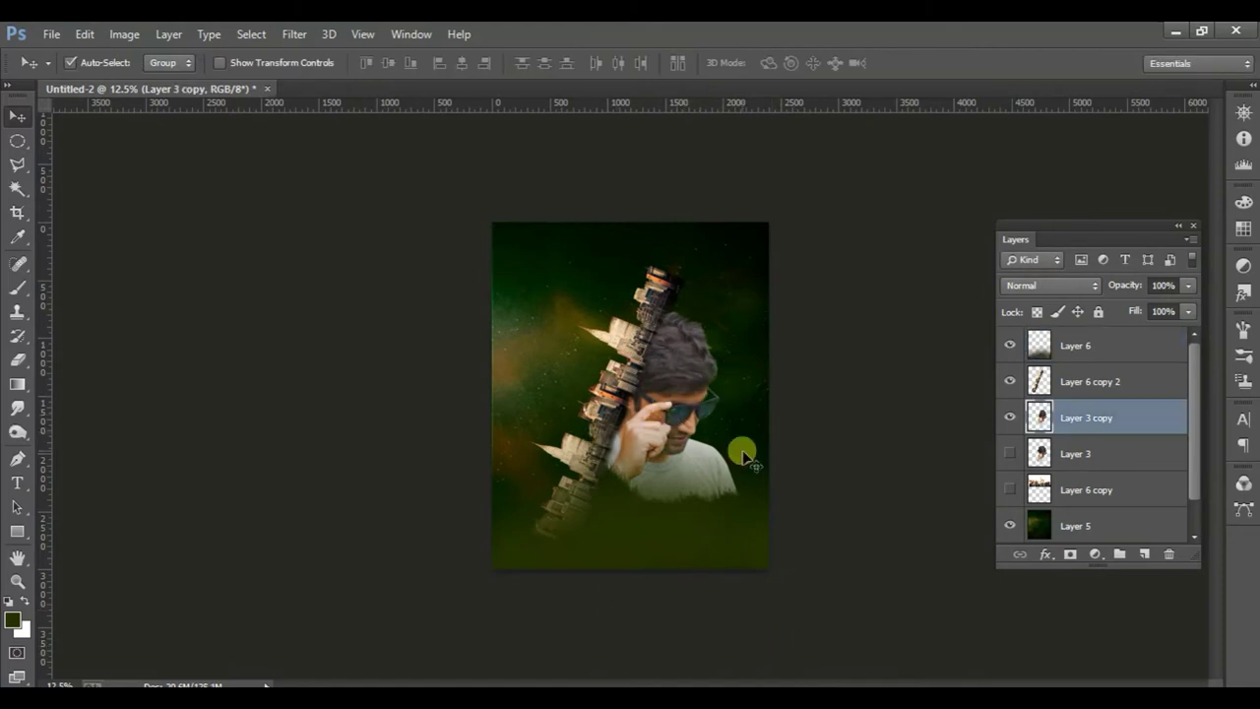
{"action": "key", "text": "ctrl+plus"}
{"action": "key", "text": "ctrl+plus"}
{"action": "left_click", "coordinate": [788, 473]}
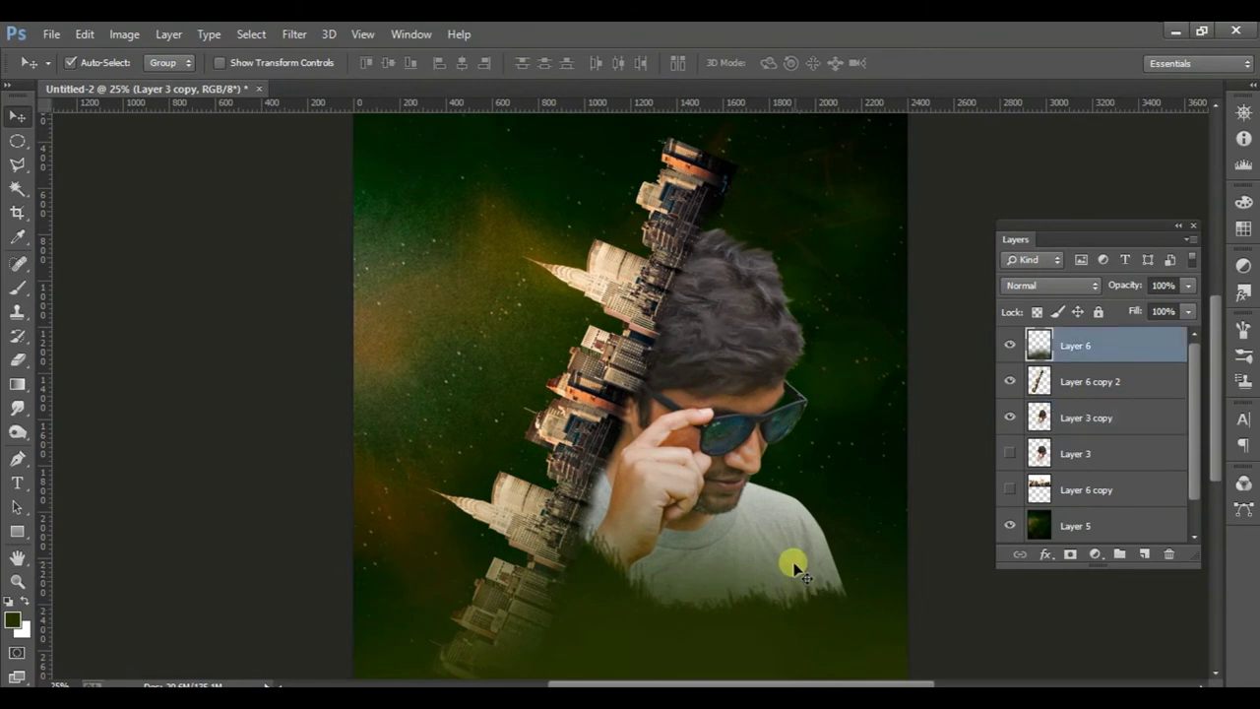
{"action": "scroll", "coordinate": [739, 483], "scroll_direction": "down", "scroll_amount": 4}
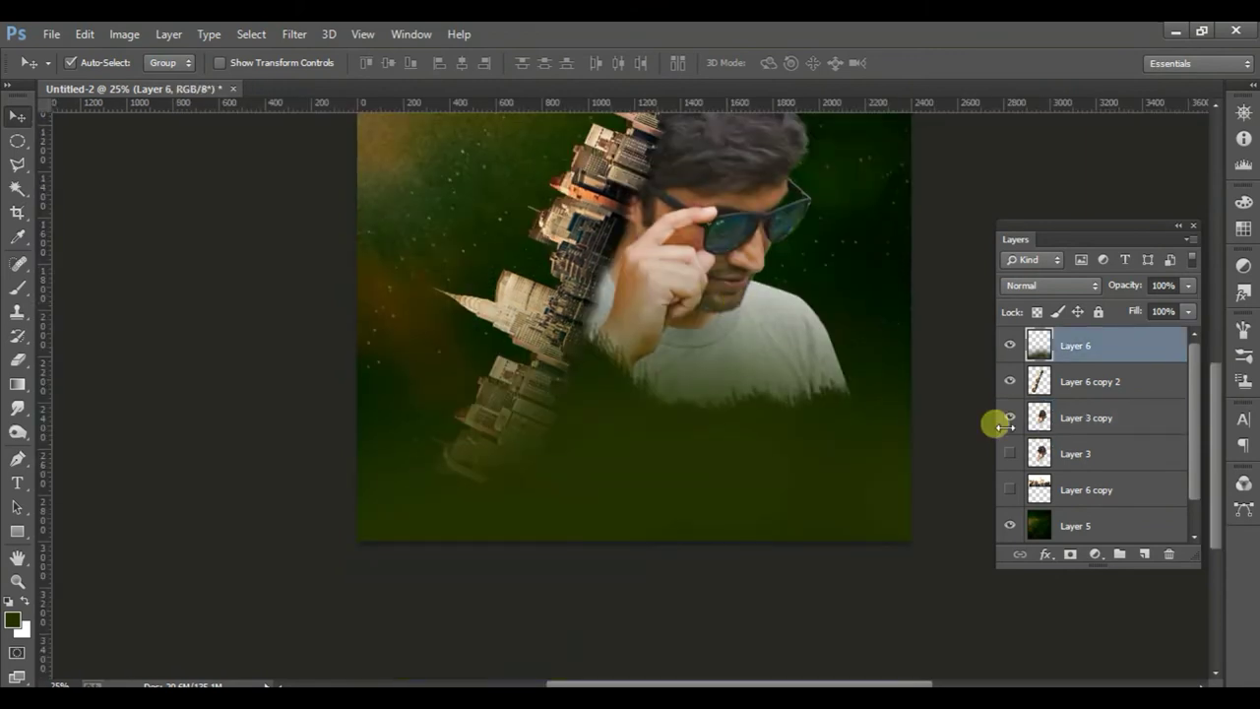
{"action": "left_click", "coordinate": [1011, 418]}
{"action": "left_click", "coordinate": [1010, 453]}
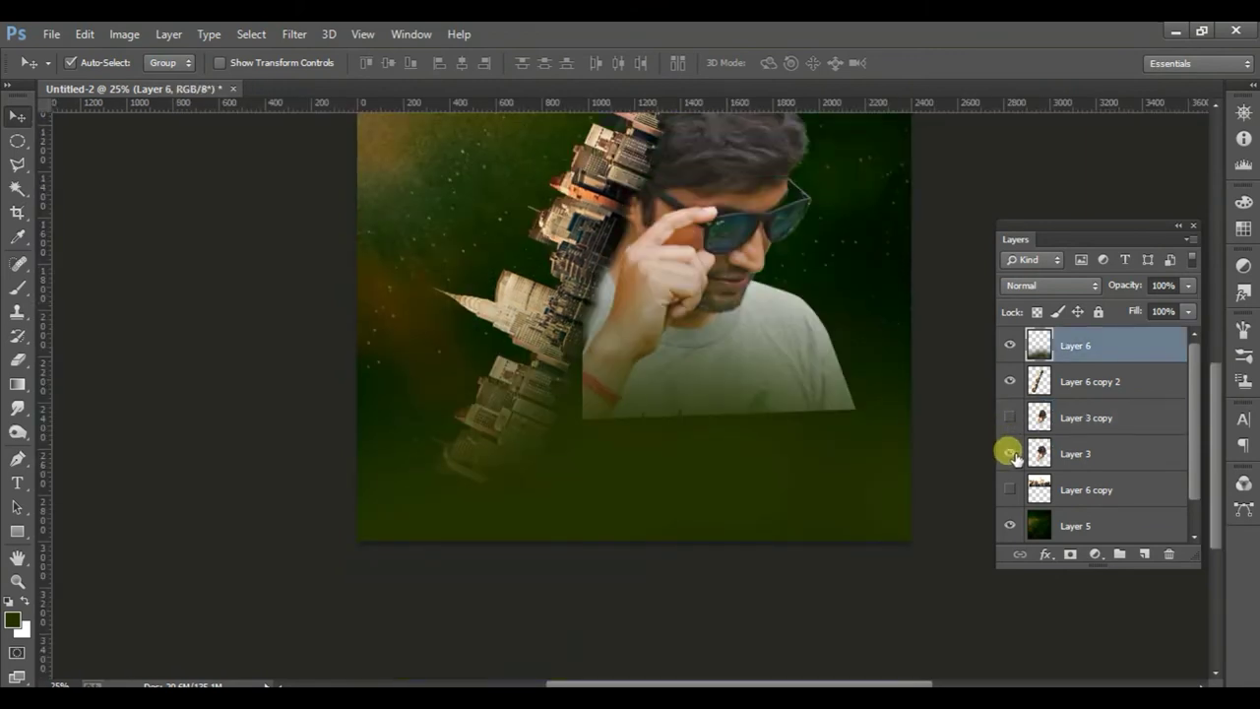
{"action": "left_click", "coordinate": [1010, 453]}
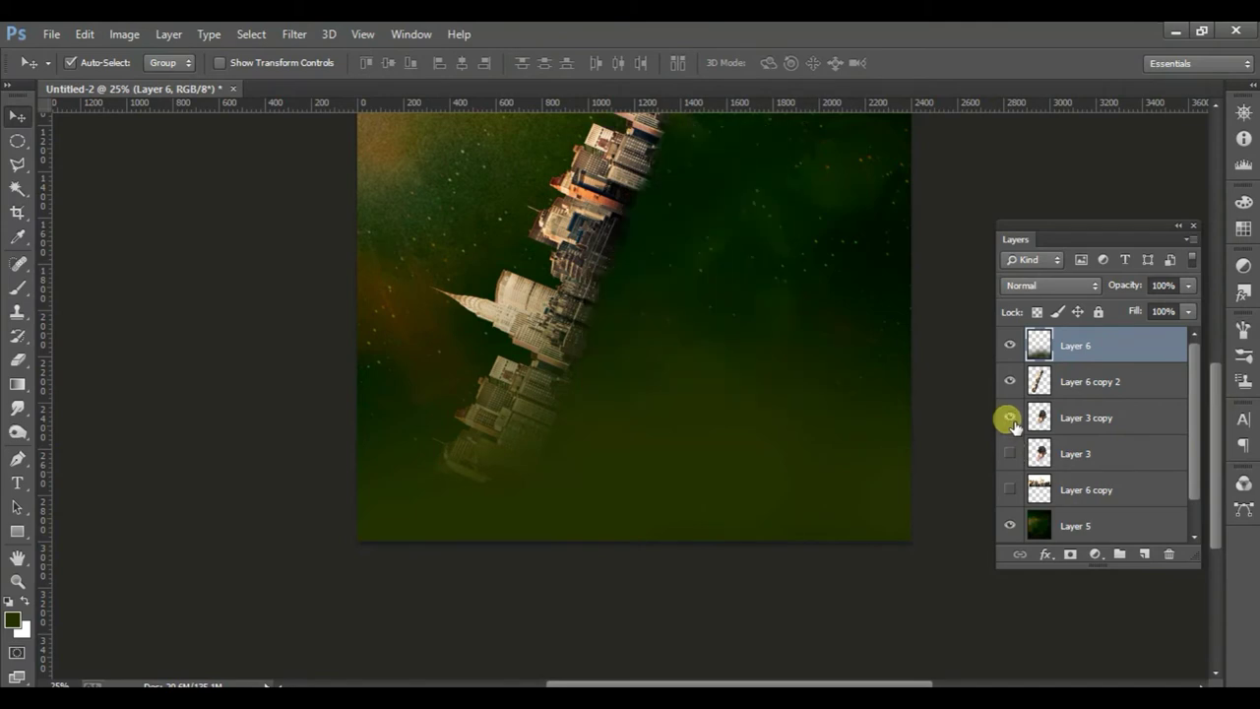
{"action": "left_click", "coordinate": [1011, 417]}
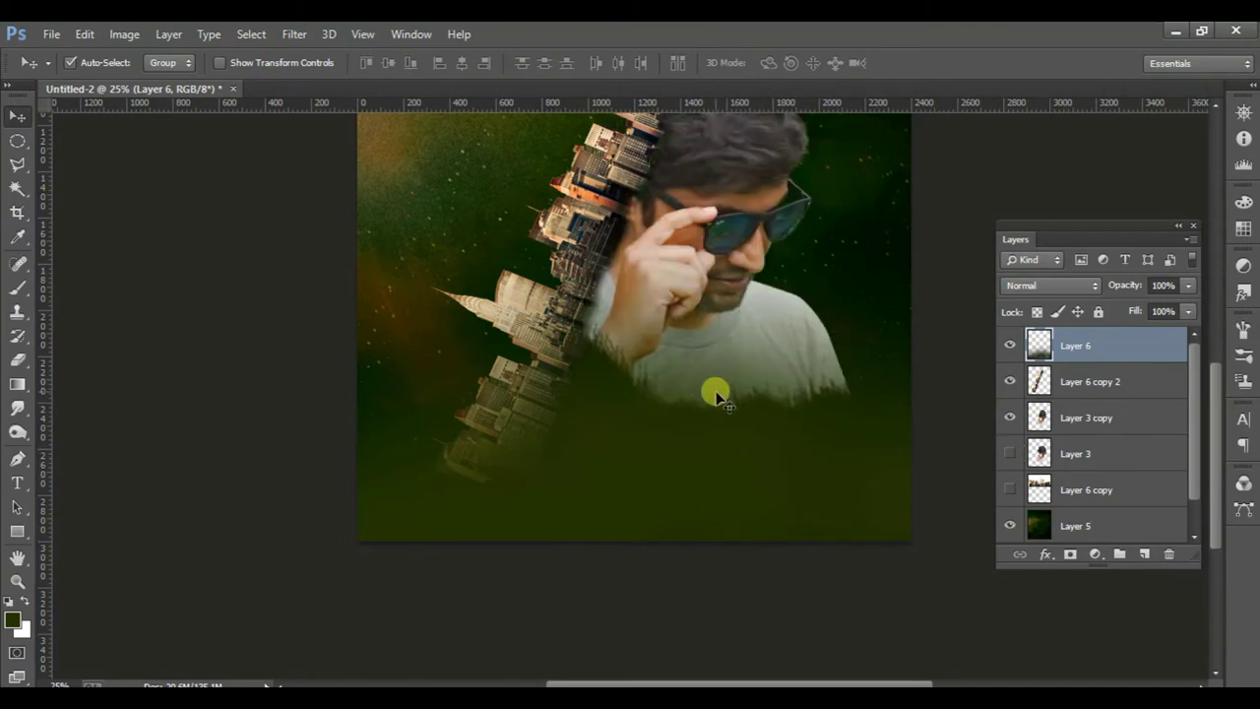
- Raise the green glow further over the shirt bottom
{"action": "key", "text": "ctrl+minus"}
{"action": "key", "text": "ctrl+minus"}
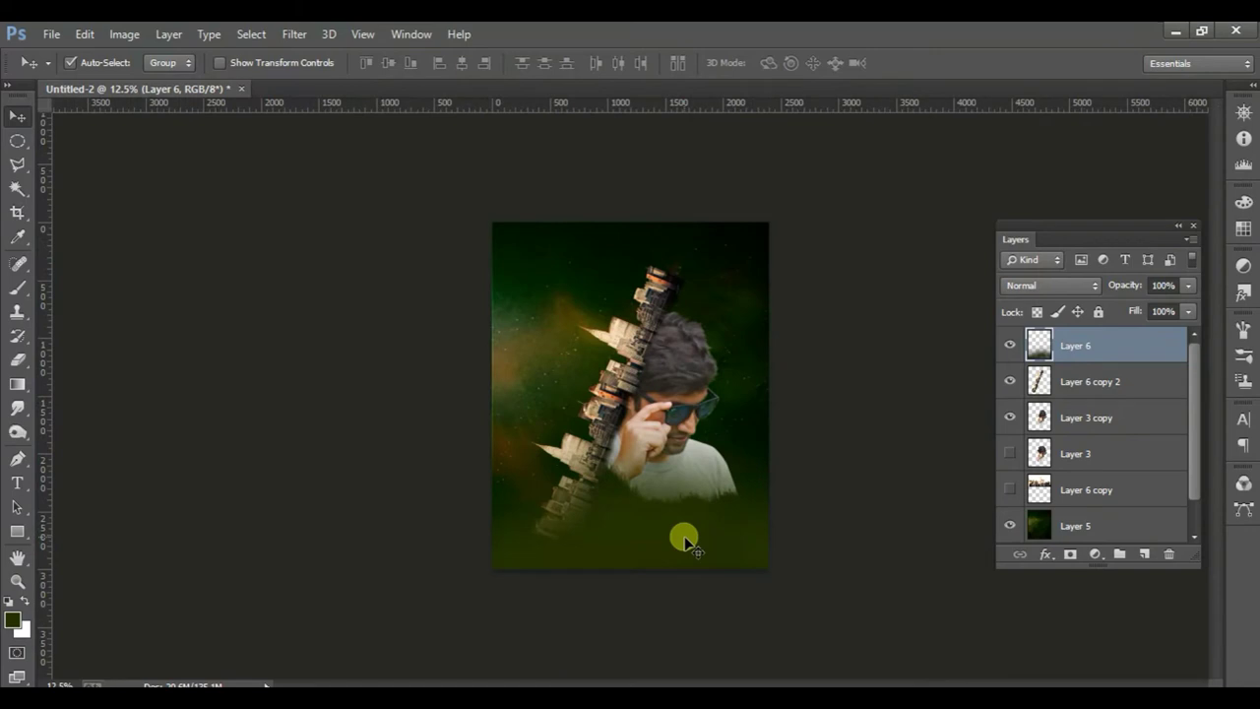
{"action": "left_click_drag", "start_coordinate": [684, 538], "coordinate": [690, 513]}
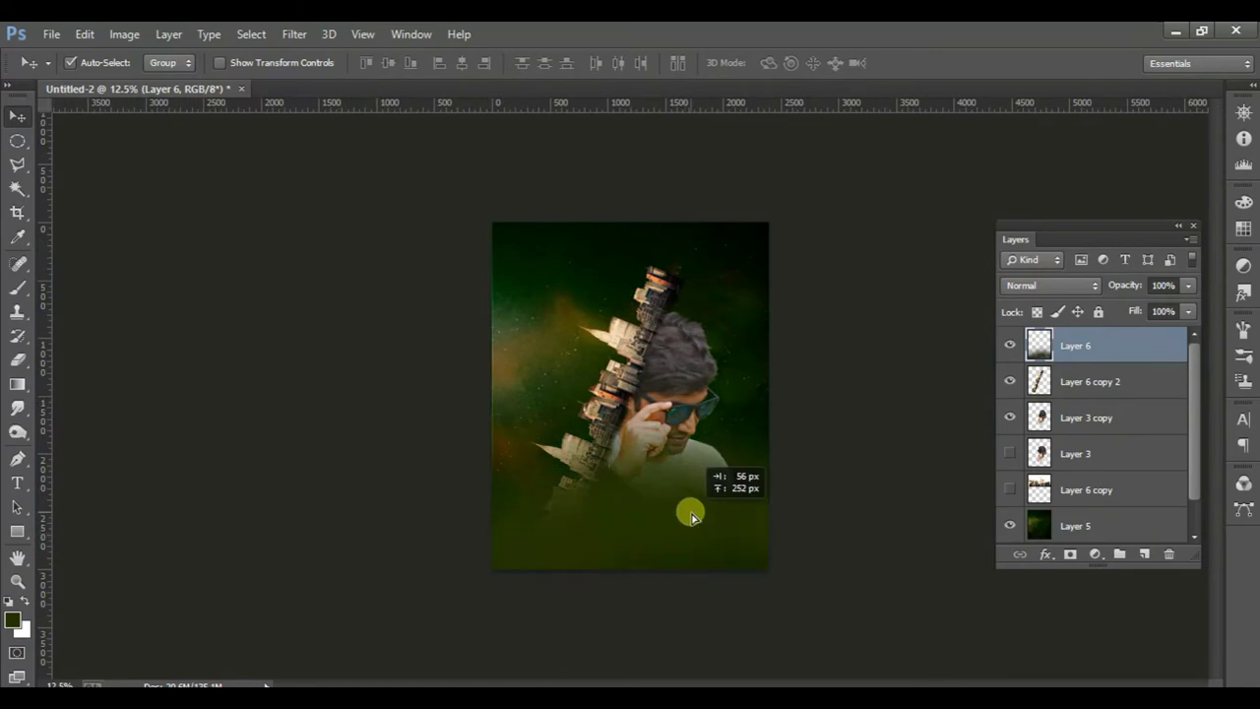
{"action": "left_click_drag", "start_coordinate": [691, 517], "coordinate": [694, 515]}
{"action": "key", "text": "ctrl+plus"}
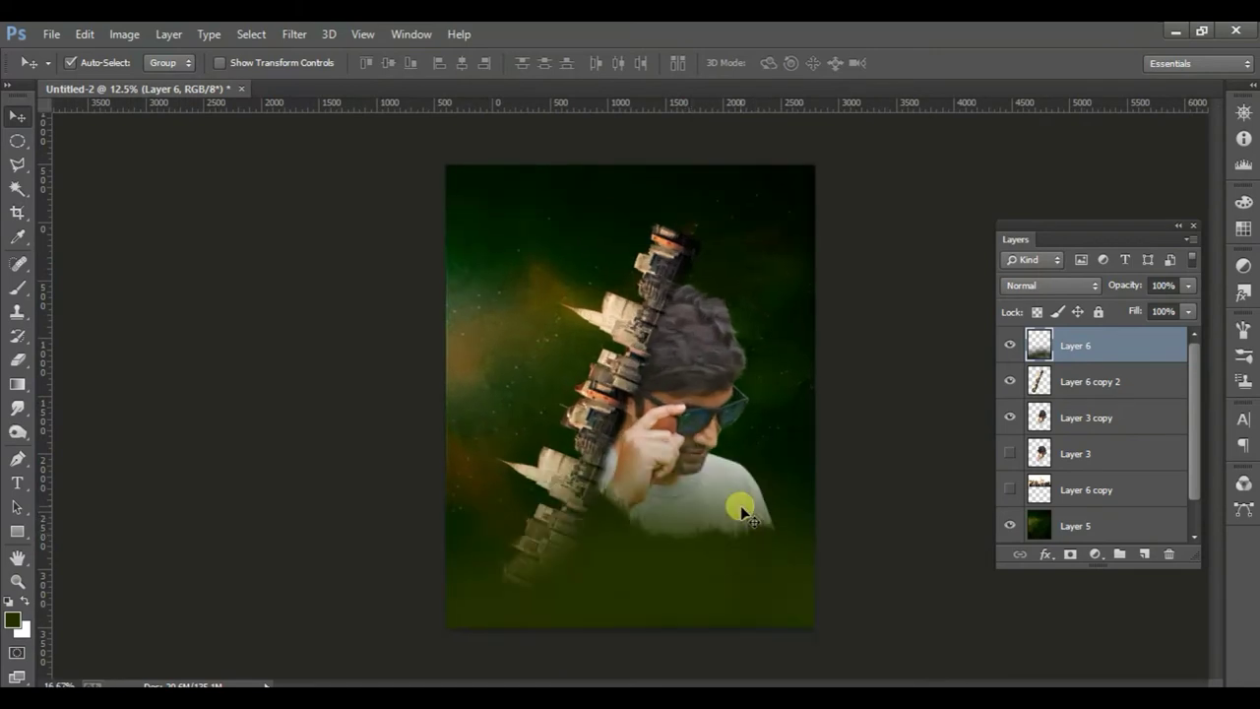
- Erase the olive glow from the face and upper shirt with a soft 1053 px eraser
{"action": "left_click", "coordinate": [19, 363]}
{"action": "right_click", "coordinate": [725, 312]}
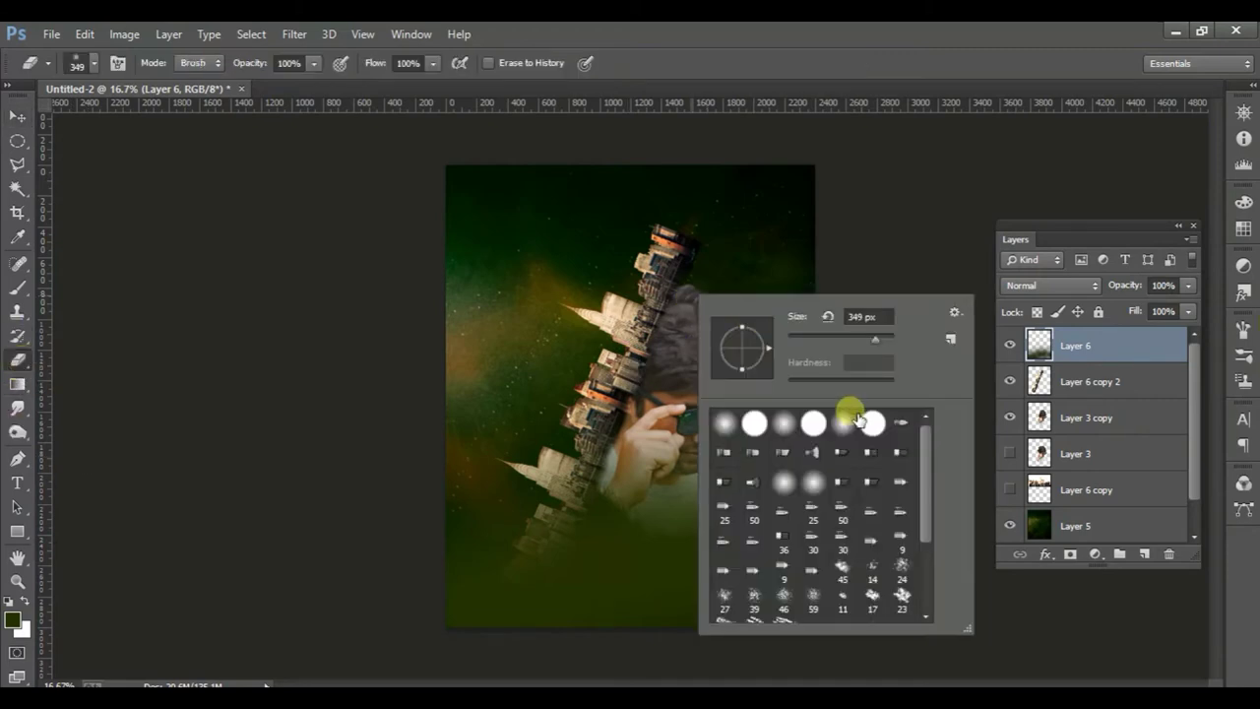
{"action": "left_click_drag", "start_coordinate": [884, 345], "coordinate": [884, 341]}
{"action": "left_click", "coordinate": [760, 232]}
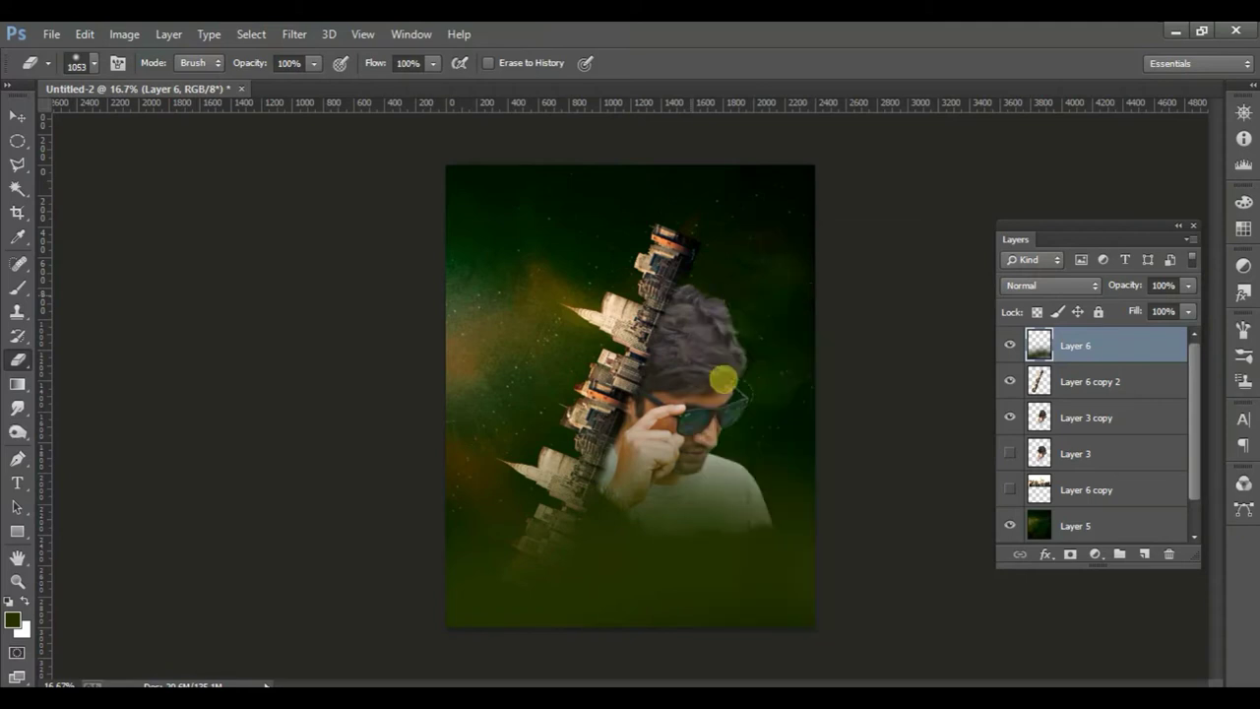
{"action": "left_click_drag", "start_coordinate": [690, 398], "coordinate": [717, 389]}
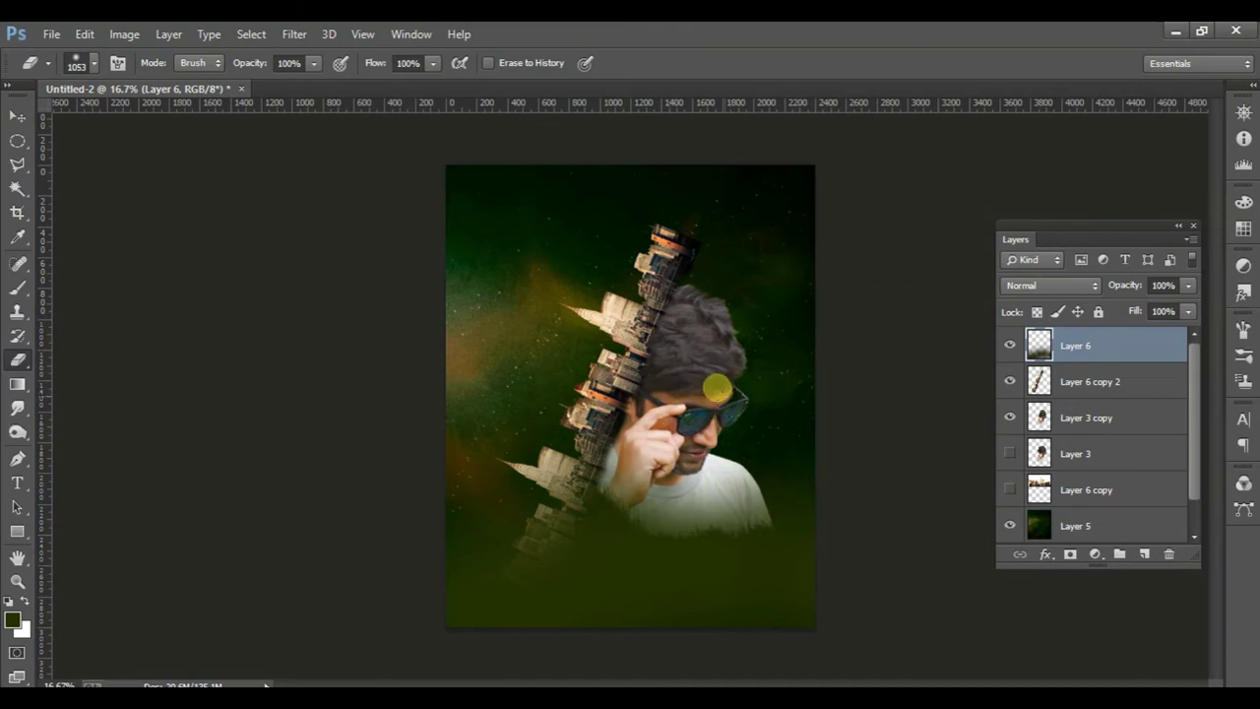
{"action": "left_click", "coordinate": [22, 117]}
- Discard a stray duplicate of the glow and select the city strip layer
{"action": "key", "text": "ctrl+j"}
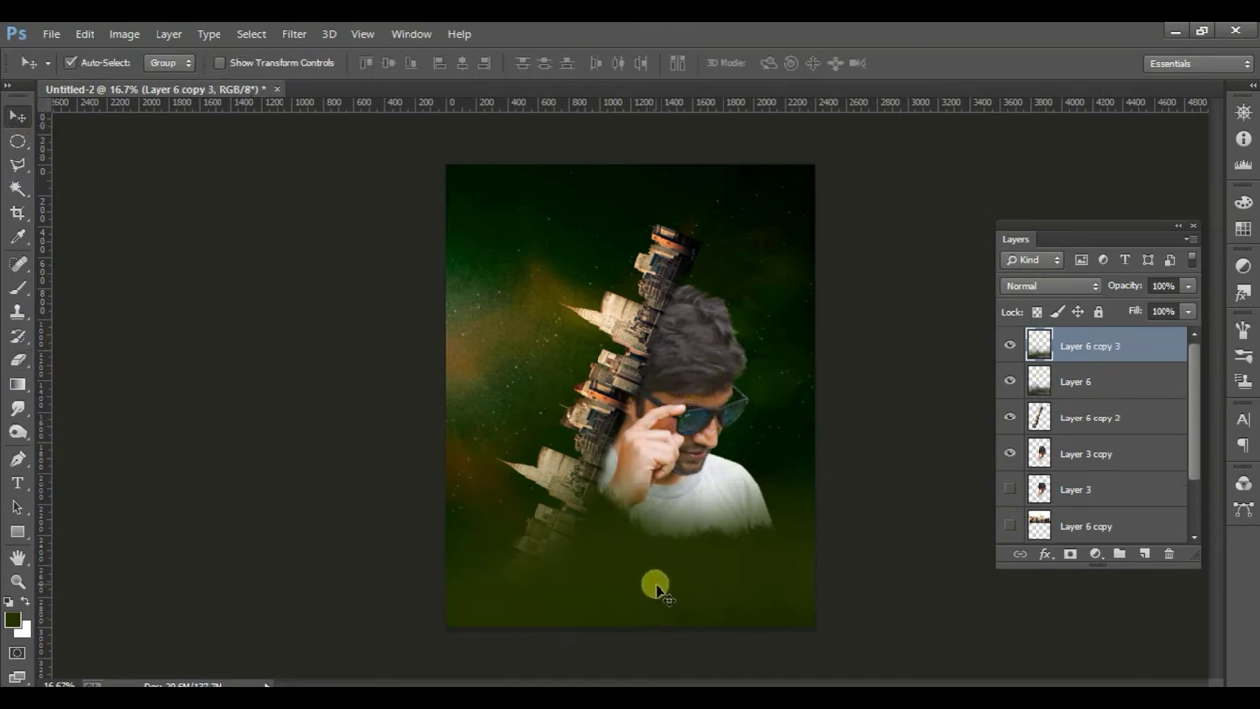
{"action": "left_click_drag", "start_coordinate": [653, 583], "coordinate": [686, 587]}
{"action": "key", "text": "Delete"}
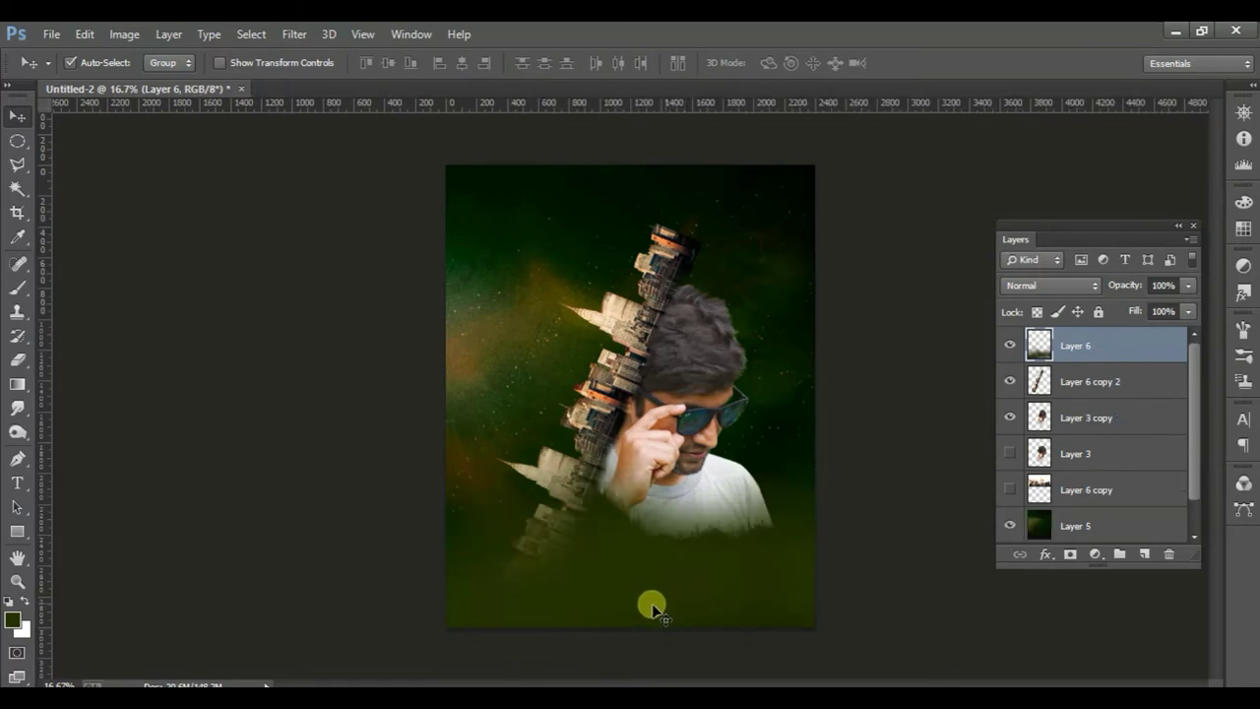
{"action": "left_click", "coordinate": [714, 377]}
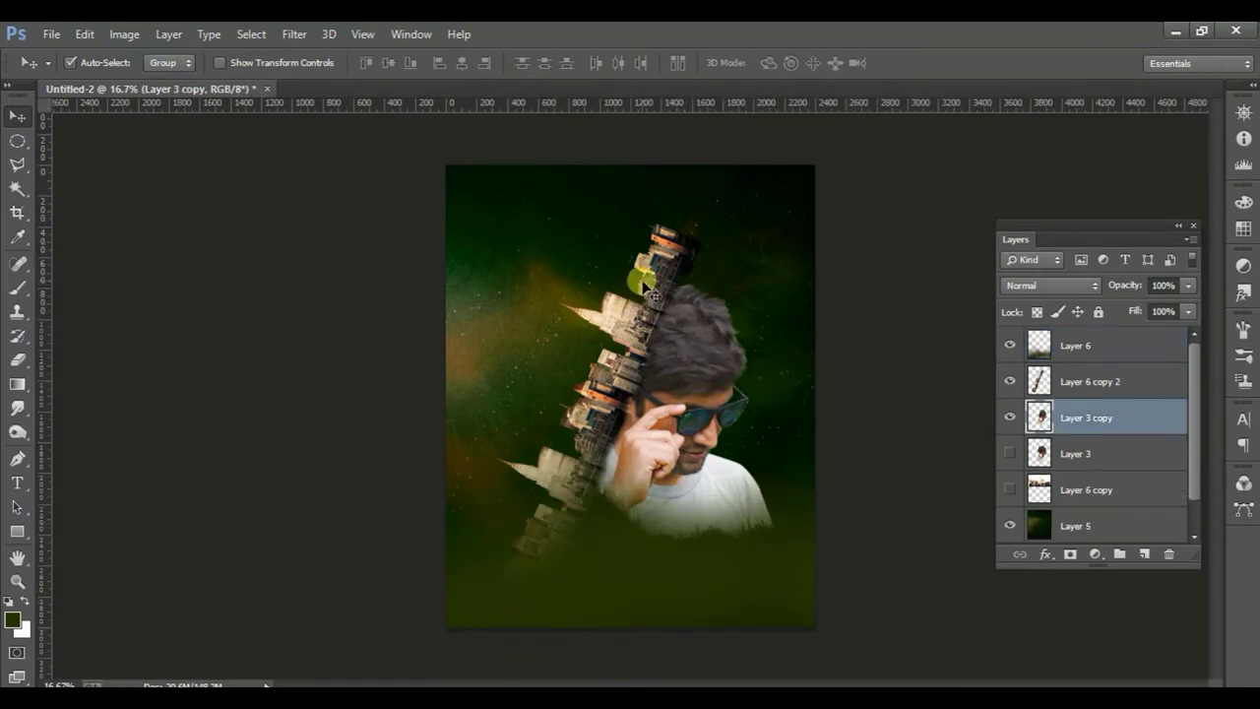
{"action": "left_click", "coordinate": [650, 285]}
{"action": "key", "text": "ctrl+plus"}
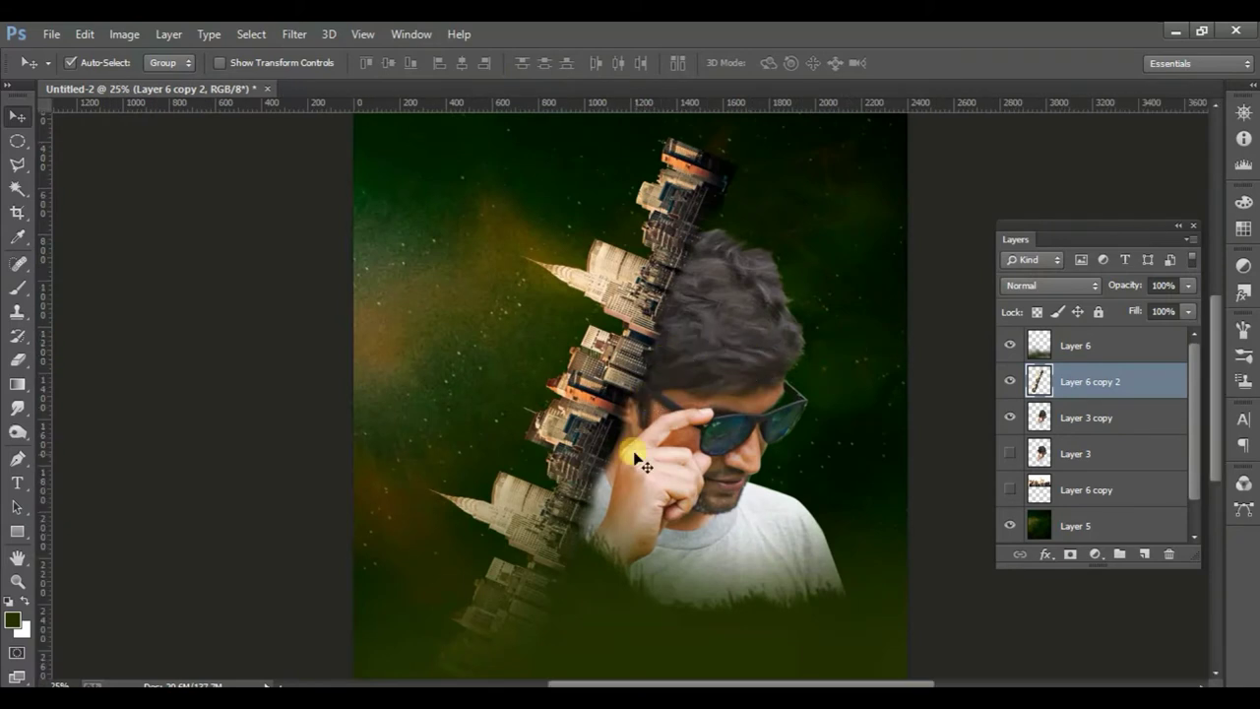
{"action": "scroll", "coordinate": [645, 453], "scroll_direction": "up", "scroll_amount": 2}
{"action": "scroll", "coordinate": [645, 453], "scroll_direction": "up", "scroll_amount": 2}
- Duplicate the city strip as Layer 6 copy 3, raise it, and erase overlapping buildings
{"action": "mouse_move", "coordinate": [632, 416]}
{"action": "left_mouse_down"}
{"action": "mouse_move", "coordinate": [763, 163]}
{"action": "mouse_move", "coordinate": [730, 190]}
{"action": "mouse_move", "coordinate": [754, 118]}
{"action": "left_mouse_up"}
{"action": "left_click_drag", "start_coordinate": [690, 295], "coordinate": [709, 273]}
{"action": "scroll", "coordinate": [639, 394], "scroll_direction": "down", "scroll_amount": 3}
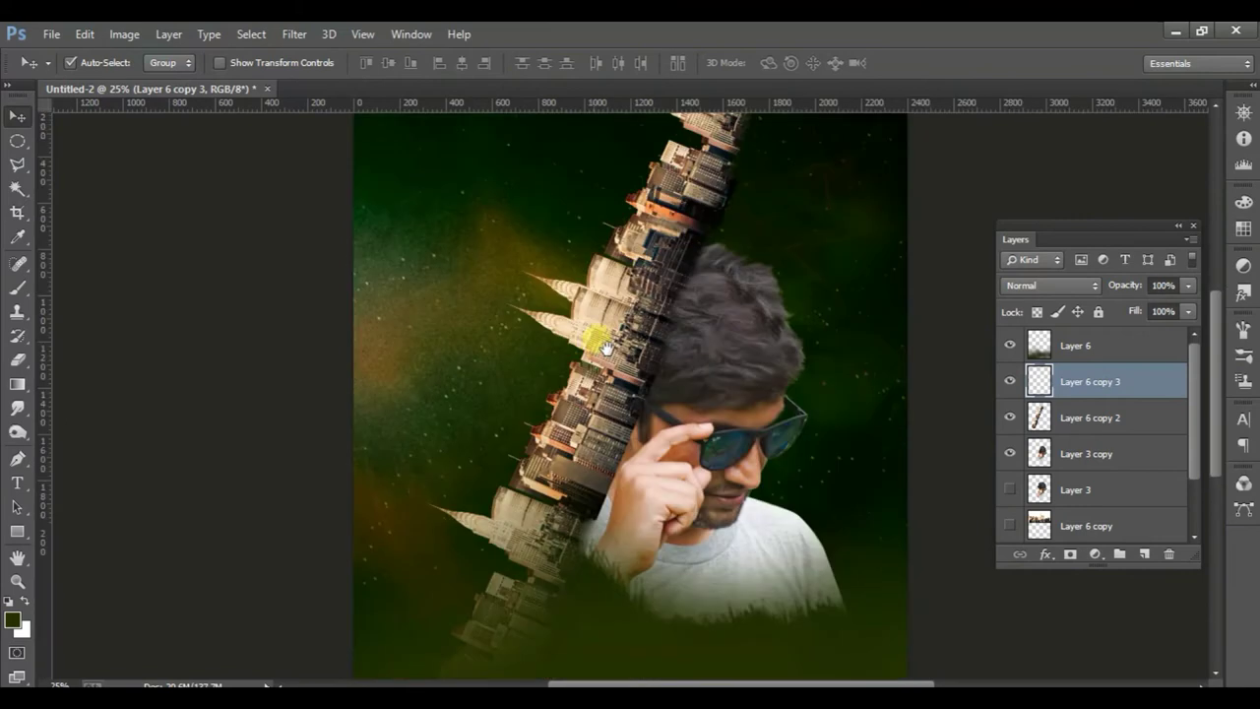
{"action": "mouse_move", "coordinate": [603, 463]}
{"action": "left_mouse_down"}
{"action": "mouse_move", "coordinate": [582, 479]}
{"action": "mouse_move", "coordinate": [613, 421]}
{"action": "left_mouse_up"}
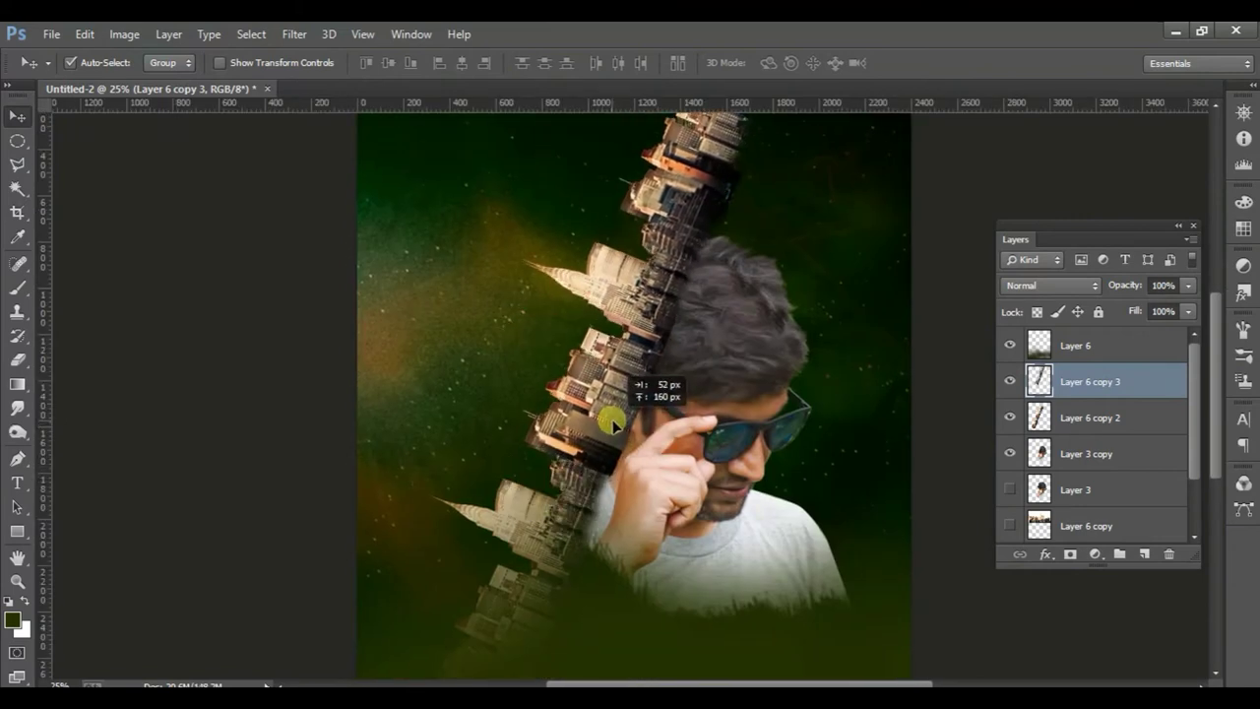
{"action": "left_click", "coordinate": [19, 360]}
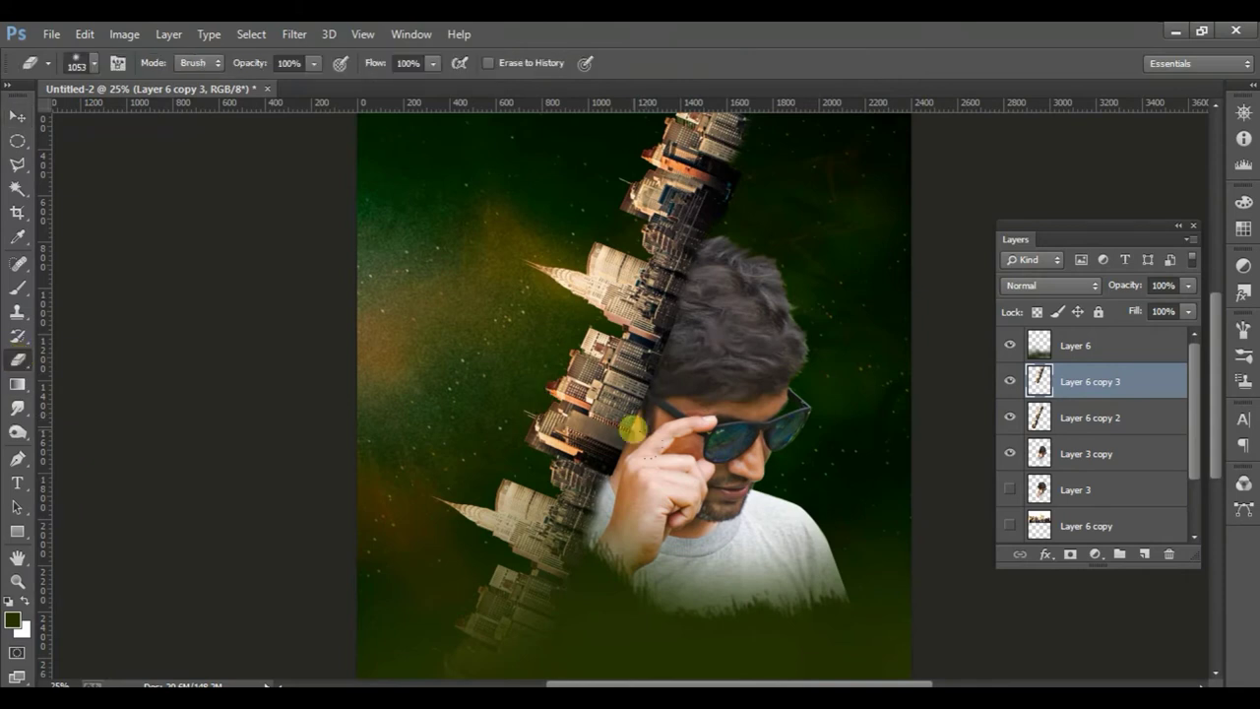
{"action": "left_click_drag", "start_coordinate": [549, 470], "coordinate": [584, 452]}
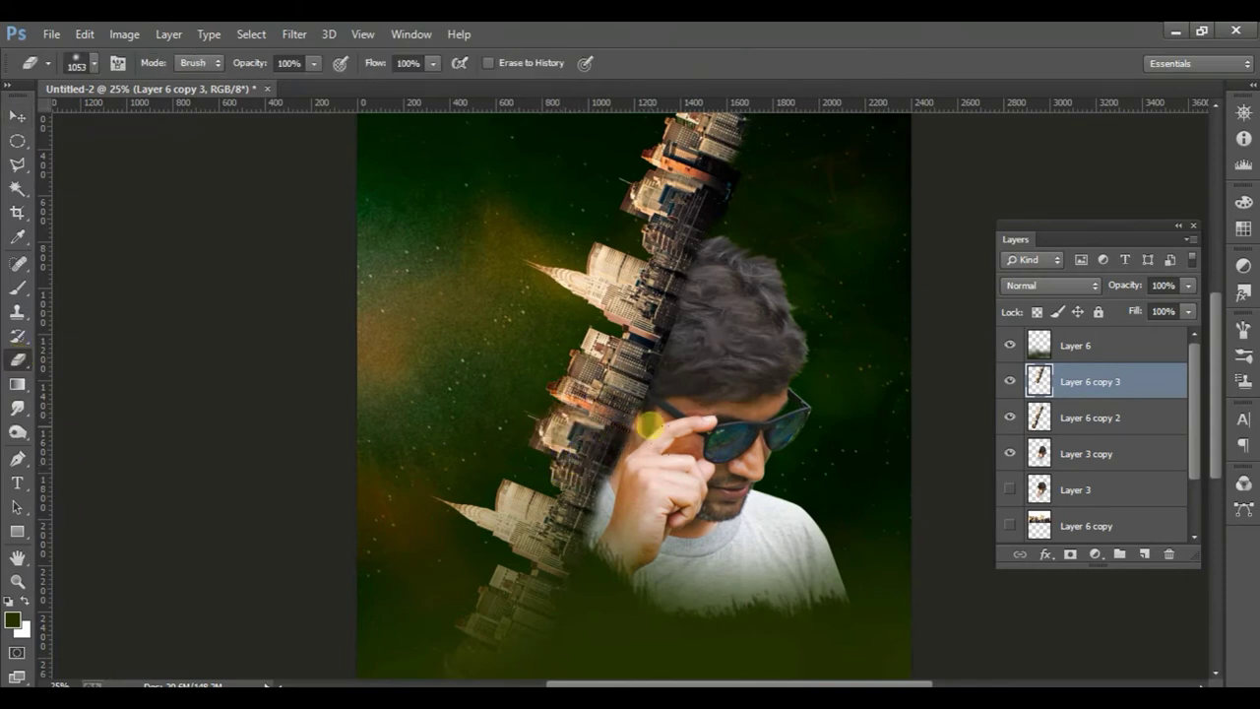
{"action": "mouse_move", "coordinate": [638, 353]}
{"action": "left_mouse_down"}
{"action": "mouse_move", "coordinate": [642, 282]}
{"action": "mouse_move", "coordinate": [661, 271]}
{"action": "left_mouse_up"}
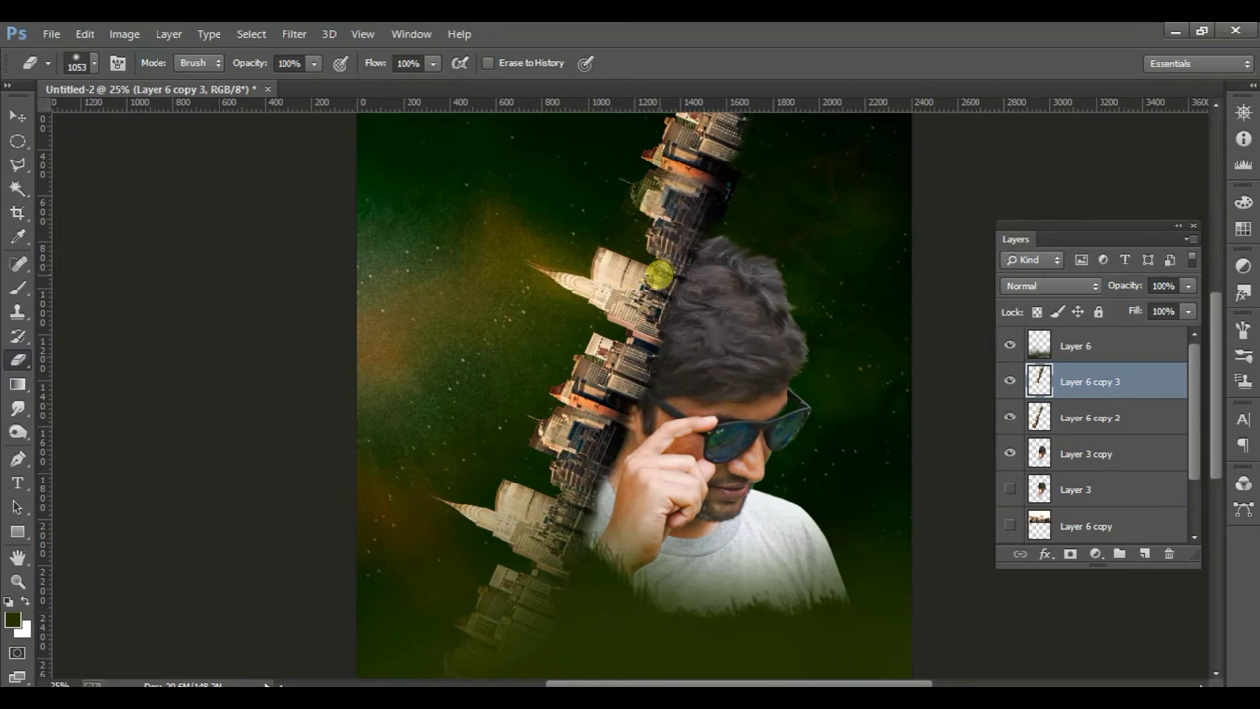
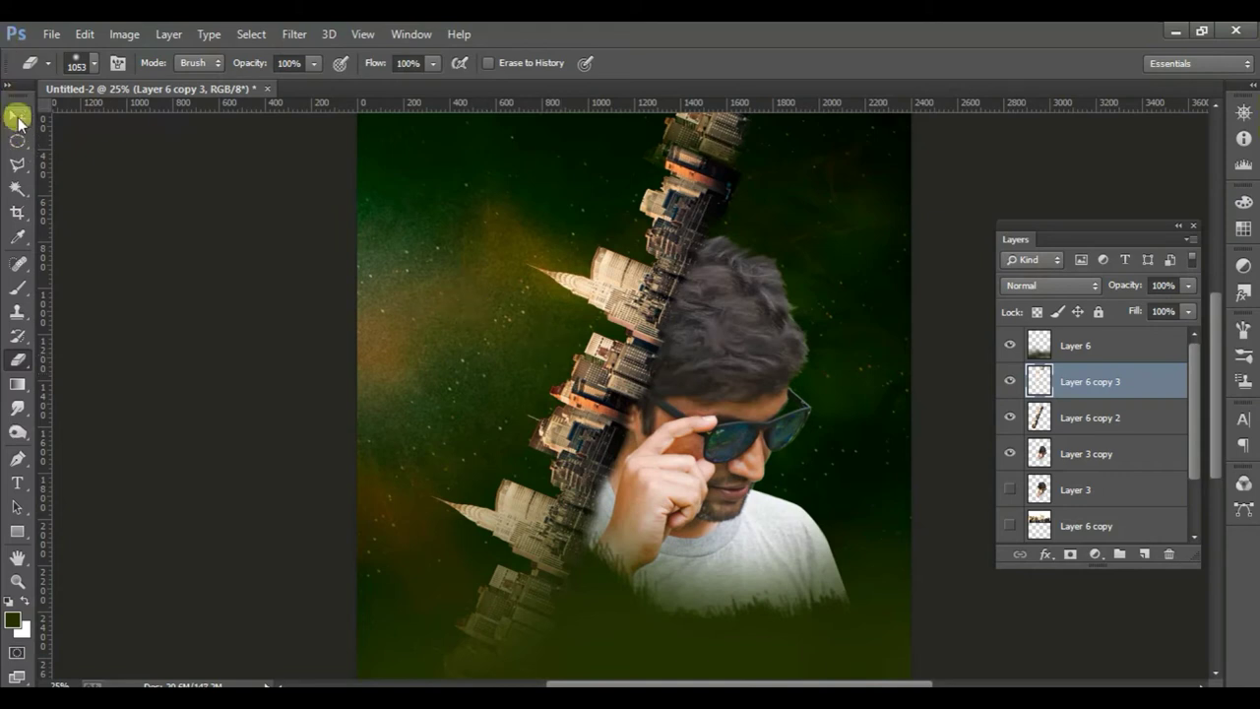
- Zoom in on the city skyline and shift Layer 6 copy 3 lower on the canvas
{"action": "left_click", "coordinate": [30, 118]}
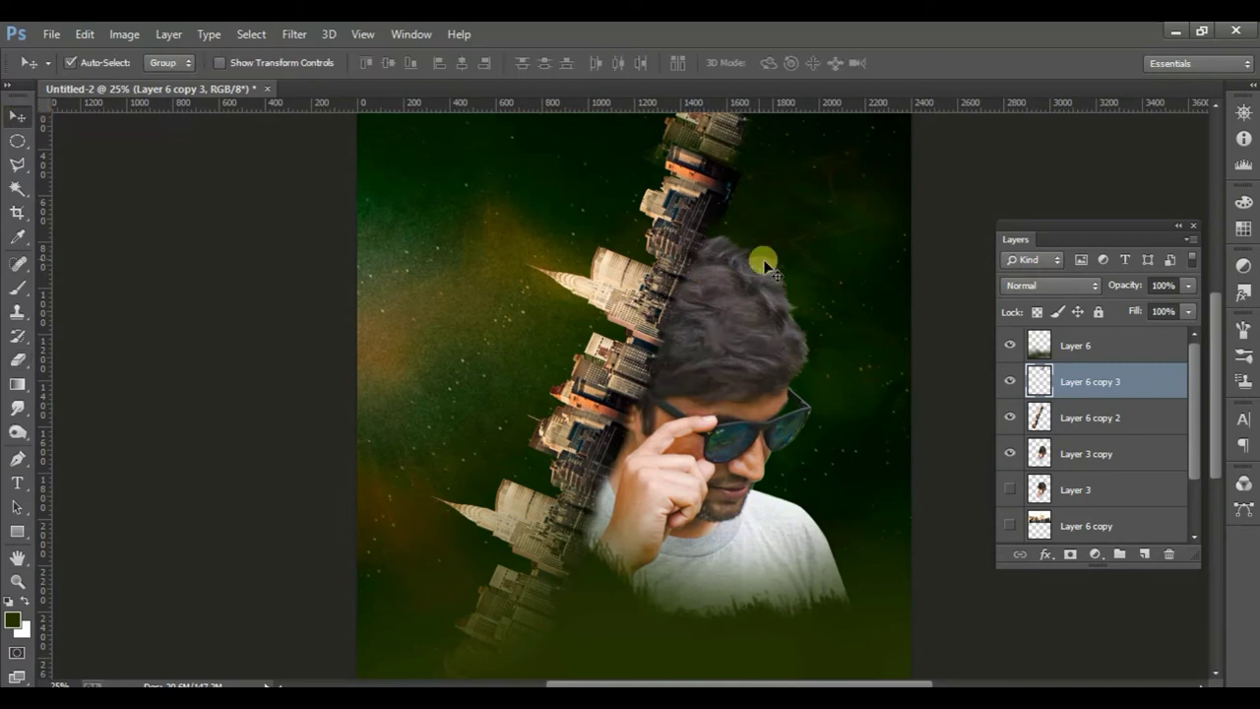
{"action": "key", "text": "ctrl+plus"}
{"action": "left_click_drag", "start_coordinate": [857, 191], "coordinate": [605, 574]}
{"action": "mouse_move", "coordinate": [602, 165]}
{"action": "left_mouse_down"}
{"action": "mouse_move", "coordinate": [576, 292]}
{"action": "mouse_move", "coordinate": [562, 290]}
{"action": "mouse_move", "coordinate": [540, 324]}
{"action": "mouse_move", "coordinate": [525, 389]}
{"action": "mouse_move", "coordinate": [423, 571]}
{"action": "mouse_move", "coordinate": [594, 291]}
{"action": "mouse_move", "coordinate": [599, 253]}
{"action": "mouse_move", "coordinate": [585, 248]}
{"action": "mouse_move", "coordinate": [581, 273]}
{"action": "mouse_move", "coordinate": [587, 264]}
{"action": "left_mouse_up"}
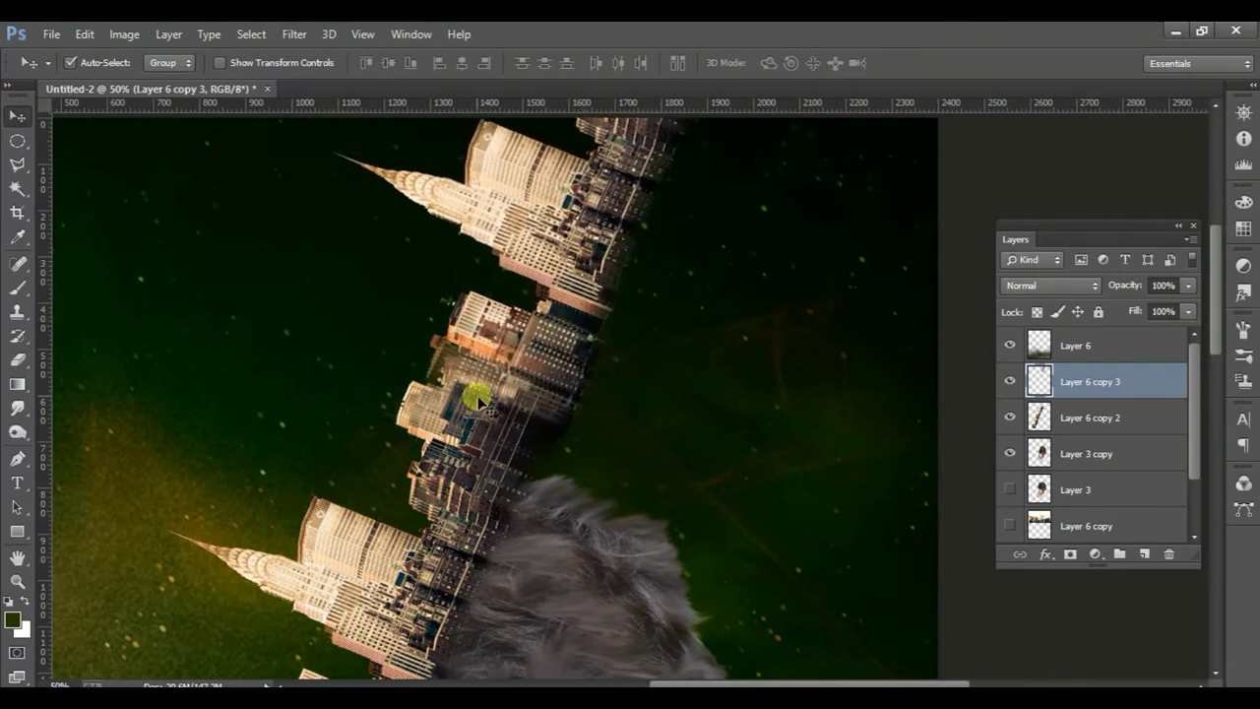
- Erase the overly bright buildings beside the hair with a 174 px eraser
{"action": "left_click", "coordinate": [20, 362]}
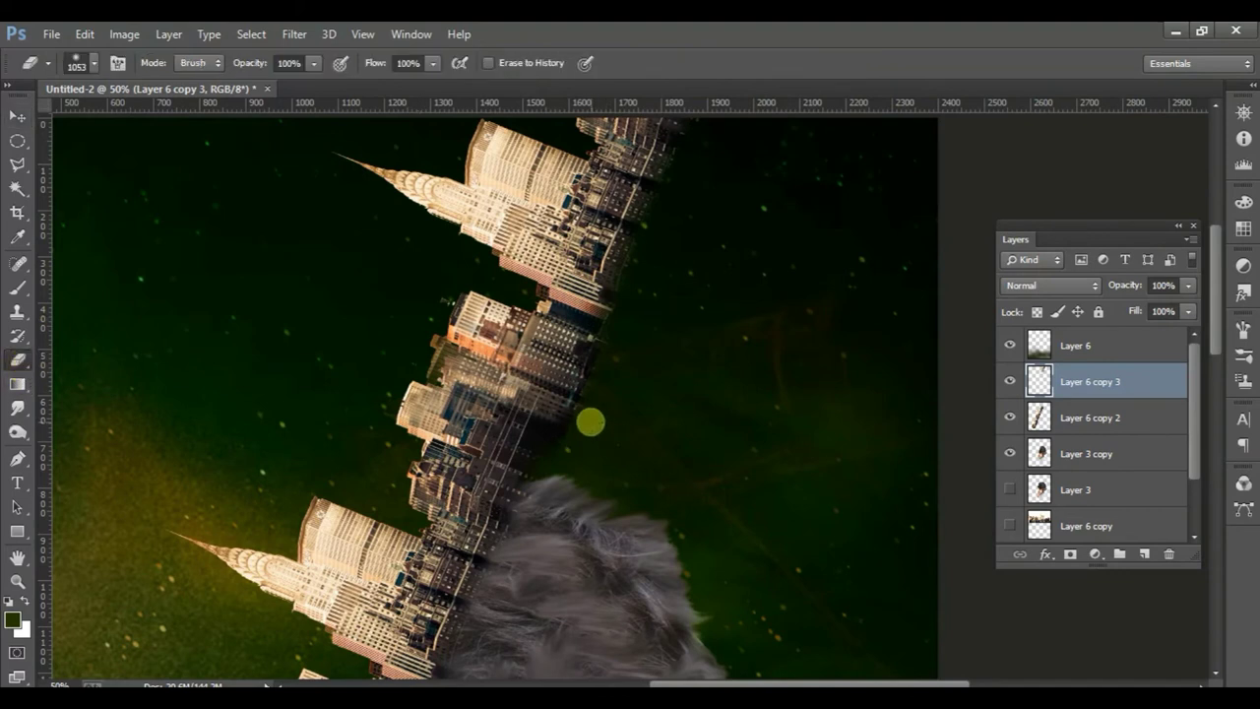
{"action": "right_click", "coordinate": [590, 424]}
{"action": "left_click_drag", "start_coordinate": [749, 399], "coordinate": [761, 399]}
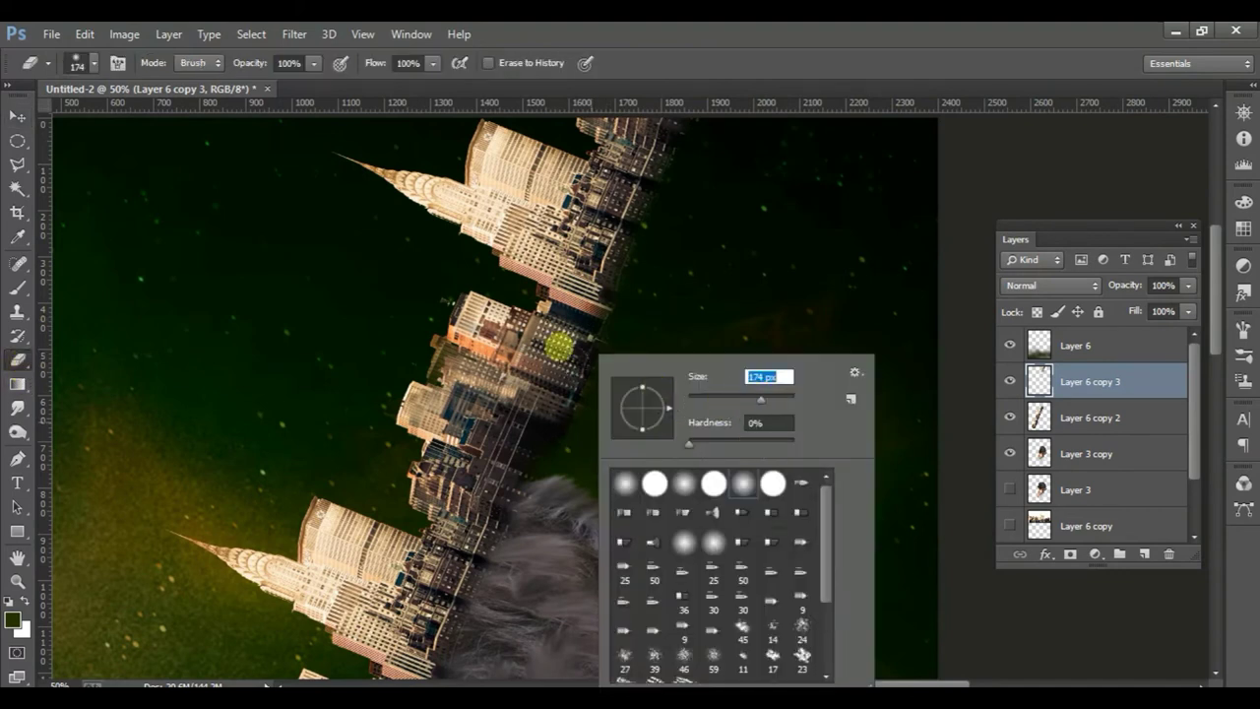
{"action": "key", "text": "Return"}
{"action": "left_click_drag", "start_coordinate": [431, 363], "coordinate": [513, 437]}
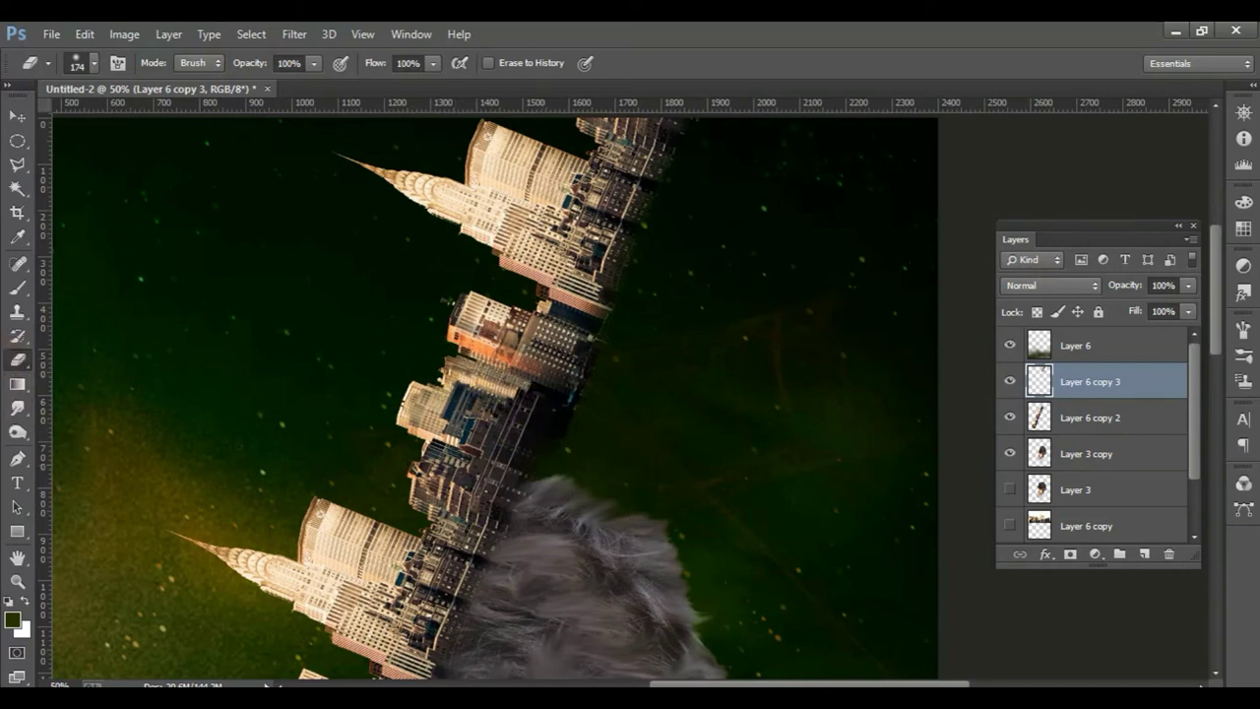
- Merge Layer 6 copy 3 with Layer 6 copy 2 into one skyline layer
{"action": "left_click", "coordinate": [17, 117]}
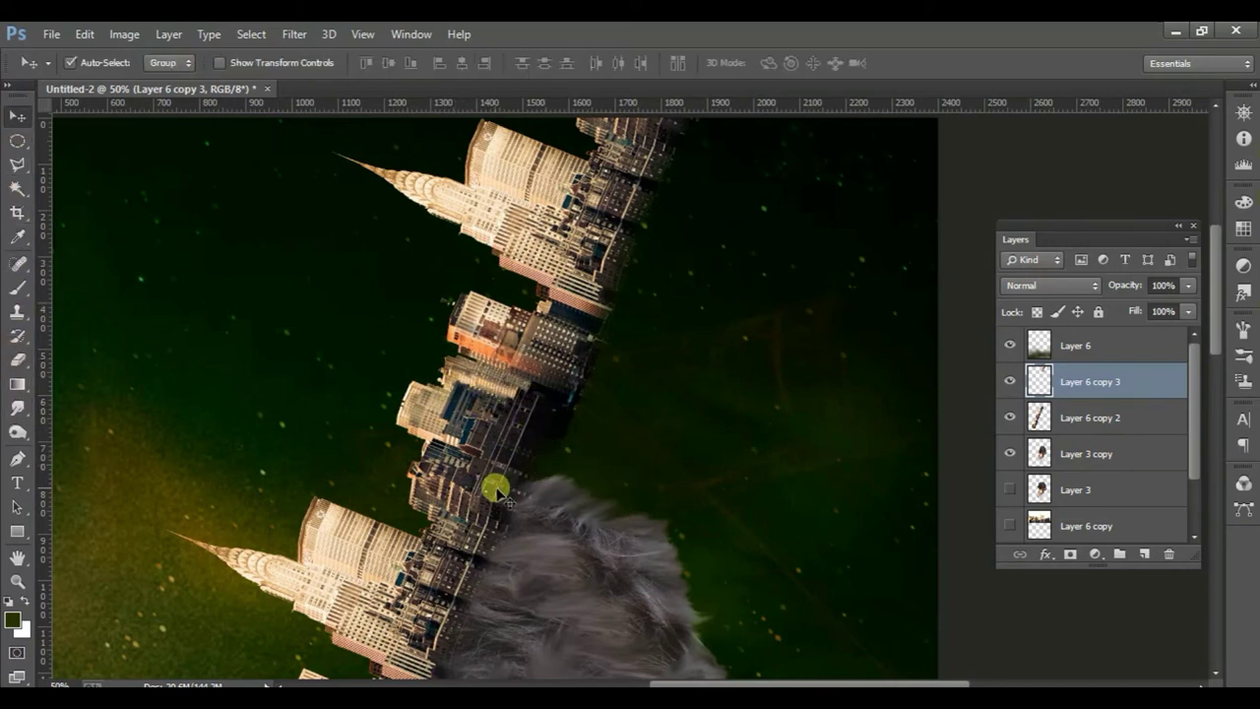
{"action": "left_click", "coordinate": [597, 498], "text": "shift"}
{"action": "key", "text": "ctrl+e"}
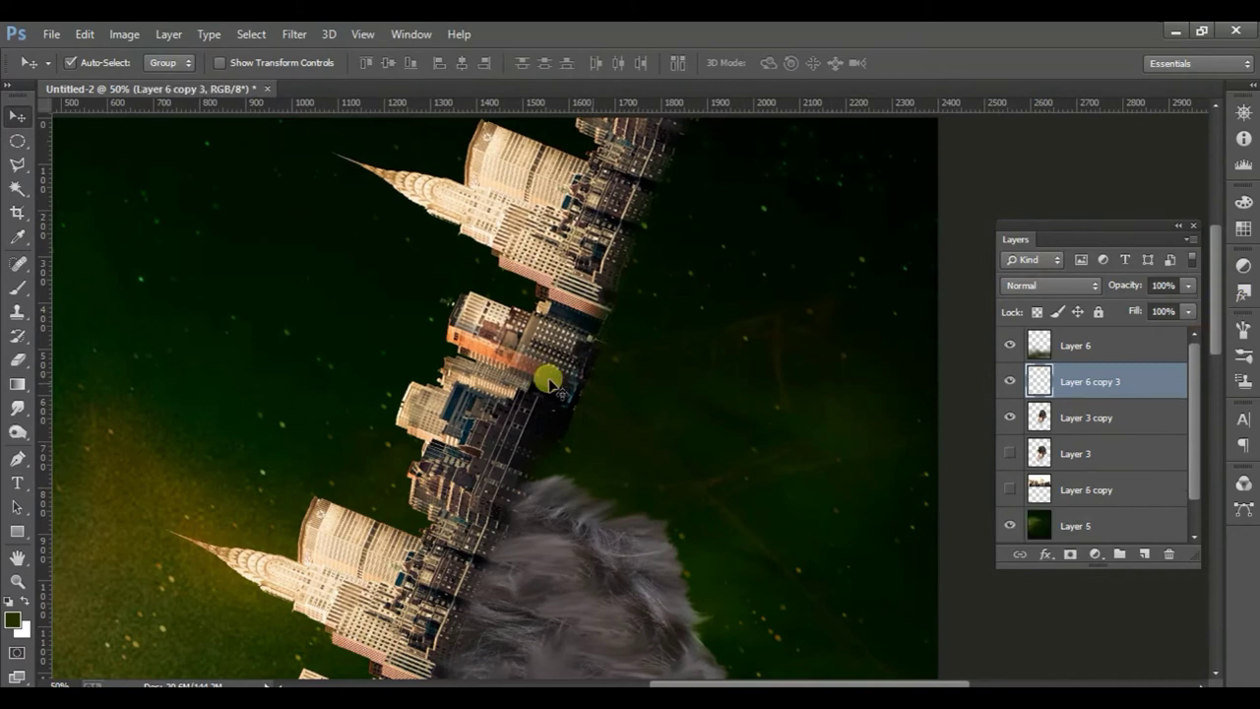
{"action": "left_click_drag", "start_coordinate": [548, 366], "coordinate": [582, 318]}
{"action": "key", "text": "ctrl+z"}
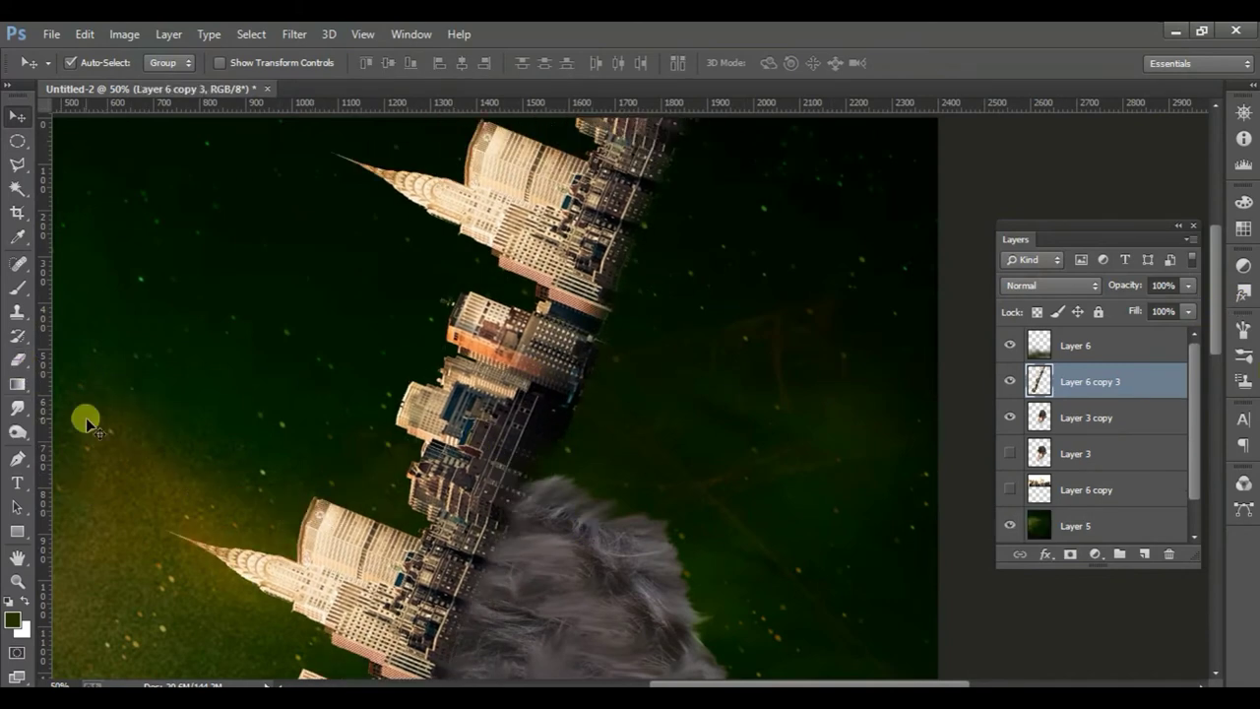
- Return to the Eraser and bring the skyline top, face and shirt into view
{"action": "left_click", "coordinate": [17, 361]}
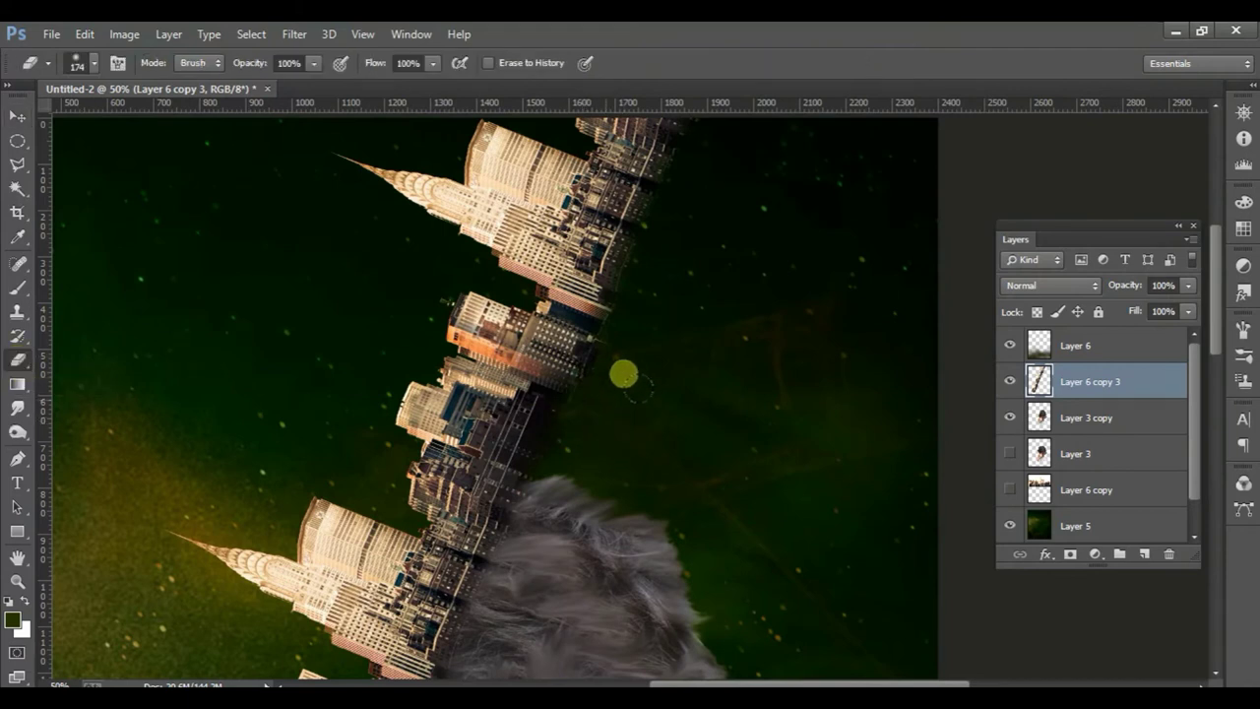
{"action": "left_click_drag", "start_coordinate": [746, 293], "coordinate": [716, 484]}
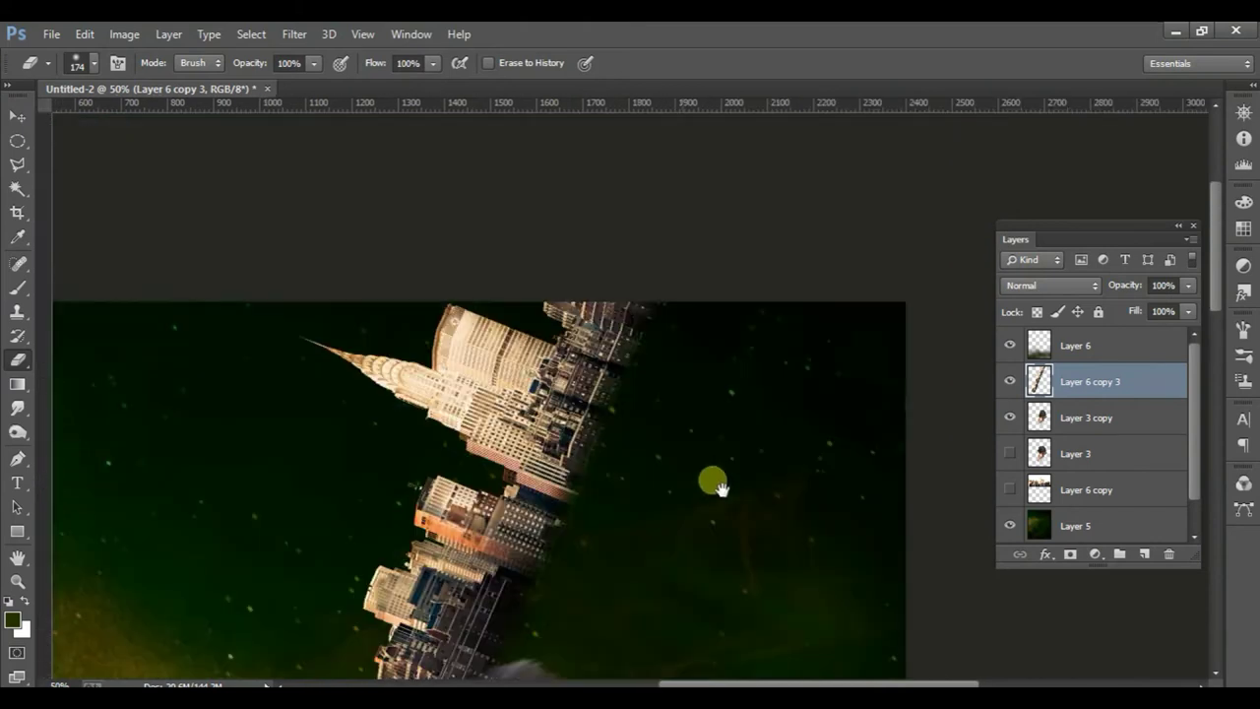
{"action": "scroll", "coordinate": [744, 281], "scroll_direction": "down", "scroll_amount": 5}
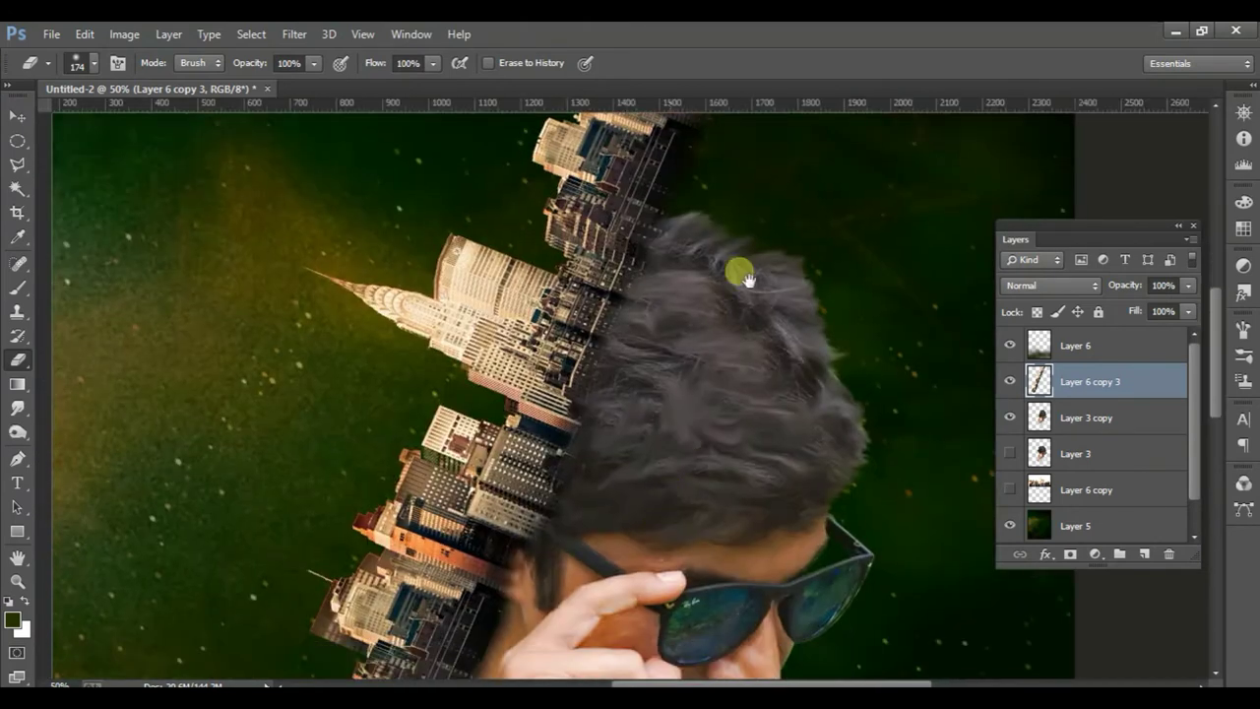
{"action": "left_click_drag", "start_coordinate": [650, 512], "coordinate": [646, 616]}
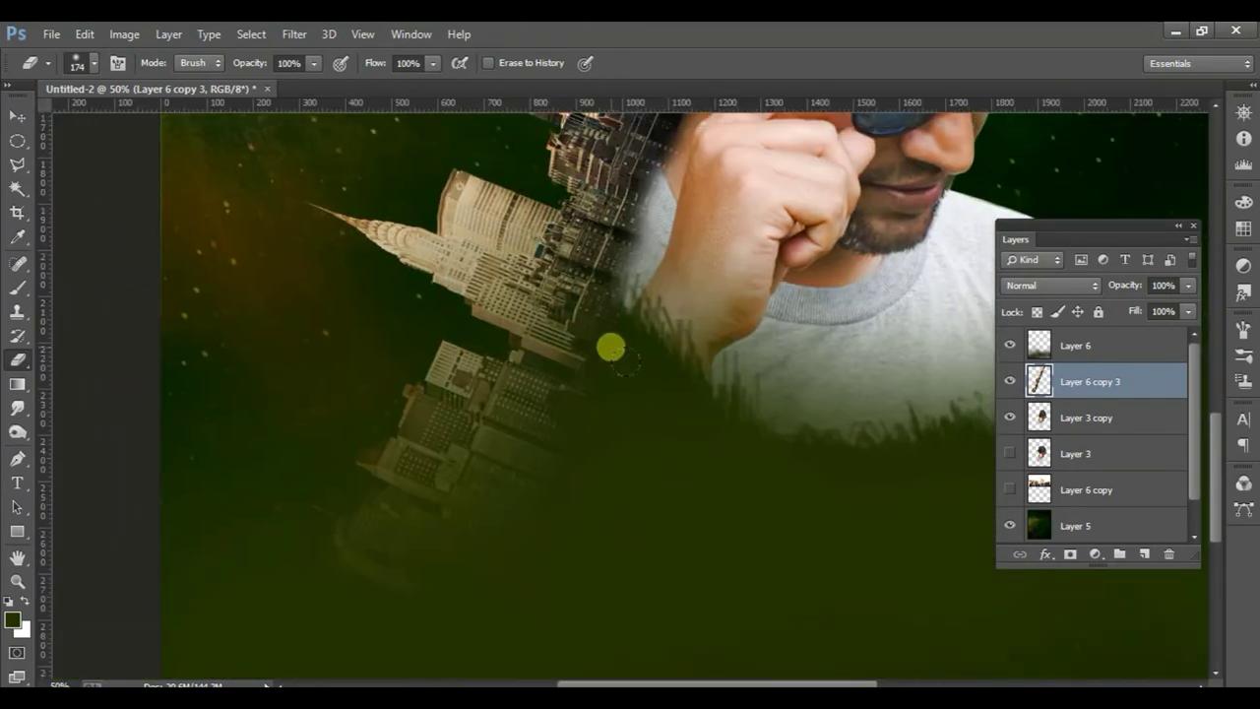
- Smear the skyline's edge up beside the face with the Smudge tool at 63% strength
{"action": "left_click", "coordinate": [17, 408]}
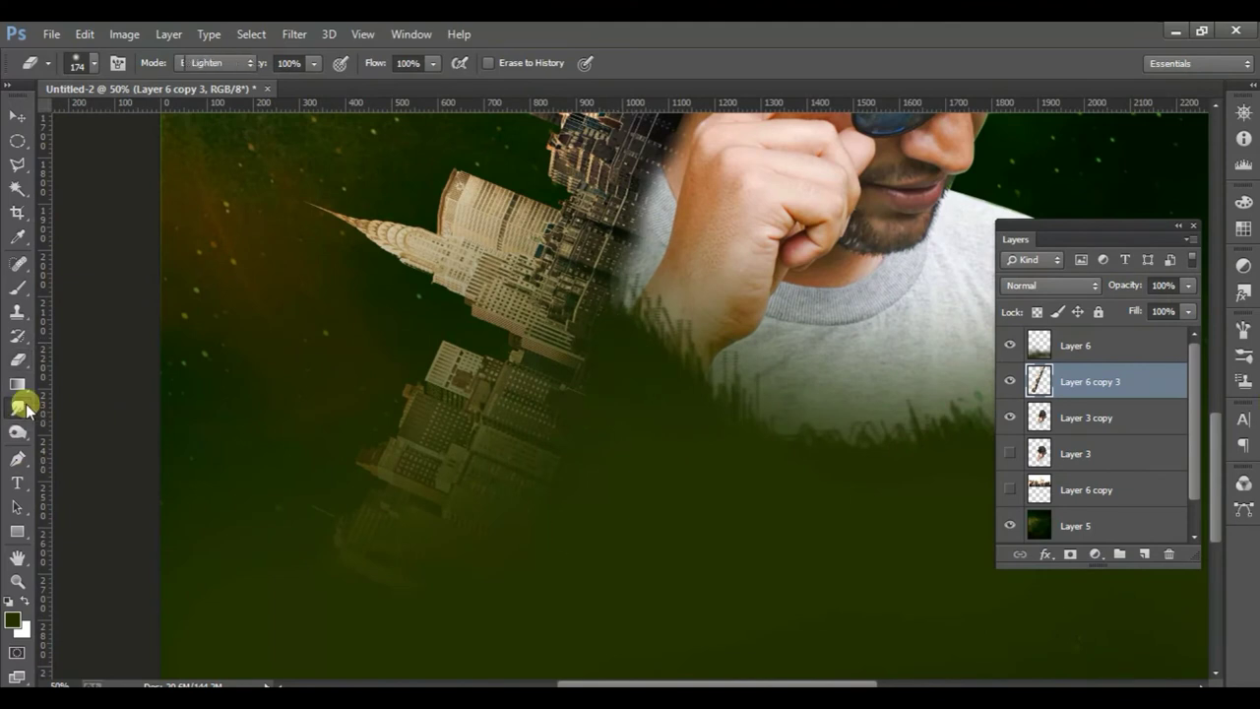
{"action": "scroll", "coordinate": [622, 405], "scroll_direction": "up", "scroll_amount": 5}
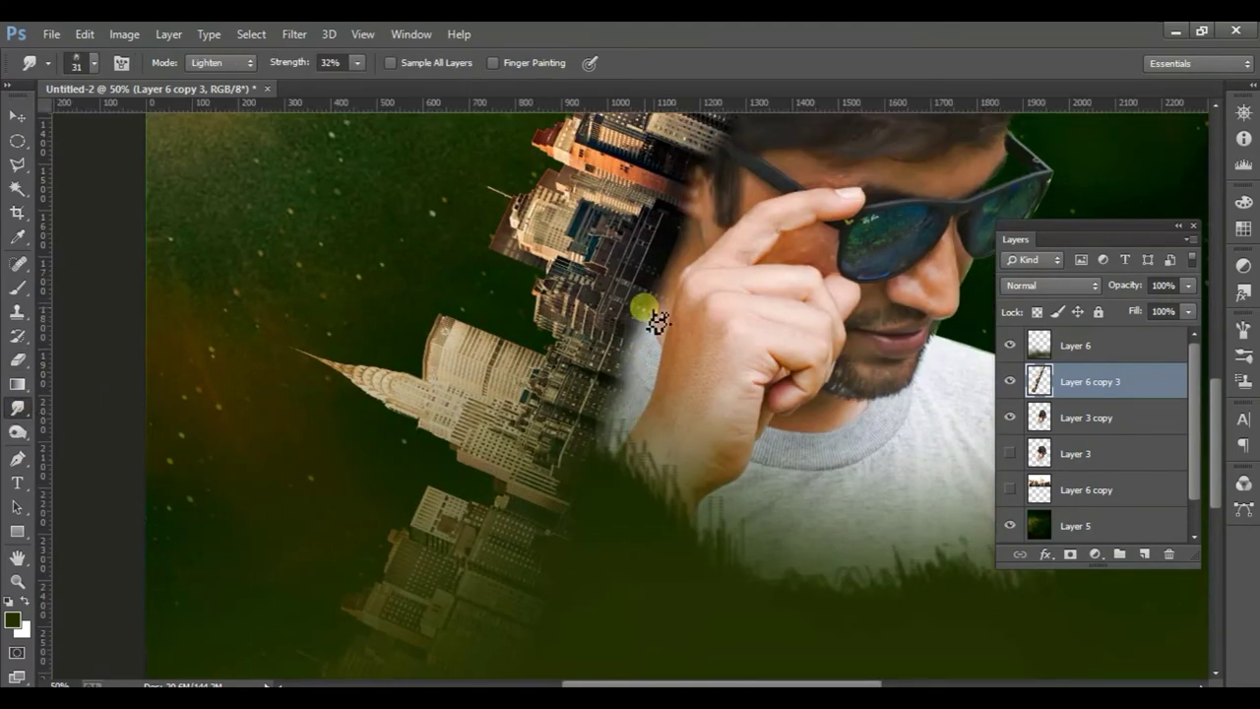
{"action": "right_click", "coordinate": [652, 315]}
{"action": "key", "text": "Return"}
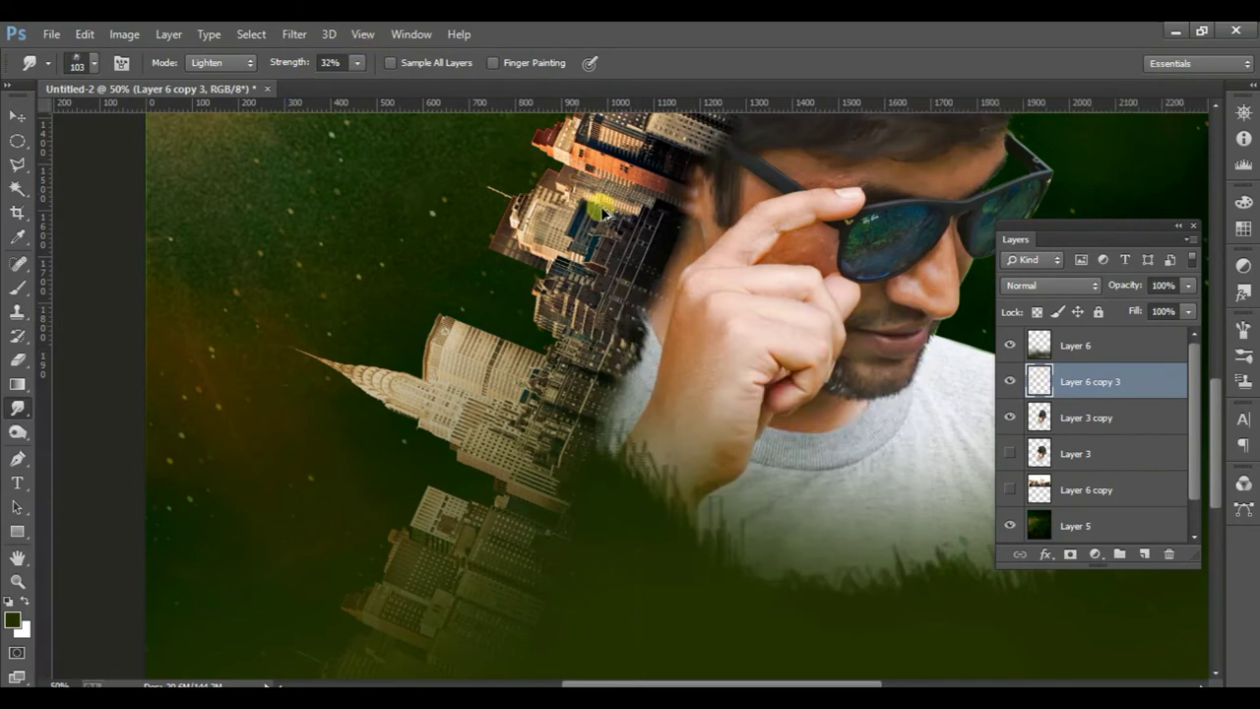
{"action": "right_click", "coordinate": [736, 248]}
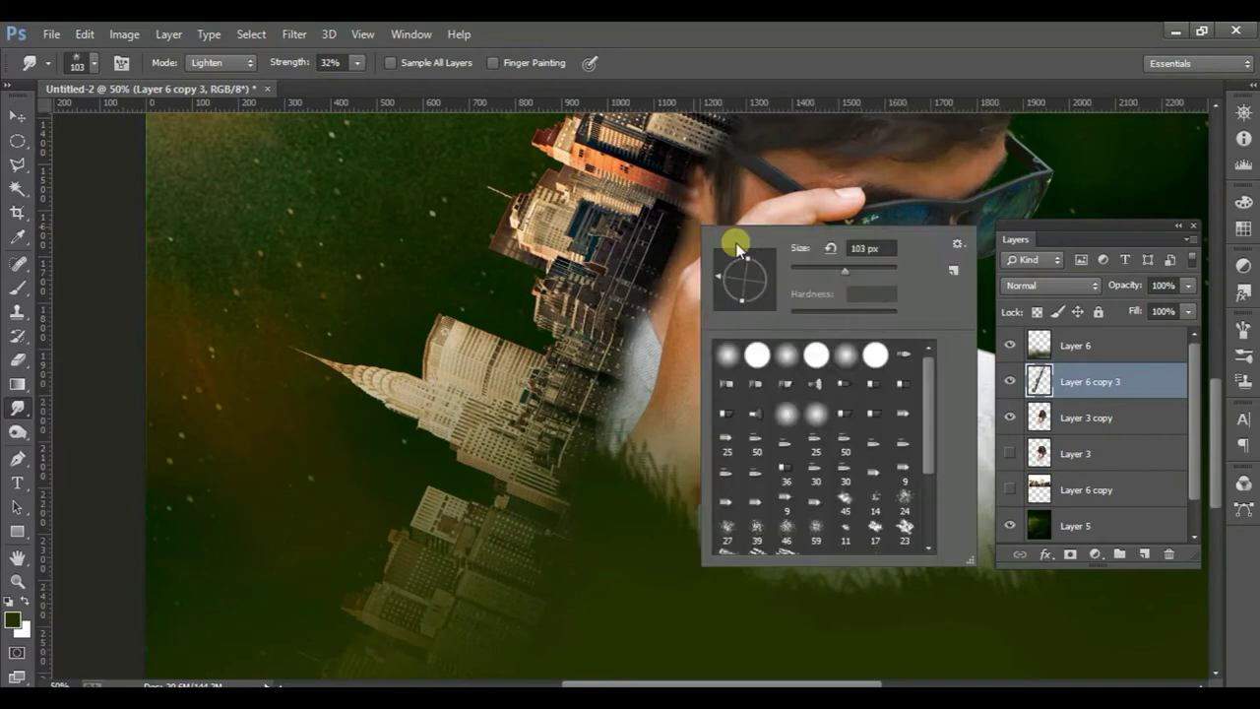
{"action": "left_click", "coordinate": [359, 63]}
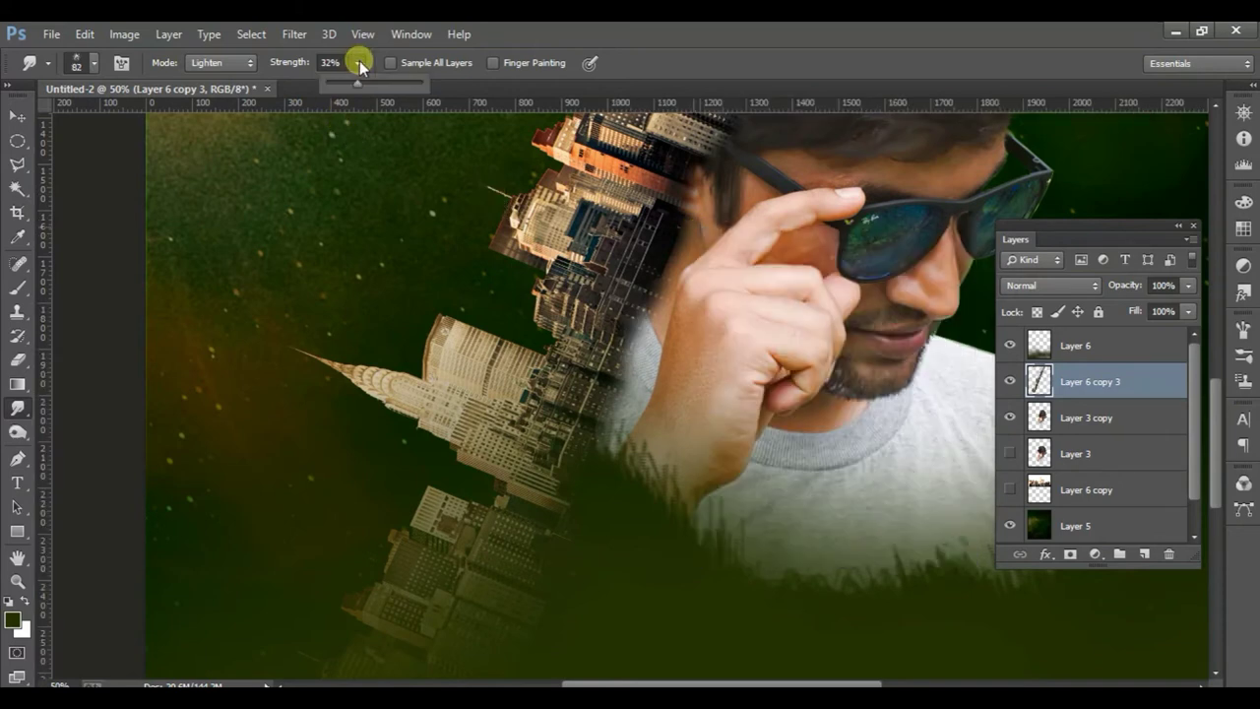
{"action": "left_click", "coordinate": [387, 85]}
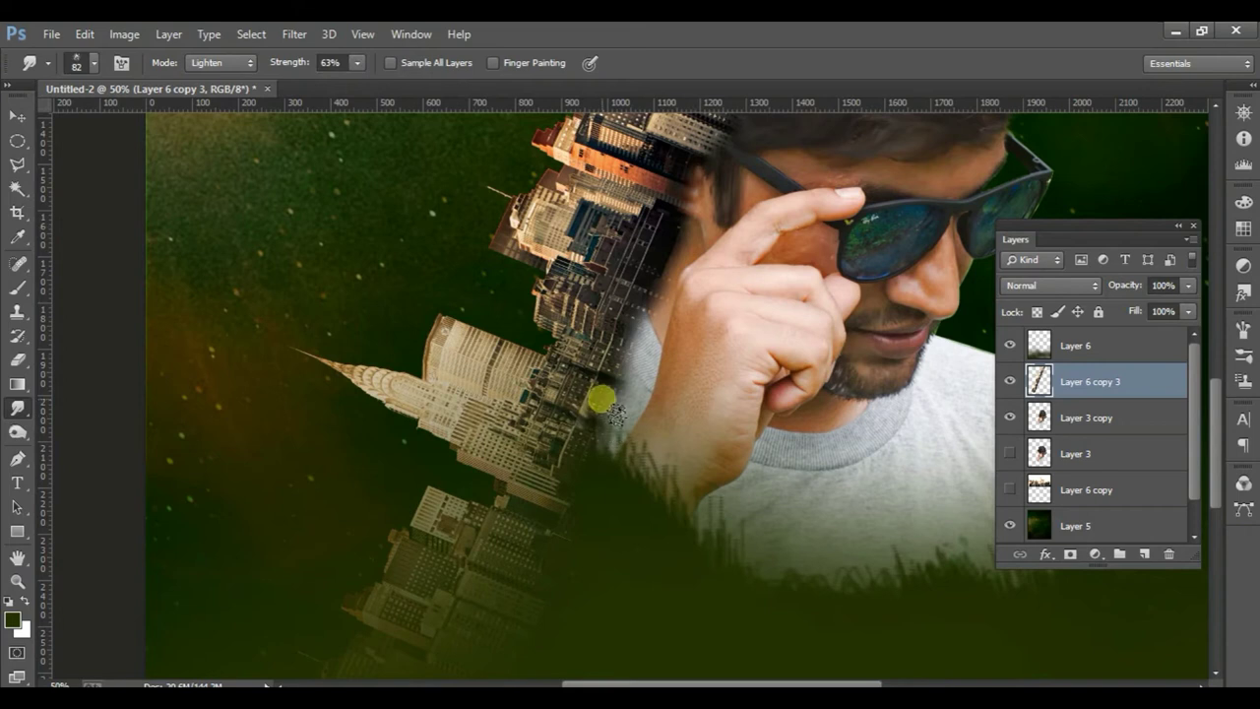
{"action": "left_click_drag", "start_coordinate": [613, 365], "coordinate": [685, 189]}
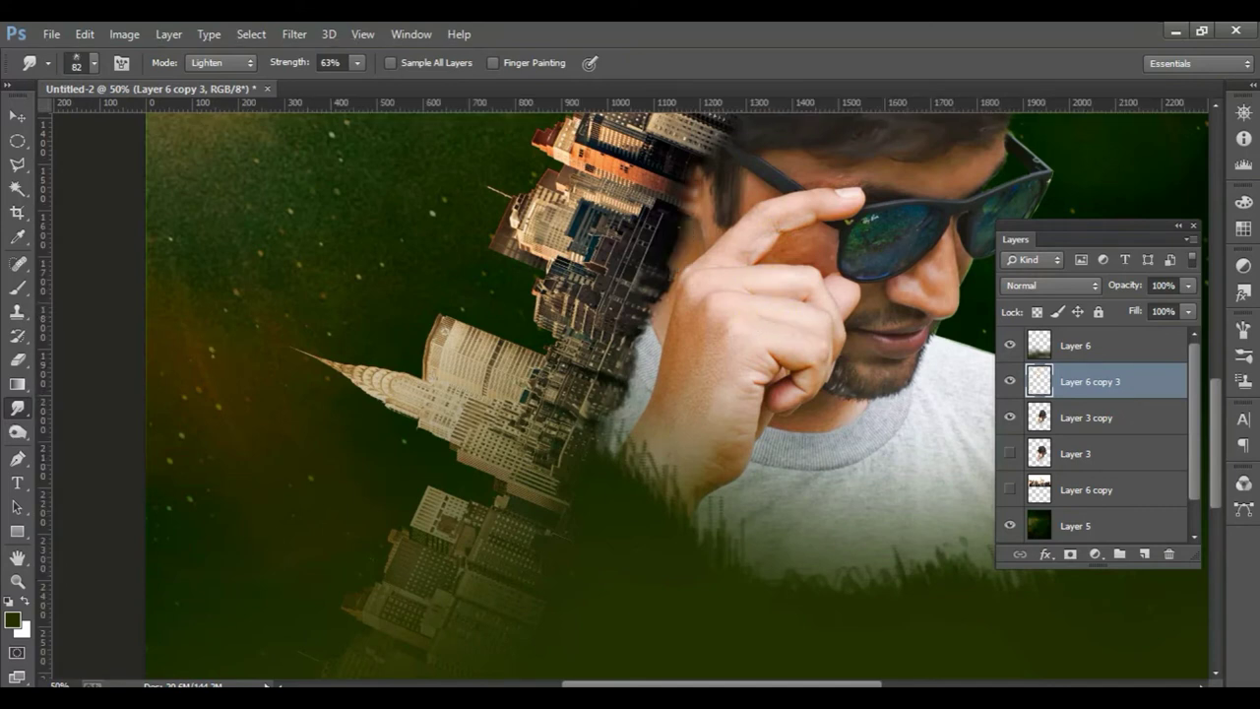
- Switch to the Move tool and pan to the man's hair and face
{"action": "left_click", "coordinate": [17, 117]}
{"action": "left_click_drag", "start_coordinate": [720, 385], "coordinate": [617, 532]}
{"action": "scroll", "coordinate": [650, 433], "scroll_direction": "down", "scroll_amount": 1}
- Shrink the Smudge brush to 13 px and smear the green halo along the chin
{"action": "scroll", "coordinate": [689, 365], "scroll_direction": "down", "scroll_amount": 1}
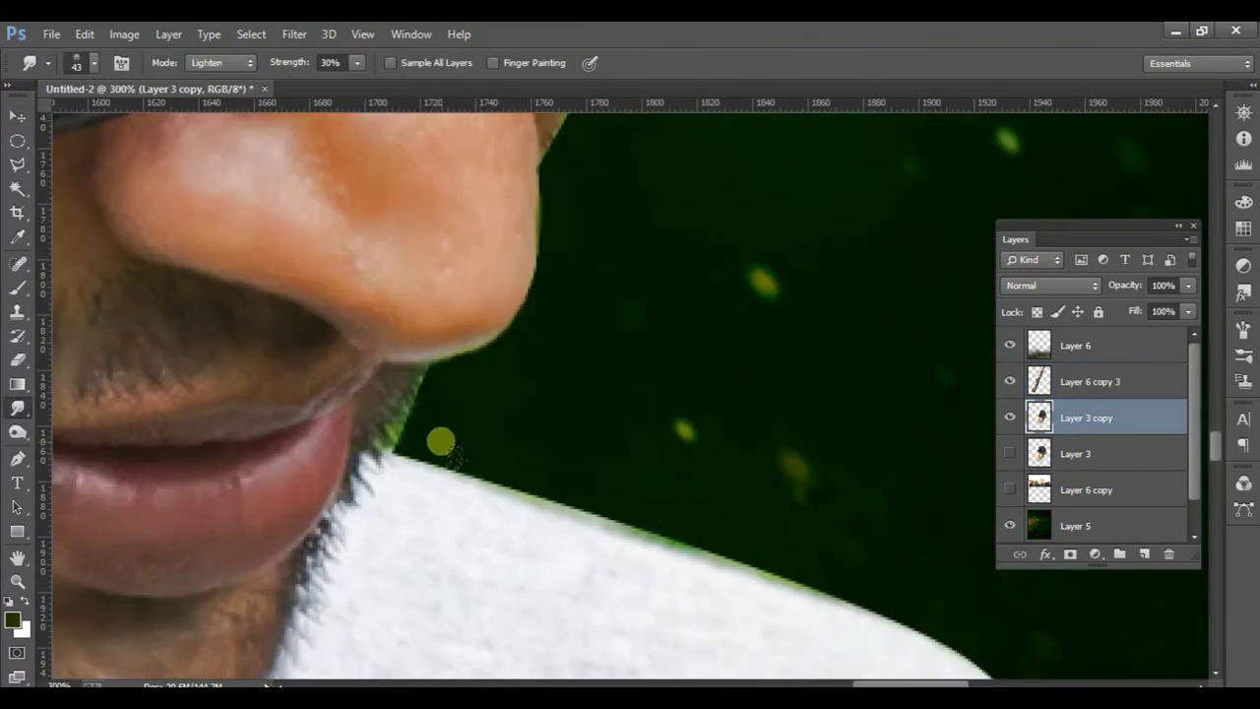
{"action": "right_click", "coordinate": [618, 359]}
{"action": "left_click_drag", "start_coordinate": [733, 406], "coordinate": [722, 405]}
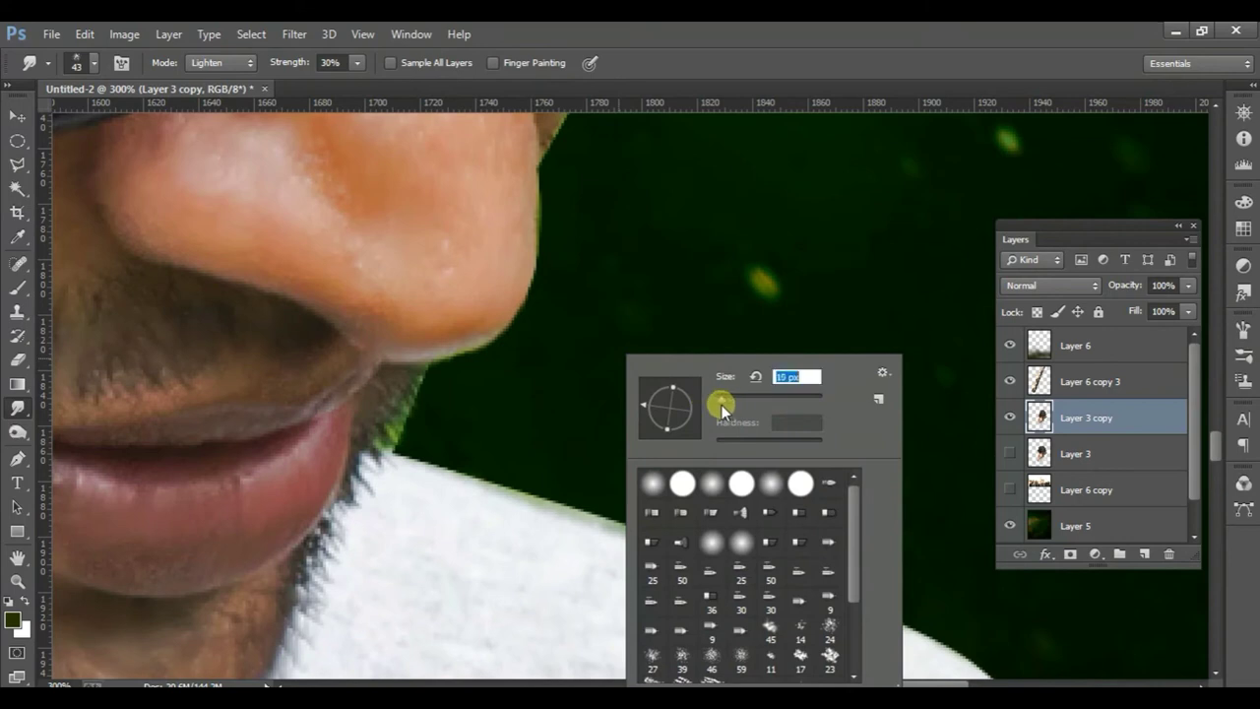
{"action": "left_click", "coordinate": [402, 424]}
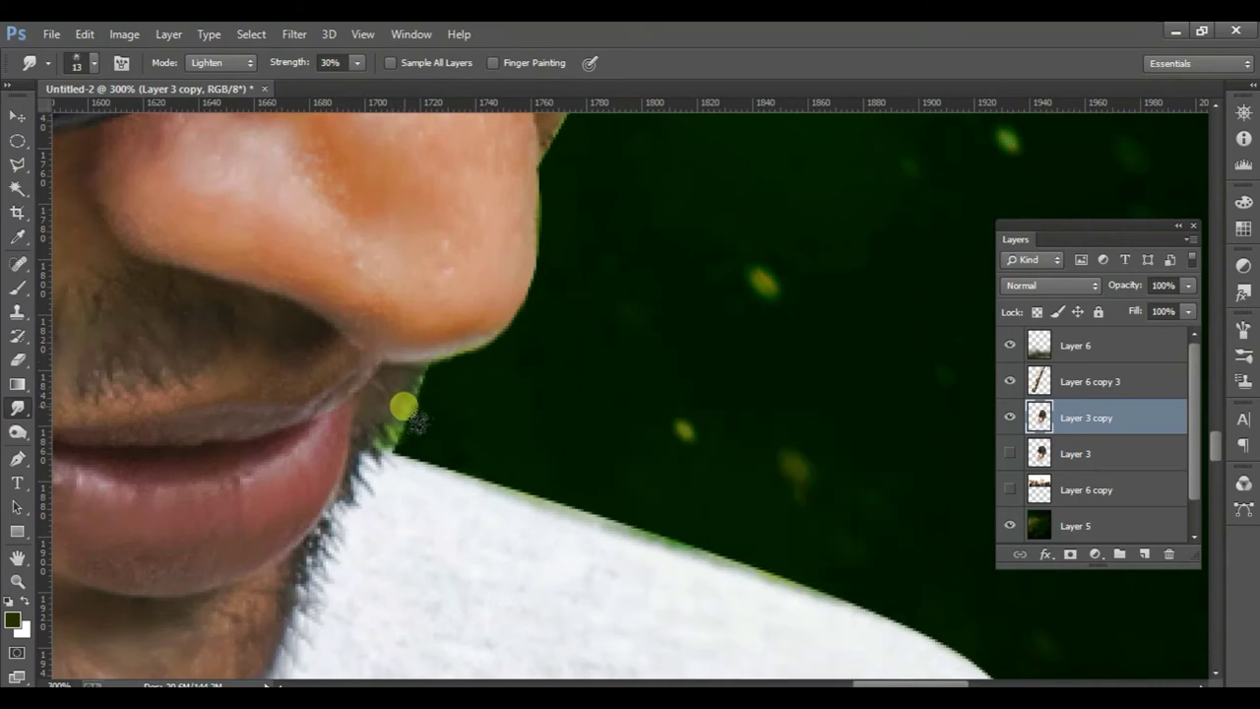
{"action": "mouse_move", "coordinate": [415, 435]}
{"action": "left_mouse_down"}
{"action": "mouse_move", "coordinate": [442, 399]}
{"action": "mouse_move", "coordinate": [689, 533]}
{"action": "left_mouse_up"}
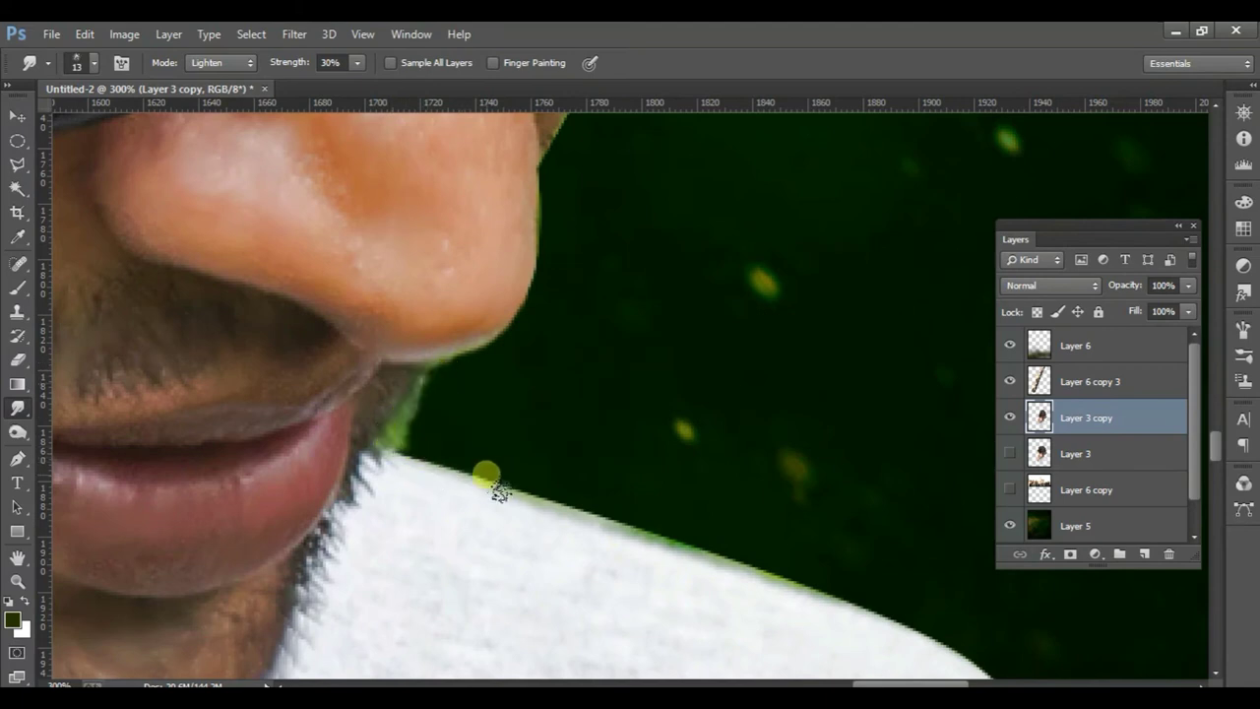
- Blend the green fringe along and under the man's nose
{"action": "left_click_drag", "start_coordinate": [649, 360], "coordinate": [632, 523]}
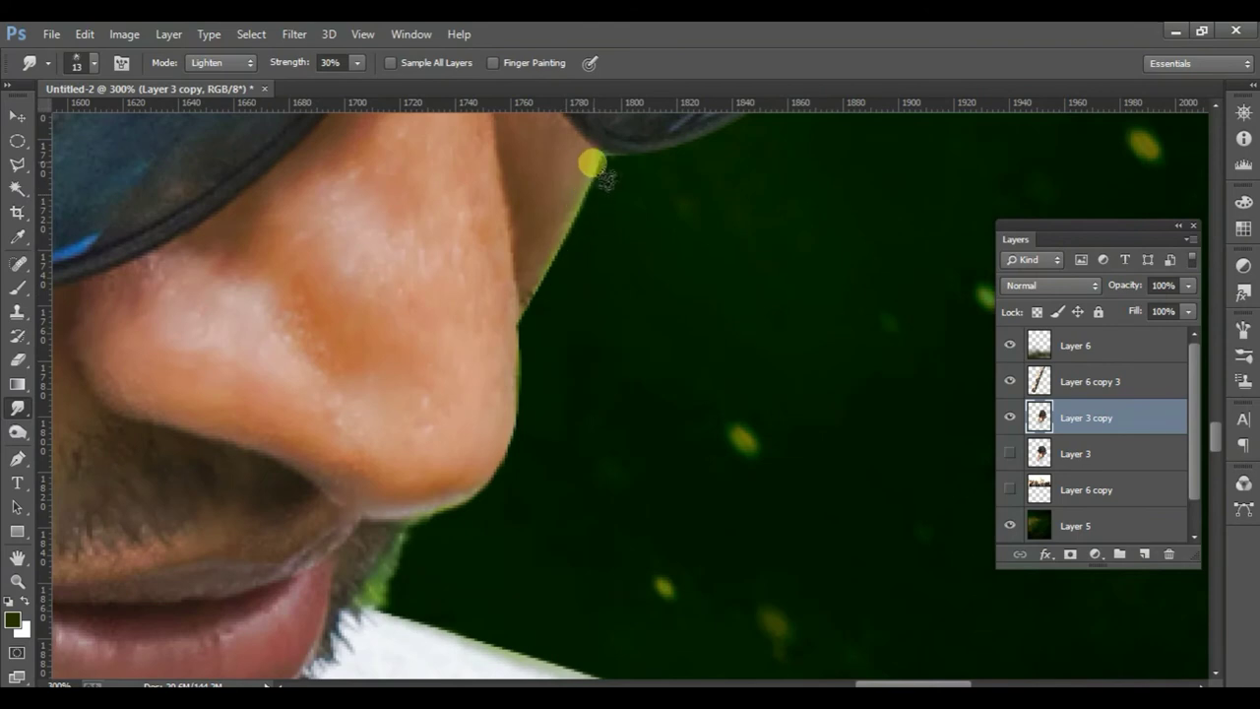
{"action": "mouse_move", "coordinate": [519, 307]}
{"action": "left_mouse_down"}
{"action": "mouse_move", "coordinate": [526, 360]}
{"action": "mouse_move", "coordinate": [500, 473]}
{"action": "mouse_move", "coordinate": [448, 522]}
{"action": "left_mouse_up"}
{"action": "mouse_move", "coordinate": [506, 458]}
{"action": "left_mouse_down"}
{"action": "mouse_move", "coordinate": [421, 523]}
{"action": "mouse_move", "coordinate": [470, 577]}
{"action": "mouse_move", "coordinate": [463, 444]}
{"action": "left_mouse_up"}
- Blend the green edge along the man's shirt outline
{"action": "scroll", "coordinate": [464, 445], "scroll_direction": "down", "scroll_amount": 3}
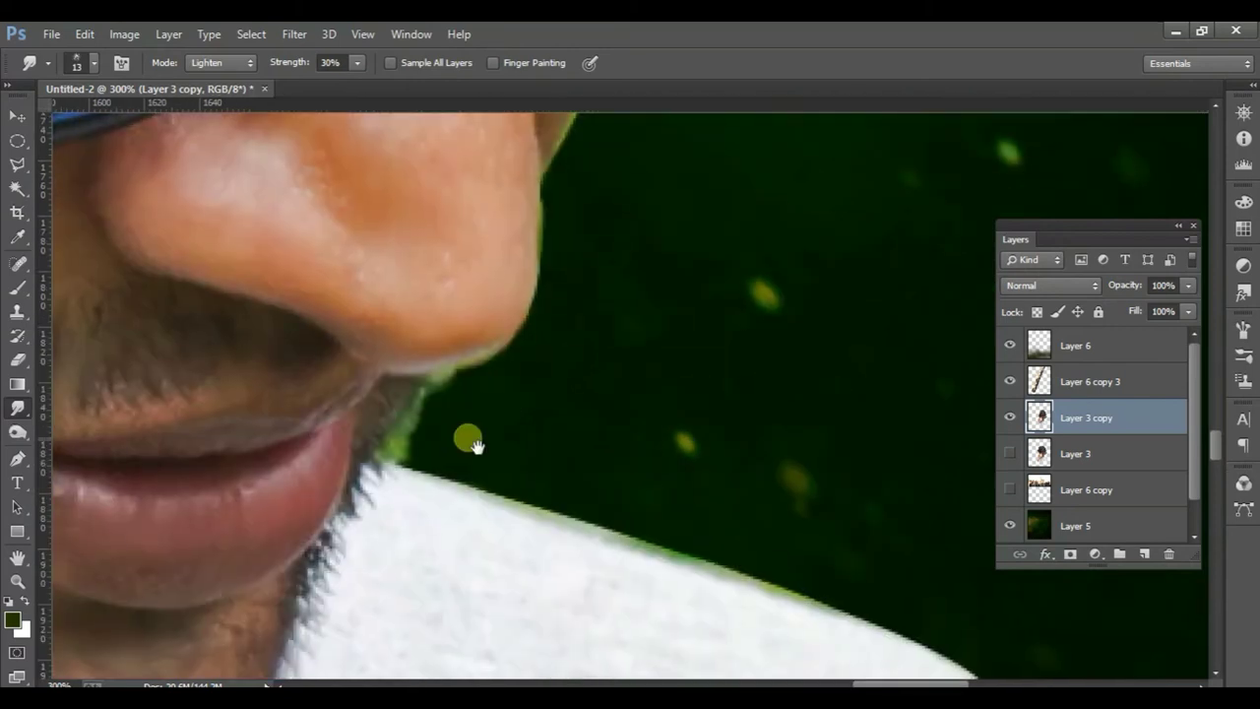
{"action": "mouse_move", "coordinate": [483, 382]}
{"action": "left_mouse_down"}
{"action": "mouse_move", "coordinate": [403, 459]}
{"action": "mouse_move", "coordinate": [484, 507]}
{"action": "mouse_move", "coordinate": [624, 541]}
{"action": "mouse_move", "coordinate": [890, 638]}
{"action": "mouse_move", "coordinate": [1003, 658]}
{"action": "mouse_move", "coordinate": [725, 460]}
{"action": "mouse_move", "coordinate": [618, 419]}
{"action": "mouse_move", "coordinate": [755, 492]}
{"action": "mouse_move", "coordinate": [768, 520]}
{"action": "left_mouse_up"}
{"action": "scroll", "coordinate": [763, 507], "scroll_direction": "down", "scroll_amount": 2}
{"action": "scroll", "coordinate": [763, 497], "scroll_direction": "down", "scroll_amount": 1}
{"action": "scroll", "coordinate": [764, 487], "scroll_direction": "down", "scroll_amount": 1}
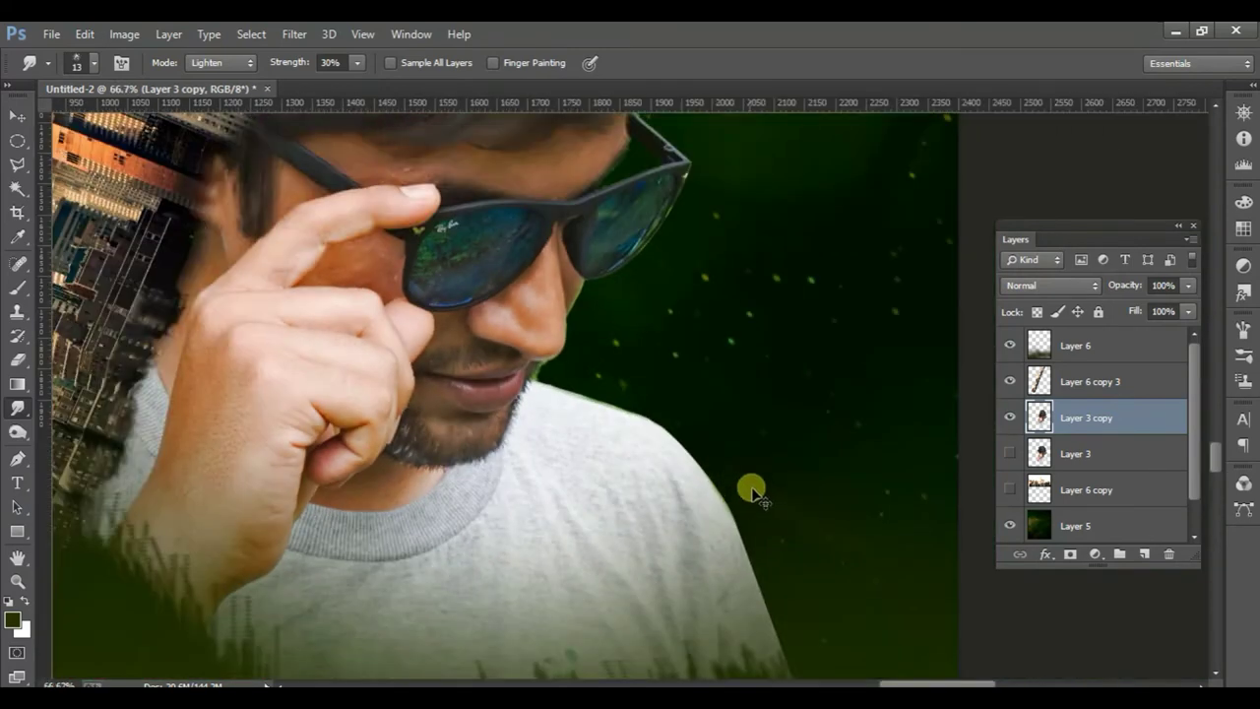
{"action": "scroll", "coordinate": [766, 473], "scroll_direction": "down", "scroll_amount": 1}
{"action": "scroll", "coordinate": [766, 464], "scroll_direction": "down", "scroll_amount": 1}
{"action": "scroll", "coordinate": [765, 458], "scroll_direction": "down", "scroll_amount": 1}
{"action": "scroll", "coordinate": [765, 455], "scroll_direction": "down", "scroll_amount": 1}
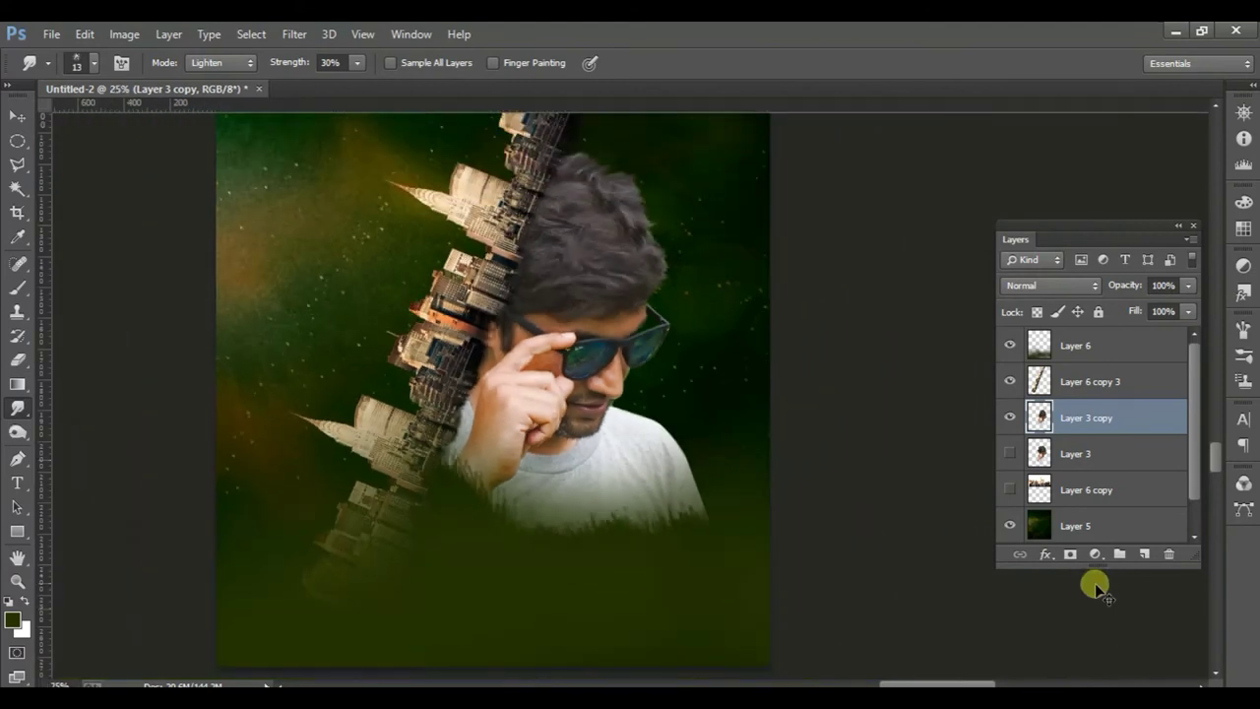
- Paint a soft dark olive dab on a new Layer 7 over the face
{"action": "left_click", "coordinate": [1143, 555]}
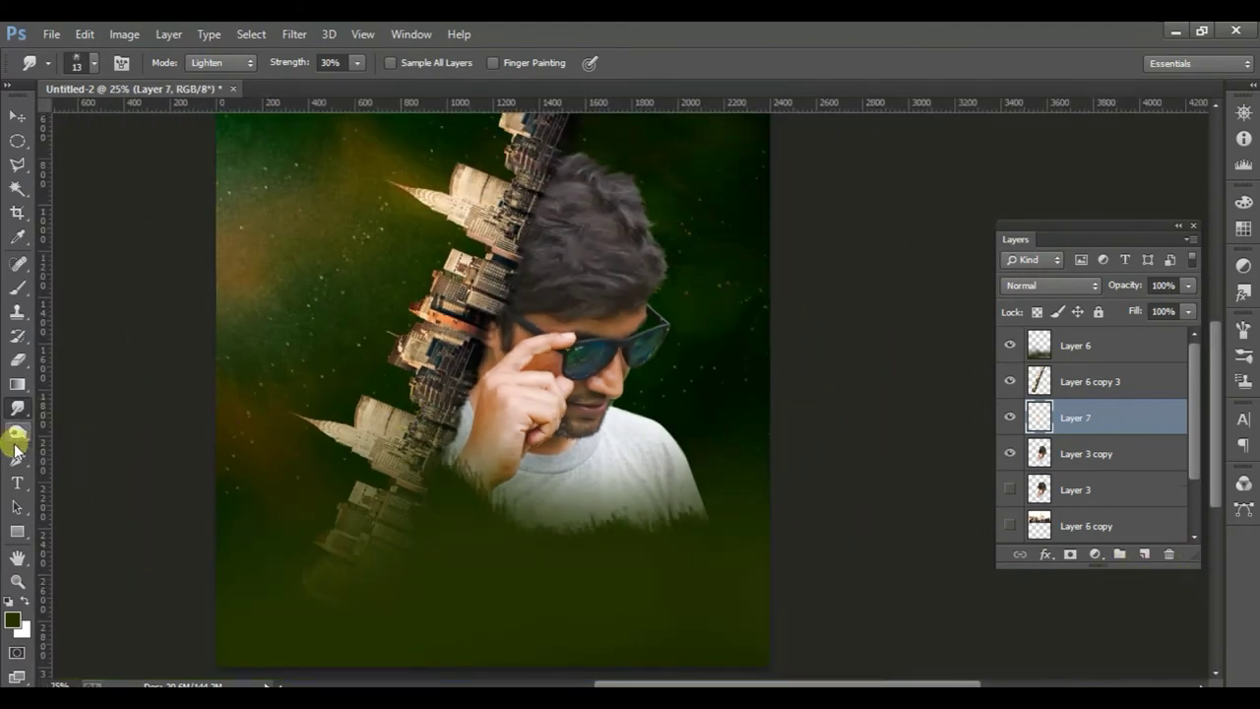
{"action": "left_click", "coordinate": [17, 288]}
{"action": "left_click", "coordinate": [12, 619]}
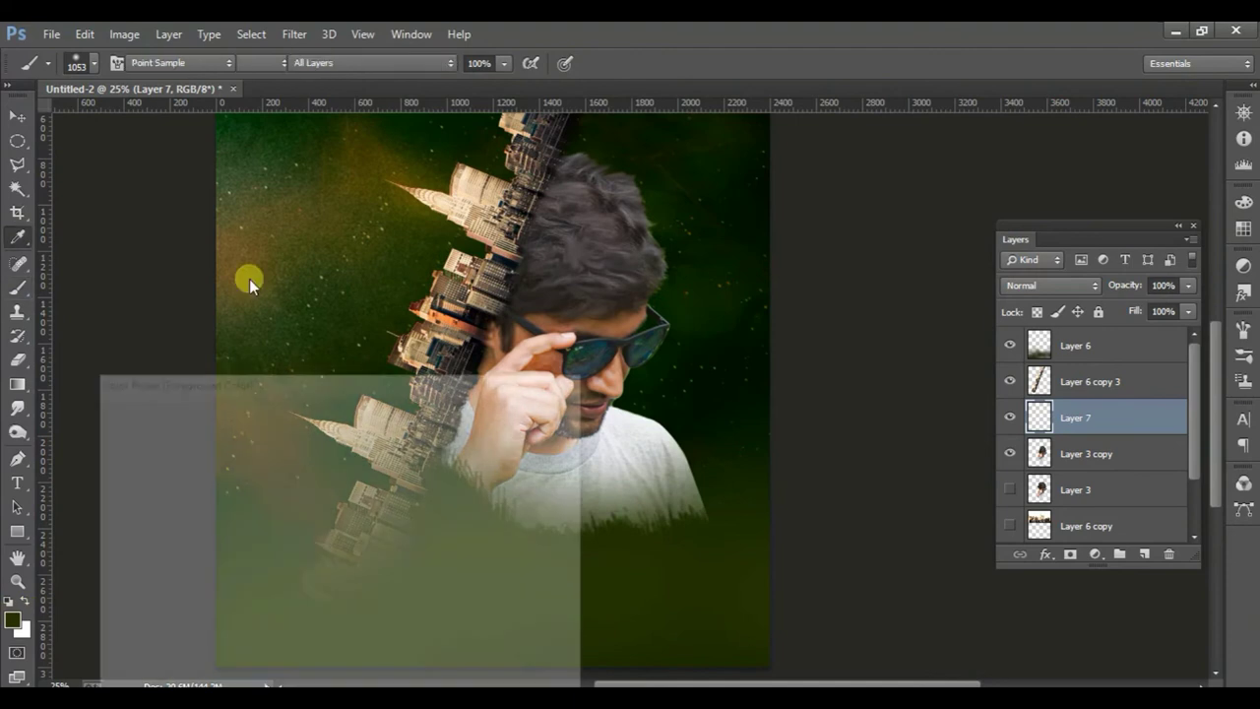
{"action": "left_click", "coordinate": [374, 147]}
{"action": "left_click", "coordinate": [557, 414]}
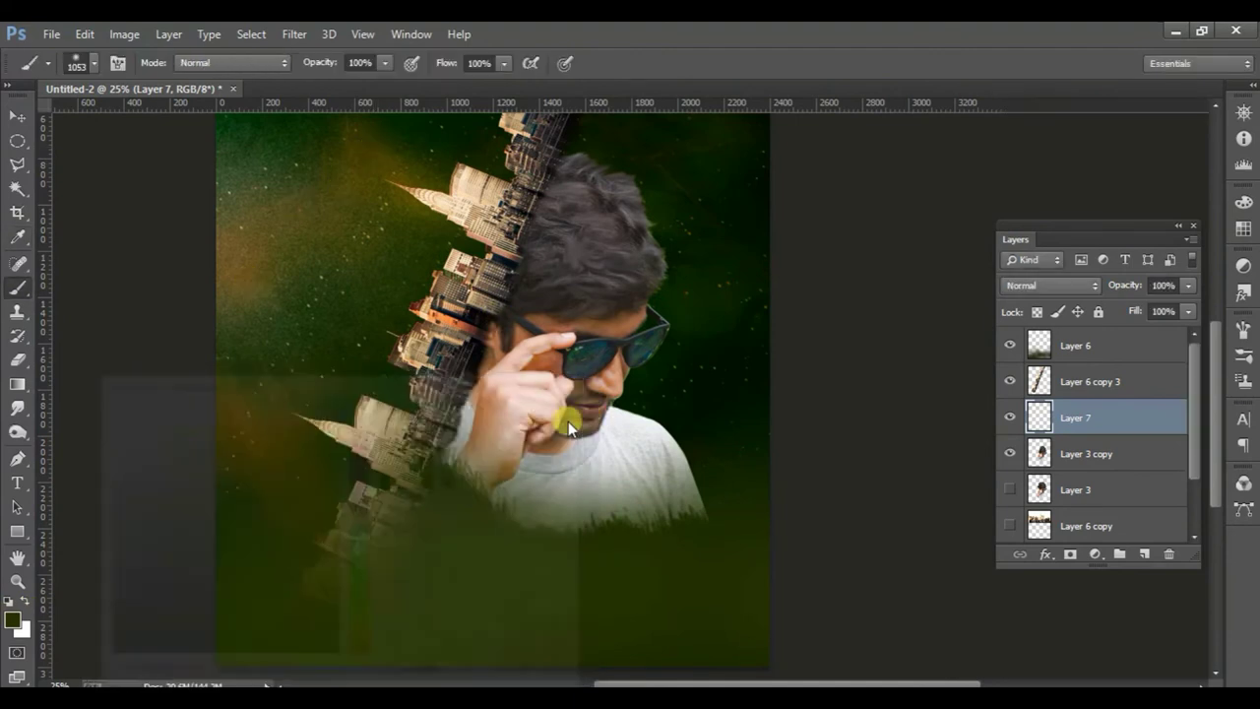
{"action": "left_click", "coordinate": [583, 391]}
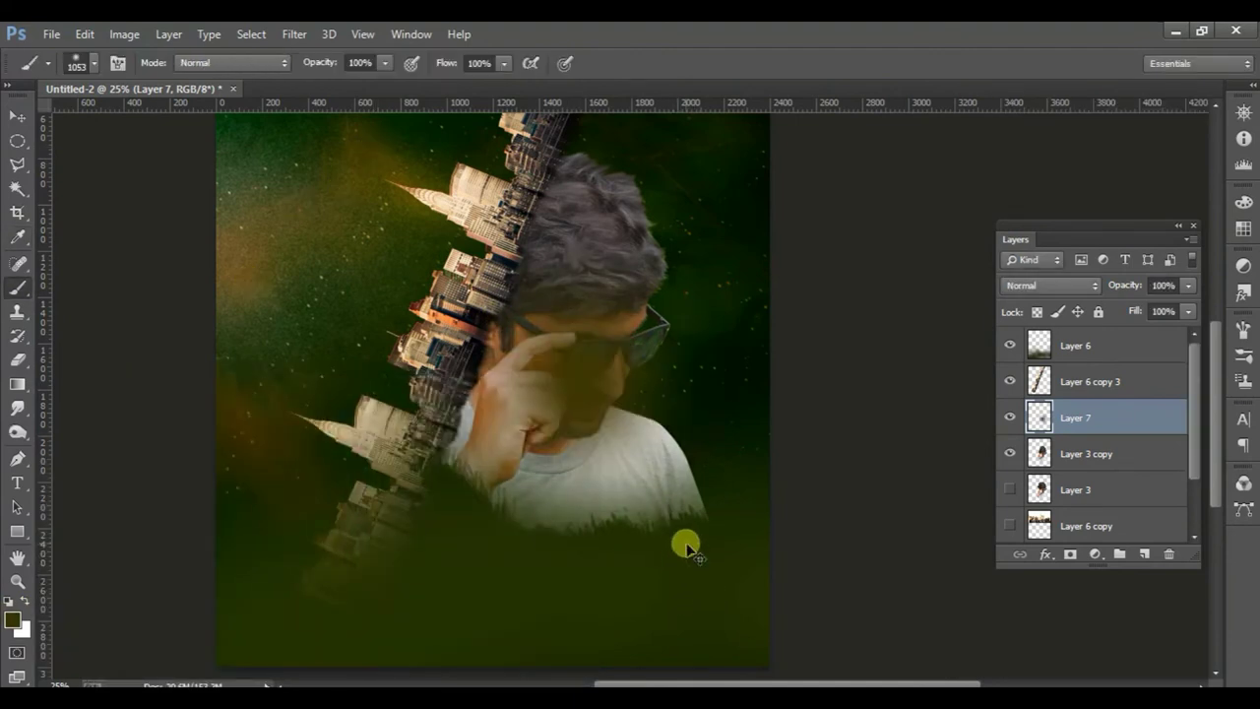
- Enlarge the olive glow and move Layer 7 below Layer 3
{"action": "key", "text": "ctrl+t"}
{"action": "mouse_move", "coordinate": [769, 579]}
{"action": "left_mouse_down"}
{"action": "mouse_move", "coordinate": [873, 647]}
{"action": "mouse_move", "coordinate": [852, 666]}
{"action": "left_mouse_up"}
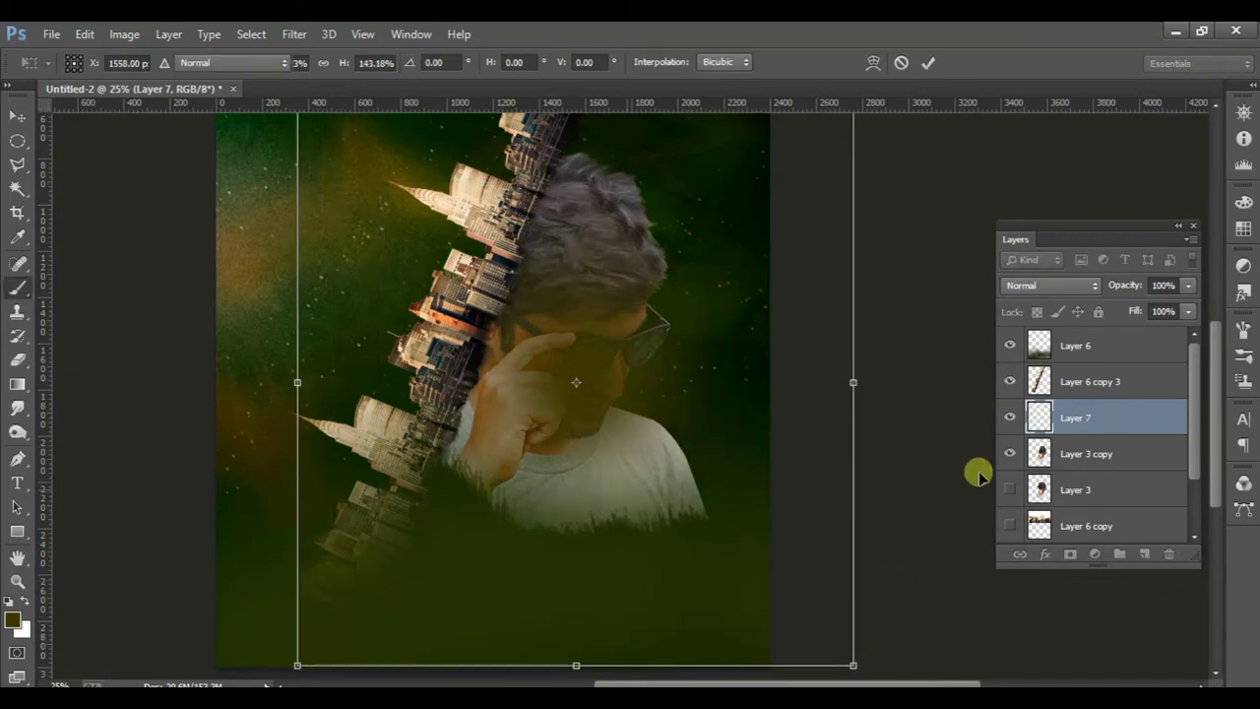
{"action": "key", "text": "Return"}
{"action": "left_click_drag", "start_coordinate": [1086, 422], "coordinate": [1113, 524]}
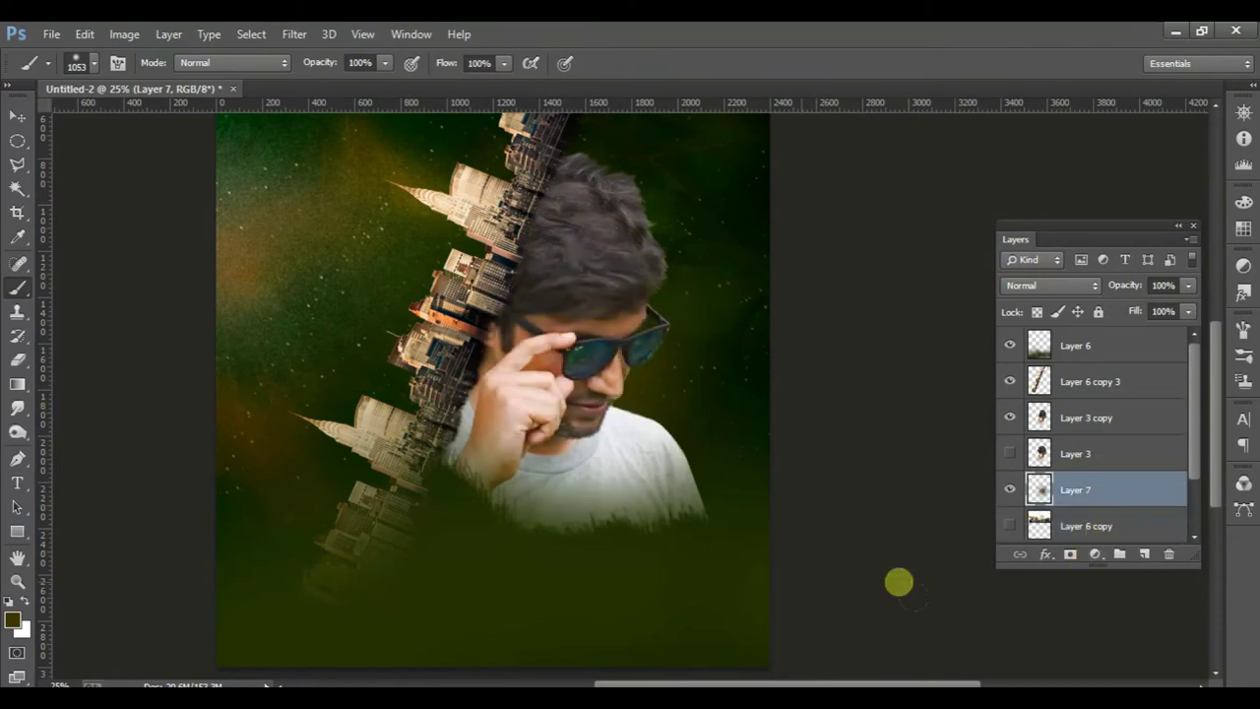
- Reposition the glow, rescale it to about 99%, and add a Curves point (98 to 153)
{"action": "left_click", "coordinate": [11, 119]}
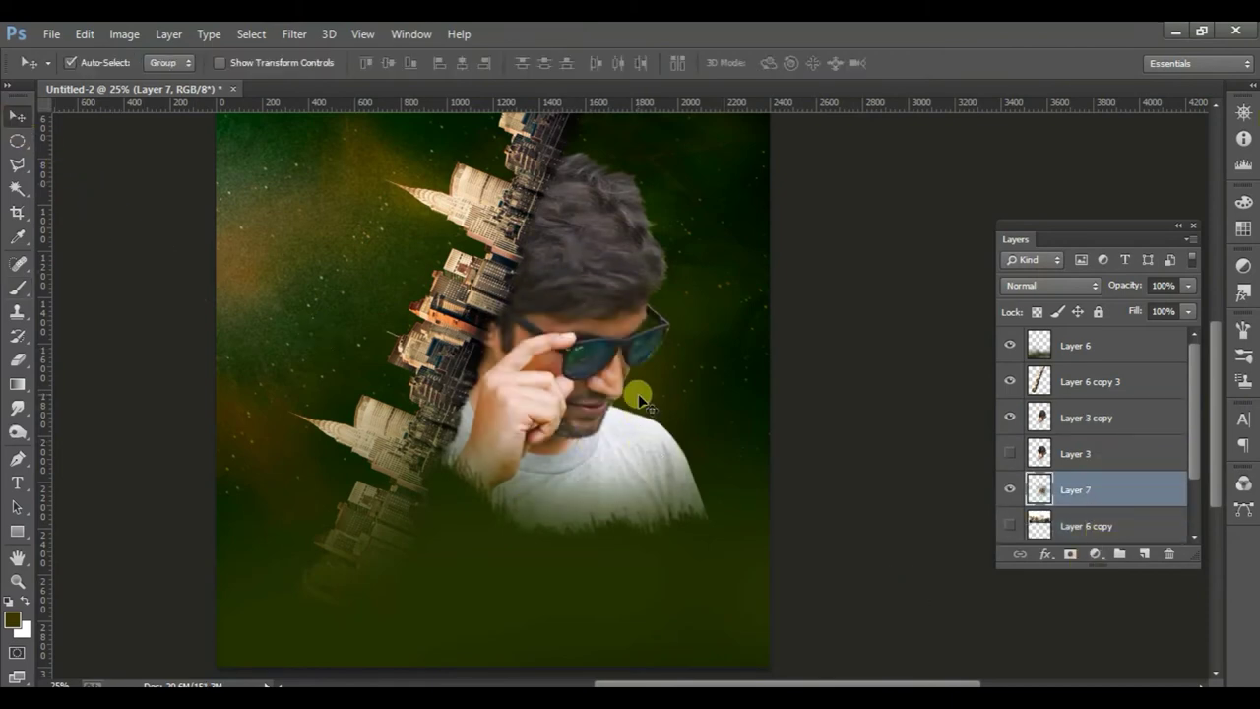
{"action": "left_click_drag", "start_coordinate": [641, 399], "coordinate": [715, 390]}
{"action": "key", "text": "ctrl+t"}
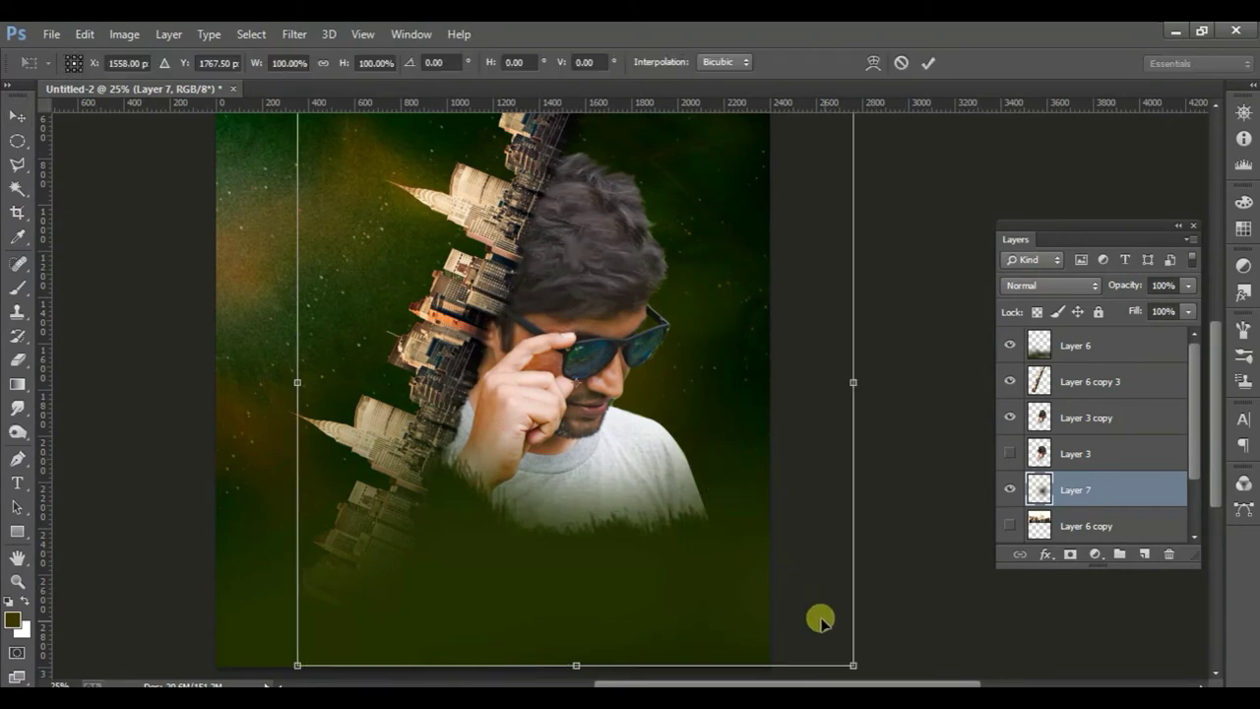
{"action": "left_click_drag", "start_coordinate": [852, 666], "coordinate": [745, 467]}
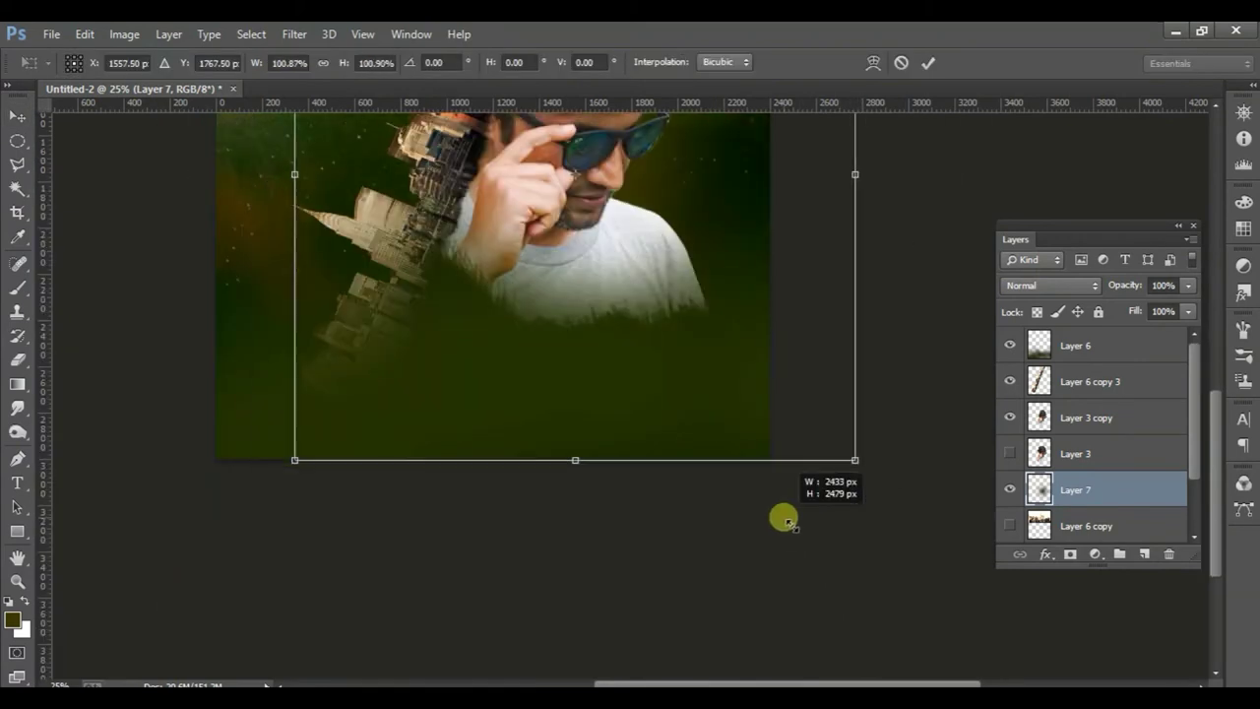
{"action": "scroll", "coordinate": [684, 433], "scroll_direction": "up", "scroll_amount": 3}
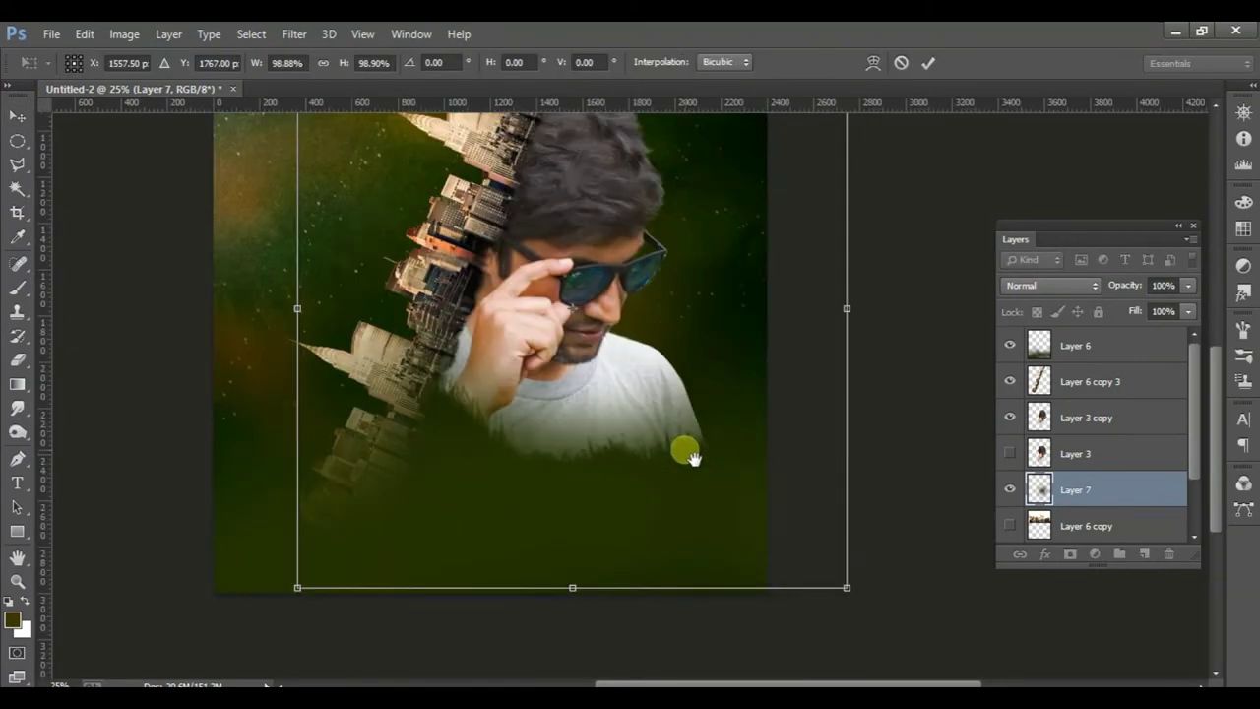
{"action": "double_click", "coordinate": [696, 385]}
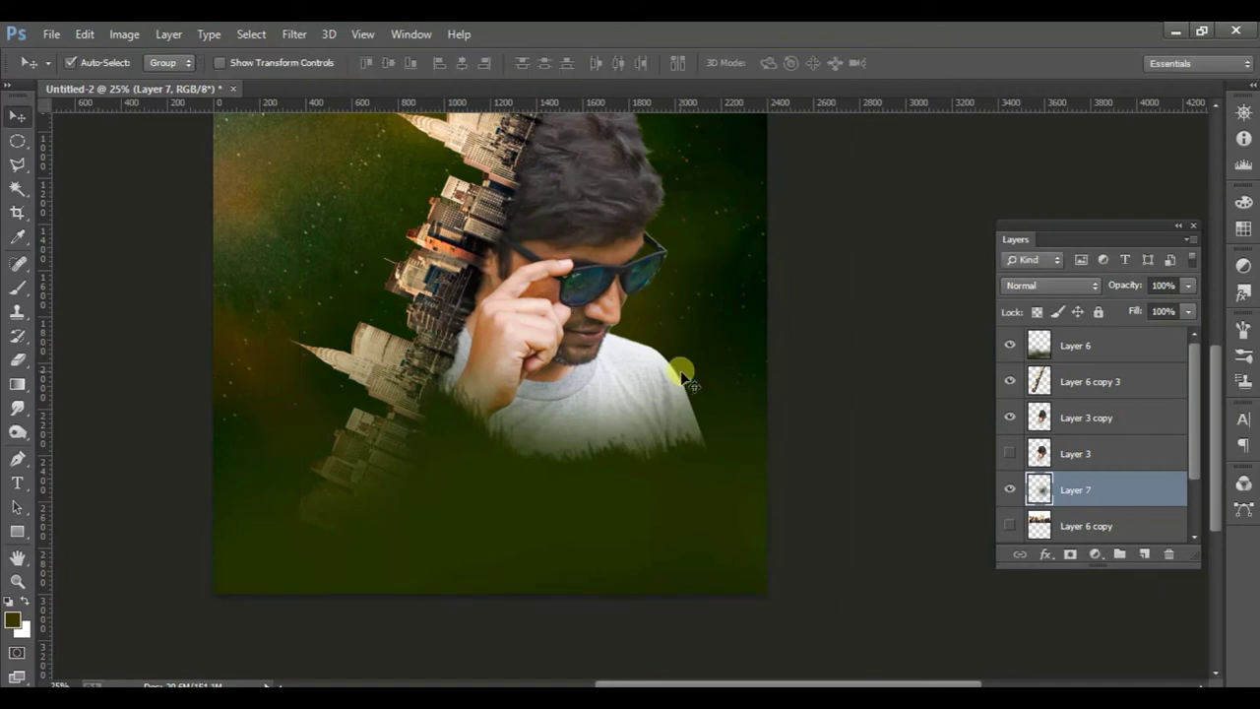
{"action": "key", "text": "ctrl+m"}
{"action": "left_click_drag", "start_coordinate": [1050, 302], "coordinate": [1046, 272]}
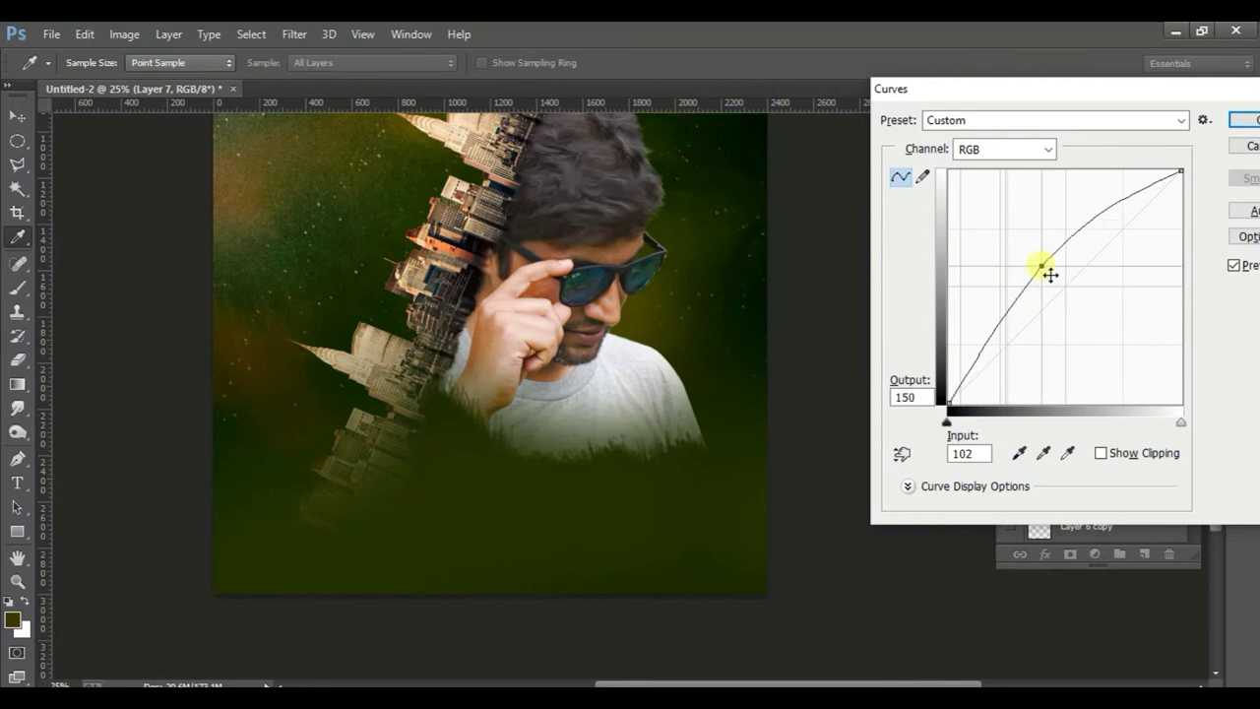
- Apply the Curves brightening and begin moving Layer 3's copy of the man up-left
{"action": "left_click", "coordinate": [1251, 137]}
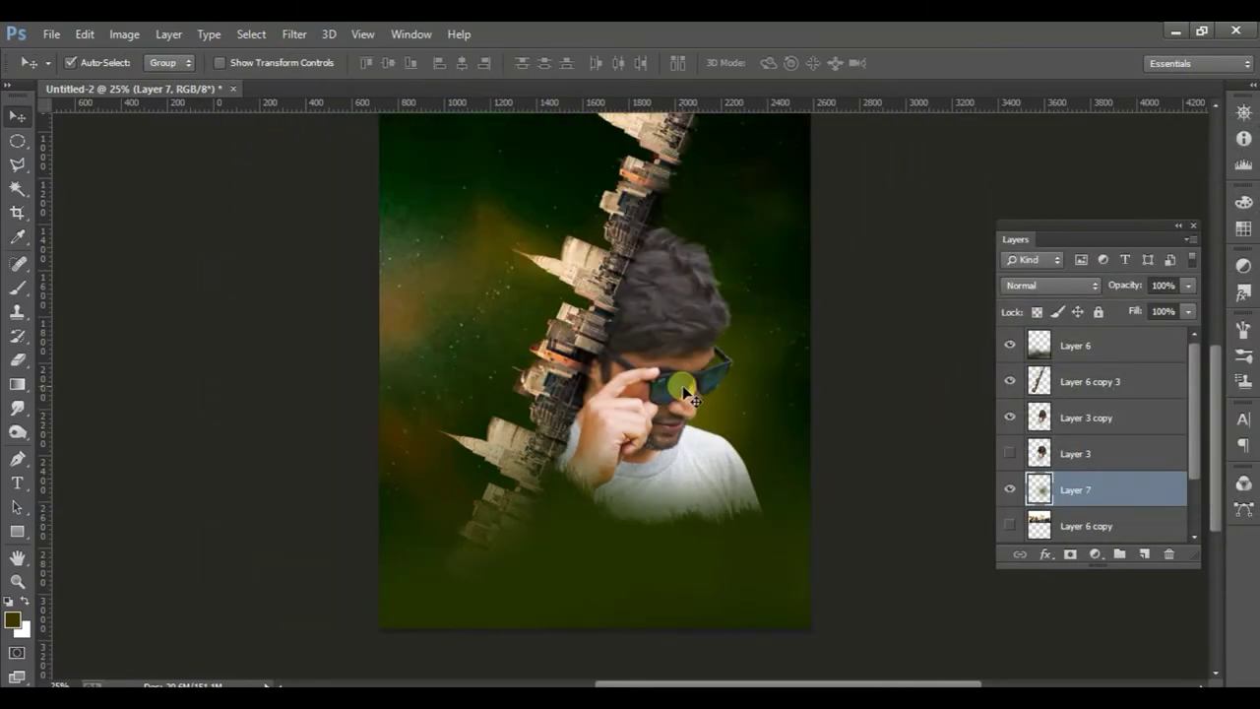
{"action": "scroll", "coordinate": [689, 392], "scroll_direction": "down", "scroll_amount": 2}
{"action": "left_click", "coordinate": [680, 379]}
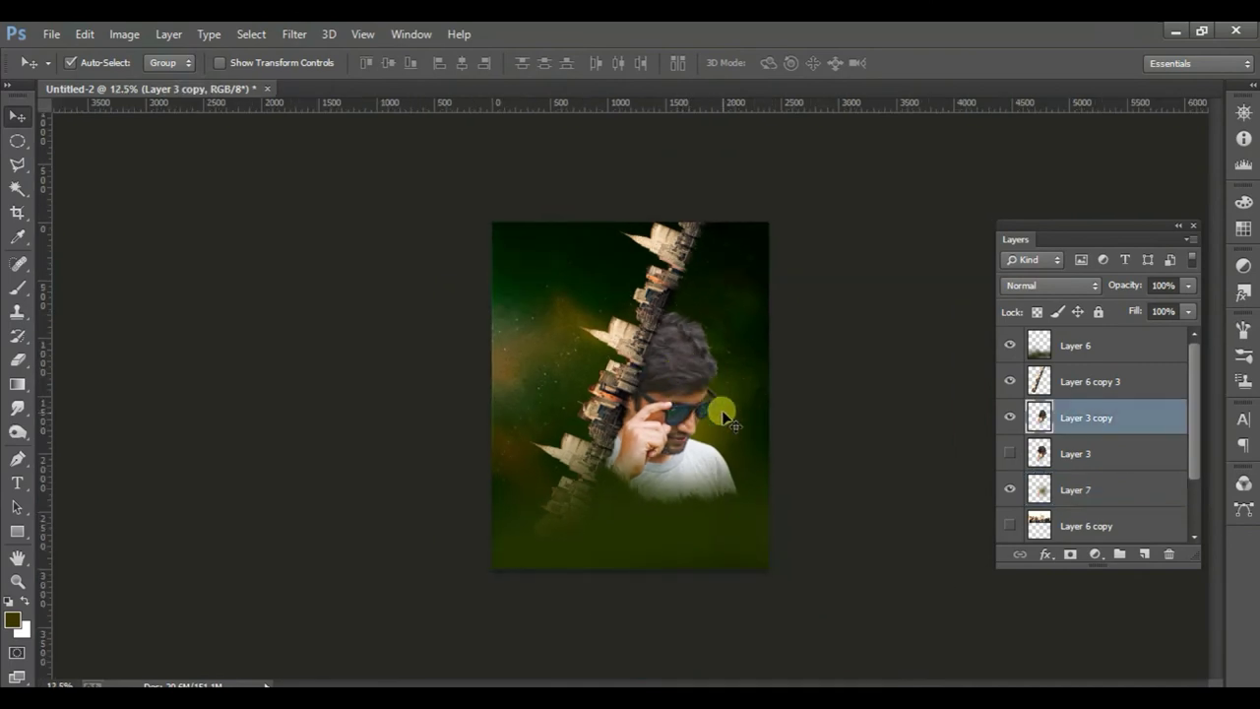
{"action": "left_click", "coordinate": [631, 386]}
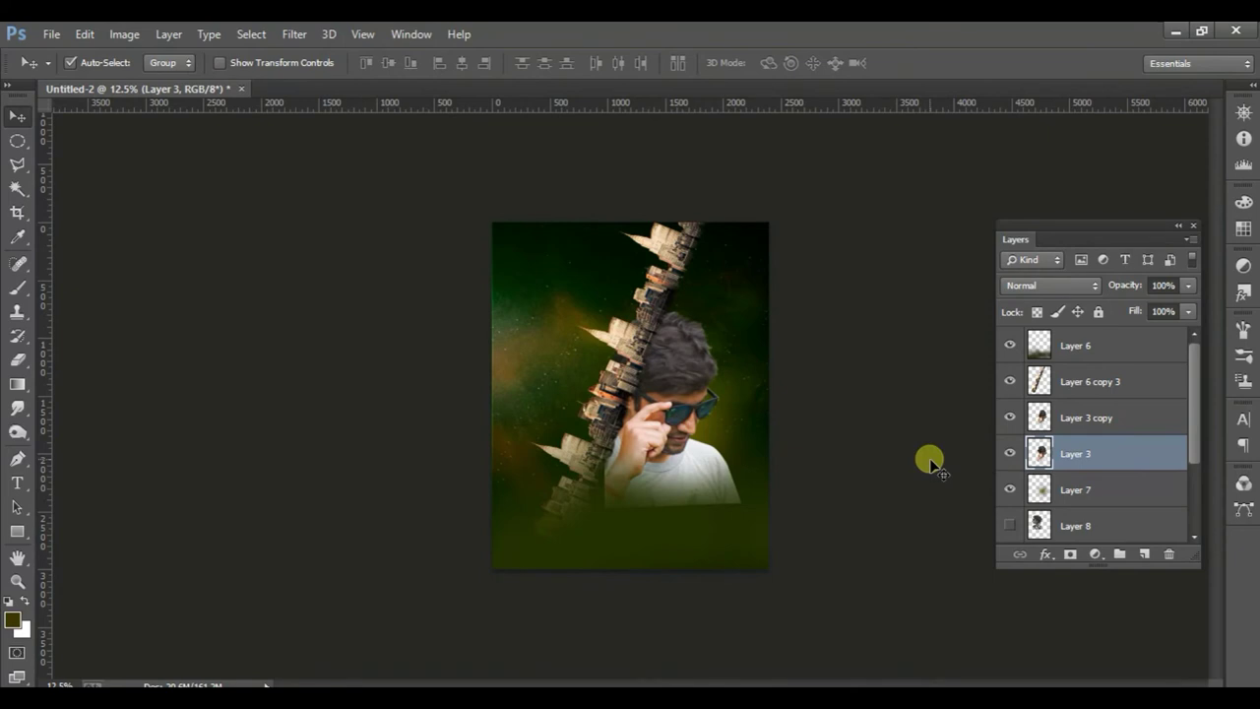
{"action": "key", "text": "ctrl+t"}
{"action": "left_click_drag", "start_coordinate": [641, 450], "coordinate": [556, 418]}
- Flip Layer 3's man horizontally and commit it at the upper left
{"action": "right_click", "coordinate": [549, 395]}
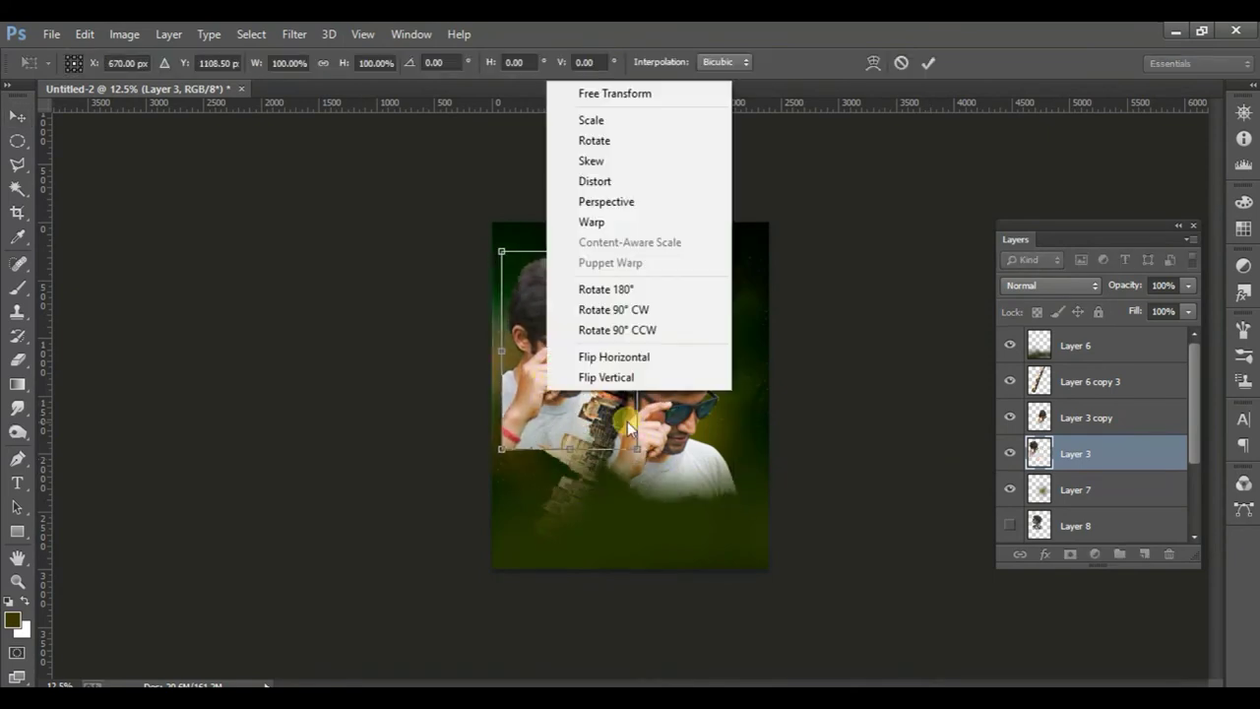
{"action": "left_click", "coordinate": [605, 359]}
{"action": "mouse_move", "coordinate": [605, 360]}
{"action": "left_mouse_down"}
{"action": "mouse_move", "coordinate": [639, 333]}
{"action": "mouse_move", "coordinate": [602, 389]}
{"action": "mouse_move", "coordinate": [603, 355]}
{"action": "left_mouse_up"}
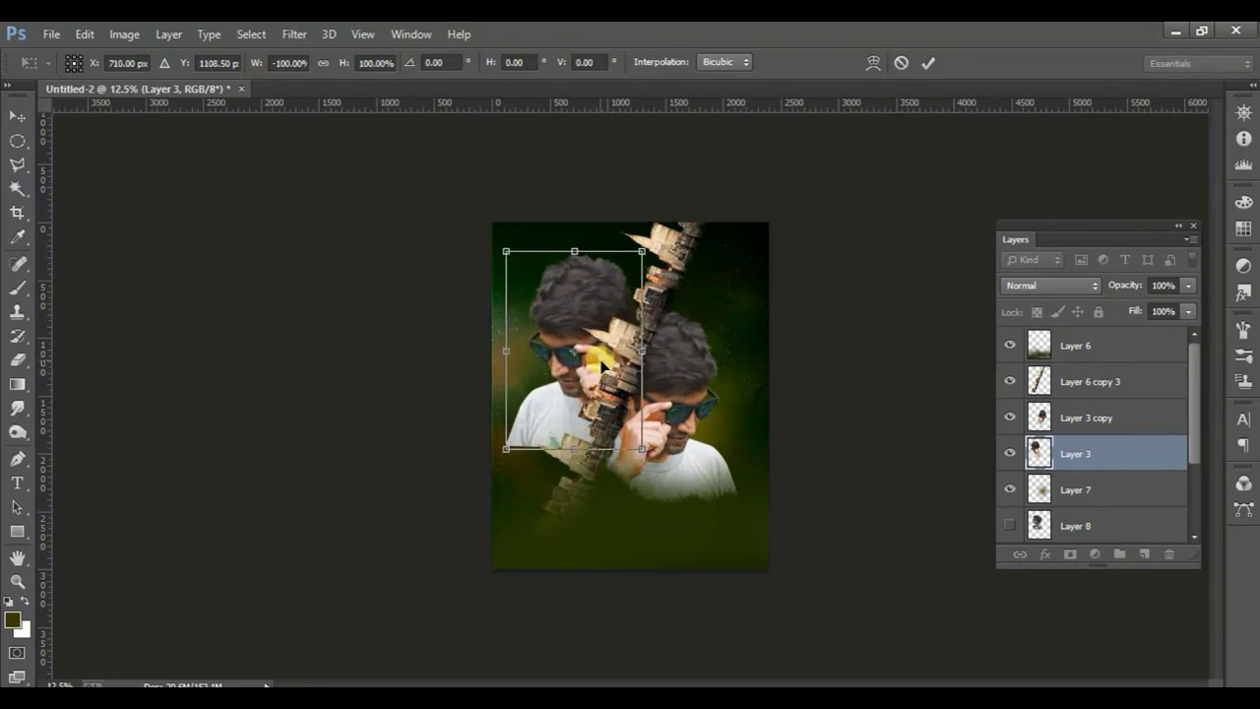
{"action": "key", "text": "Return"}
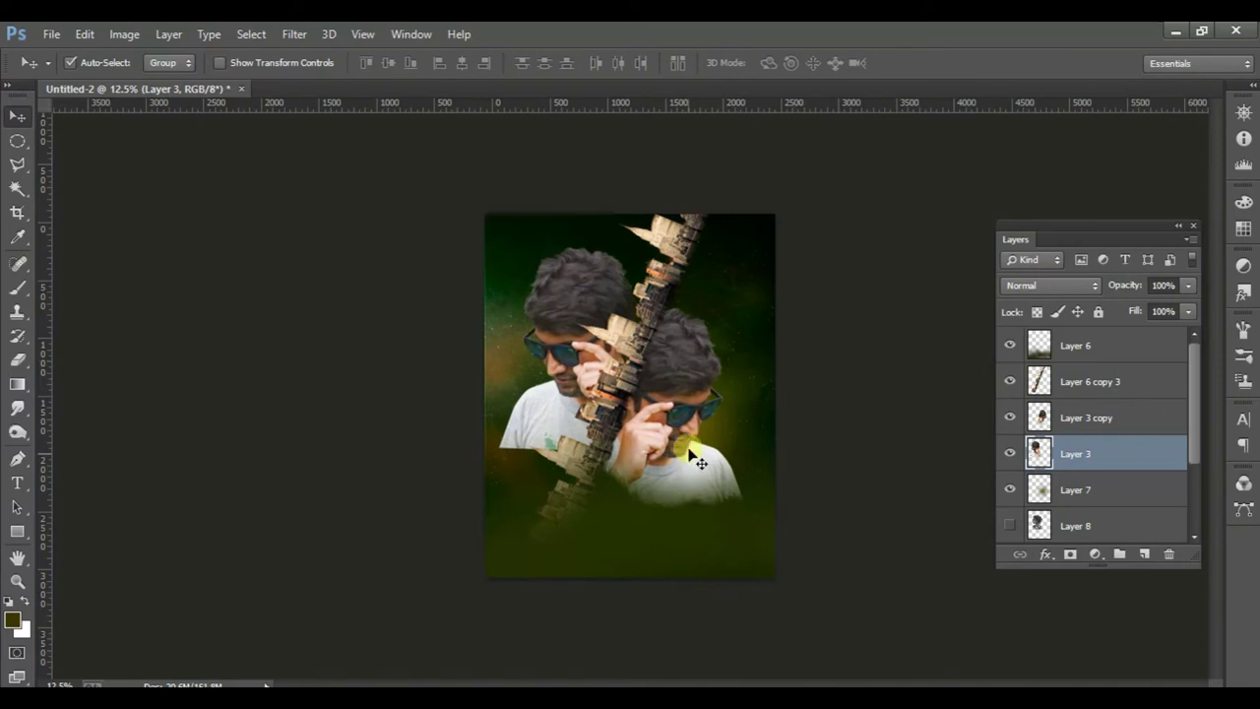
{"action": "key", "text": "ctrl+plus"}
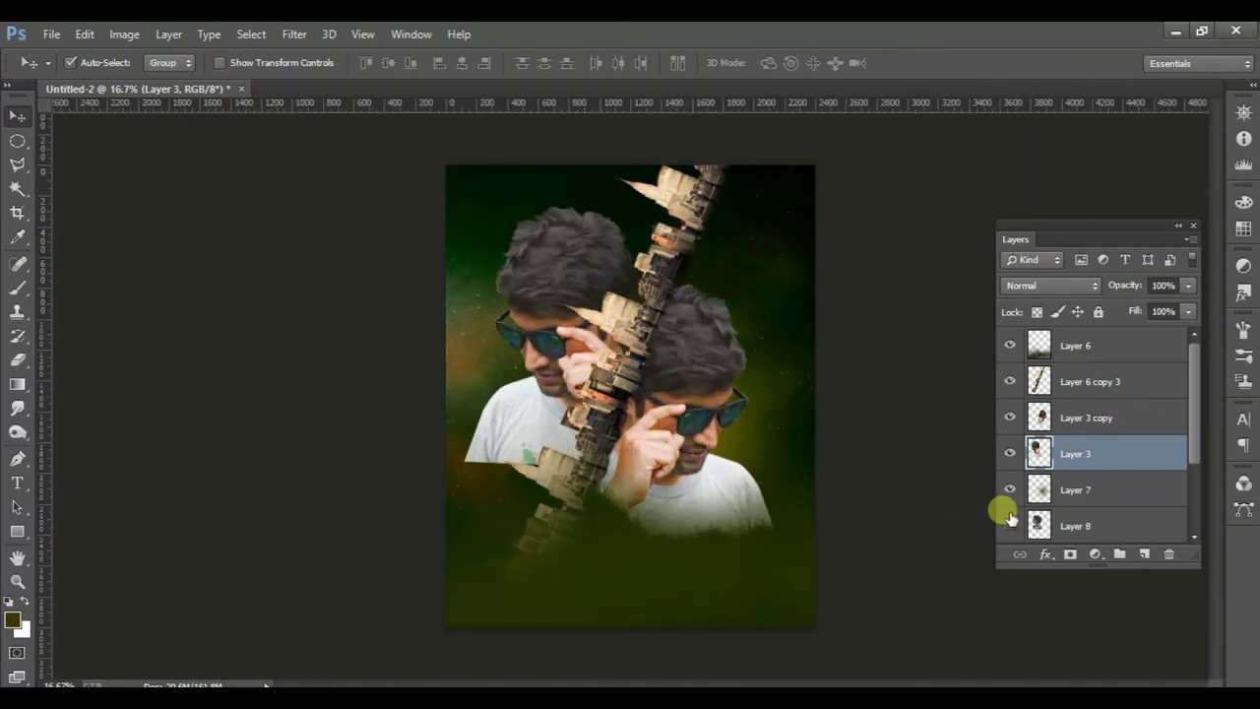
- Delete Layer 8 and nudge the mirrored man slightly up and right
{"action": "right_click", "coordinate": [1090, 524]}
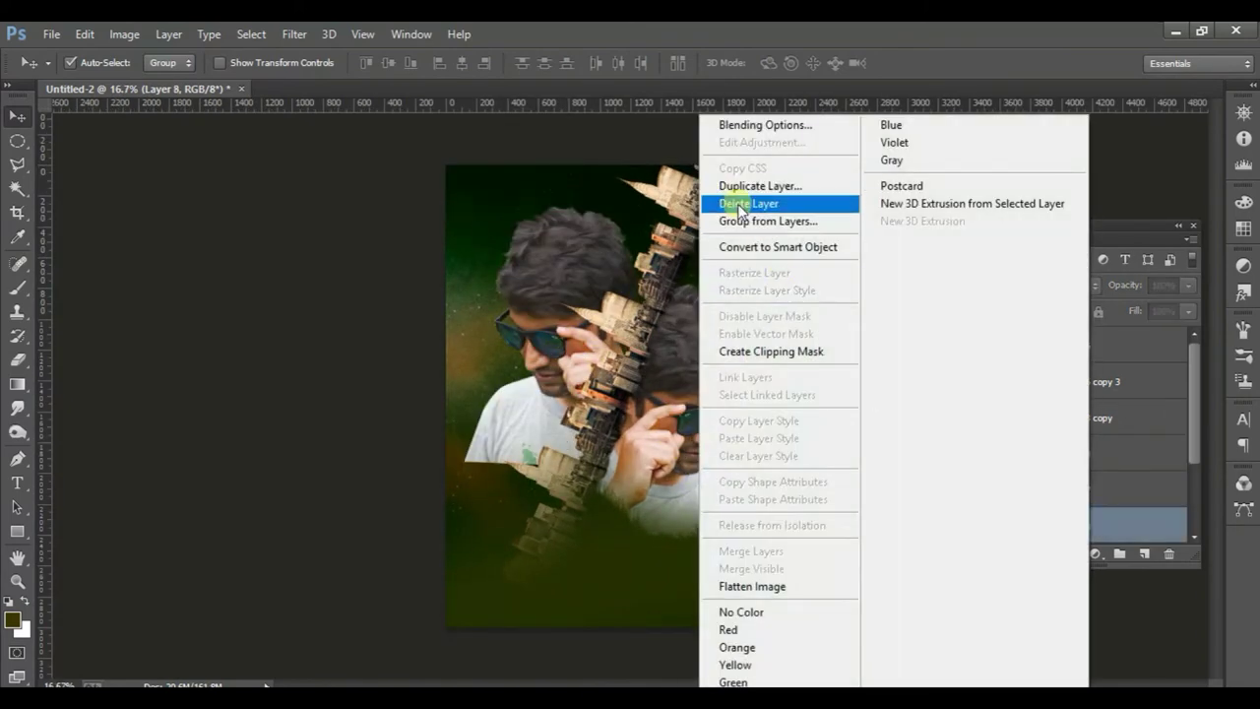
{"action": "left_click", "coordinate": [740, 203]}
{"action": "left_click", "coordinate": [595, 291]}
{"action": "mouse_move", "coordinate": [560, 330]}
{"action": "left_mouse_down"}
{"action": "mouse_move", "coordinate": [569, 317]}
{"action": "mouse_move", "coordinate": [571, 331]}
{"action": "left_mouse_up"}
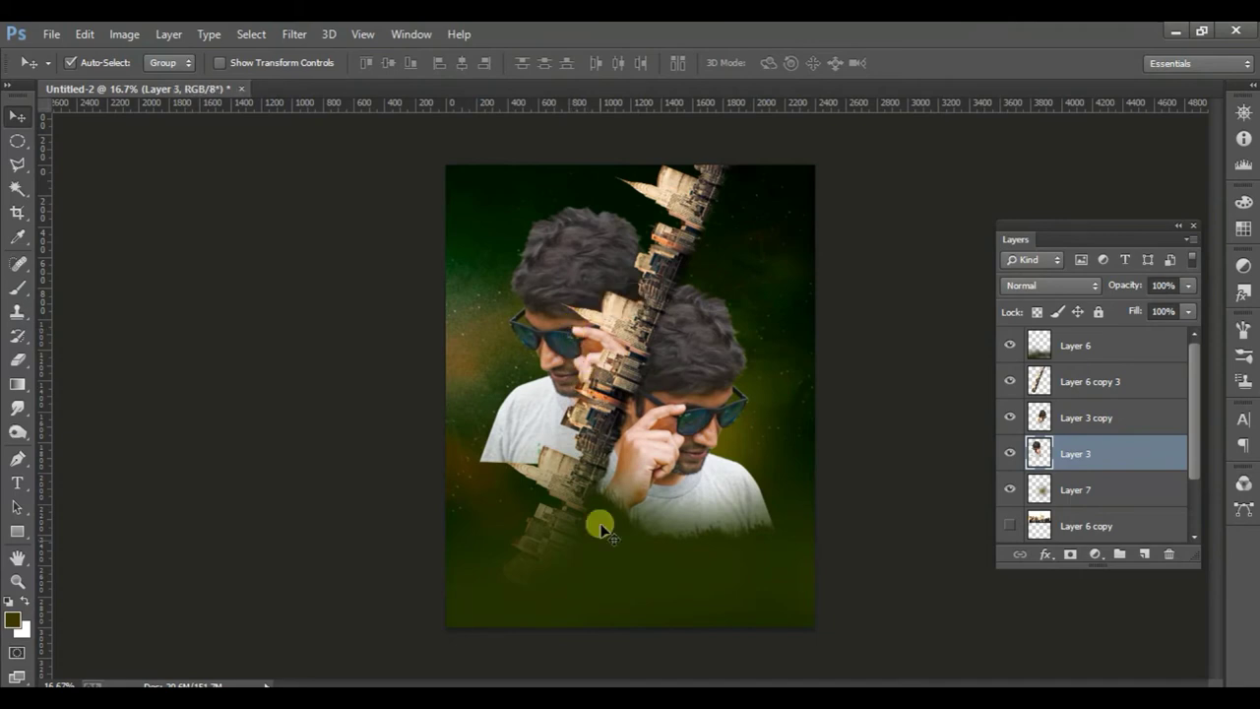
{"action": "scroll", "coordinate": [607, 552], "scroll_direction": "up", "scroll_amount": 1}
- Enlarge the eraser brush on Layer 6 and try, then undo, an erase at the lower left
{"action": "left_click", "coordinate": [522, 475]}
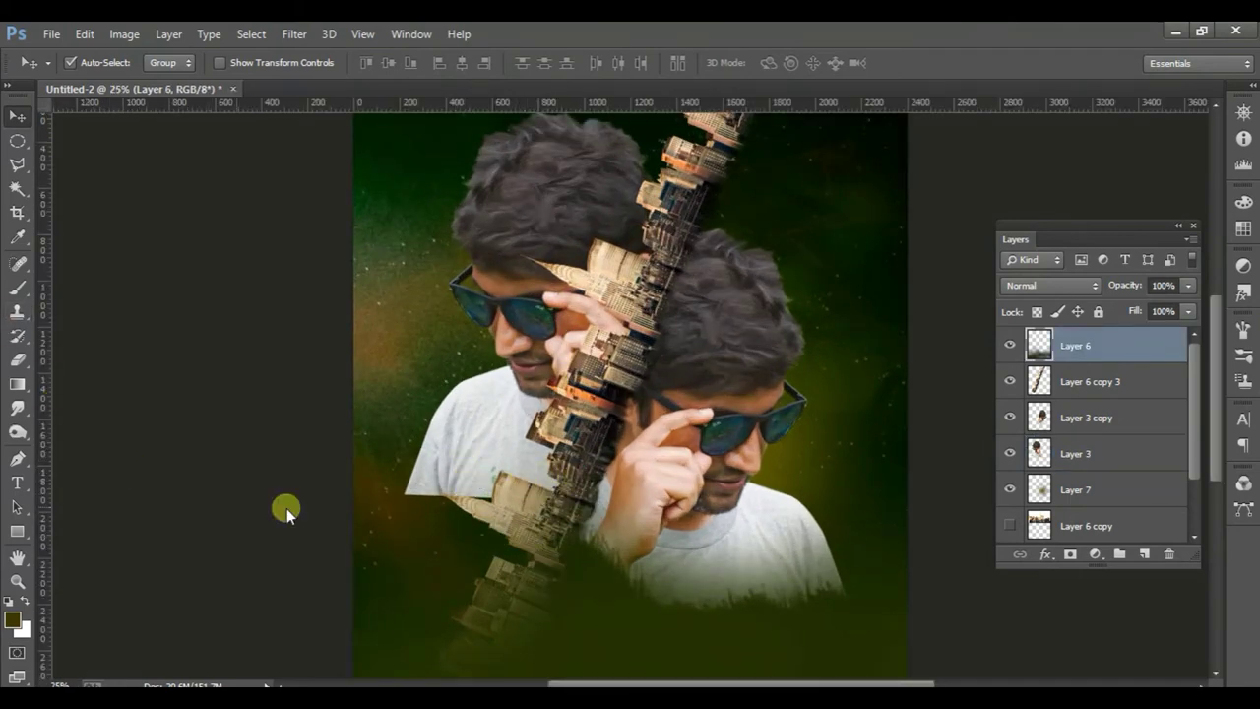
{"action": "left_click", "coordinate": [17, 311]}
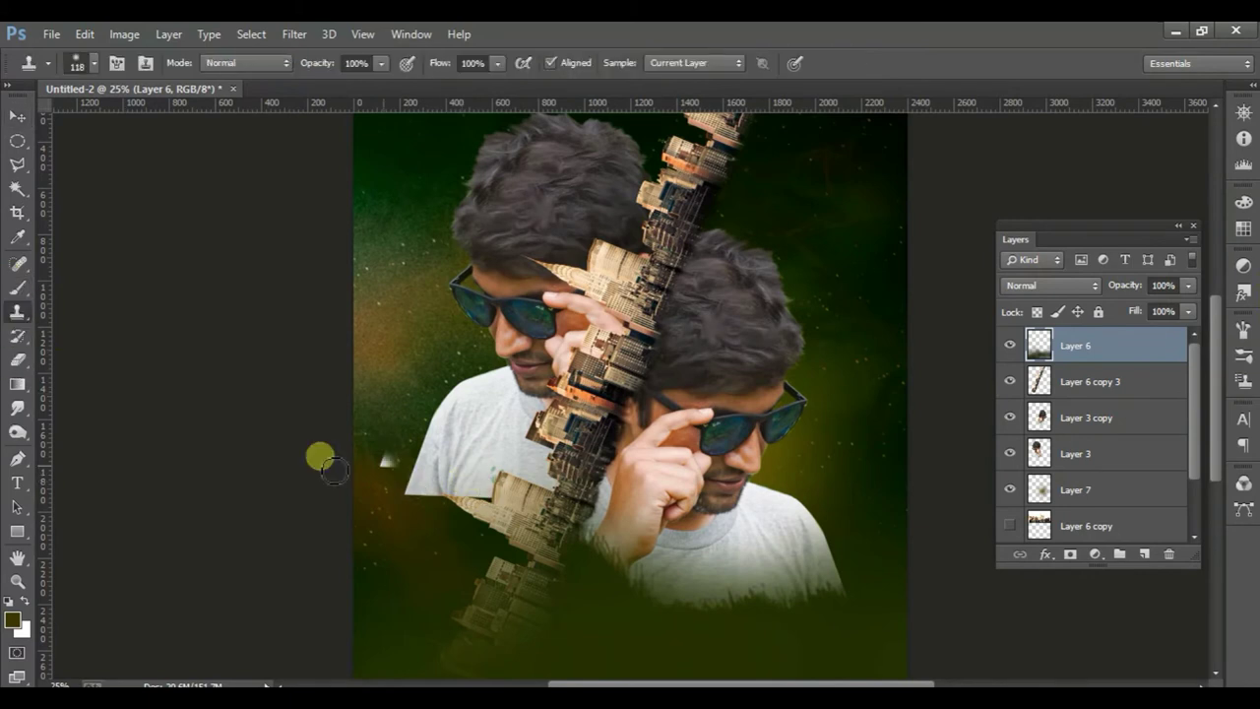
{"action": "left_click", "coordinate": [17, 360]}
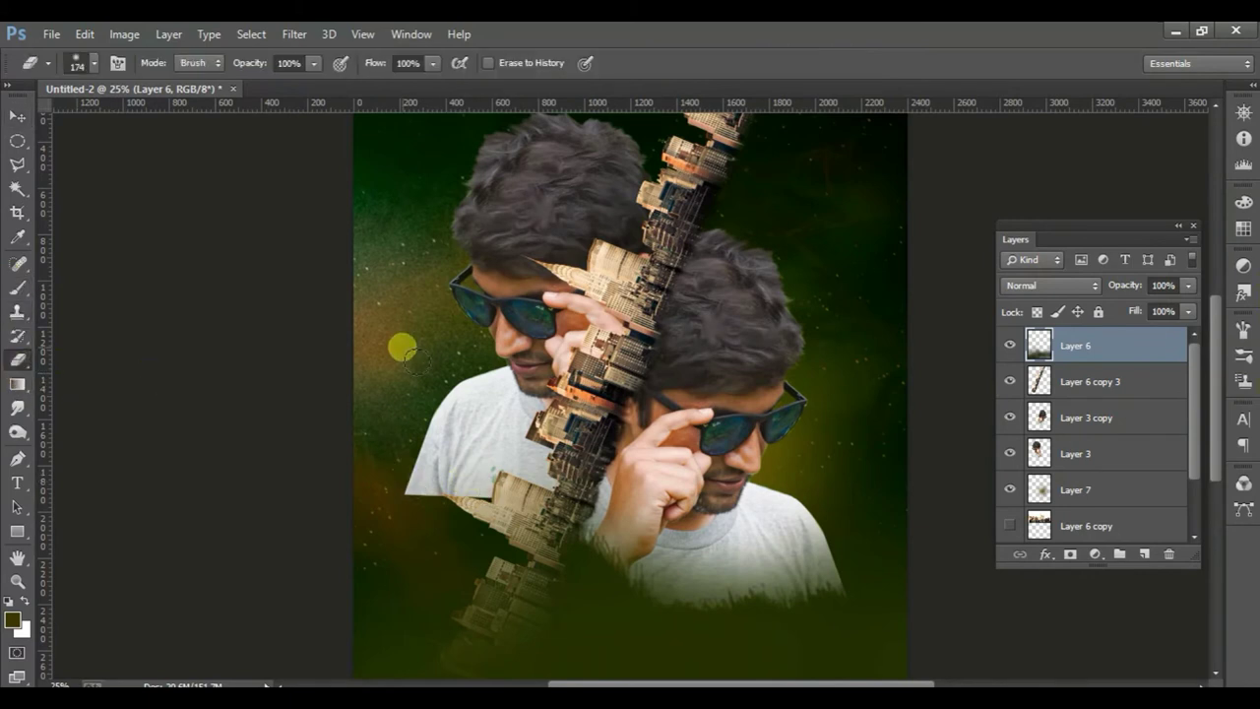
{"action": "right_click", "coordinate": [409, 347]}
{"action": "left_click_drag", "start_coordinate": [586, 394], "coordinate": [594, 391]}
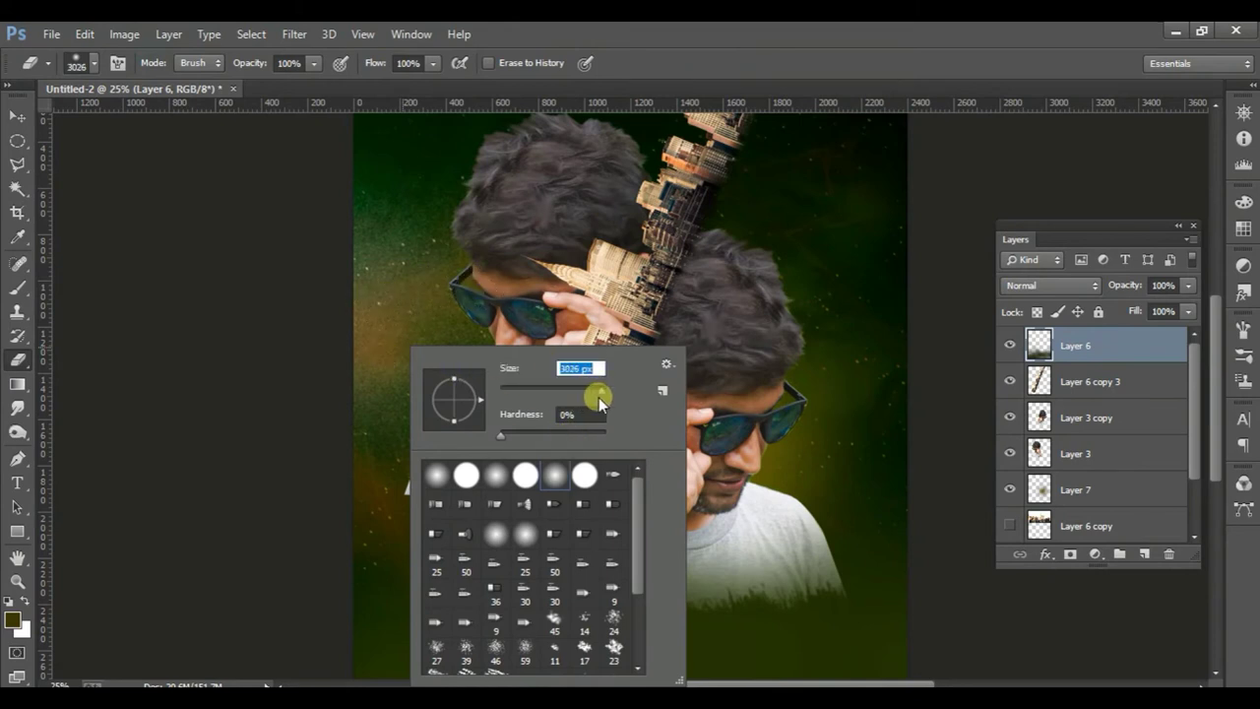
{"action": "left_click", "coordinate": [335, 326]}
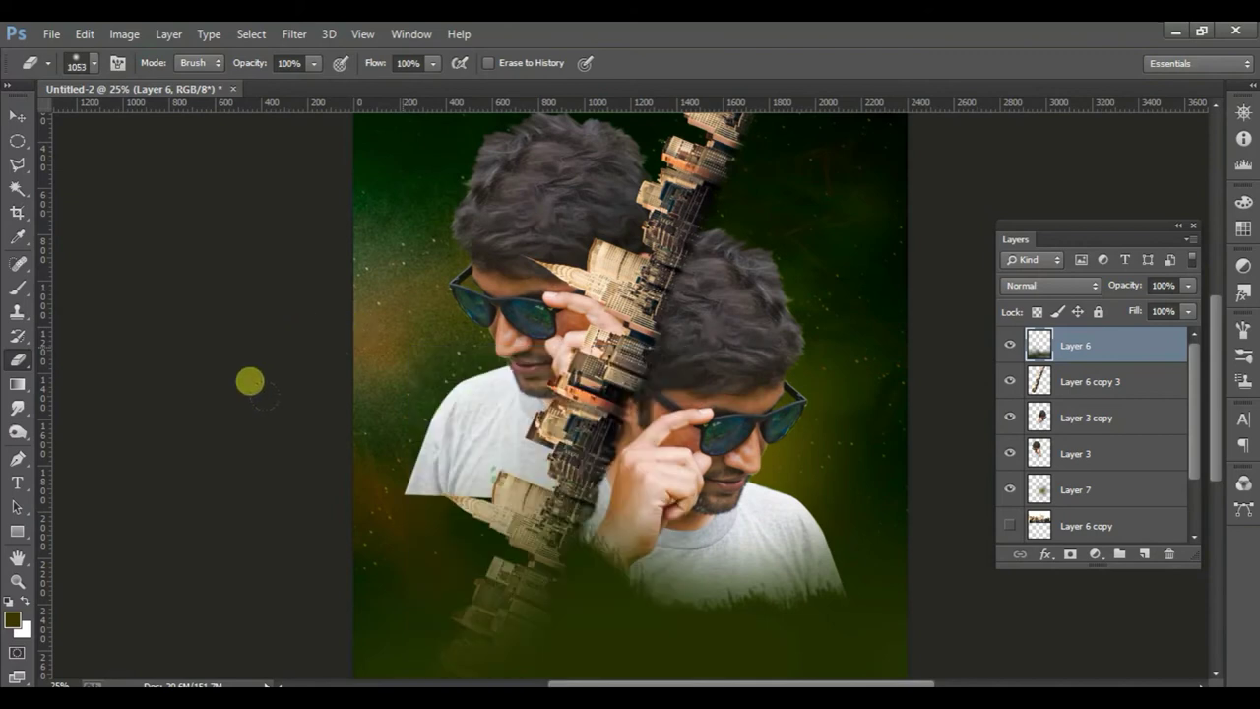
{"action": "left_click", "coordinate": [466, 586]}
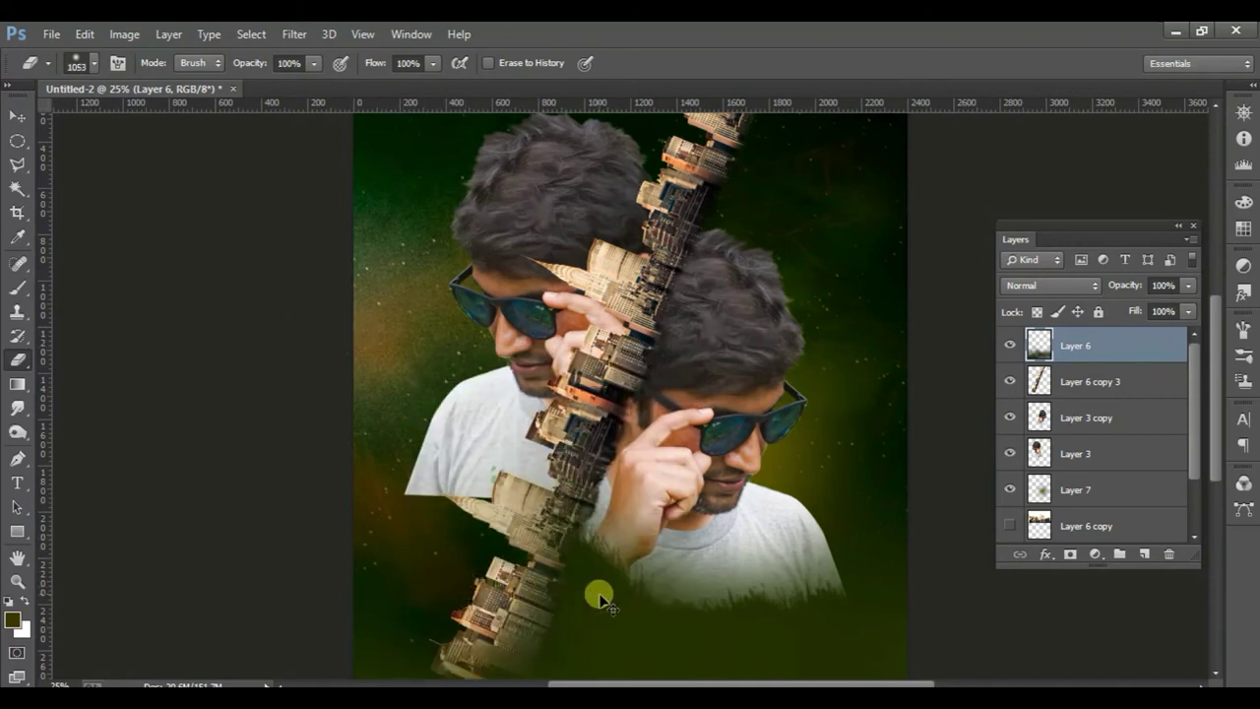
{"action": "key", "text": "ctrl+z"}
- Erase the bottom of Layer 3's shirt so it fades softly into the background
{"action": "key", "text": "v"}
{"action": "left_click", "coordinate": [462, 453]}
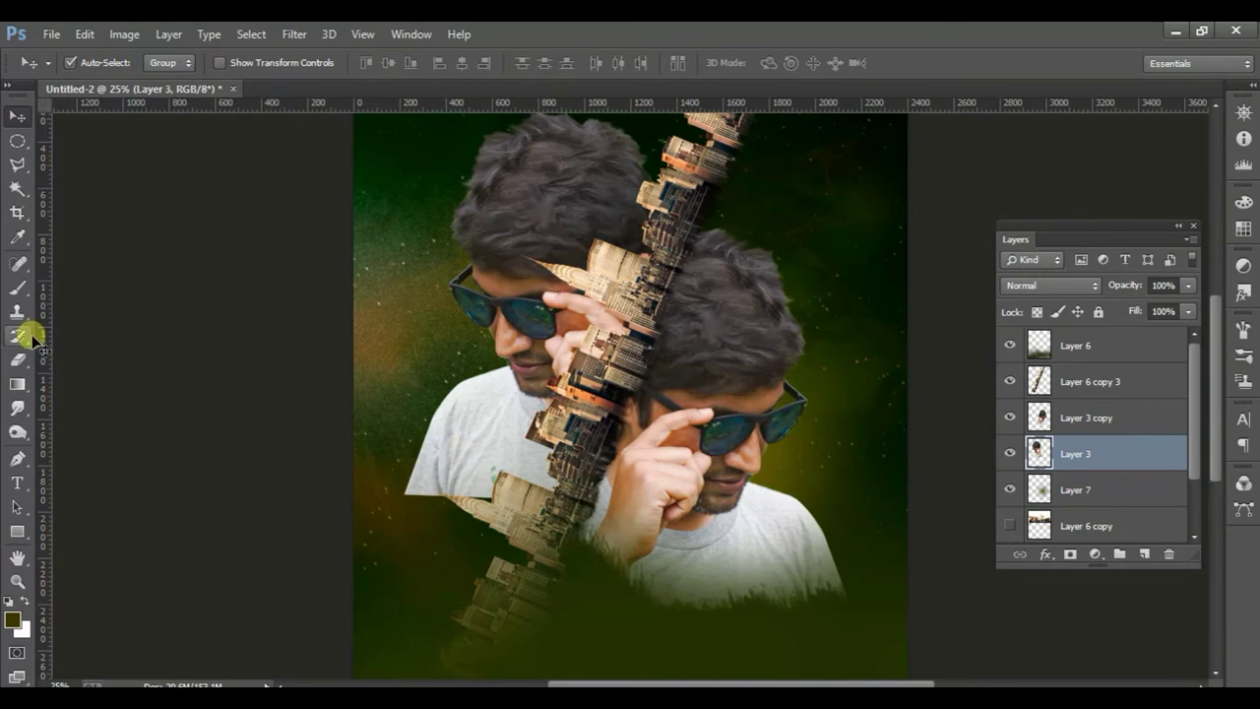
{"action": "left_click", "coordinate": [17, 359]}
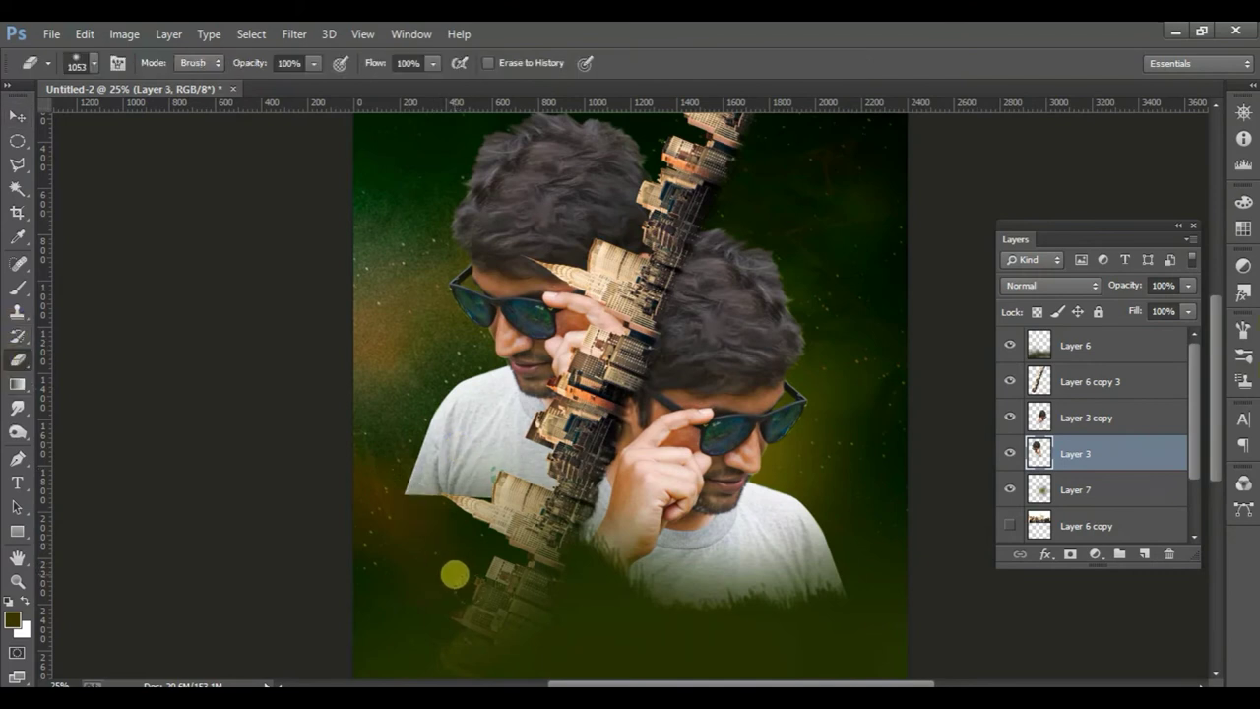
{"action": "mouse_move", "coordinate": [454, 574]}
{"action": "left_mouse_down"}
{"action": "mouse_move", "coordinate": [393, 566]}
{"action": "mouse_move", "coordinate": [282, 502]}
{"action": "left_mouse_up"}
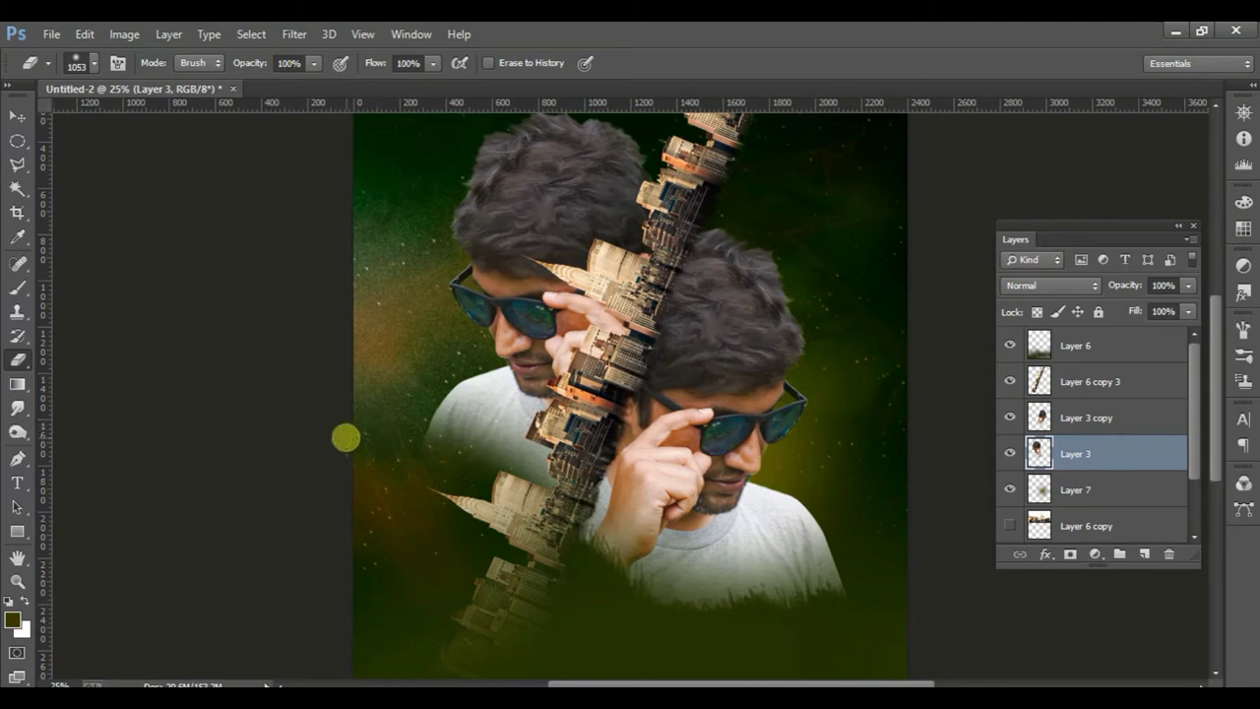
{"action": "left_click", "coordinate": [17, 116]}
{"action": "scroll", "coordinate": [444, 531], "scroll_direction": "up", "scroll_amount": 3}
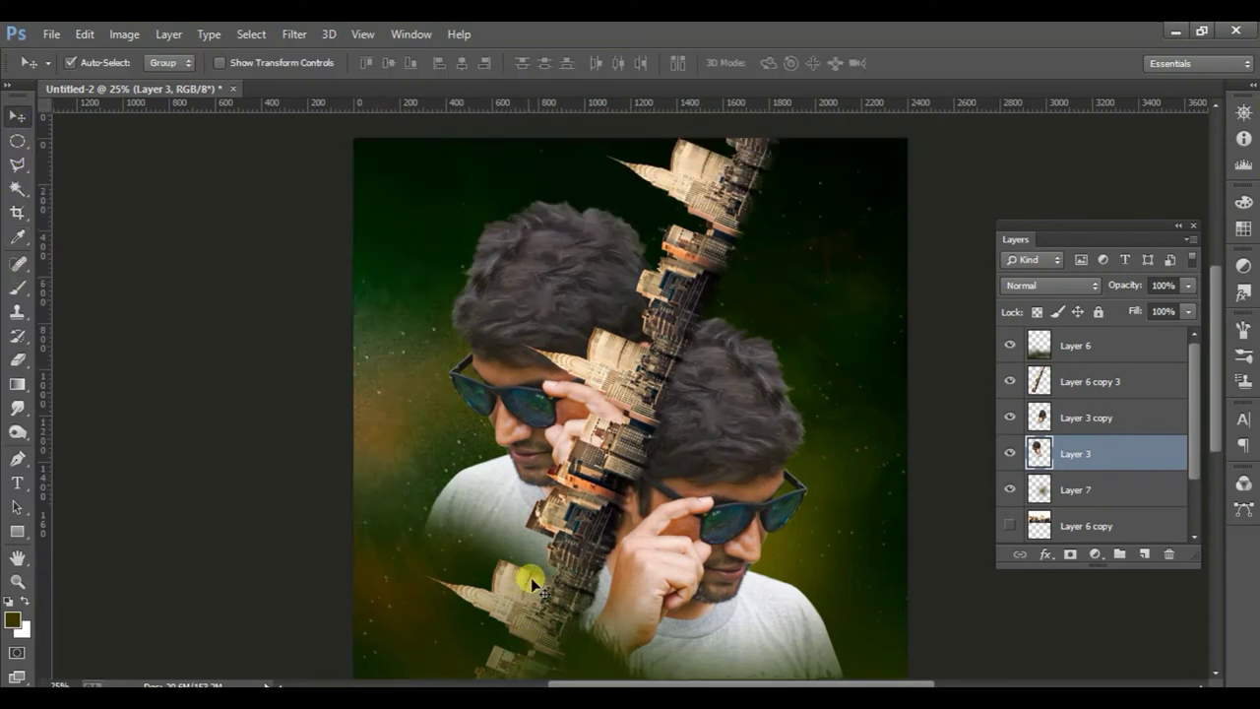
{"action": "scroll", "coordinate": [522, 492], "scroll_direction": "up", "scroll_amount": 2}
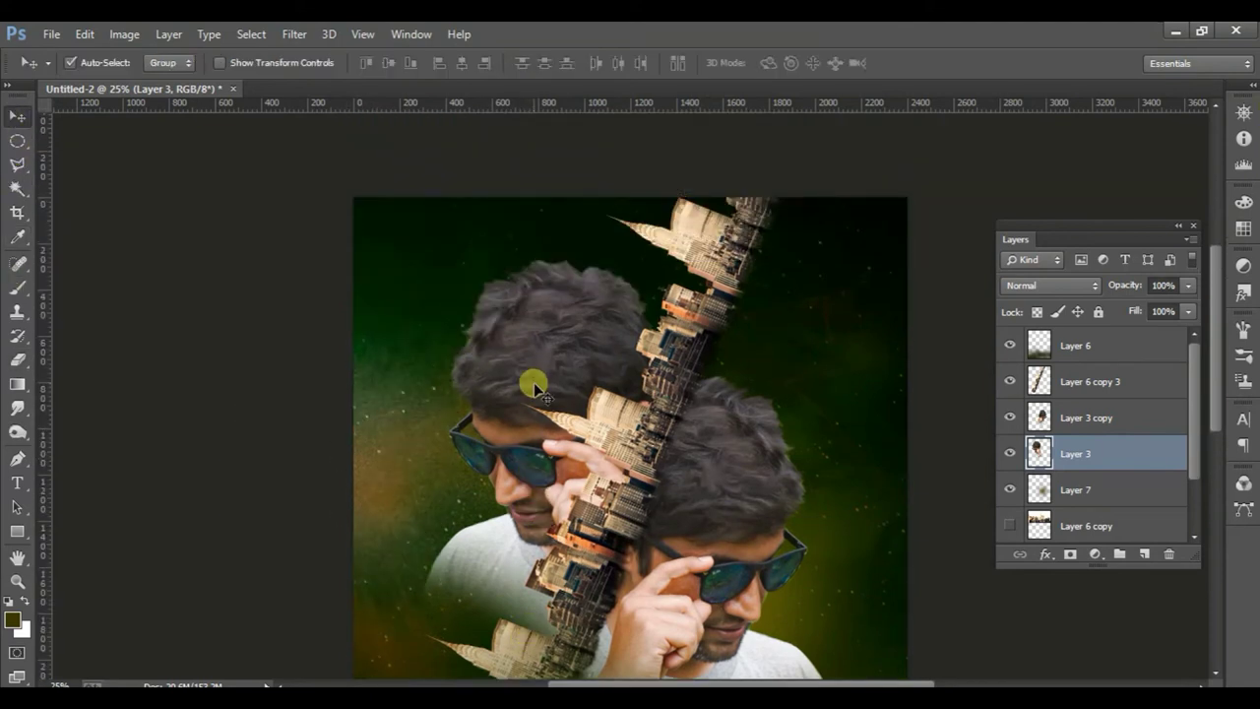
- Convert Layer 3's portrait to black and white
{"action": "left_click", "coordinate": [124, 34]}
{"action": "mouse_move", "coordinate": [152, 80]}
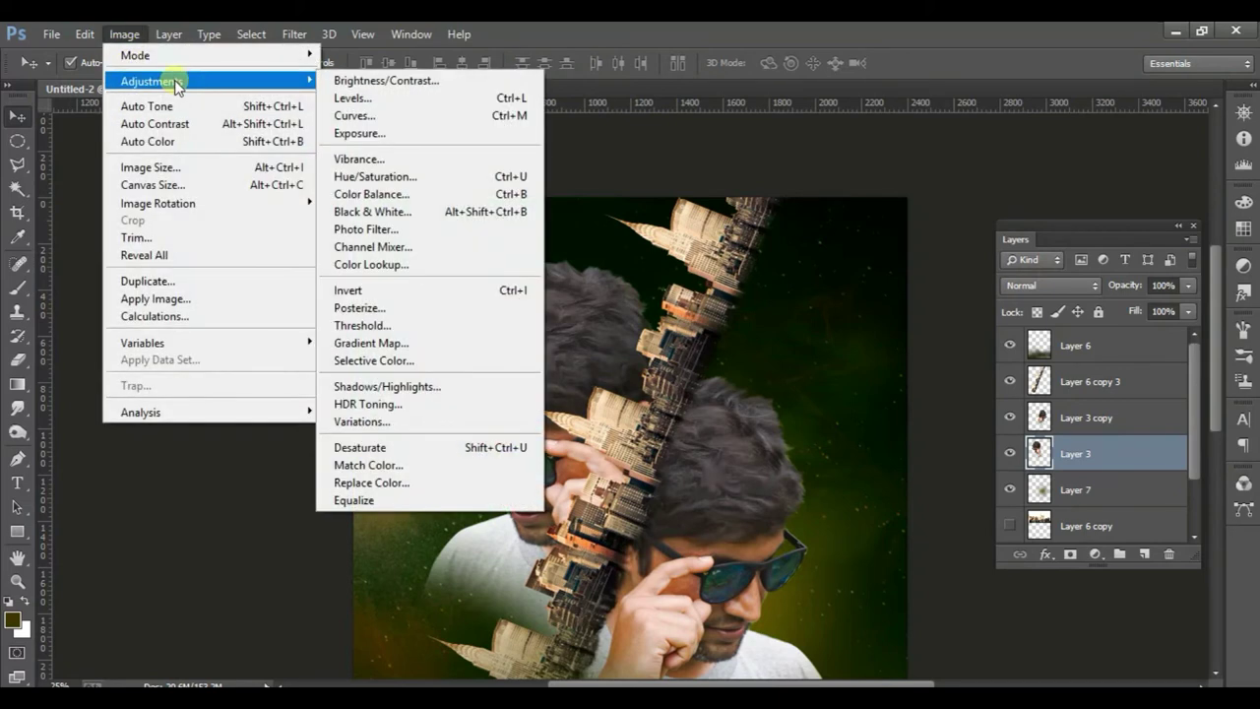
{"action": "left_click", "coordinate": [389, 212]}
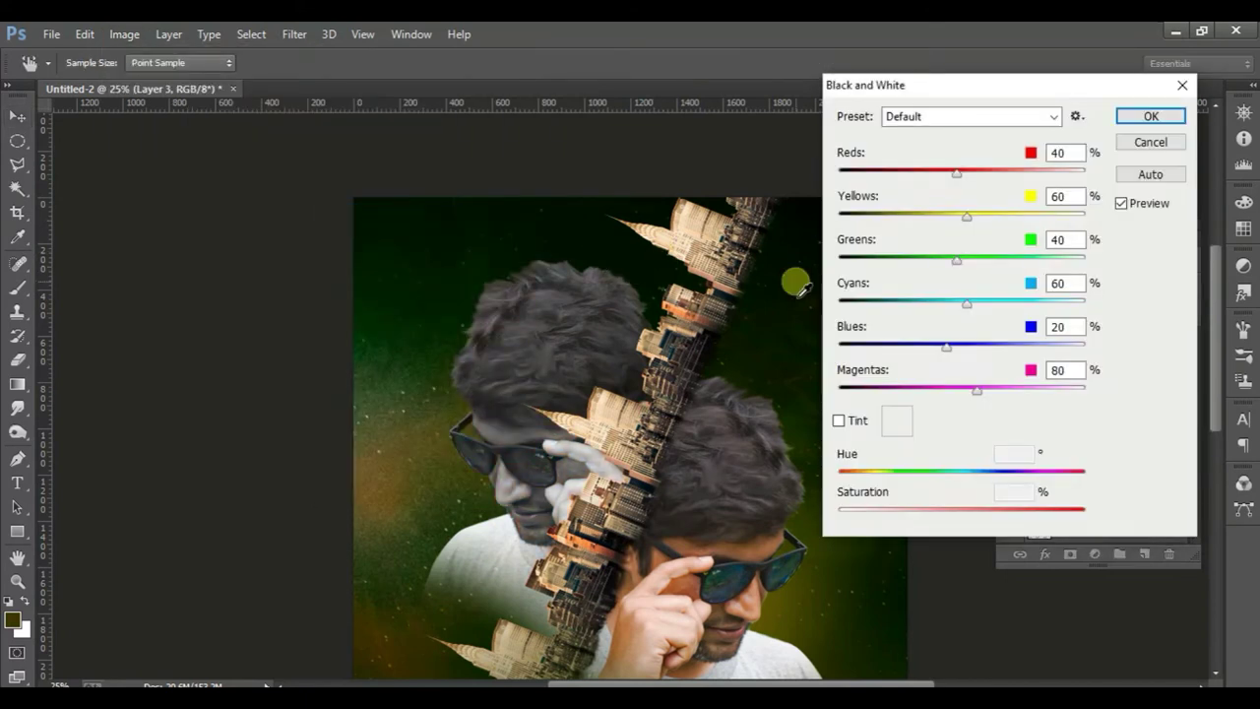
{"action": "left_click", "coordinate": [1172, 119]}
- Apply Levels 28 / 1.04 / 223 to brighten the portrait's midtones
{"action": "left_click", "coordinate": [113, 36]}
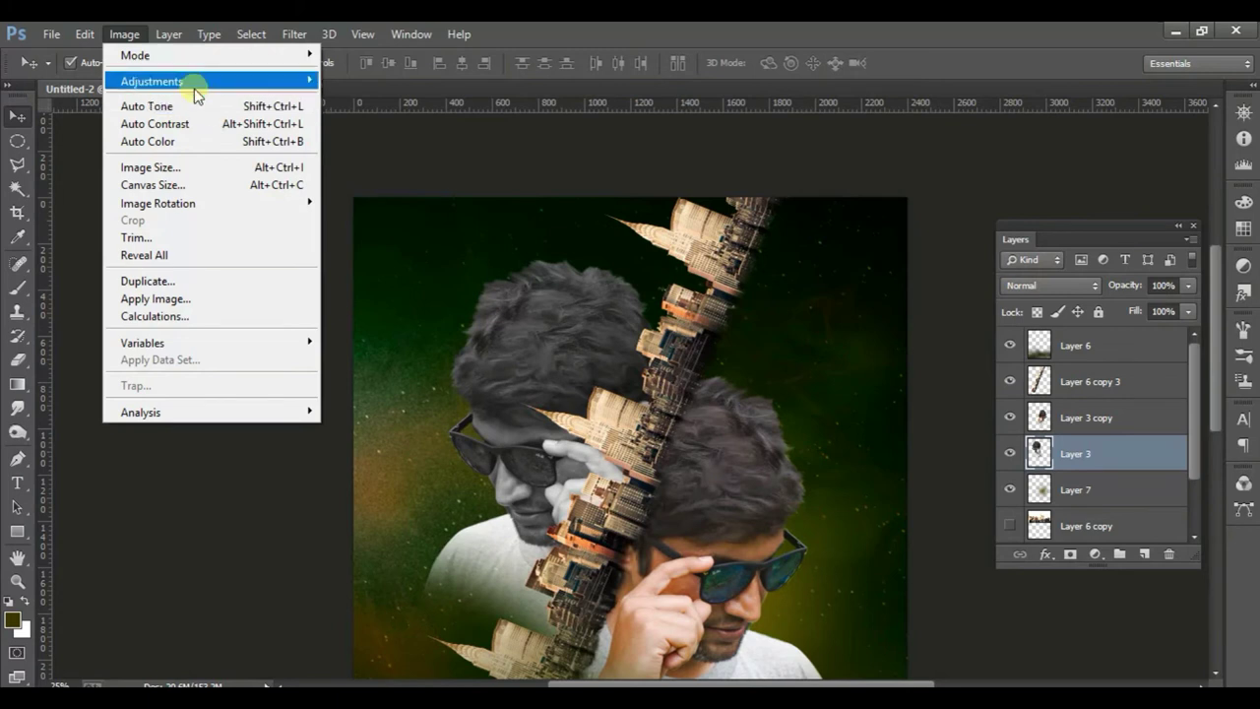
{"action": "mouse_move", "coordinate": [152, 81]}
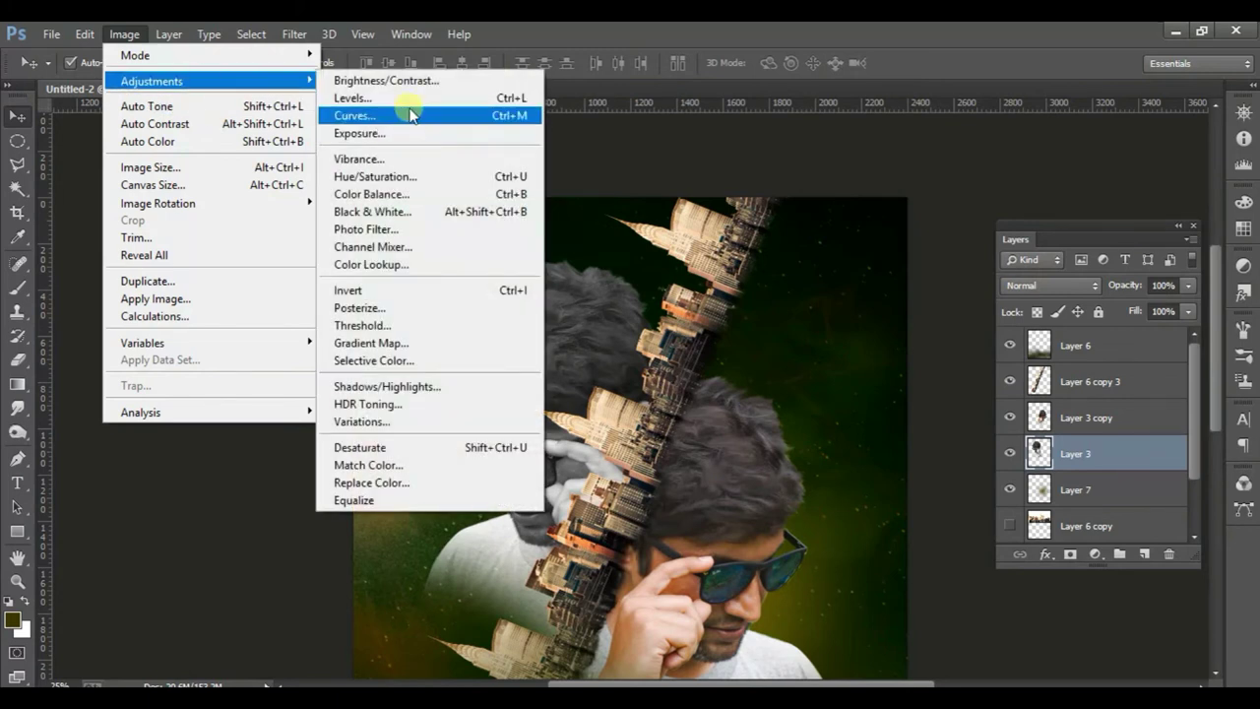
{"action": "left_click", "coordinate": [407, 97]}
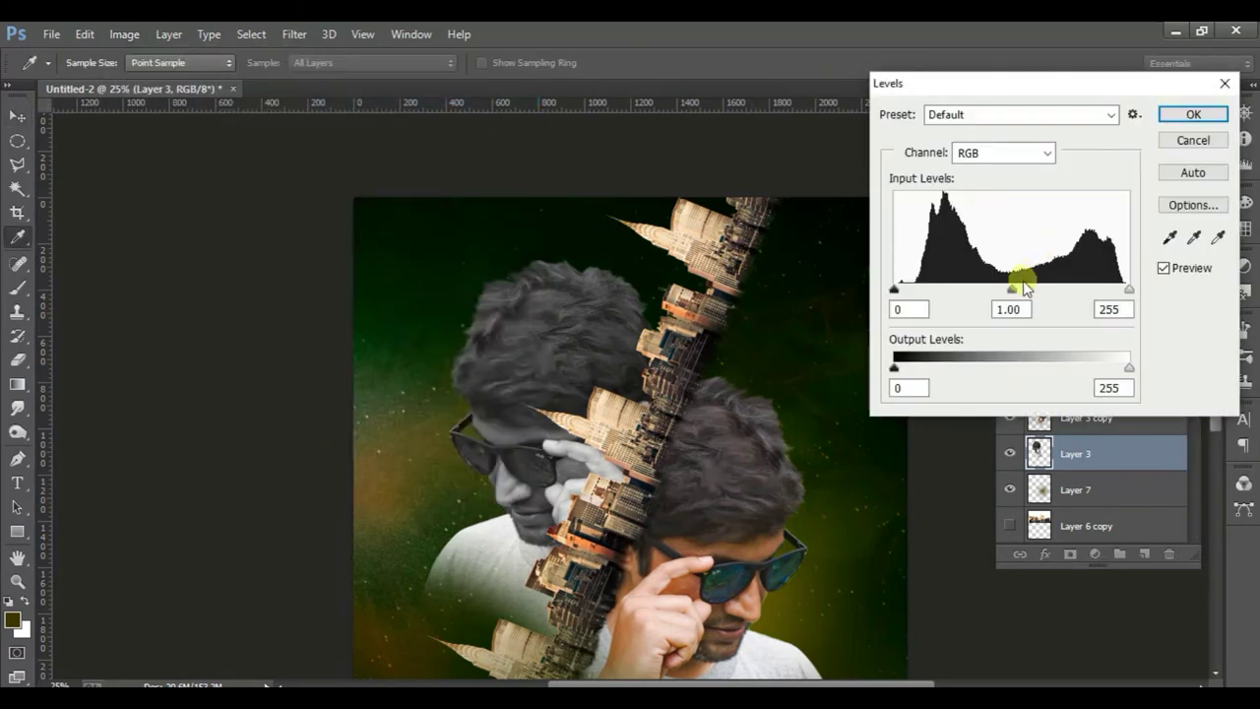
{"action": "mouse_move", "coordinate": [1018, 293]}
{"action": "left_mouse_down"}
{"action": "mouse_move", "coordinate": [1041, 290]}
{"action": "mouse_move", "coordinate": [1020, 295]}
{"action": "left_mouse_up"}
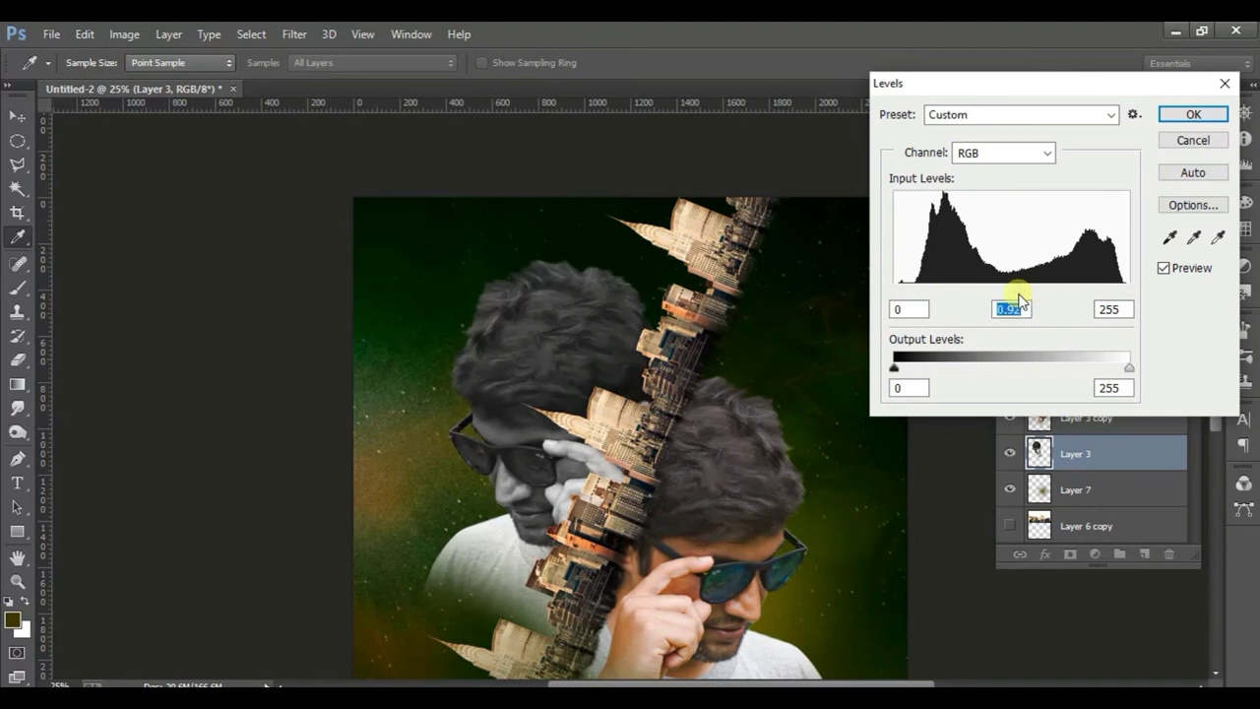
{"action": "left_click_drag", "start_coordinate": [1104, 295], "coordinate": [1102, 293]}
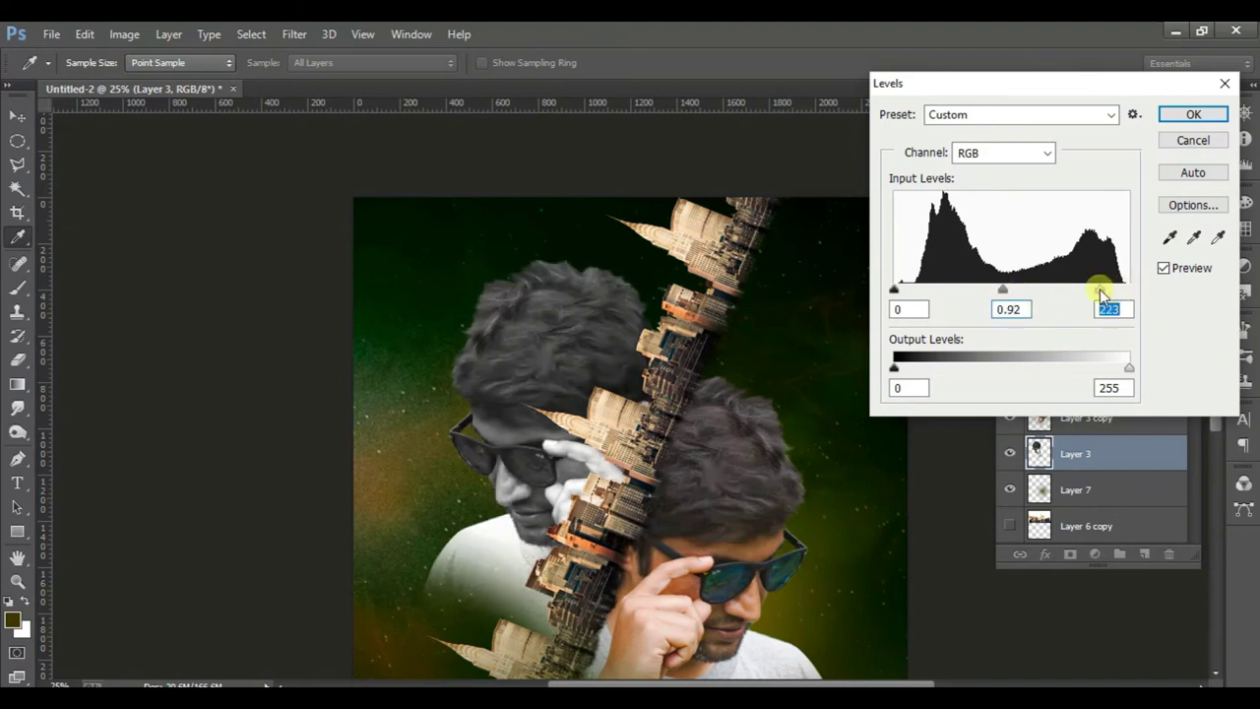
{"action": "left_click_drag", "start_coordinate": [918, 293], "coordinate": [921, 293]}
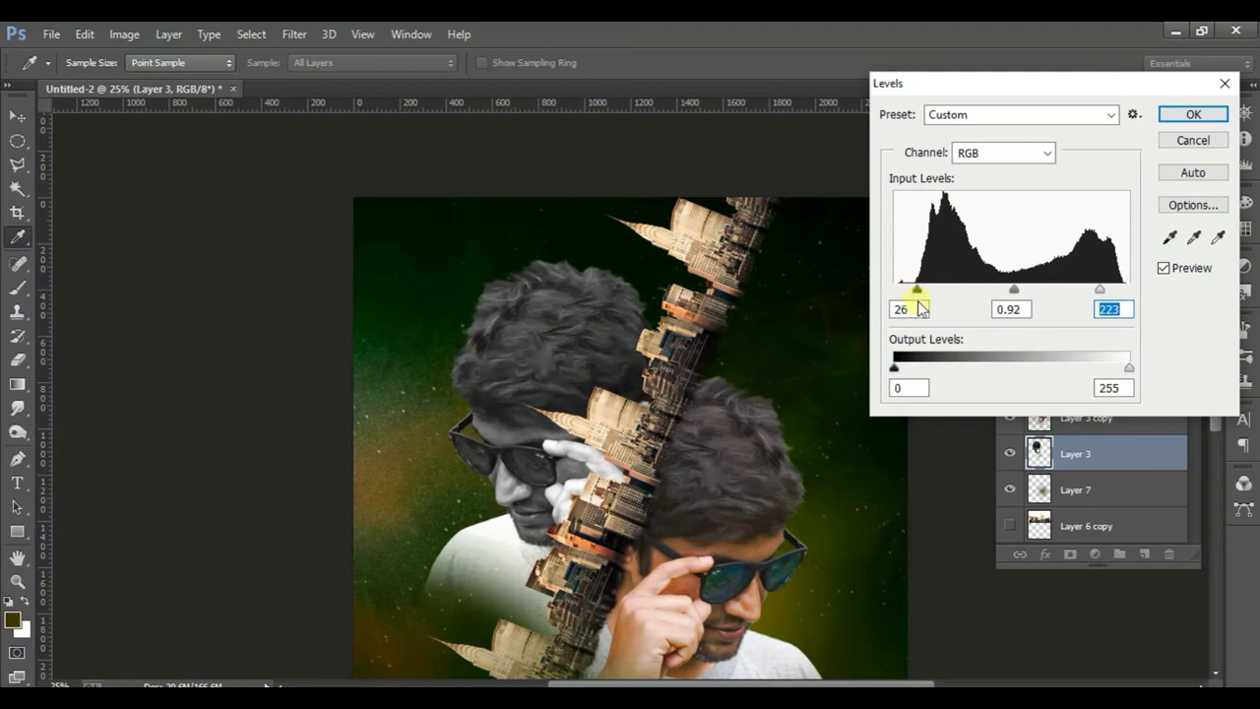
{"action": "mouse_move", "coordinate": [1018, 294]}
{"action": "left_mouse_down"}
{"action": "mouse_move", "coordinate": [1041, 294]}
{"action": "mouse_move", "coordinate": [1006, 294]}
{"action": "left_mouse_up"}
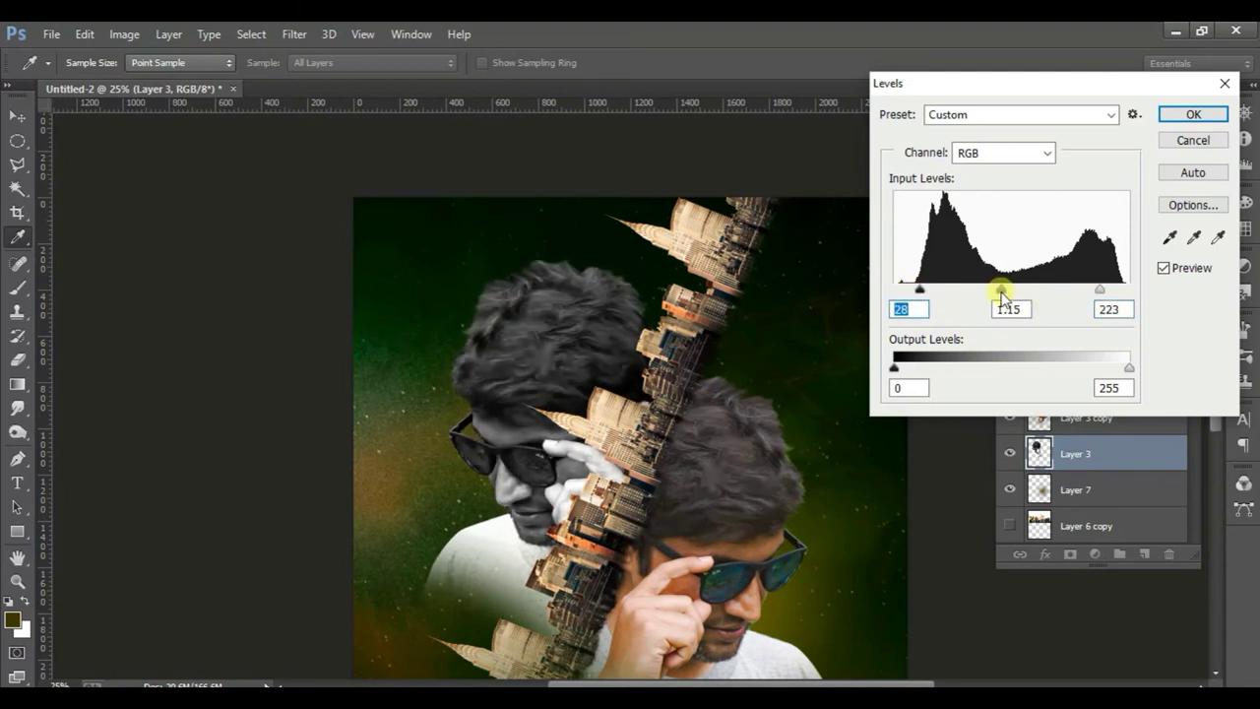
{"action": "key", "text": "v"}
{"action": "left_click", "coordinate": [1194, 114]}
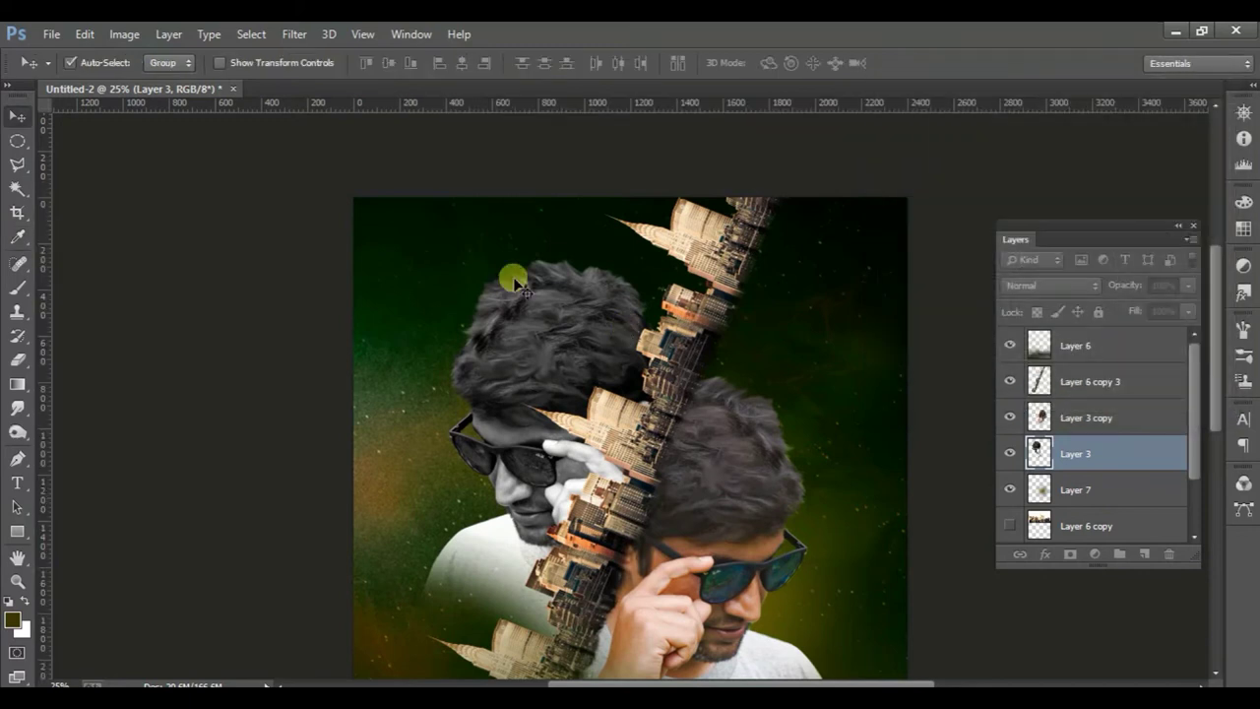
- Apply an S-shaped Curves adjustment for stronger contrast on the portrait
{"action": "left_click", "coordinate": [124, 34]}
{"action": "mouse_move", "coordinate": [152, 81]}
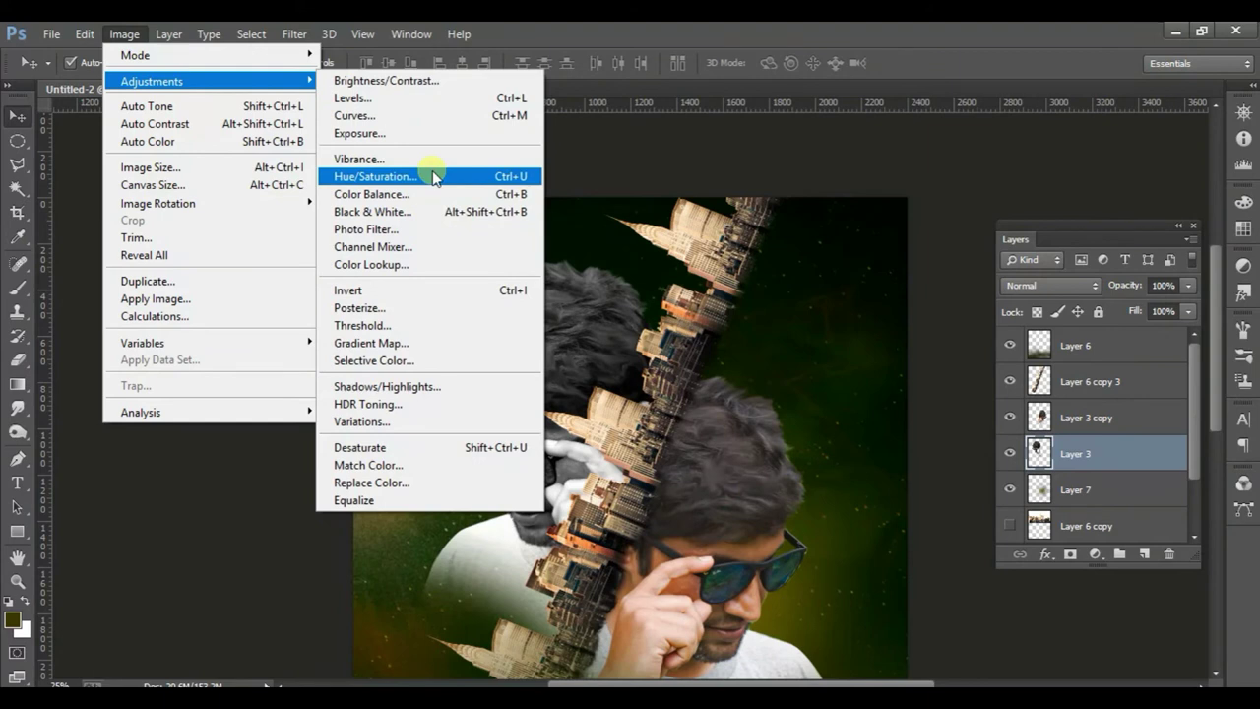
{"action": "left_click", "coordinate": [436, 115]}
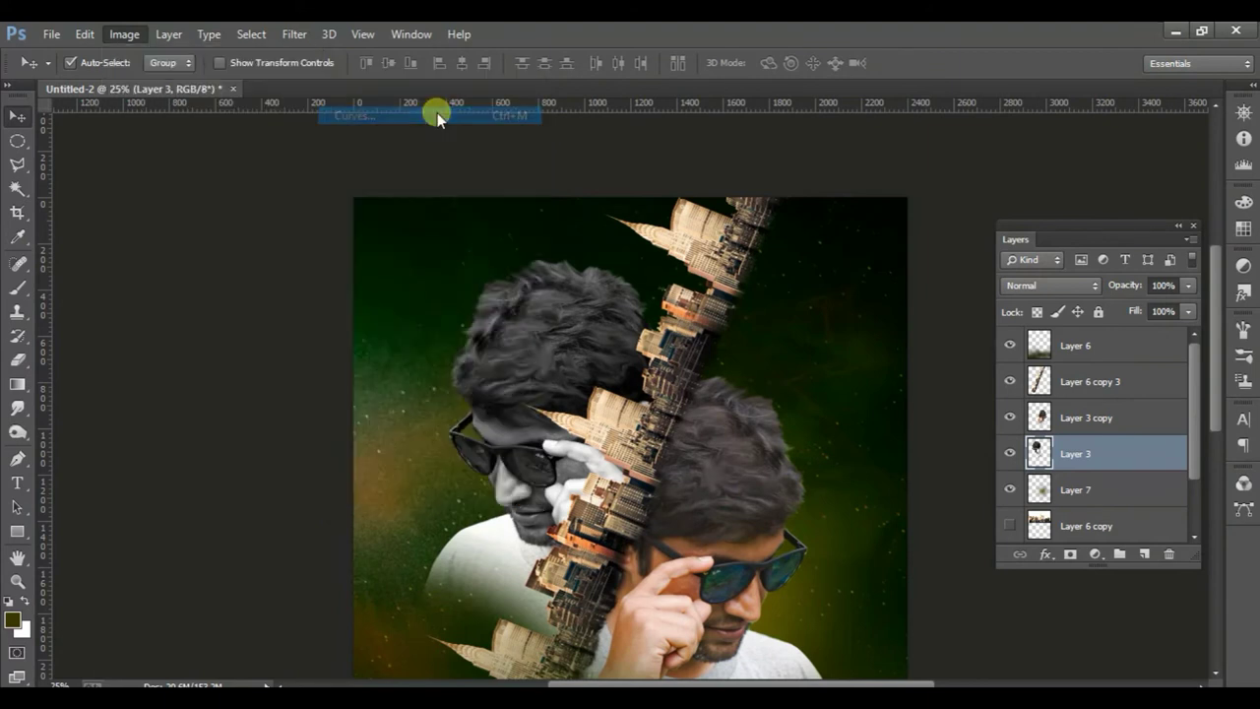
{"action": "left_click_drag", "start_coordinate": [1026, 342], "coordinate": [1025, 325]}
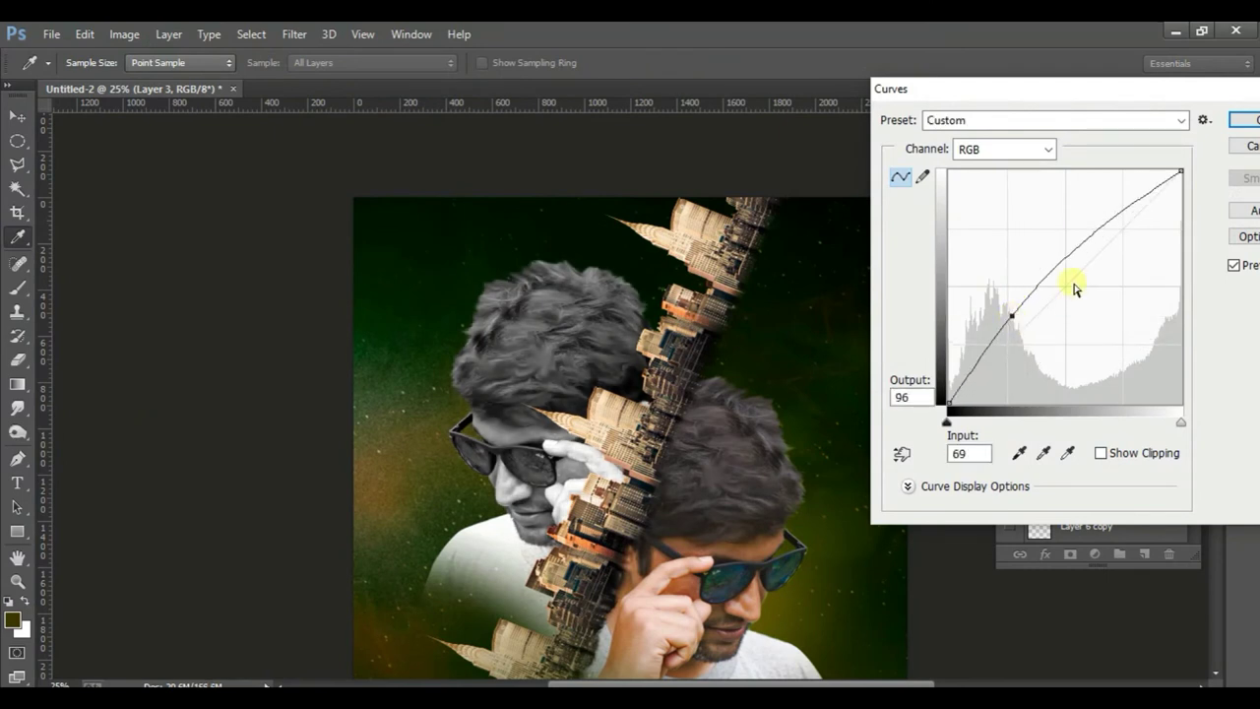
{"action": "mouse_move", "coordinate": [1116, 223]}
{"action": "left_mouse_down"}
{"action": "mouse_move", "coordinate": [1126, 235]}
{"action": "mouse_move", "coordinate": [1094, 214]}
{"action": "left_mouse_up"}
{"action": "mouse_move", "coordinate": [1030, 318]}
{"action": "left_mouse_down"}
{"action": "mouse_move", "coordinate": [1036, 342]}
{"action": "mouse_move", "coordinate": [1018, 316]}
{"action": "left_mouse_up"}
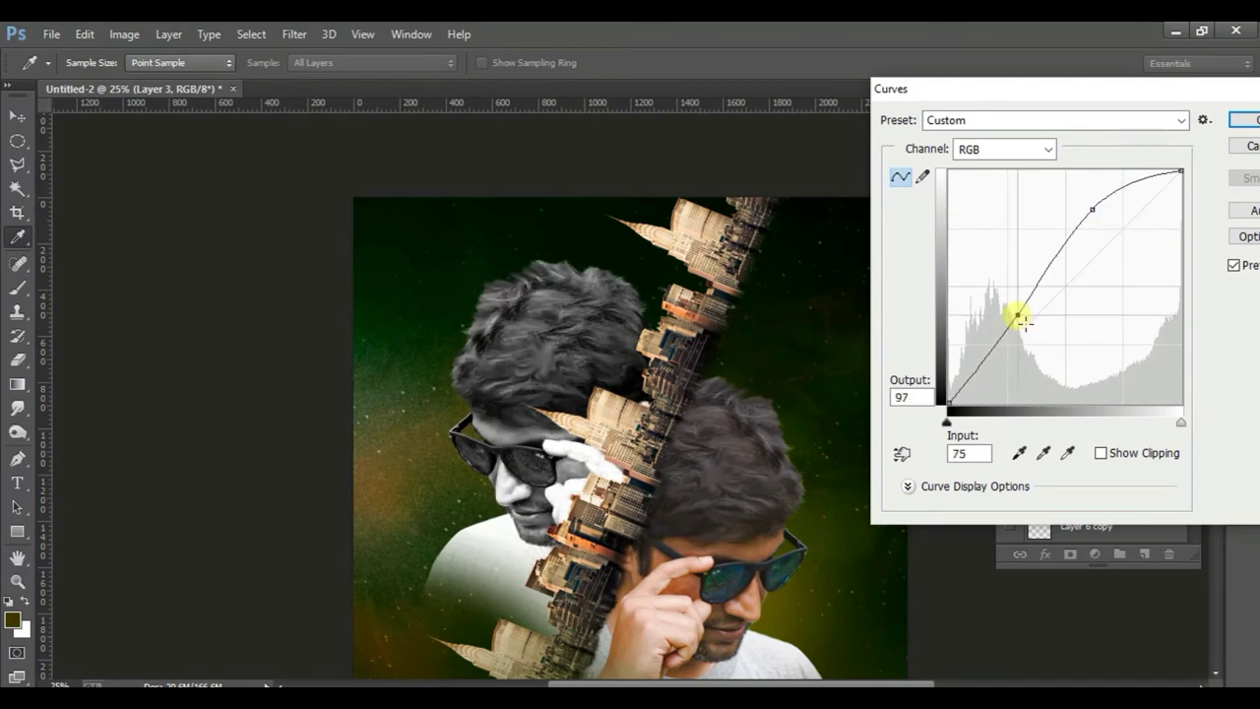
{"action": "left_click", "coordinate": [1253, 127]}
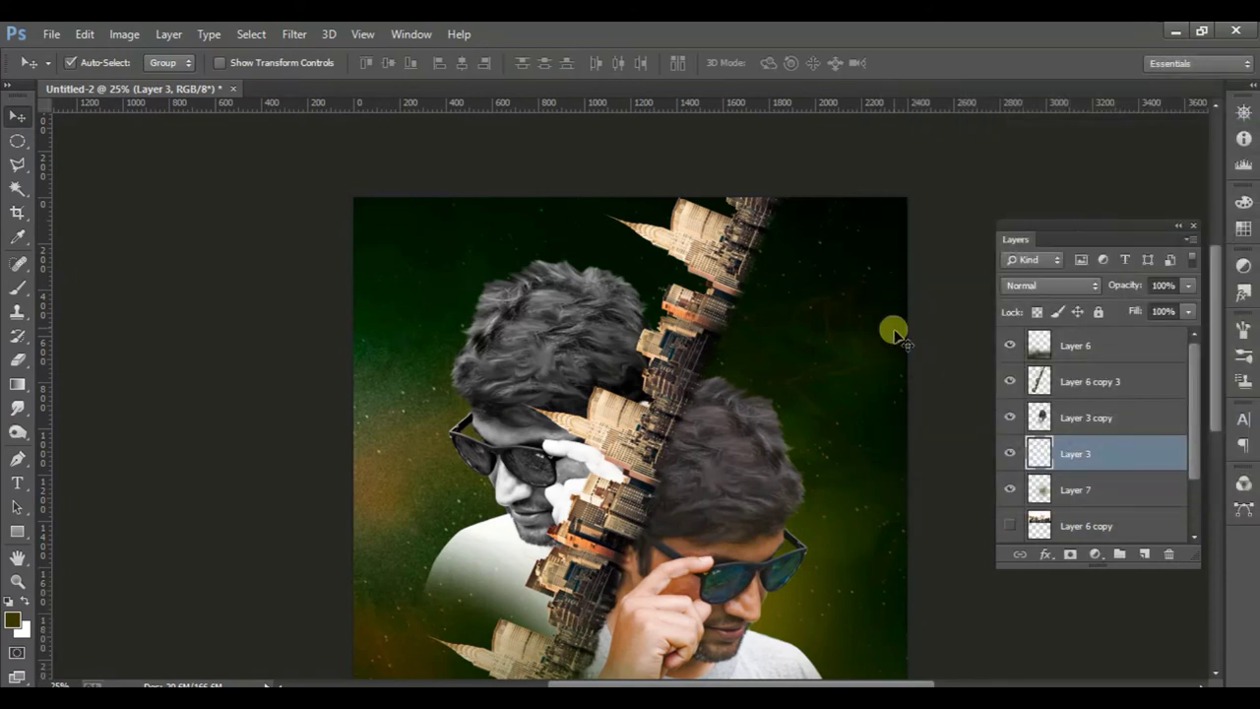
{"action": "key", "text": "ctrl+minus"}
- Zoom in on the left sunglass lens with Layer 3 copy active
{"action": "key", "text": "ctrl+plus"}
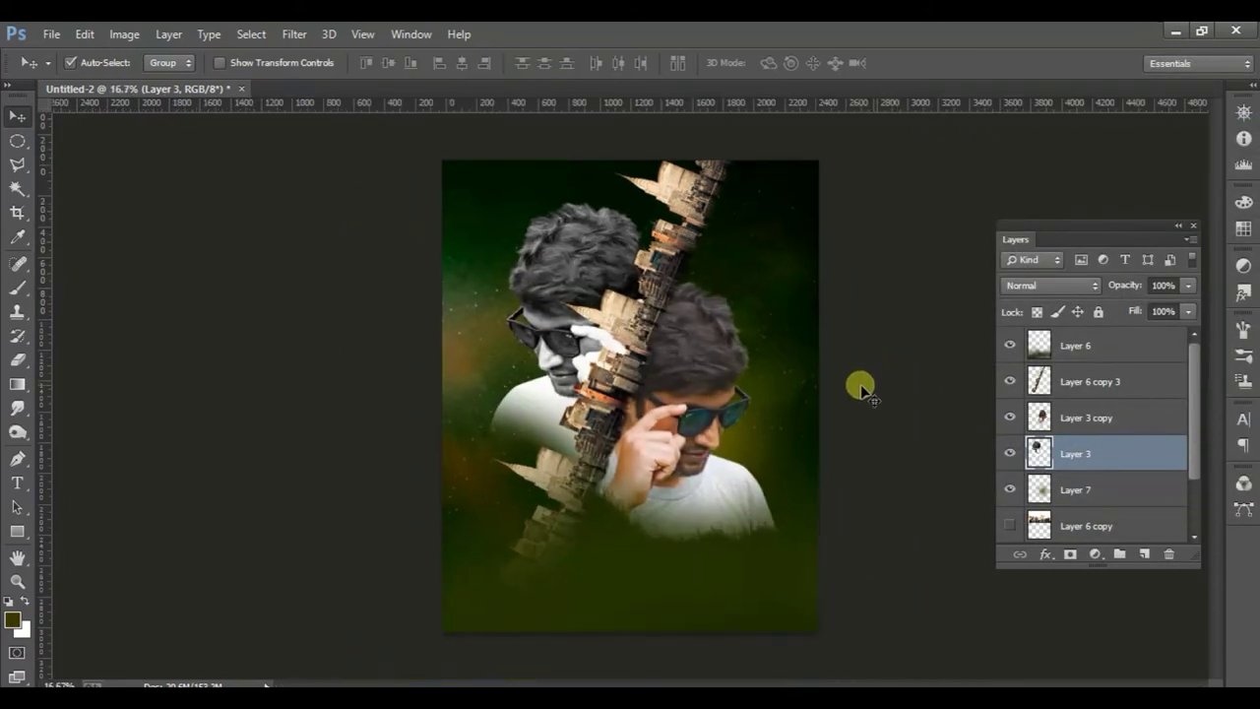
{"action": "key", "text": "ctrl+plus"}
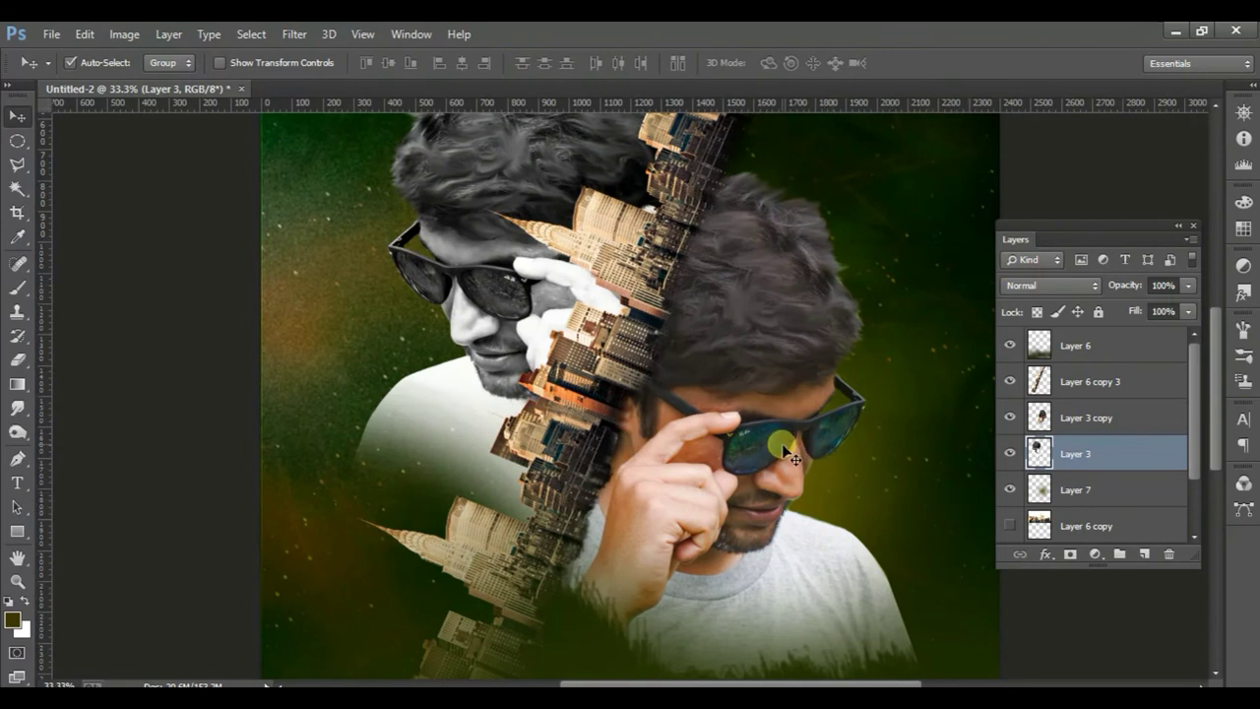
{"action": "key", "text": "ctrl+plus"}
{"action": "key", "text": "ctrl+plus"}
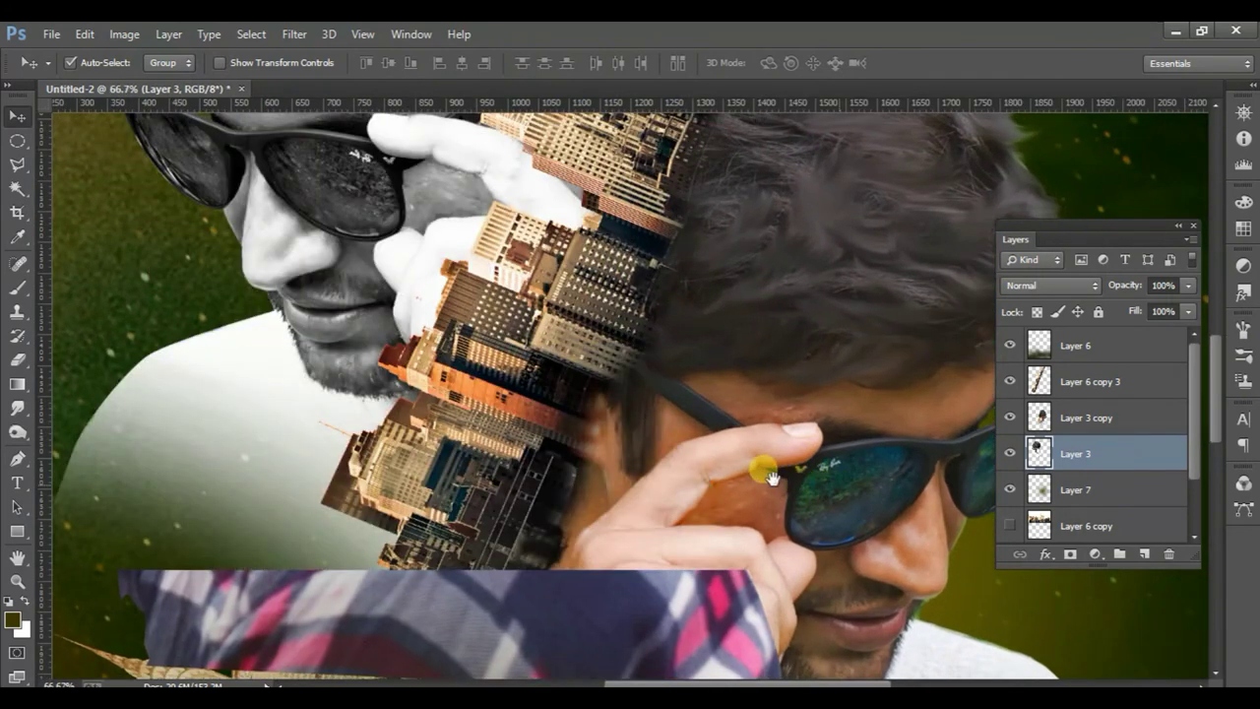
{"action": "left_click_drag", "start_coordinate": [771, 478], "coordinate": [627, 422]}
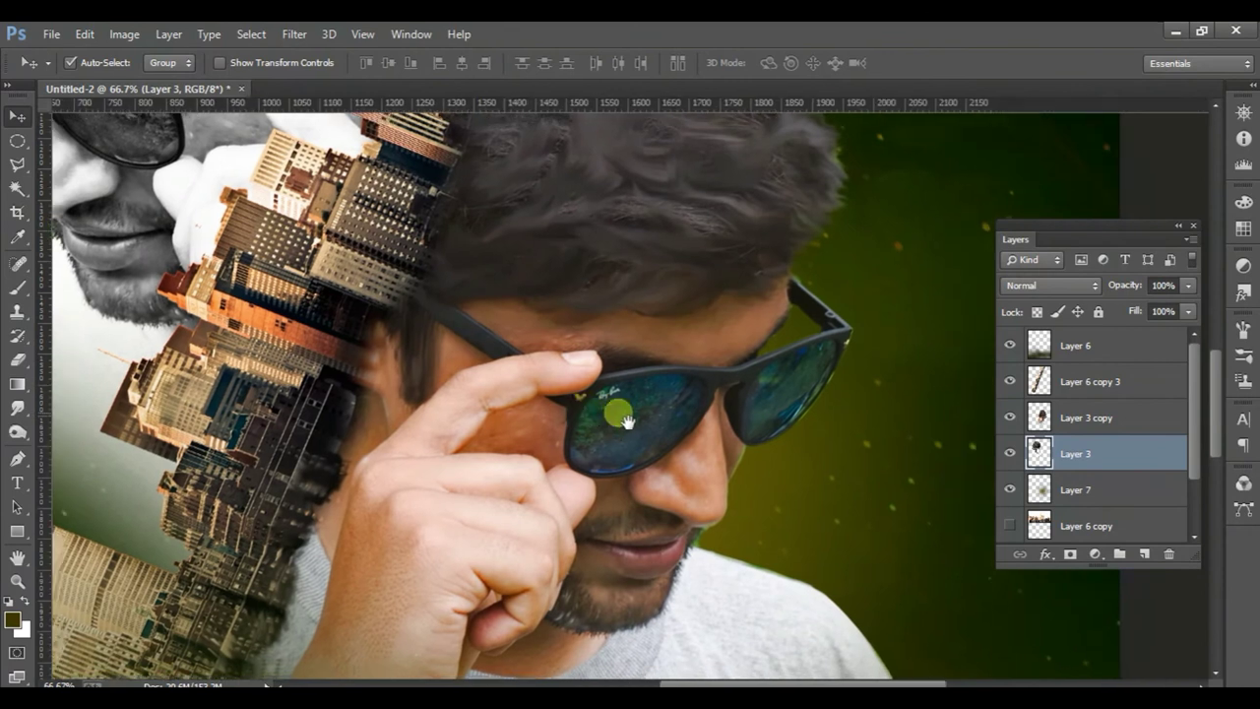
{"action": "key", "text": "ctrl+plus"}
{"action": "key", "text": "ctrl+plus"}
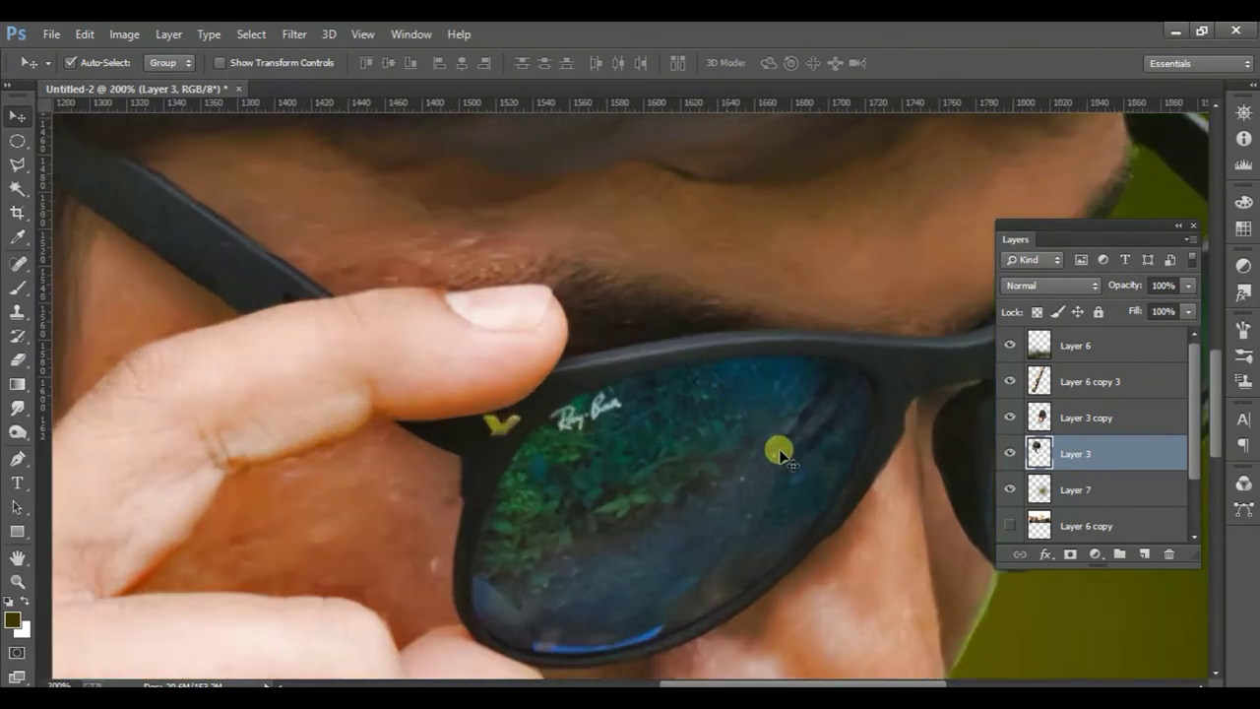
{"action": "left_click_drag", "start_coordinate": [779, 454], "coordinate": [706, 402]}
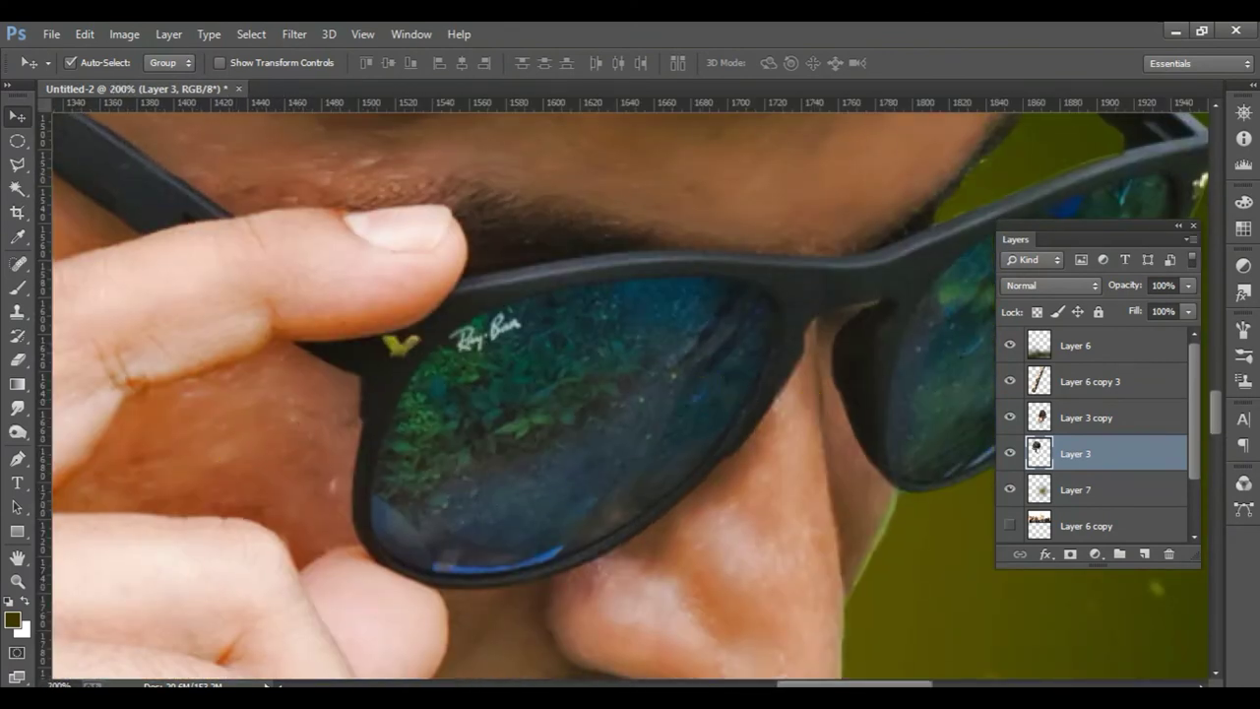
{"action": "left_click", "coordinate": [460, 451]}
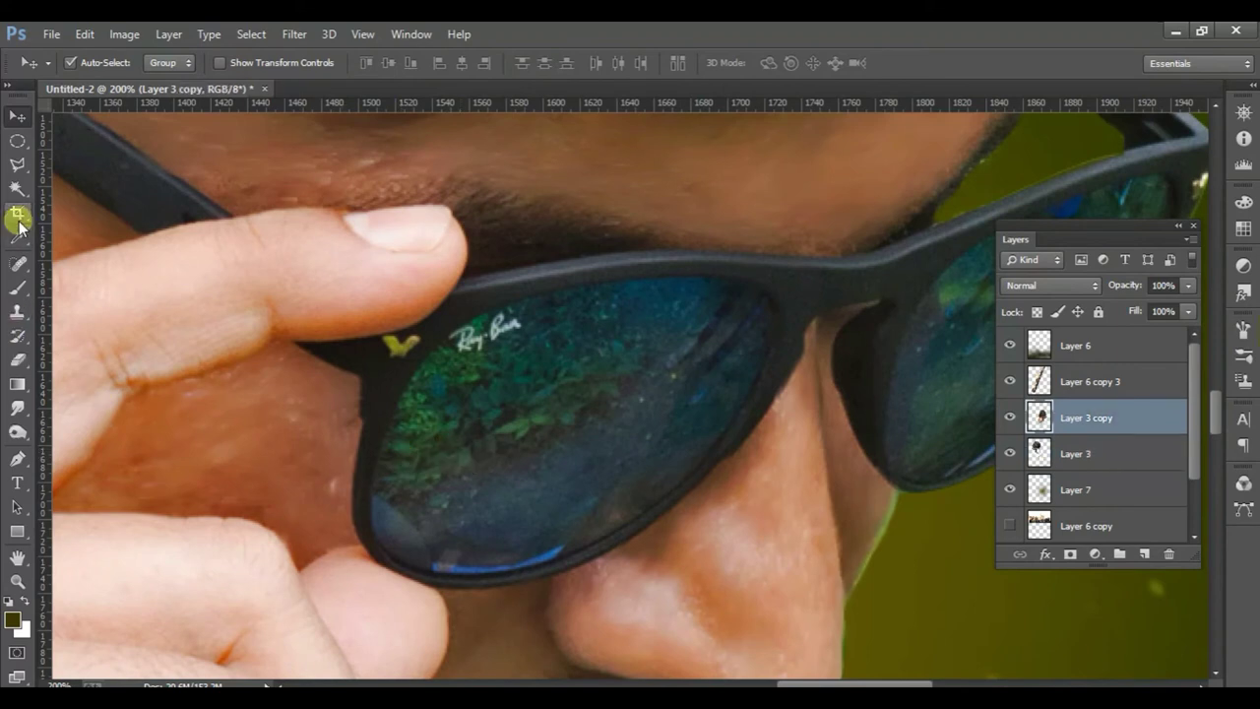
{"action": "left_click", "coordinate": [16, 457]}
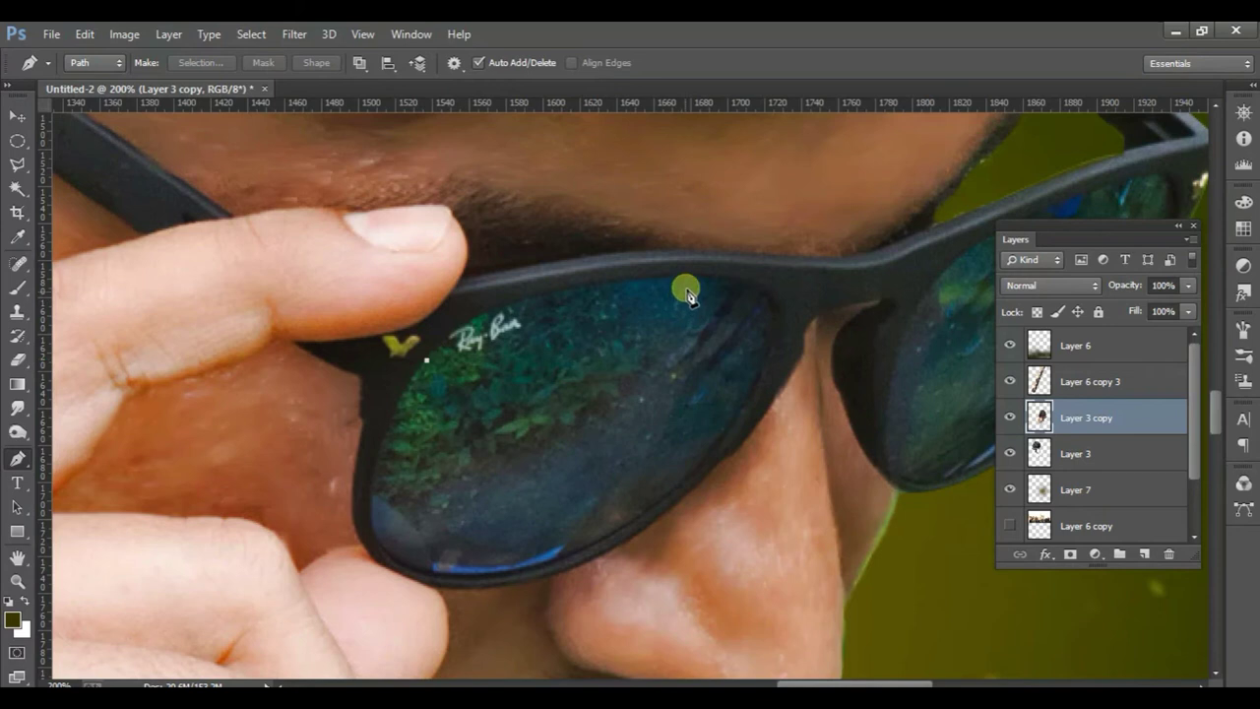
- Trace the lens outline with a Pen path, making corner anchors where the edge turns
{"action": "left_click_drag", "start_coordinate": [681, 279], "coordinate": [901, 272]}
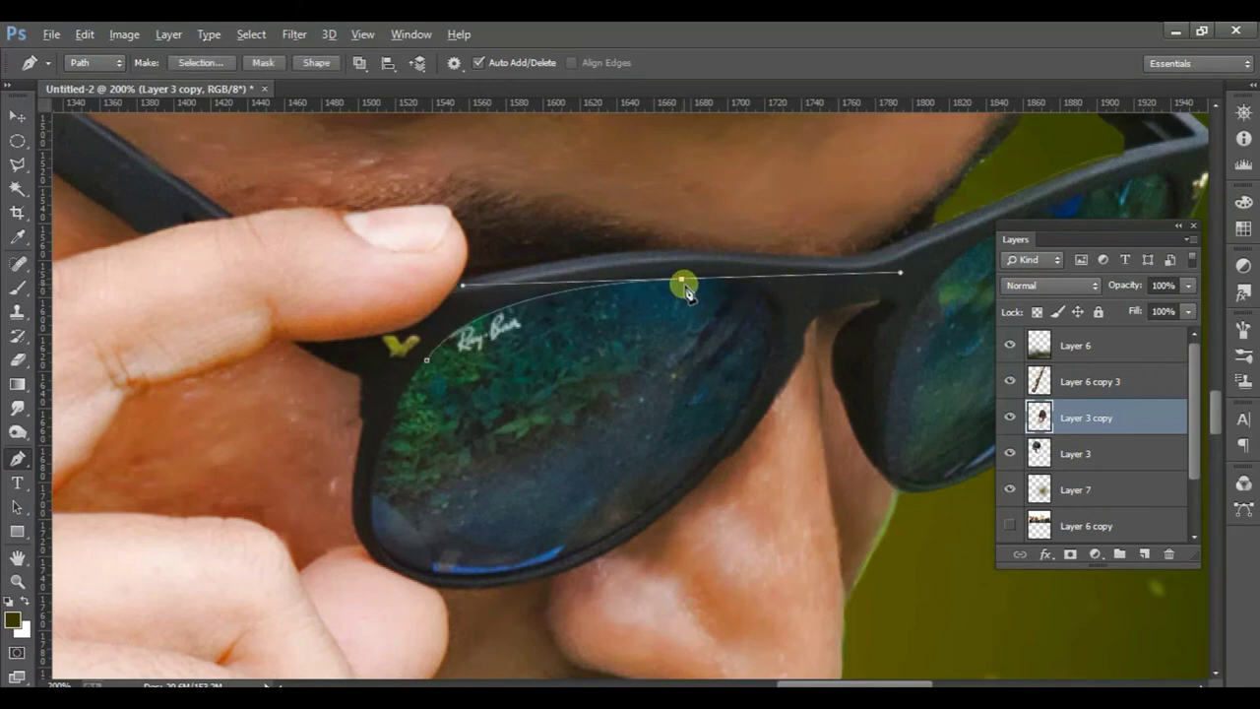
{"action": "left_click", "coordinate": [682, 281], "text": "alt"}
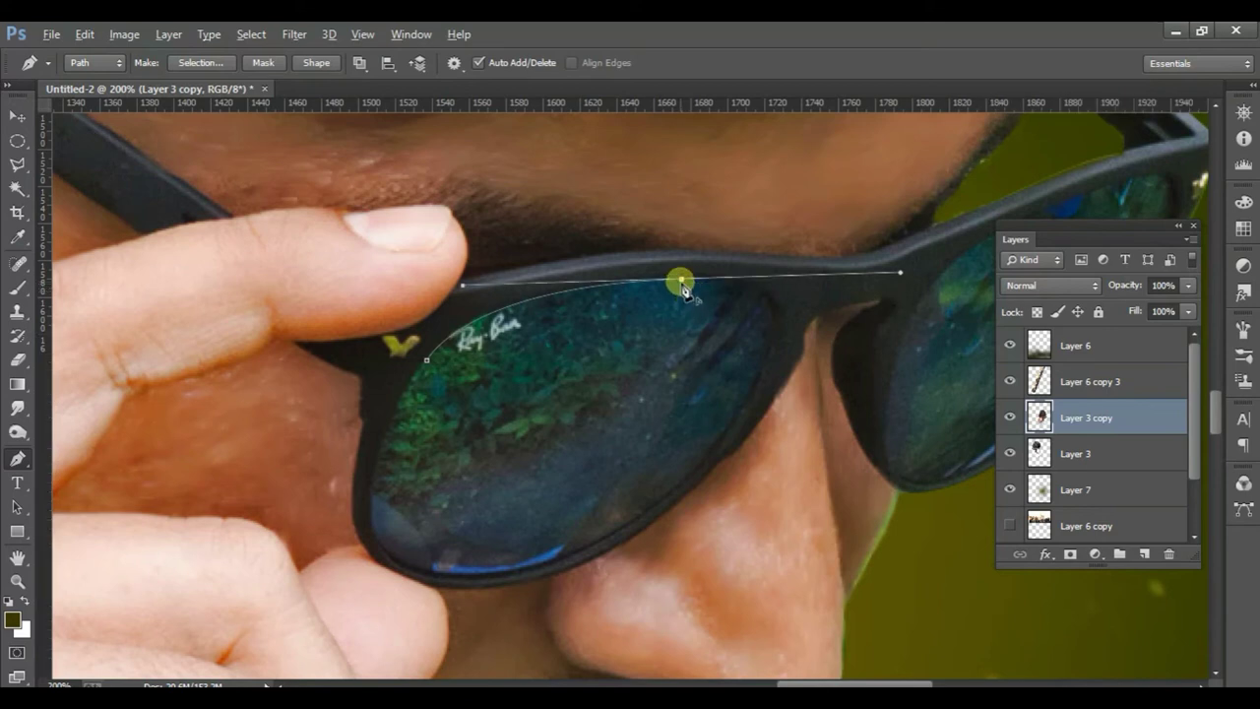
{"action": "left_click_drag", "start_coordinate": [751, 394], "coordinate": [668, 519]}
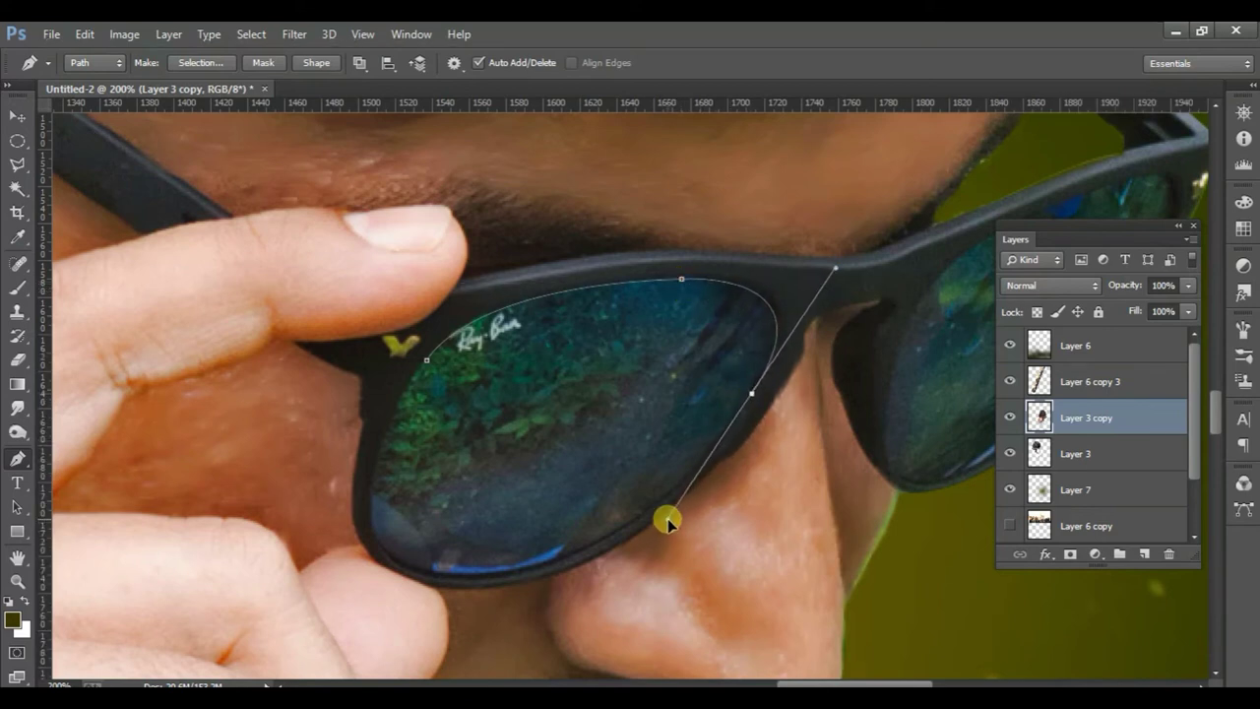
{"action": "left_click", "coordinate": [751, 394], "text": "alt"}
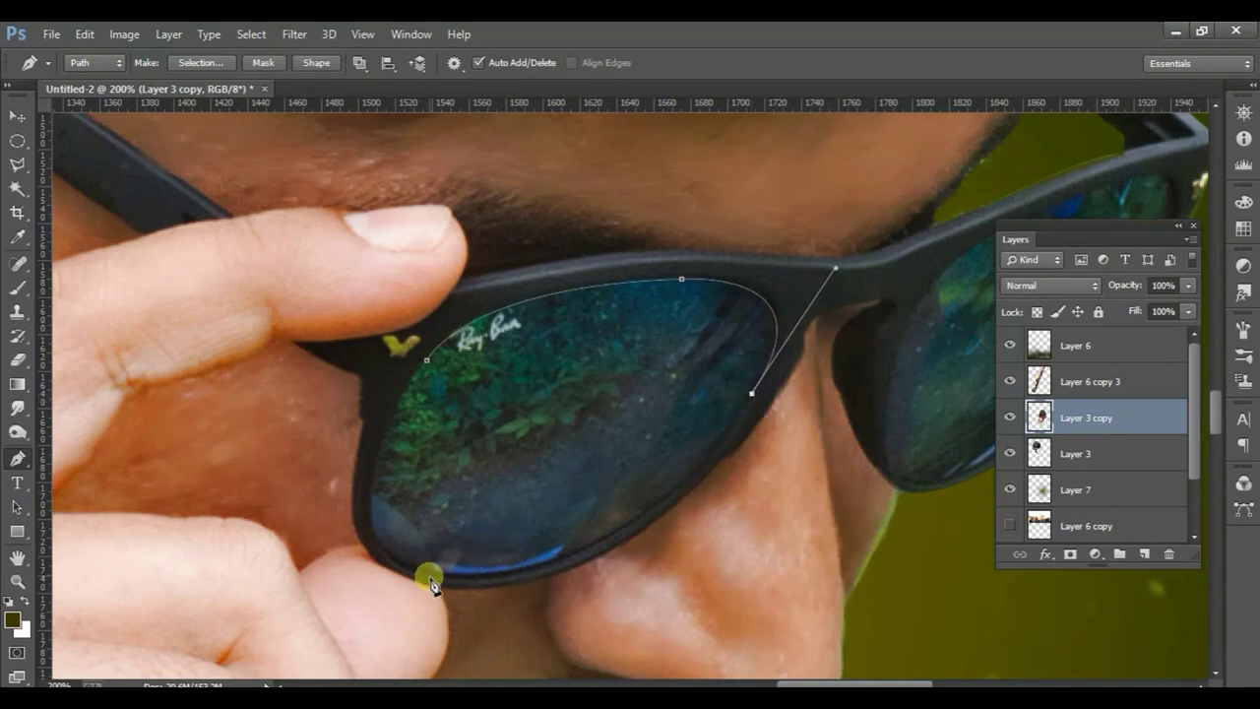
{"action": "mouse_move", "coordinate": [430, 572]}
{"action": "left_mouse_down"}
{"action": "mouse_move", "coordinate": [267, 555]}
{"action": "mouse_move", "coordinate": [219, 563]}
{"action": "left_mouse_up"}
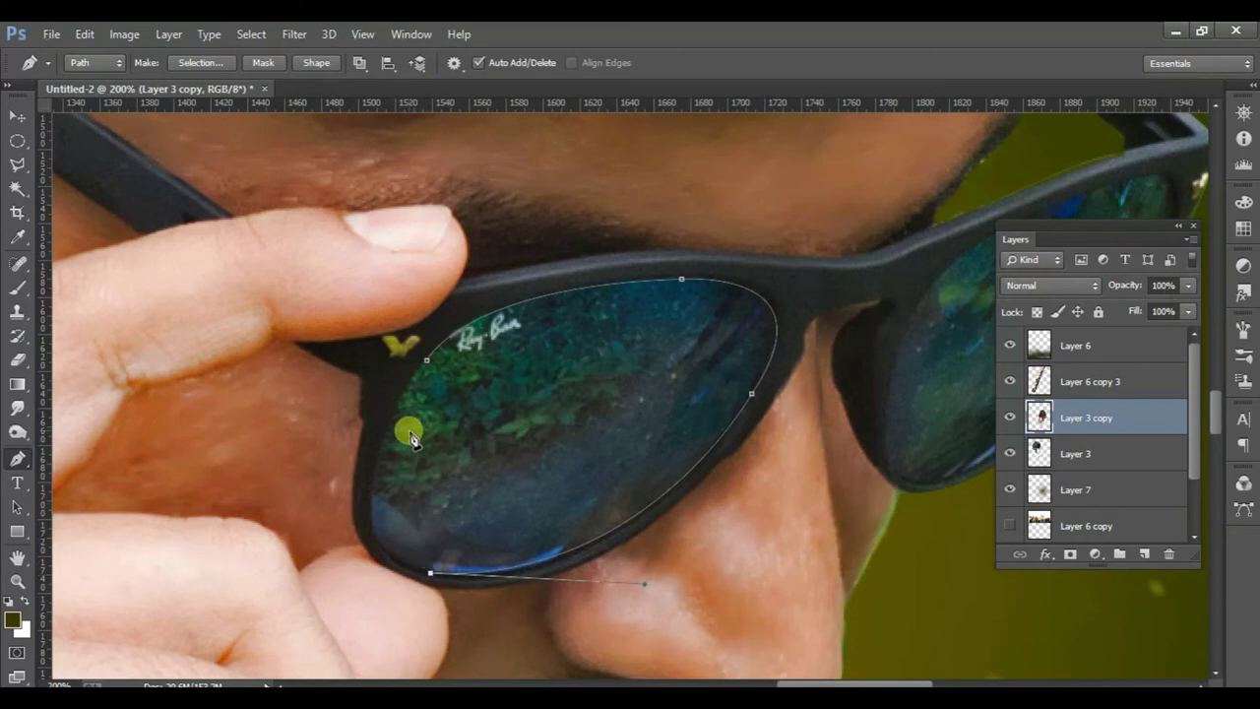
{"action": "left_click_drag", "start_coordinate": [394, 414], "coordinate": [462, 272]}
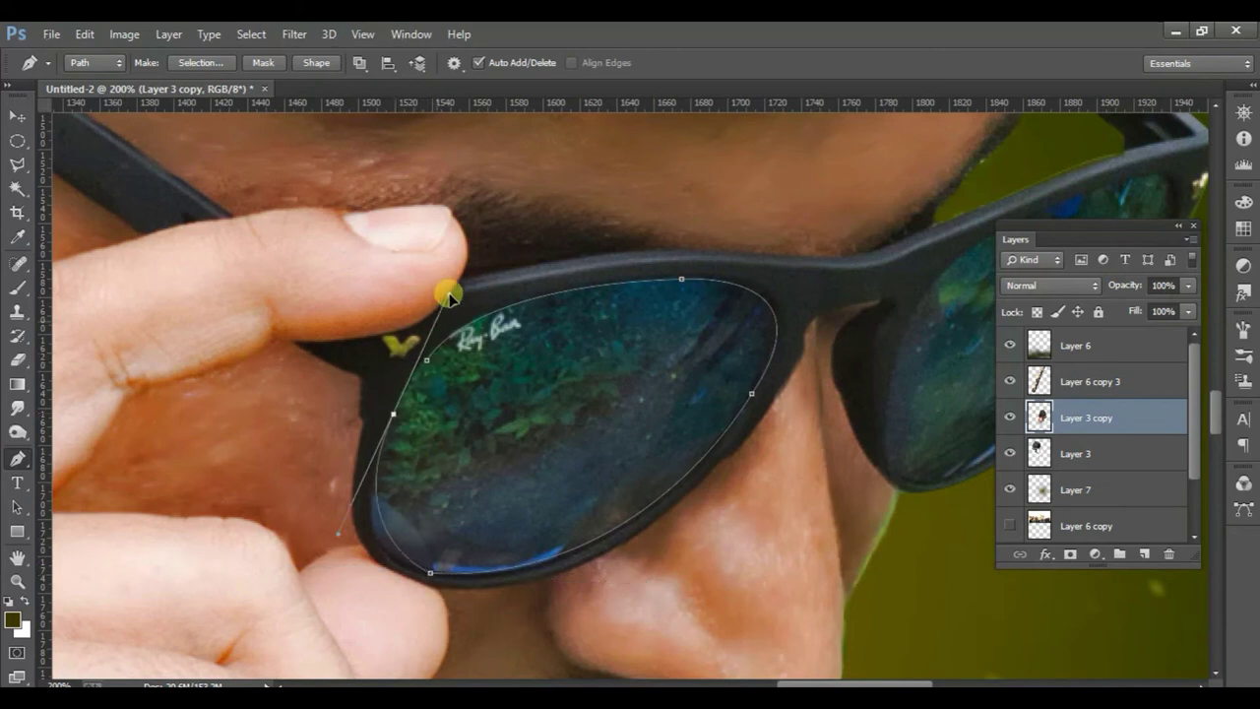
{"action": "left_click", "coordinate": [393, 418], "text": "alt"}
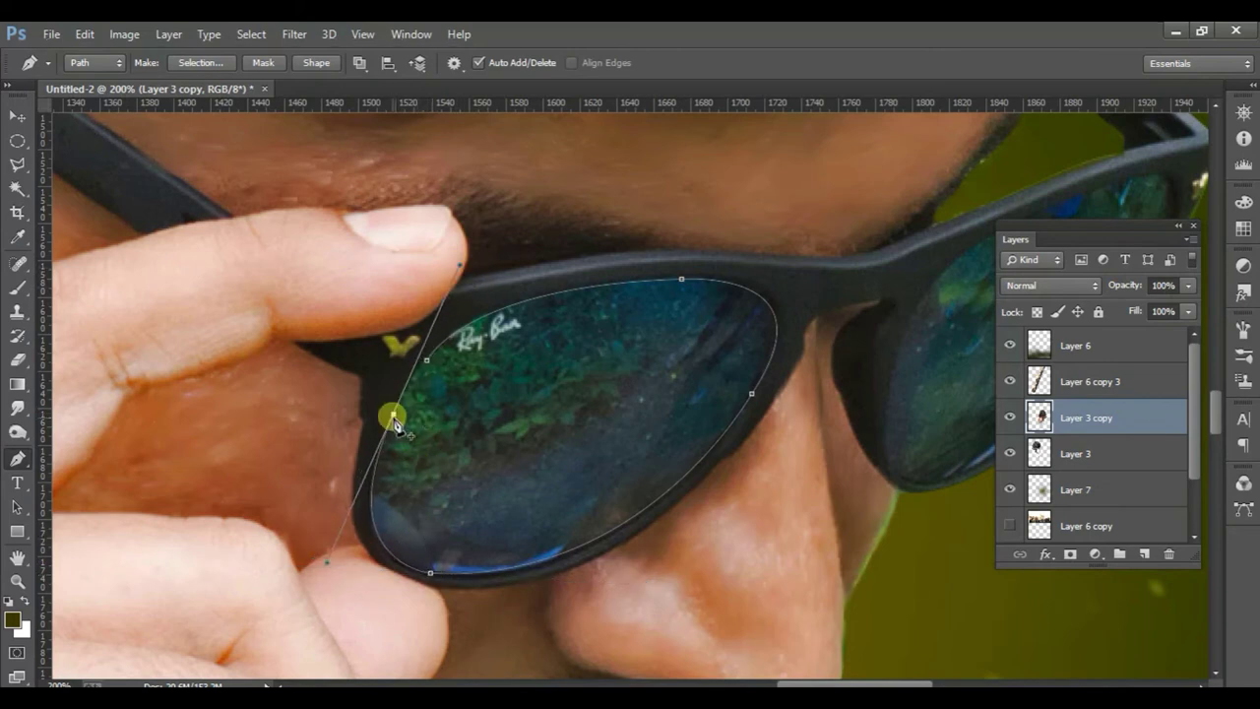
{"action": "left_click", "coordinate": [430, 389]}
{"action": "left_click", "coordinate": [436, 372]}
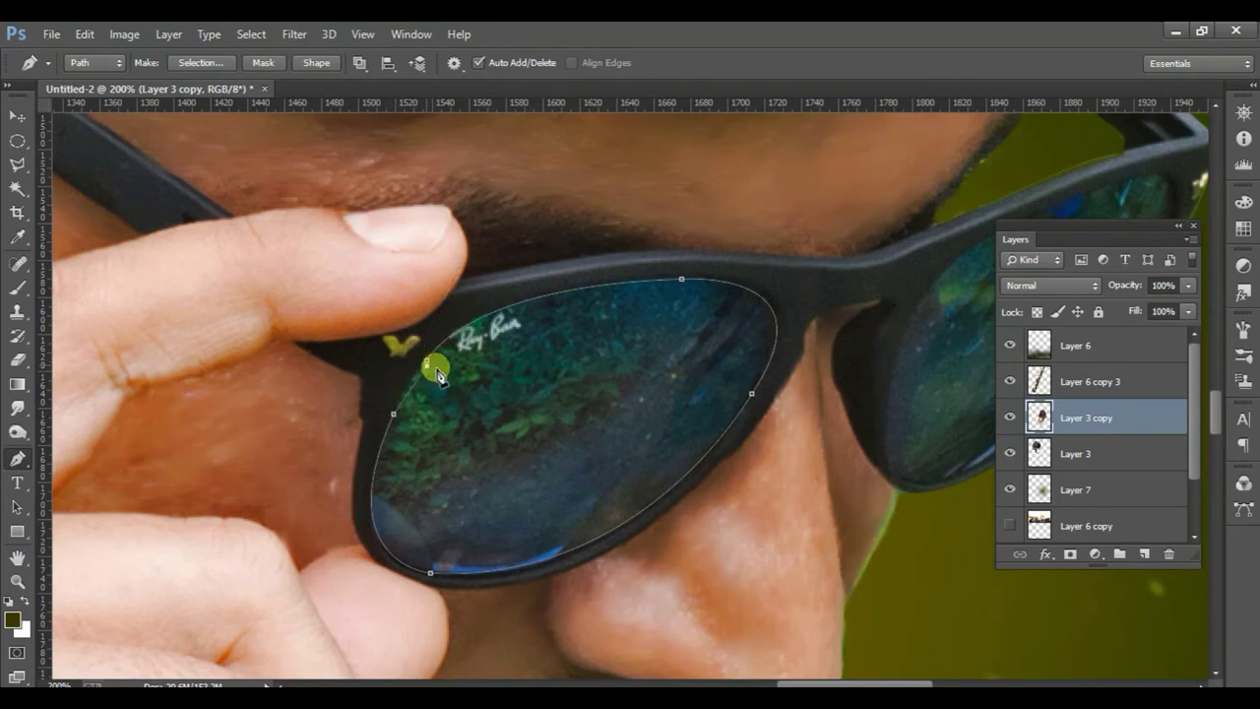
{"action": "left_click", "coordinate": [502, 460]}
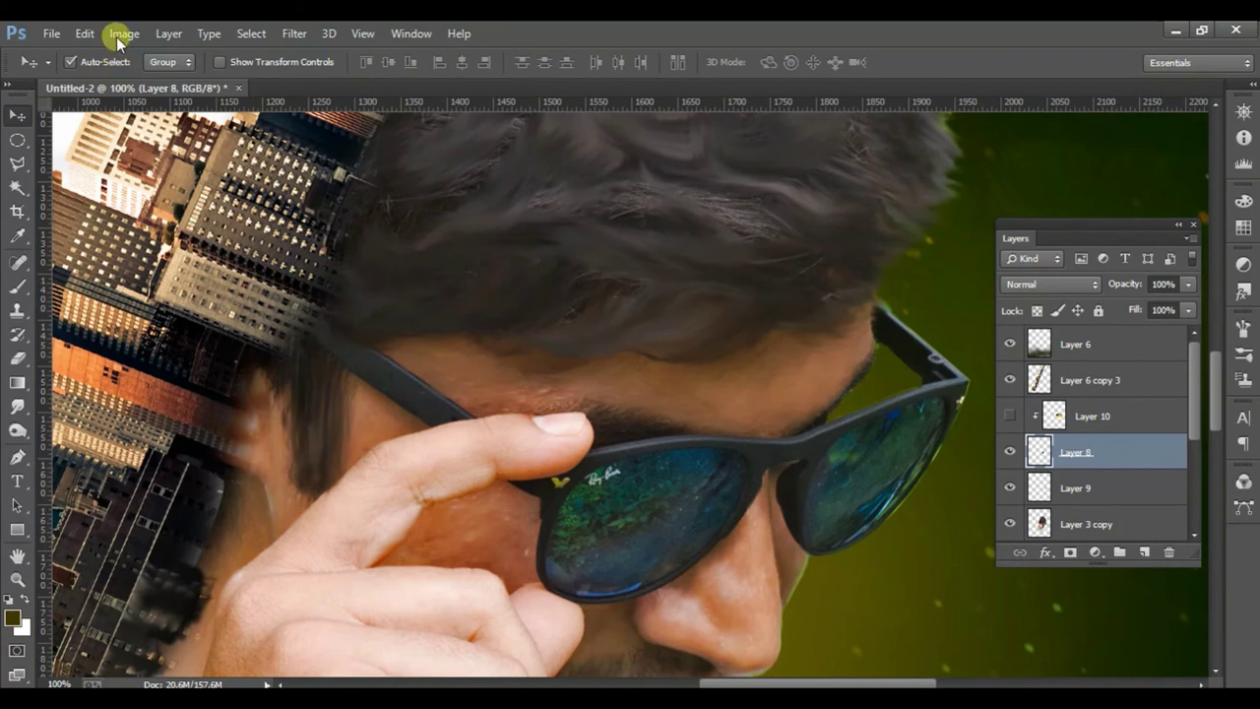
- Brighten the lens reflection with Brightness/Contrast at 65 brightness and 61 contrast
{"action": "left_click", "coordinate": [124, 34]}
{"action": "left_click", "coordinate": [437, 80]}
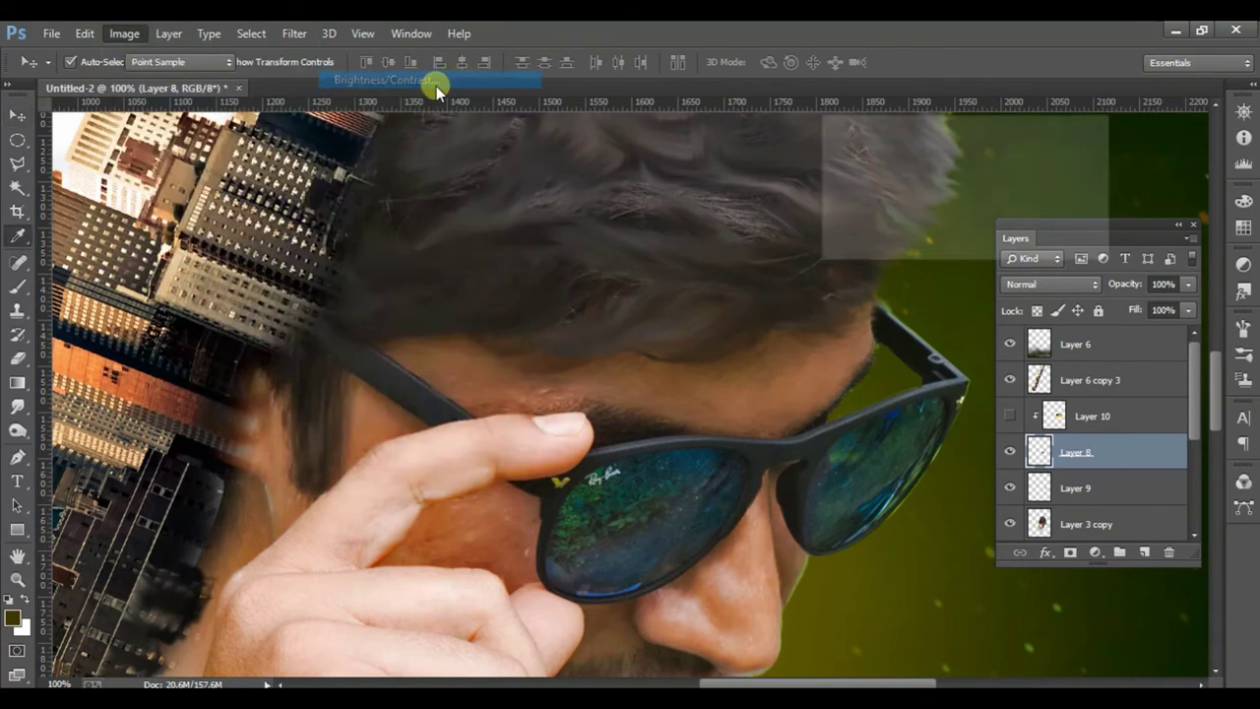
{"action": "left_click_drag", "start_coordinate": [961, 178], "coordinate": [964, 175]}
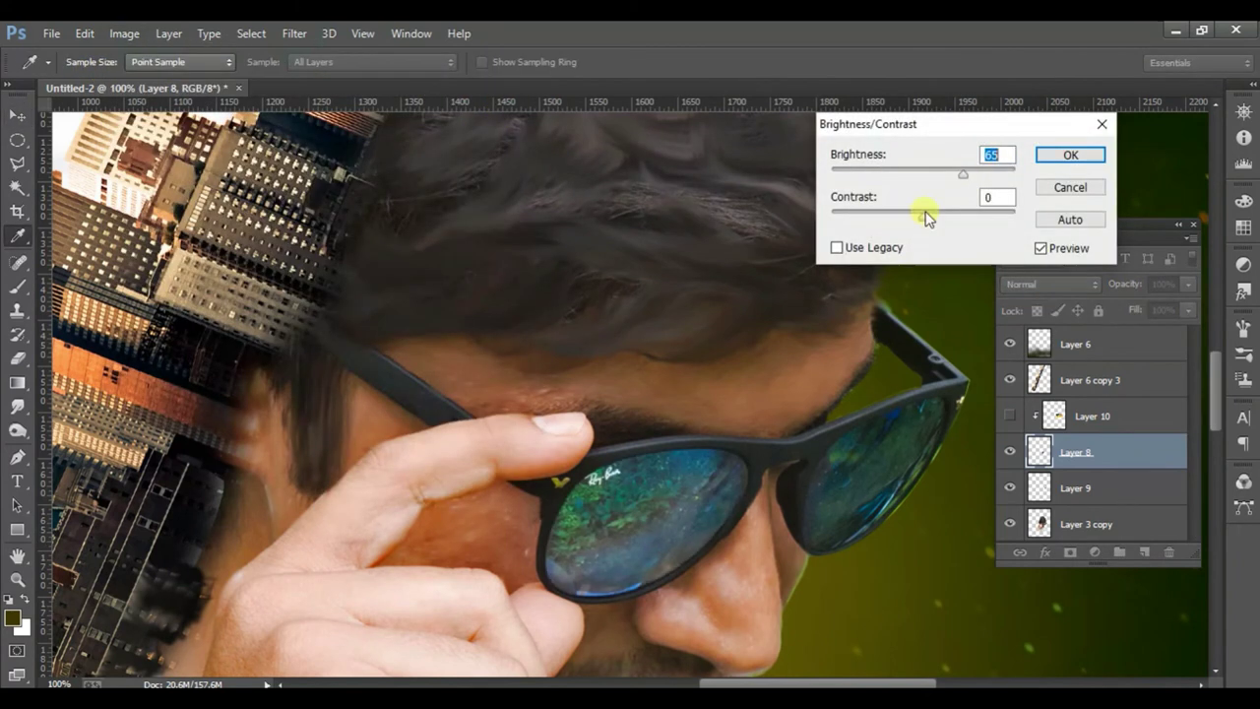
{"action": "left_click_drag", "start_coordinate": [968, 226], "coordinate": [971, 225]}
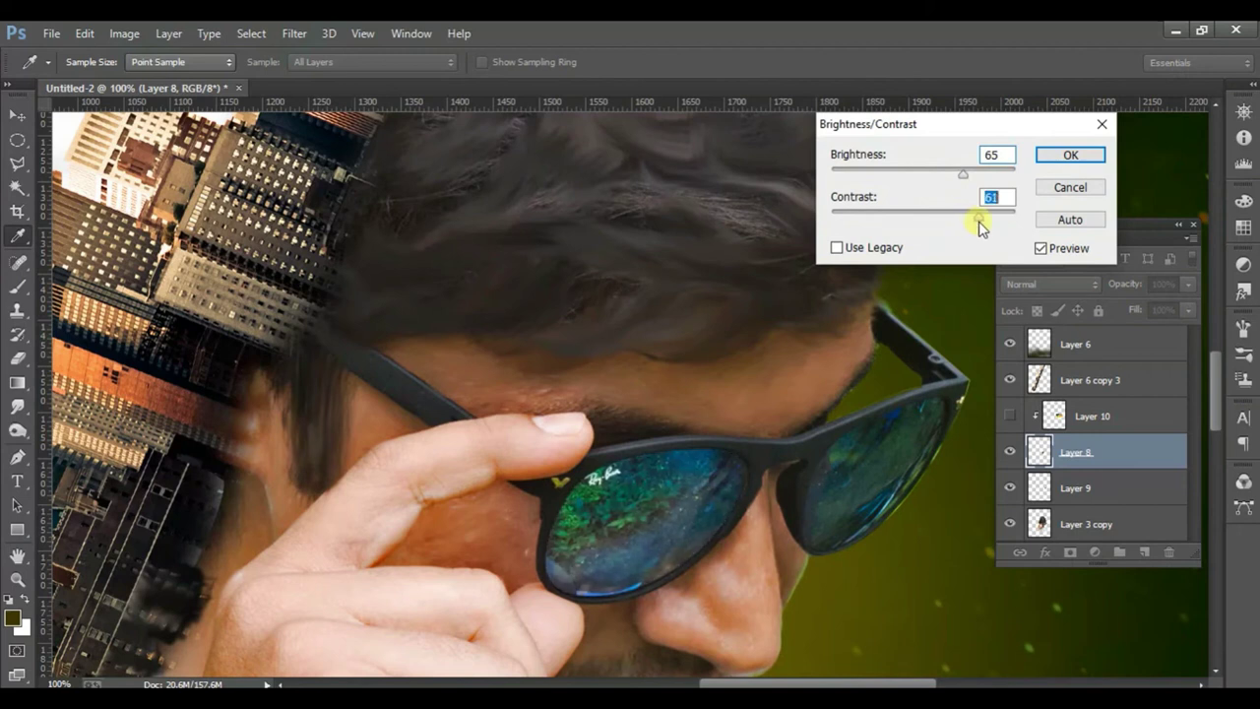
{"action": "left_click", "coordinate": [1070, 155]}
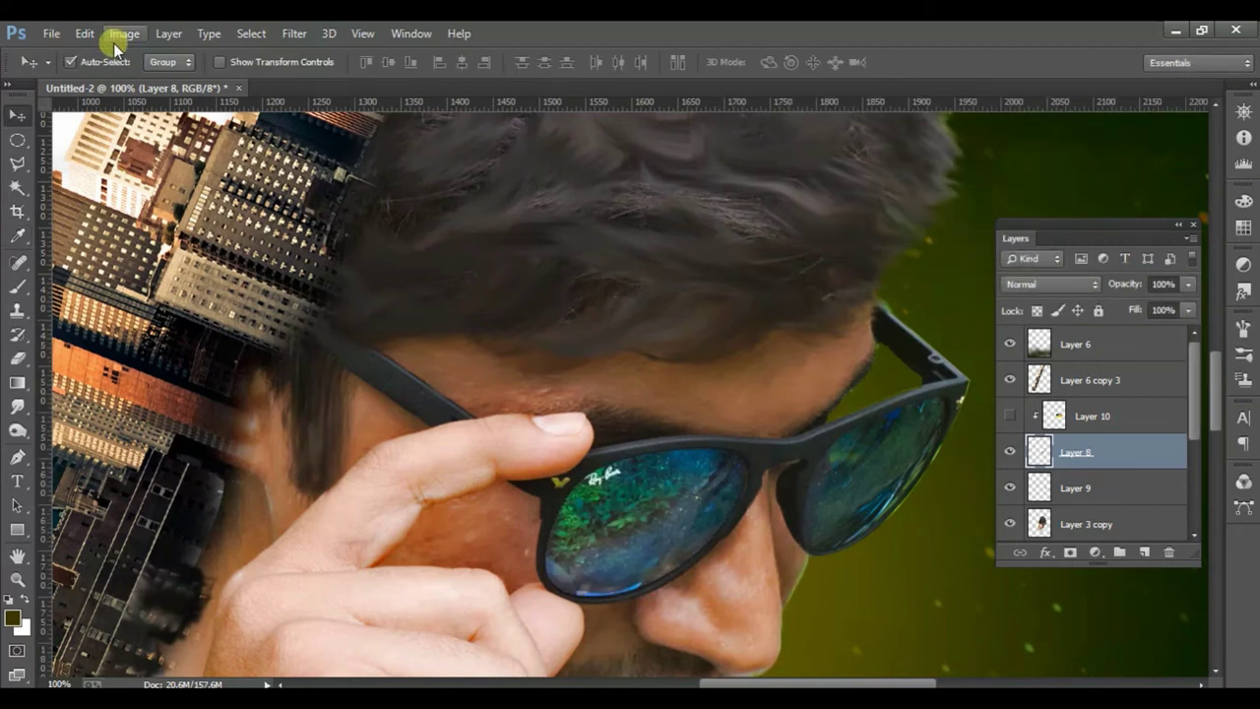
- Add a Color Lookup adjustment set to Crisp_Warm.look after briefly trying Fuji ETERNA 250D
{"action": "left_click", "coordinate": [1097, 553]}
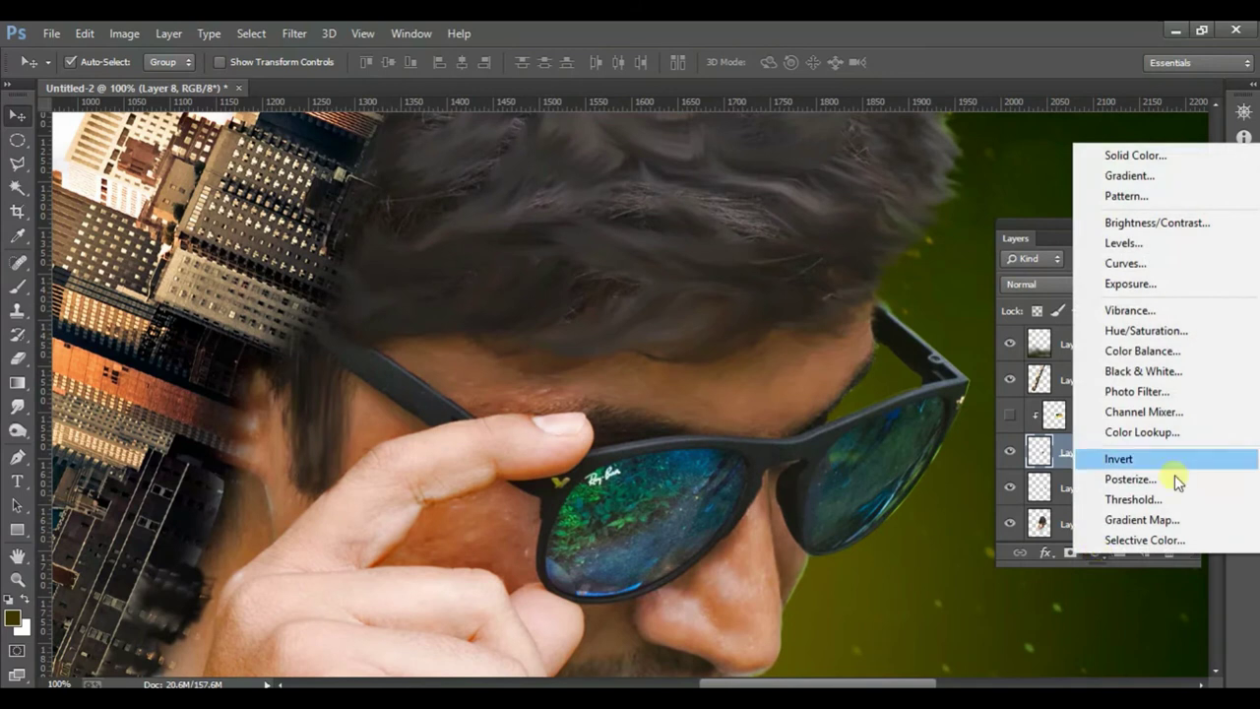
{"action": "left_click", "coordinate": [1190, 436]}
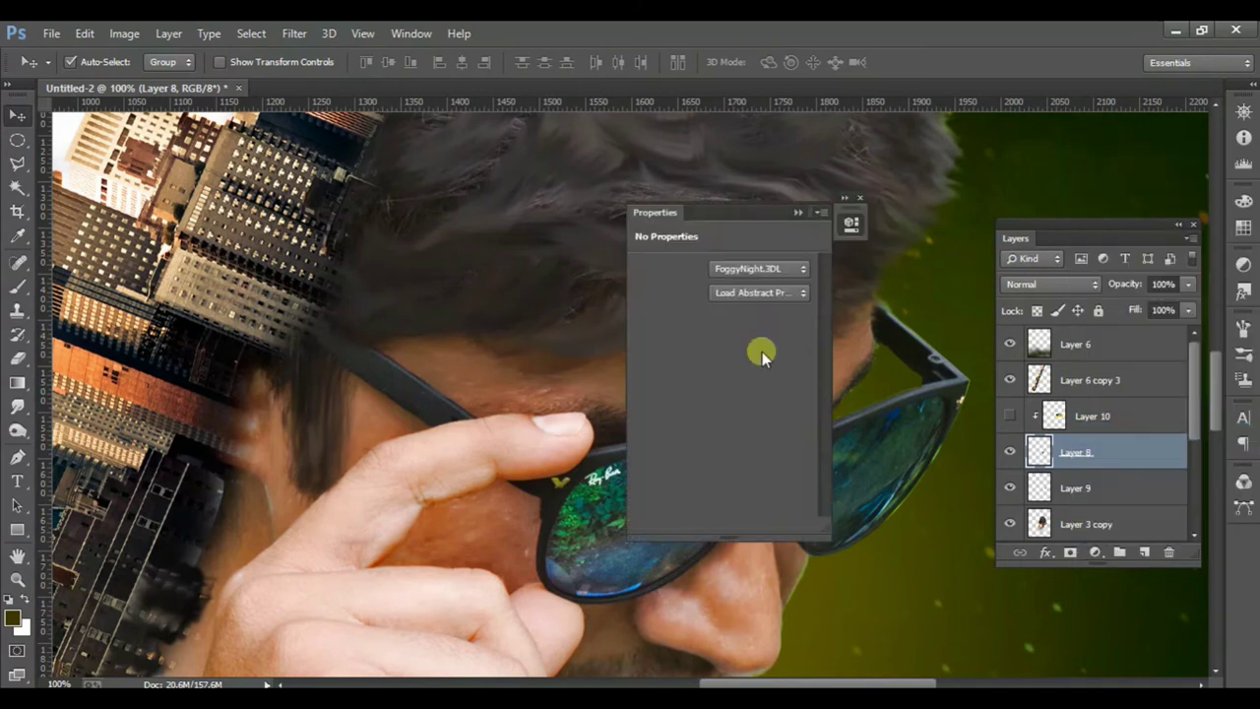
{"action": "left_click_drag", "start_coordinate": [751, 214], "coordinate": [881, 202]}
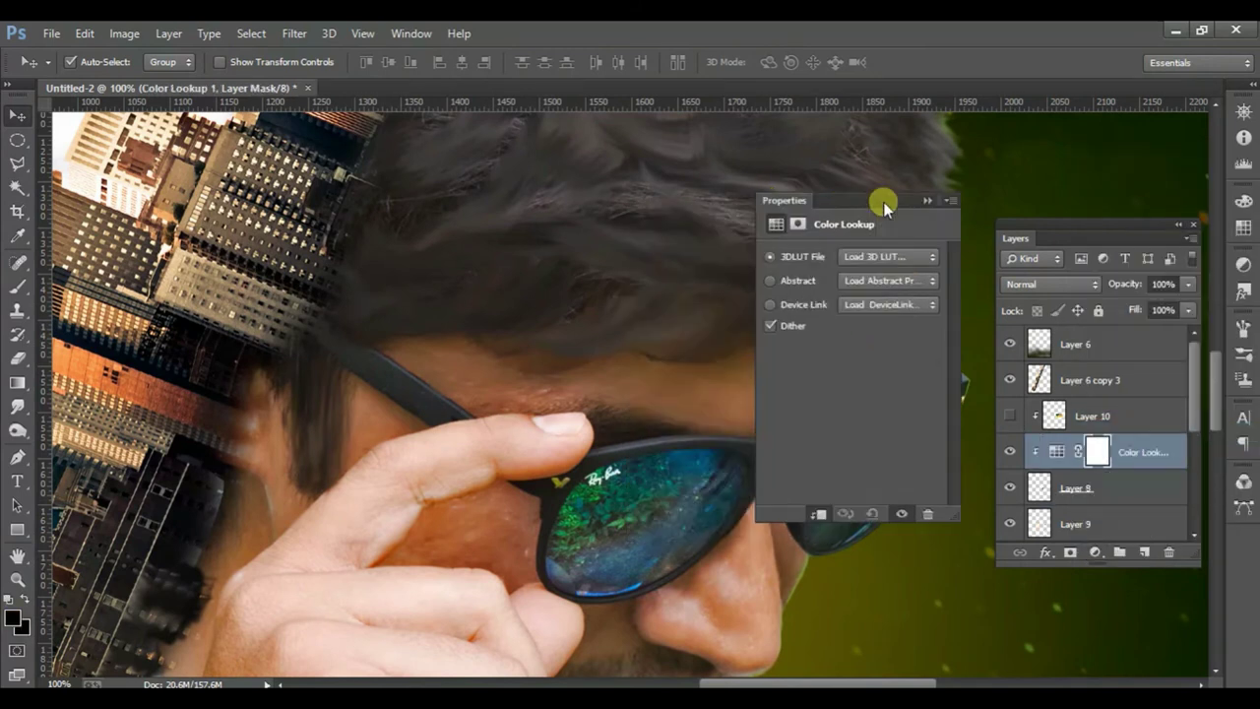
{"action": "left_click", "coordinate": [926, 255]}
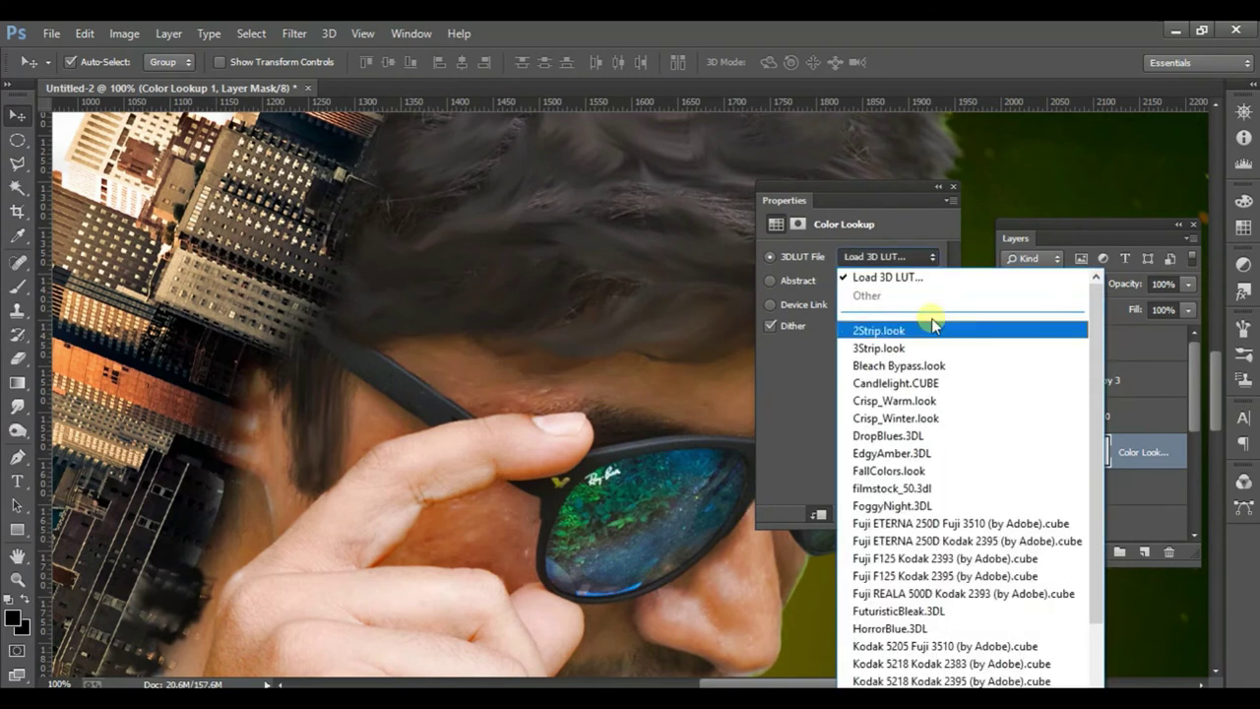
{"action": "left_click", "coordinate": [943, 400]}
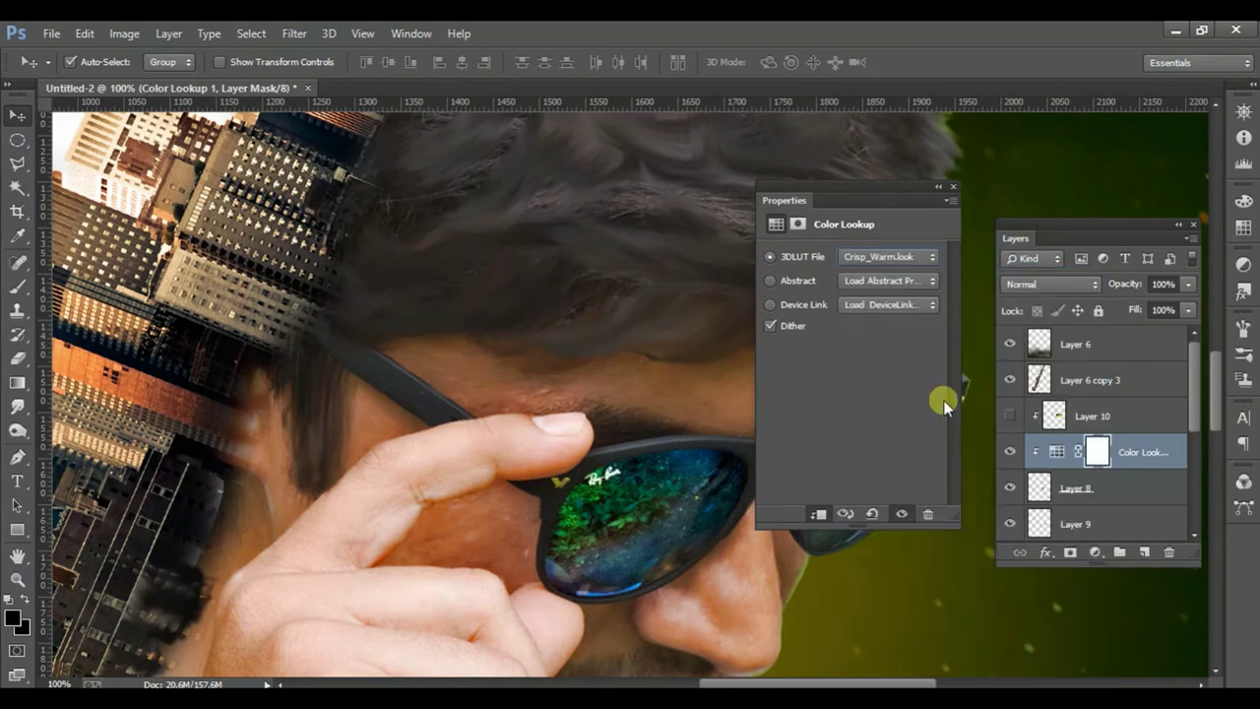
{"action": "left_click", "coordinate": [932, 256]}
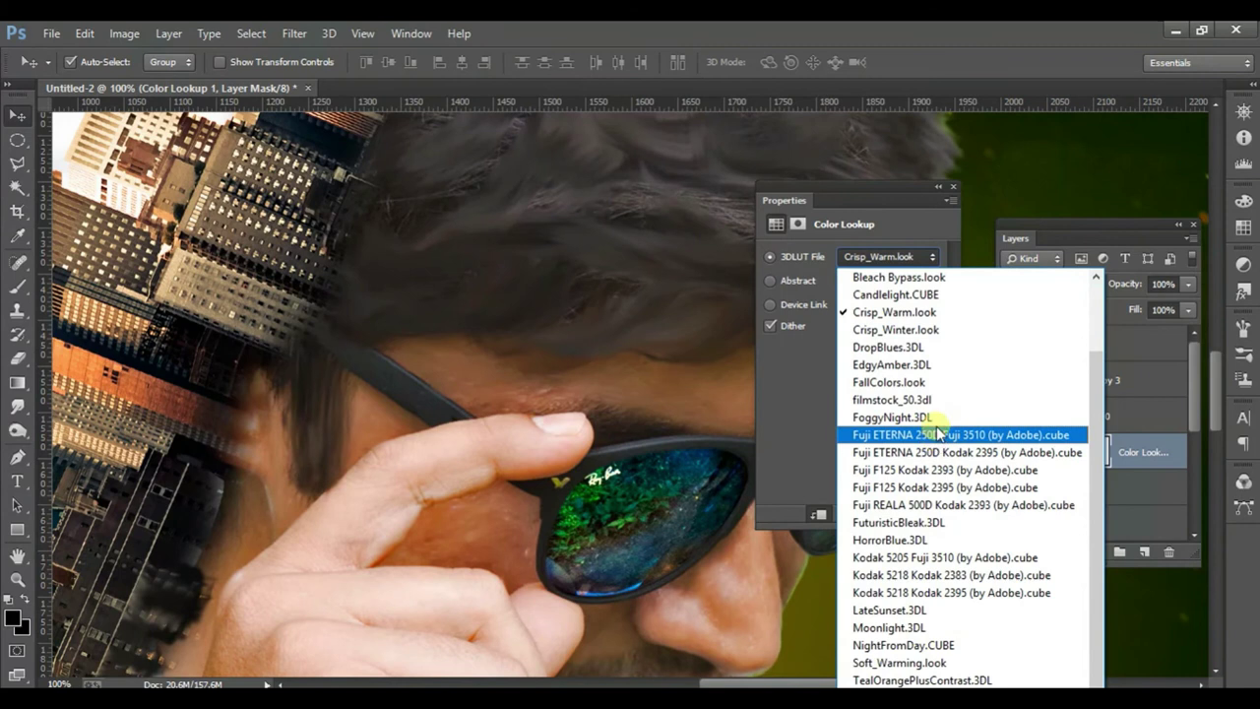
{"action": "left_click", "coordinate": [937, 427]}
{"action": "left_click", "coordinate": [930, 258]}
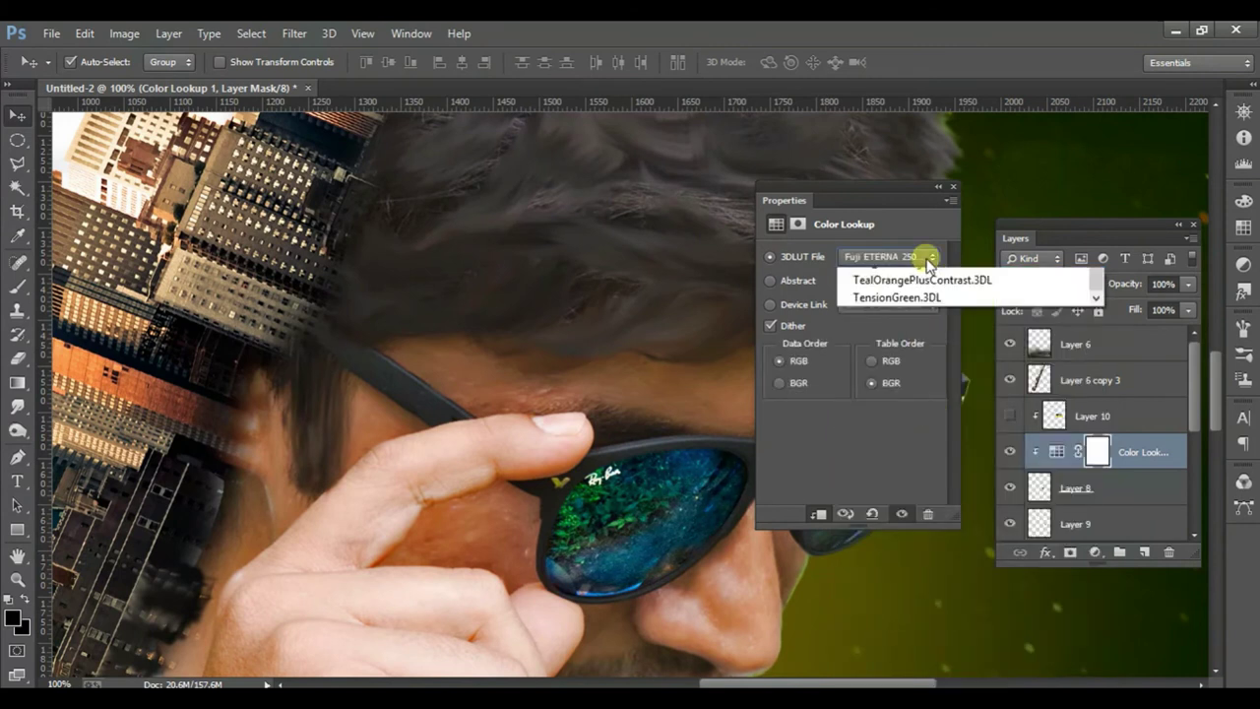
{"action": "left_click", "coordinate": [923, 313]}
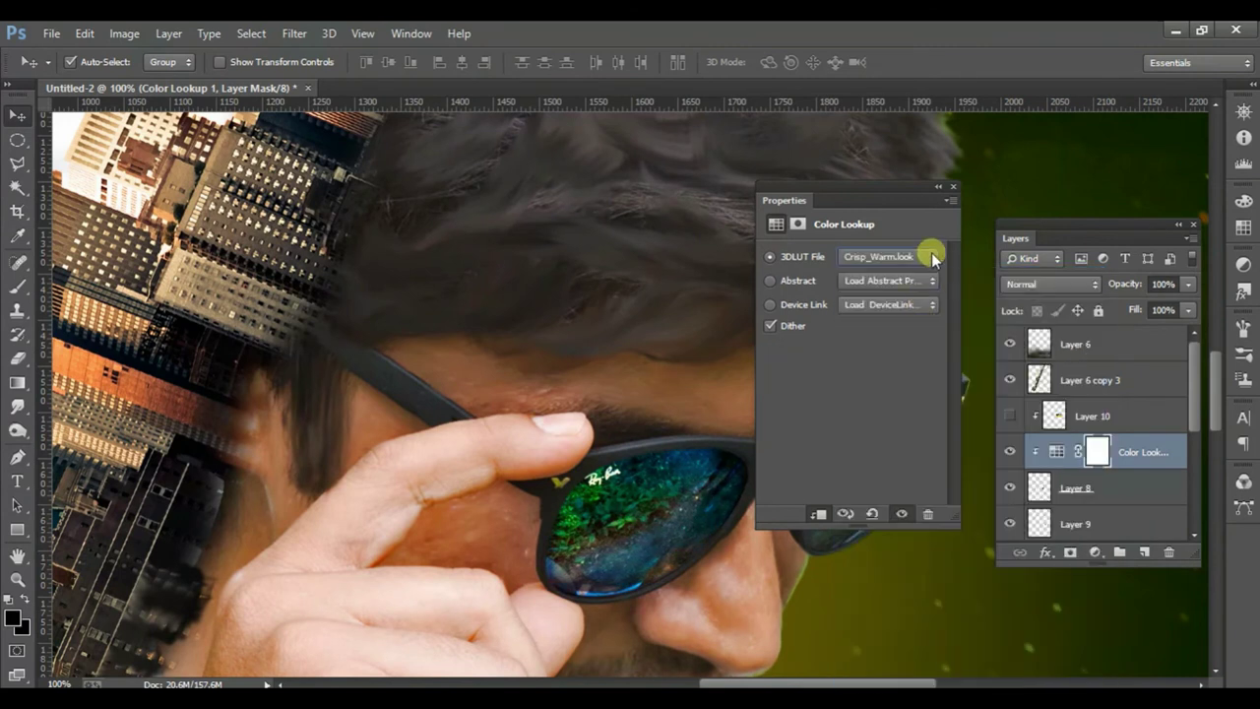
{"action": "left_click", "coordinate": [953, 187]}
- Compare the orange-lens Layer 10 on and off, then delete it
{"action": "key", "text": "ctrl+minus"}
{"action": "key", "text": "ctrl+minus"}
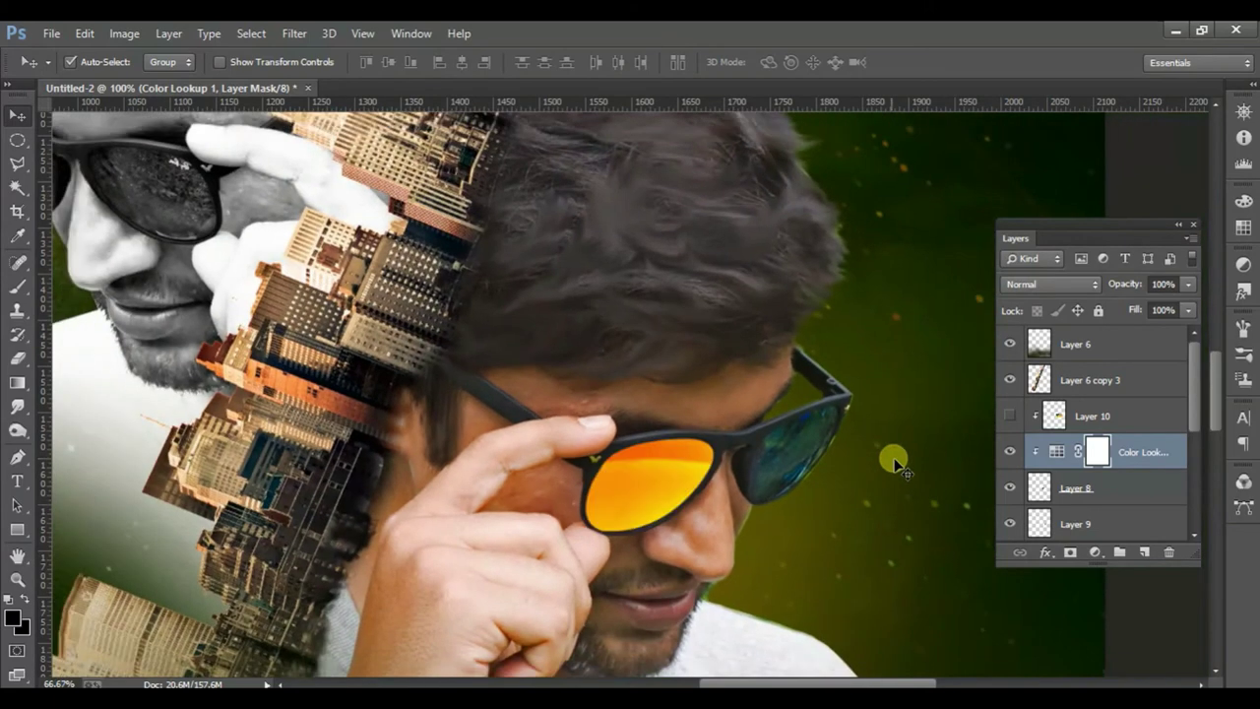
{"action": "key", "text": "ctrl+minus"}
{"action": "key", "text": "ctrl+minus"}
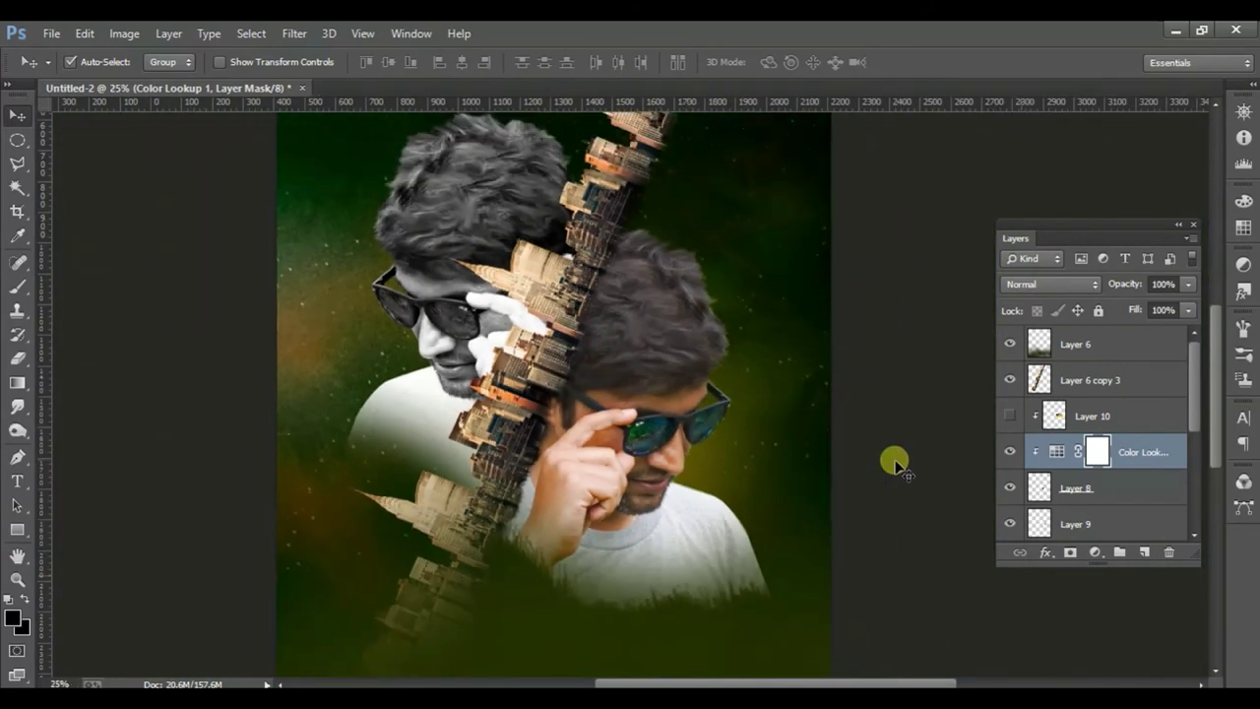
{"action": "left_click", "coordinate": [1015, 417]}
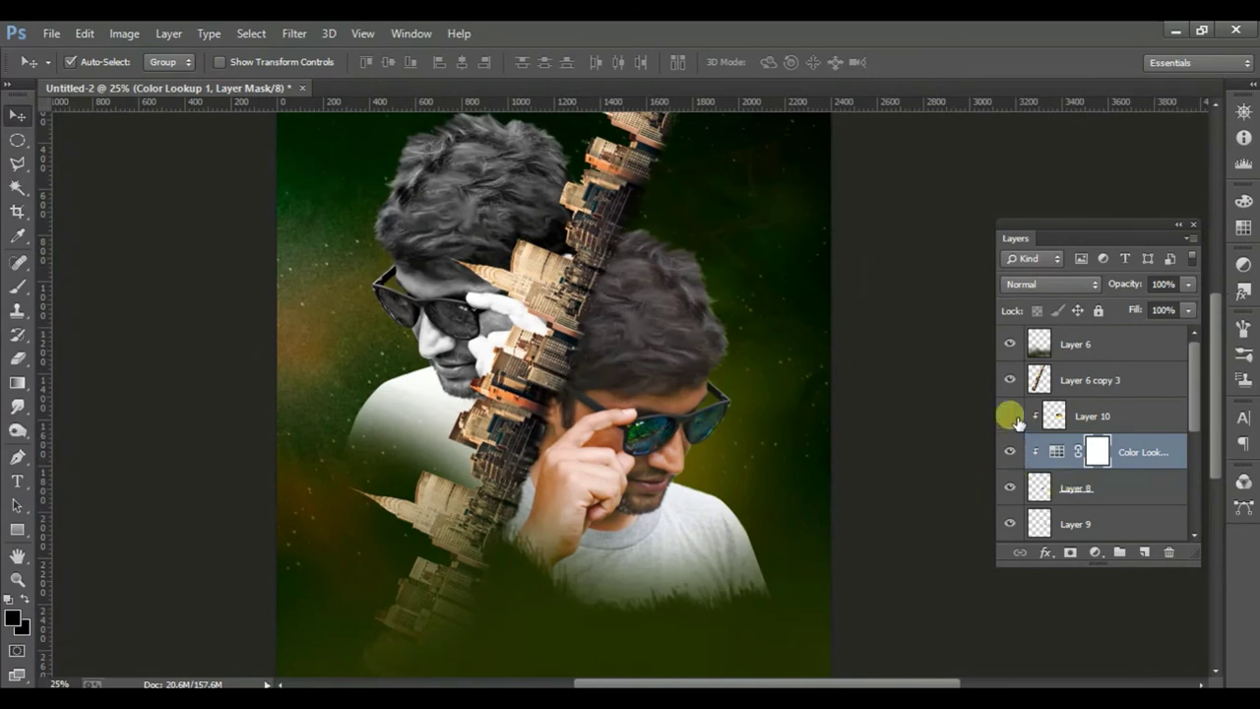
{"action": "left_click", "coordinate": [1015, 417]}
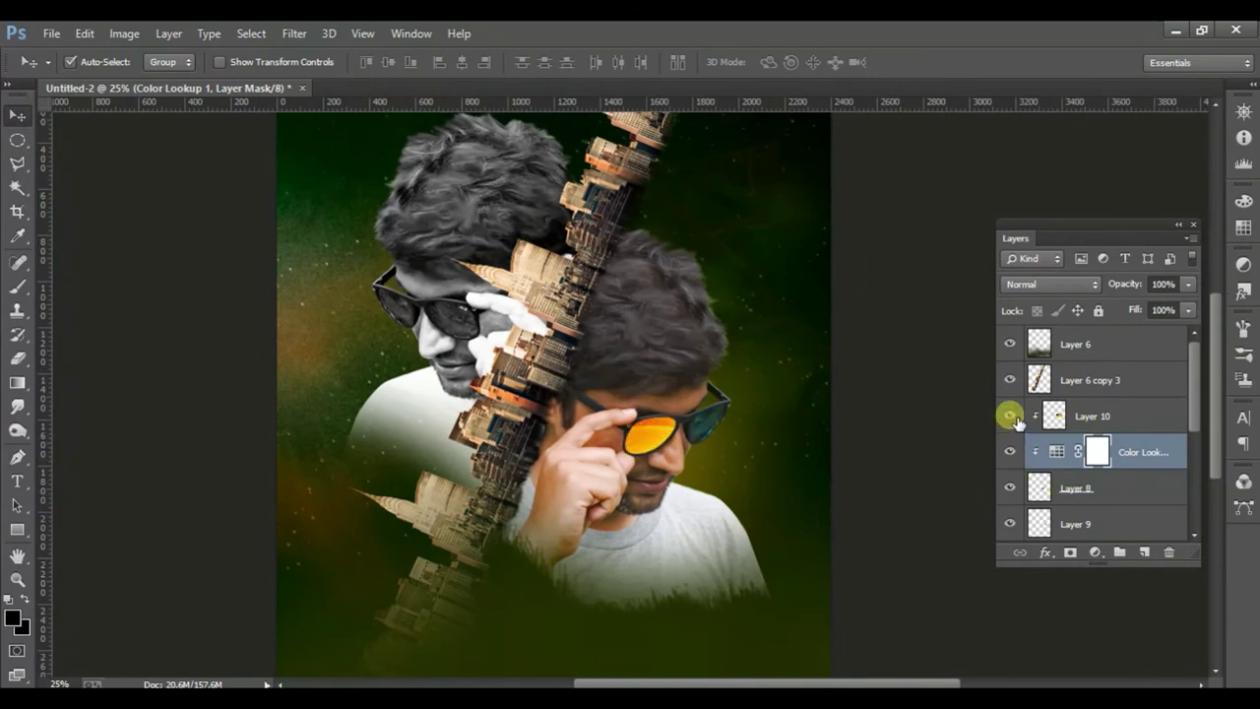
{"action": "left_click", "coordinate": [1014, 418]}
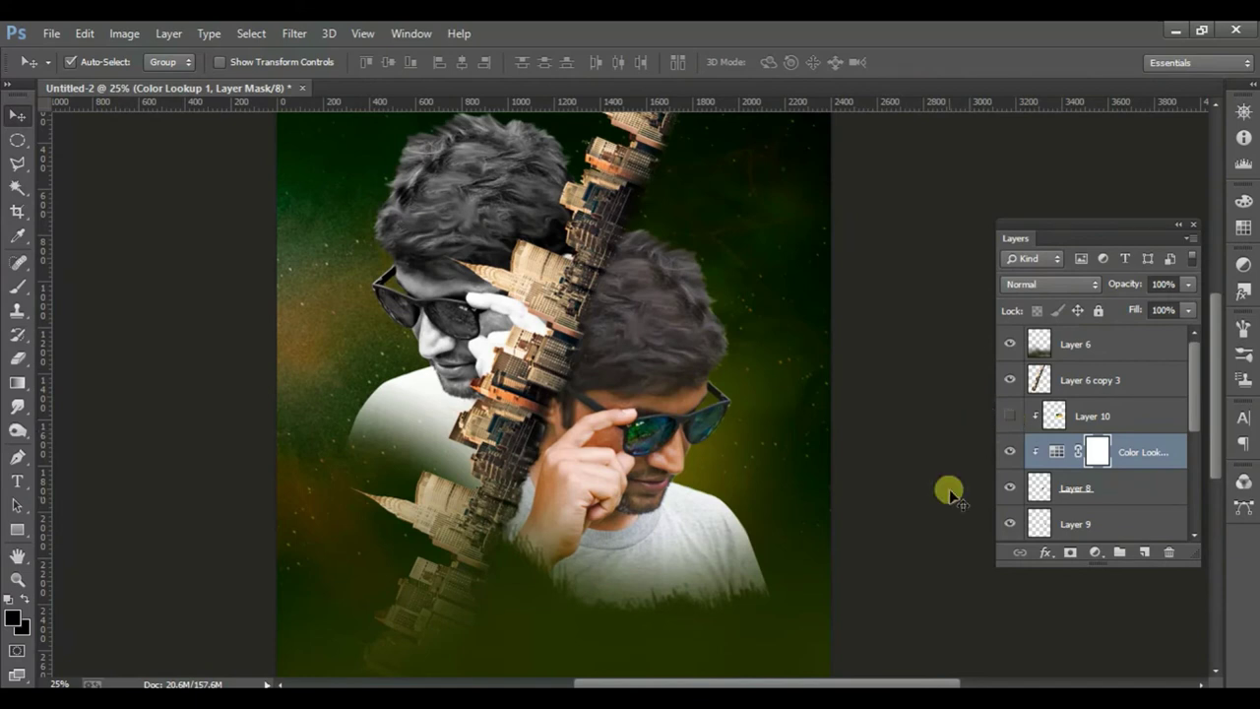
{"action": "right_click", "coordinate": [1103, 416]}
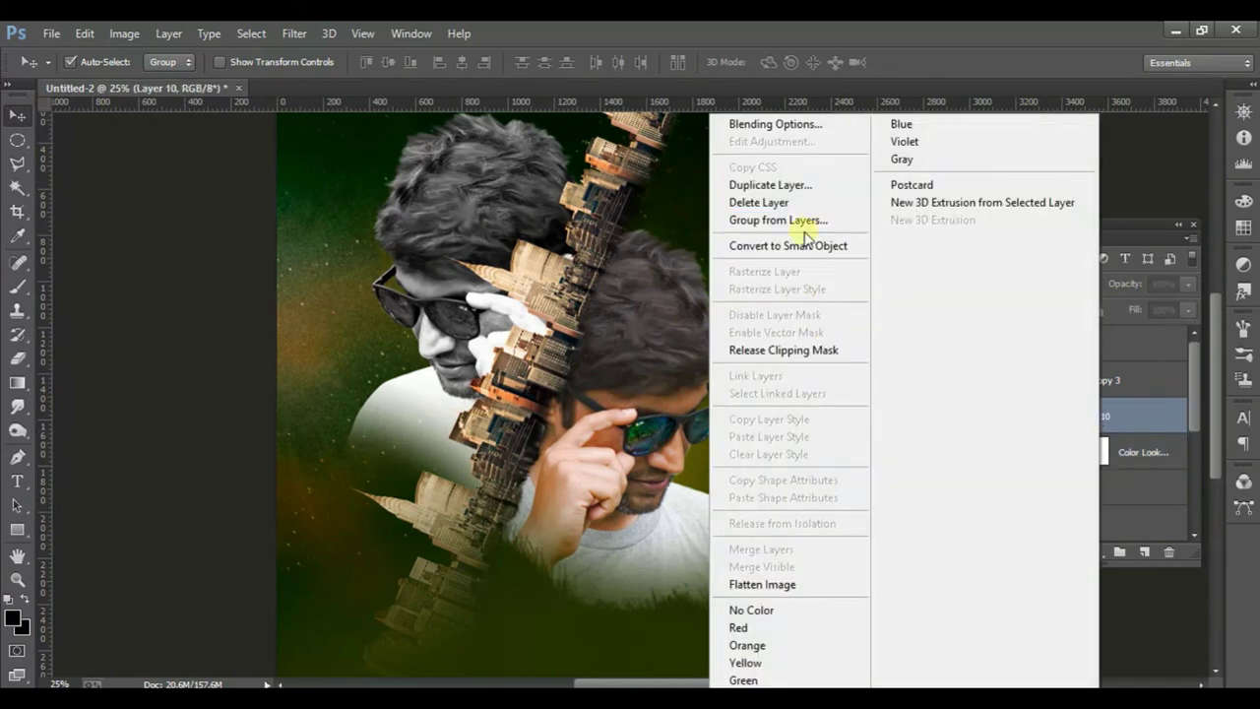
{"action": "left_click", "coordinate": [792, 204]}
- Confirm deleting Layer 10 and make Layer 9 the active layer
{"action": "left_click", "coordinate": [558, 282]}
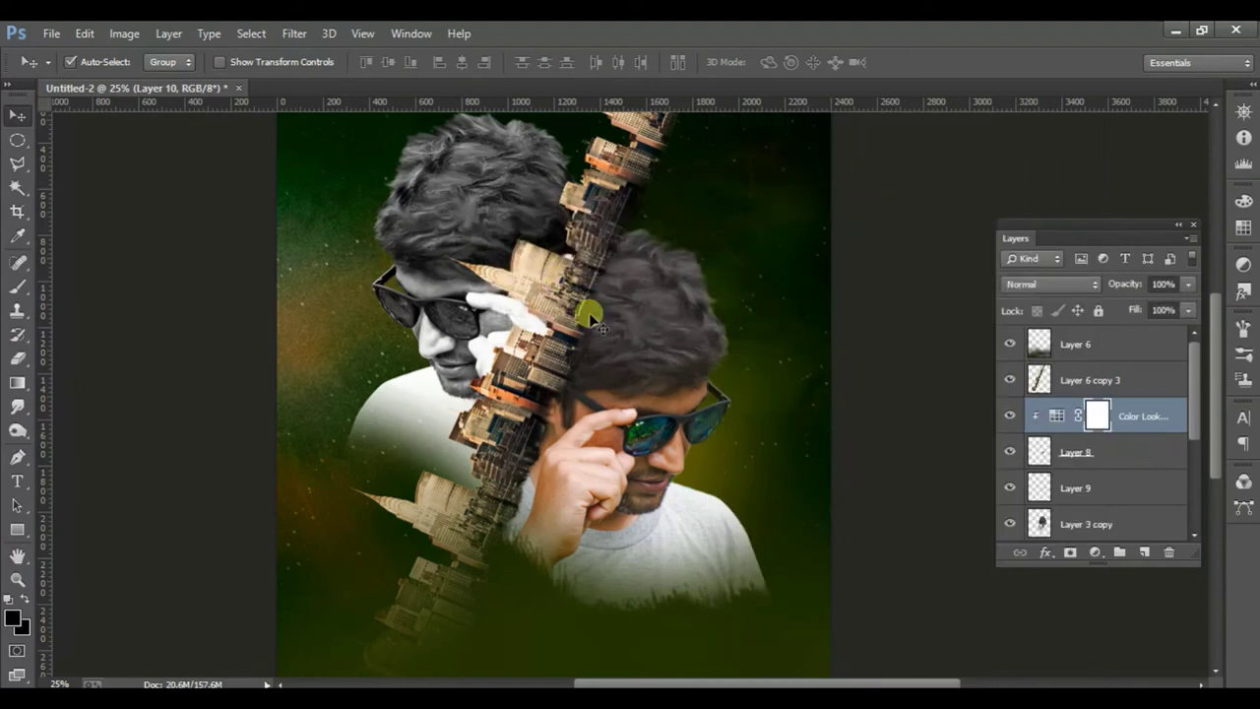
{"action": "left_click", "coordinate": [640, 435]}
{"action": "scroll", "coordinate": [640, 435], "scroll_direction": "up", "scroll_amount": 2}
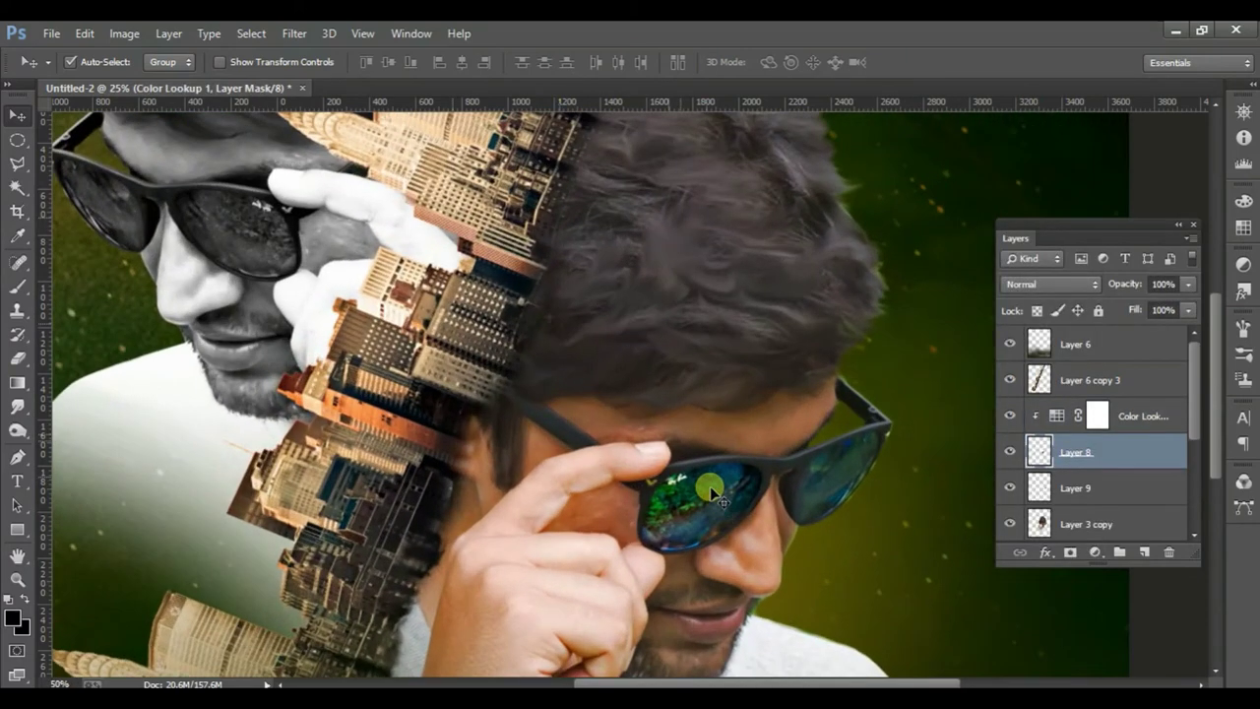
{"action": "scroll", "coordinate": [722, 500], "scroll_direction": "up", "scroll_amount": 1}
{"action": "scroll", "coordinate": [810, 585], "scroll_direction": "up", "scroll_amount": 1}
{"action": "scroll", "coordinate": [656, 473], "scroll_direction": "up", "scroll_amount": 1}
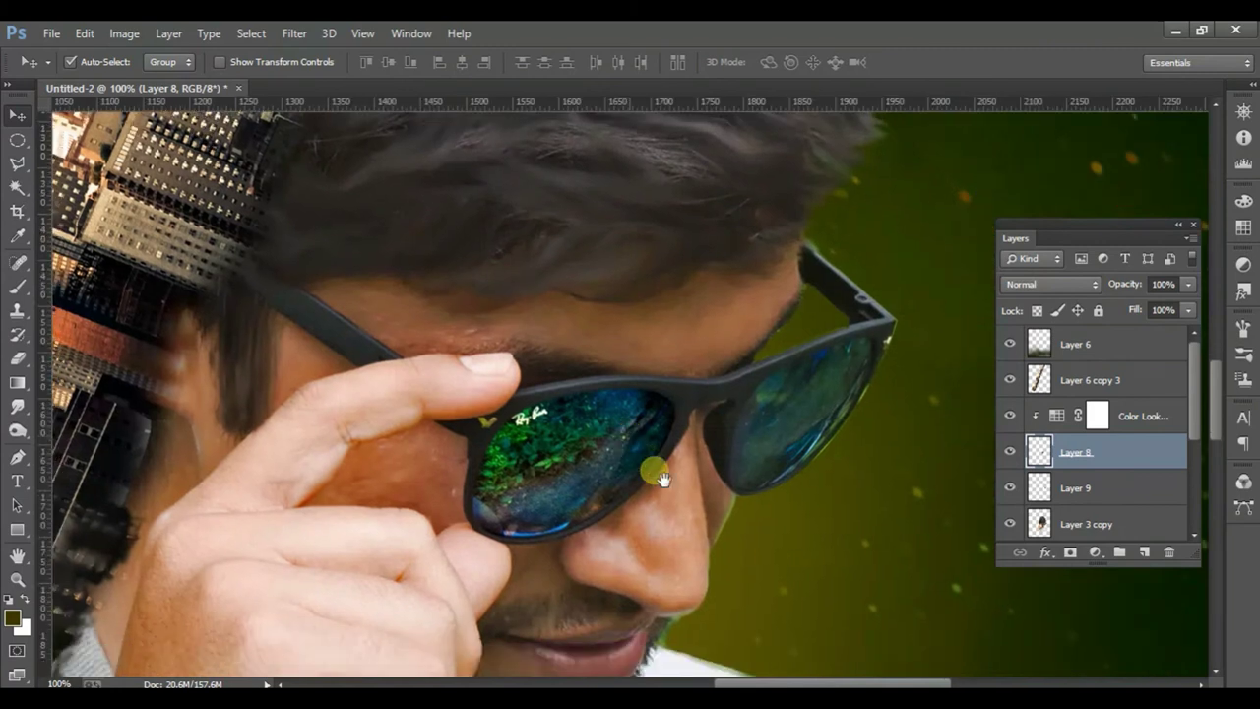
{"action": "left_click", "coordinate": [804, 422]}
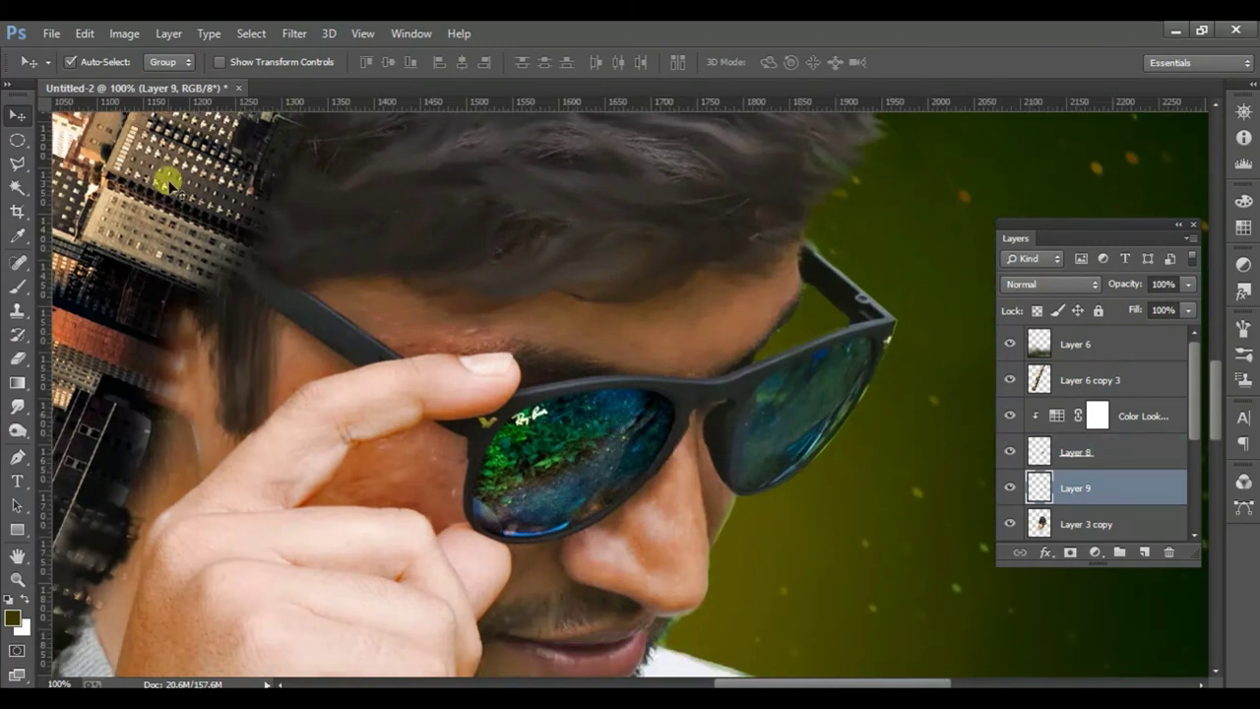
- Raise Layer 9's contrast with Brightness/Contrast and zoom out to view the composition
{"action": "left_click", "coordinate": [137, 33]}
{"action": "mouse_move", "coordinate": [152, 80]}
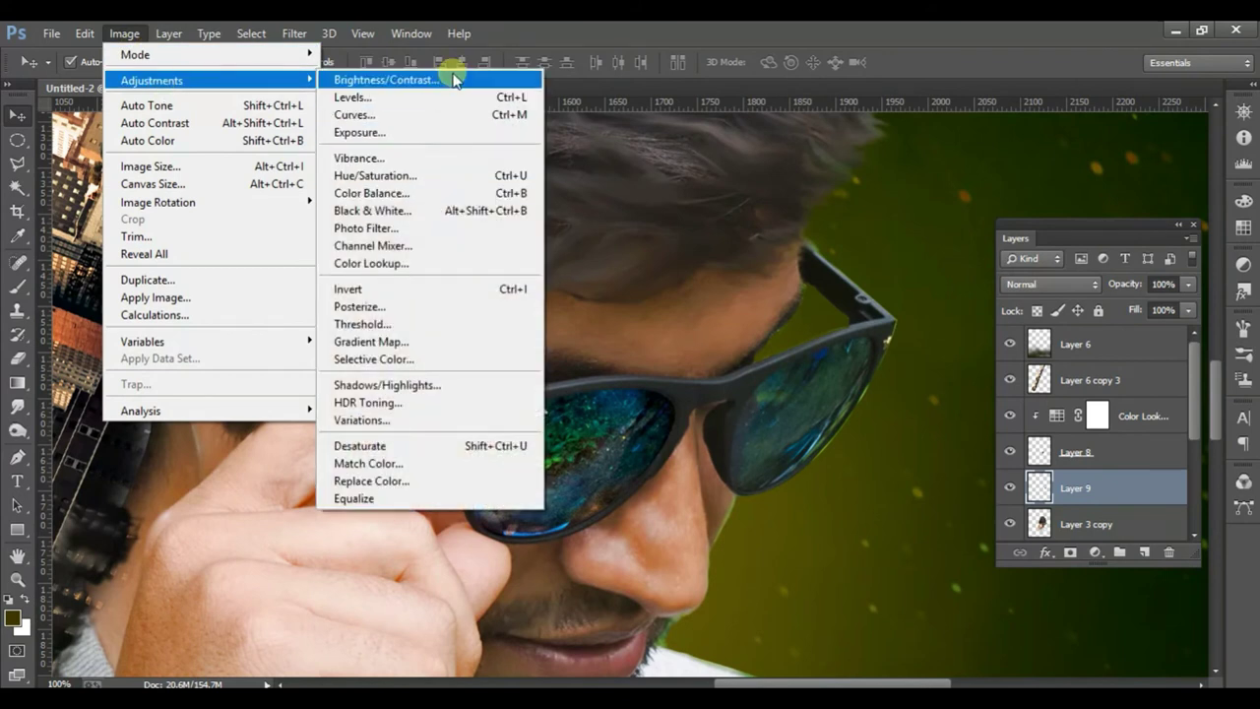
{"action": "left_click", "coordinate": [453, 81]}
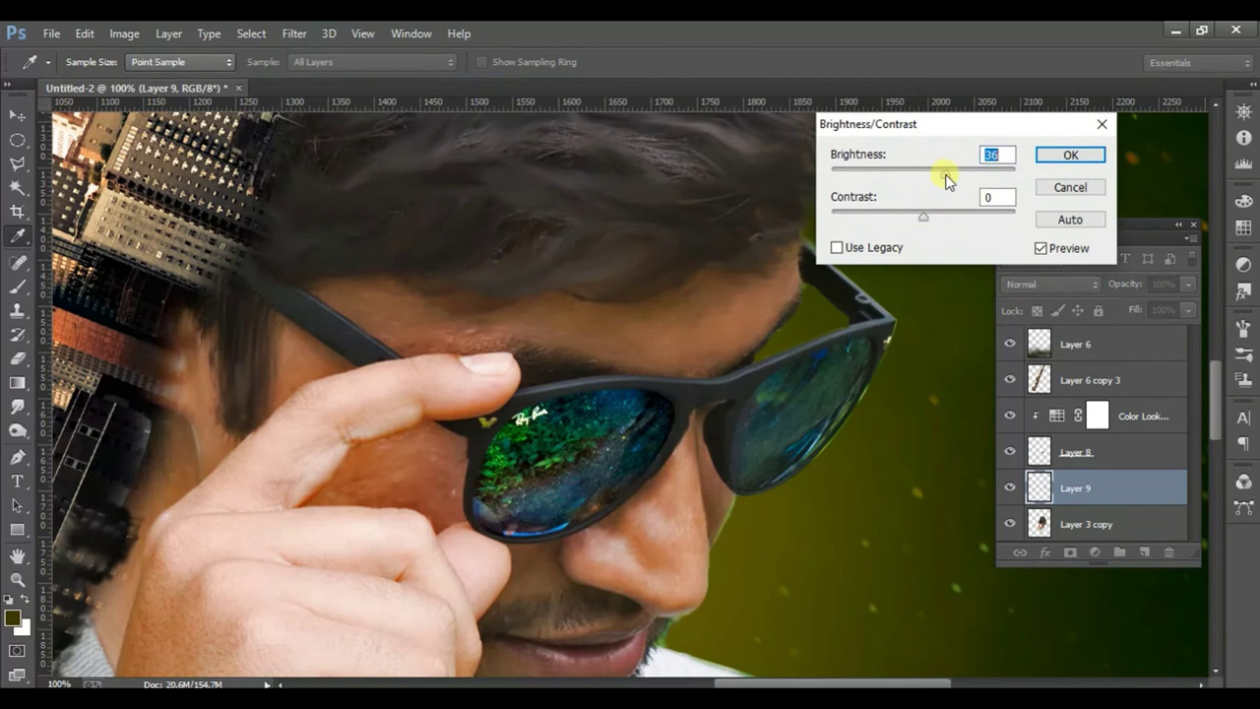
{"action": "left_click_drag", "start_coordinate": [957, 222], "coordinate": [966, 225]}
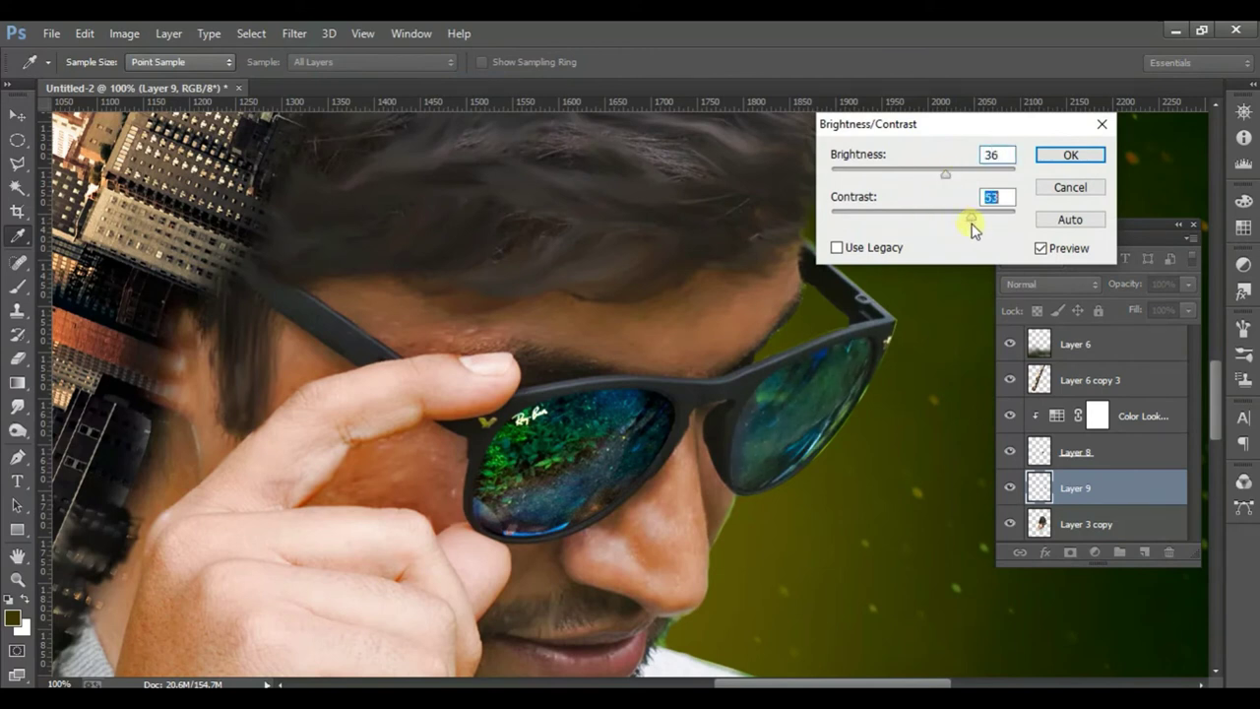
{"action": "left_click", "coordinate": [1083, 154]}
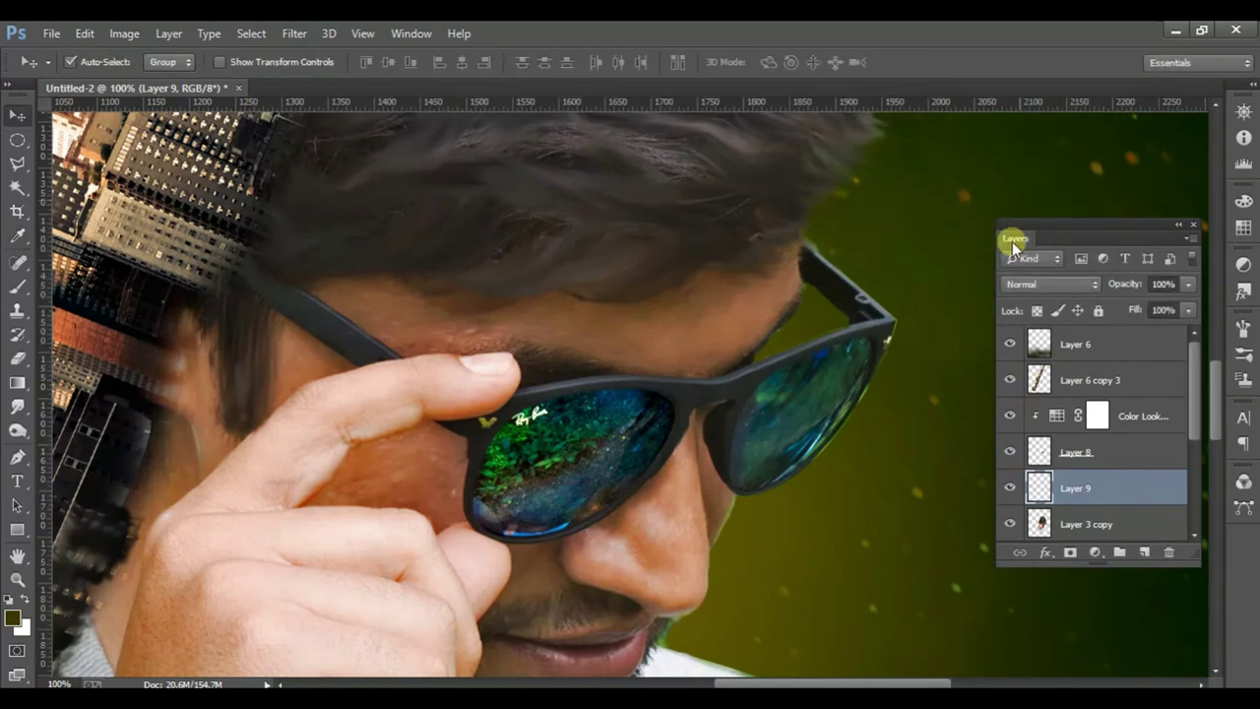
{"action": "key", "text": "ctrl+minus"}
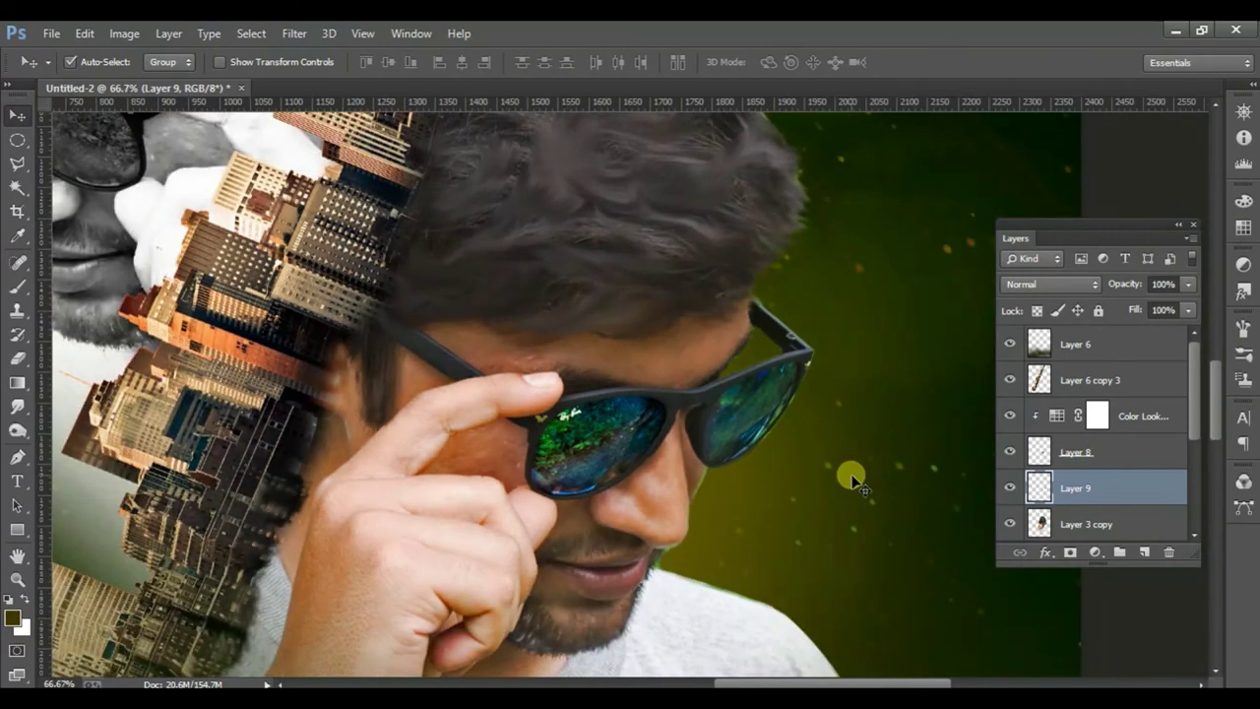
{"action": "key", "text": "ctrl+minus"}
{"action": "key", "text": "ctrl+minus"}
{"action": "key", "text": "ctrl+minus"}
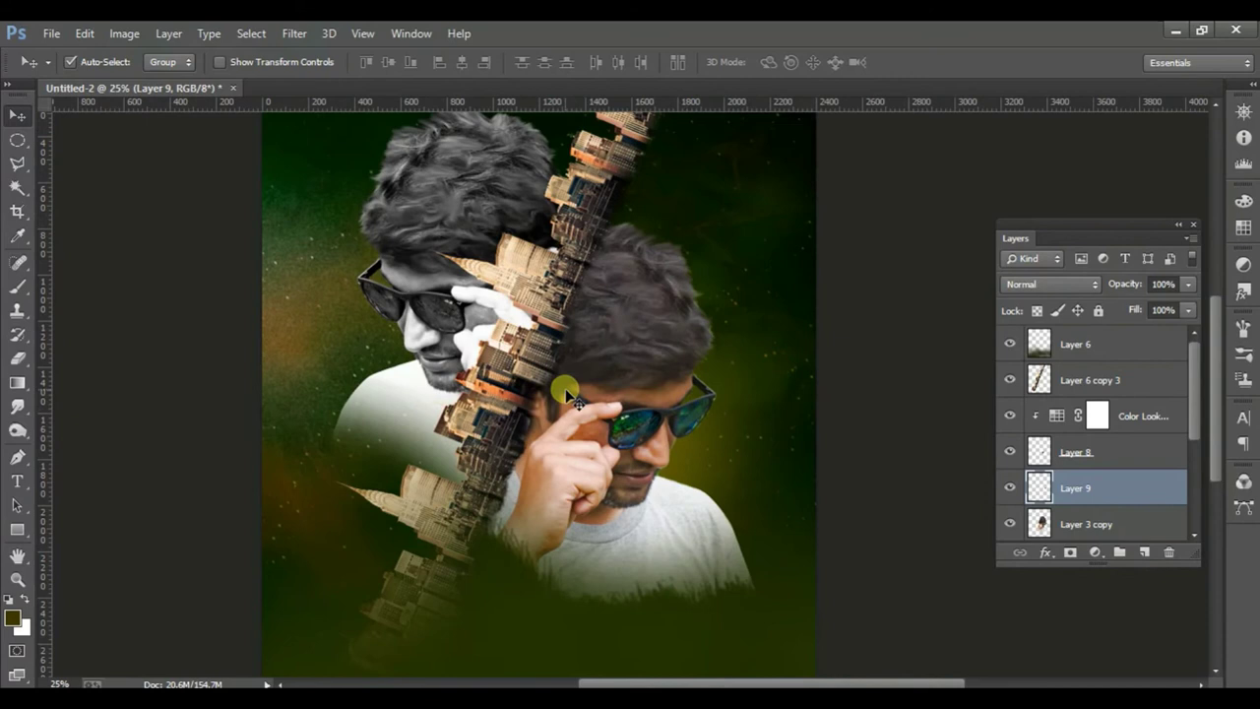
- Lift the reflection's midtones with a Curves point at input 141, output 135
{"action": "key", "text": "ctrl+m"}
{"action": "mouse_move", "coordinate": [1060, 292]}
{"action": "left_mouse_down"}
{"action": "mouse_move", "coordinate": [1068, 268]}
{"action": "mouse_move", "coordinate": [1087, 292]}
{"action": "mouse_move", "coordinate": [1079, 281]}
{"action": "left_mouse_up"}
{"action": "left_click", "coordinate": [1246, 119]}
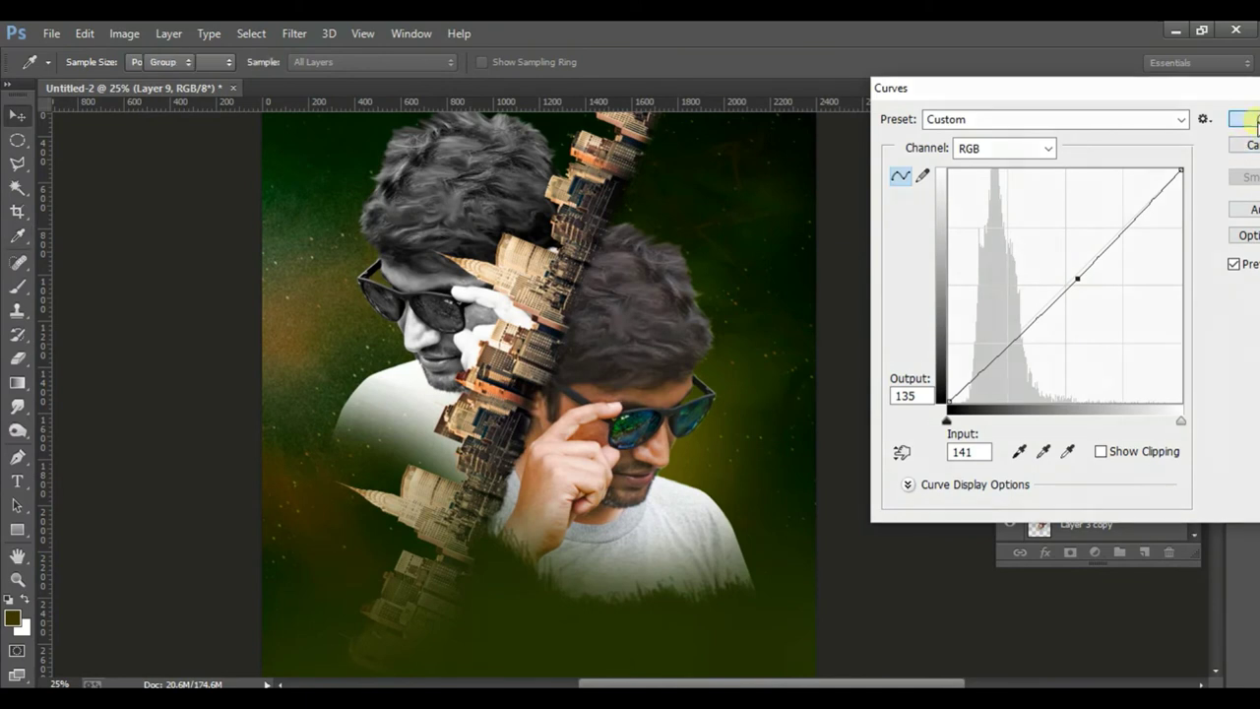
{"action": "key", "text": "v"}
{"action": "left_click", "coordinate": [640, 443]}
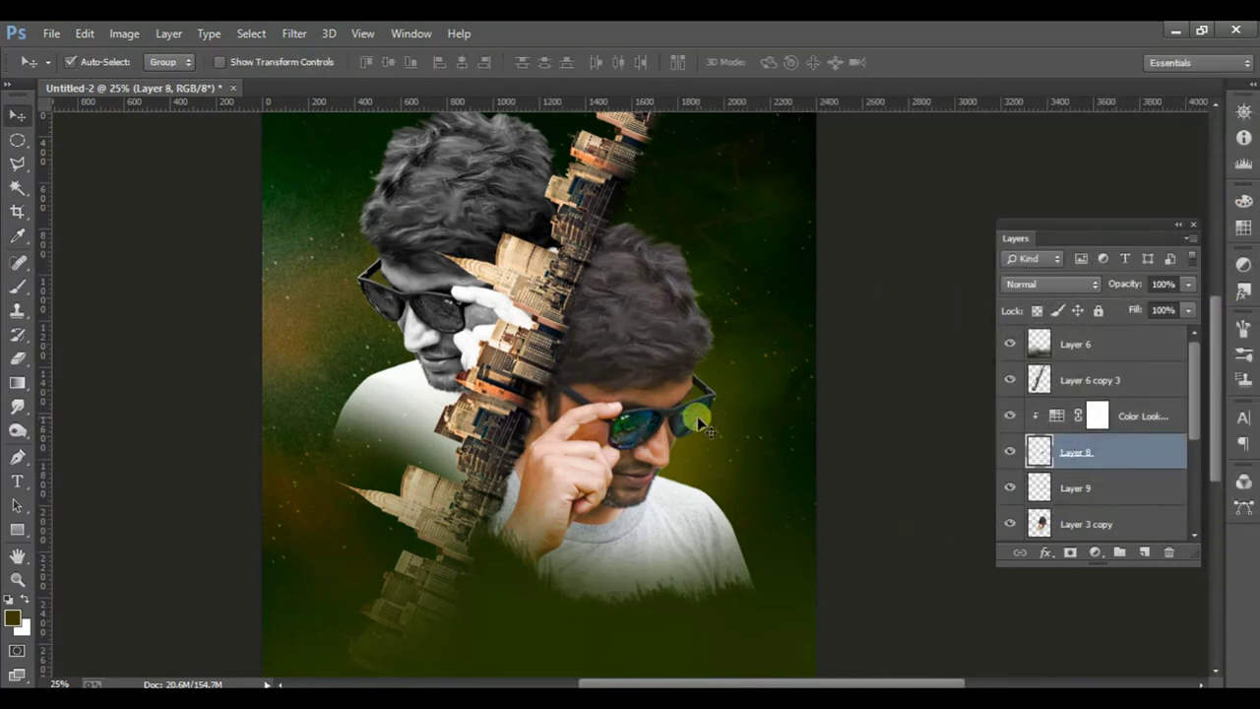
{"action": "left_click", "coordinate": [638, 436], "text": "shift"}
- Try moving both reflection layers together, then undo so they stay on the lenses
{"action": "left_click_drag", "start_coordinate": [635, 439], "coordinate": [652, 418]}
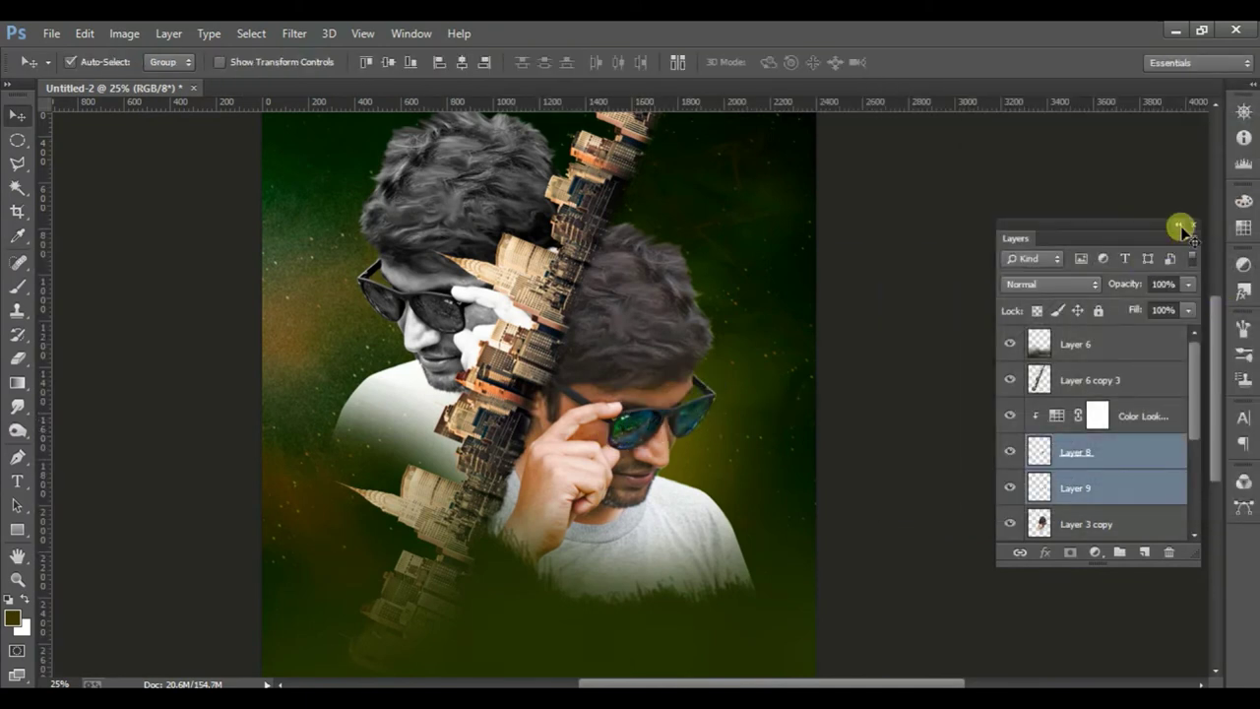
{"action": "left_click", "coordinate": [1199, 234]}
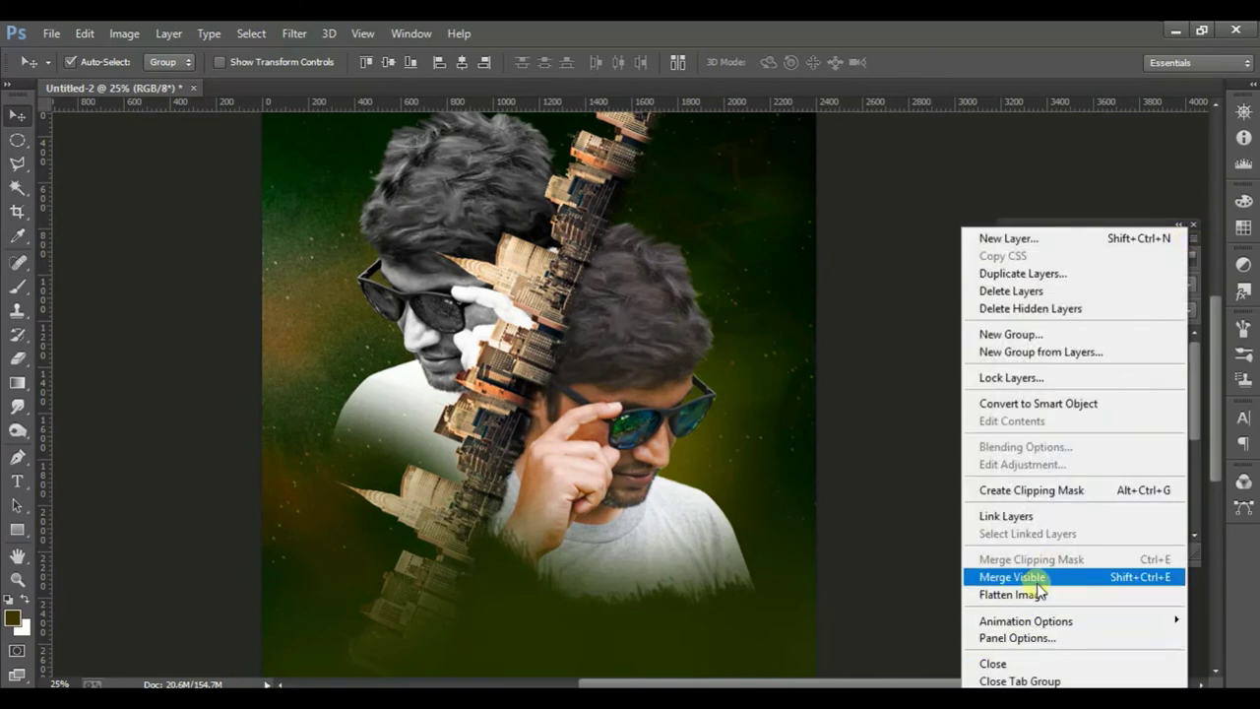
{"action": "left_click", "coordinate": [742, 597]}
{"action": "left_click_drag", "start_coordinate": [692, 419], "coordinate": [694, 461]}
{"action": "key", "text": "ctrl+z"}
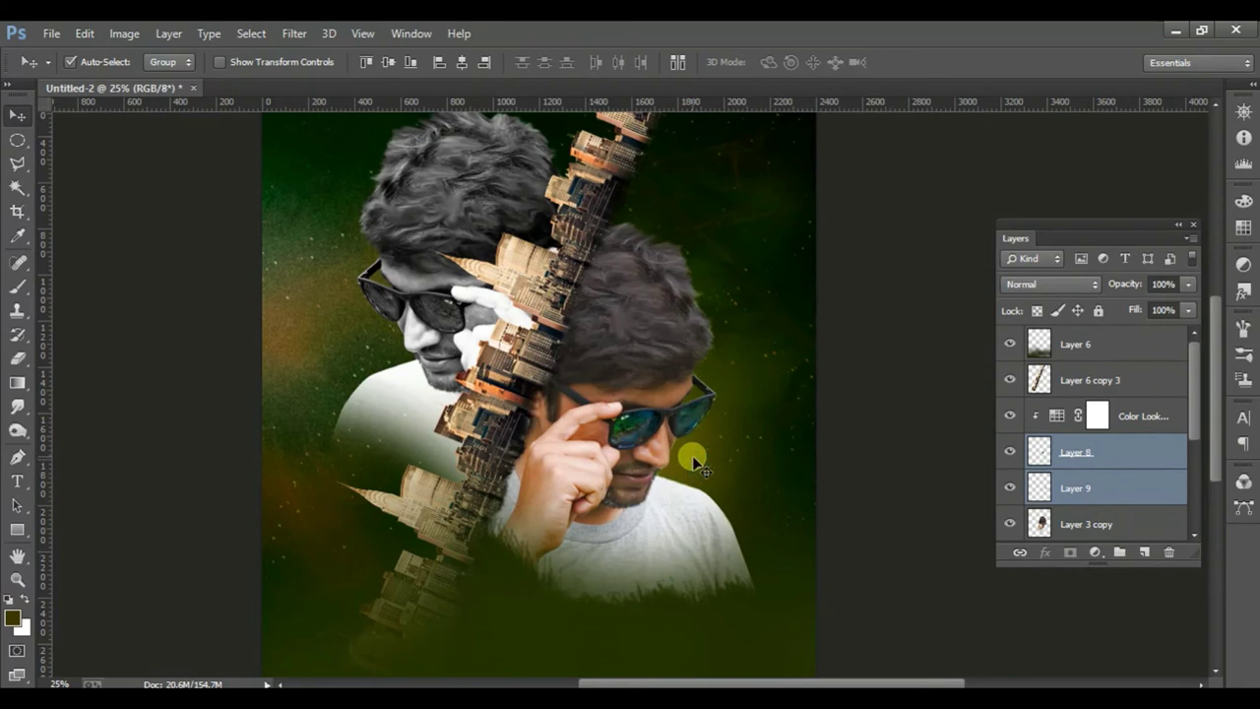
- Copy the reflections onto the grayscale face and flip them horizontally over its lenses
{"action": "mouse_move", "coordinate": [689, 426]}
{"action": "left_mouse_down"}
{"action": "mouse_move", "coordinate": [692, 436]}
{"action": "mouse_move", "coordinate": [410, 339]}
{"action": "left_mouse_up"}
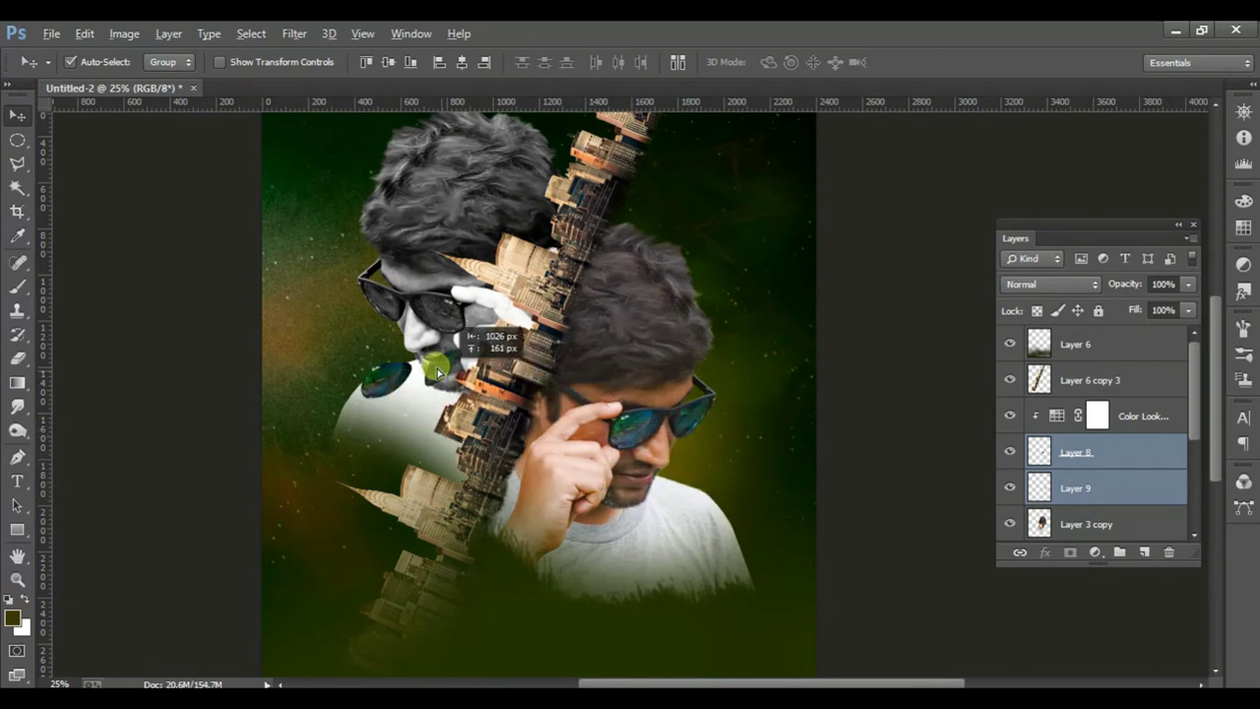
{"action": "key", "text": "ctrl+t"}
{"action": "right_click", "coordinate": [405, 332]}
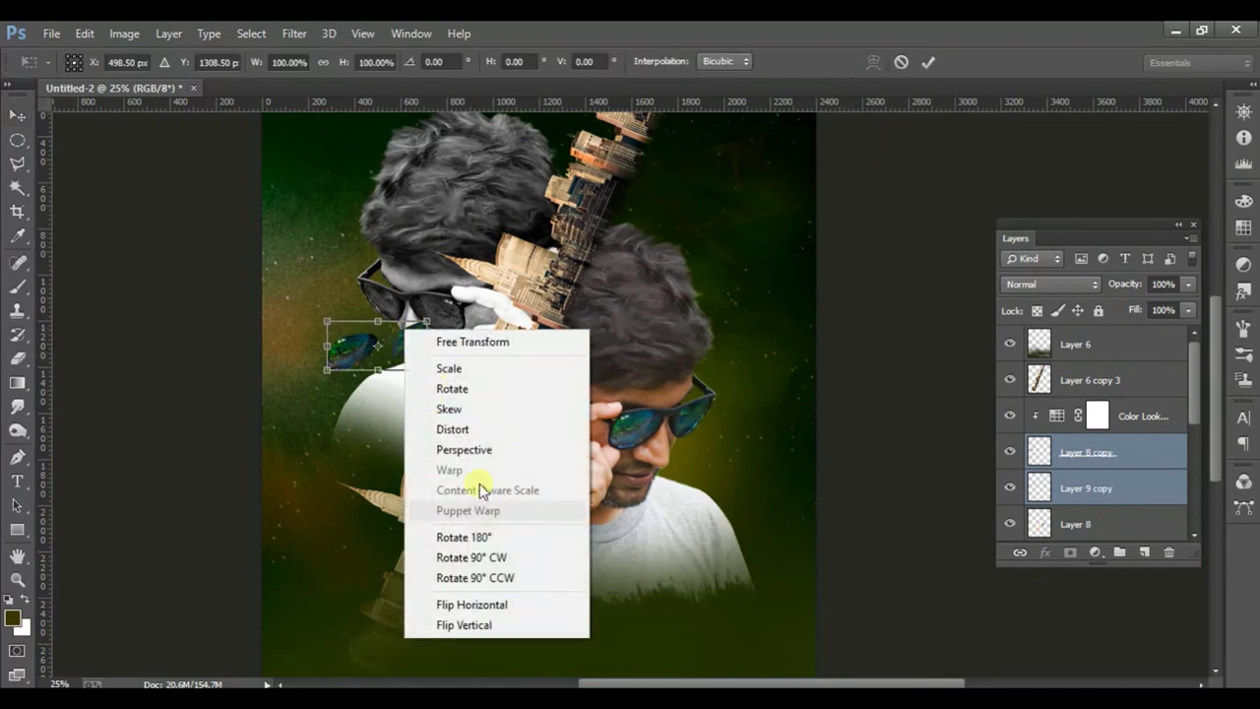
{"action": "left_click", "coordinate": [505, 602]}
{"action": "left_click_drag", "start_coordinate": [414, 342], "coordinate": [445, 313]}
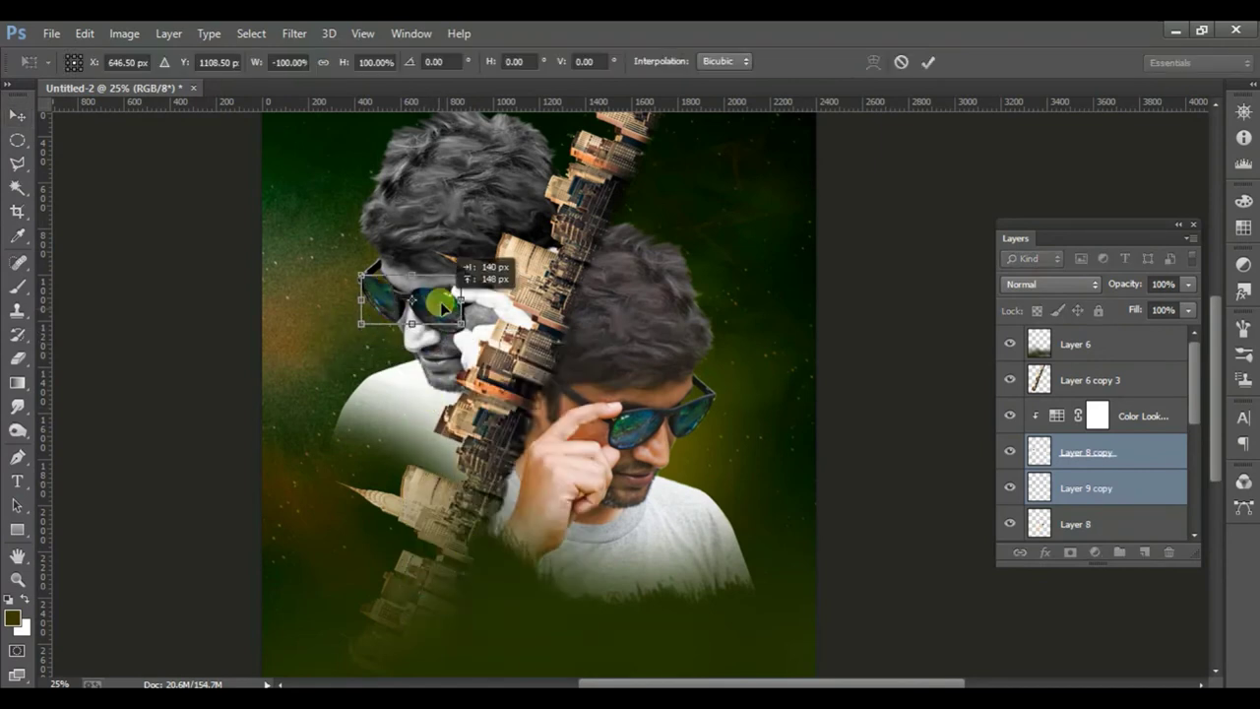
{"action": "key", "text": "Return"}
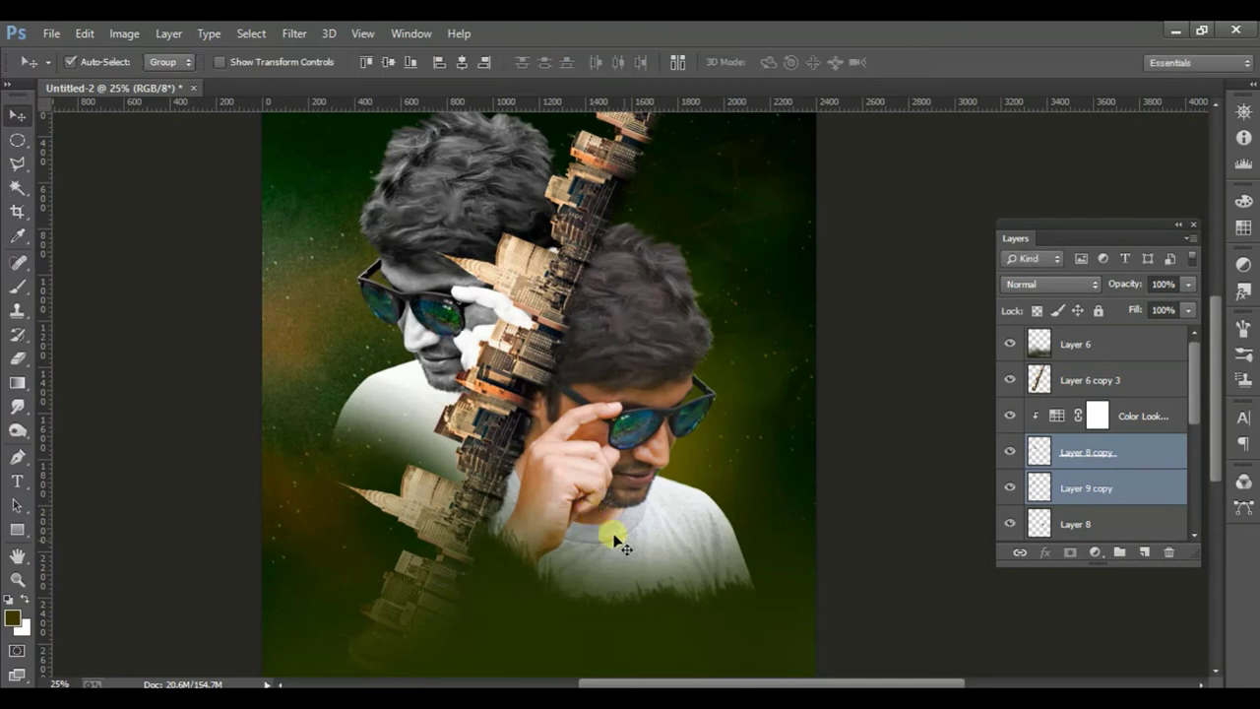
- Zoom in and nudge the flipped reflections to sit exactly on the grayscale lenses
{"action": "key", "text": "ctrl+plus"}
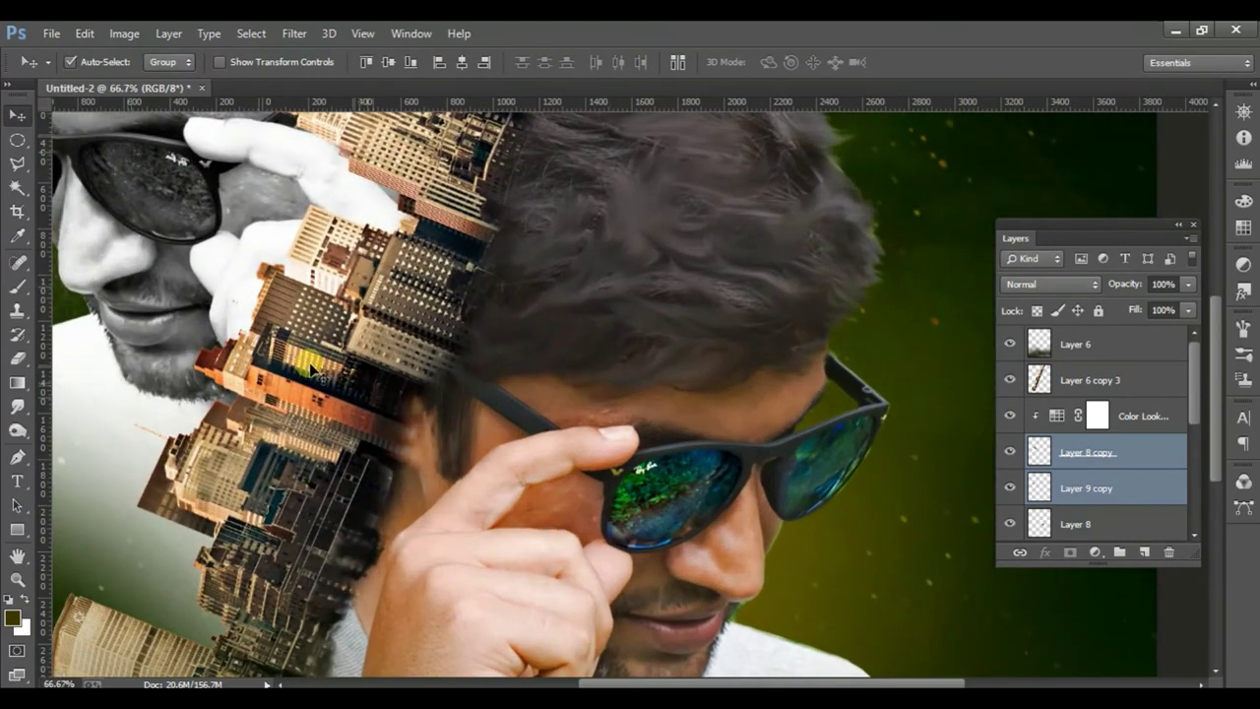
{"action": "scroll", "coordinate": [361, 372], "scroll_direction": "up", "scroll_amount": 1}
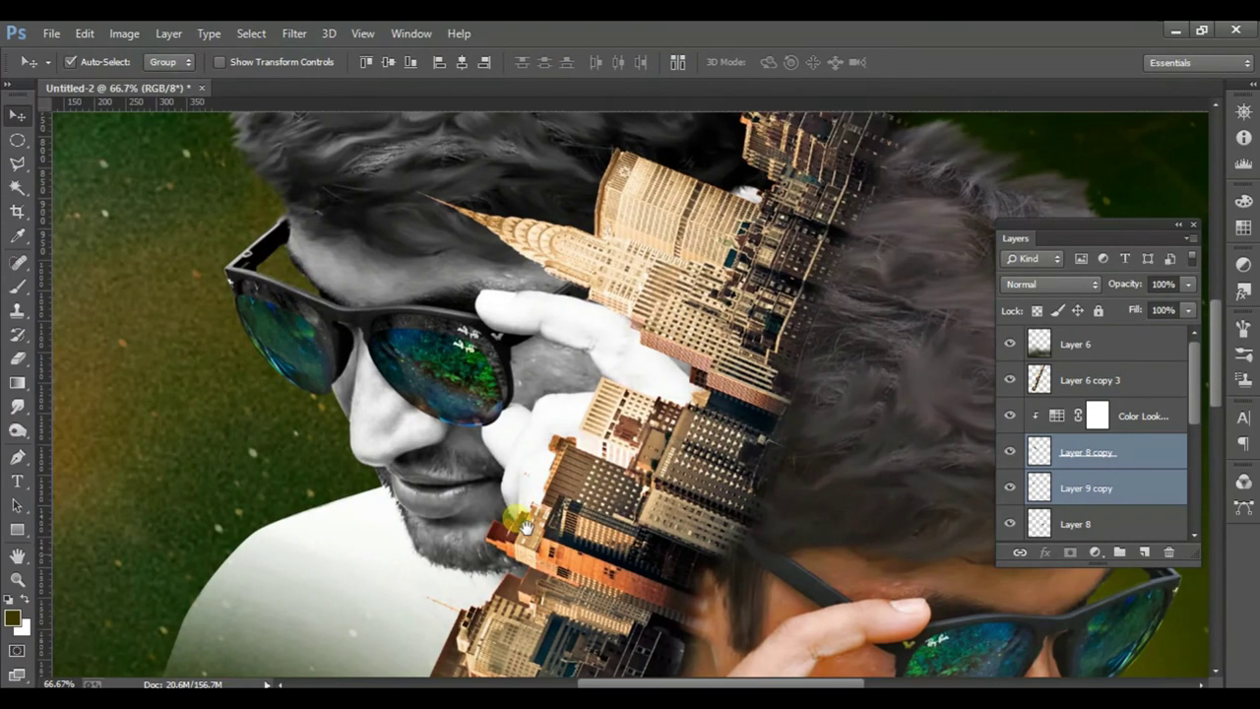
{"action": "left_click_drag", "start_coordinate": [497, 506], "coordinate": [552, 545]}
{"action": "left_click_drag", "start_coordinate": [432, 358], "coordinate": [436, 374]}
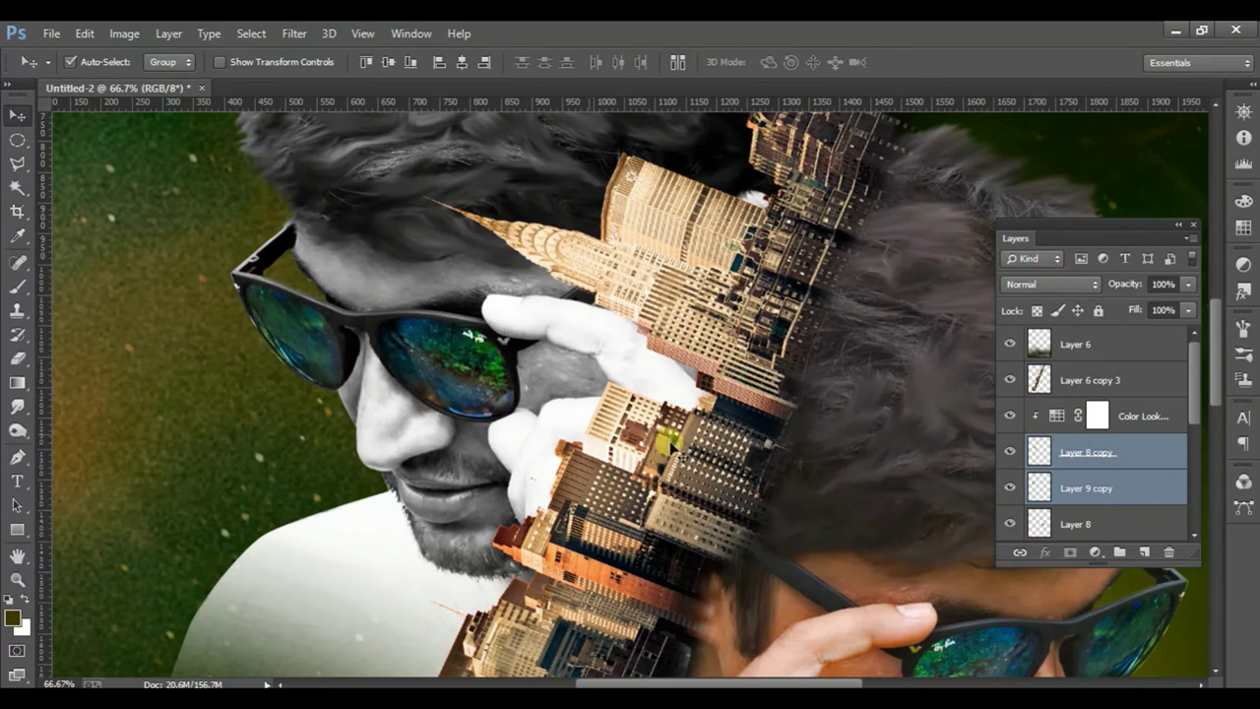
{"action": "scroll", "coordinate": [694, 459], "scroll_direction": "down", "scroll_amount": 1}
{"action": "scroll", "coordinate": [699, 465], "scroll_direction": "down", "scroll_amount": 1}
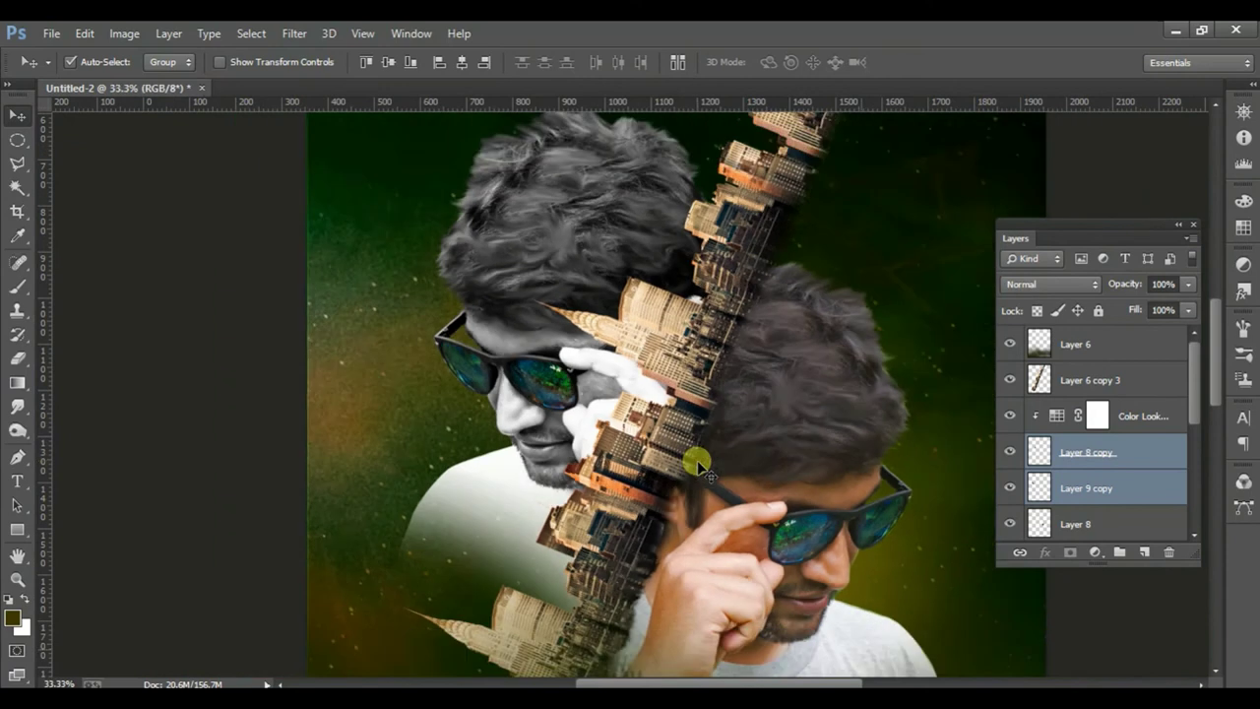
{"action": "scroll", "coordinate": [699, 464], "scroll_direction": "down", "scroll_amount": 1}
{"action": "scroll", "coordinate": [699, 465], "scroll_direction": "down", "scroll_amount": 1}
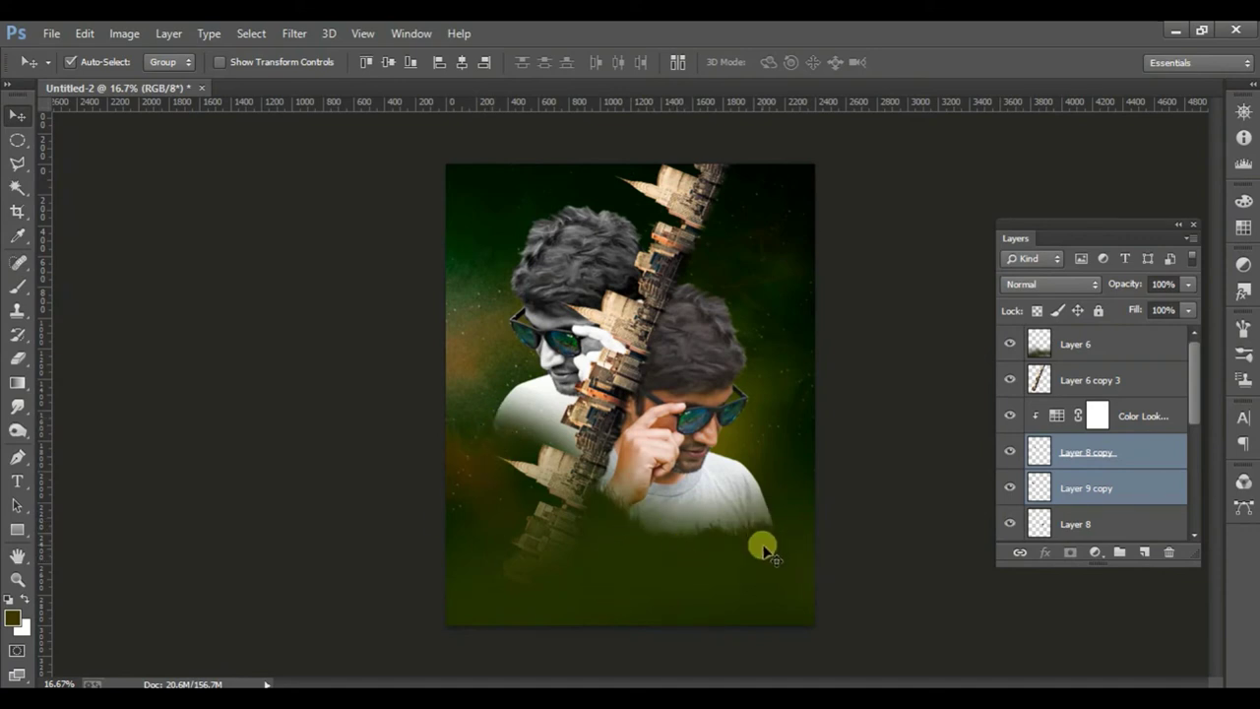
{"action": "left_click", "coordinate": [613, 349]}
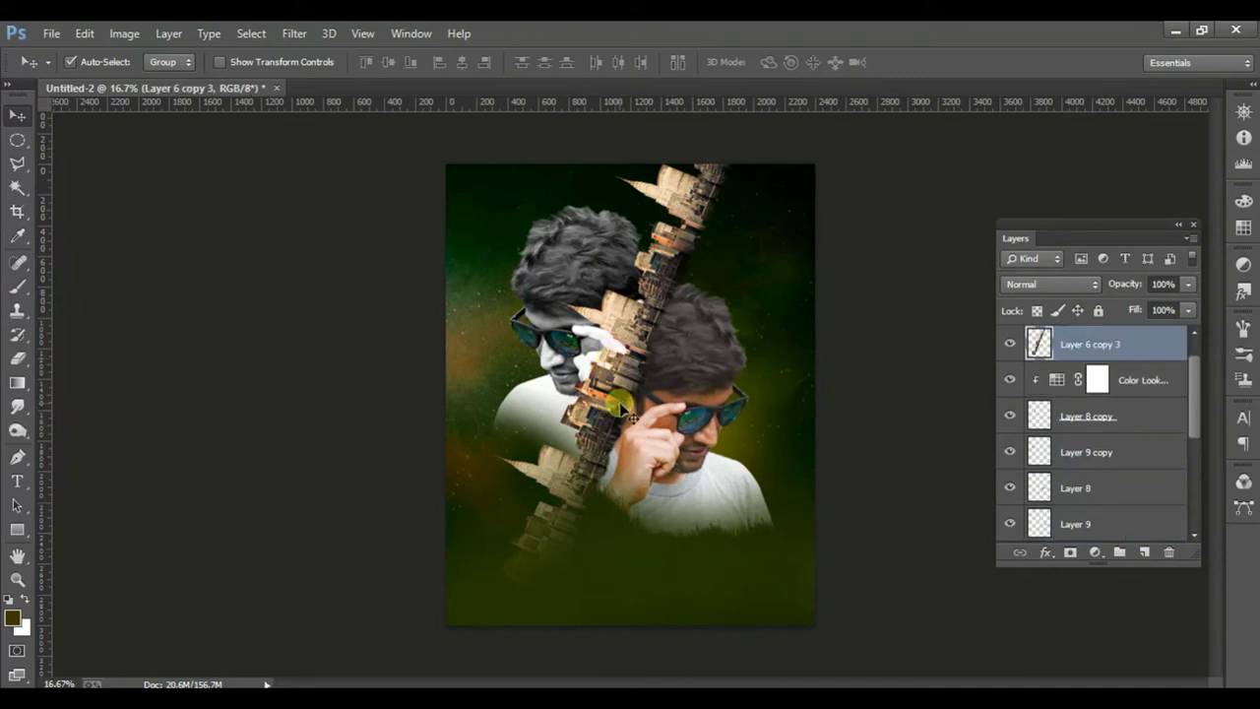
- Add a Hue/Saturation adjustment with a slight negative hue shift
{"action": "scroll", "coordinate": [632, 416], "scroll_direction": "up", "scroll_amount": 1}
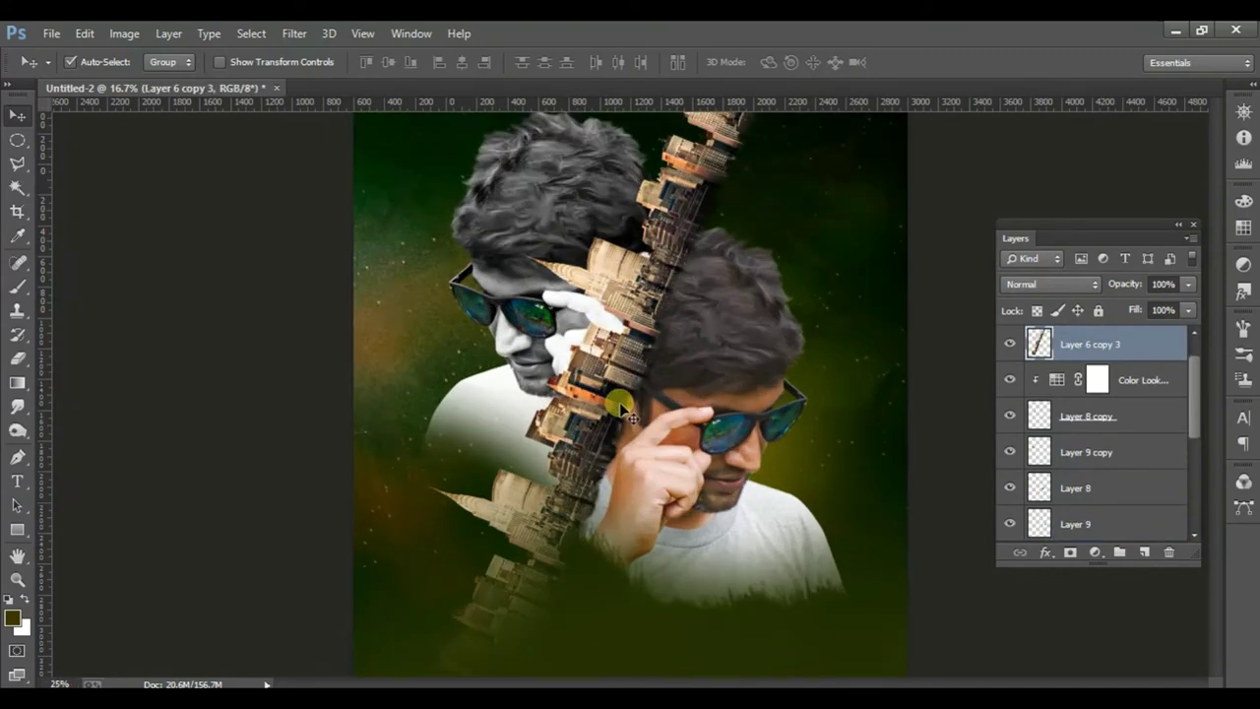
{"action": "left_click", "coordinate": [1105, 555]}
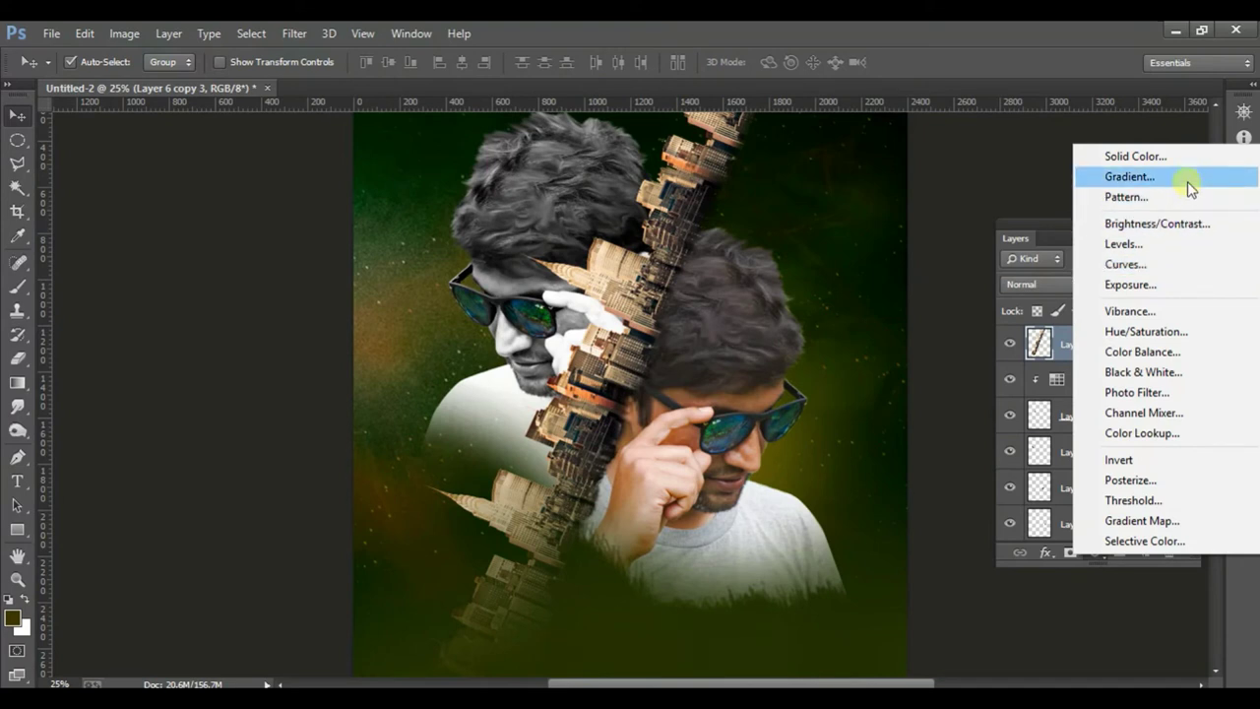
{"action": "left_click", "coordinate": [1196, 332]}
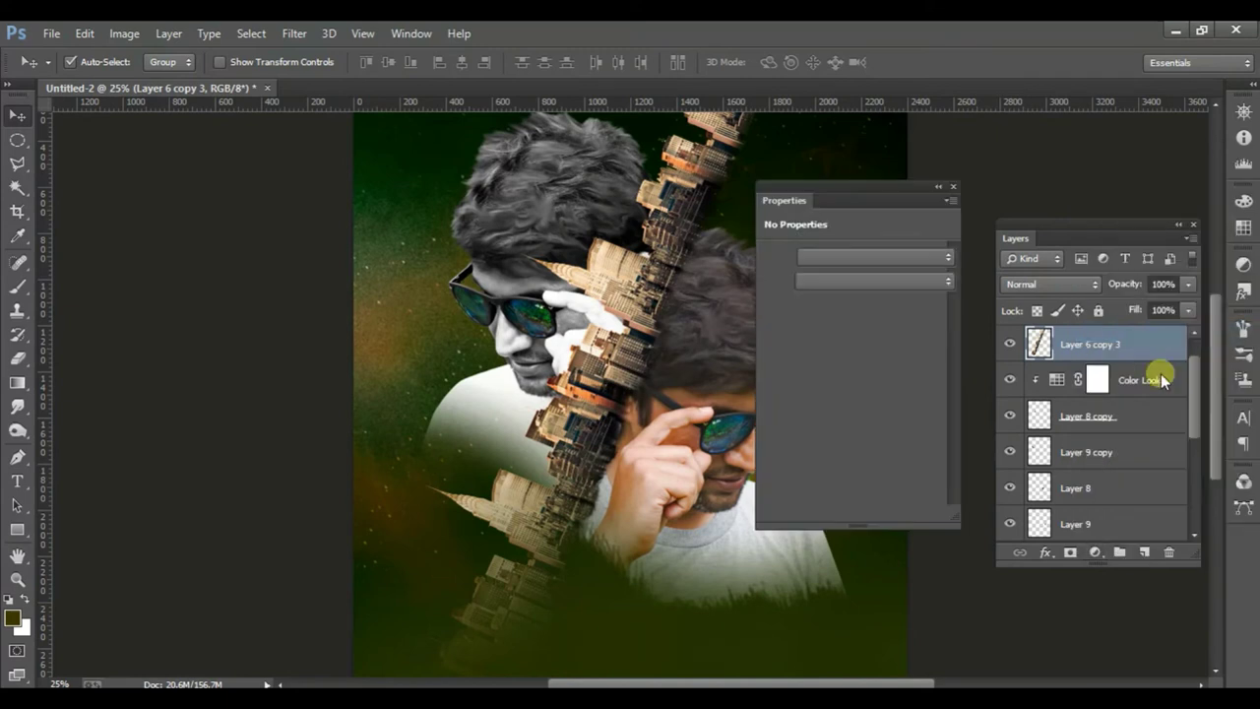
{"action": "mouse_move", "coordinate": [851, 328]}
{"action": "left_mouse_down"}
{"action": "mouse_move", "coordinate": [869, 330]}
{"action": "mouse_move", "coordinate": [855, 332]}
{"action": "left_mouse_up"}
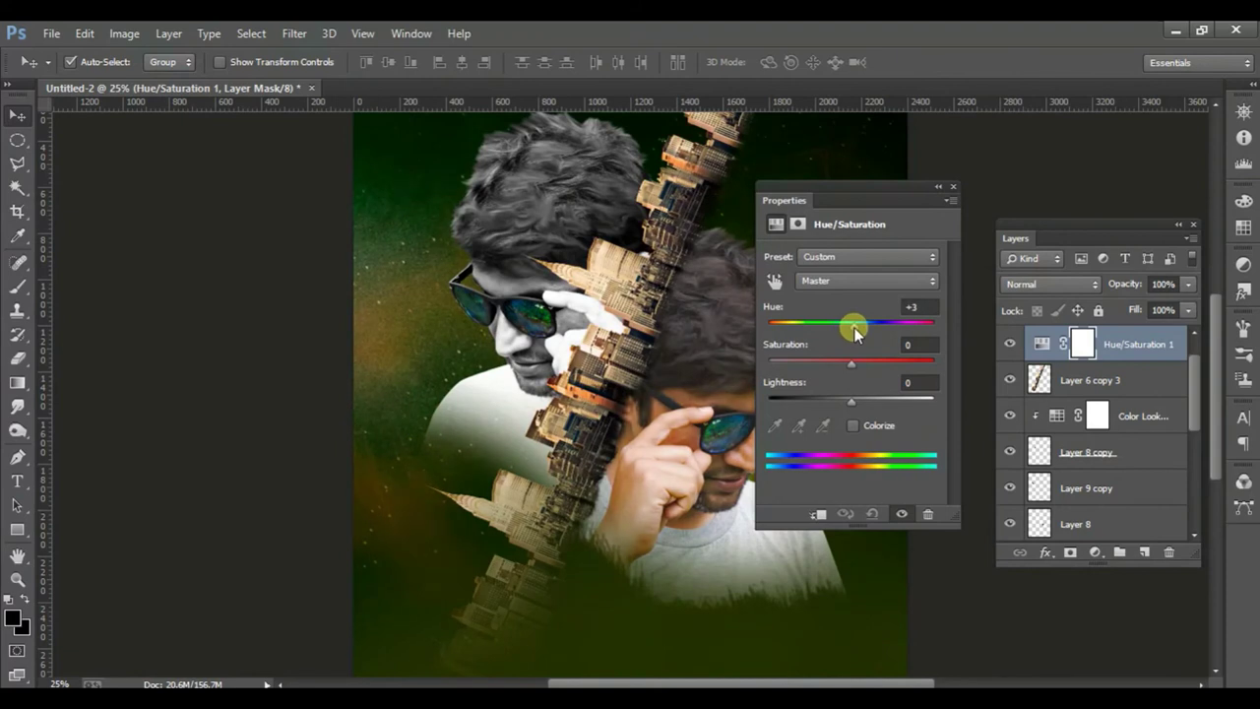
{"action": "left_click_drag", "start_coordinate": [851, 325], "coordinate": [848, 325]}
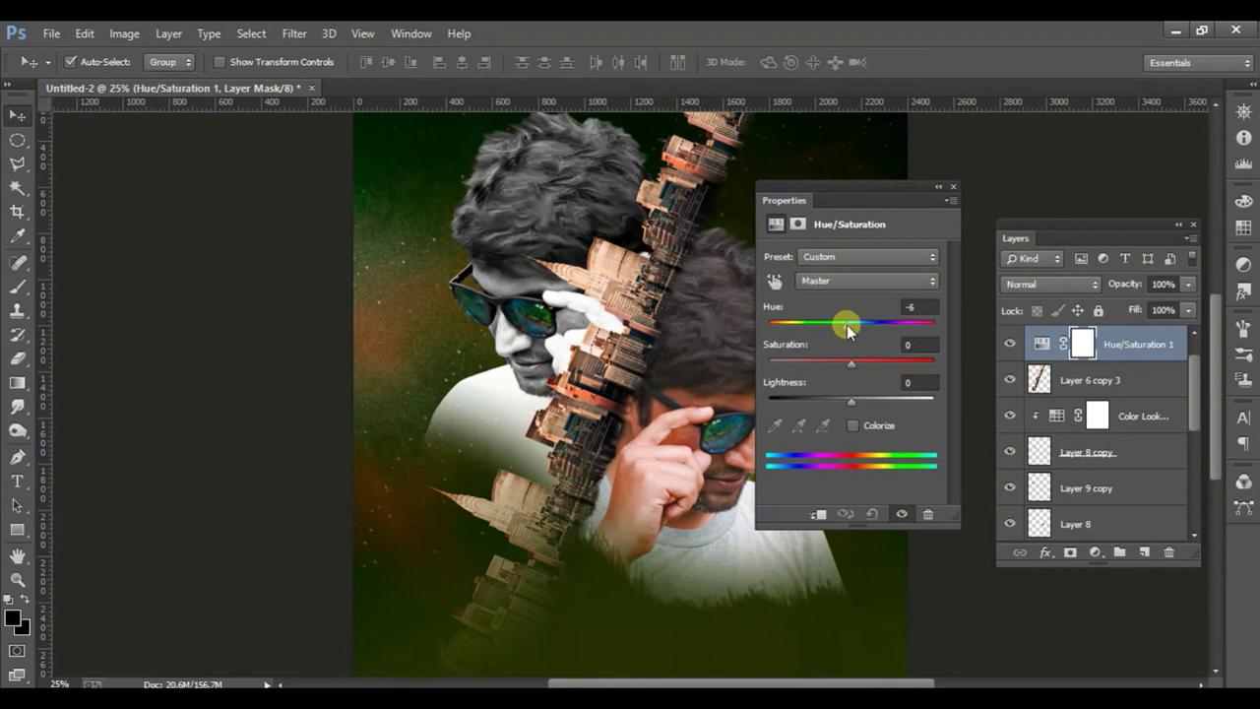
{"action": "left_click", "coordinate": [951, 187]}
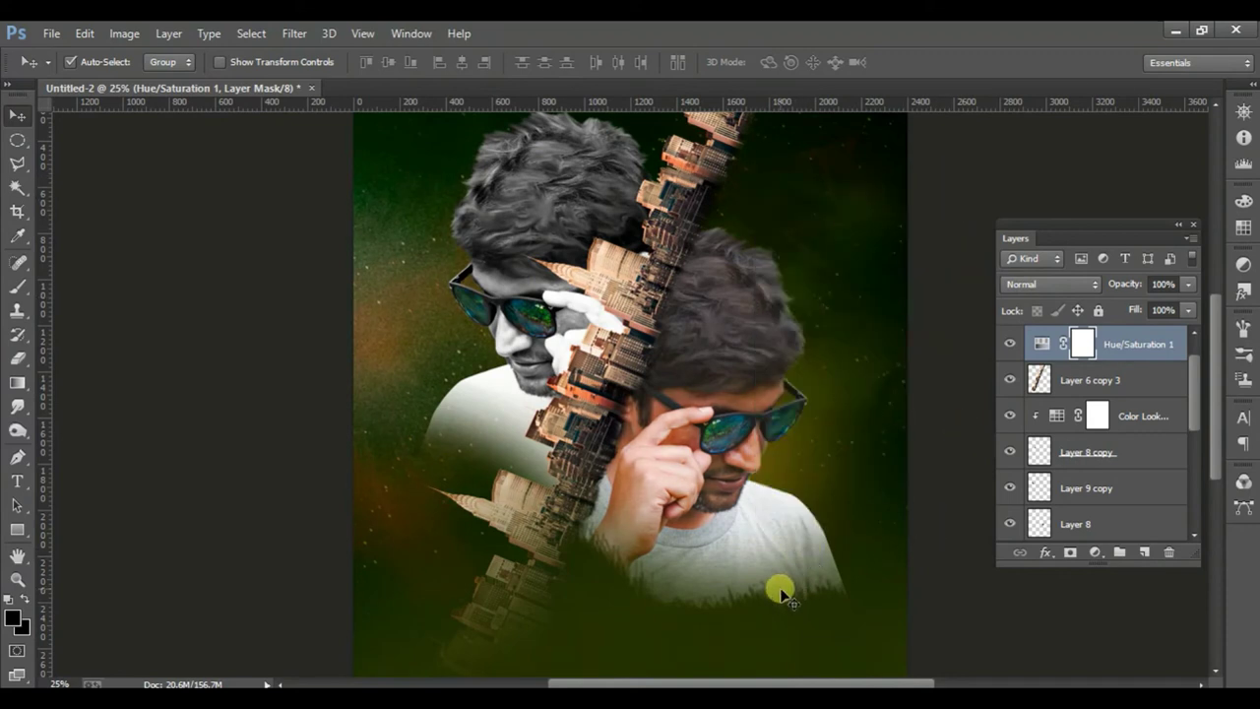
- Stamp all visible layers into merged Layer 6 and brighten it gently with Curves
{"action": "key", "text": "ctrl+shift+alt+e"}
{"action": "left_click", "coordinate": [1010, 346]}
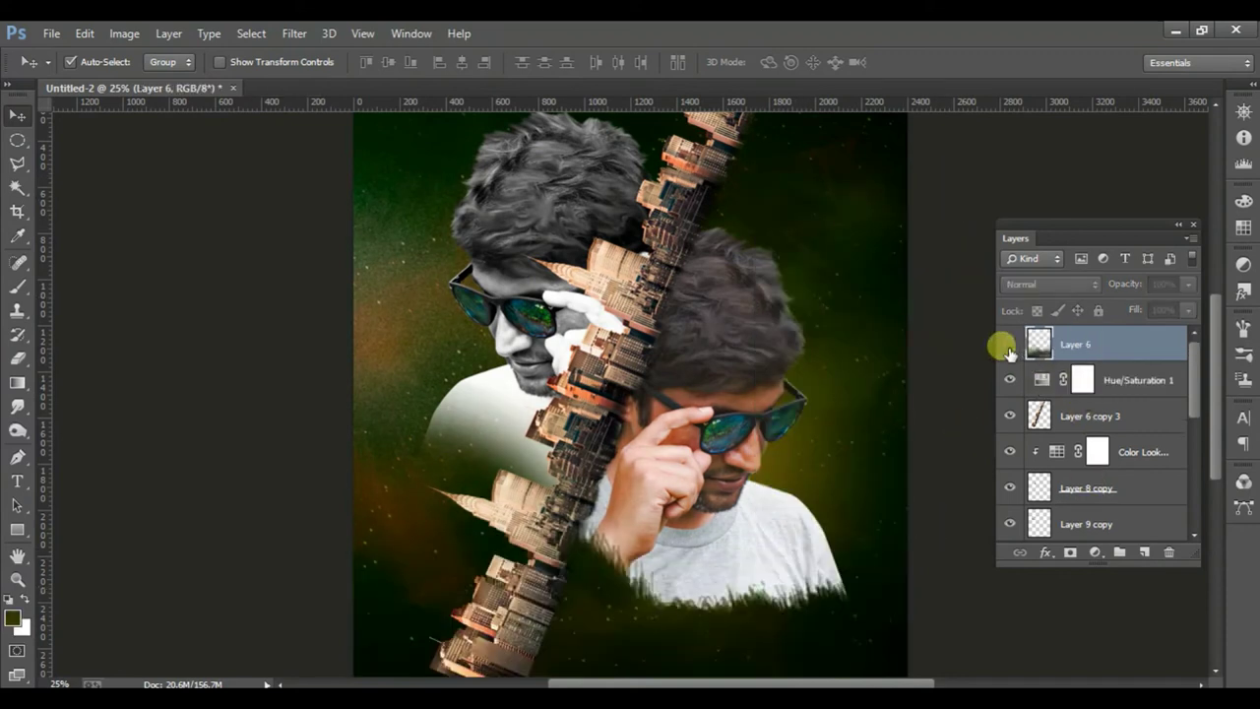
{"action": "left_click", "coordinate": [1009, 344]}
{"action": "left_click", "coordinate": [1011, 380]}
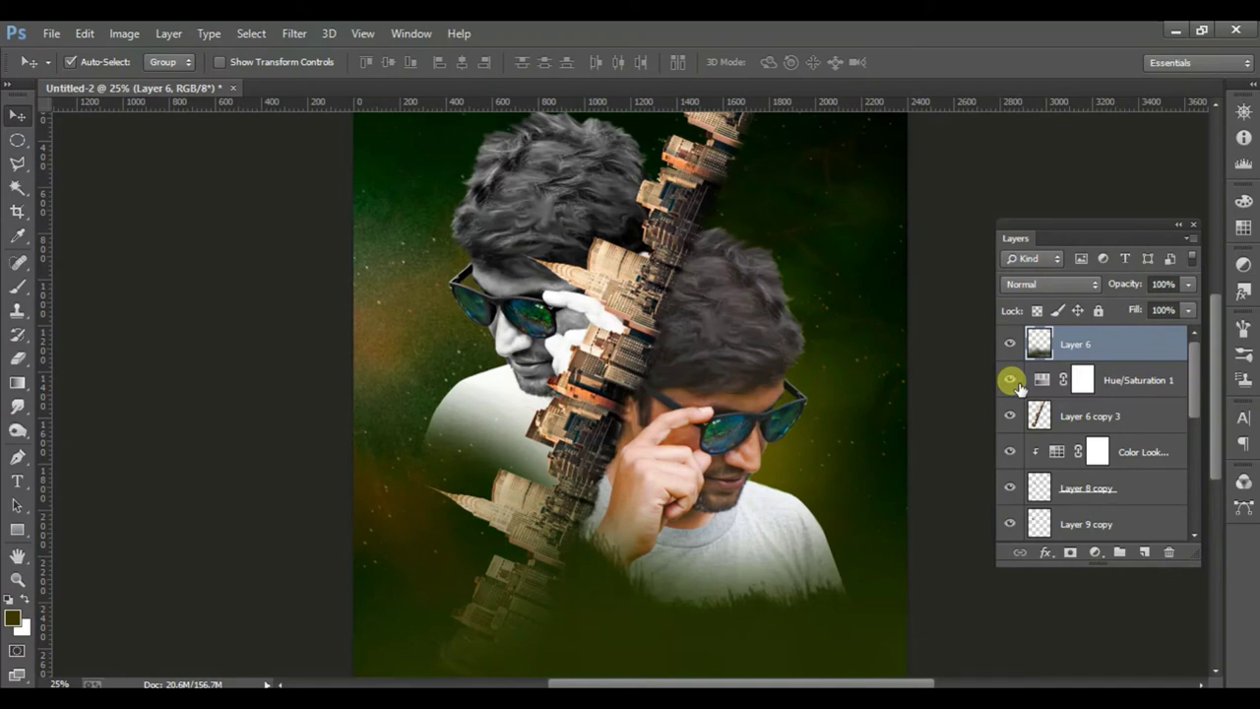
{"action": "key", "text": "ctrl+m"}
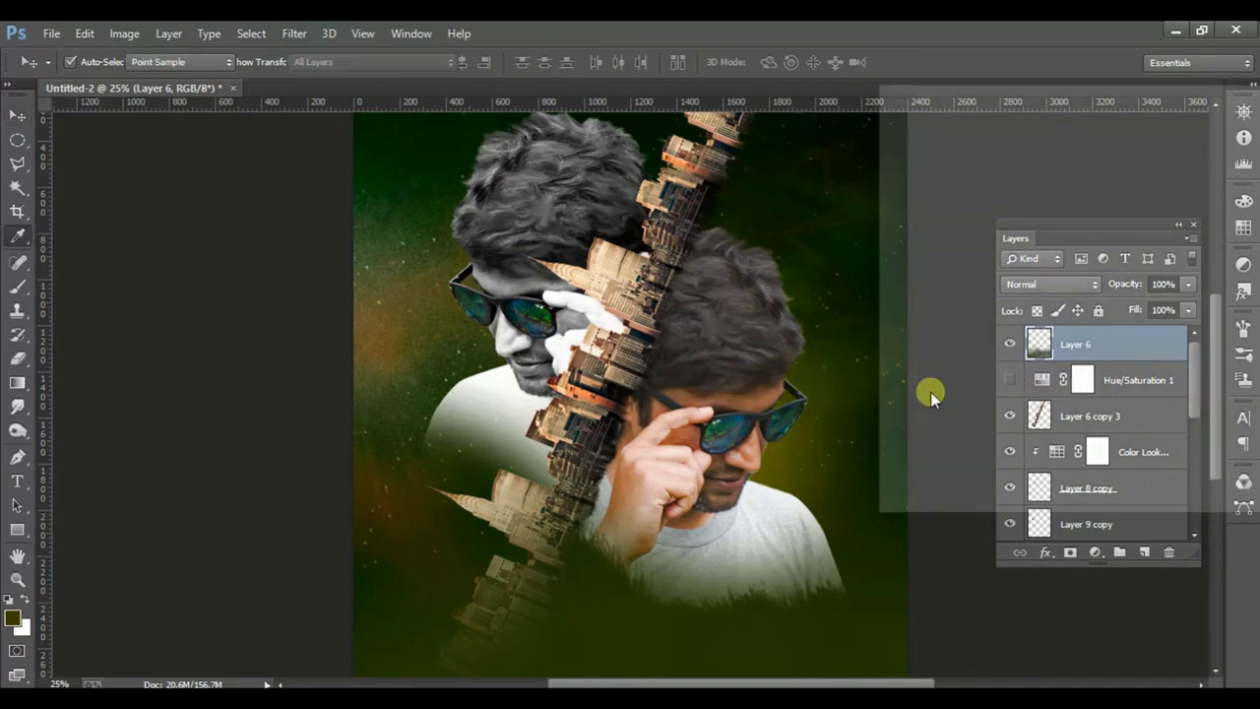
{"action": "left_click", "coordinate": [1046, 269]}
{"action": "left_click_drag", "start_coordinate": [1046, 269], "coordinate": [1056, 283]}
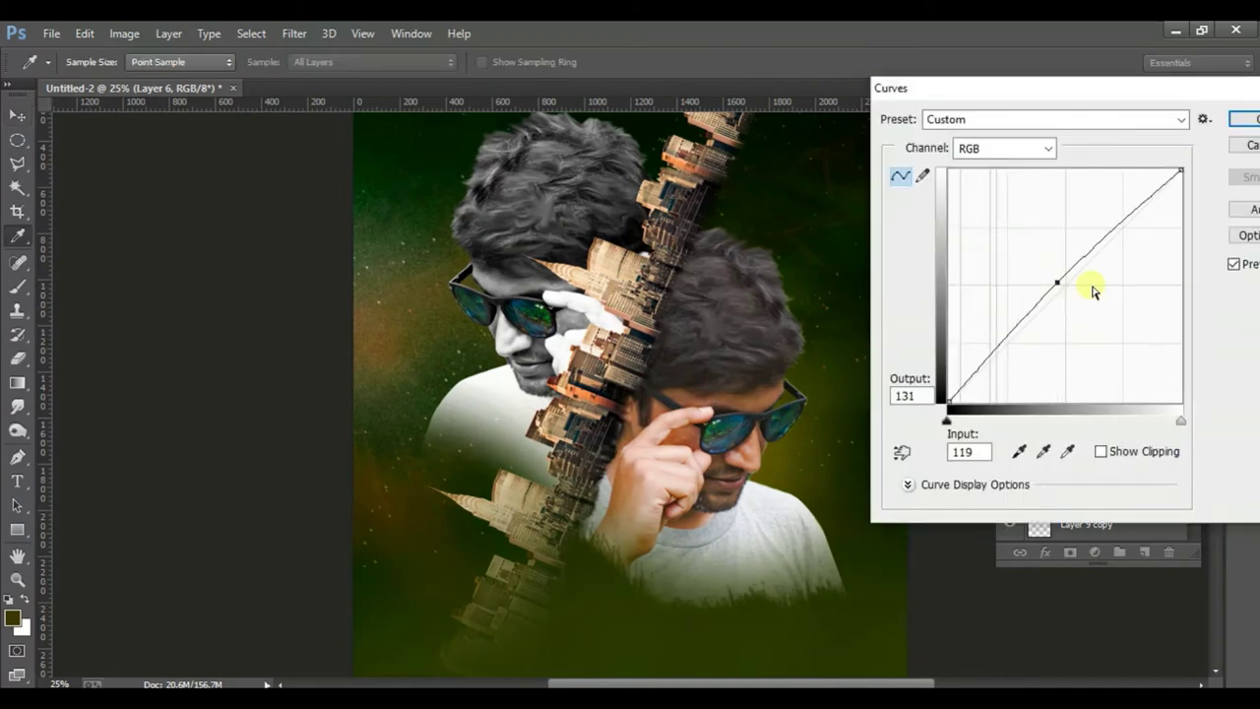
{"action": "left_click", "coordinate": [1246, 145]}
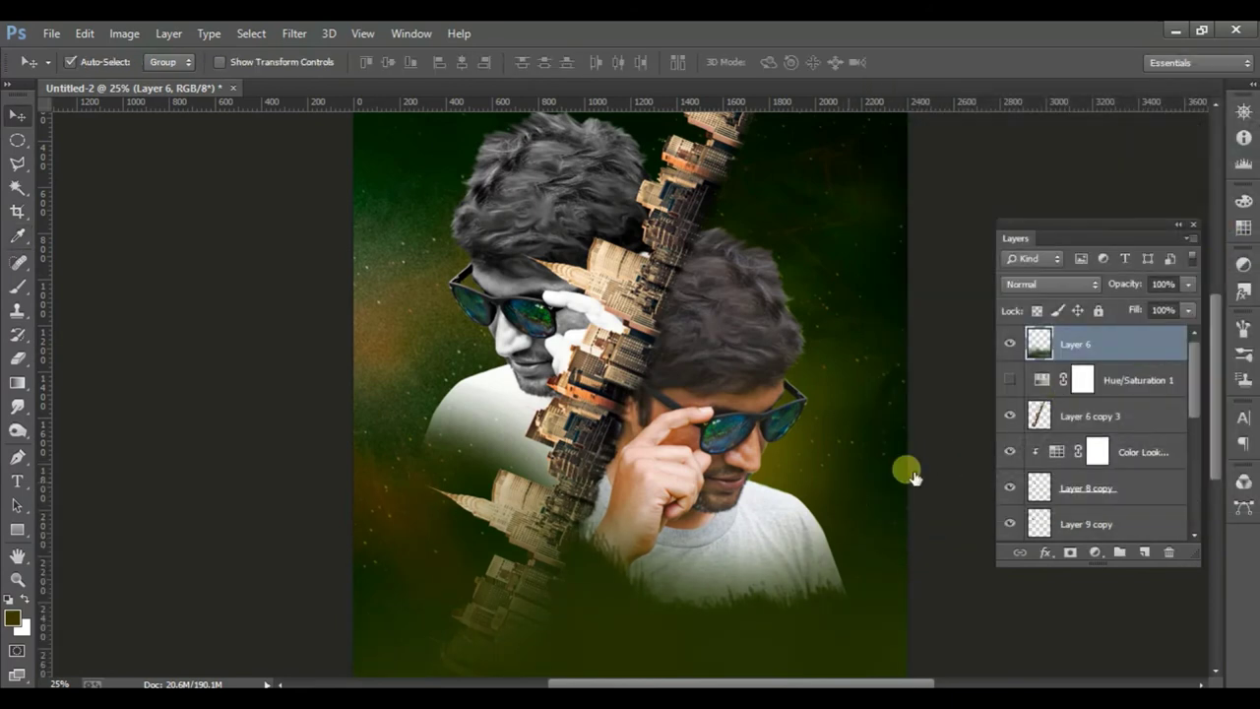
- Compare Hue/Saturation 1 on and off, move Layer 6 beneath it, then delete it
{"action": "left_click", "coordinate": [1014, 382]}
{"action": "left_click", "coordinate": [1138, 382]}
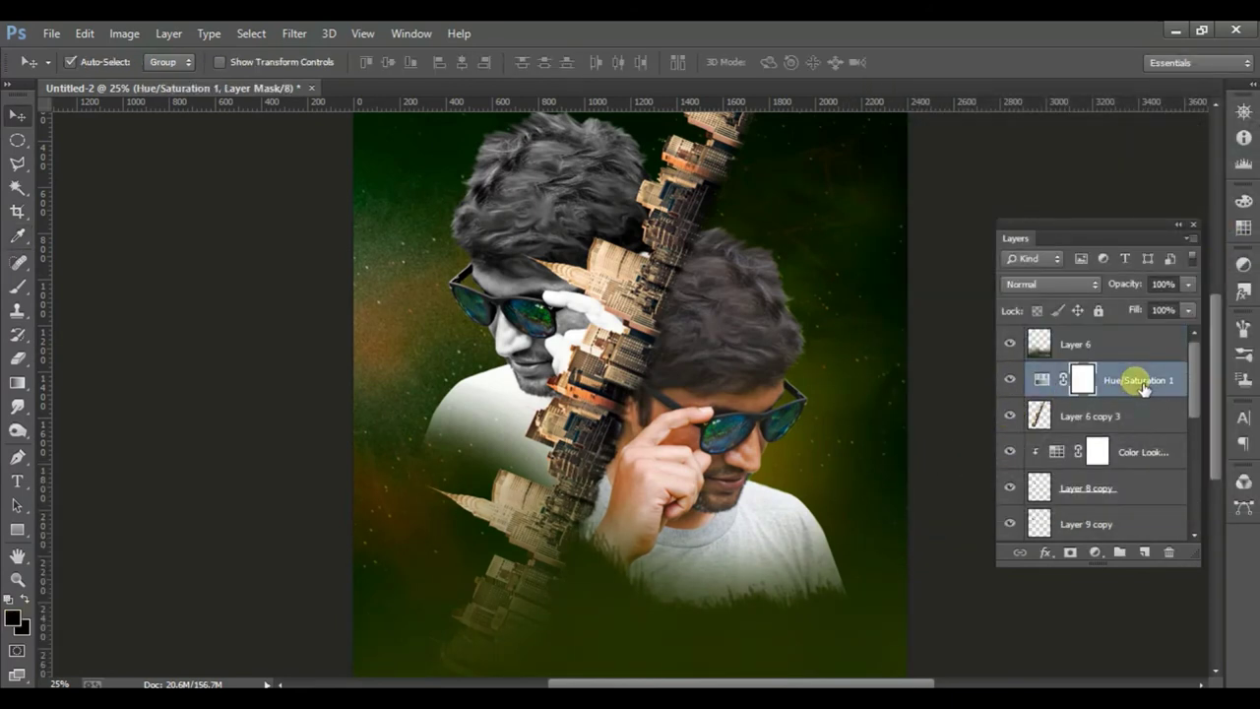
{"action": "left_click", "coordinate": [1009, 381]}
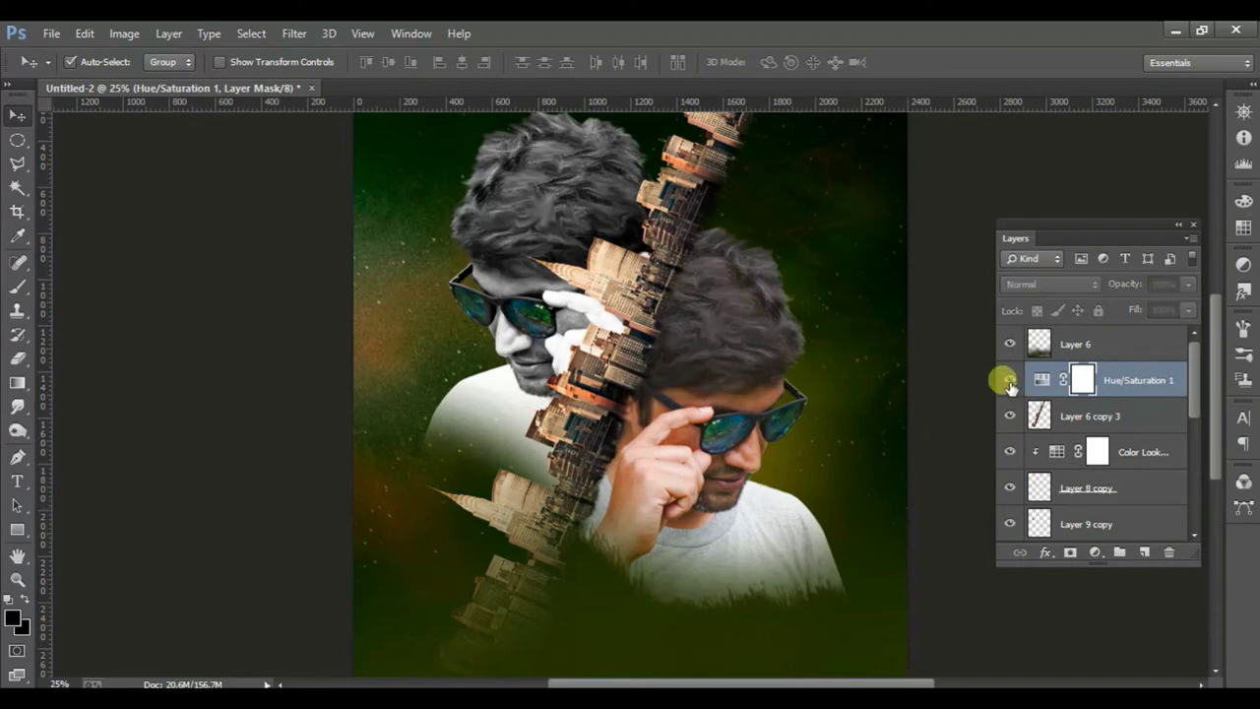
{"action": "left_click", "coordinate": [1010, 381]}
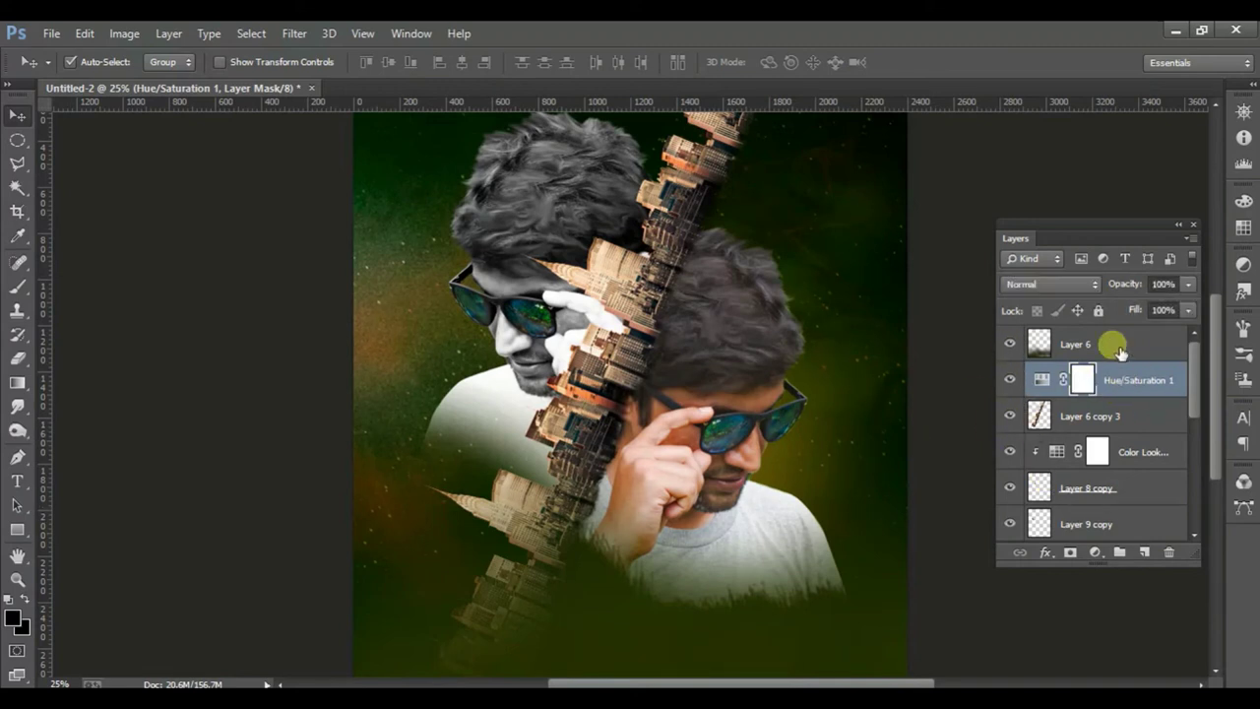
{"action": "left_click_drag", "start_coordinate": [1120, 350], "coordinate": [1120, 399]}
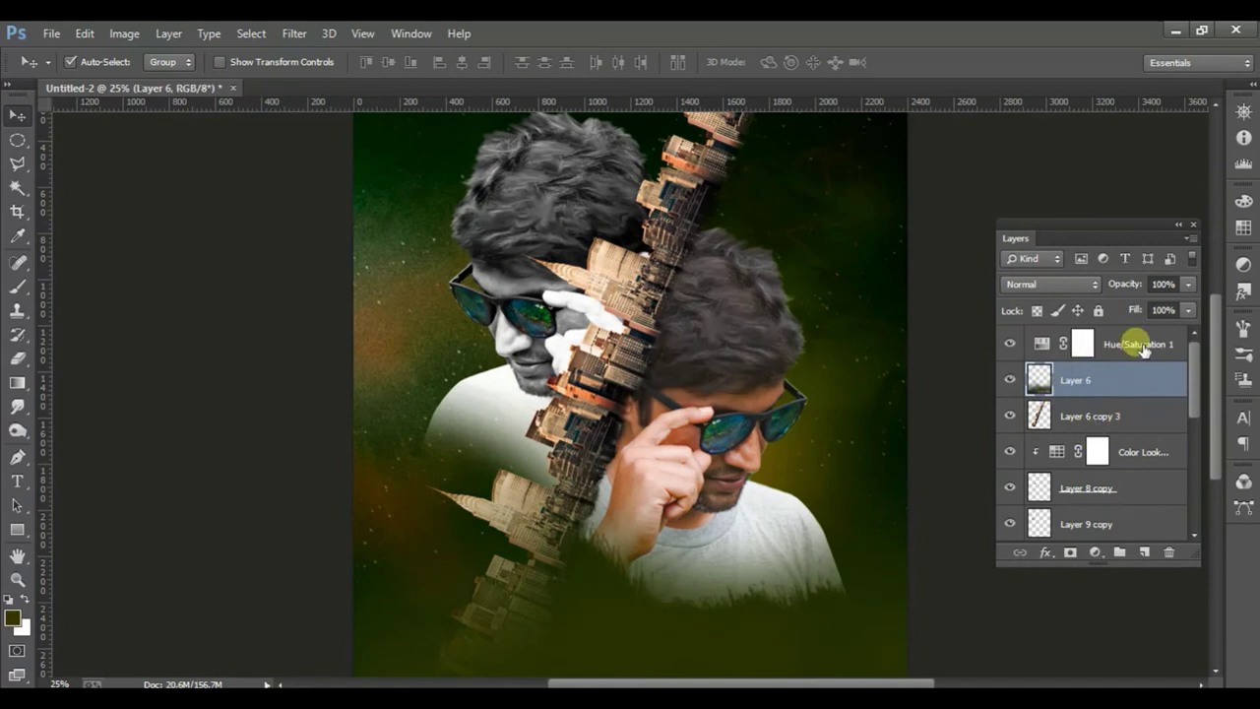
{"action": "right_click", "coordinate": [1143, 349]}
{"action": "left_click", "coordinate": [832, 204]}
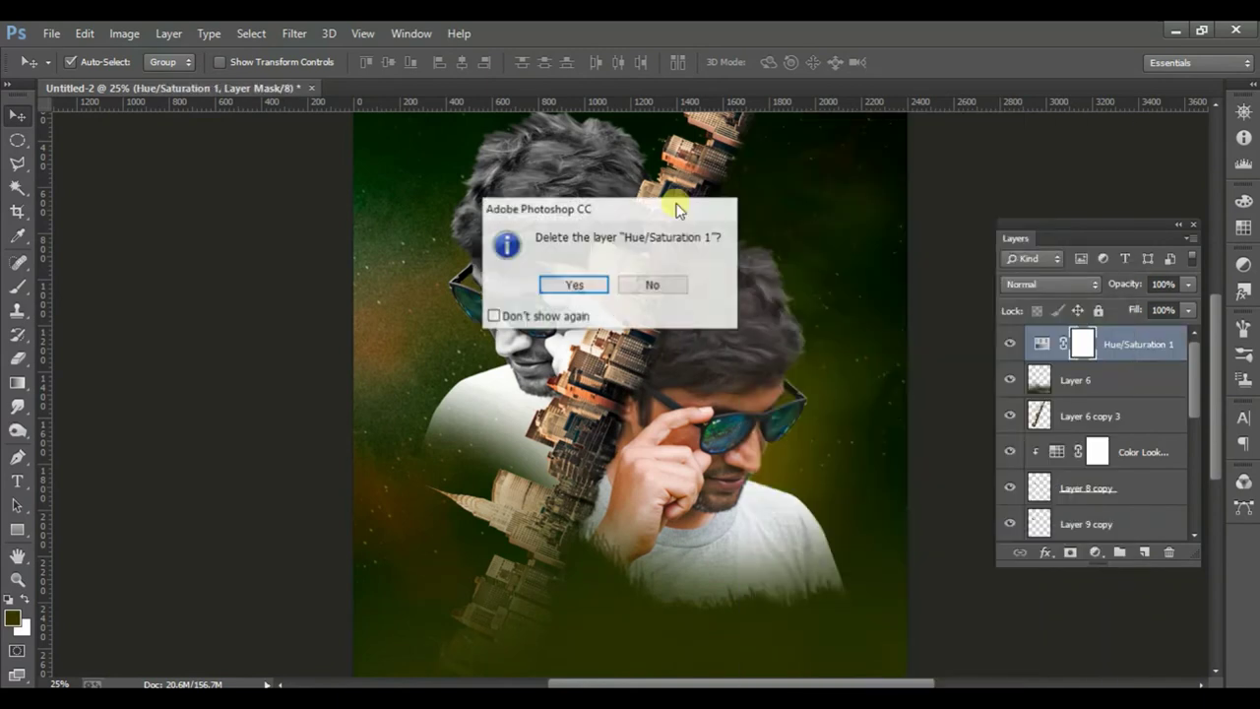
{"action": "left_click", "coordinate": [575, 287]}
{"action": "left_click", "coordinate": [603, 386]}
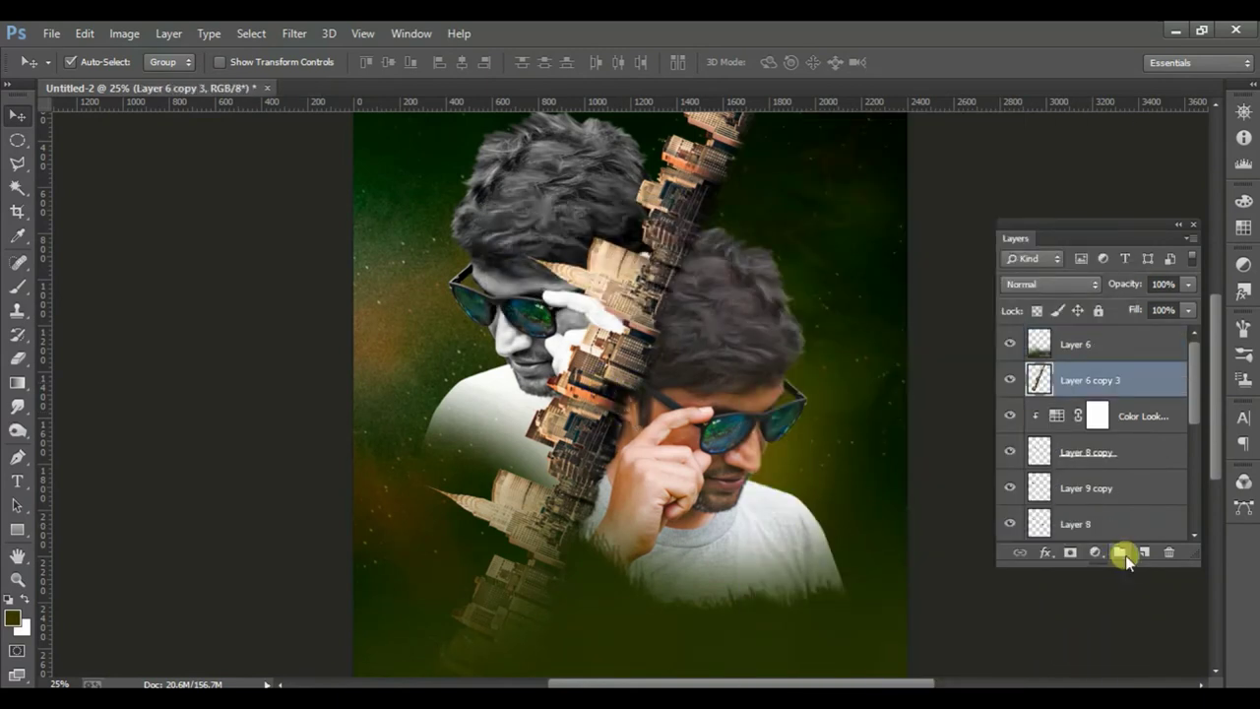
- Add a Color Lookup adjustment layer and try the EdgyAmber.3DL look
{"action": "left_click", "coordinate": [1096, 553]}
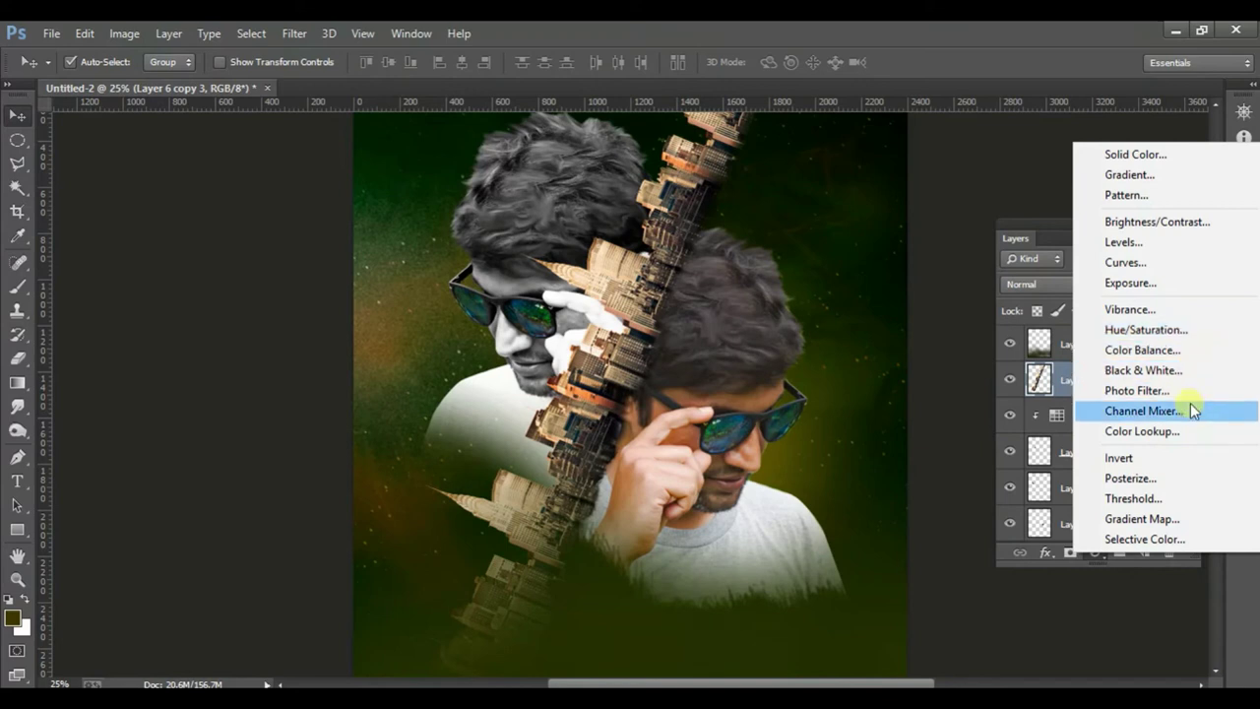
{"action": "left_click", "coordinate": [1184, 433]}
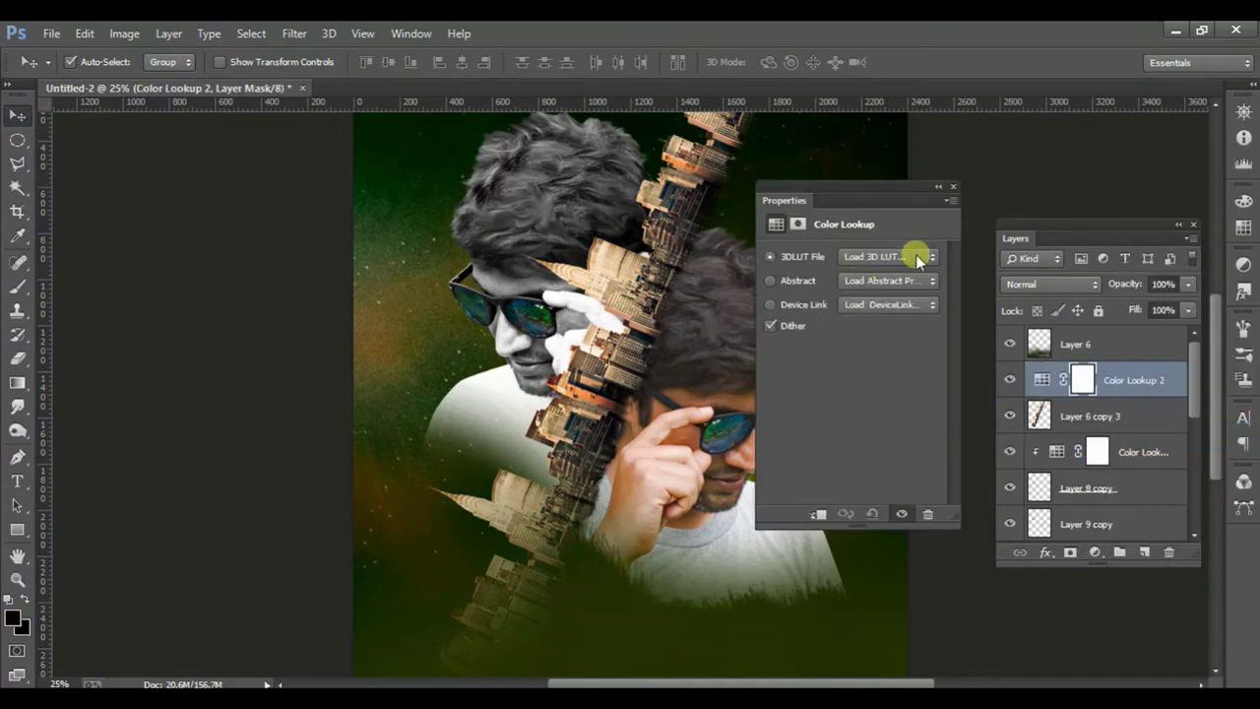
{"action": "left_click", "coordinate": [916, 256]}
{"action": "left_click", "coordinate": [928, 453]}
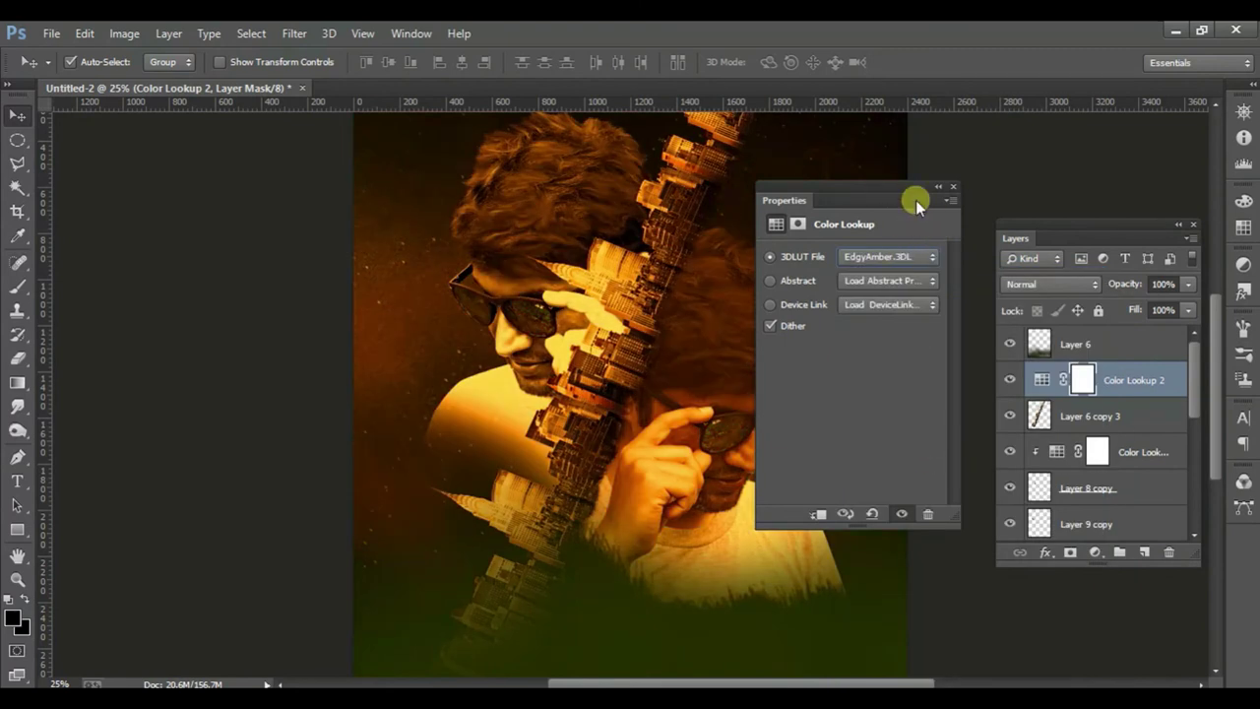
{"action": "left_click_drag", "start_coordinate": [916, 200], "coordinate": [1068, 209]}
{"action": "key", "text": "ctrl+minus"}
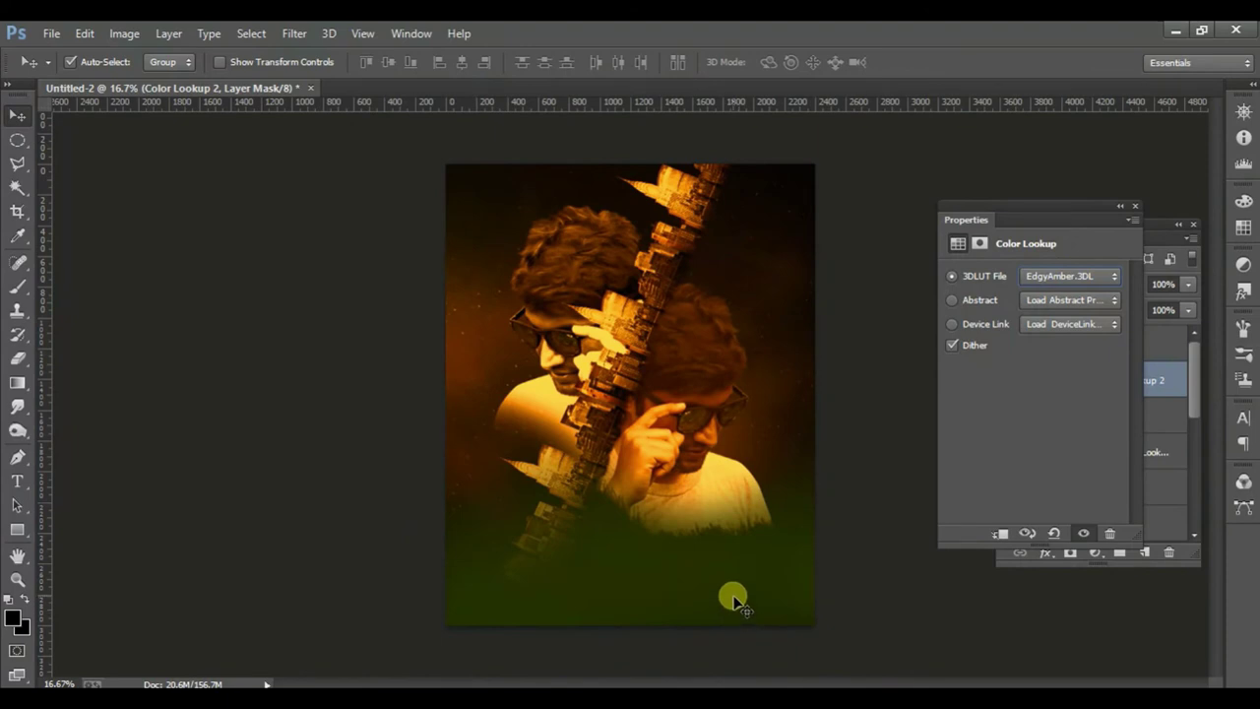
- Compare FallColors.look and Bleach Bypass.look, then settle on Crisp_Warm.look
{"action": "left_click", "coordinate": [1113, 277]}
{"action": "left_click", "coordinate": [1114, 409]}
{"action": "left_click", "coordinate": [1113, 276]}
{"action": "left_click", "coordinate": [1108, 294]}
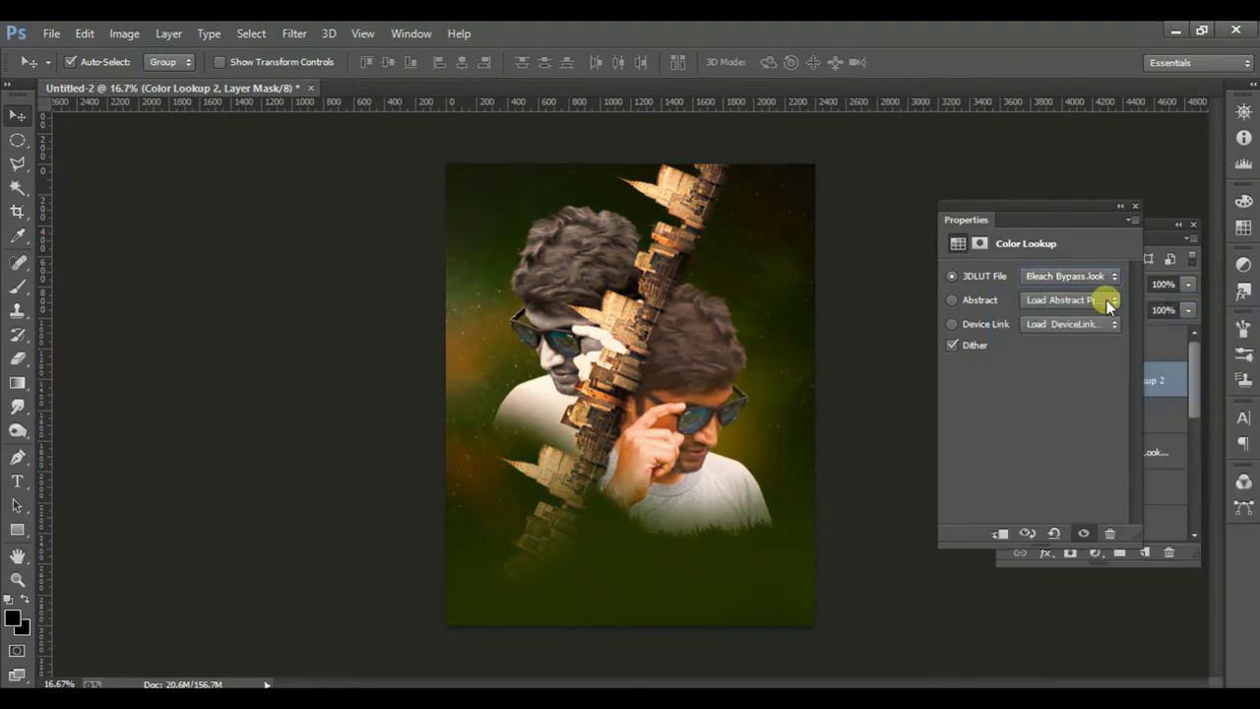
{"action": "left_click", "coordinate": [1082, 277]}
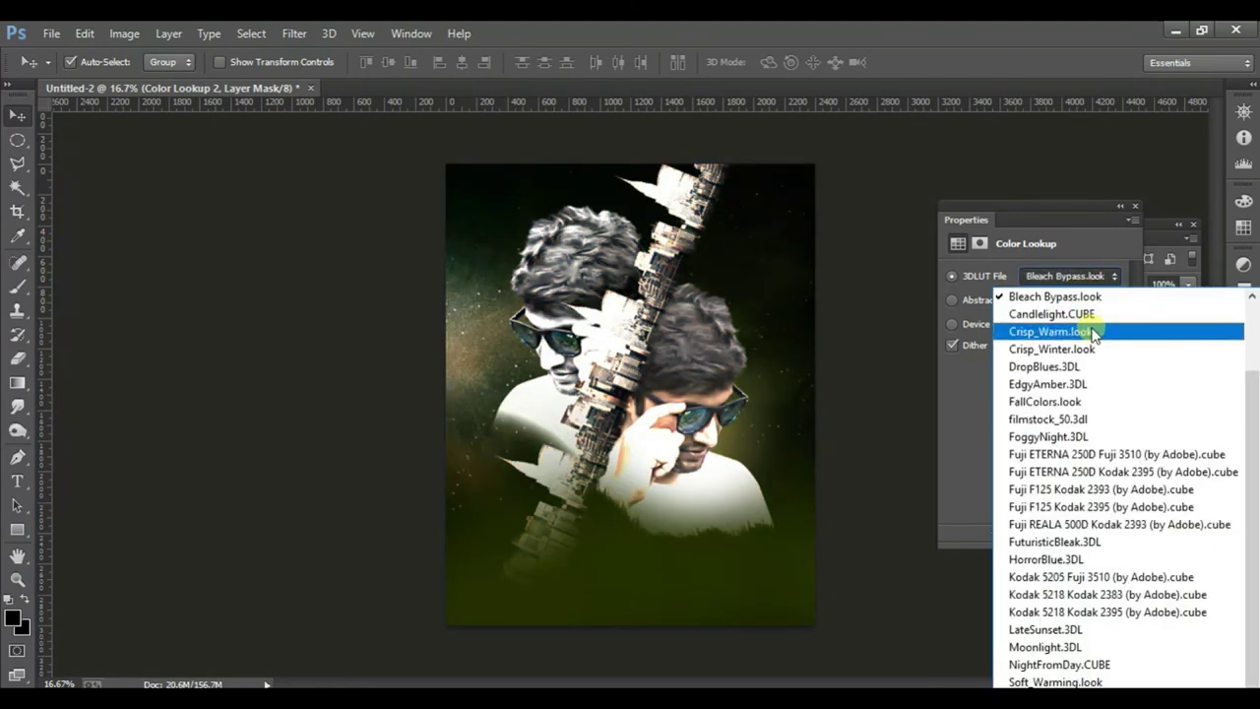
{"action": "left_click", "coordinate": [1092, 328]}
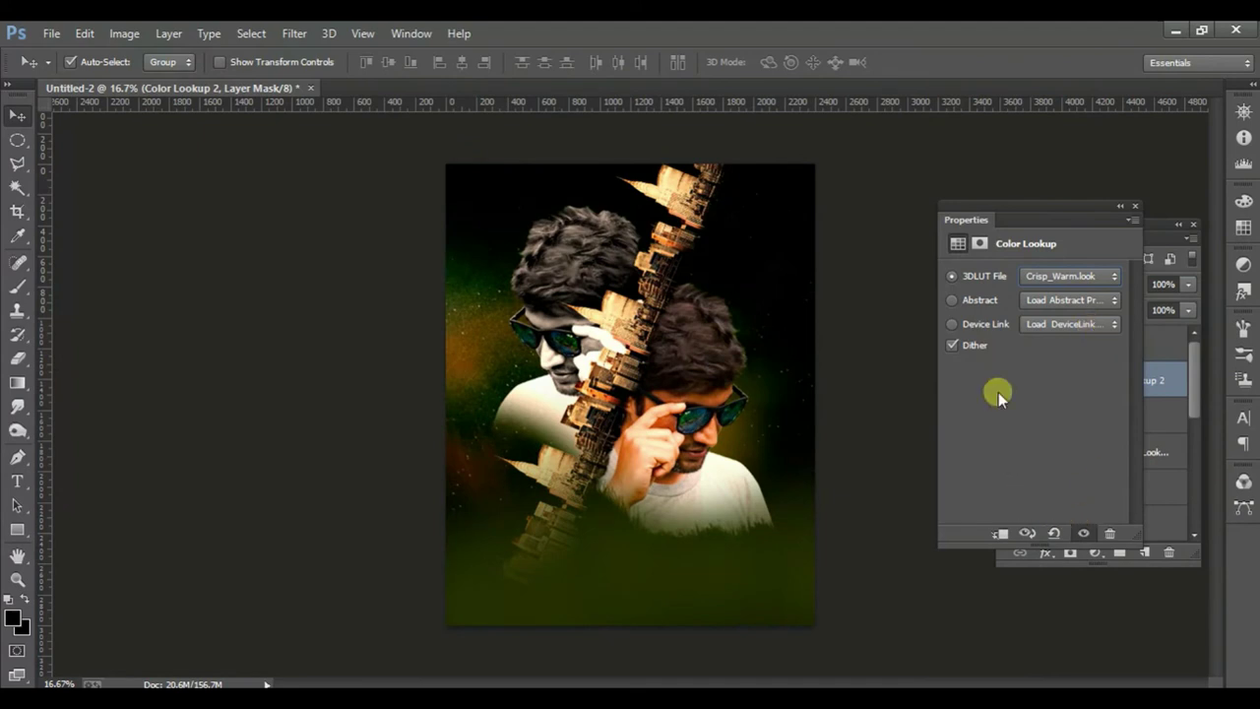
{"action": "left_click", "coordinate": [1135, 210]}
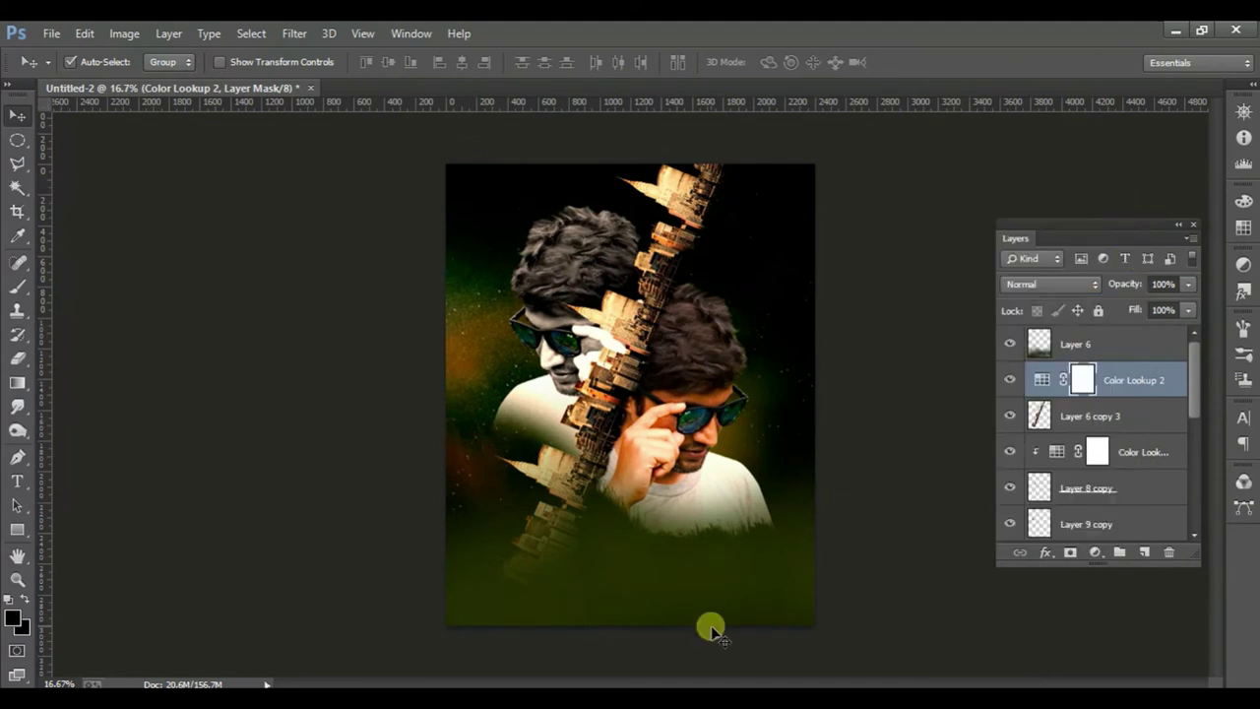
{"action": "left_click", "coordinate": [716, 581]}
- Stretch Layer 6's texture vertically to about 126% height, extending it up and down
{"action": "mouse_move", "coordinate": [716, 581]}
{"action": "left_mouse_down"}
{"action": "mouse_move", "coordinate": [720, 560]}
{"action": "mouse_move", "coordinate": [688, 625]}
{"action": "left_mouse_up"}
{"action": "key", "text": "ctrl+t"}
{"action": "left_click_drag", "start_coordinate": [633, 303], "coordinate": [633, 280]}
{"action": "left_click_drag", "start_coordinate": [614, 609], "coordinate": [614, 631]}
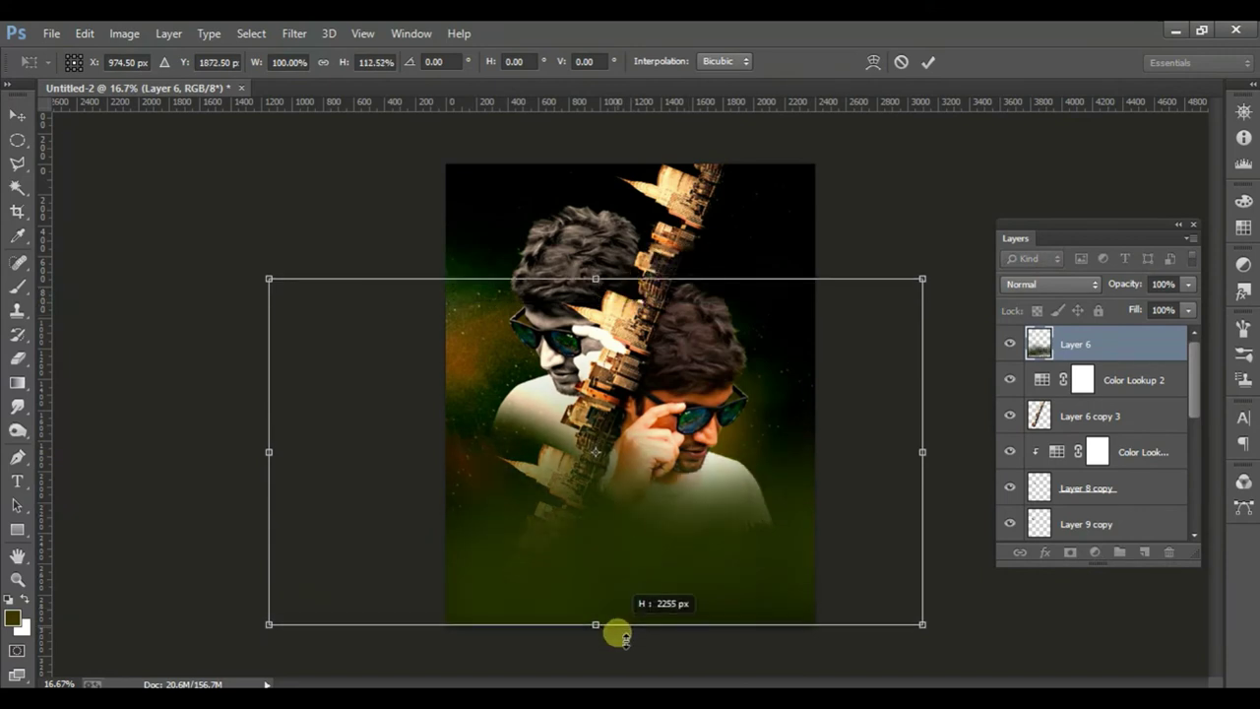
{"action": "left_click_drag", "start_coordinate": [597, 281], "coordinate": [610, 238]}
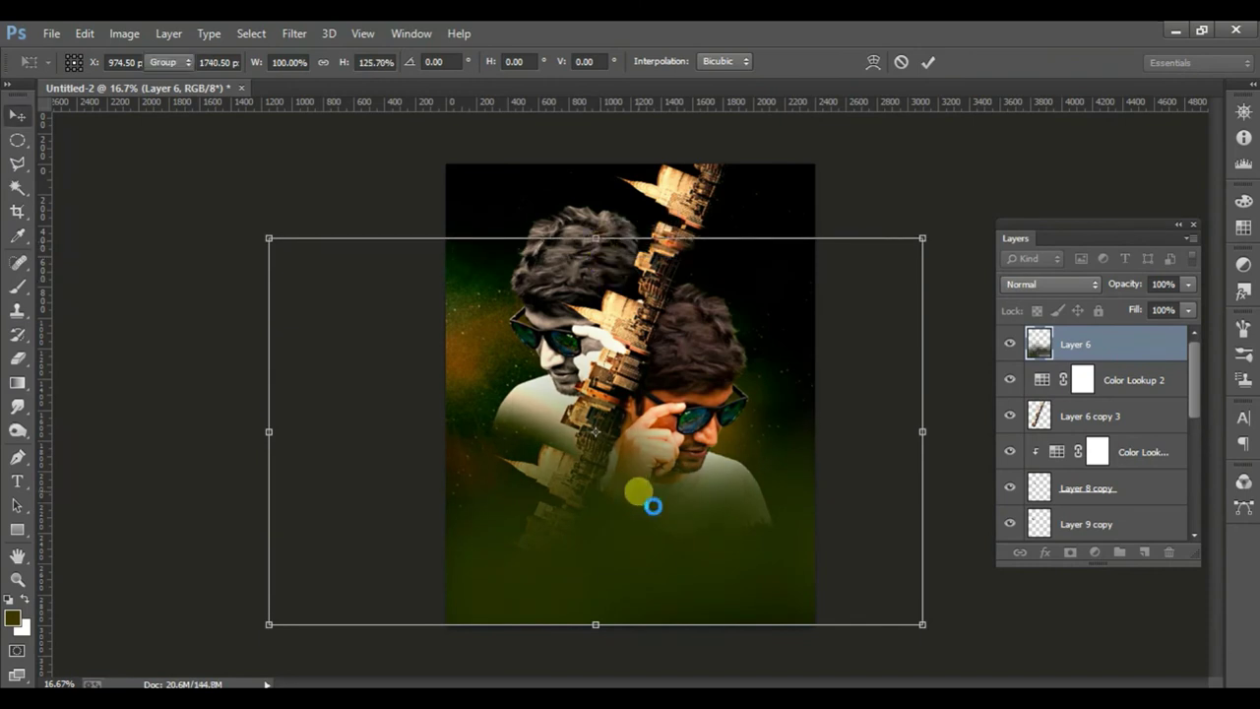
{"action": "double_click", "coordinate": [661, 560]}
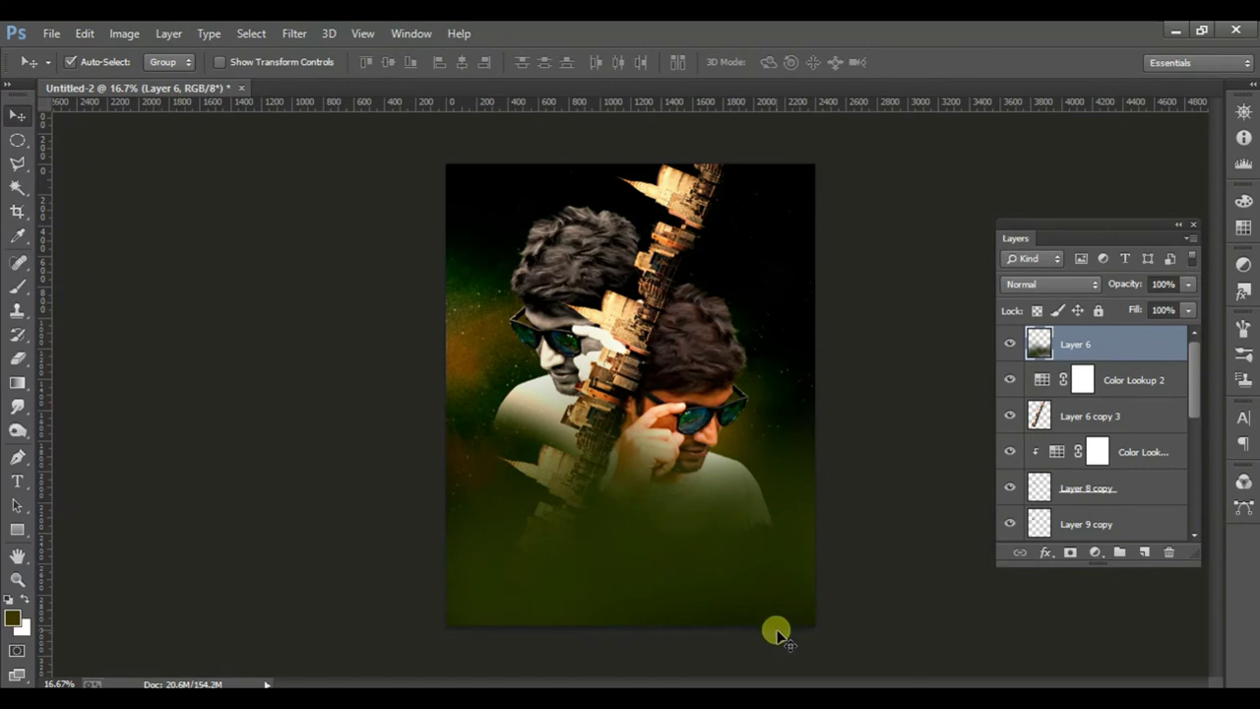
{"action": "scroll", "coordinate": [778, 635], "scroll_direction": "up", "scroll_amount": 2}
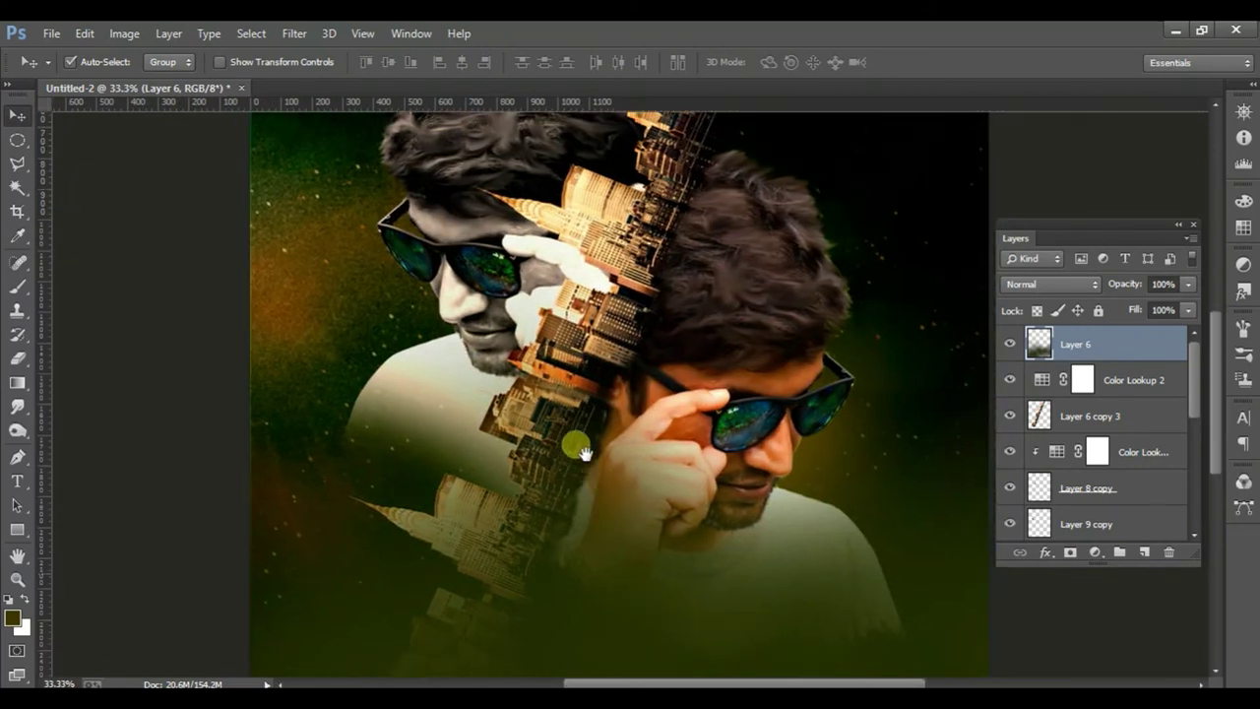
- Erase Layer 6's dark texture over the man's face, chest and shirt
{"action": "left_click_drag", "start_coordinate": [585, 453], "coordinate": [574, 442]}
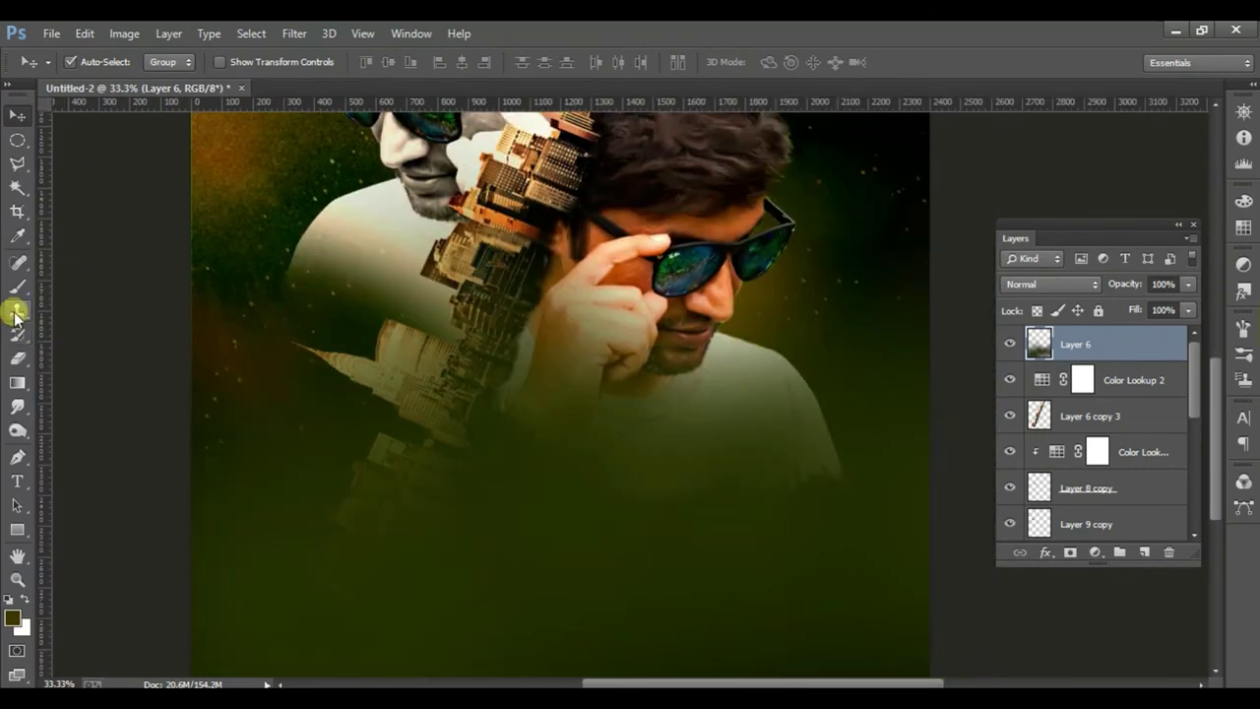
{"action": "left_click", "coordinate": [17, 358]}
{"action": "left_click", "coordinate": [664, 273]}
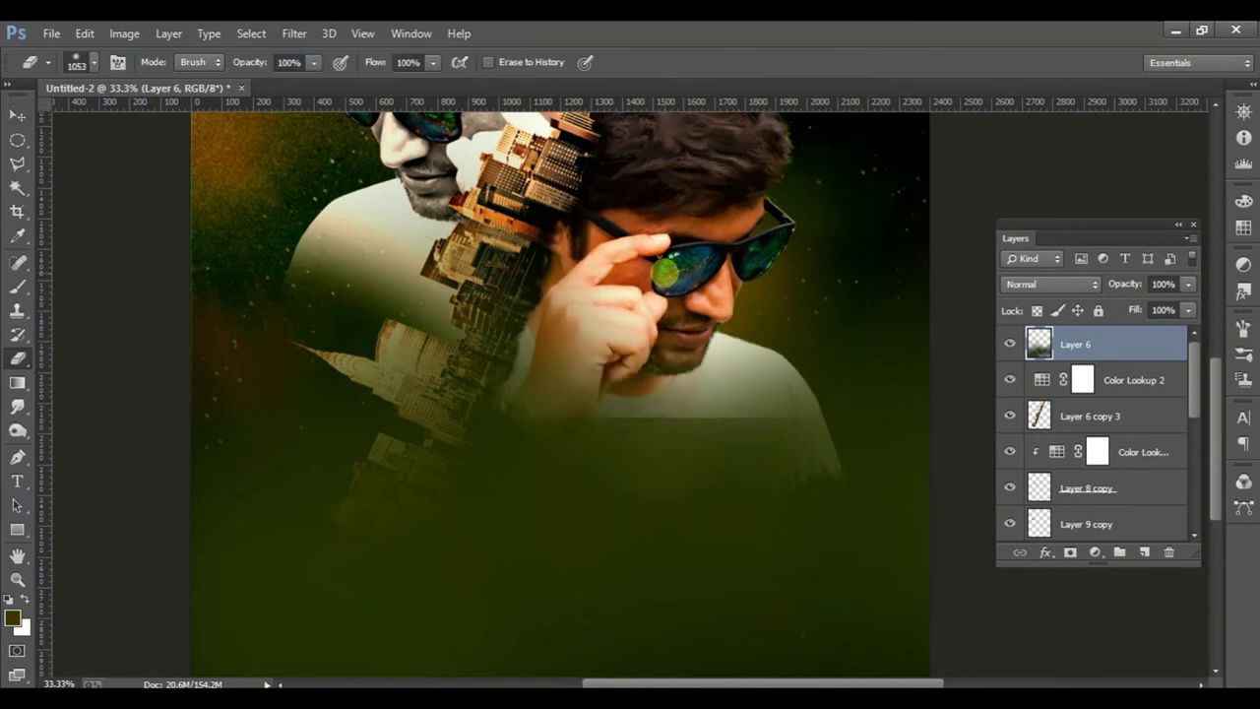
{"action": "mouse_move", "coordinate": [755, 262]}
{"action": "left_mouse_down"}
{"action": "mouse_move", "coordinate": [682, 276]}
{"action": "mouse_move", "coordinate": [794, 453]}
{"action": "left_mouse_up"}
{"action": "left_click", "coordinate": [679, 296]}
{"action": "left_click", "coordinate": [611, 512]}
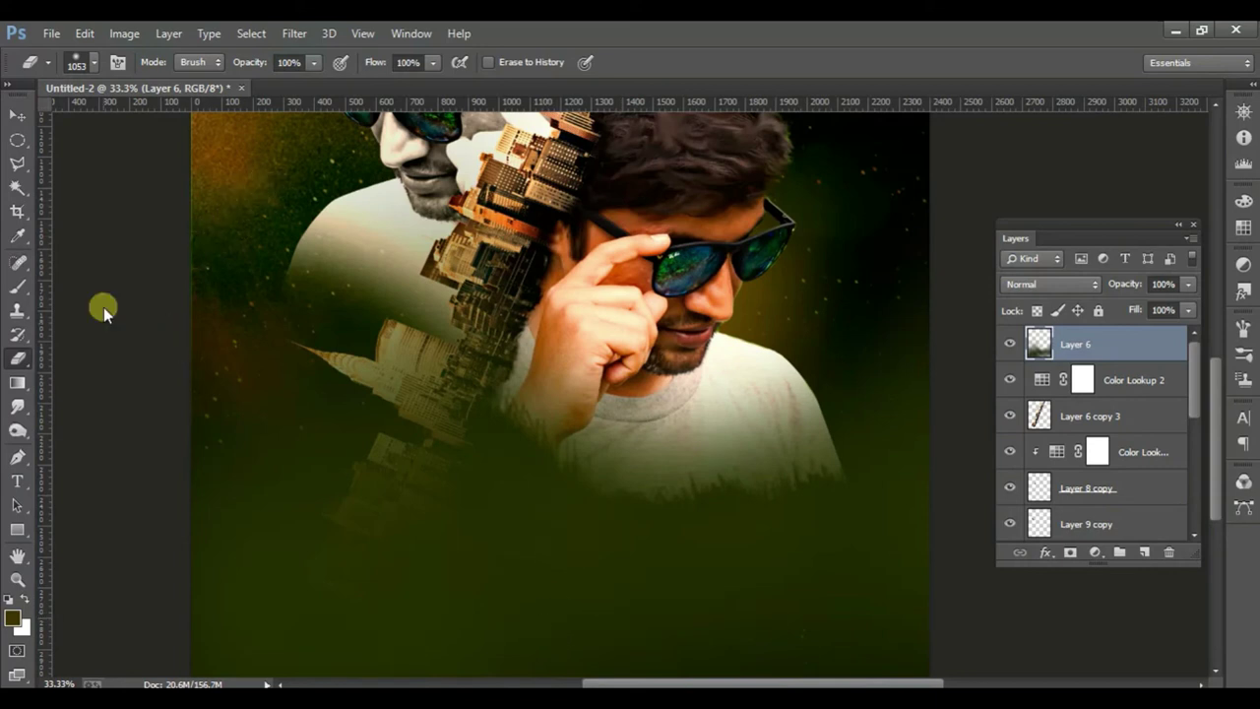
- Set the eraser to a soft brush of size 244
{"action": "left_click", "coordinate": [17, 113]}
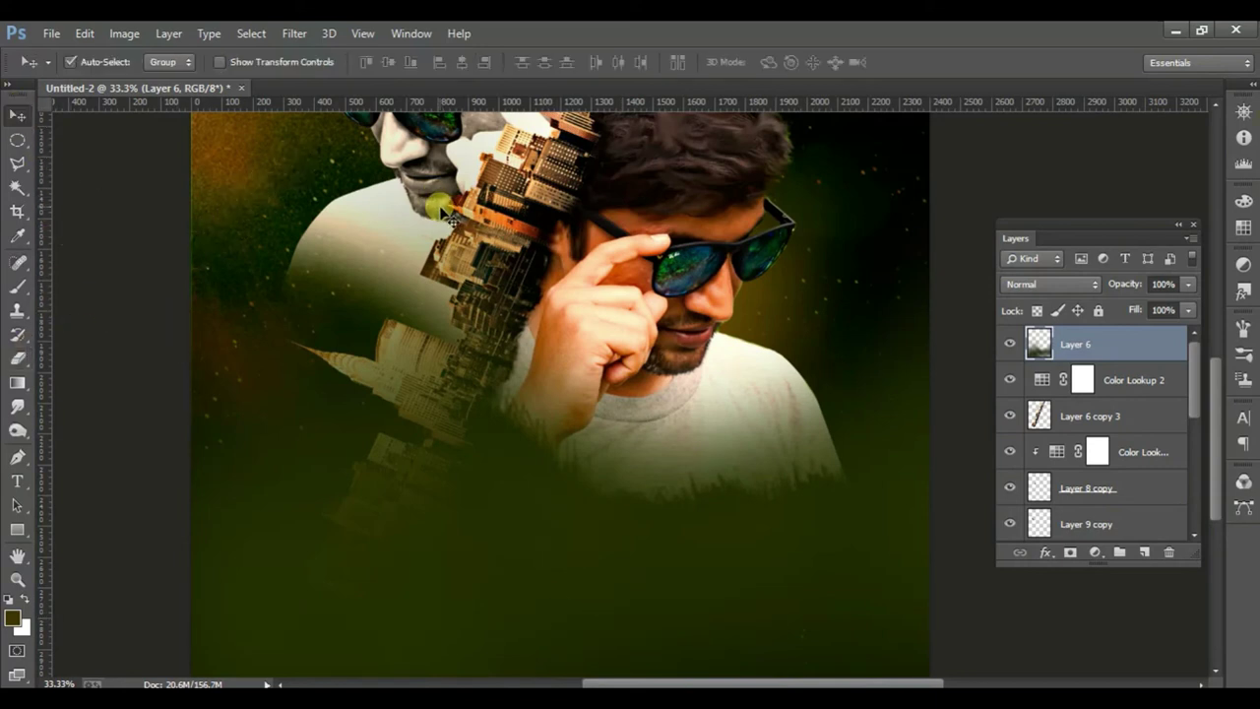
{"action": "left_click", "coordinate": [17, 362]}
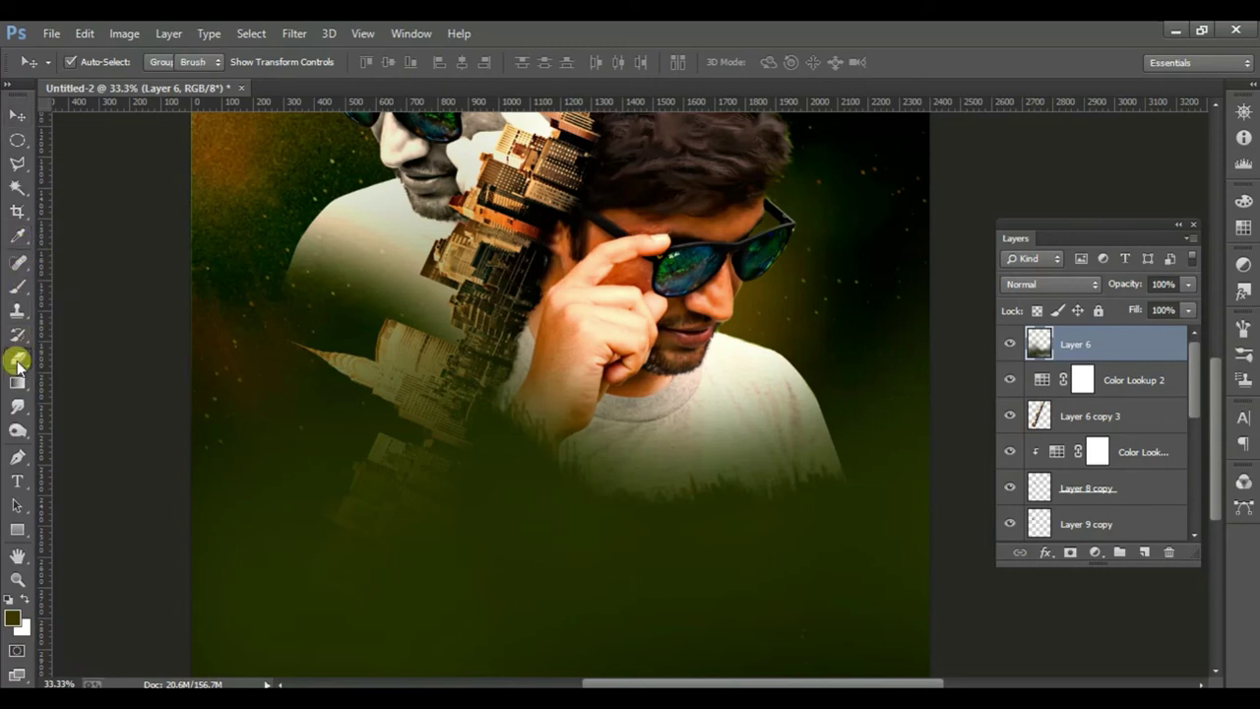
{"action": "right_click", "coordinate": [402, 366]}
{"action": "key", "text": "Return"}
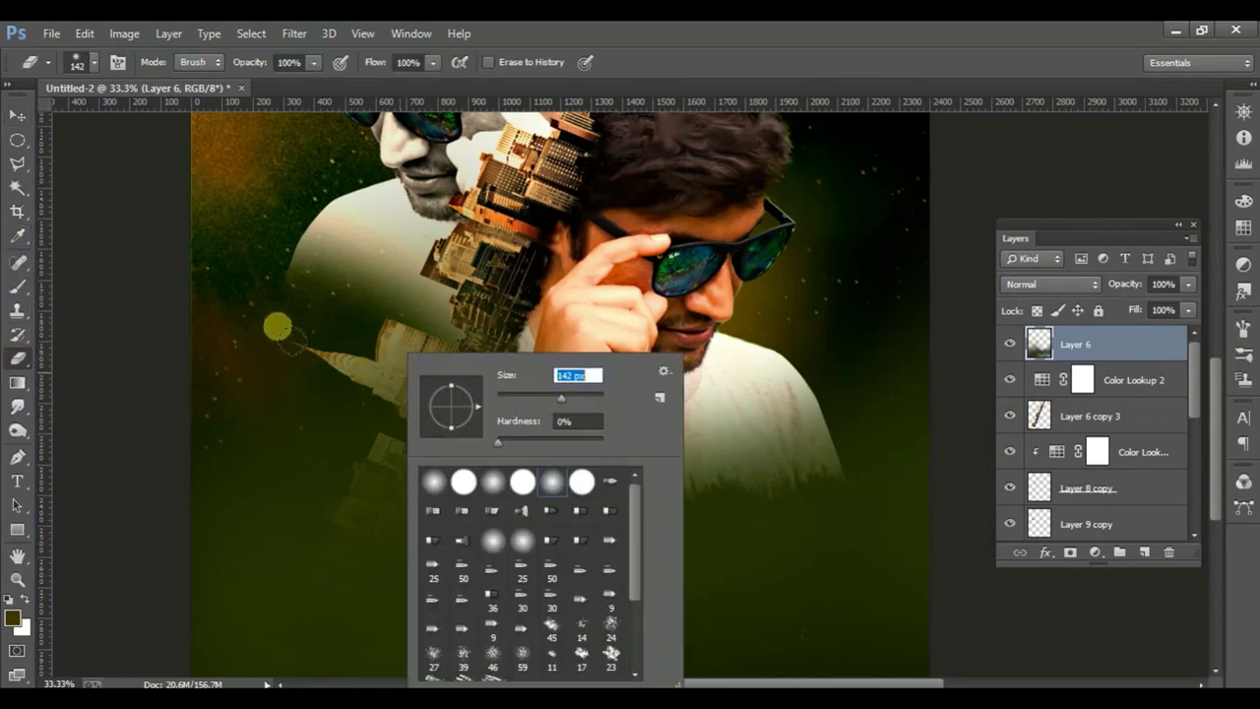
{"action": "type", "text": "244"}
{"action": "key", "text": "Return"}
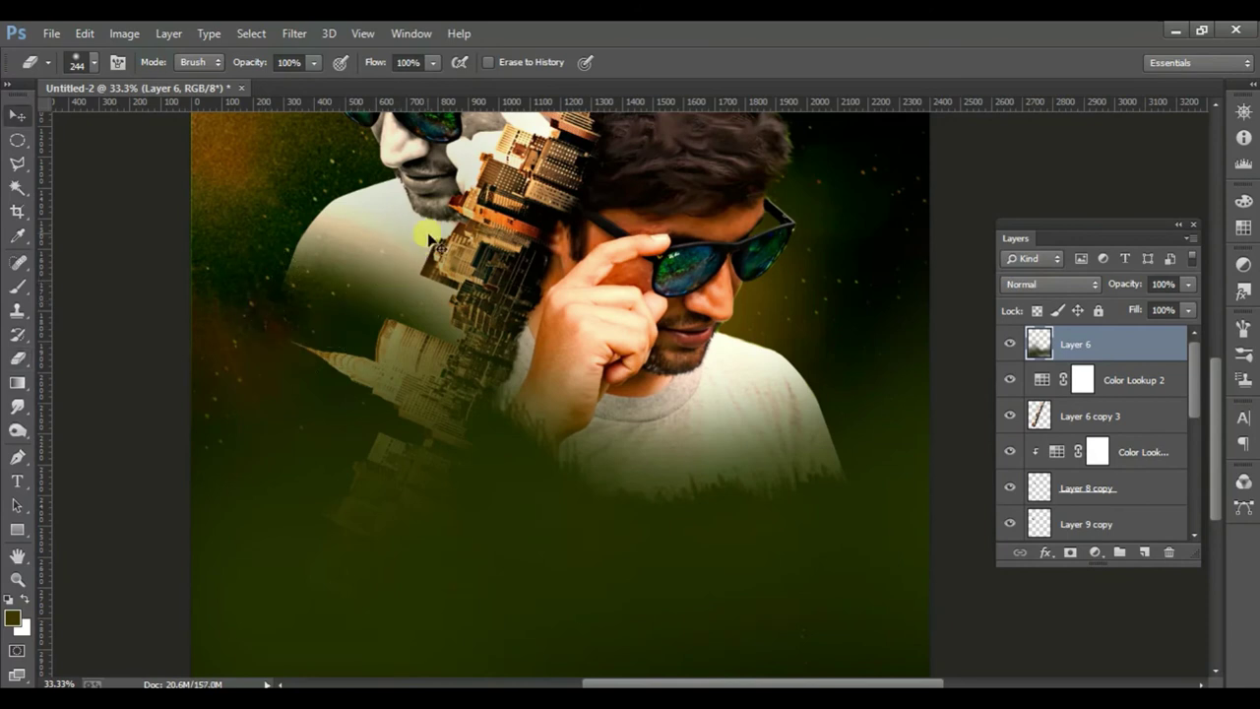
- Shift Layer 6's dark texture into a new position with the Move tool
{"action": "key", "text": "v"}
{"action": "mouse_move", "coordinate": [419, 148]}
{"action": "left_mouse_down"}
{"action": "mouse_move", "coordinate": [431, 172]}
{"action": "mouse_move", "coordinate": [371, 203]}
{"action": "left_mouse_up"}
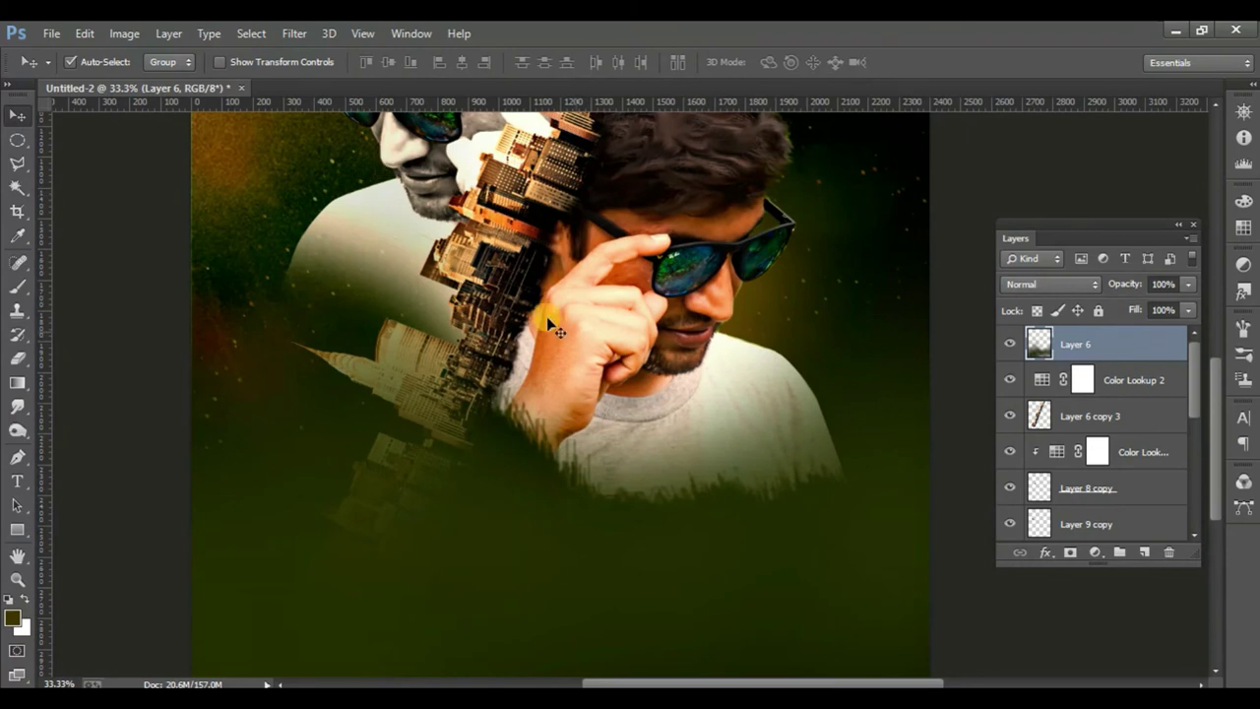
{"action": "left_click_drag", "start_coordinate": [552, 325], "coordinate": [810, 411]}
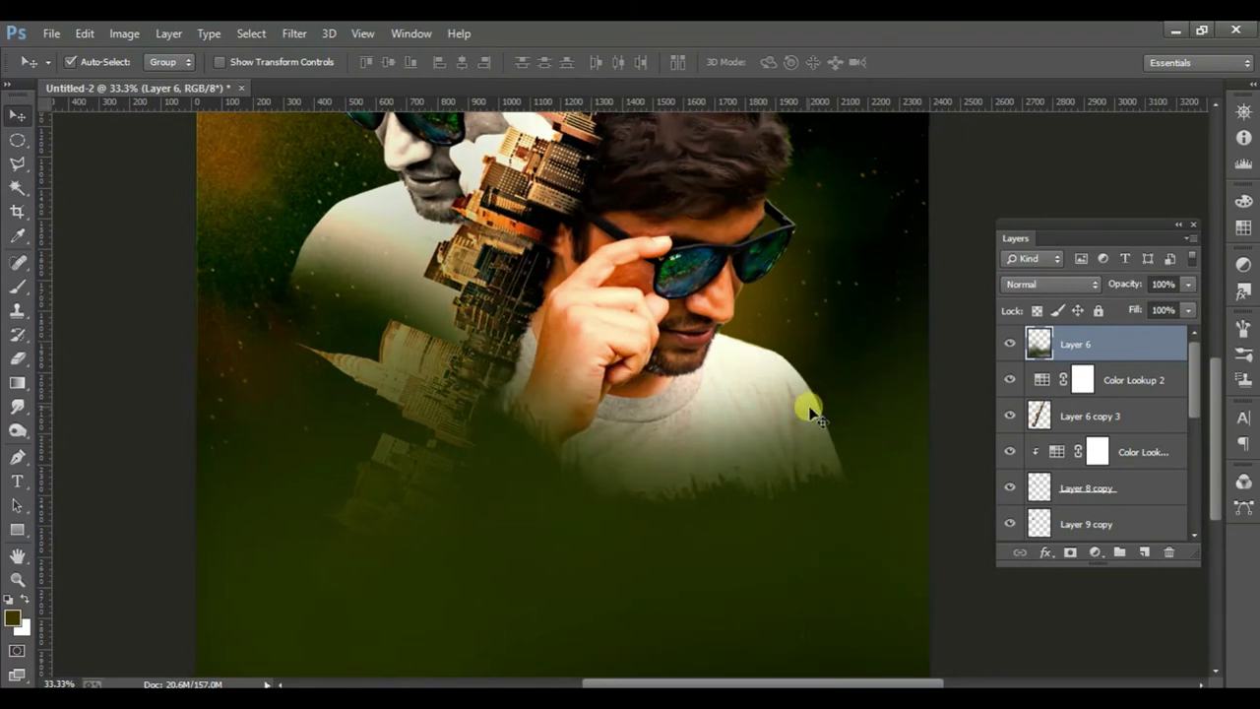
{"action": "key", "text": "ctrl+minus"}
{"action": "key", "text": "ctrl+minus"}
{"action": "right_click", "coordinate": [571, 264]}
{"action": "left_click", "coordinate": [605, 278]}
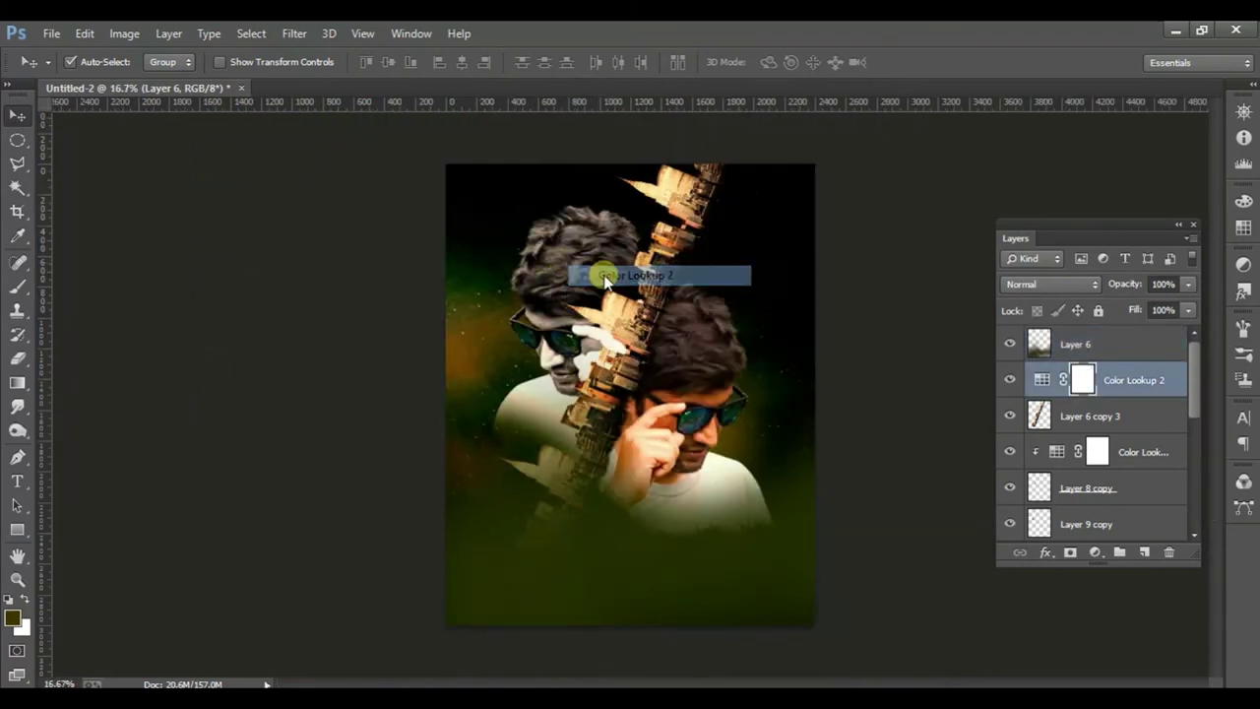
{"action": "right_click", "coordinate": [581, 268]}
{"action": "left_click", "coordinate": [638, 305]}
{"action": "left_click", "coordinate": [563, 427]}
{"action": "left_click_drag", "start_coordinate": [539, 404], "coordinate": [529, 307]}
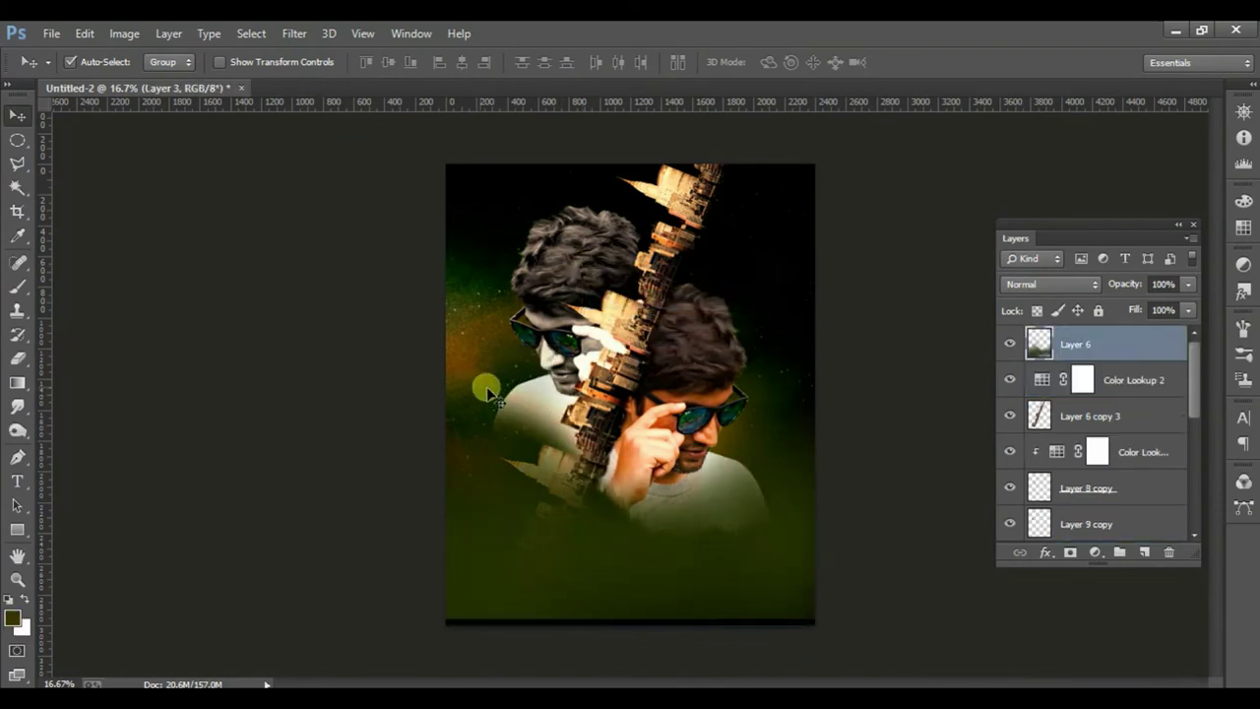
{"action": "key", "text": "ctrl+z"}
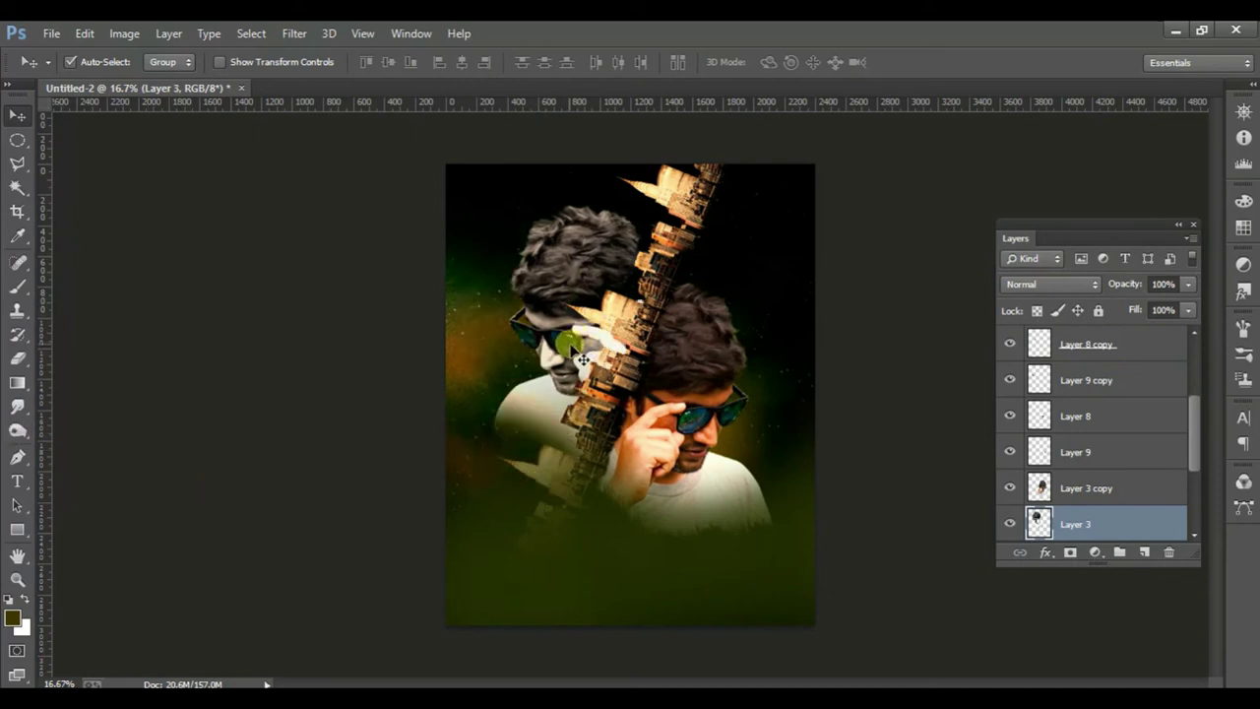
{"action": "left_click", "coordinate": [583, 361], "text": "shift"}
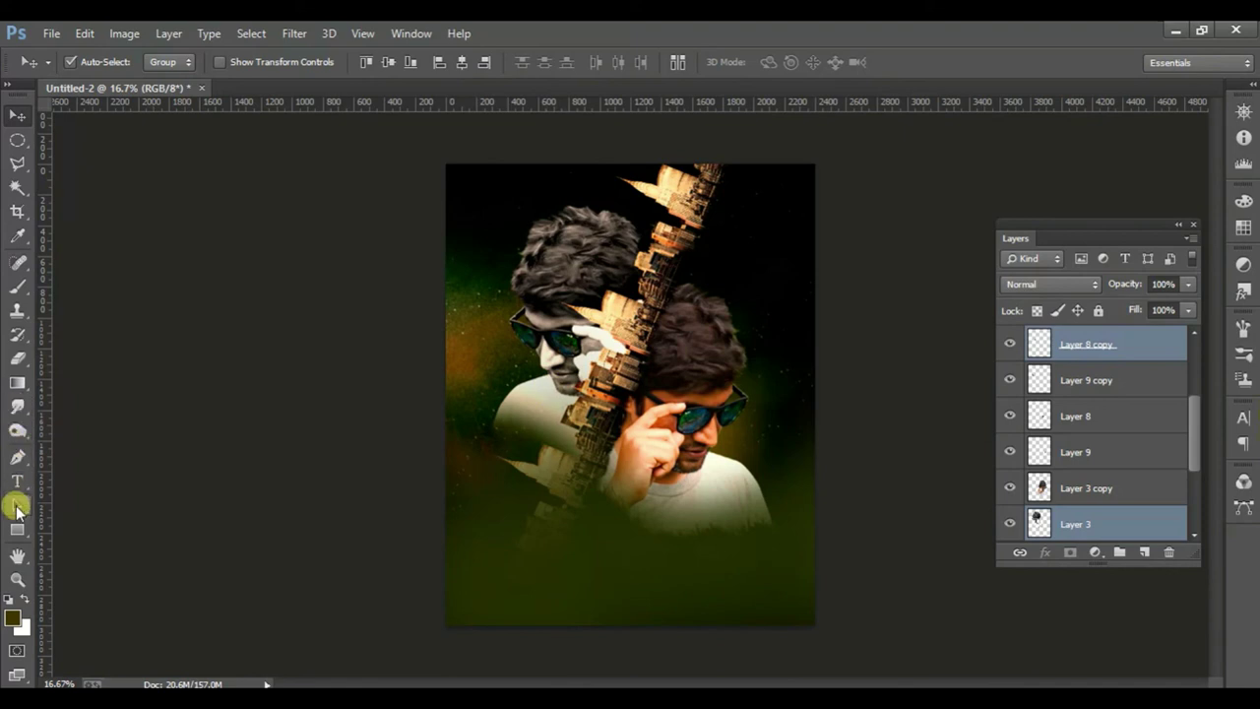
{"action": "left_click", "coordinate": [17, 307]}
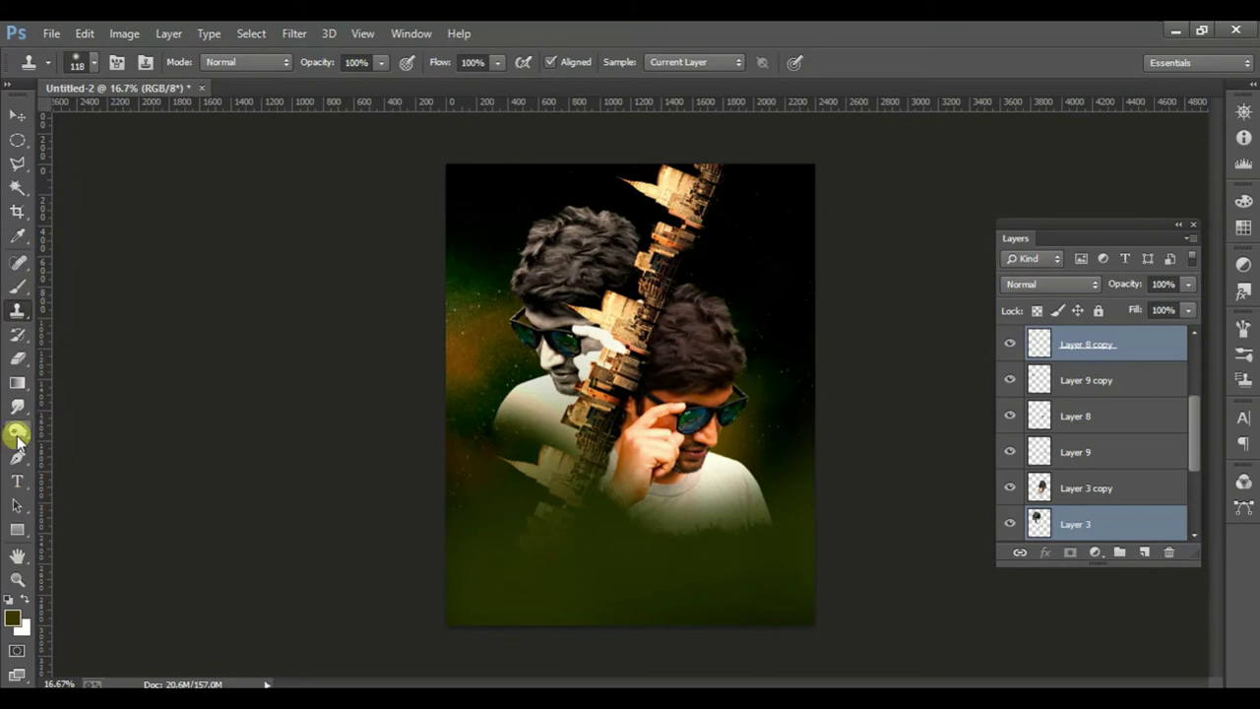
{"action": "left_click", "coordinate": [18, 364]}
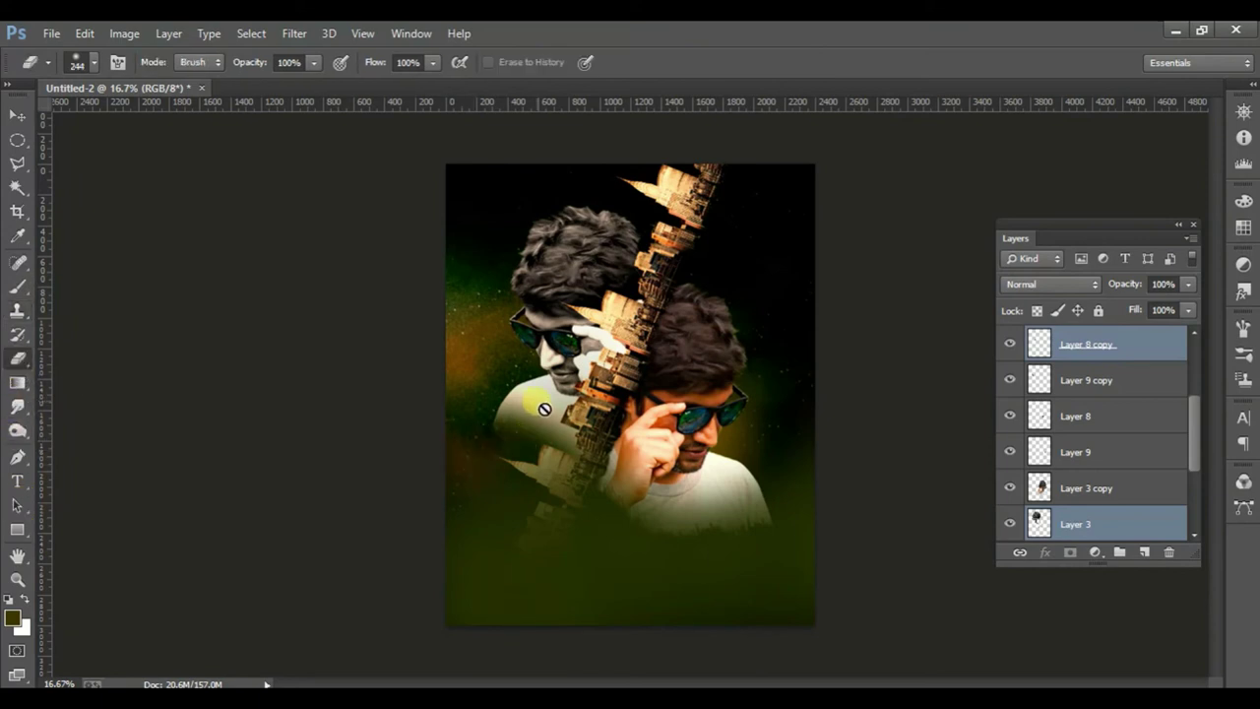
{"action": "left_click", "coordinate": [18, 116]}
{"action": "left_click_drag", "start_coordinate": [556, 264], "coordinate": [570, 216]}
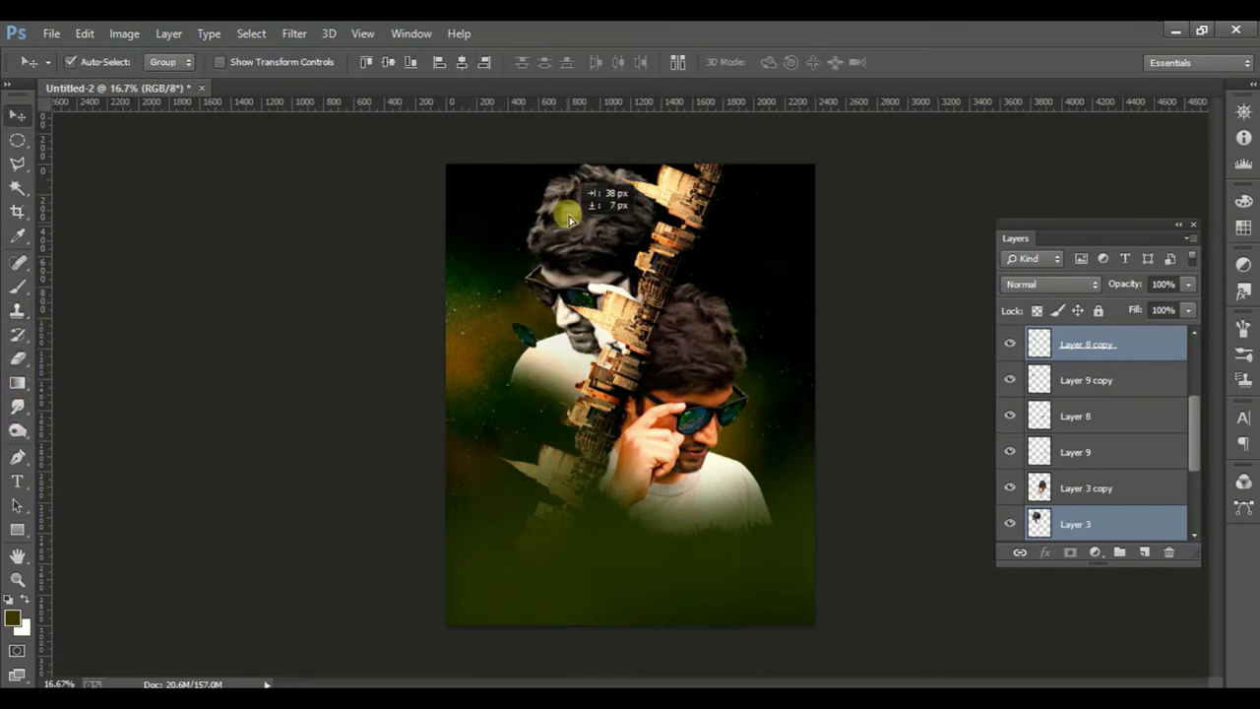
{"action": "mouse_move", "coordinate": [547, 288]}
{"action": "left_mouse_down"}
{"action": "mouse_move", "coordinate": [530, 343]}
{"action": "mouse_move", "coordinate": [591, 211]}
{"action": "left_mouse_up"}
{"action": "left_click", "coordinate": [531, 344], "text": "shift"}
{"action": "key", "text": "ctrl+z"}
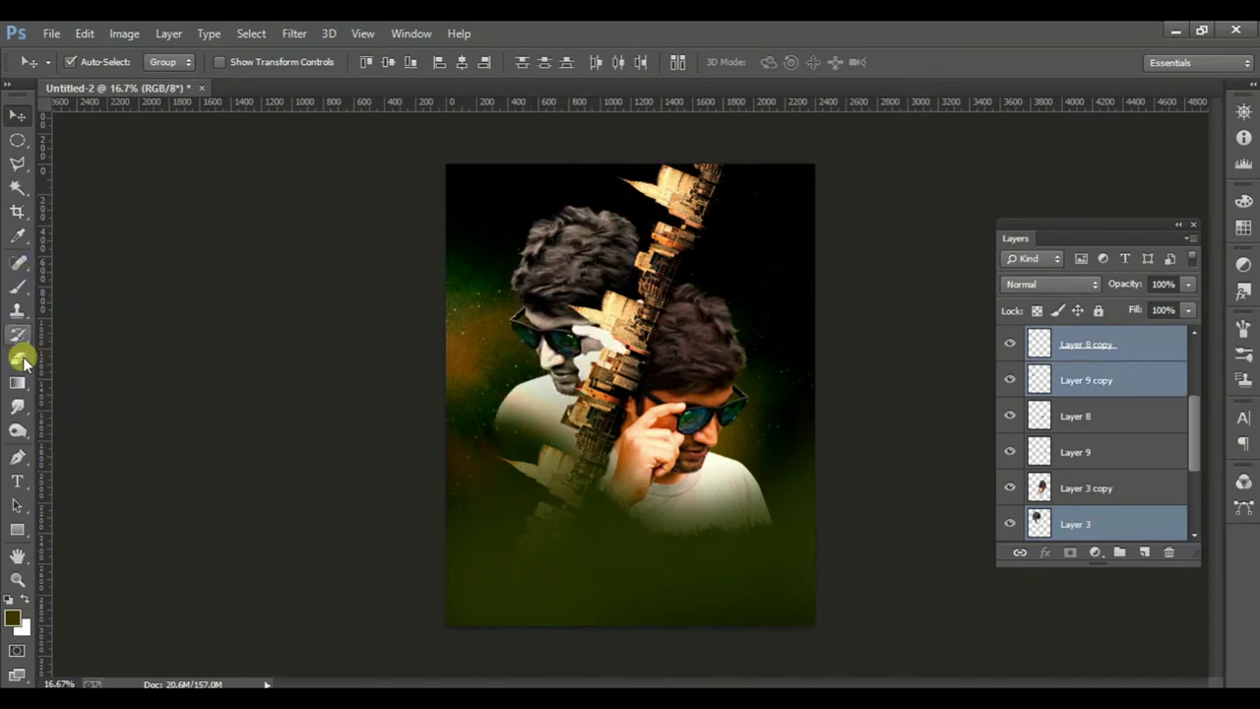
{"action": "left_click", "coordinate": [20, 359]}
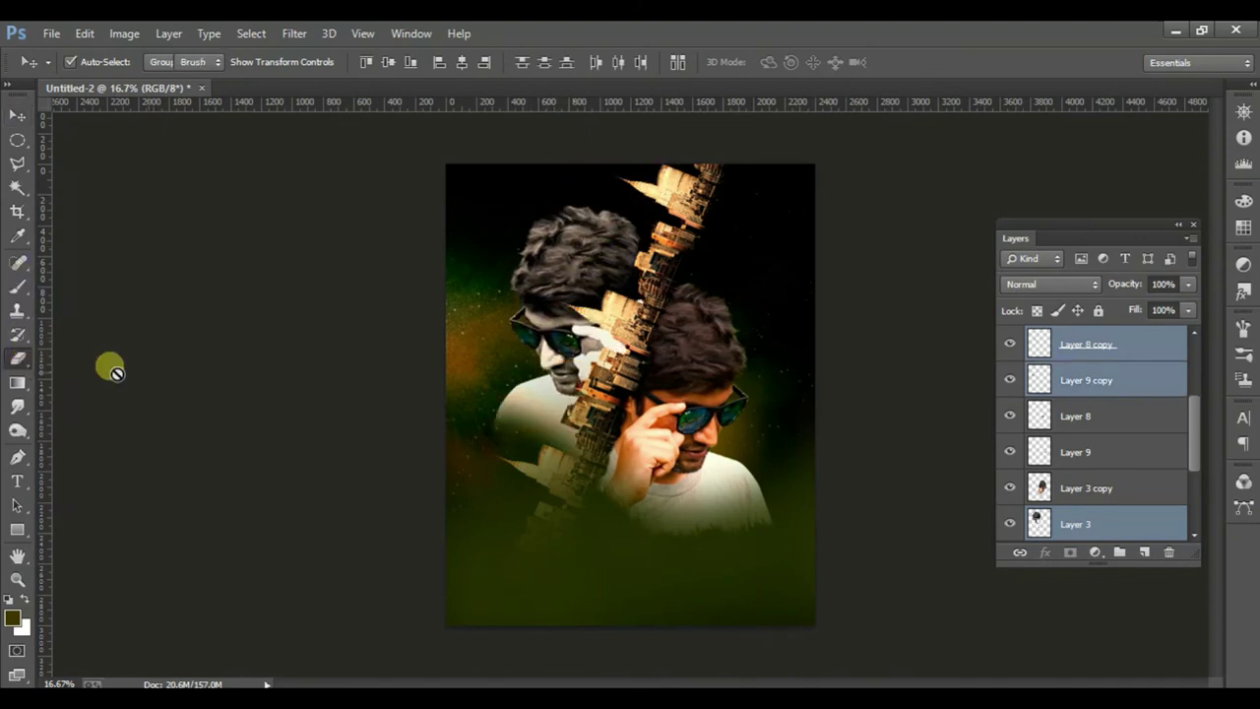
{"action": "left_click", "coordinate": [1133, 524]}
{"action": "scroll", "coordinate": [1132, 523], "scroll_direction": "down", "scroll_amount": 3}
{"action": "scroll", "coordinate": [1132, 523], "scroll_direction": "up", "scroll_amount": 1}
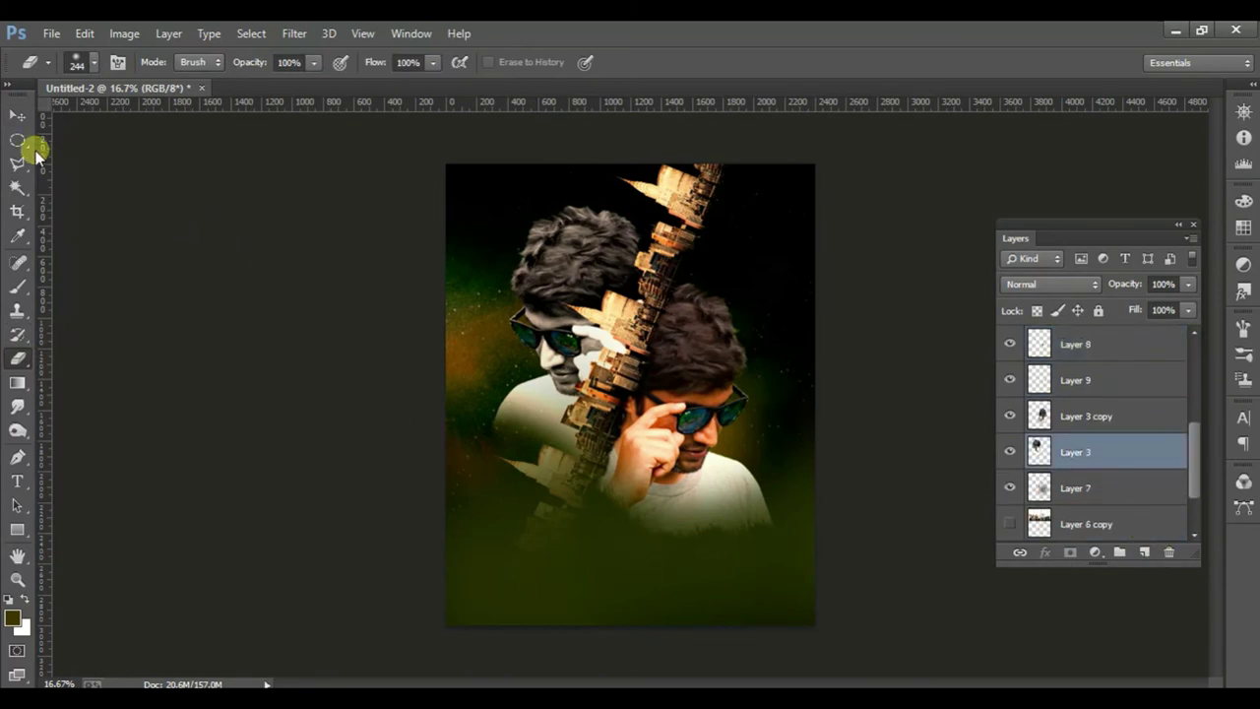
- Check the eraser variants, dismiss the no-layers-selected error, and return to the Move tool
{"action": "left_click", "coordinate": [22, 361]}
{"action": "left_click", "coordinate": [117, 360]}
{"action": "left_click", "coordinate": [13, 110]}
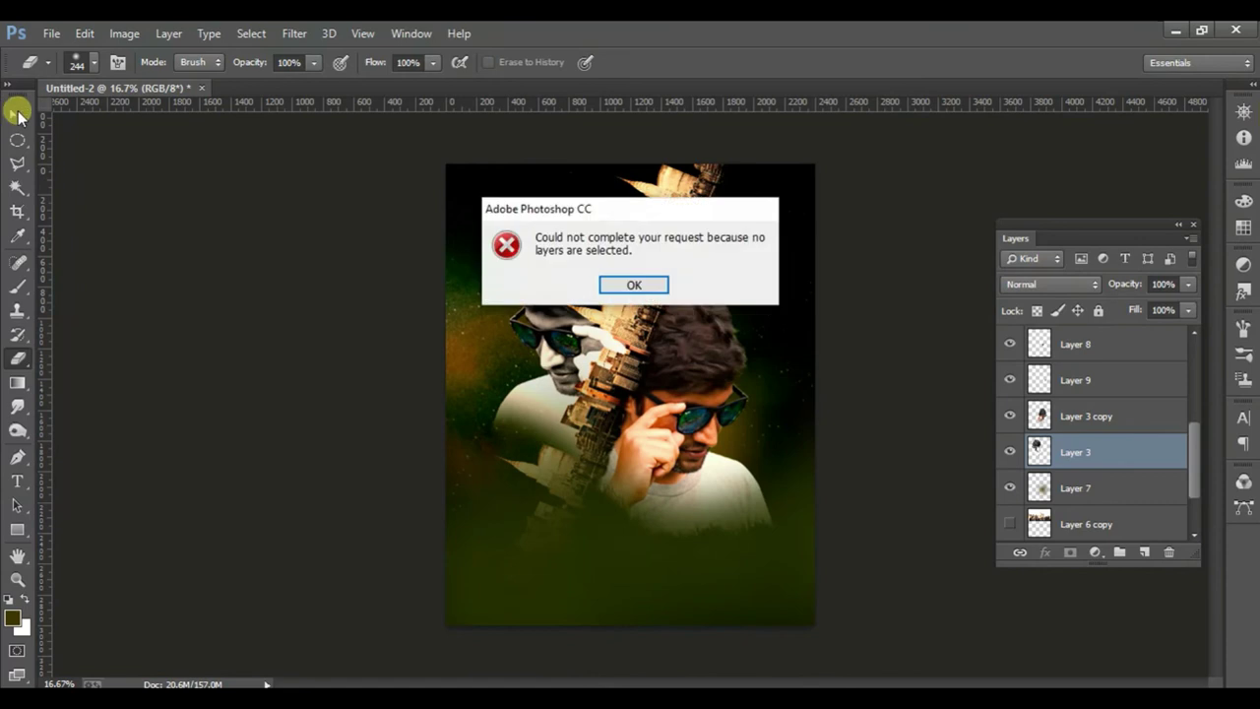
{"action": "left_click", "coordinate": [626, 286]}
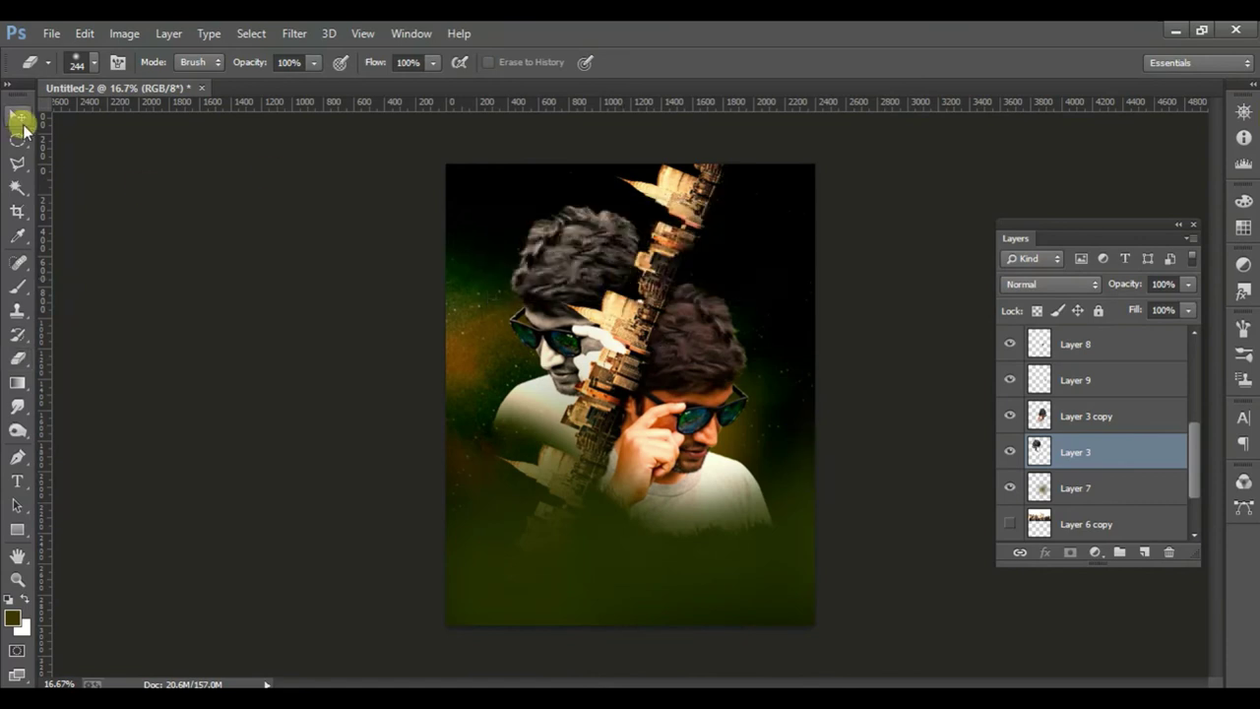
{"action": "left_click", "coordinate": [17, 115]}
- Zoom in close on the two faces and pan to centre the front man
{"action": "key", "text": "ctrl+plus"}
{"action": "left_click_drag", "start_coordinate": [522, 330], "coordinate": [524, 331]}
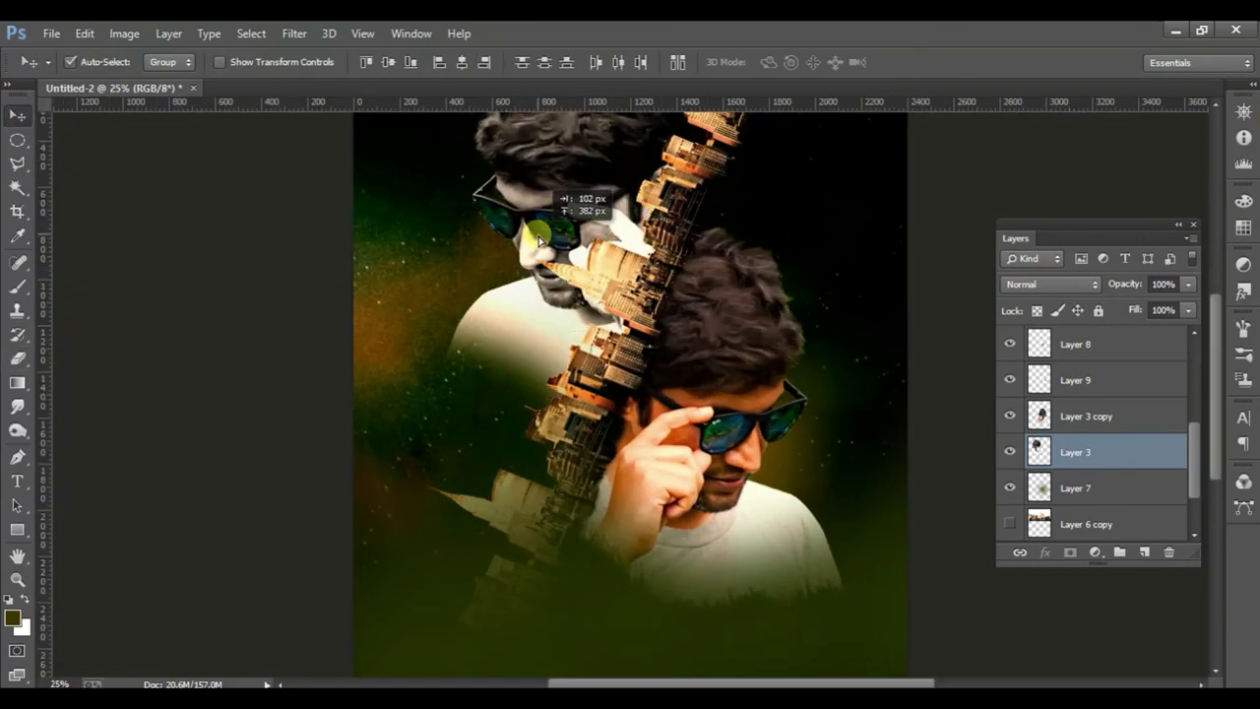
{"action": "left_click_drag", "start_coordinate": [696, 443], "coordinate": [687, 398]}
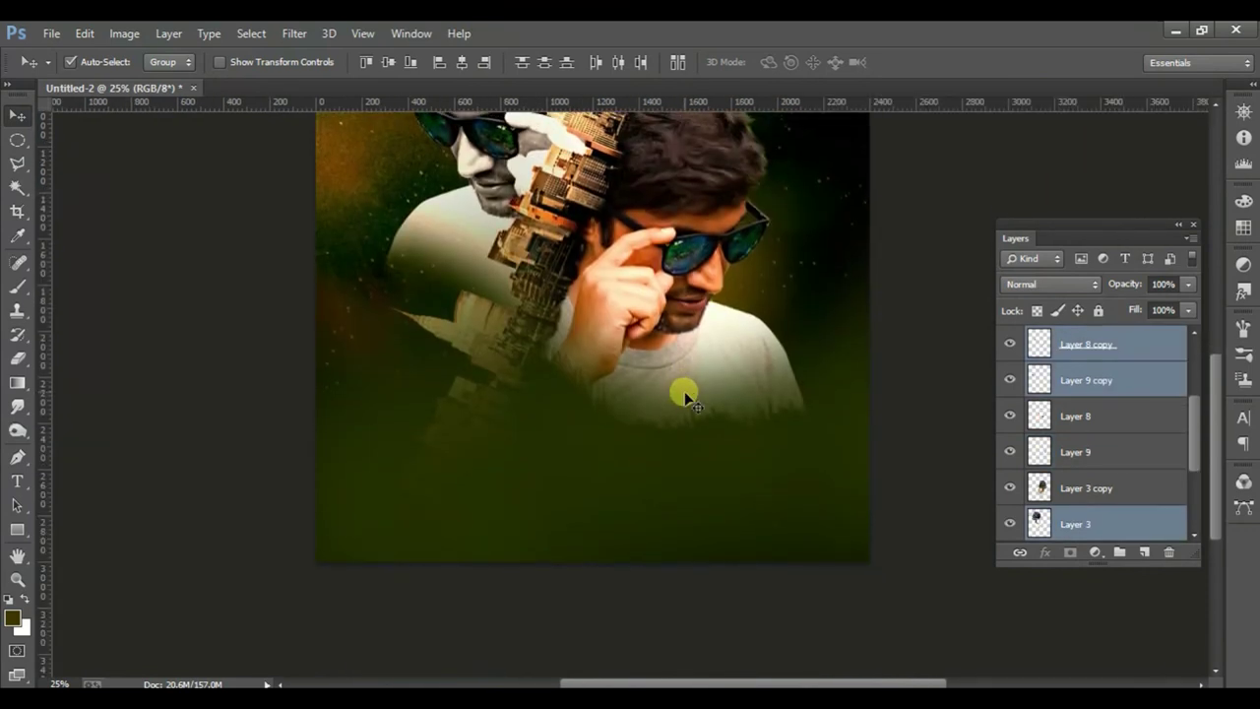
{"action": "key", "text": "ctrl+minus"}
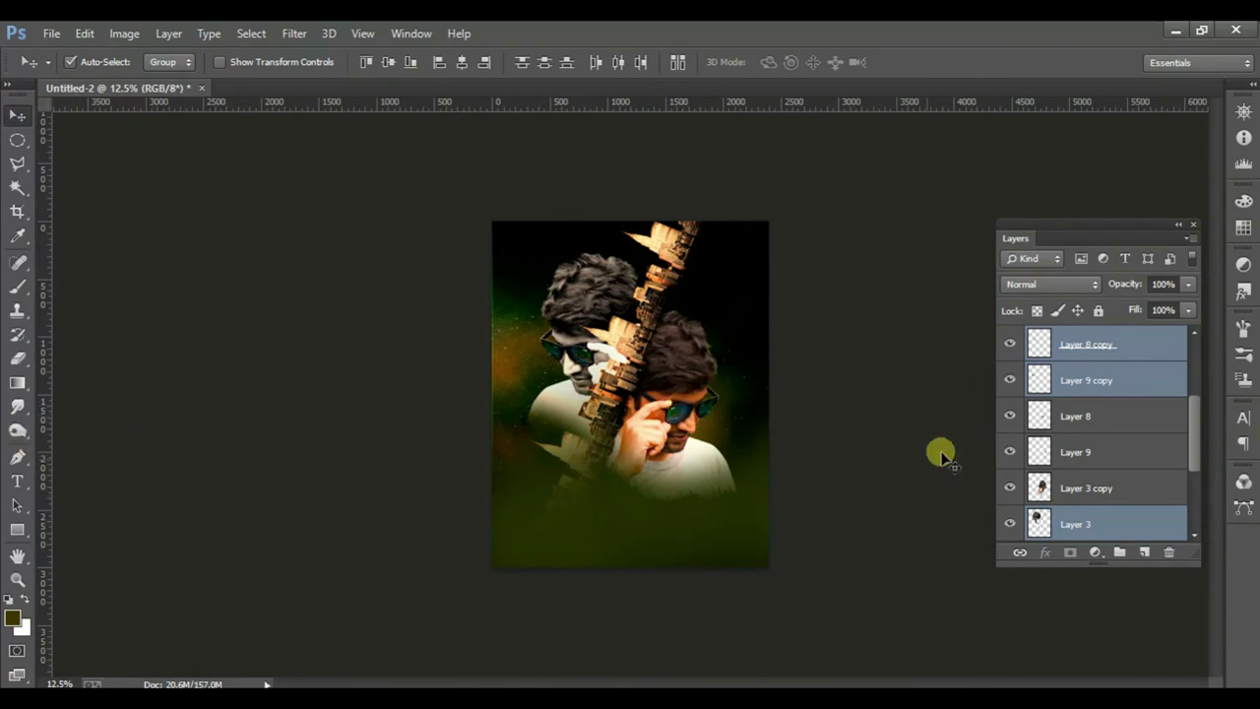
{"action": "key", "text": "ctrl+plus"}
{"action": "key", "text": "ctrl+plus"}
{"action": "key", "text": "ctrl+plus"}
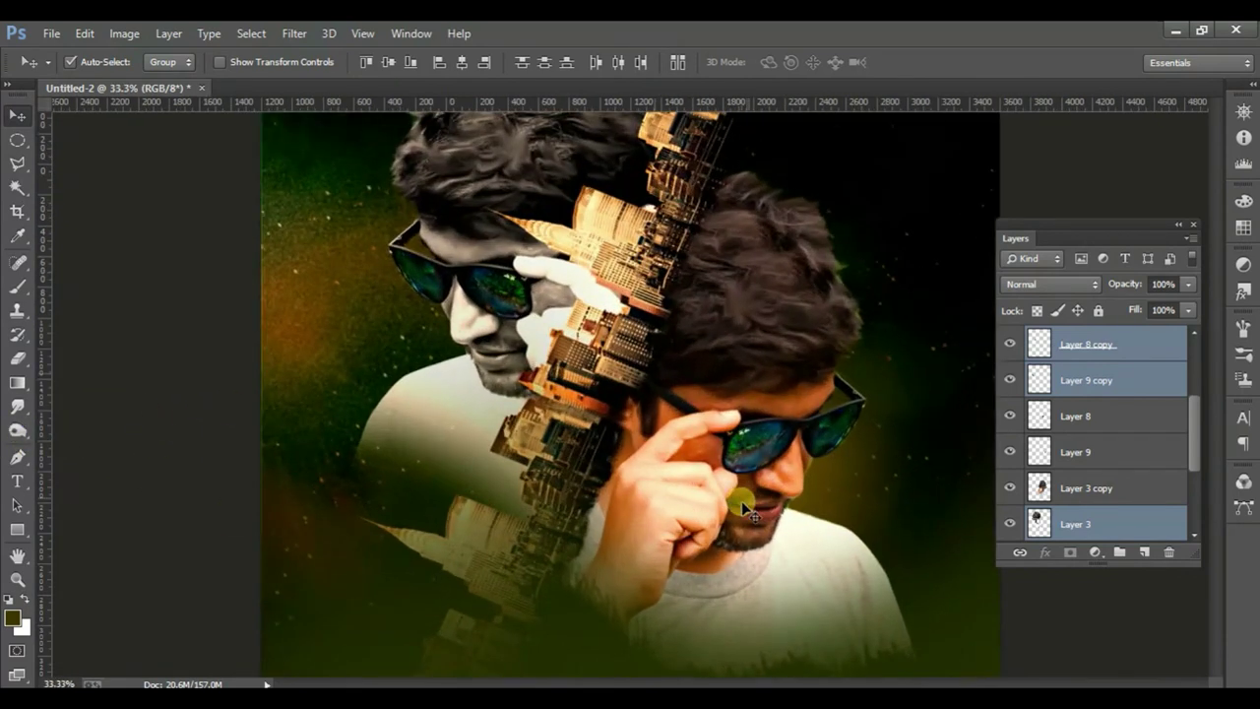
{"action": "left_click_drag", "start_coordinate": [775, 586], "coordinate": [727, 480]}
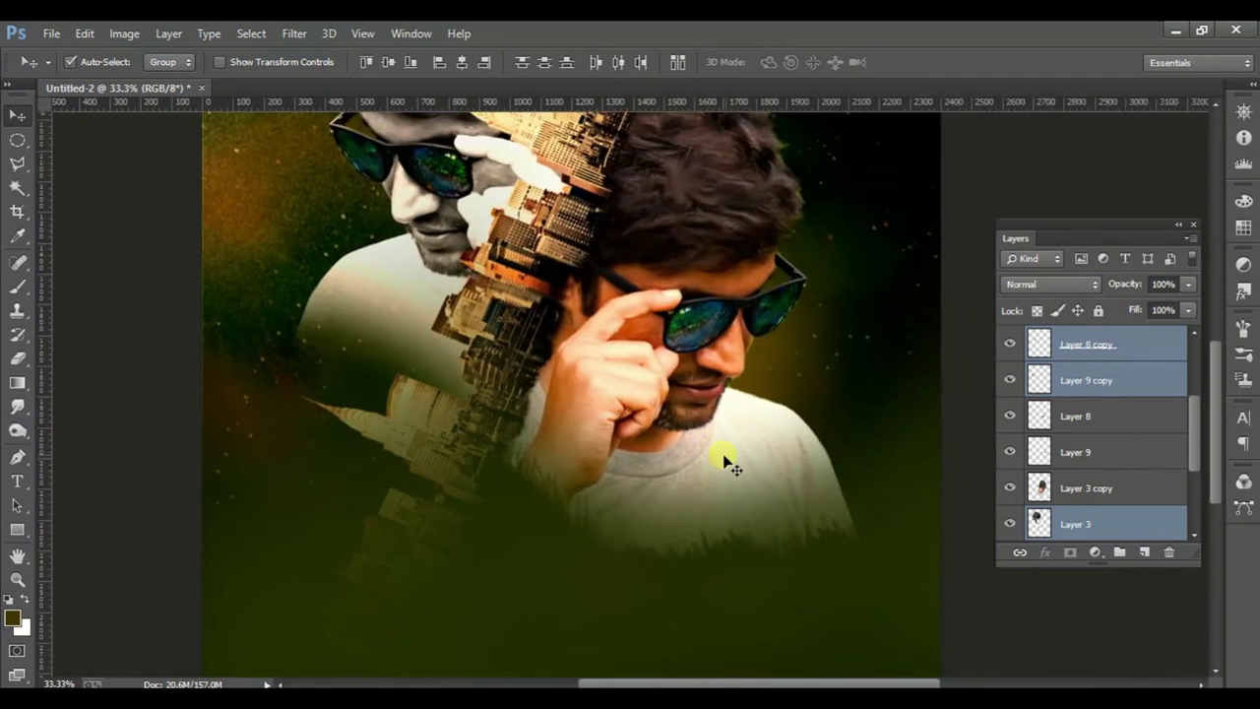
{"action": "left_click", "coordinate": [728, 463]}
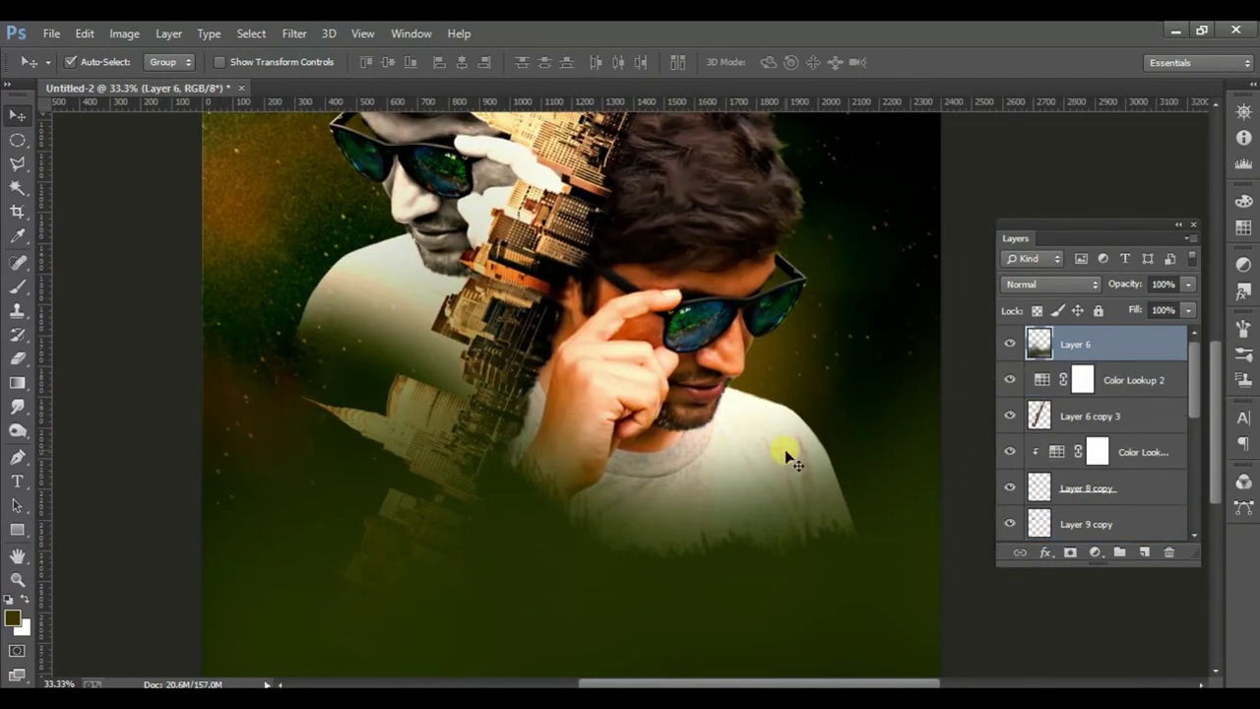
- Switch to the Dodge tool with the soft 24 px brush preset, enlarged
{"action": "left_click", "coordinate": [17, 430]}
{"action": "right_click", "coordinate": [542, 406]}
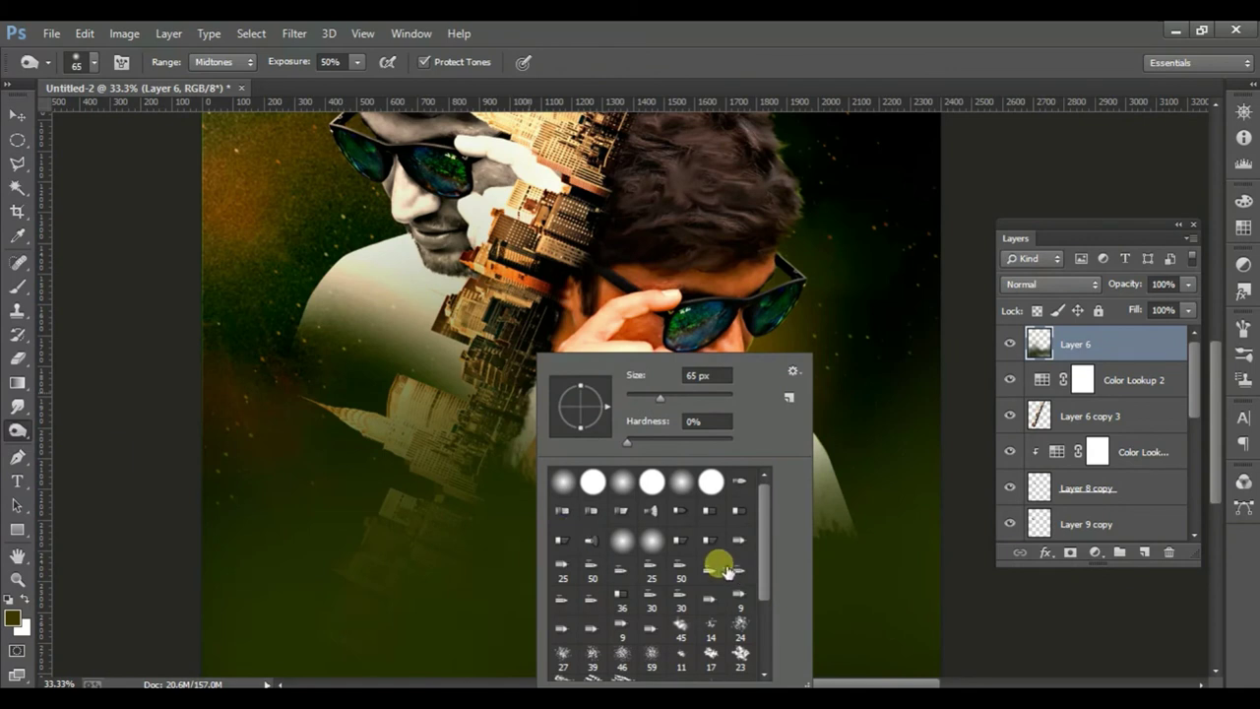
{"action": "left_click", "coordinate": [740, 623]}
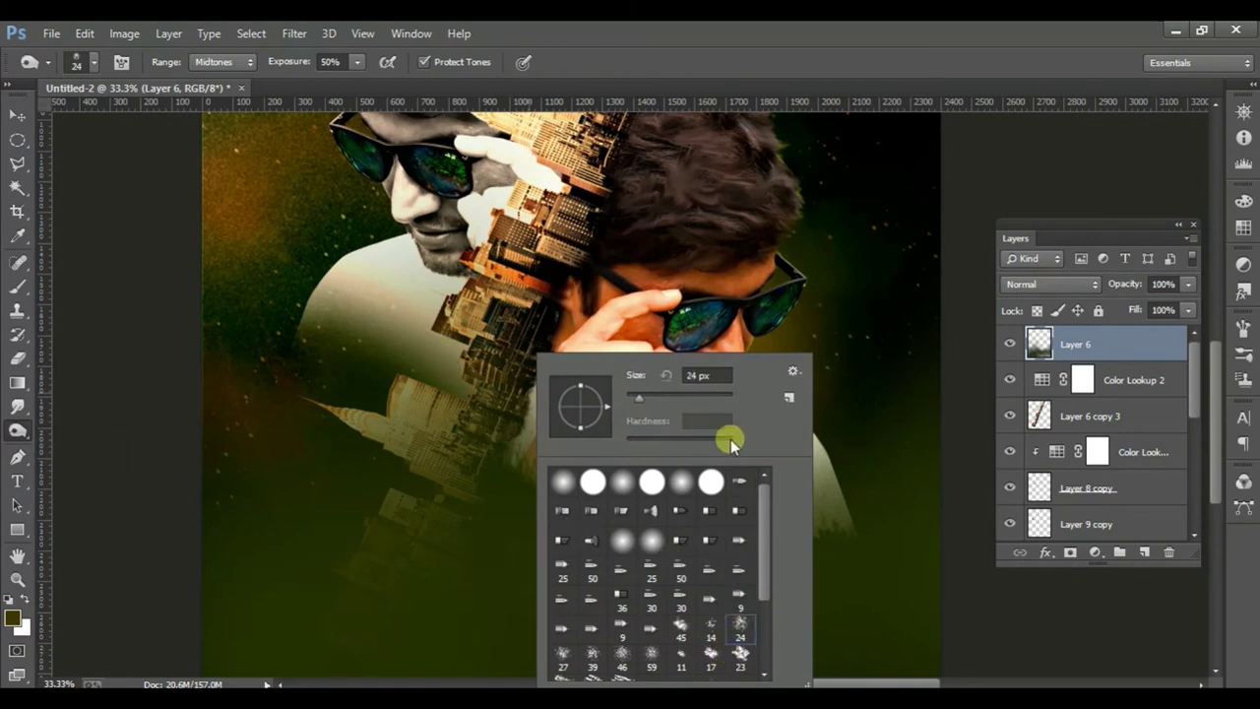
{"action": "left_click_drag", "start_coordinate": [673, 389], "coordinate": [686, 396]}
{"action": "left_click", "coordinate": [859, 286]}
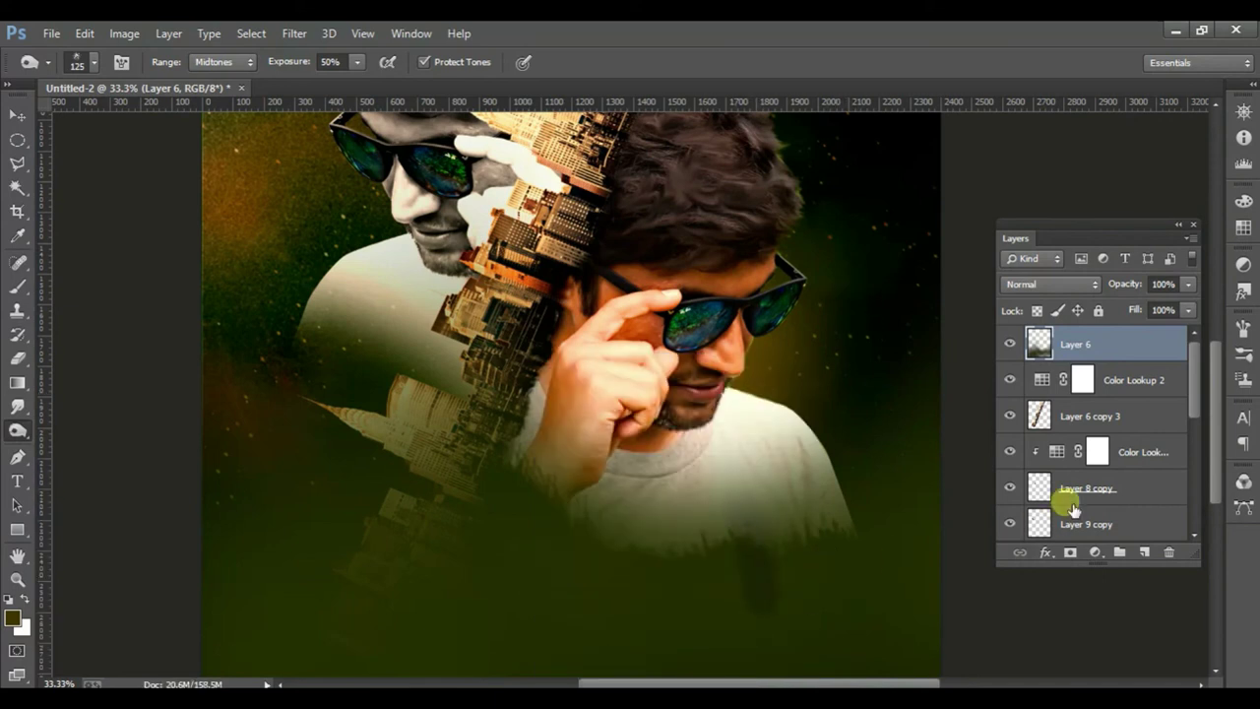
- Dodge the lower edge of the front man's shirt on Layer 3 copy, then nudge him
{"action": "scroll", "coordinate": [1103, 463], "scroll_direction": "down", "scroll_amount": 2}
{"action": "scroll", "coordinate": [1119, 437], "scroll_direction": "down", "scroll_amount": 1}
{"action": "scroll", "coordinate": [1120, 436], "scroll_direction": "down", "scroll_amount": 1}
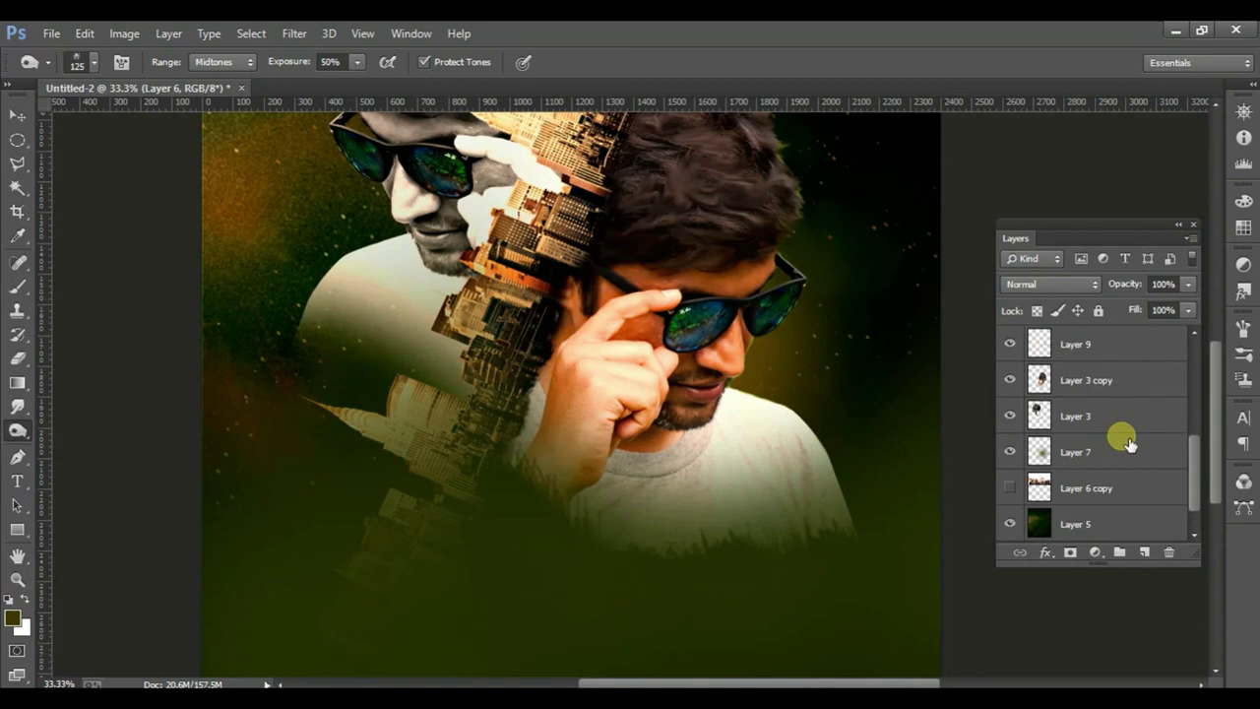
{"action": "left_click", "coordinate": [1093, 382]}
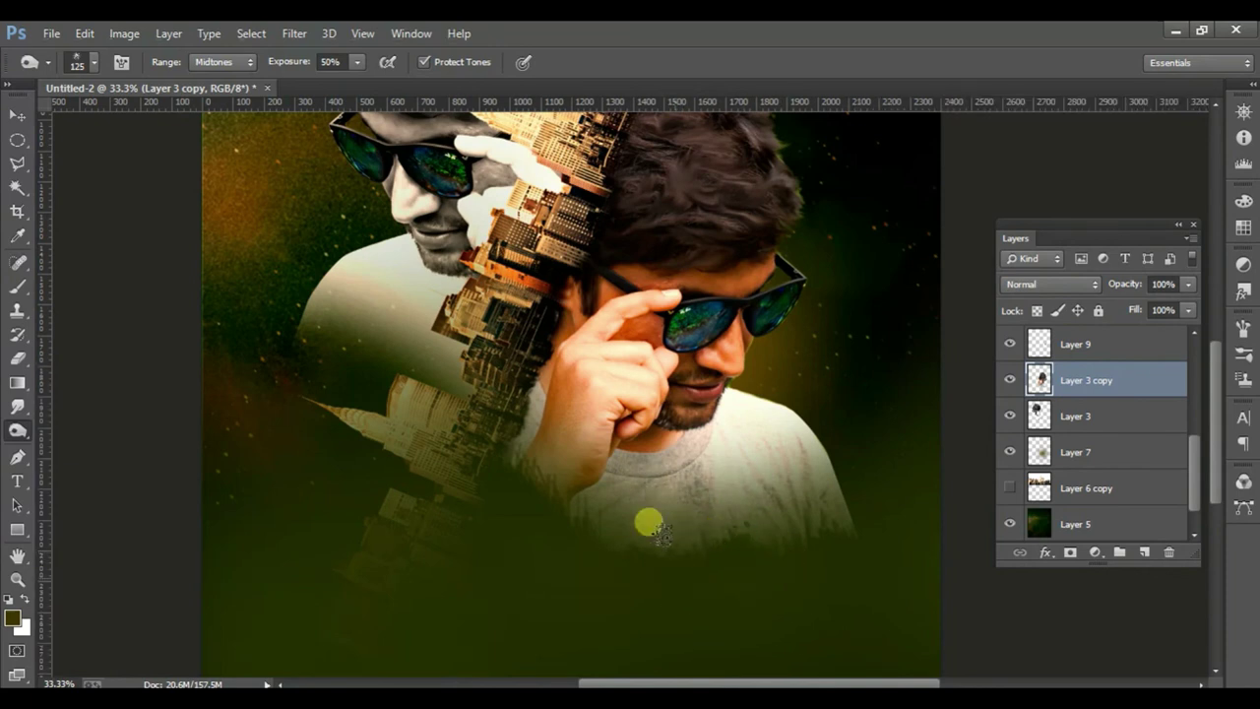
{"action": "mouse_move", "coordinate": [802, 531]}
{"action": "left_mouse_down"}
{"action": "mouse_move", "coordinate": [816, 479]}
{"action": "mouse_move", "coordinate": [841, 538]}
{"action": "mouse_move", "coordinate": [536, 475]}
{"action": "left_mouse_up"}
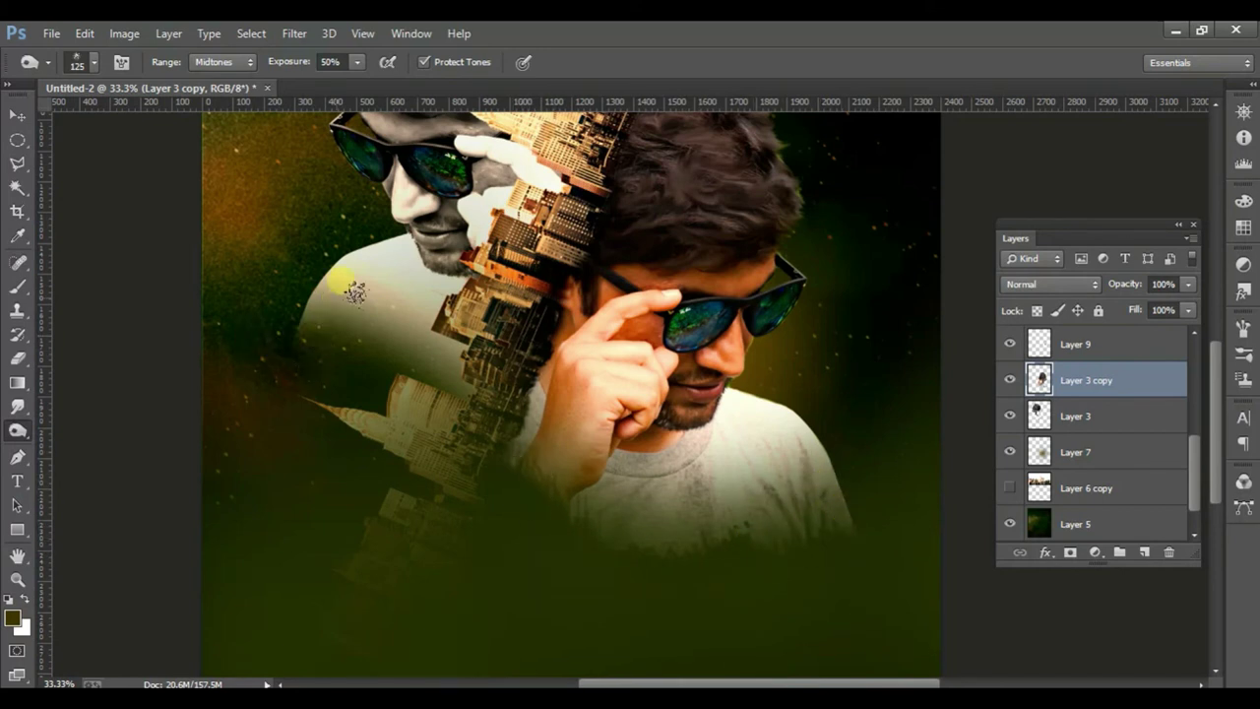
{"action": "left_click", "coordinate": [17, 115]}
{"action": "mouse_move", "coordinate": [699, 418]}
{"action": "left_mouse_down"}
{"action": "mouse_move", "coordinate": [745, 359]}
{"action": "mouse_move", "coordinate": [697, 443]}
{"action": "left_mouse_up"}
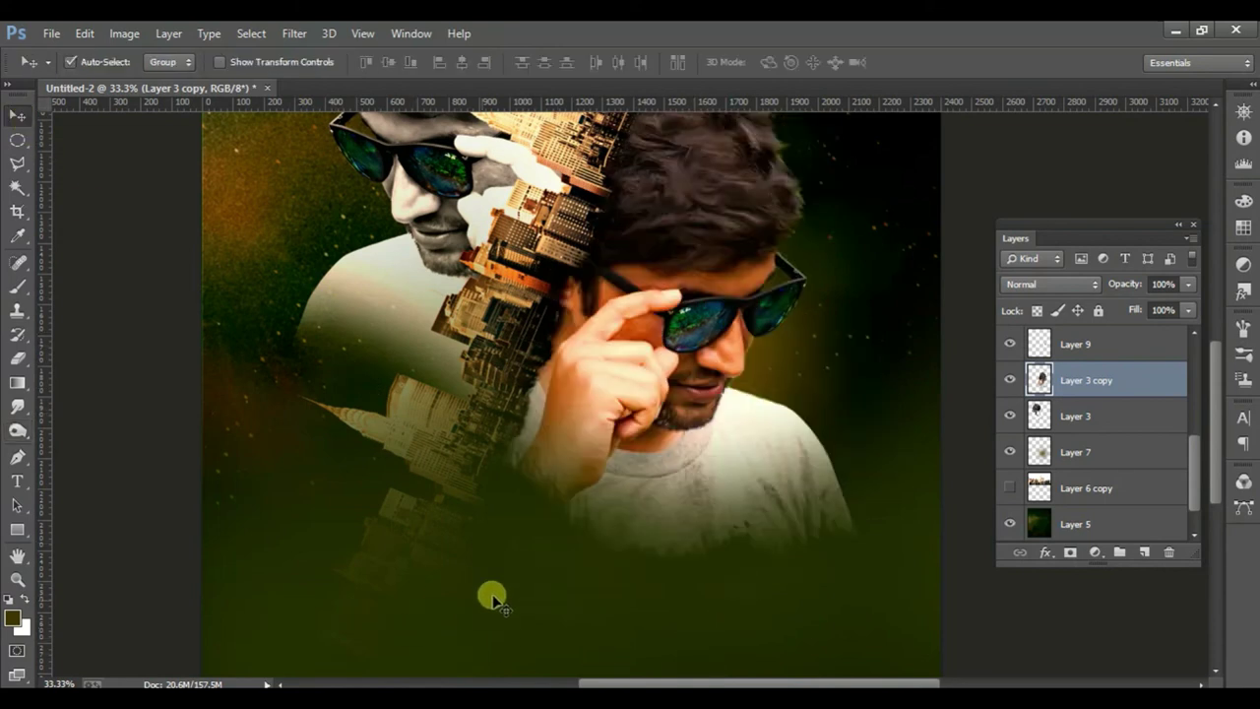
{"action": "left_click_drag", "start_coordinate": [731, 353], "coordinate": [733, 350]}
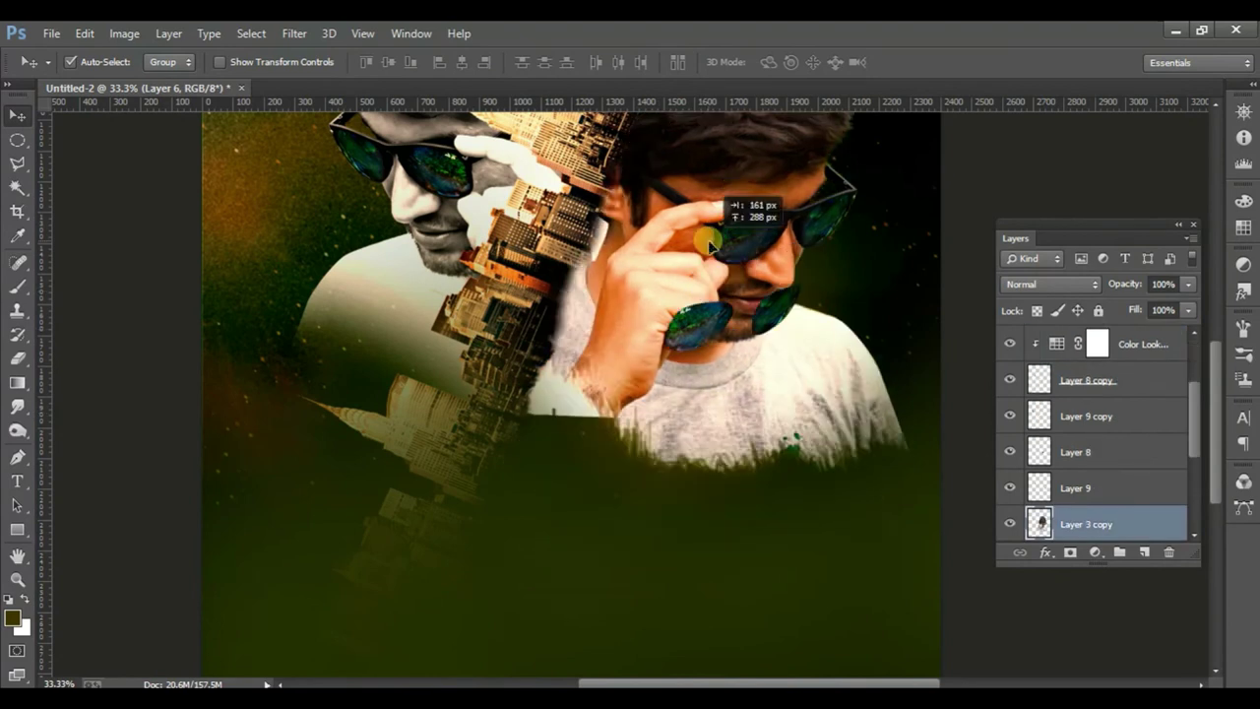
{"action": "key", "text": "shift+alt+bracketright"}
{"action": "key", "text": "shift+alt+bracketright"}
{"action": "left_click_drag", "start_coordinate": [694, 271], "coordinate": [734, 207]}
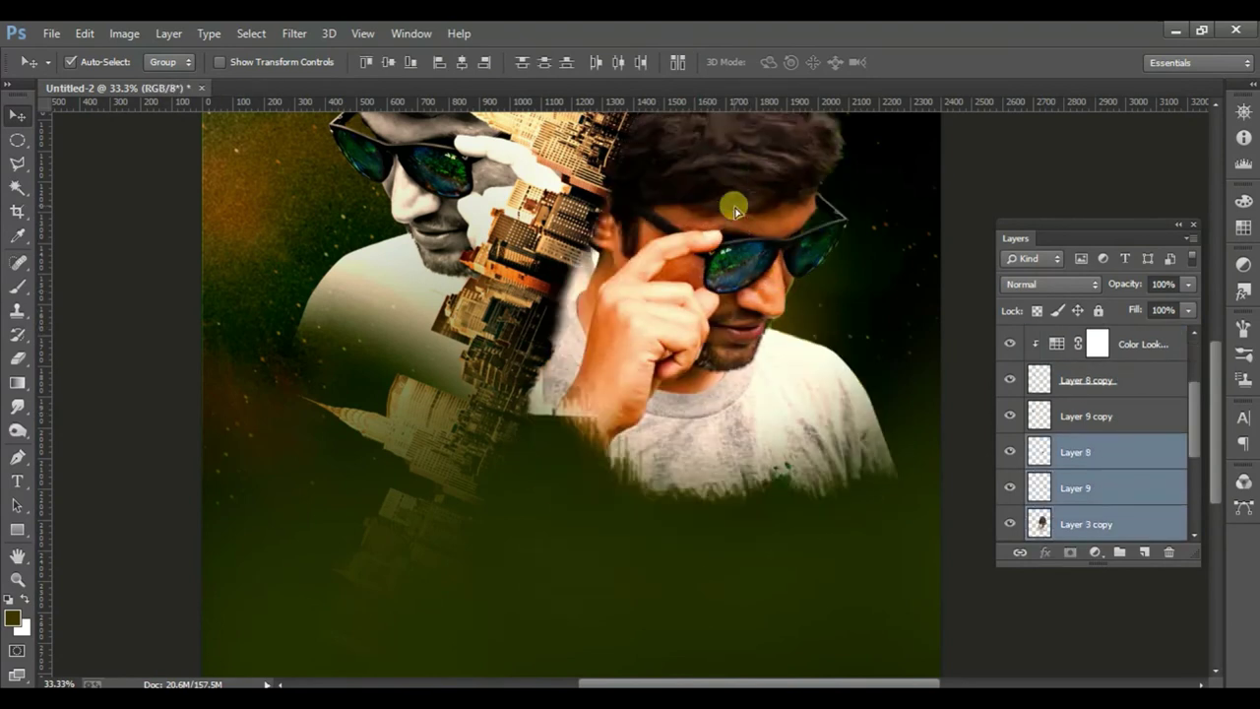
{"action": "key", "text": "ctrl+z"}
{"action": "left_click", "coordinate": [698, 523]}
{"action": "left_click_drag", "start_coordinate": [763, 420], "coordinate": [769, 405]}
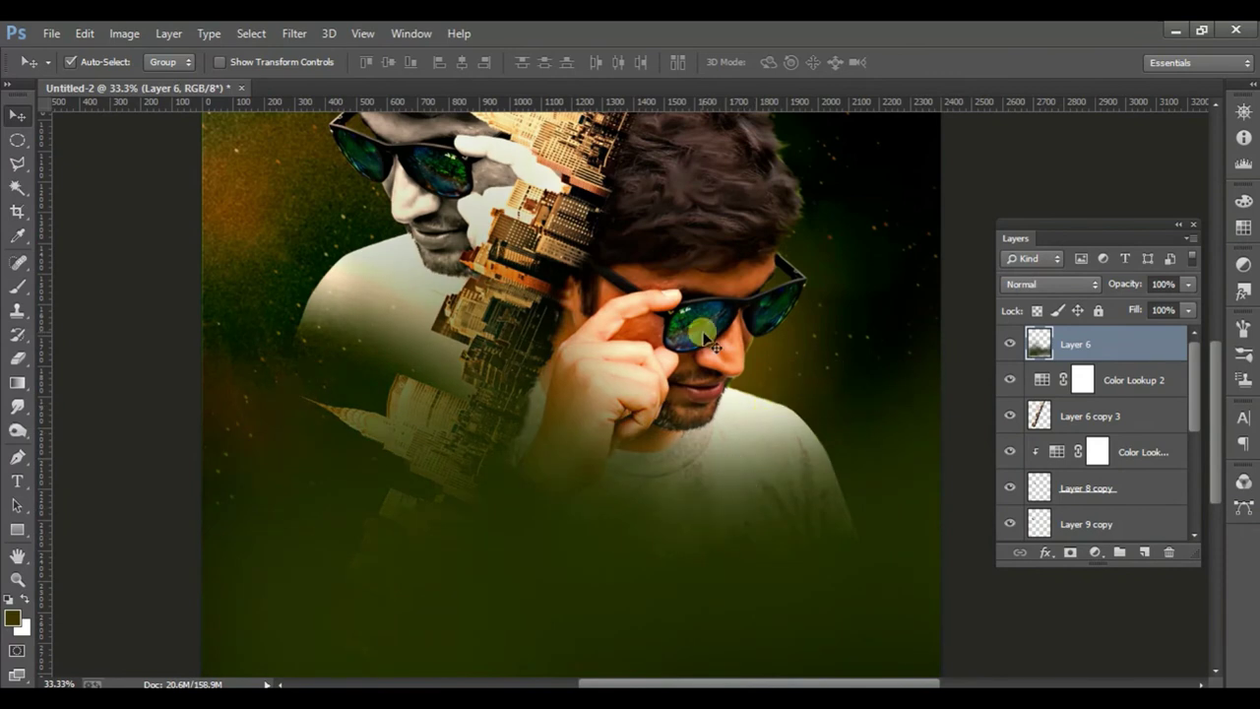
{"action": "left_click_drag", "start_coordinate": [690, 268], "coordinate": [709, 197]}
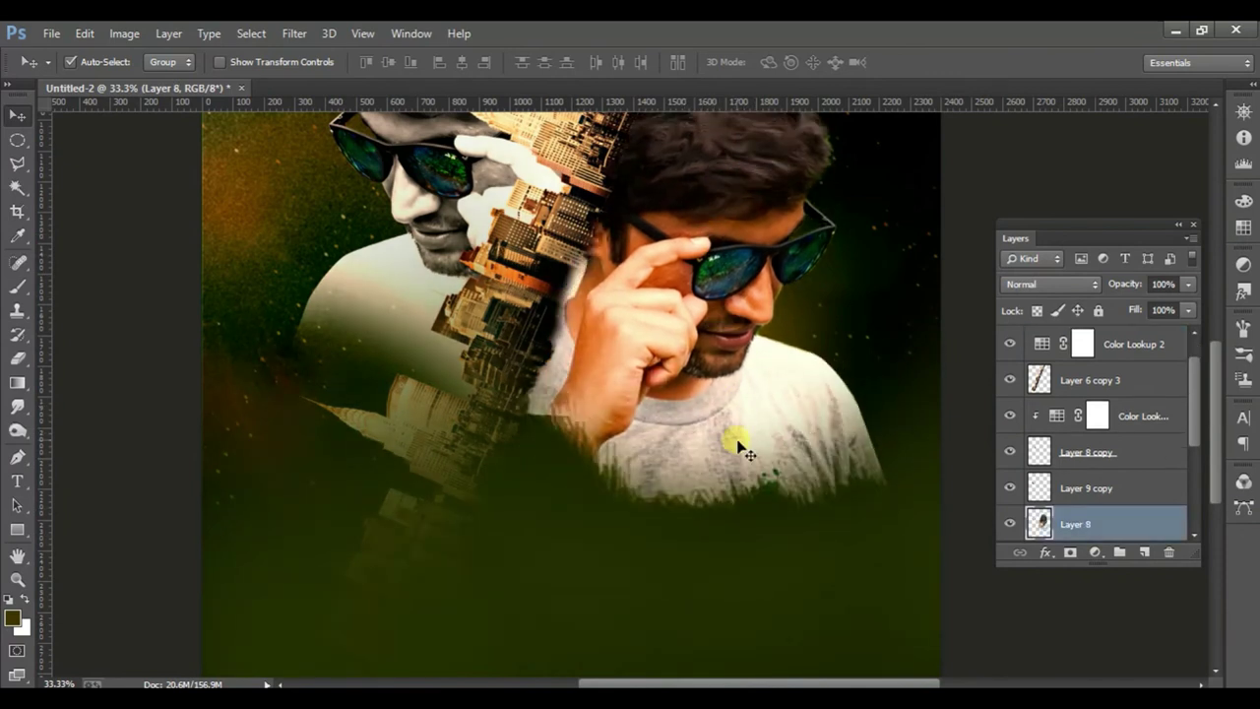
{"action": "key", "text": "ctrl+z"}
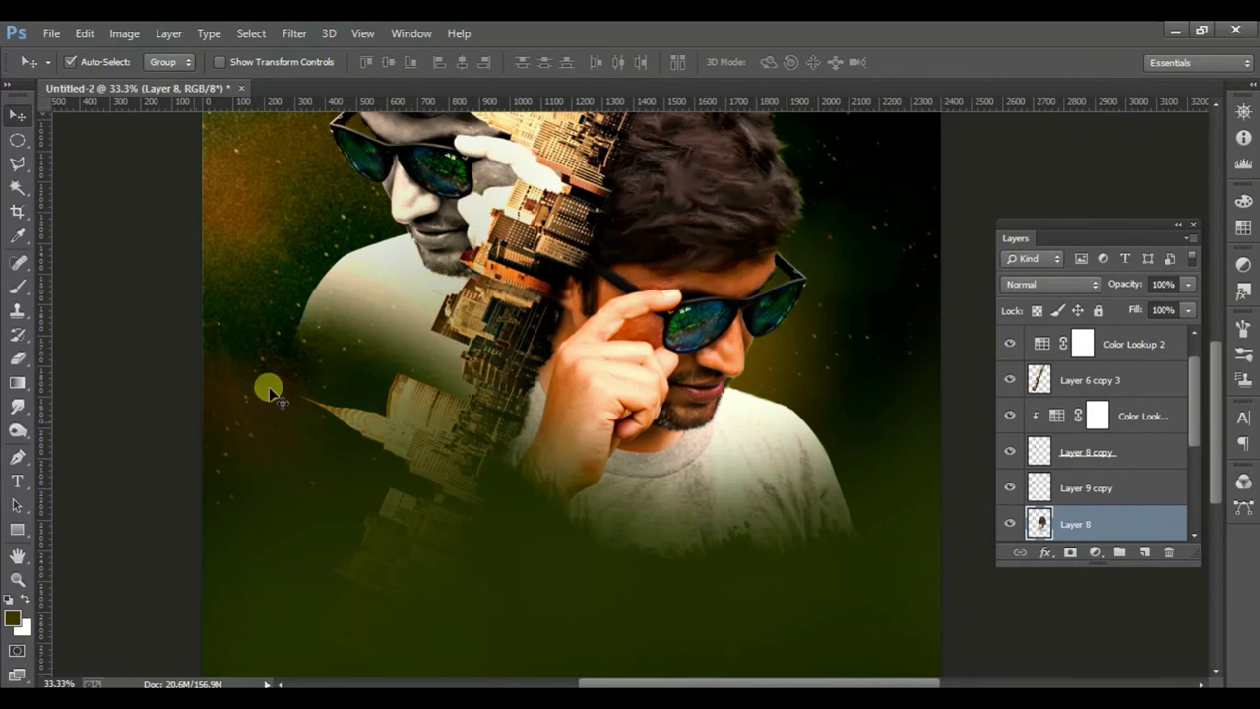
{"action": "left_click", "coordinate": [19, 431]}
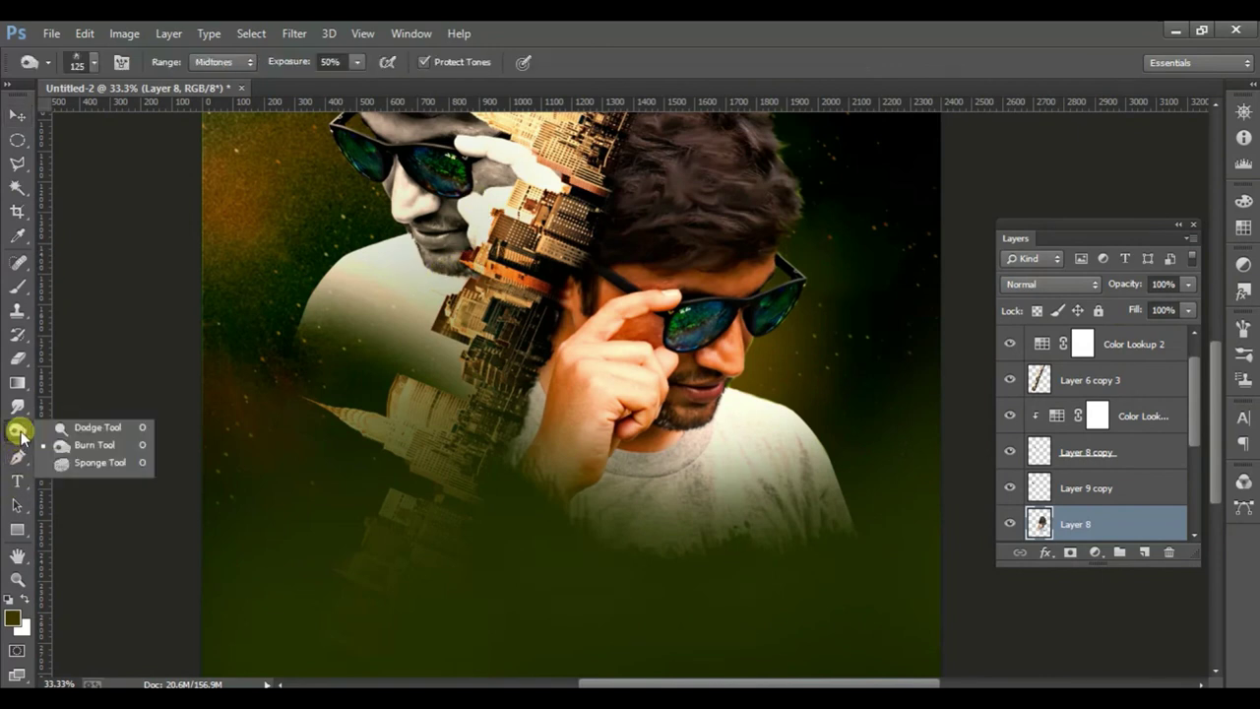
- Smudge the shirt's lower edge into the dark green background with a 146 px brush
{"action": "left_click", "coordinate": [22, 408]}
{"action": "left_click_drag", "start_coordinate": [22, 408], "coordinate": [98, 444]}
{"action": "right_click", "coordinate": [710, 475]}
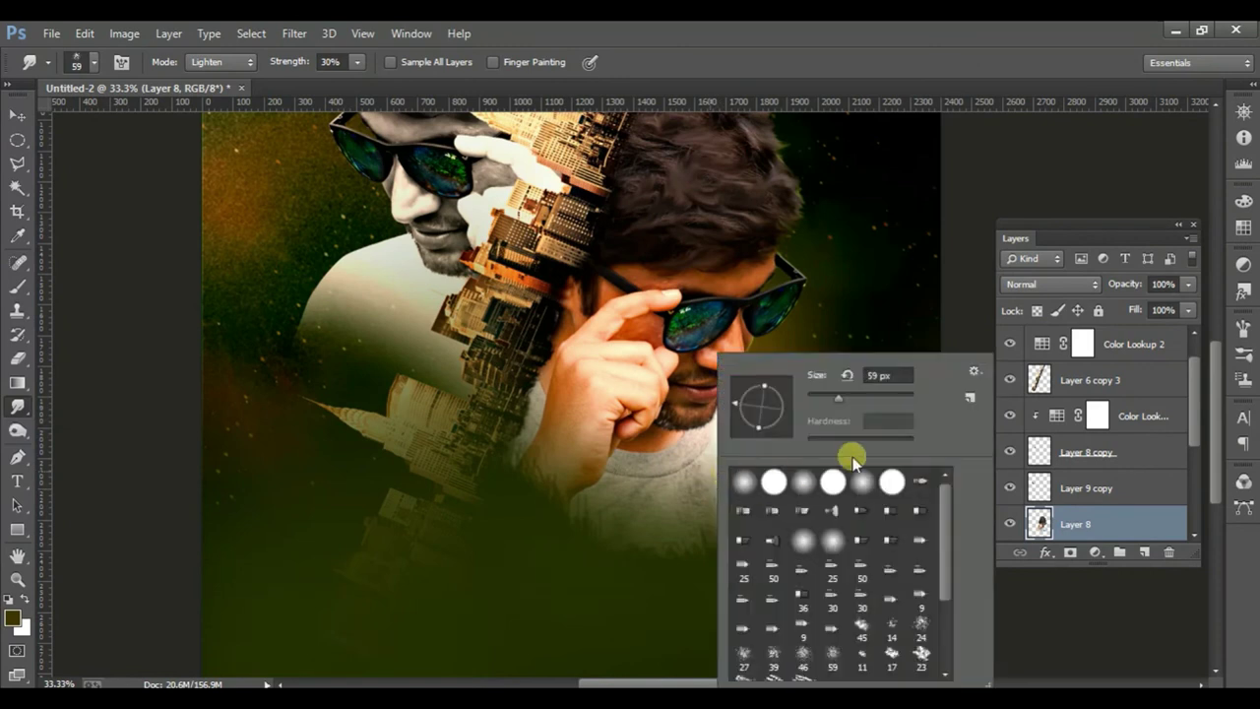
{"action": "left_click", "coordinate": [873, 399]}
{"action": "key", "text": "Return"}
{"action": "mouse_move", "coordinate": [734, 533]}
{"action": "left_mouse_down"}
{"action": "mouse_move", "coordinate": [794, 558]}
{"action": "mouse_move", "coordinate": [840, 528]}
{"action": "mouse_move", "coordinate": [877, 680]}
{"action": "left_mouse_up"}
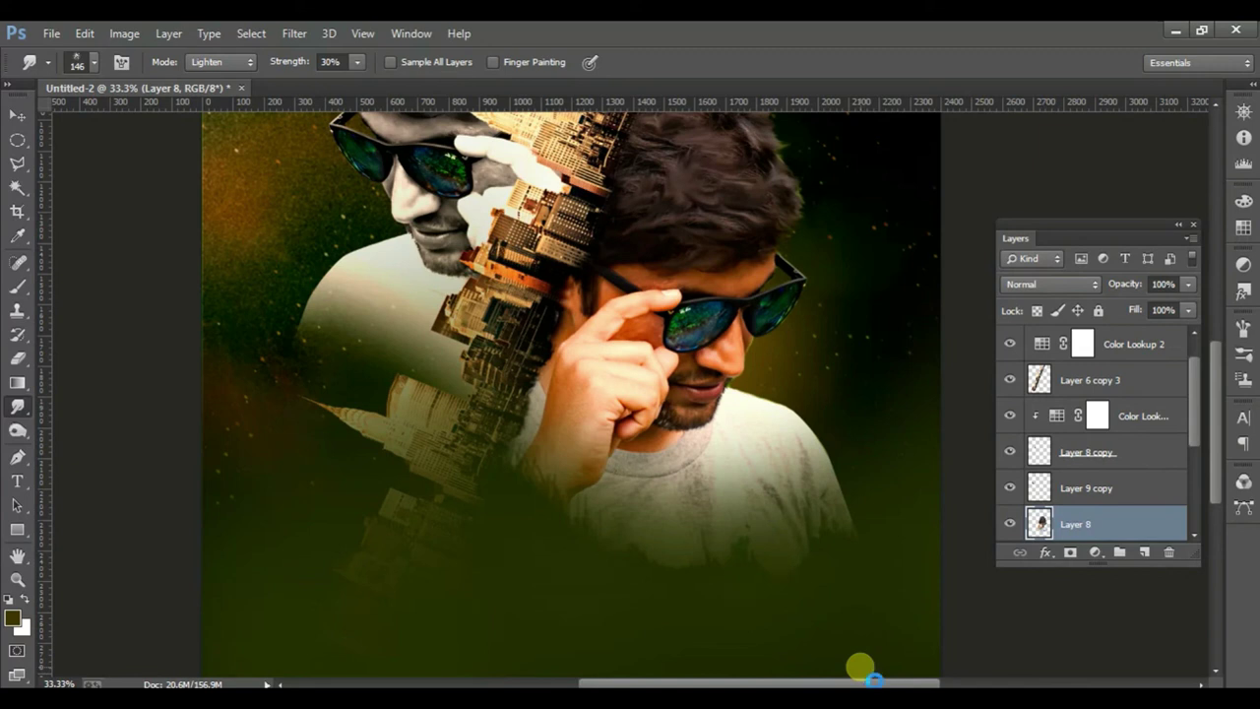
{"action": "mouse_move", "coordinate": [872, 678]}
{"action": "left_mouse_down"}
{"action": "mouse_move", "coordinate": [683, 568]}
{"action": "mouse_move", "coordinate": [632, 597]}
{"action": "mouse_move", "coordinate": [578, 589]}
{"action": "mouse_move", "coordinate": [550, 546]}
{"action": "mouse_move", "coordinate": [535, 457]}
{"action": "mouse_move", "coordinate": [524, 457]}
{"action": "mouse_move", "coordinate": [575, 530]}
{"action": "mouse_move", "coordinate": [527, 586]}
{"action": "mouse_move", "coordinate": [512, 588]}
{"action": "mouse_move", "coordinate": [541, 507]}
{"action": "mouse_move", "coordinate": [480, 556]}
{"action": "mouse_move", "coordinate": [514, 464]}
{"action": "mouse_move", "coordinate": [470, 569]}
{"action": "mouse_move", "coordinate": [514, 480]}
{"action": "mouse_move", "coordinate": [482, 539]}
{"action": "mouse_move", "coordinate": [622, 538]}
{"action": "mouse_move", "coordinate": [614, 529]}
{"action": "mouse_move", "coordinate": [638, 567]}
{"action": "mouse_move", "coordinate": [668, 549]}
{"action": "mouse_move", "coordinate": [656, 624]}
{"action": "mouse_move", "coordinate": [679, 679]}
{"action": "mouse_move", "coordinate": [712, 571]}
{"action": "mouse_move", "coordinate": [733, 642]}
{"action": "mouse_move", "coordinate": [746, 538]}
{"action": "mouse_move", "coordinate": [768, 555]}
{"action": "mouse_move", "coordinate": [778, 662]}
{"action": "mouse_move", "coordinate": [780, 626]}
{"action": "left_mouse_up"}
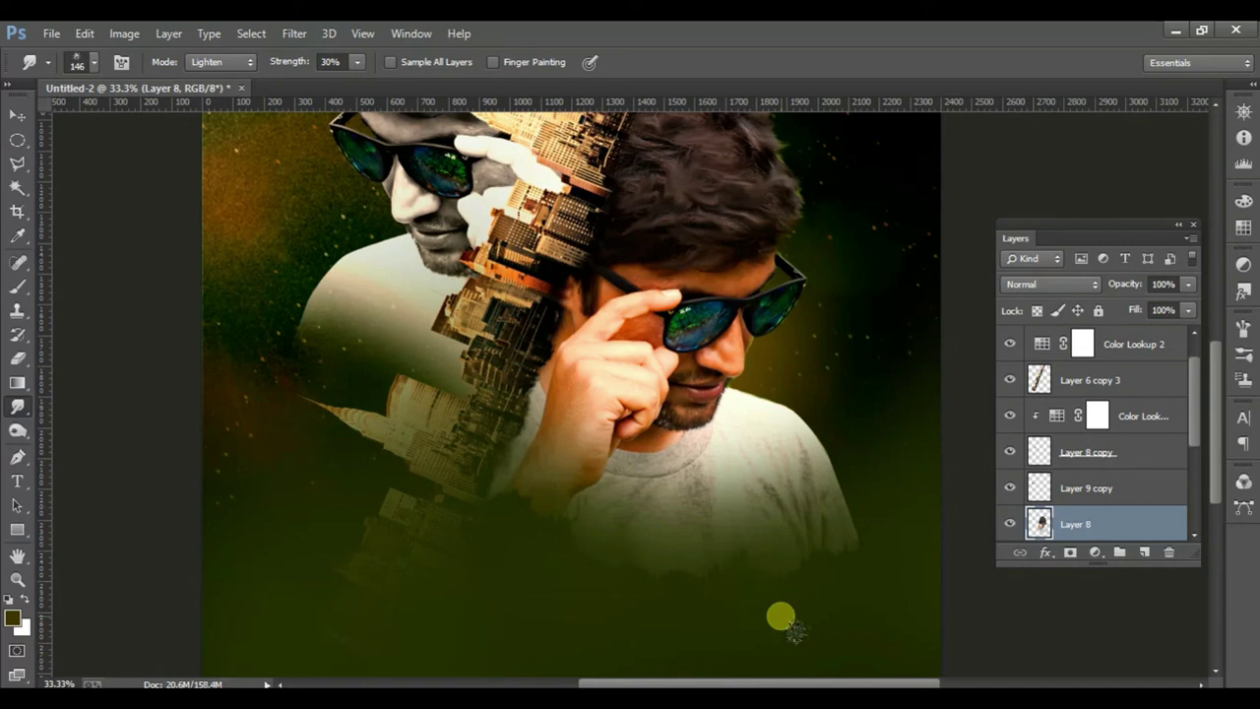
- Zoom out and set the Eraser to a much larger soft brush of about 437 px
{"action": "left_click", "coordinate": [17, 115]}
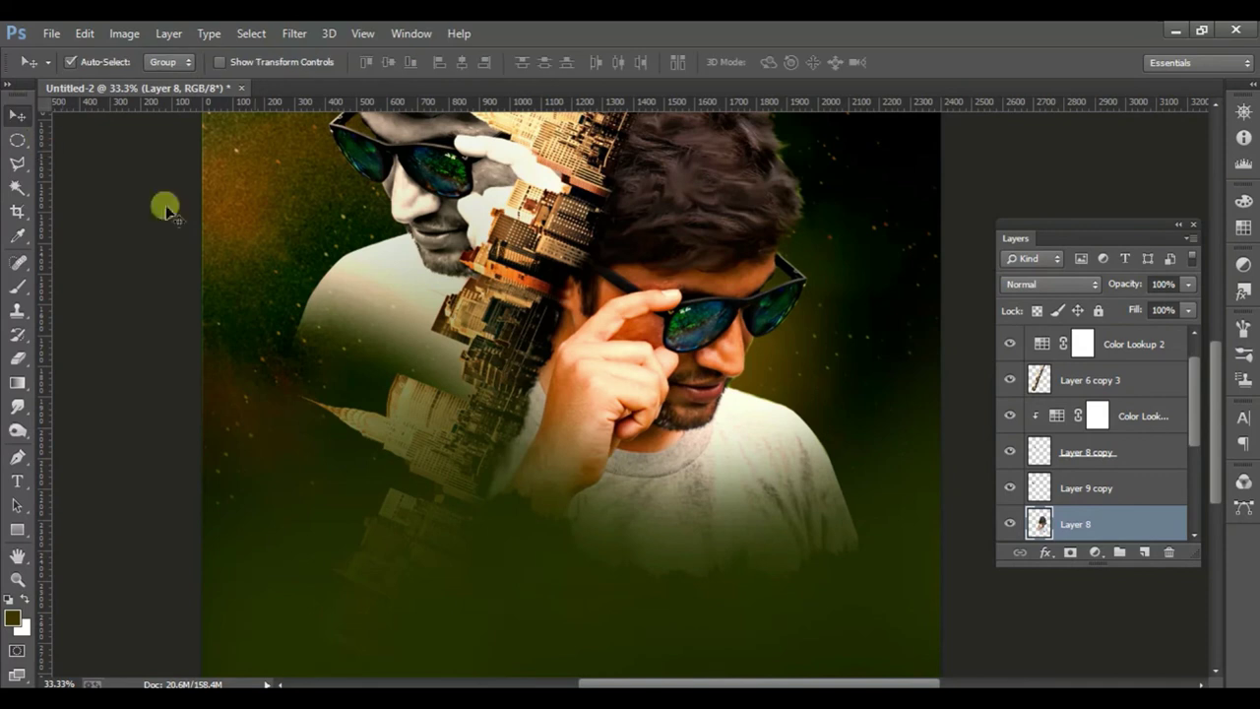
{"action": "key", "text": "ctrl+minus"}
{"action": "key", "text": "ctrl+minus"}
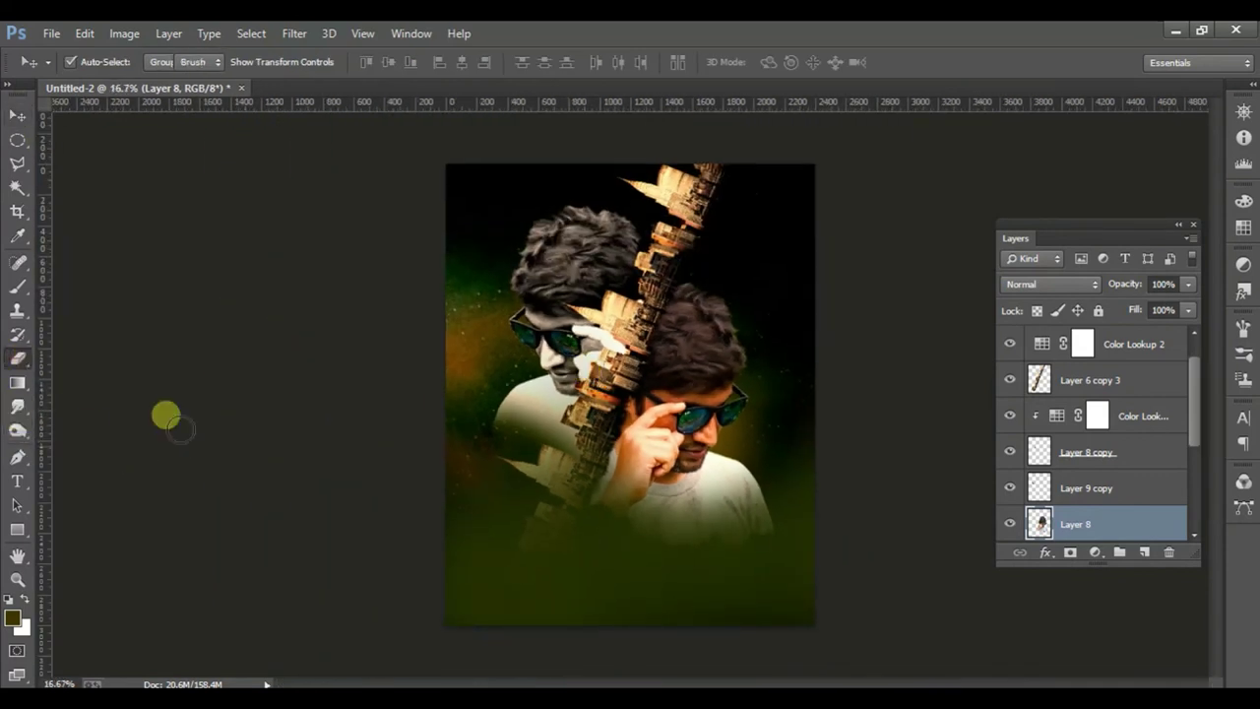
{"action": "key", "text": "e"}
{"action": "right_click", "coordinate": [682, 559]}
{"action": "left_click_drag", "start_coordinate": [855, 396], "coordinate": [867, 395]}
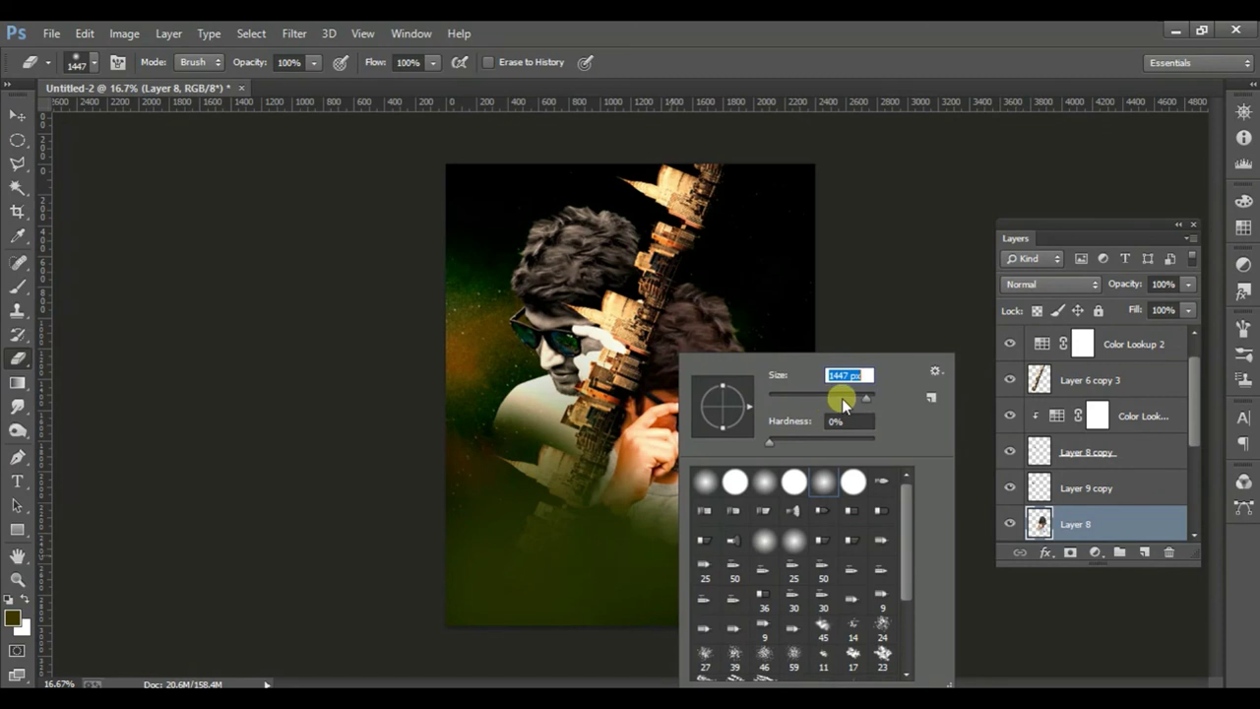
{"action": "left_click_drag", "start_coordinate": [864, 399], "coordinate": [868, 400]}
{"action": "key", "text": "Return"}
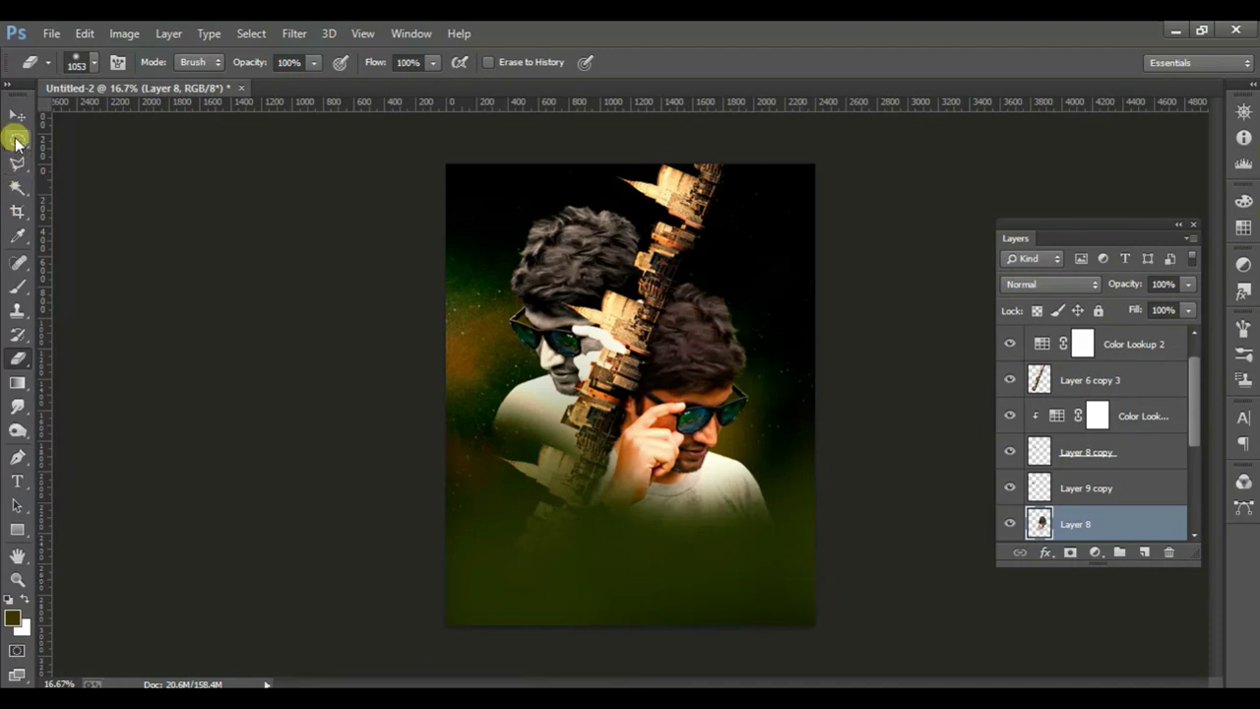
- Erase the lower-left part of Layer 6 beside the reflected skyline
{"action": "left_click", "coordinate": [16, 116]}
{"action": "left_click", "coordinate": [539, 418]}
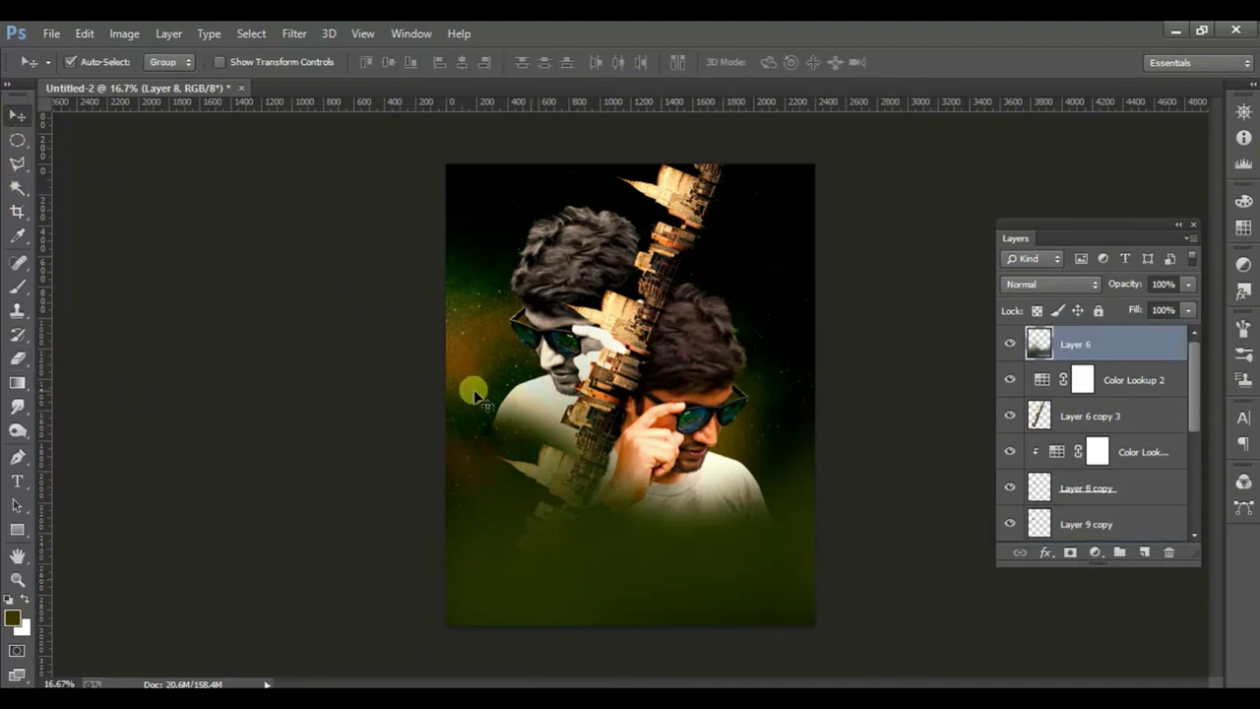
{"action": "left_click", "coordinate": [17, 358]}
{"action": "left_click_drag", "start_coordinate": [469, 478], "coordinate": [454, 459]}
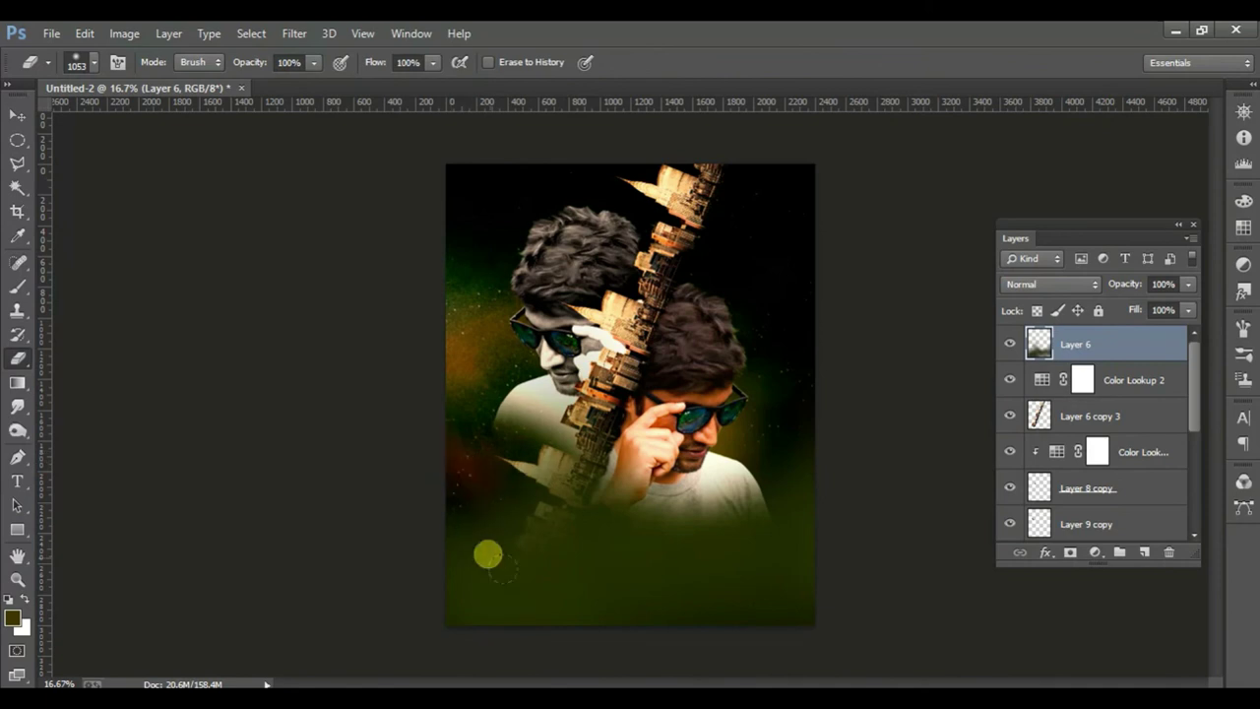
- Select Layer 3, Layer 8 copy and Layer 9 copy together, undoing an accidental move
{"action": "left_click", "coordinate": [17, 116]}
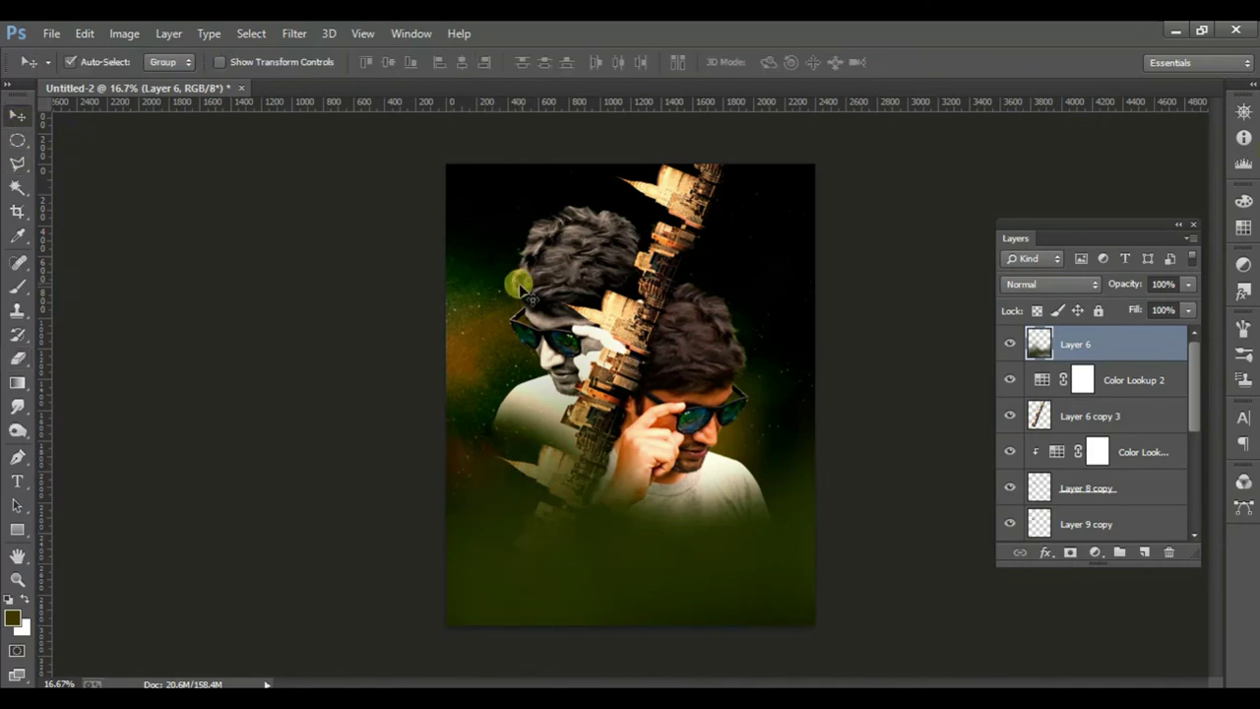
{"action": "left_click_drag", "start_coordinate": [522, 292], "coordinate": [595, 349]}
{"action": "key", "text": "ctrl+z"}
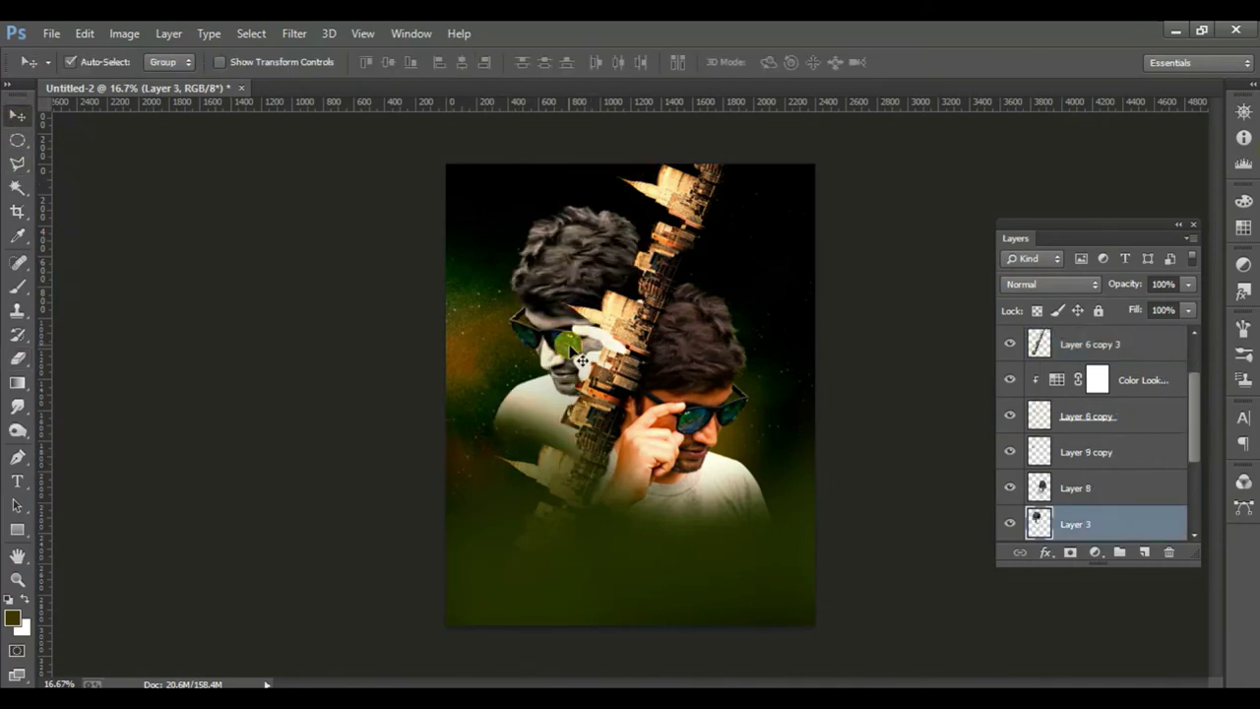
{"action": "left_click", "coordinate": [521, 334], "text": "shift"}
{"action": "mouse_move", "coordinate": [550, 334]}
{"action": "left_mouse_down"}
{"action": "mouse_move", "coordinate": [589, 251]}
{"action": "mouse_move", "coordinate": [582, 225]}
{"action": "left_mouse_up"}
- Merge the layers from Color Lookup down to Layer 3 and shift the rear portrait upward
{"action": "key", "text": "ctrl+z"}
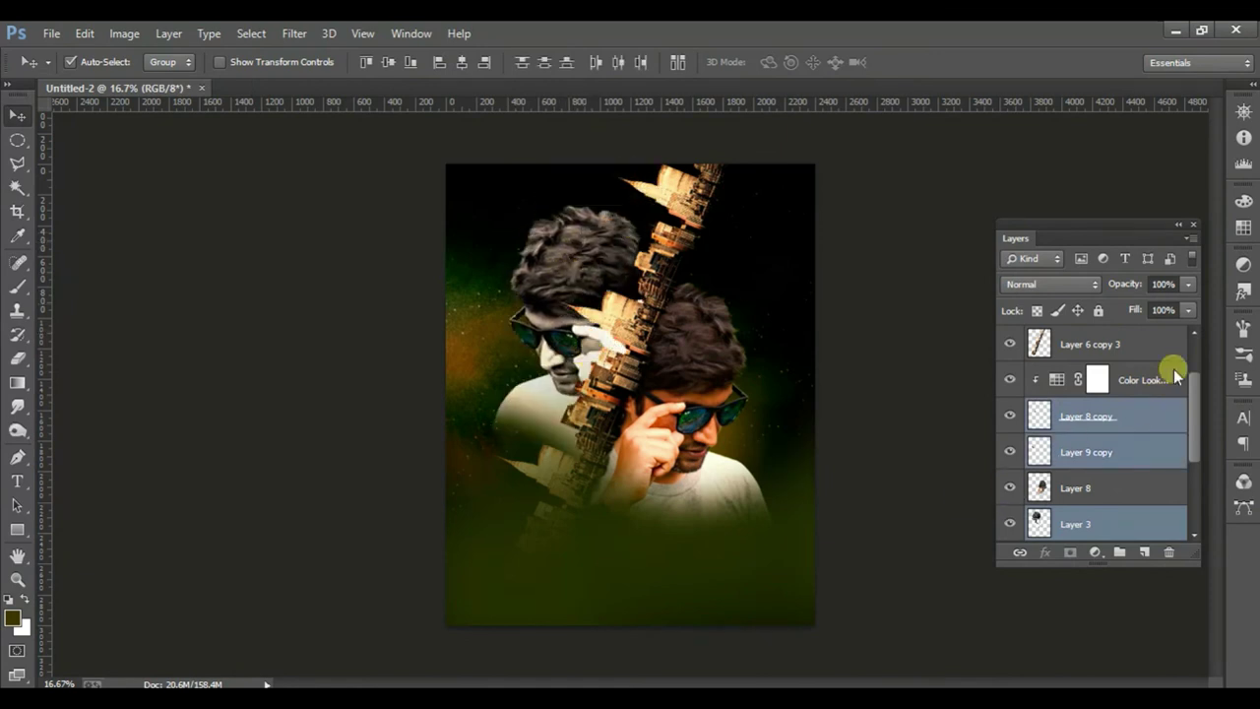
{"action": "left_click", "coordinate": [1194, 238]}
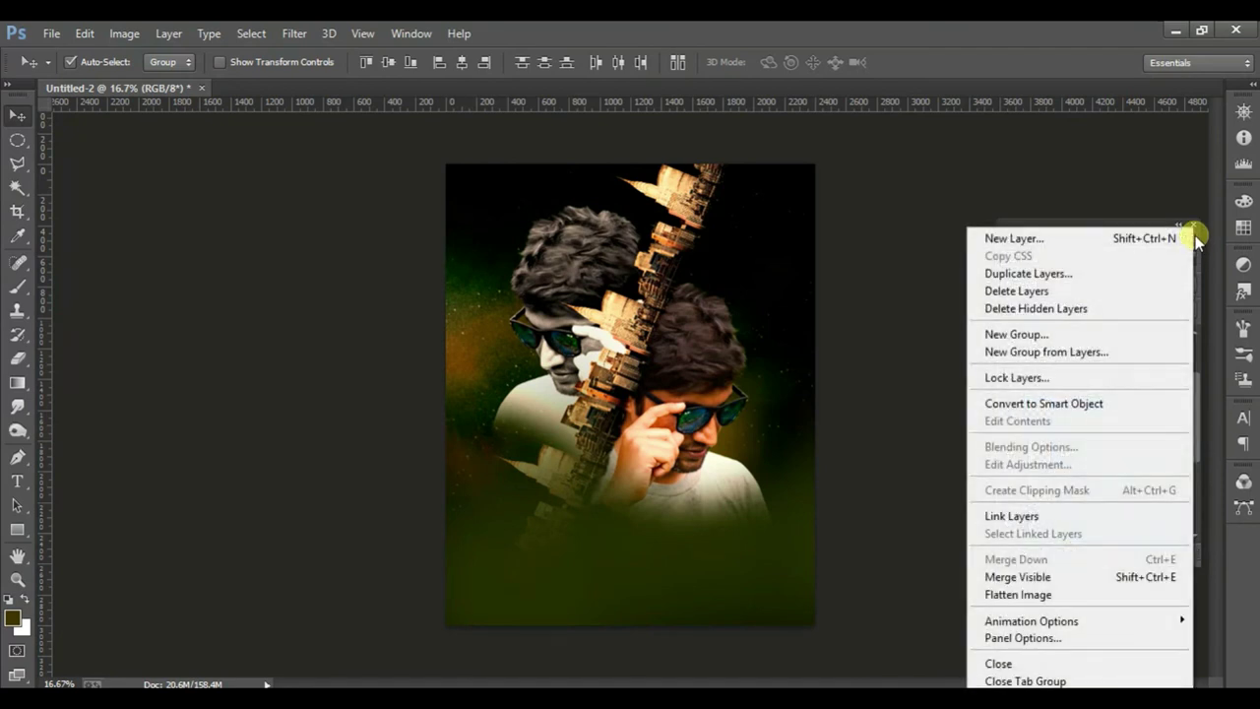
{"action": "left_click", "coordinate": [1196, 235]}
{"action": "scroll", "coordinate": [1120, 541], "scroll_direction": "down", "scroll_amount": 1}
{"action": "scroll", "coordinate": [1119, 479], "scroll_direction": "down", "scroll_amount": 1}
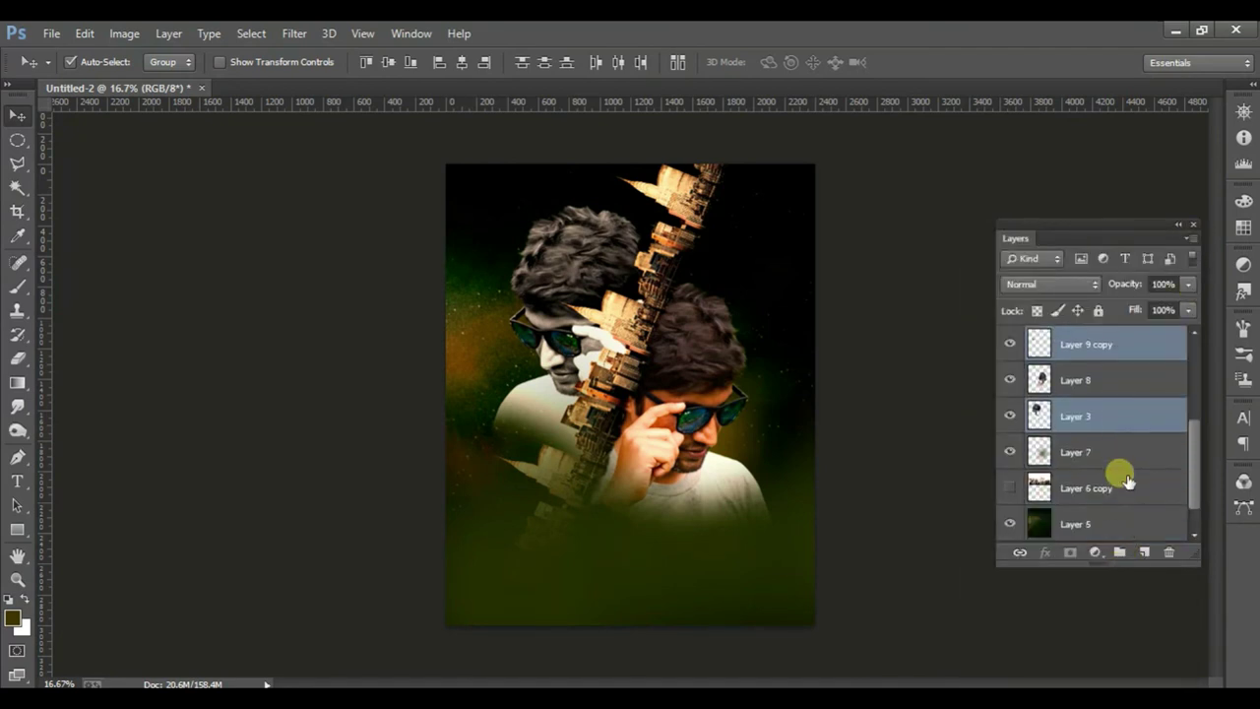
{"action": "scroll", "coordinate": [1127, 477], "scroll_direction": "down", "scroll_amount": 1}
{"action": "scroll", "coordinate": [1128, 478], "scroll_direction": "up", "scroll_amount": 2}
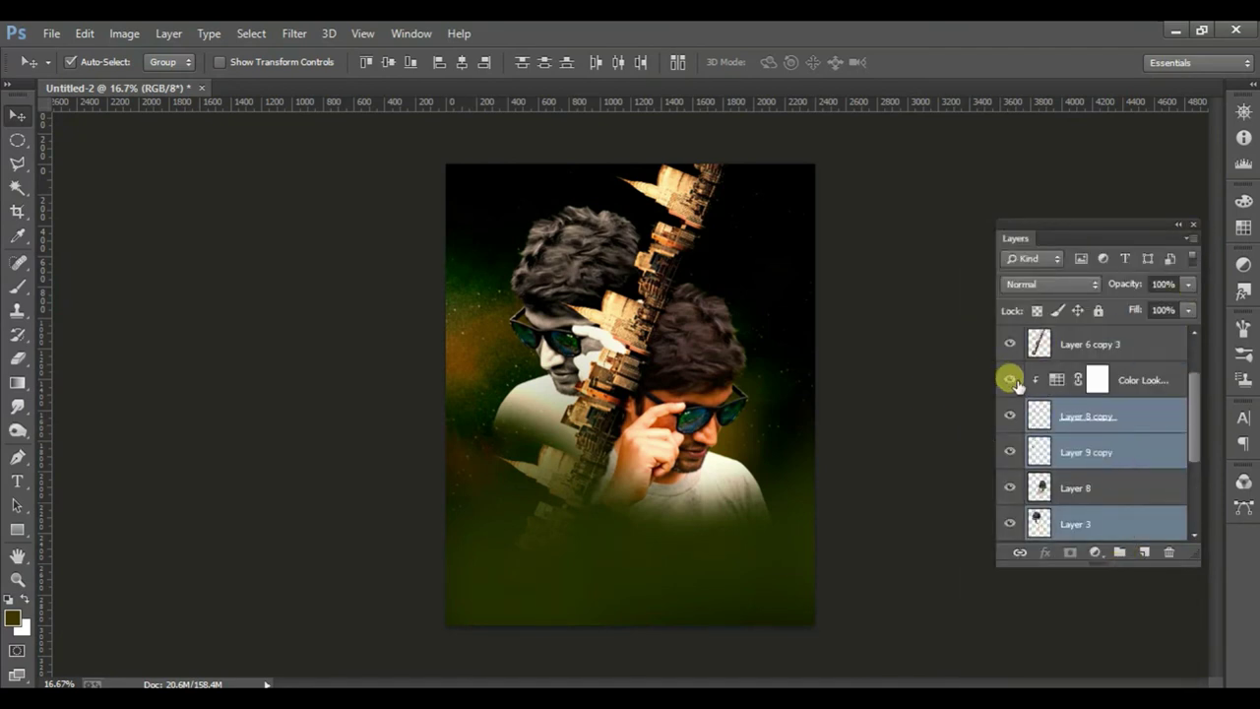
{"action": "left_click", "coordinate": [1141, 388], "text": "shift"}
{"action": "key", "text": "ctrl+e"}
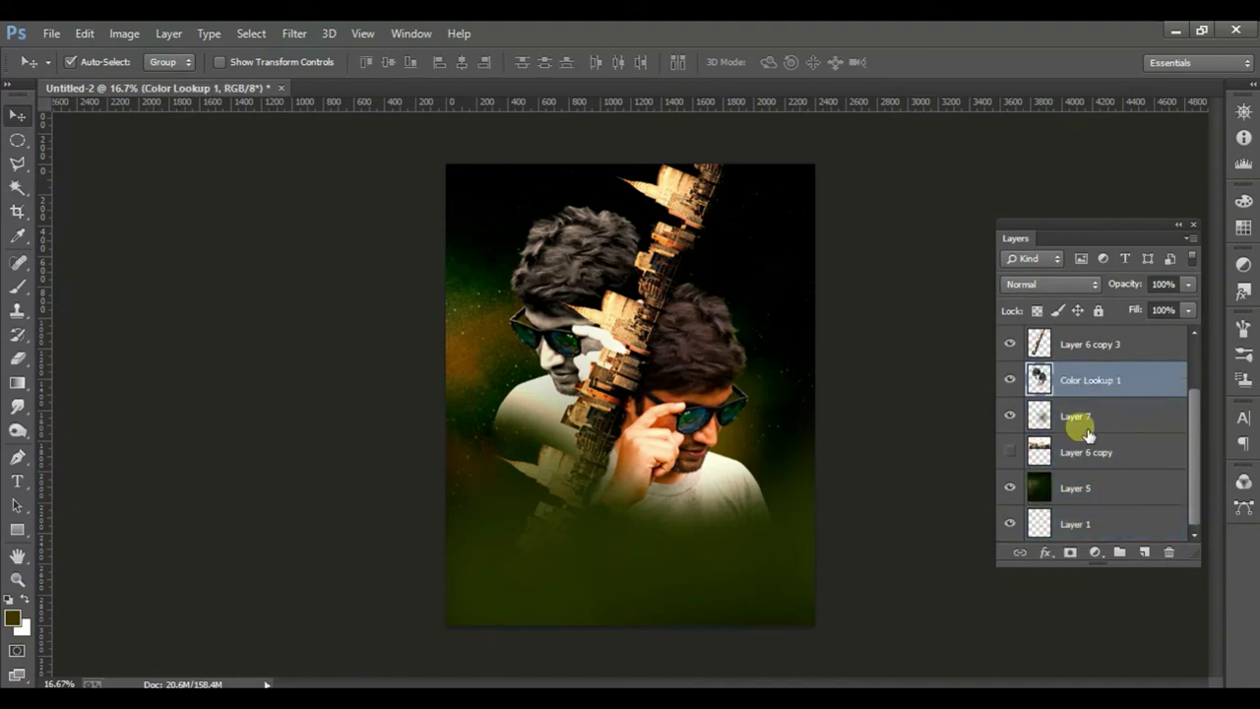
{"action": "left_click_drag", "start_coordinate": [585, 282], "coordinate": [591, 258]}
{"action": "mouse_move", "coordinate": [627, 325]}
{"action": "left_mouse_down"}
{"action": "mouse_move", "coordinate": [594, 356]}
{"action": "mouse_move", "coordinate": [554, 352]}
{"action": "left_mouse_up"}
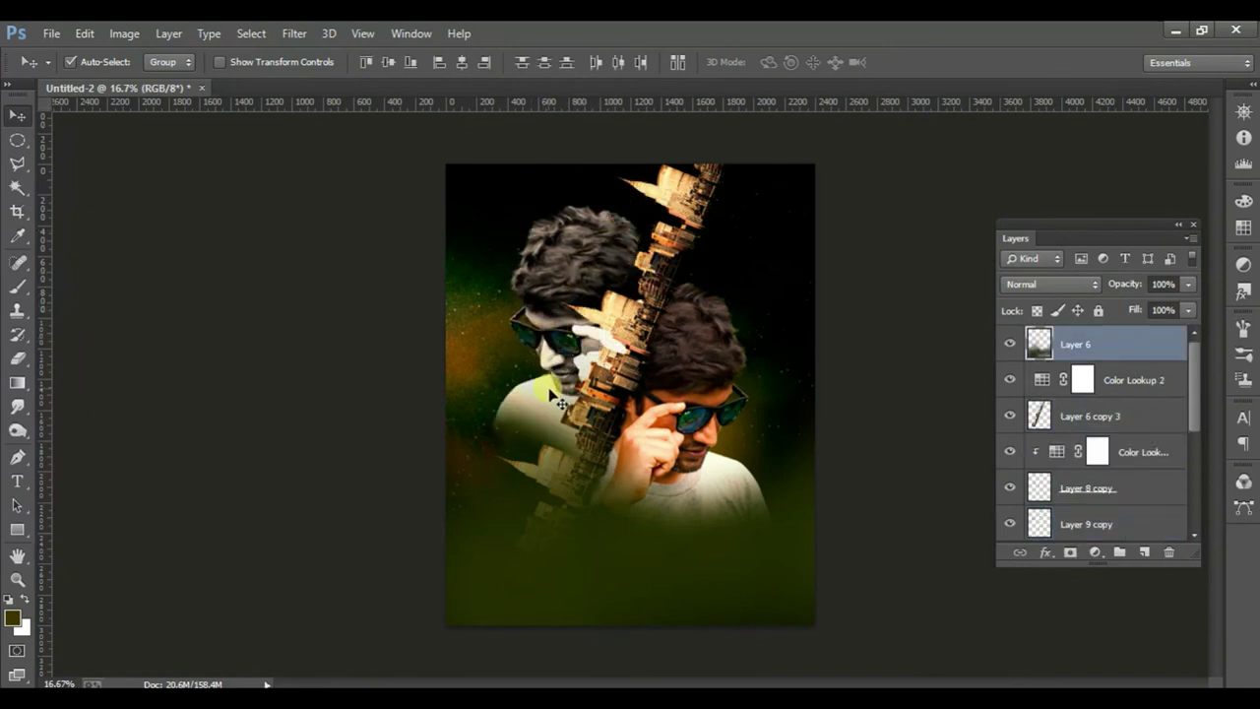
- Merge Layer 8 copy, Layer 9 copy and Color Lookup, then merge Layer 3 into Color Lookup 1
{"action": "left_click", "coordinate": [17, 383]}
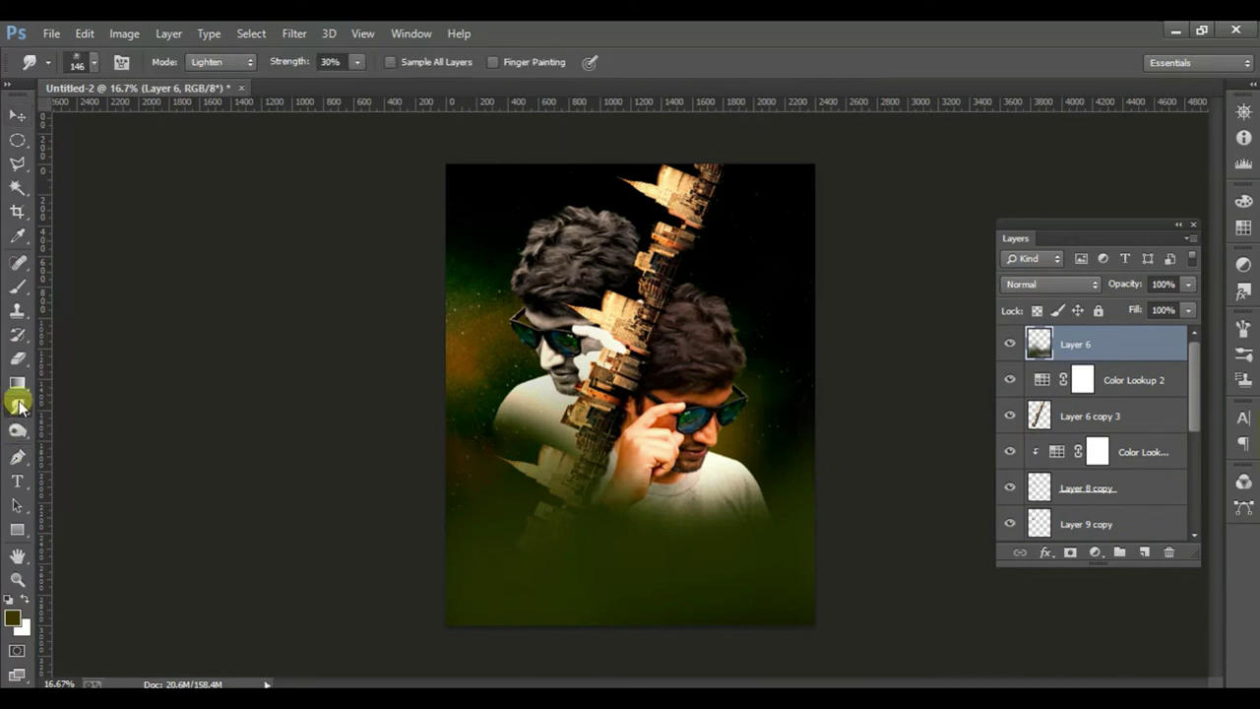
{"action": "left_click", "coordinate": [17, 358]}
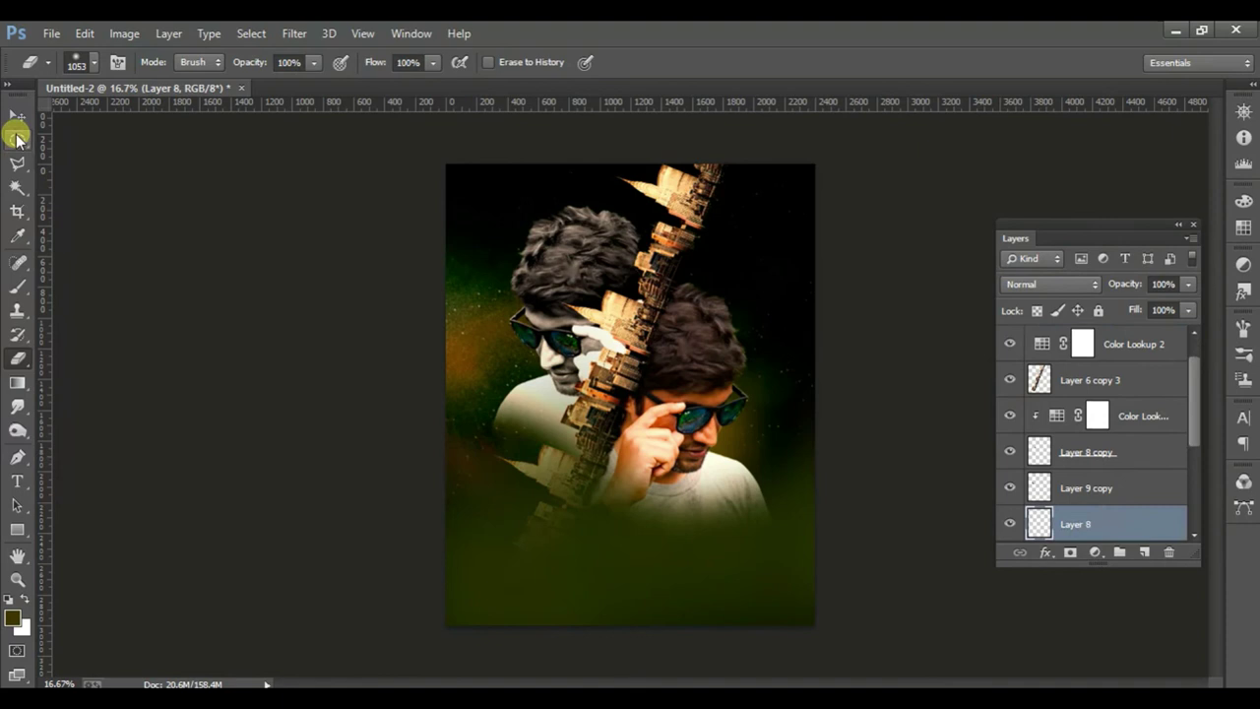
{"action": "left_click", "coordinate": [16, 115]}
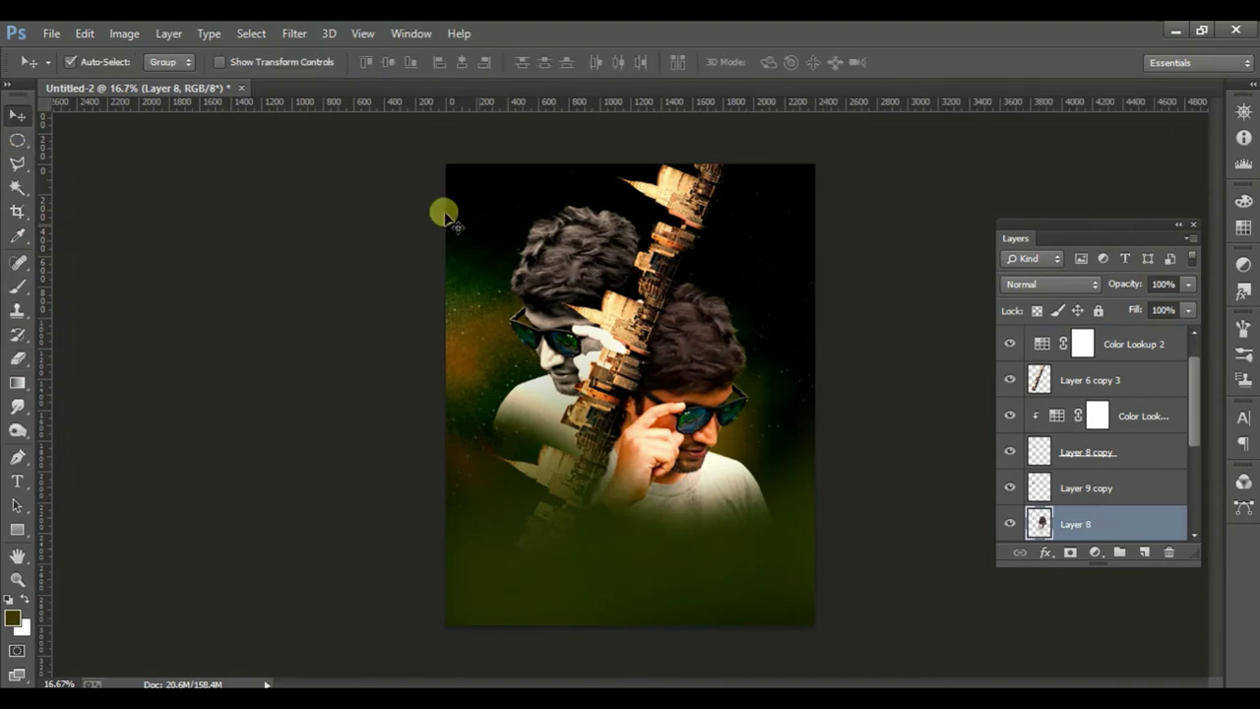
{"action": "left_click", "coordinate": [569, 330], "text": "shift"}
{"action": "left_click", "coordinate": [577, 253], "text": "shift"}
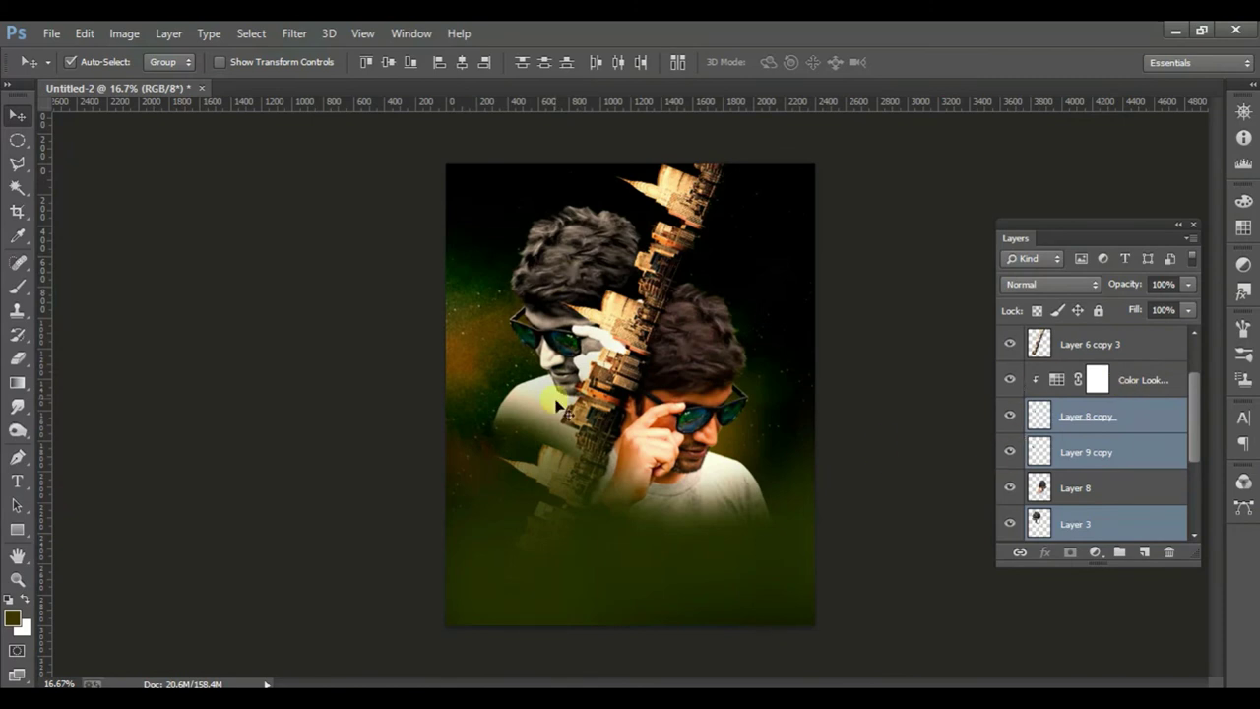
{"action": "left_click", "coordinate": [570, 303], "text": "shift"}
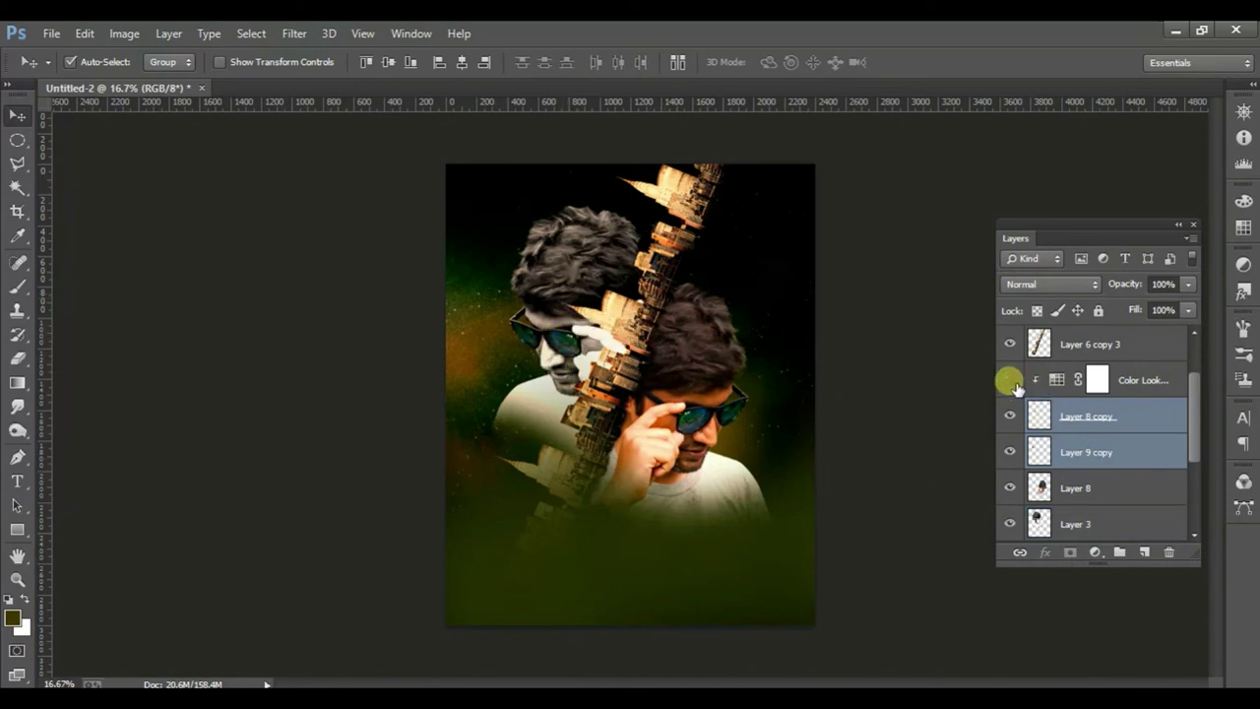
{"action": "left_click", "coordinate": [1148, 388], "text": "shift"}
{"action": "key", "text": "ctrl+e"}
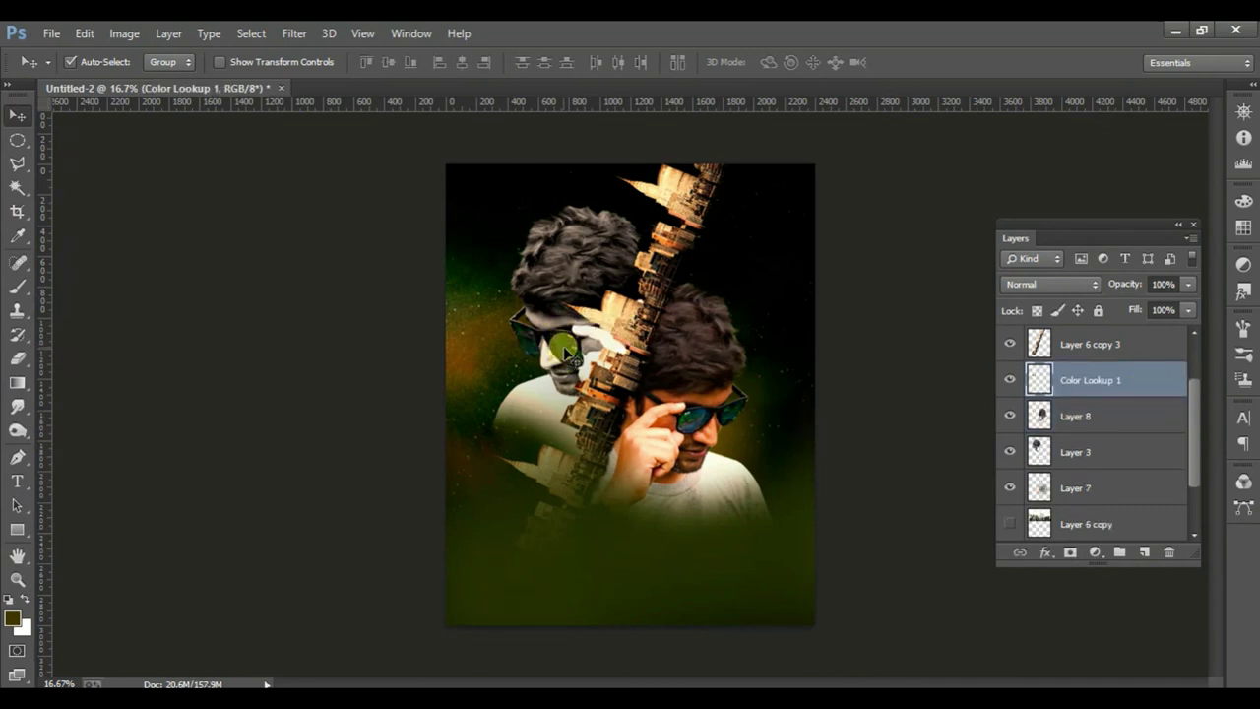
{"action": "left_click", "coordinate": [566, 281], "text": "shift"}
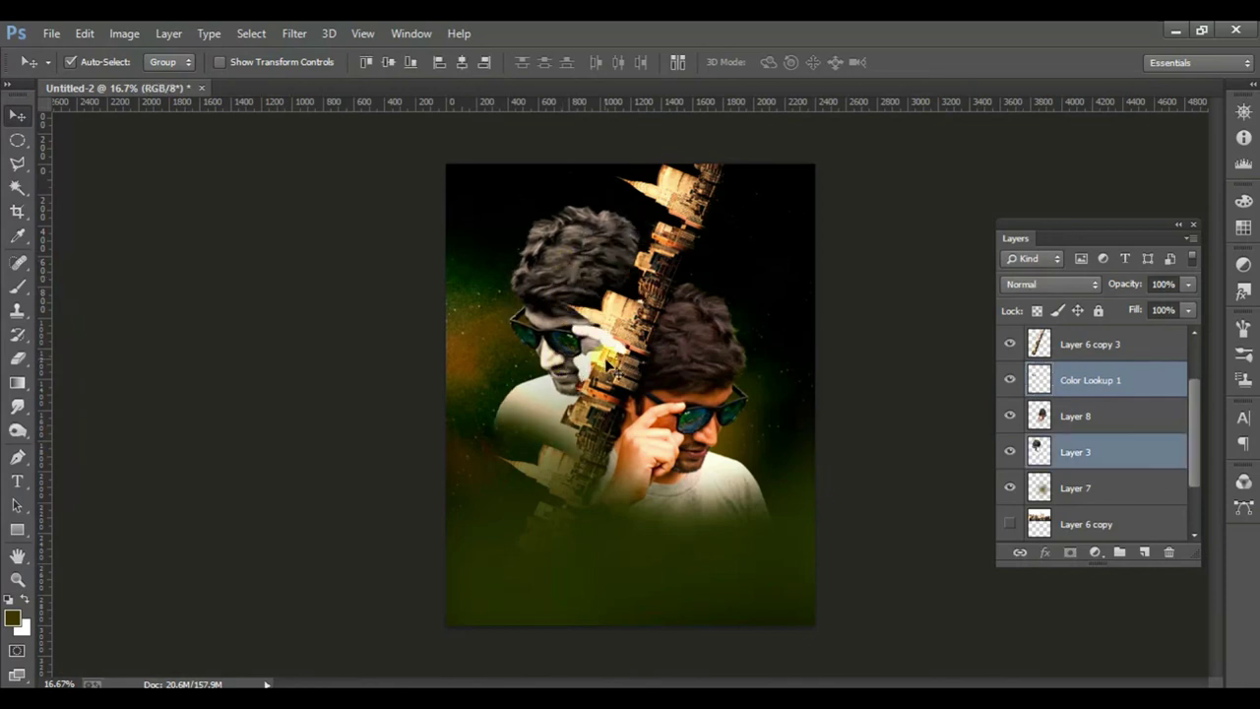
{"action": "key", "text": "ctrl+e"}
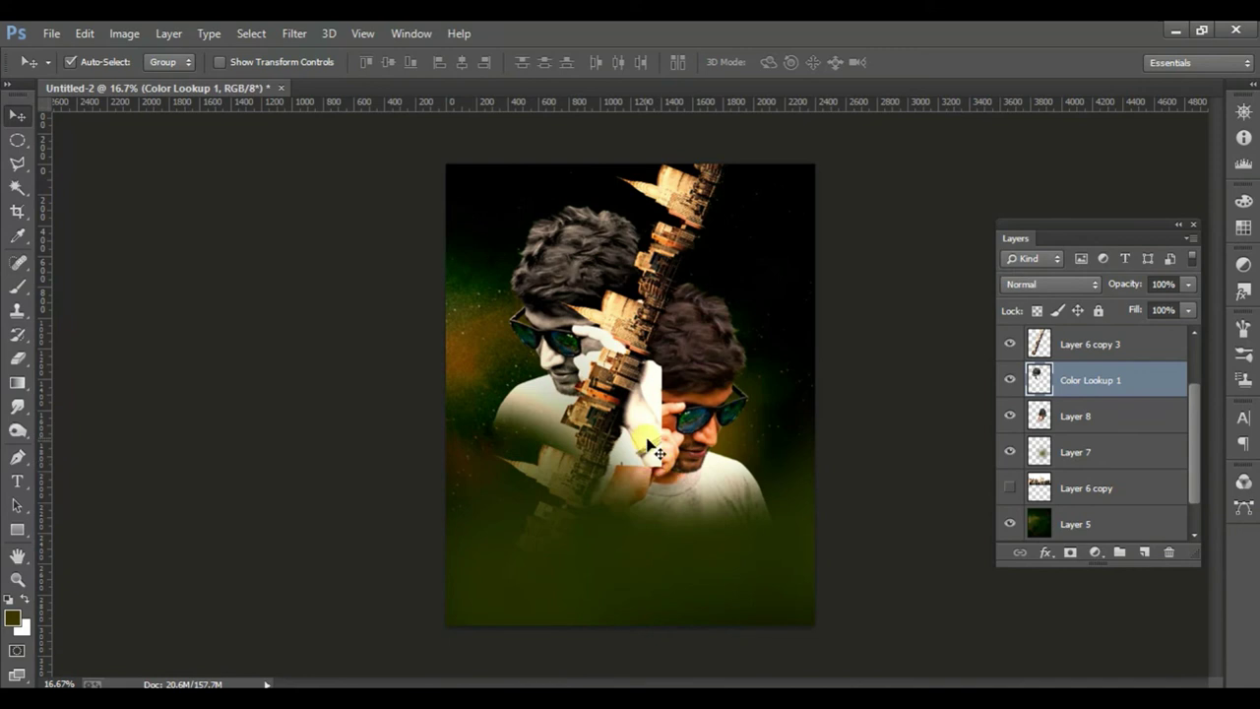
- Attempt cloning on the merged portrait, dismiss the source error, and move the grey duplicate up
{"action": "left_click", "coordinate": [17, 310]}
{"action": "left_click", "coordinate": [640, 367]}
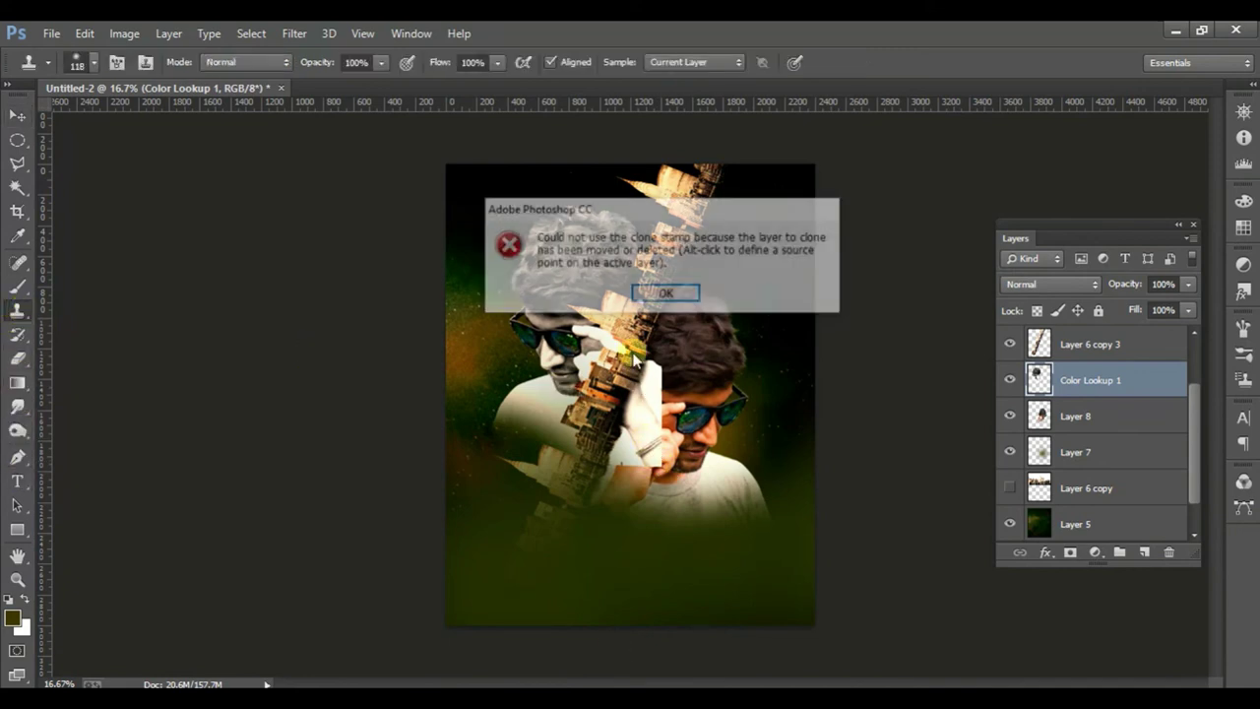
{"action": "left_click", "coordinate": [667, 295]}
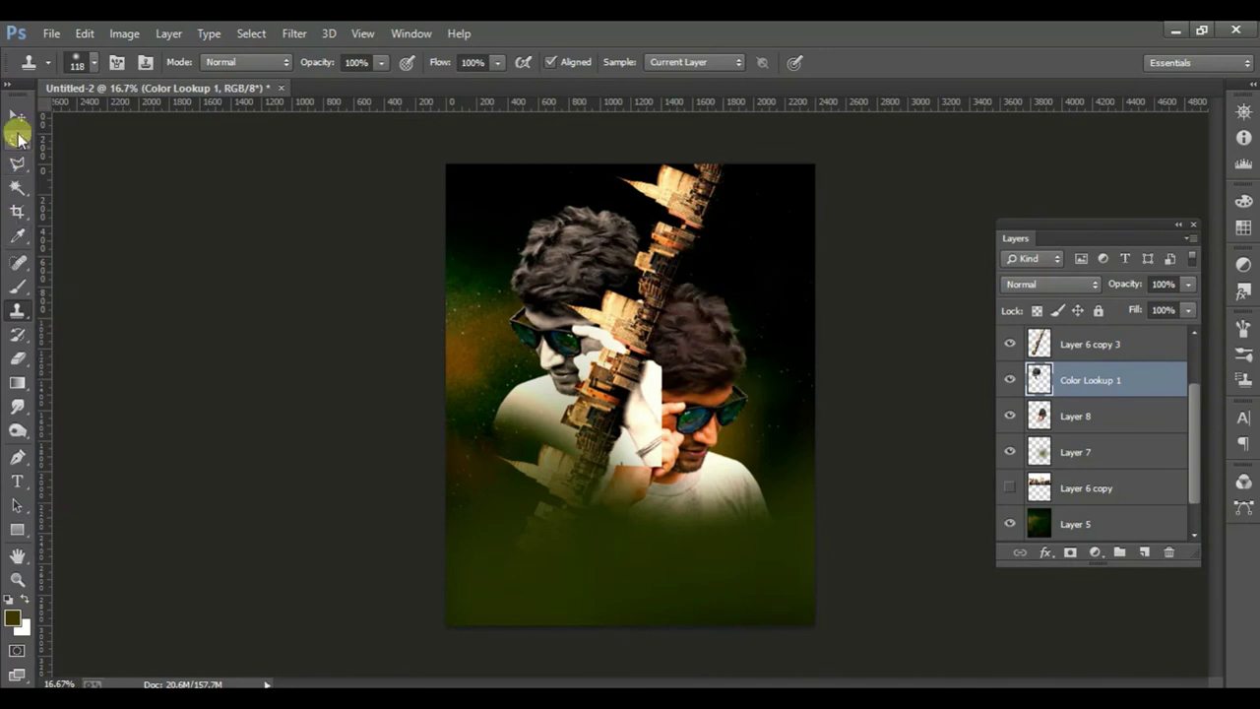
{"action": "left_click", "coordinate": [16, 118]}
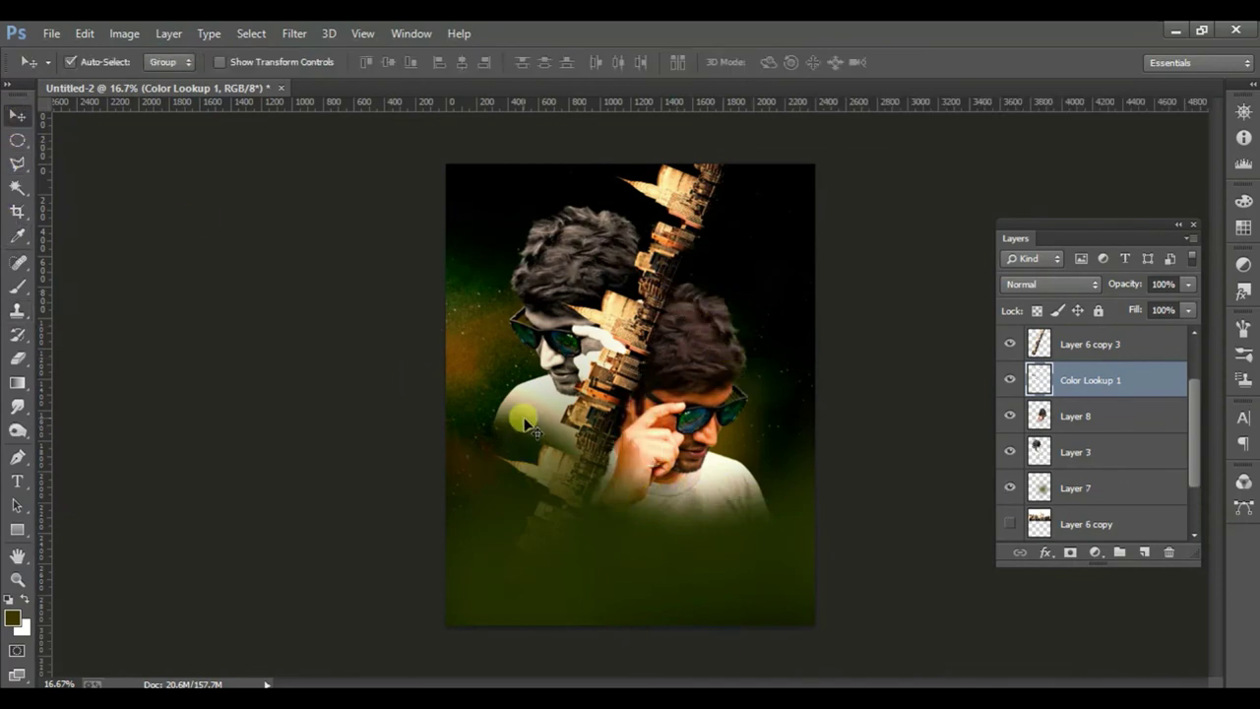
{"action": "left_click_drag", "start_coordinate": [565, 273], "coordinate": [574, 240]}
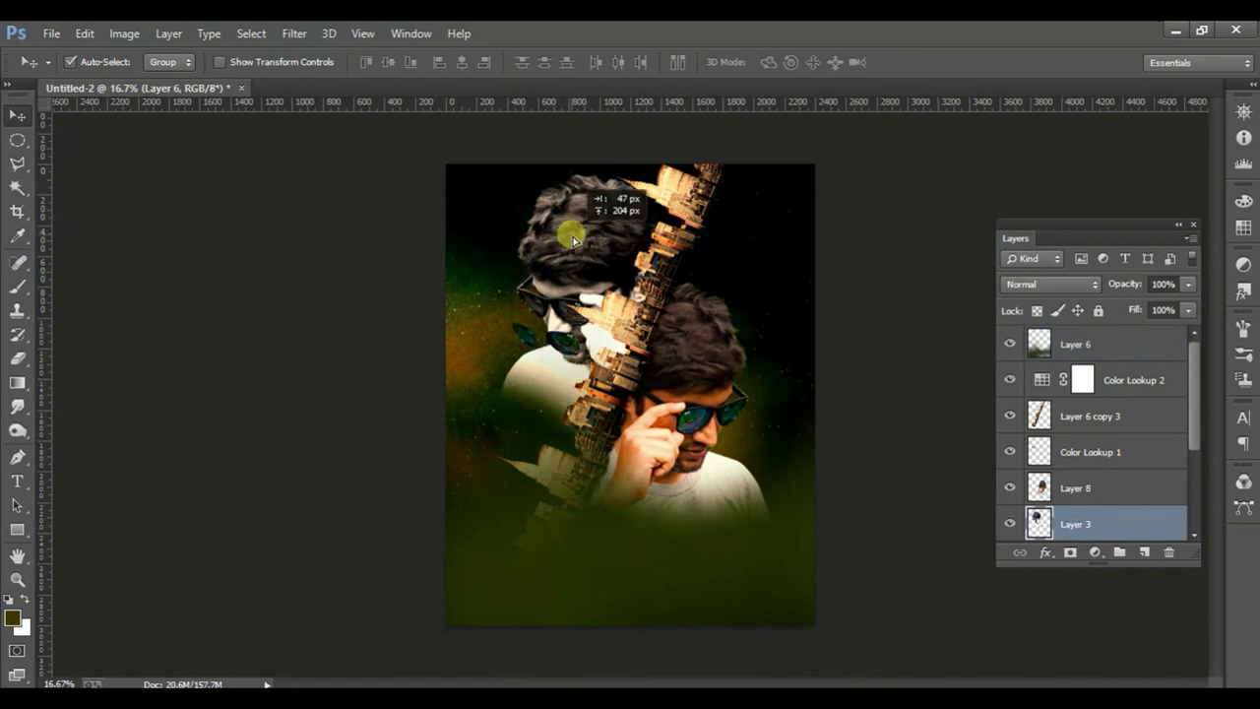
- Commit the Argha title, dock the Layers panel, and nudge the title right
{"action": "left_click", "coordinate": [1180, 225]}
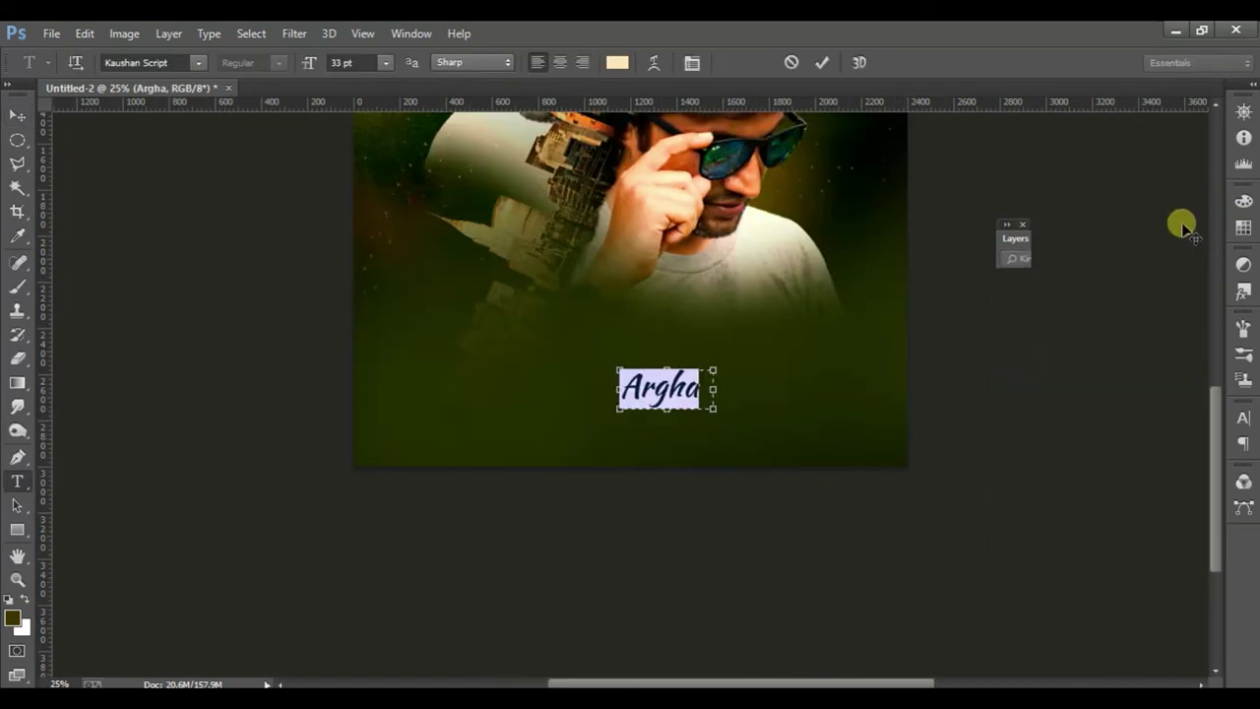
{"action": "left_click", "coordinate": [17, 115]}
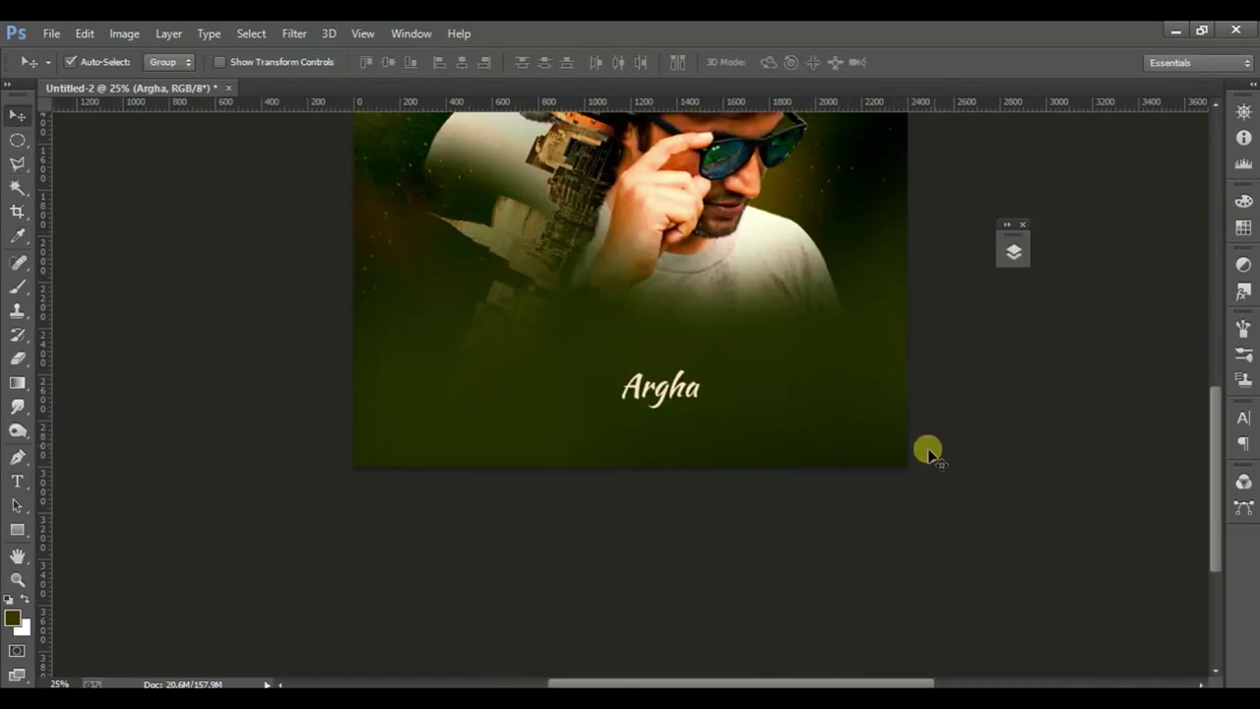
{"action": "left_click_drag", "start_coordinate": [1014, 251], "coordinate": [1243, 295]}
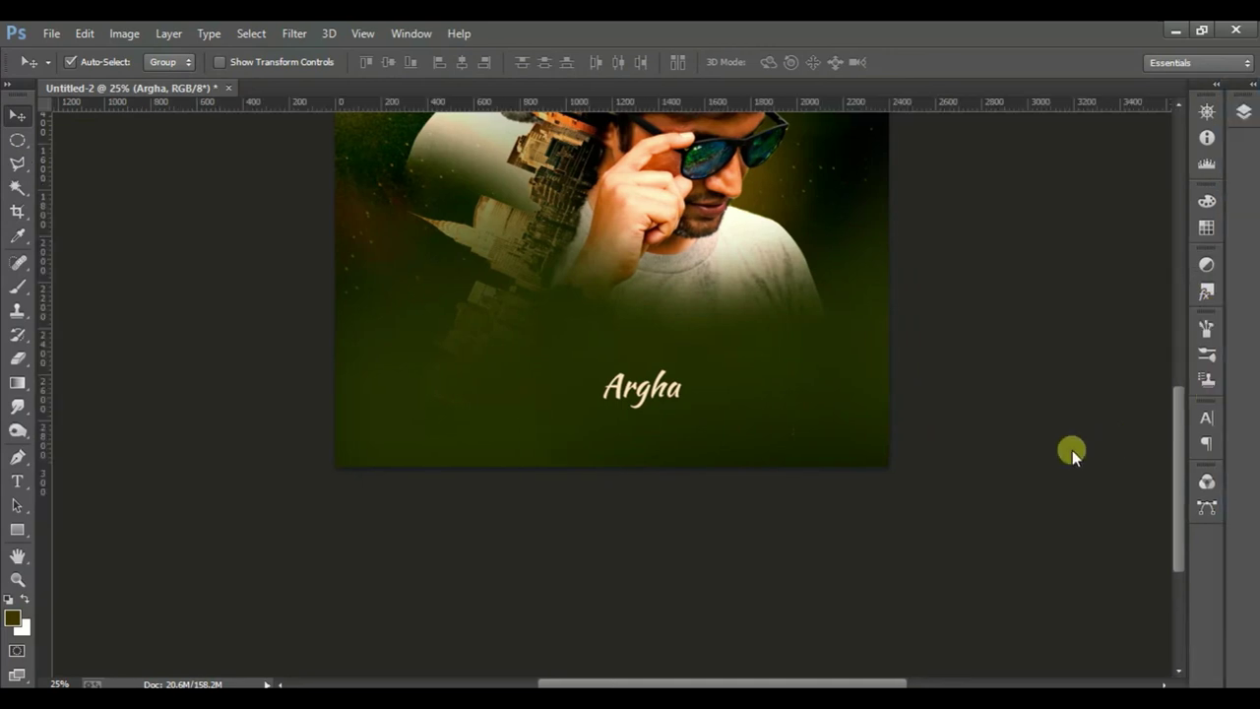
{"action": "mouse_move", "coordinate": [648, 404]}
{"action": "left_mouse_down"}
{"action": "mouse_move", "coordinate": [725, 398]}
{"action": "mouse_move", "coordinate": [859, 441]}
{"action": "mouse_move", "coordinate": [847, 428]}
{"action": "left_mouse_up"}
- Scale the Argha title to about 261% and position it centred below the man's shirt
{"action": "key", "text": "ctrl+t"}
{"action": "left_click_drag", "start_coordinate": [760, 410], "coordinate": [737, 394]}
{"action": "key", "text": "Return"}
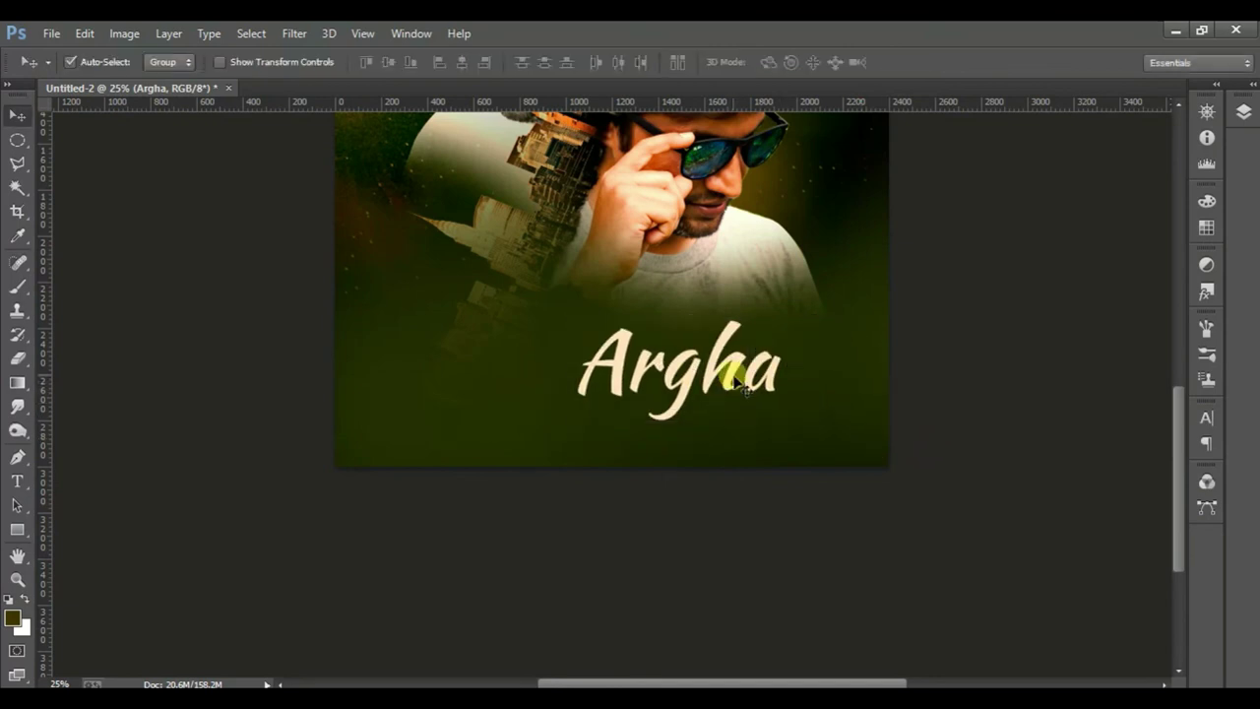
{"action": "scroll", "coordinate": [740, 382], "scroll_direction": "up", "scroll_amount": 1}
{"action": "scroll", "coordinate": [741, 379], "scroll_direction": "up", "scroll_amount": 1}
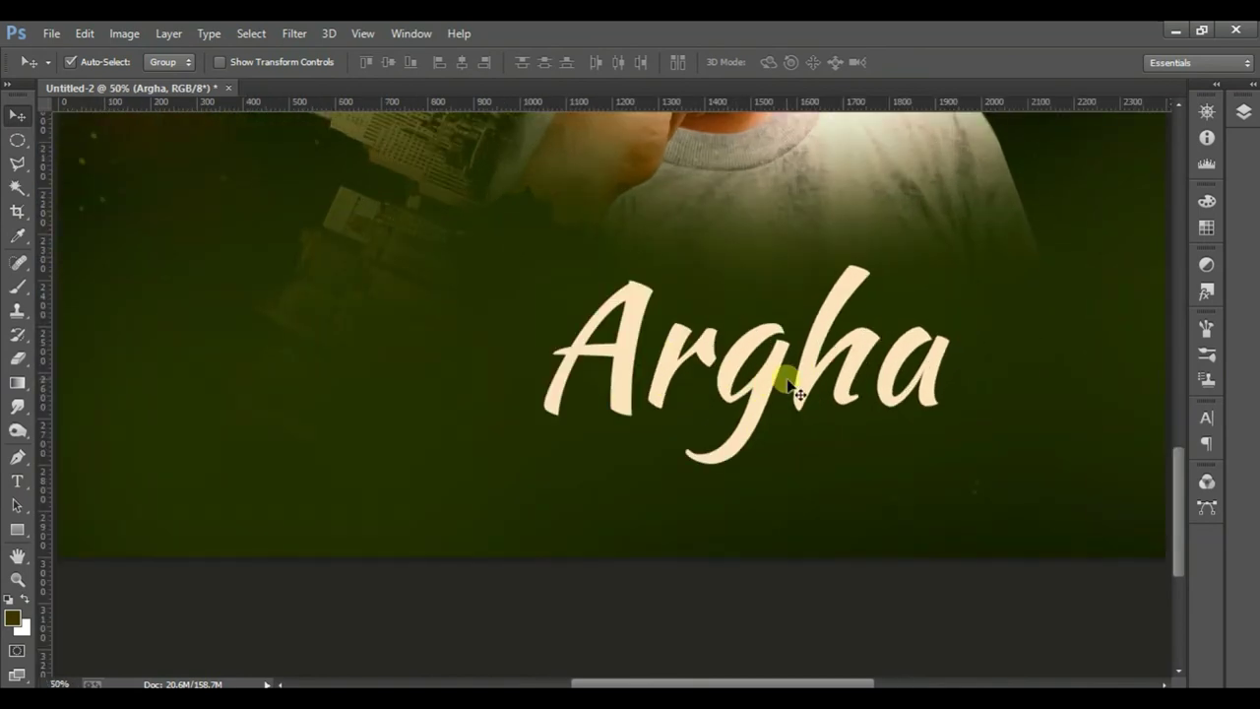
{"action": "left_click_drag", "start_coordinate": [811, 371], "coordinate": [797, 354]}
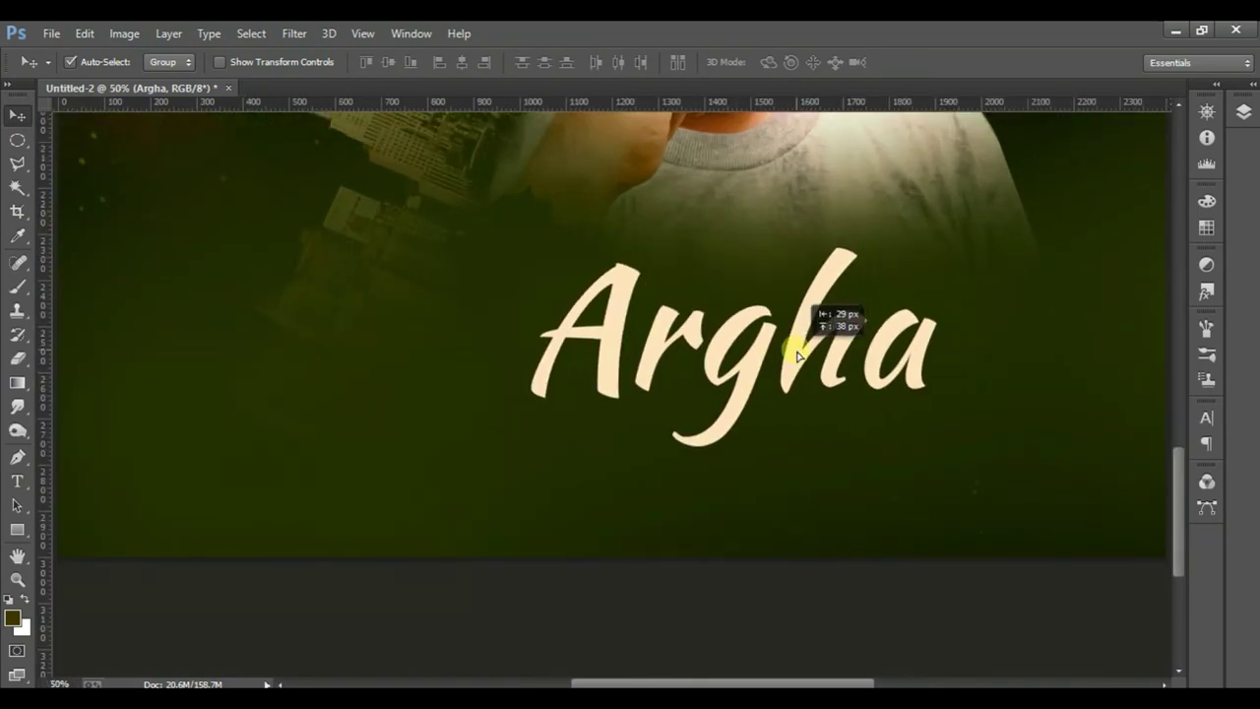
{"action": "key", "text": "alt+l"}
{"action": "key", "text": "y"}
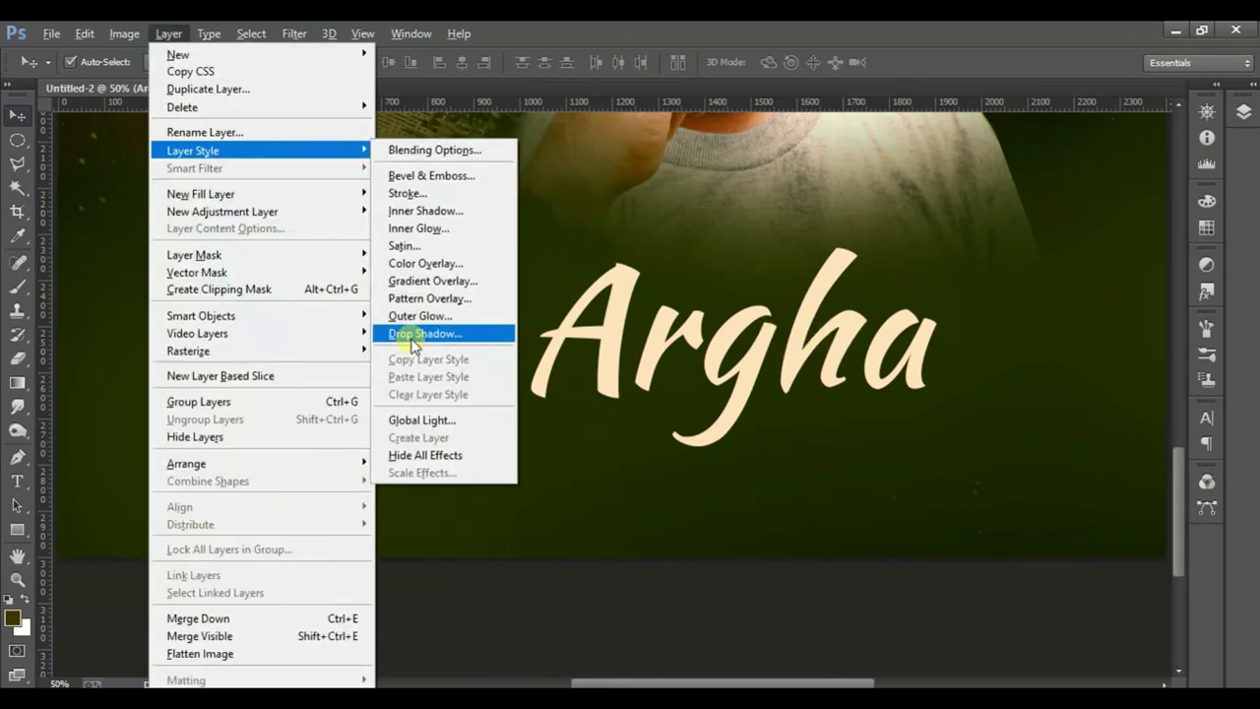
- Add an Inside-positioned Stroke to the Argha title in dark olive sampled from the background
{"action": "left_click", "coordinate": [443, 194]}
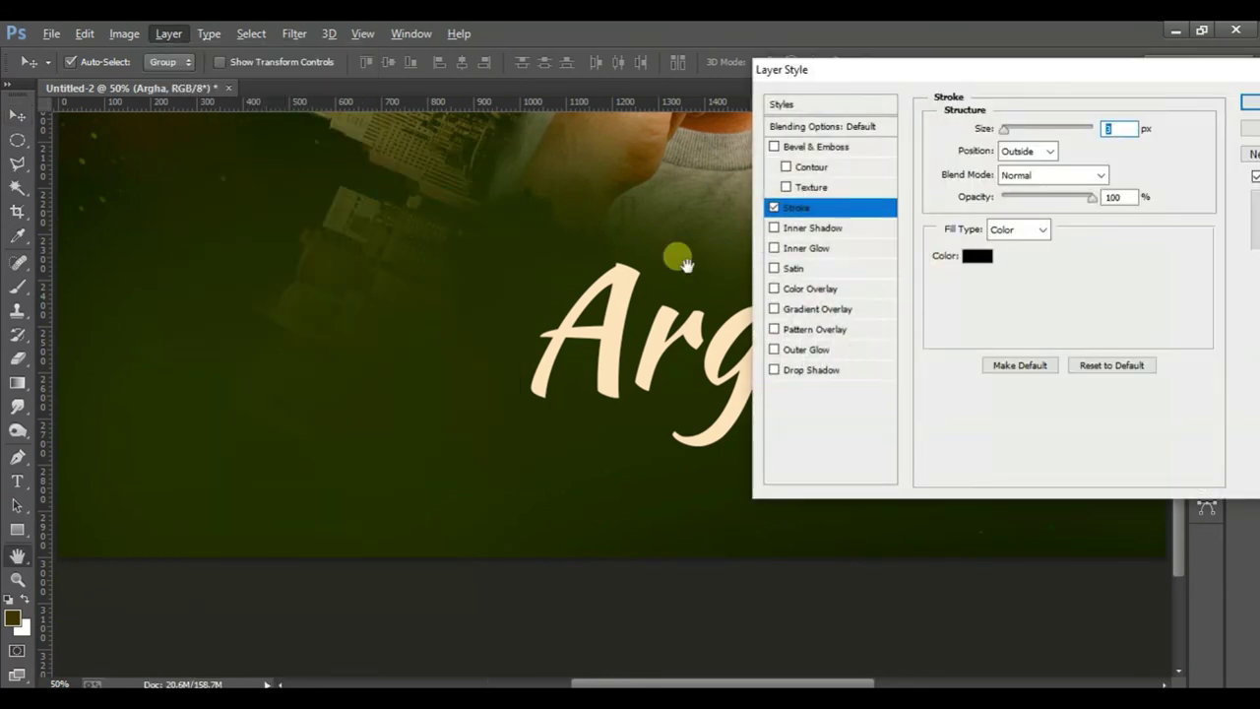
{"action": "left_click_drag", "start_coordinate": [923, 78], "coordinate": [144, 158]}
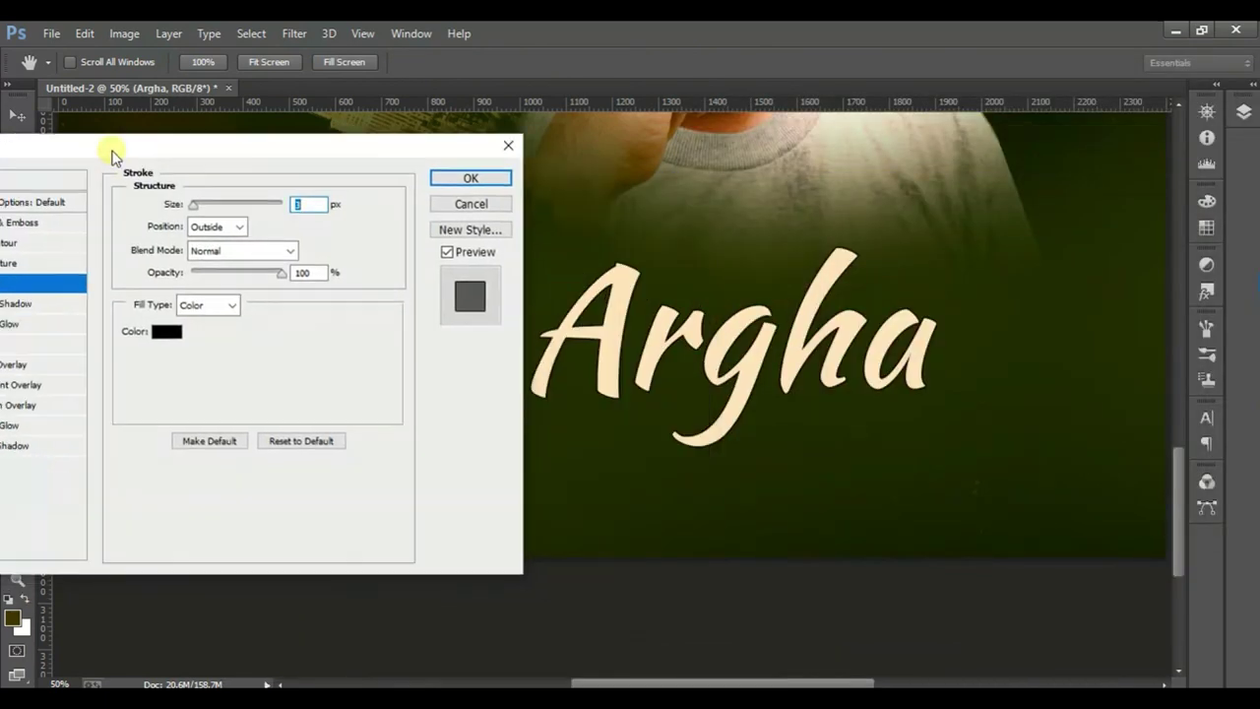
{"action": "left_click", "coordinate": [167, 336]}
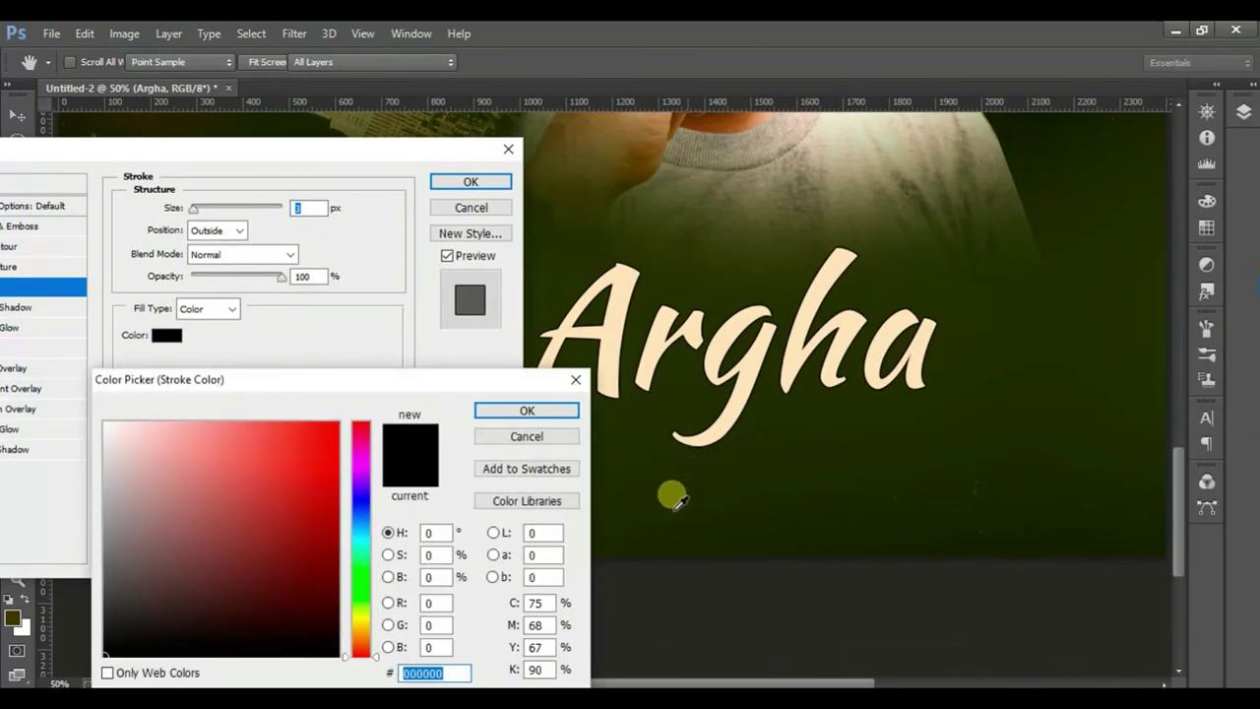
{"action": "left_click", "coordinate": [670, 495]}
{"action": "left_click", "coordinate": [562, 410]}
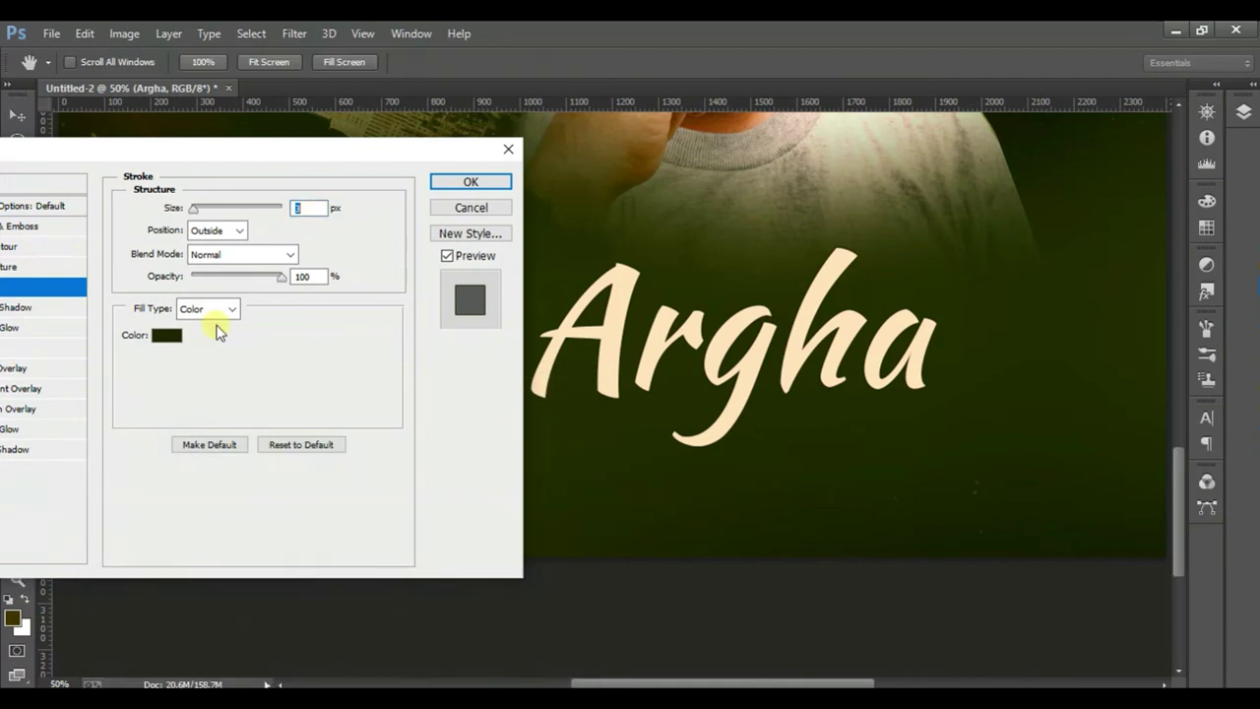
{"action": "left_click", "coordinate": [228, 233]}
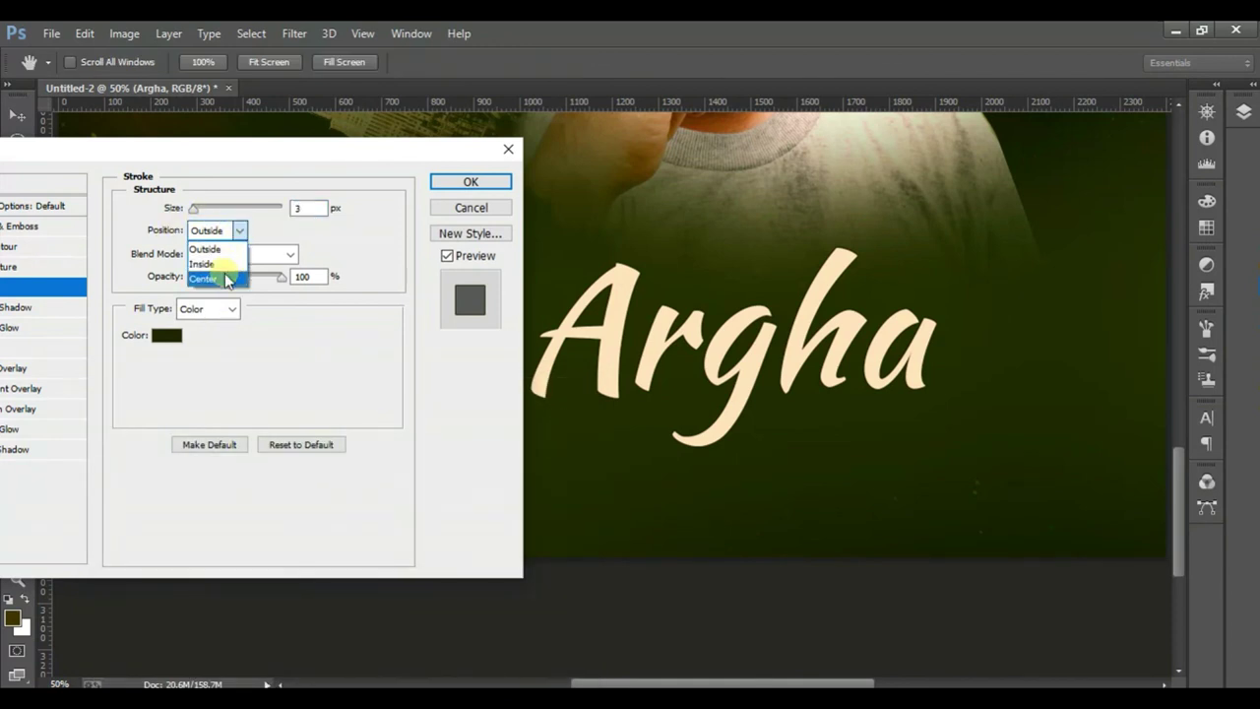
{"action": "left_click", "coordinate": [226, 265]}
{"action": "left_click", "coordinate": [197, 211]}
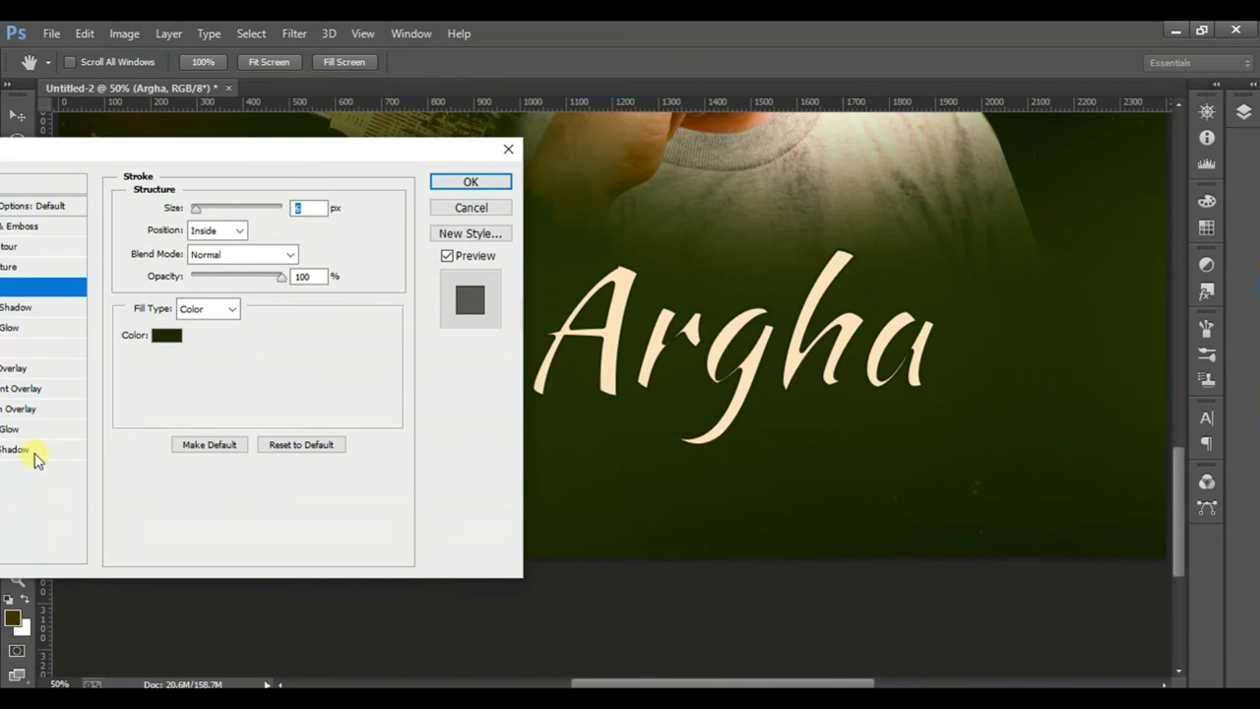
- Add a Drop Shadow with greater distance to the title and make its stroke thinner
{"action": "left_click", "coordinate": [33, 451]}
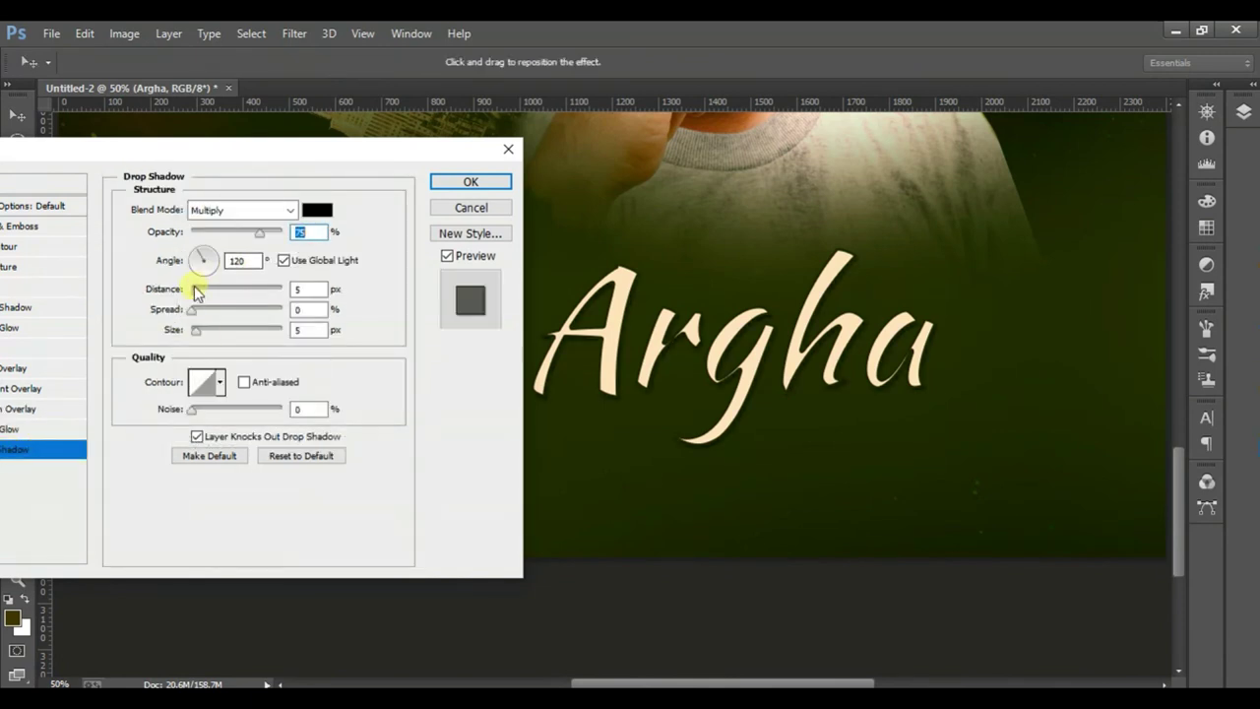
{"action": "left_click_drag", "start_coordinate": [202, 297], "coordinate": [206, 297]}
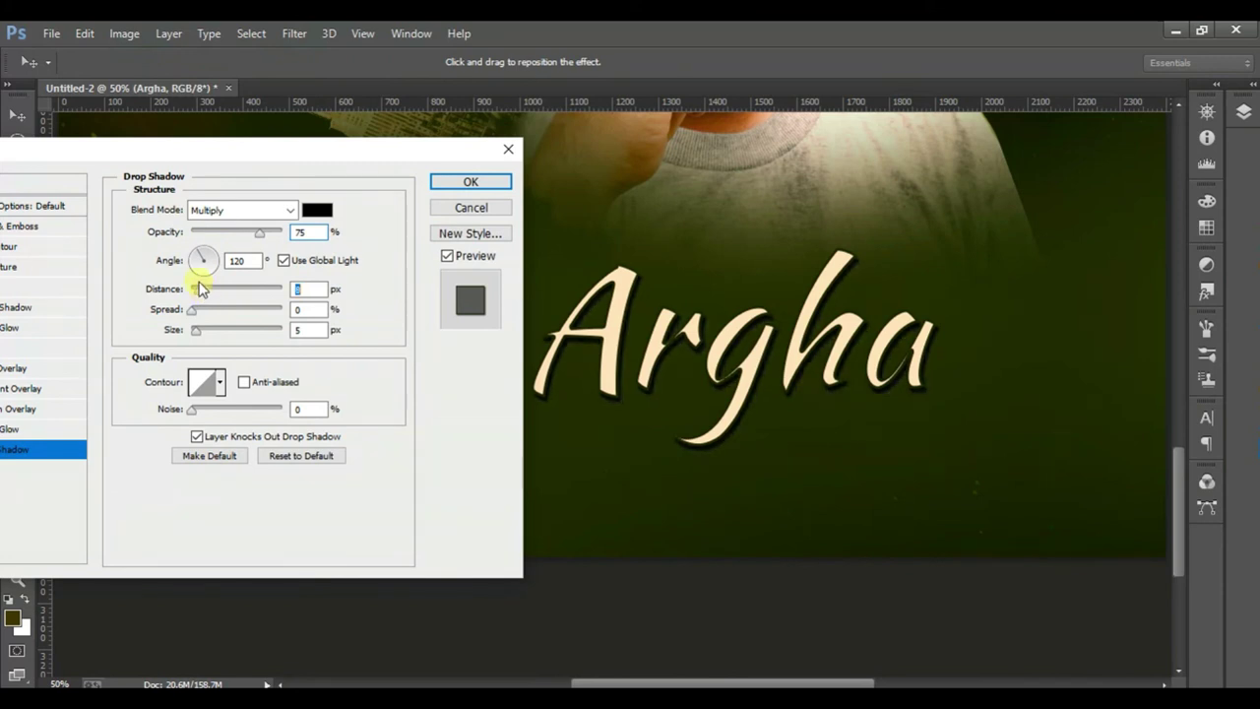
{"action": "left_click_drag", "start_coordinate": [98, 154], "coordinate": [167, 155]}
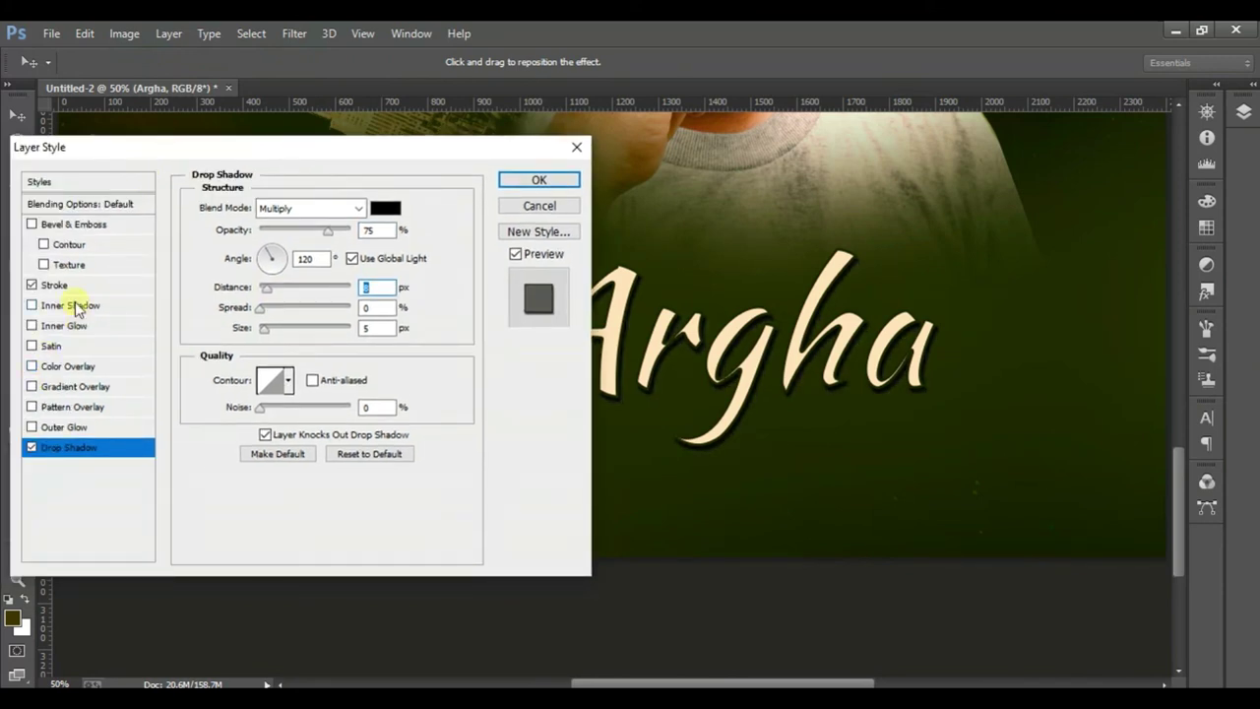
{"action": "left_click", "coordinate": [146, 286]}
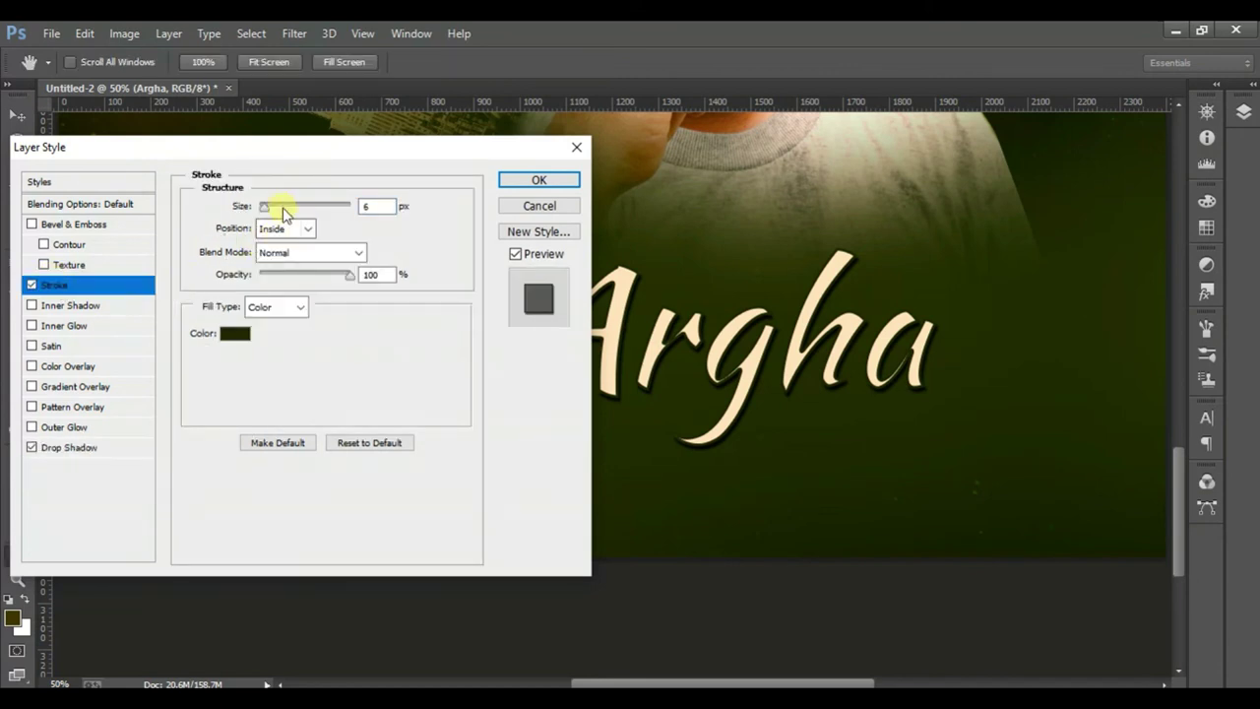
{"action": "left_click_drag", "start_coordinate": [264, 210], "coordinate": [261, 210]}
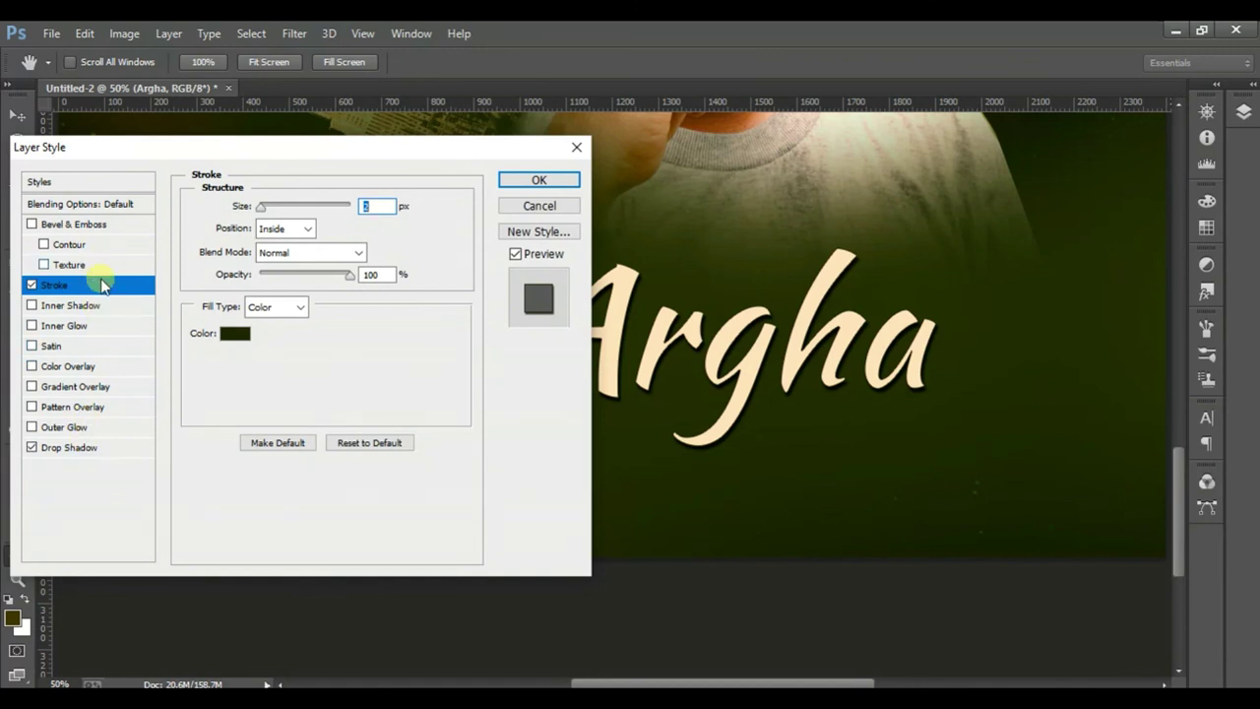
- Add an Inner Shadow at -14° angle and 8 px distance, apply the styles, and zoom out
{"action": "left_click", "coordinate": [89, 311]}
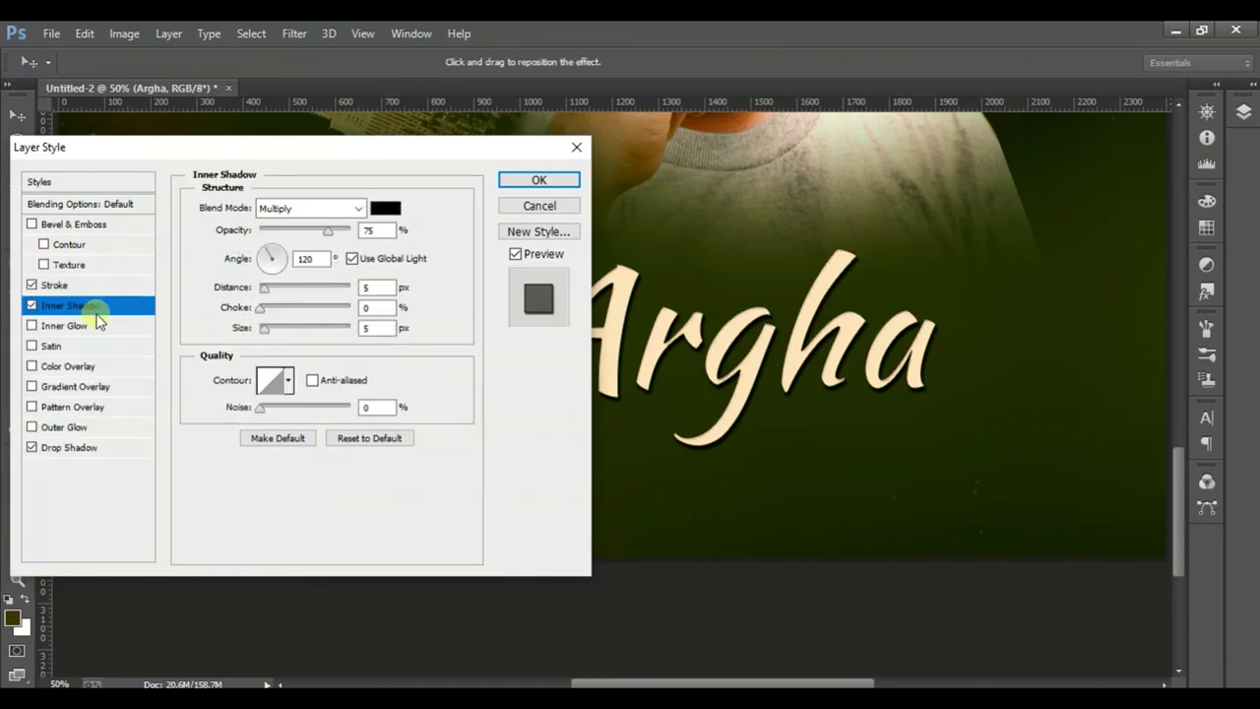
{"action": "left_click_drag", "start_coordinate": [268, 287], "coordinate": [258, 286]}
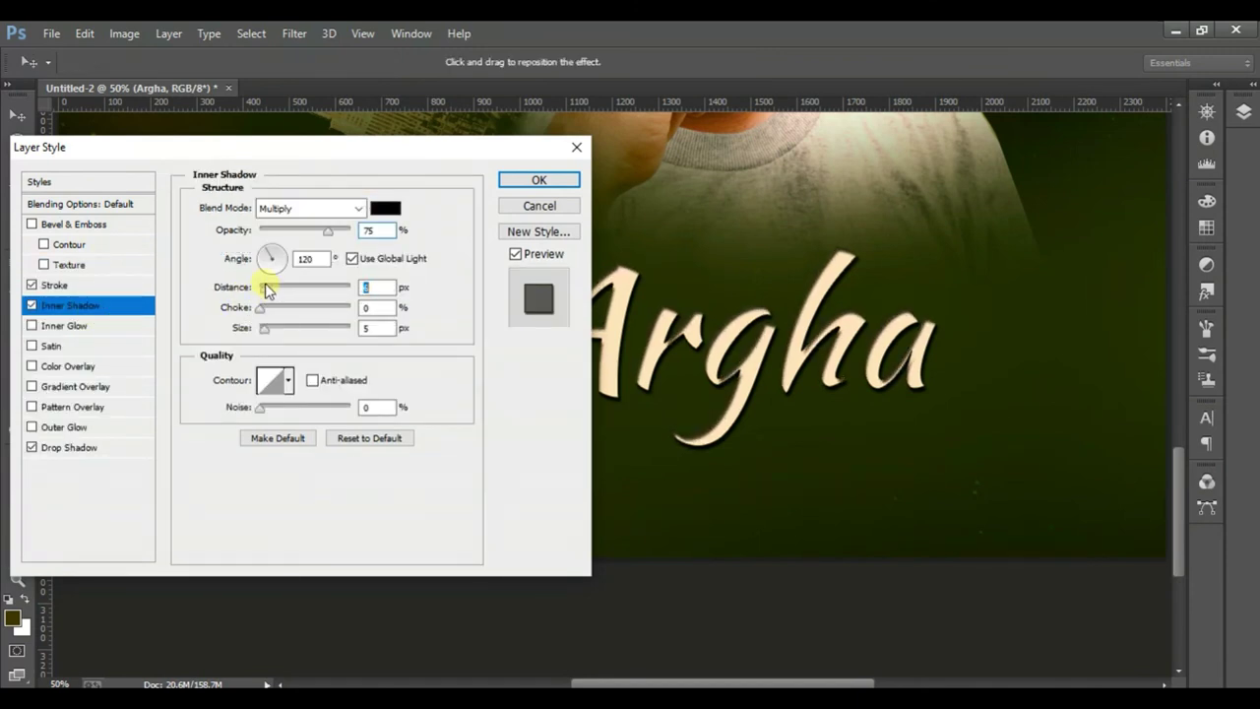
{"action": "left_click_drag", "start_coordinate": [761, 349], "coordinate": [746, 327]}
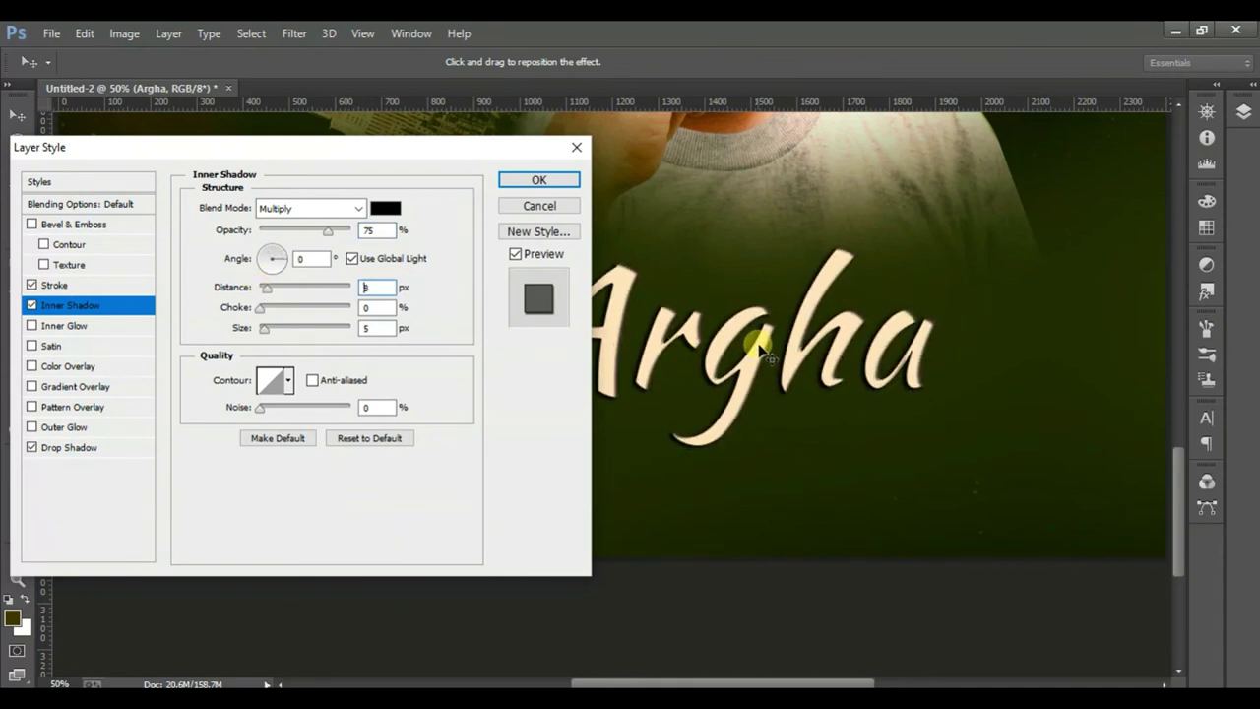
{"action": "left_click", "coordinate": [276, 330]}
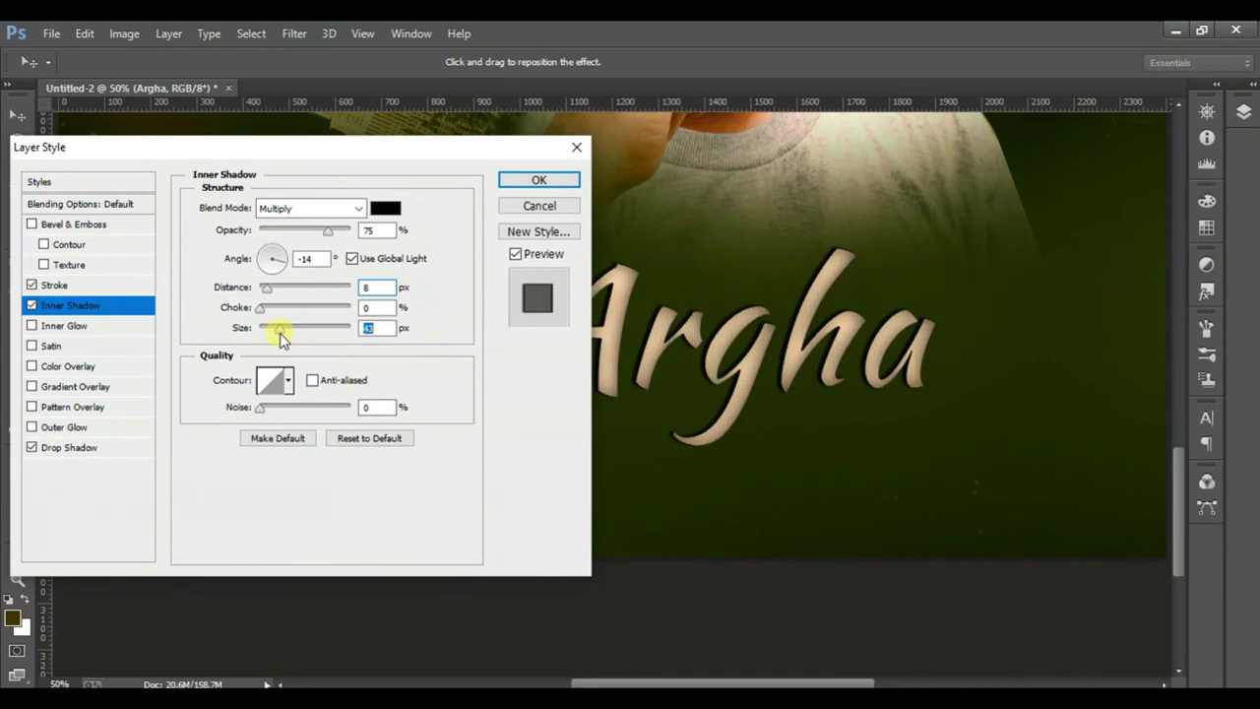
{"action": "left_click", "coordinate": [539, 180]}
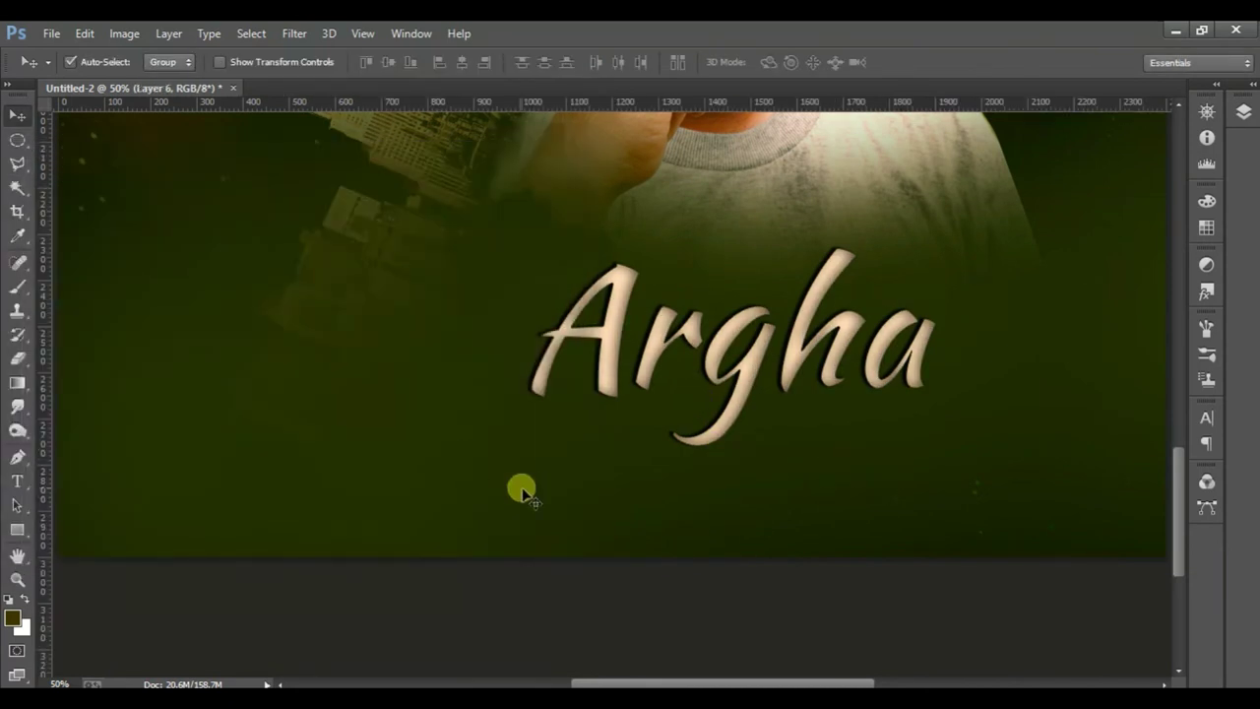
{"action": "key", "text": "ctrl+minus"}
{"action": "key", "text": "ctrl+minus"}
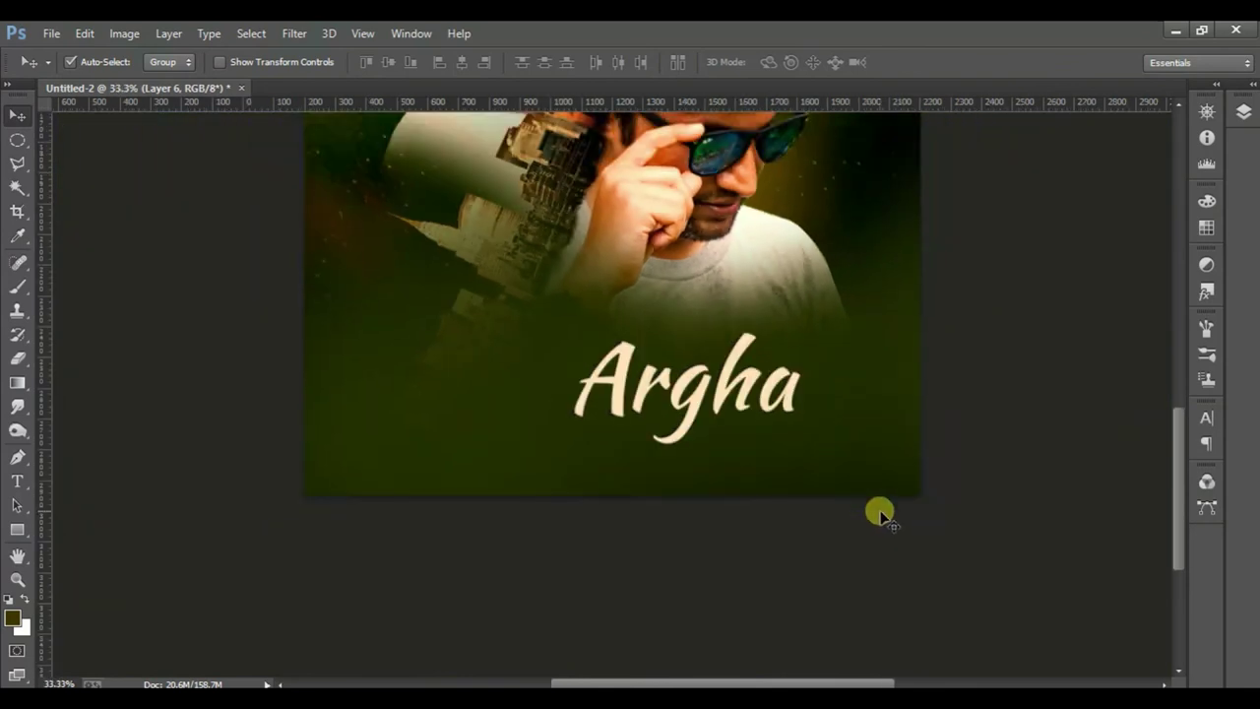
{"action": "key", "text": "ctrl+minus"}
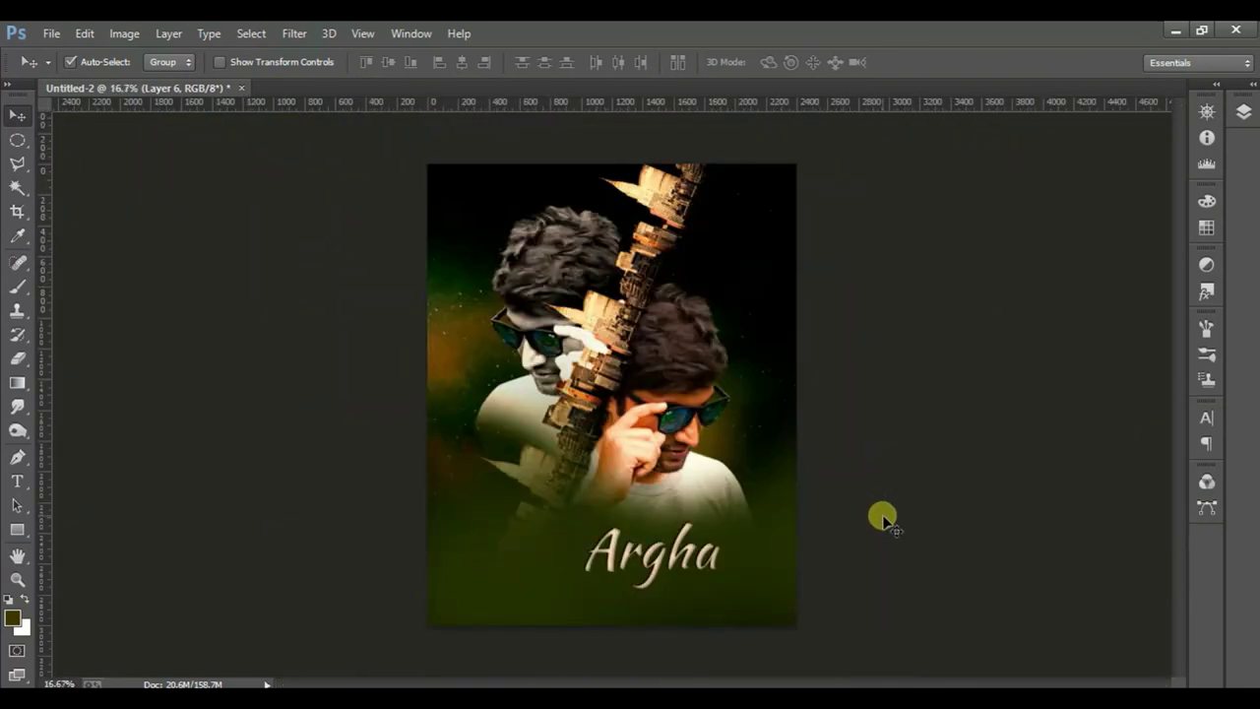